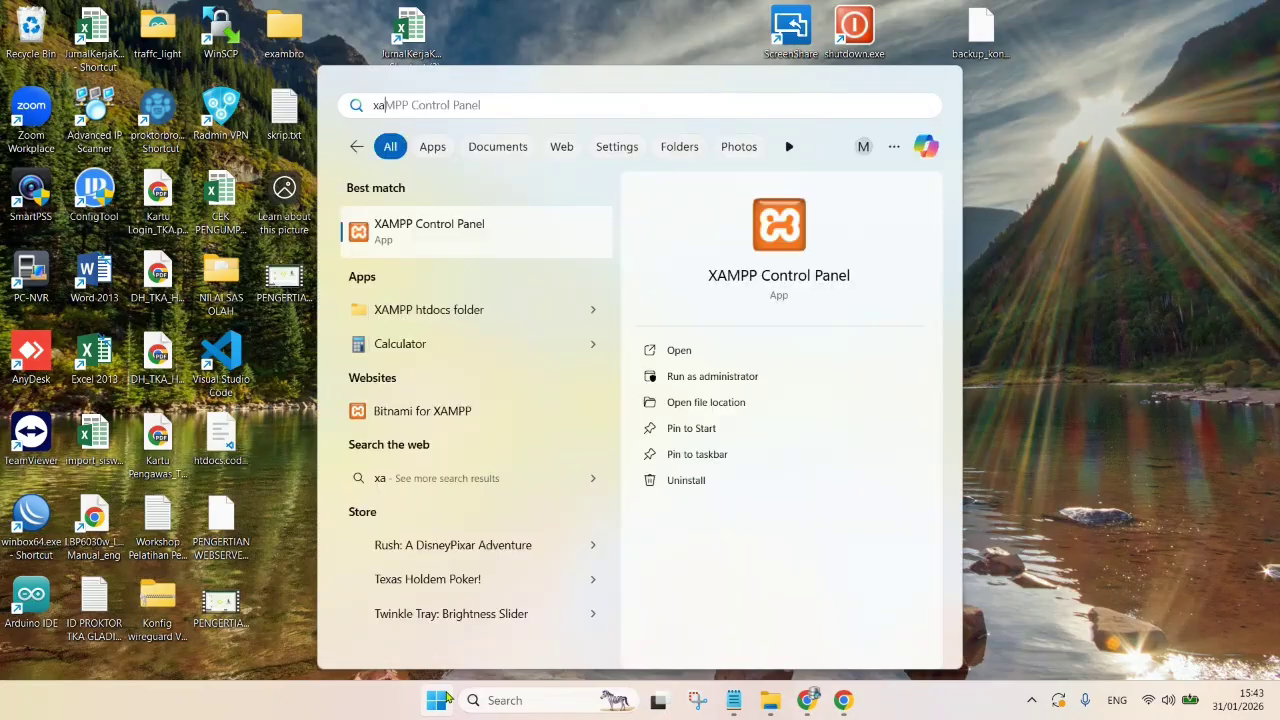
# - Start Apache in XAMPP Control Panel, start and stop MySQL, and open the localhost dashboard
pyautogui.press('Return')
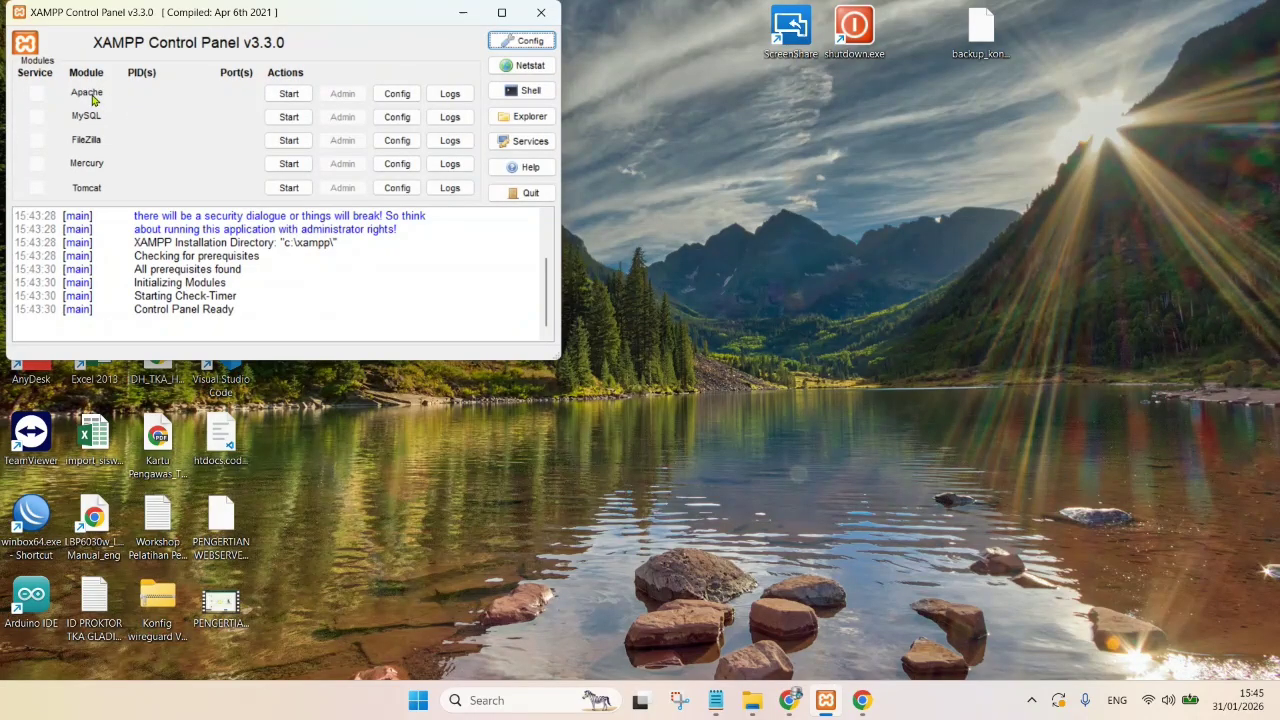
pyautogui.click(288, 93)
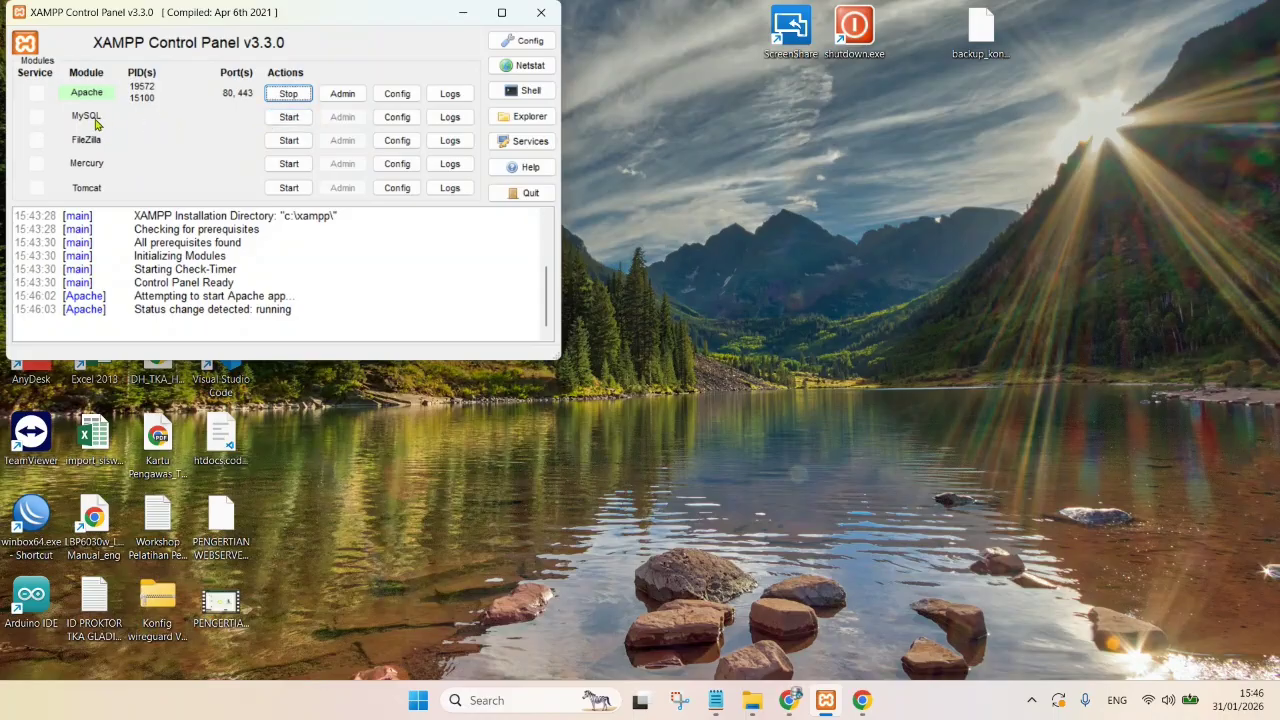
pyautogui.click(289, 119)
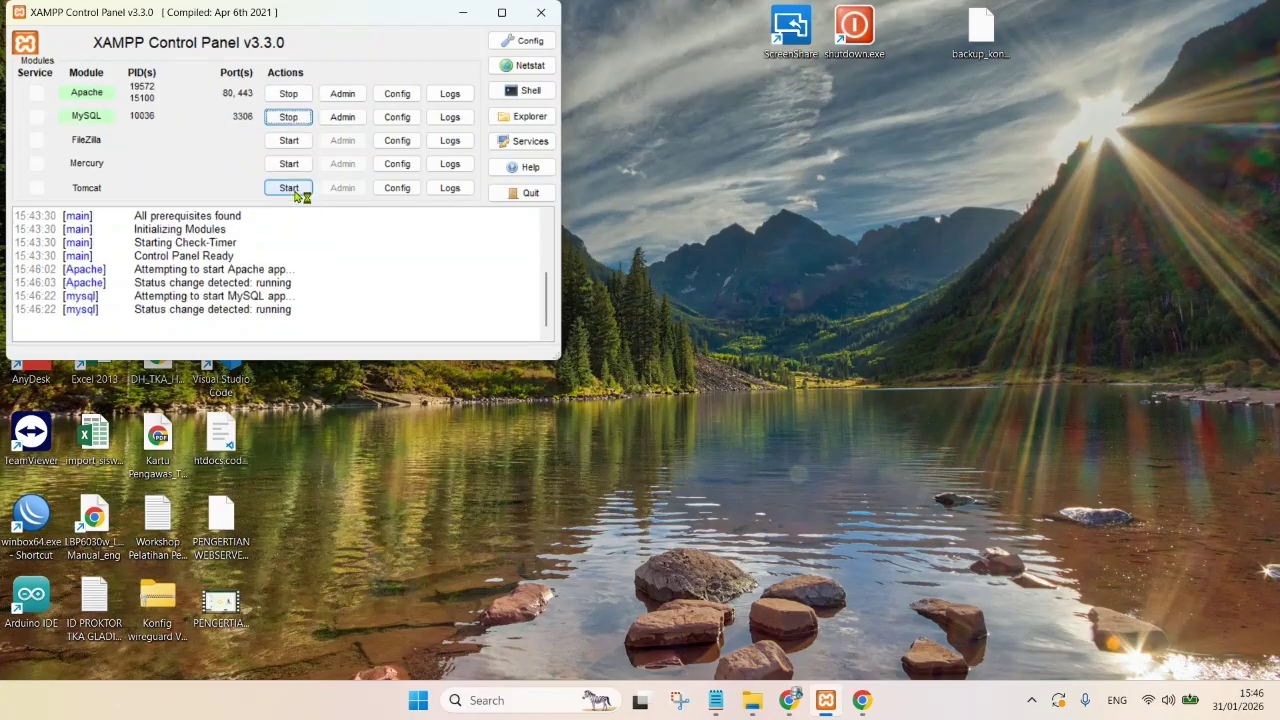
pyautogui.click(288, 118)
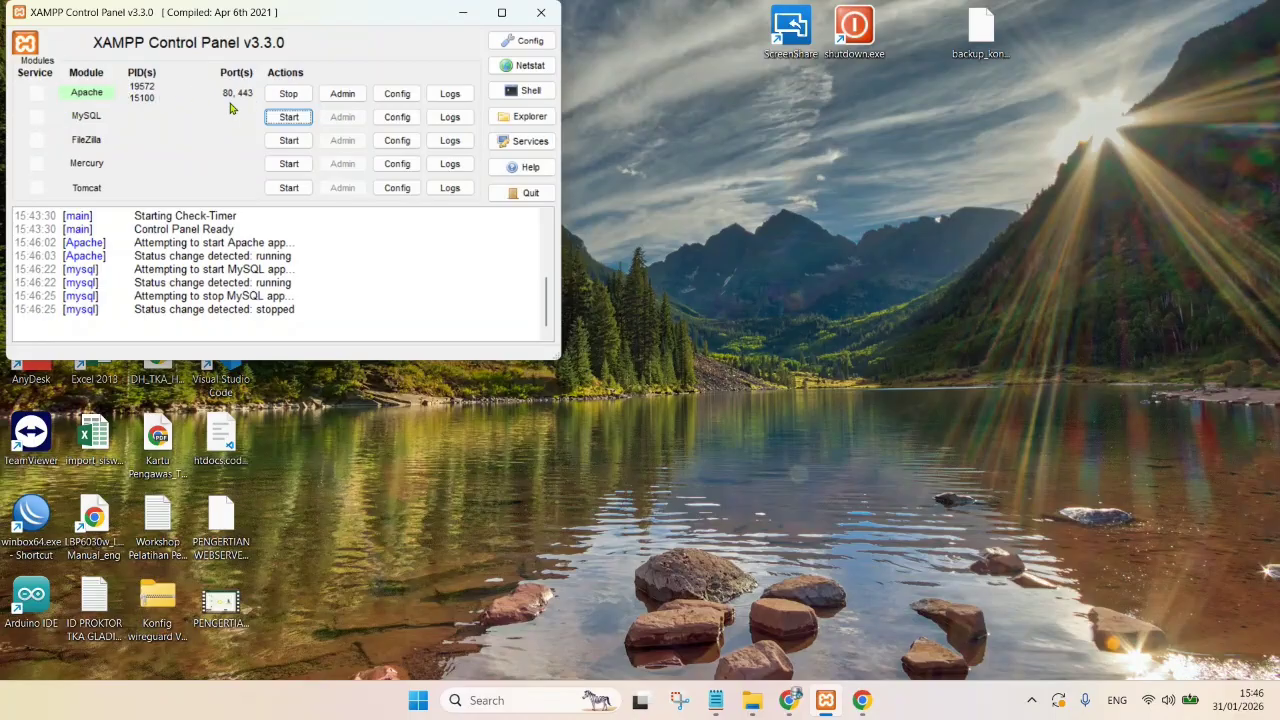
pyautogui.click(346, 96)
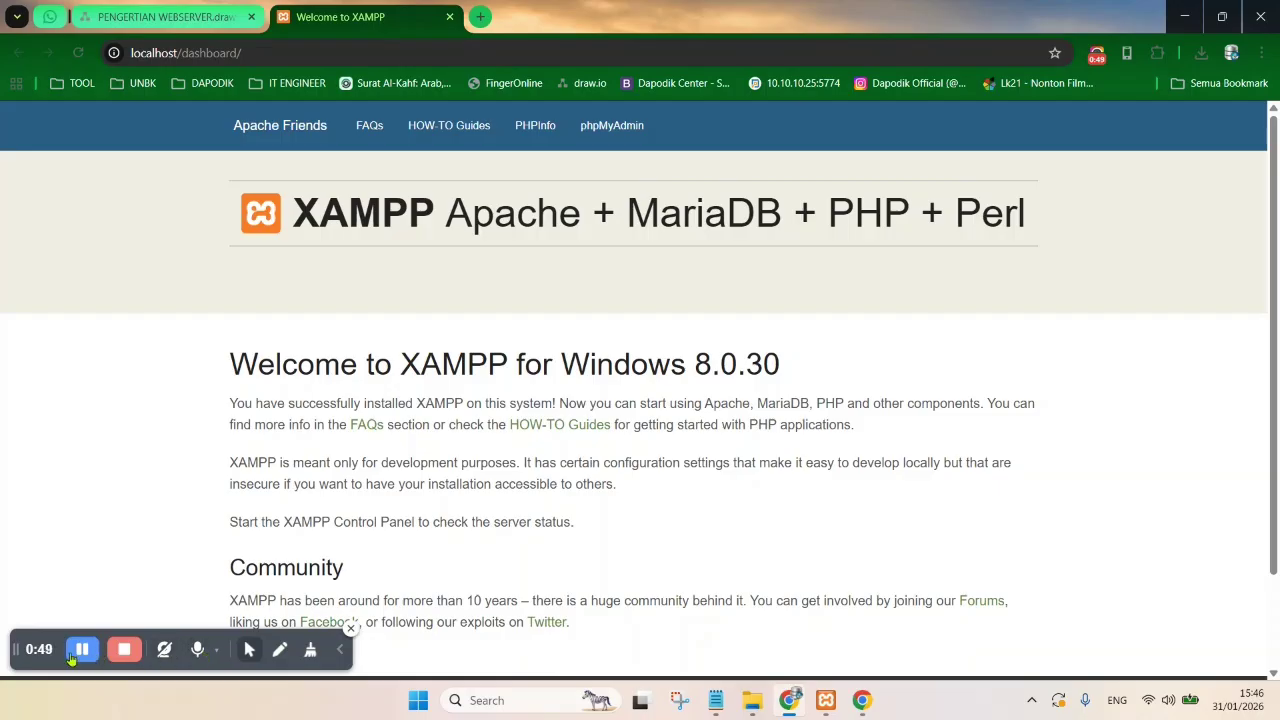
# - Launch Visual Studio Code from a Start search for 'vs'
pyautogui.click(428, 702)
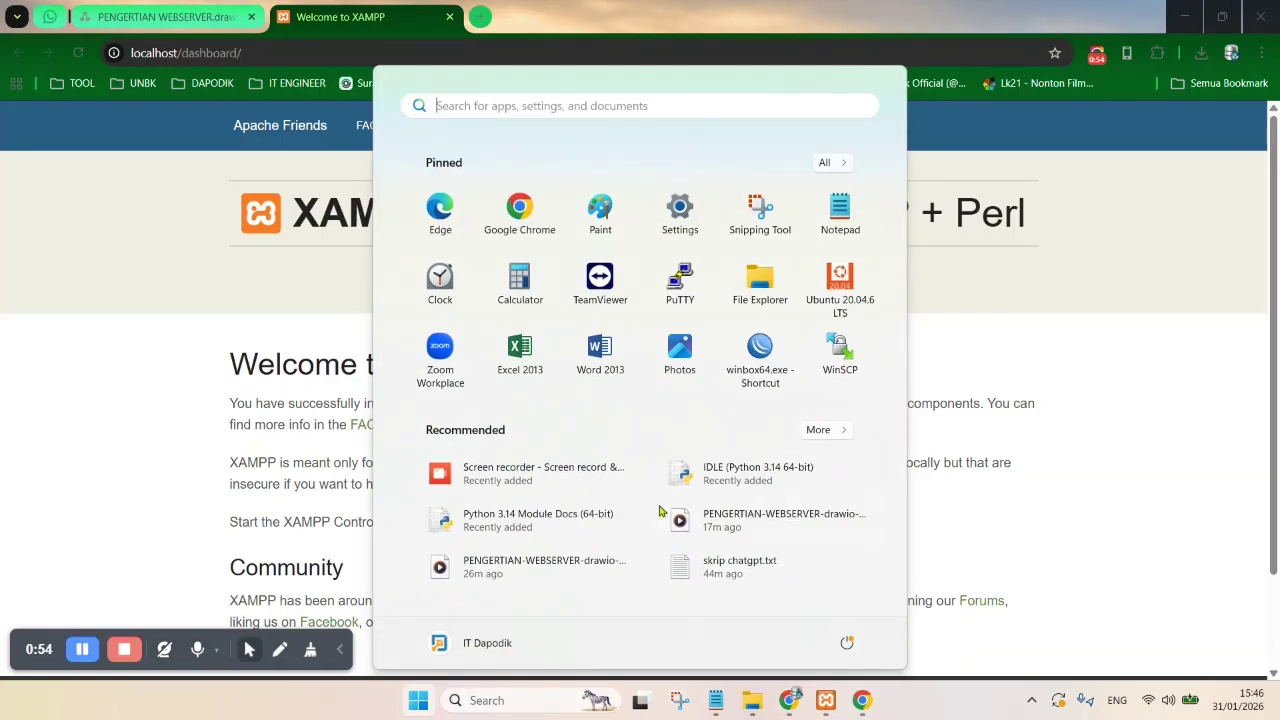
pyautogui.write('vs')
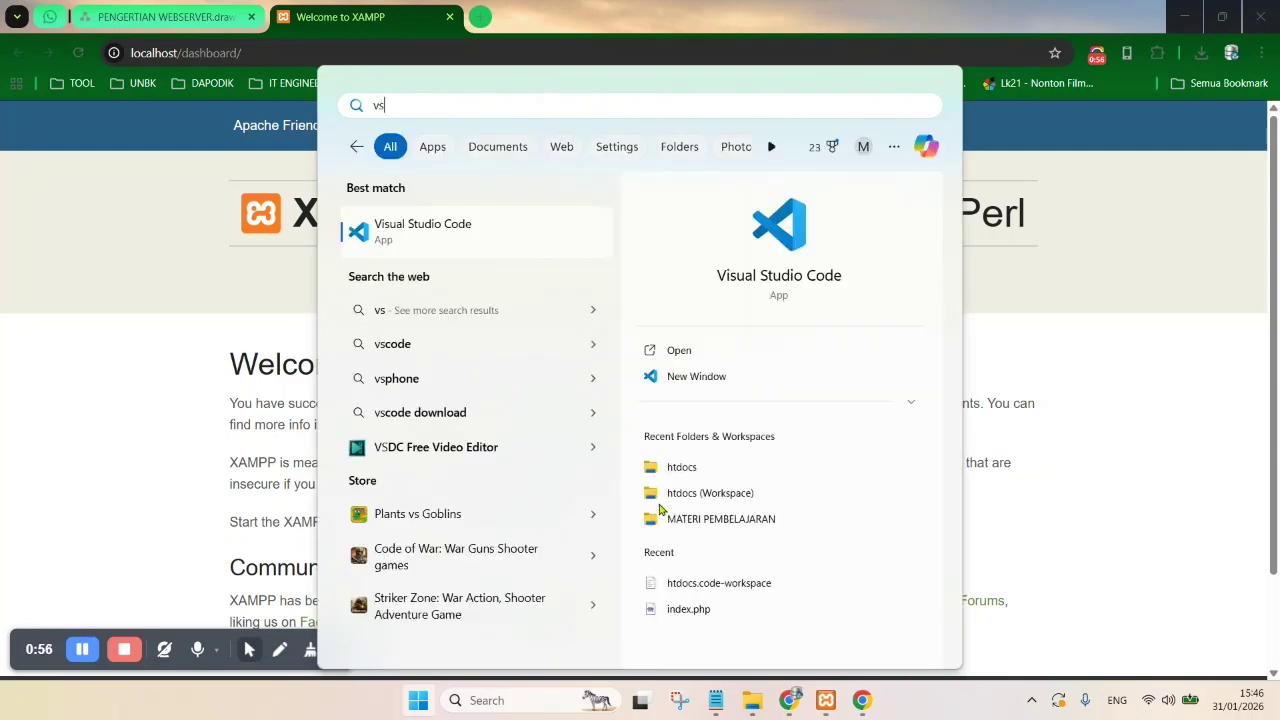
pyautogui.click(492, 234)
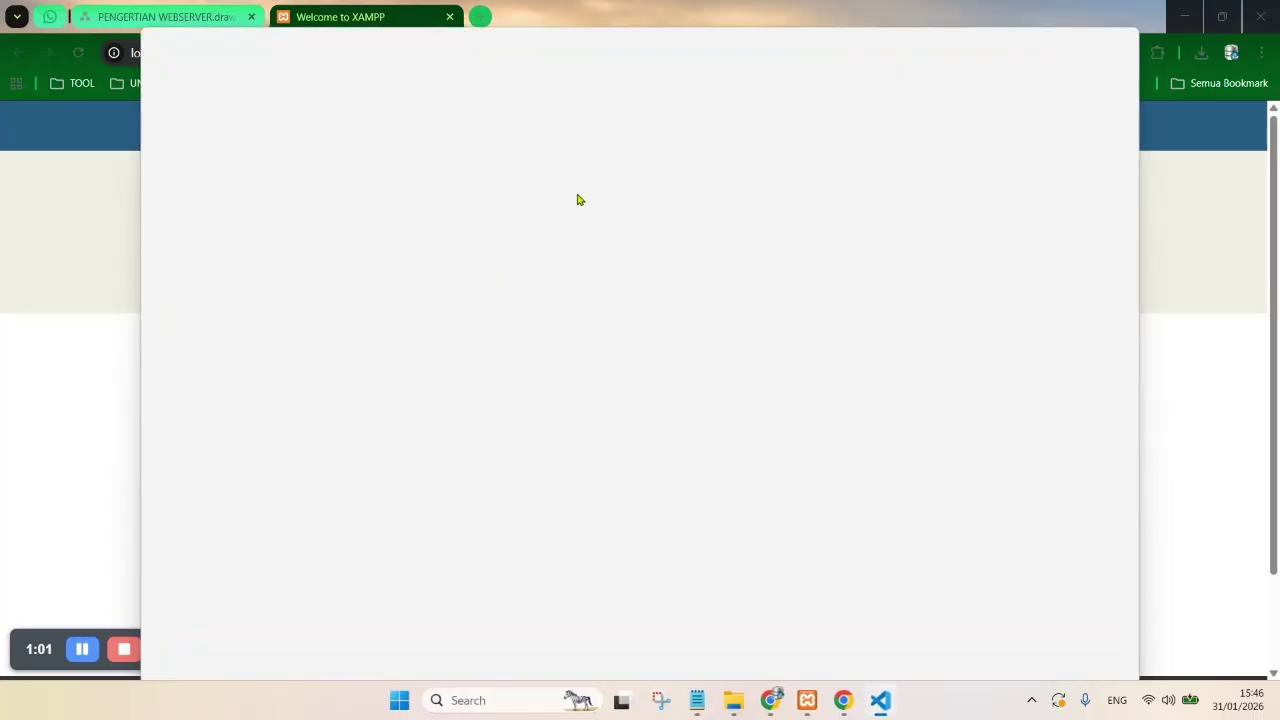
pyautogui.click(80, 648)
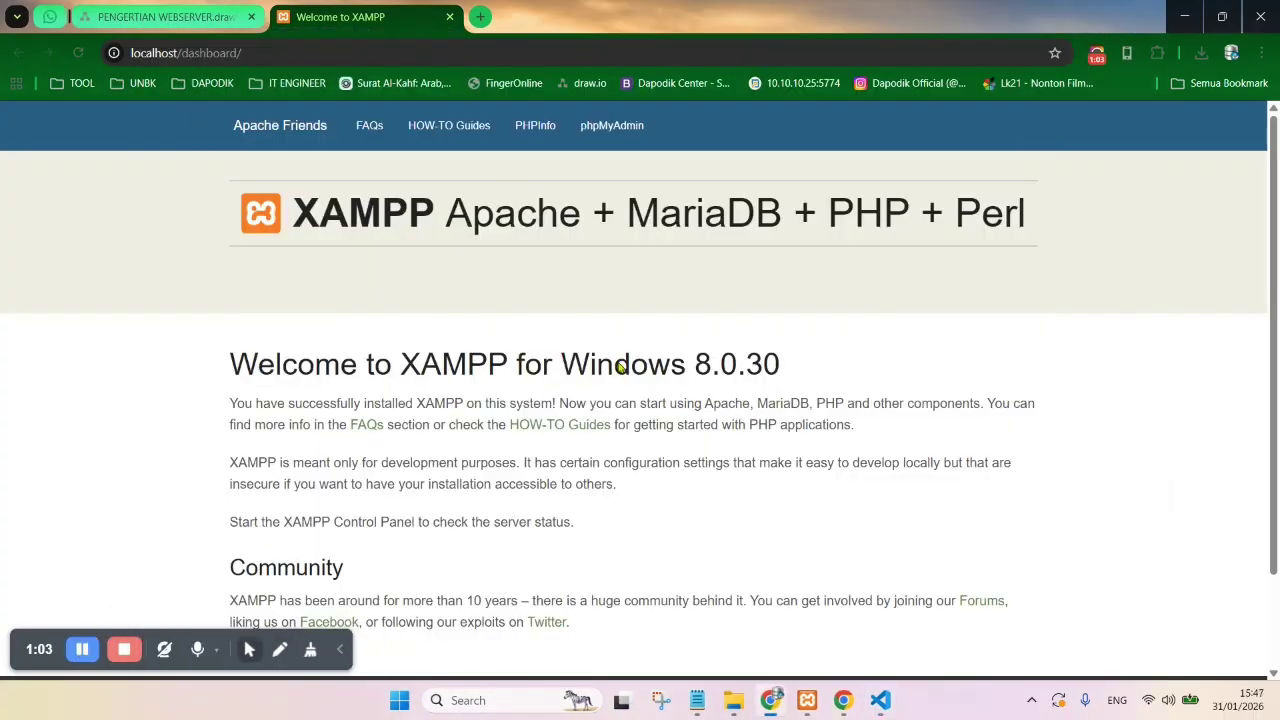
pyautogui.click(880, 700)
pyautogui.moveTo(911, 51); pyautogui.dragTo(771, 33)
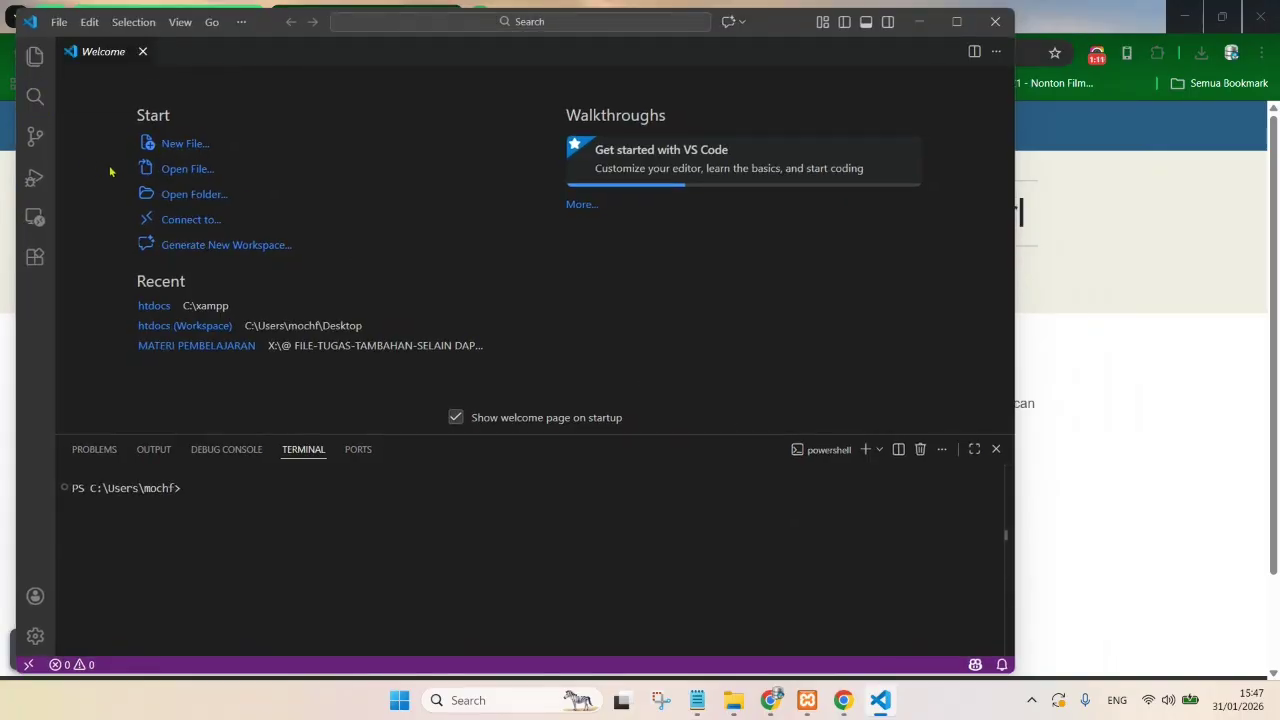
# - Open C:\xampp\htdocs as the VS Code workspace folder
pyautogui.click(181, 198)
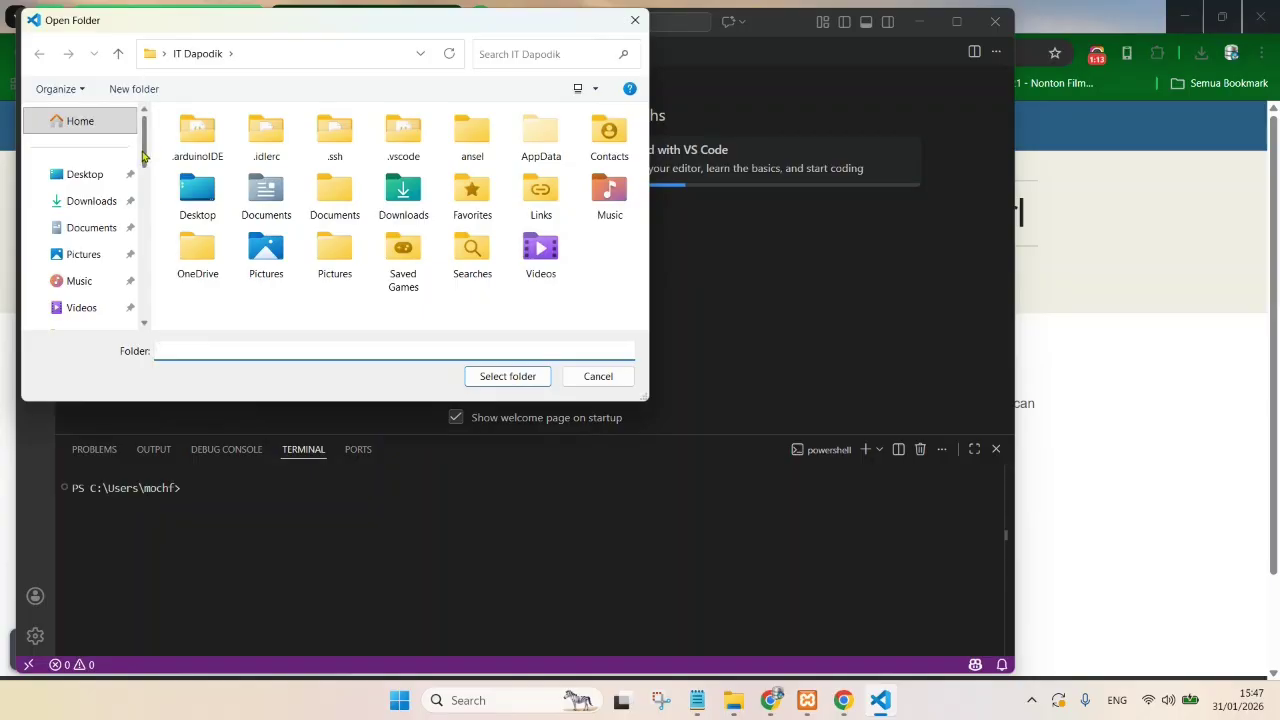
pyautogui.moveTo(147, 160); pyautogui.dragTo(145, 205)
pyautogui.click(86, 170)
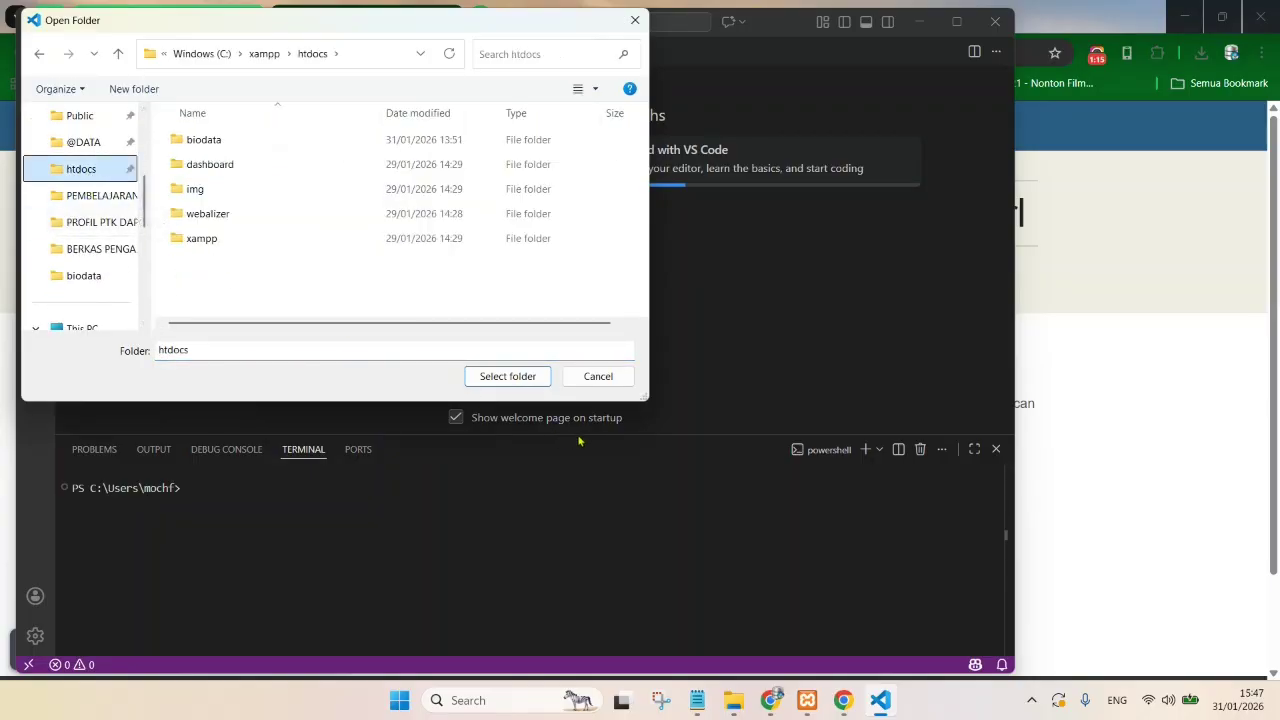
pyautogui.click(508, 376)
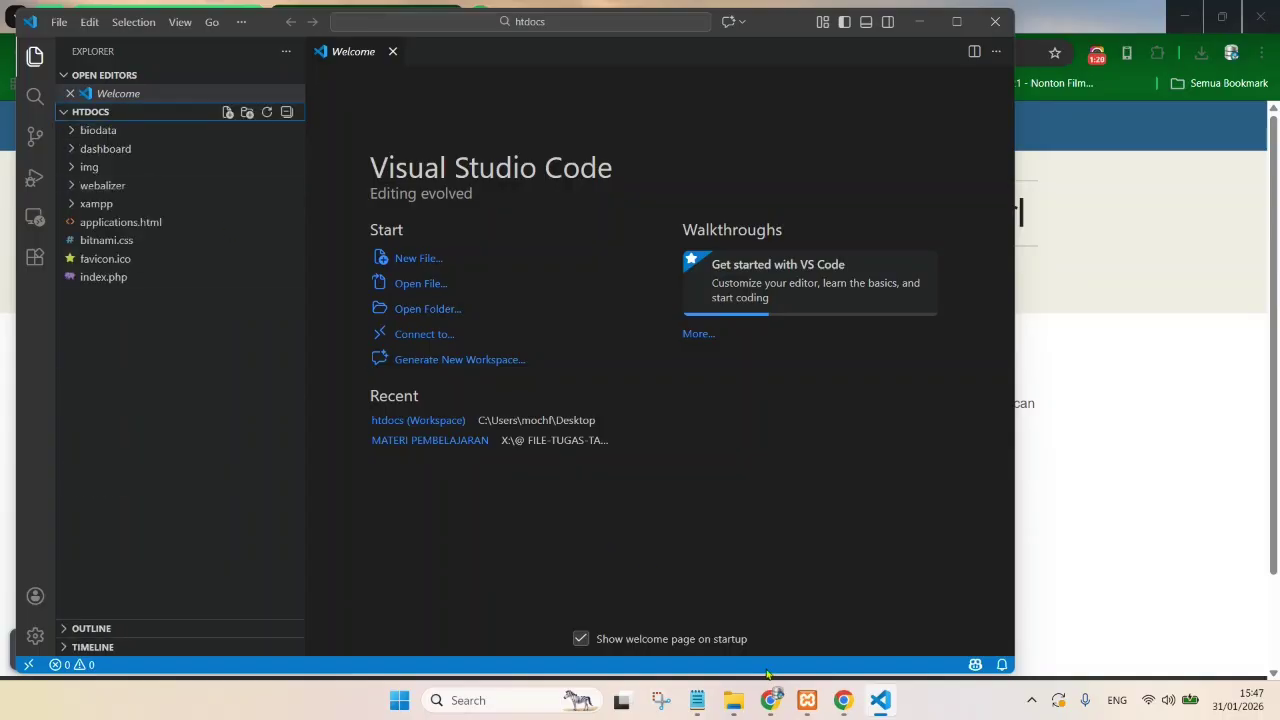
# - Open File Explorer at htdocs and arrange it beside Visual Studio Code
pyautogui.click(737, 701)
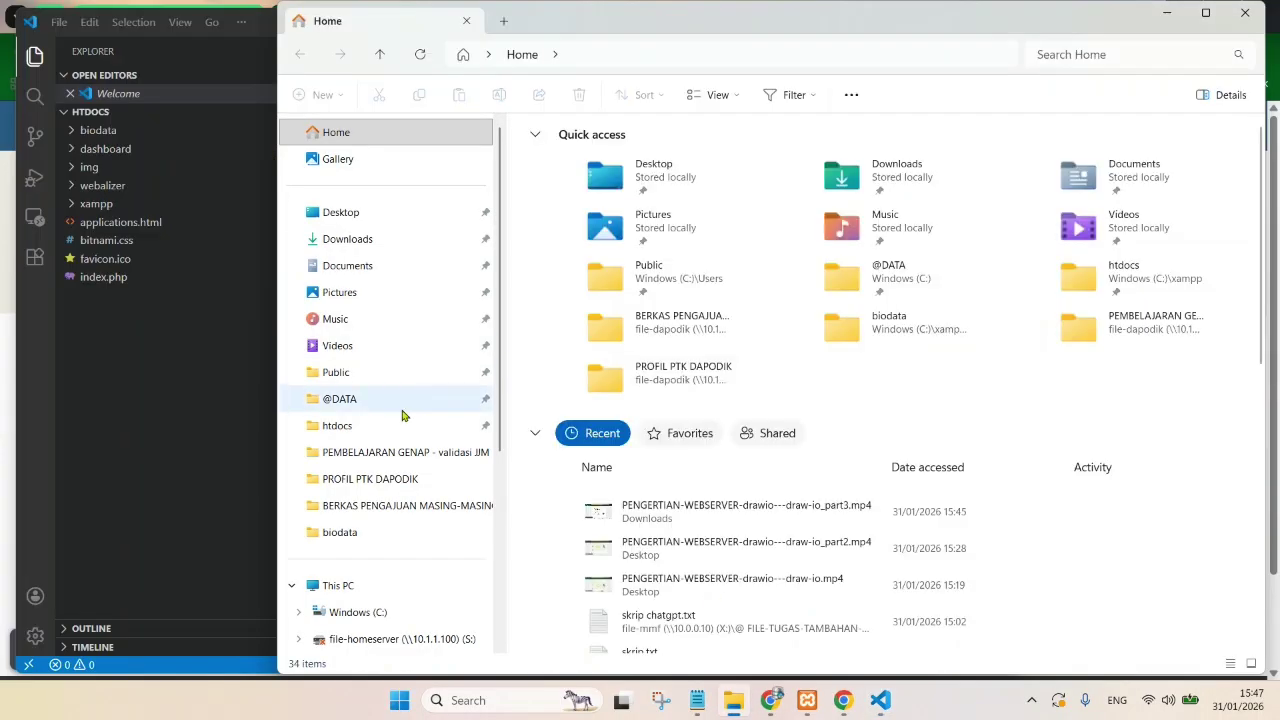
pyautogui.click(364, 425)
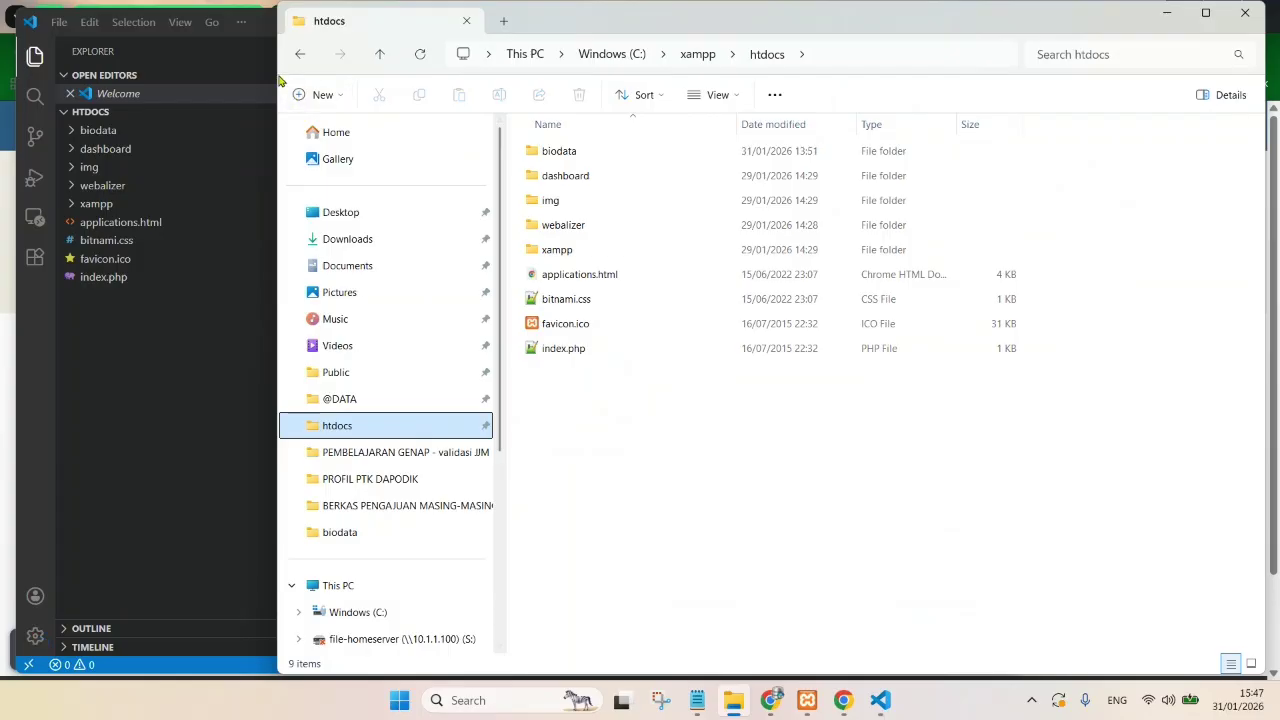
pyautogui.moveTo(279, 72); pyautogui.dragTo(640, 60)
pyautogui.moveTo(990, 21); pyautogui.dragTo(1026, 86)
pyautogui.moveTo(785, 29); pyautogui.dragTo(784, 32)
pyautogui.click(1220, 560)
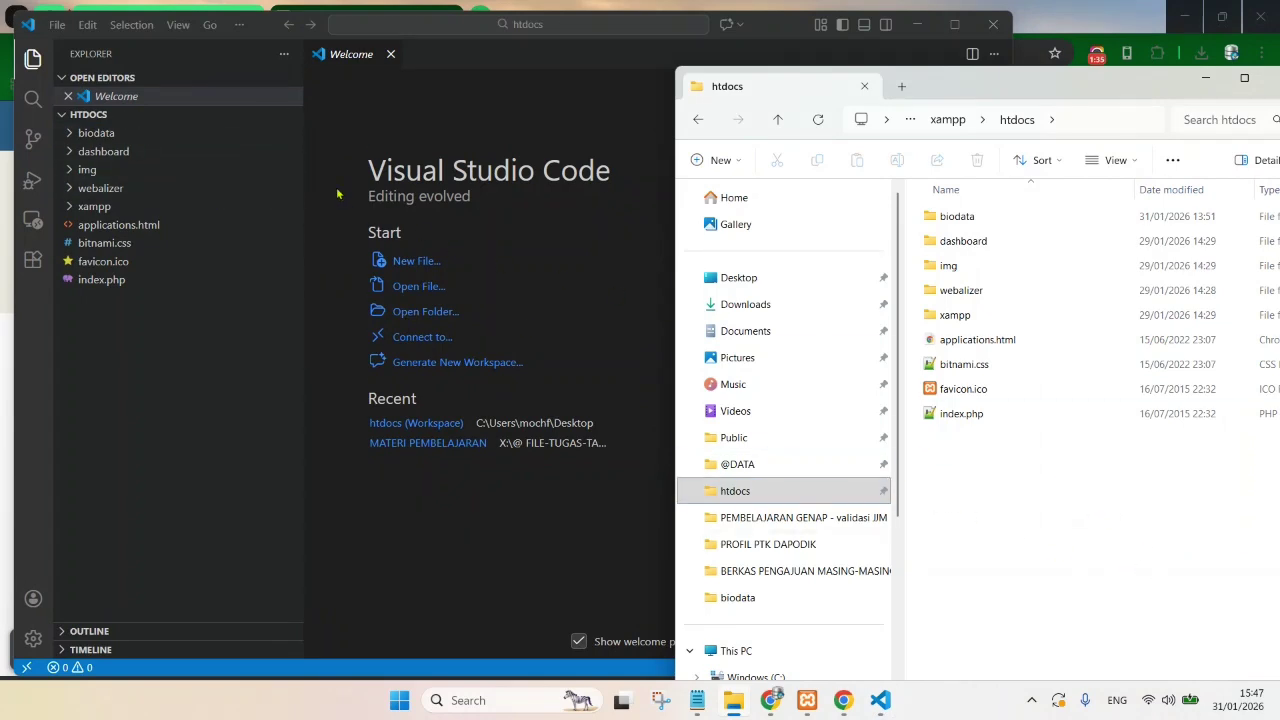
pyautogui.click(100, 117)
pyautogui.click(162, 116)
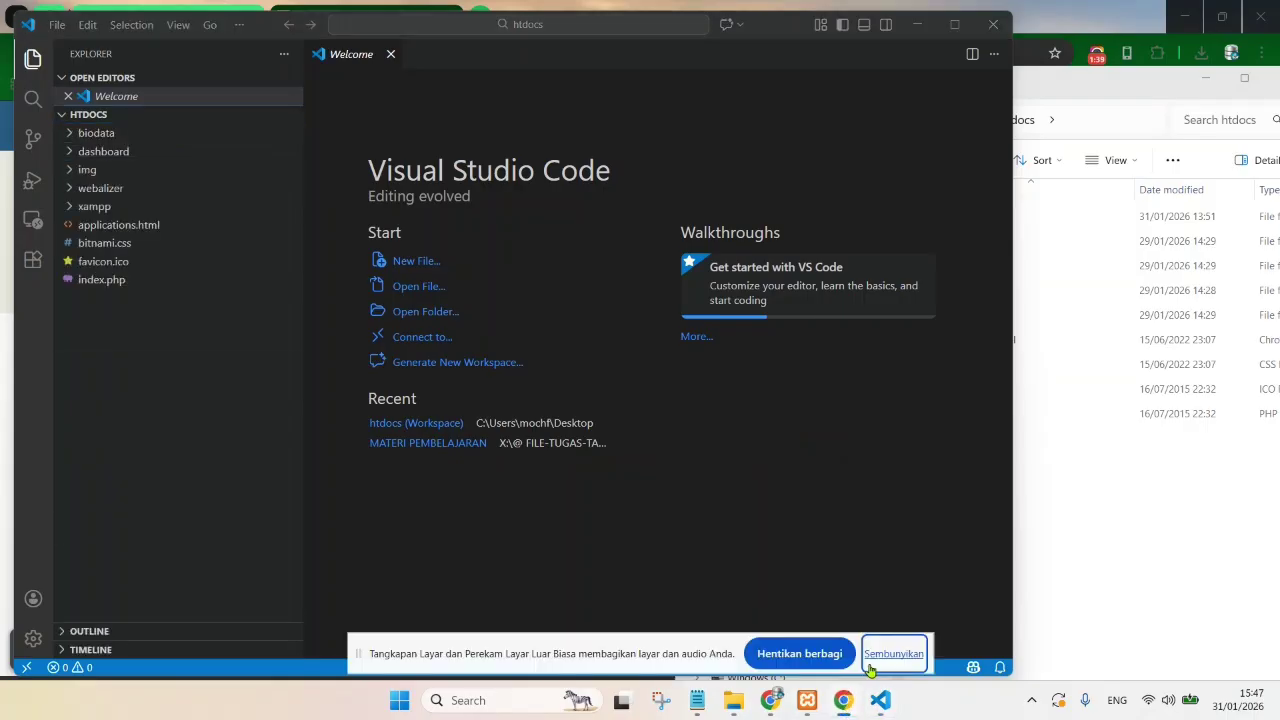
# - Create a new folder named 'tes' in the HTDOCS workspace explorer
pyautogui.click(908, 654)
pyautogui.click(773, 700)
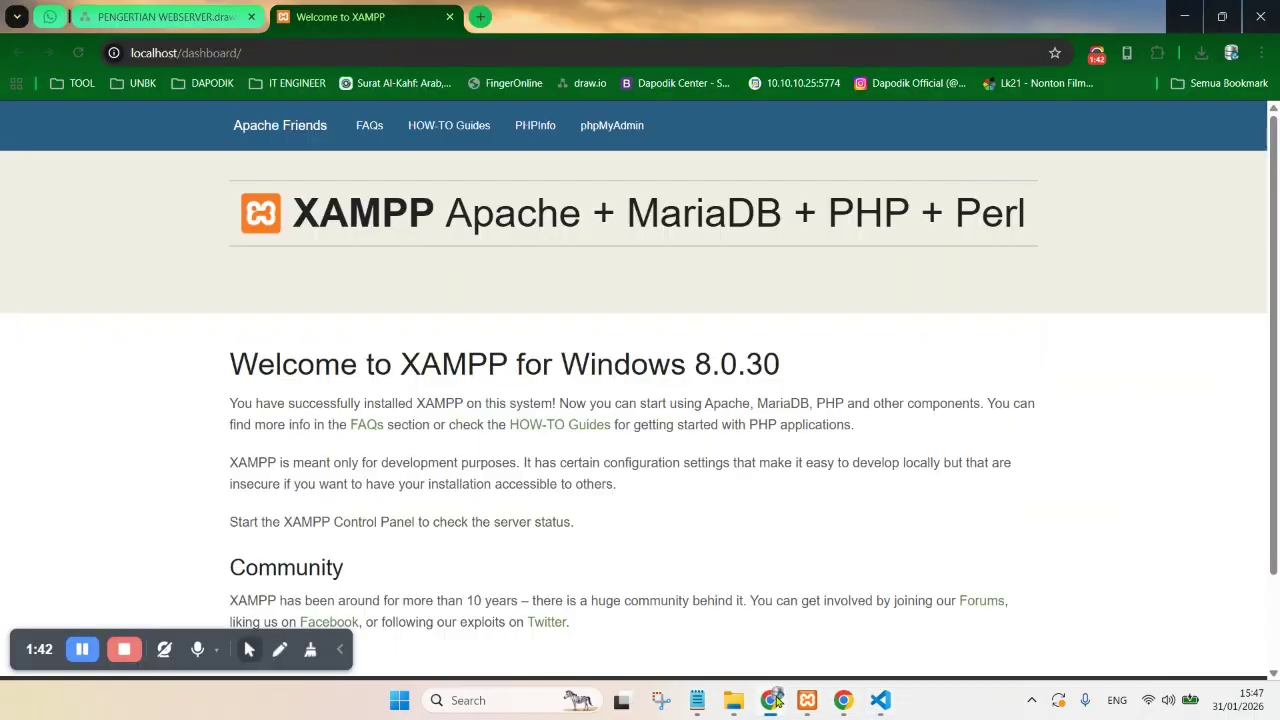
pyautogui.click(773, 700)
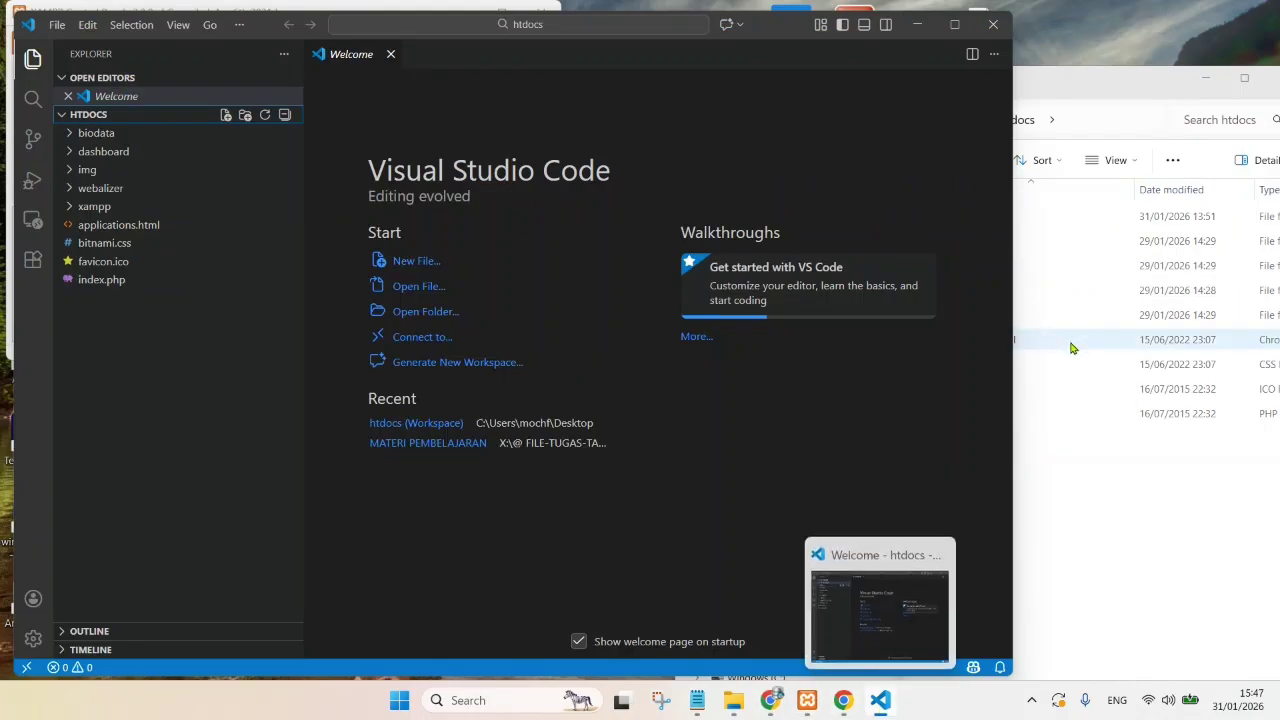
pyautogui.click(1127, 569)
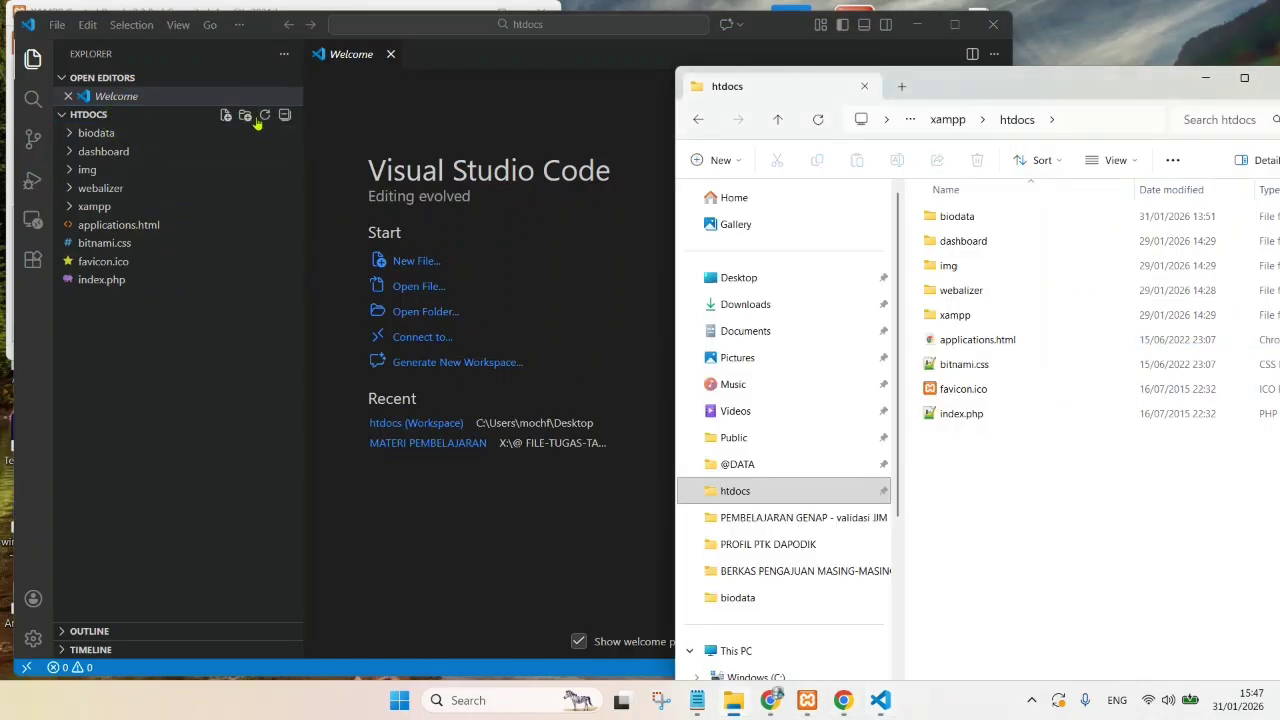
pyautogui.click(263, 114)
pyautogui.click(245, 115)
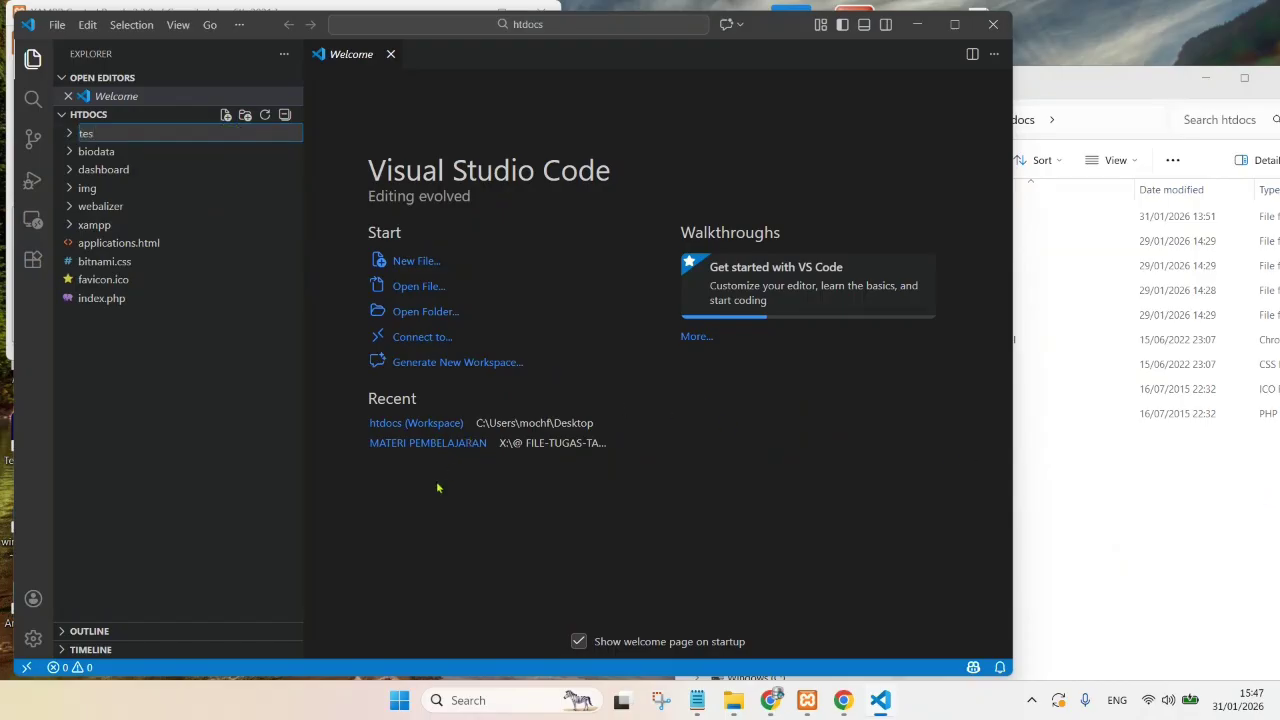
pyautogui.write('tes')
pyautogui.press('Return')
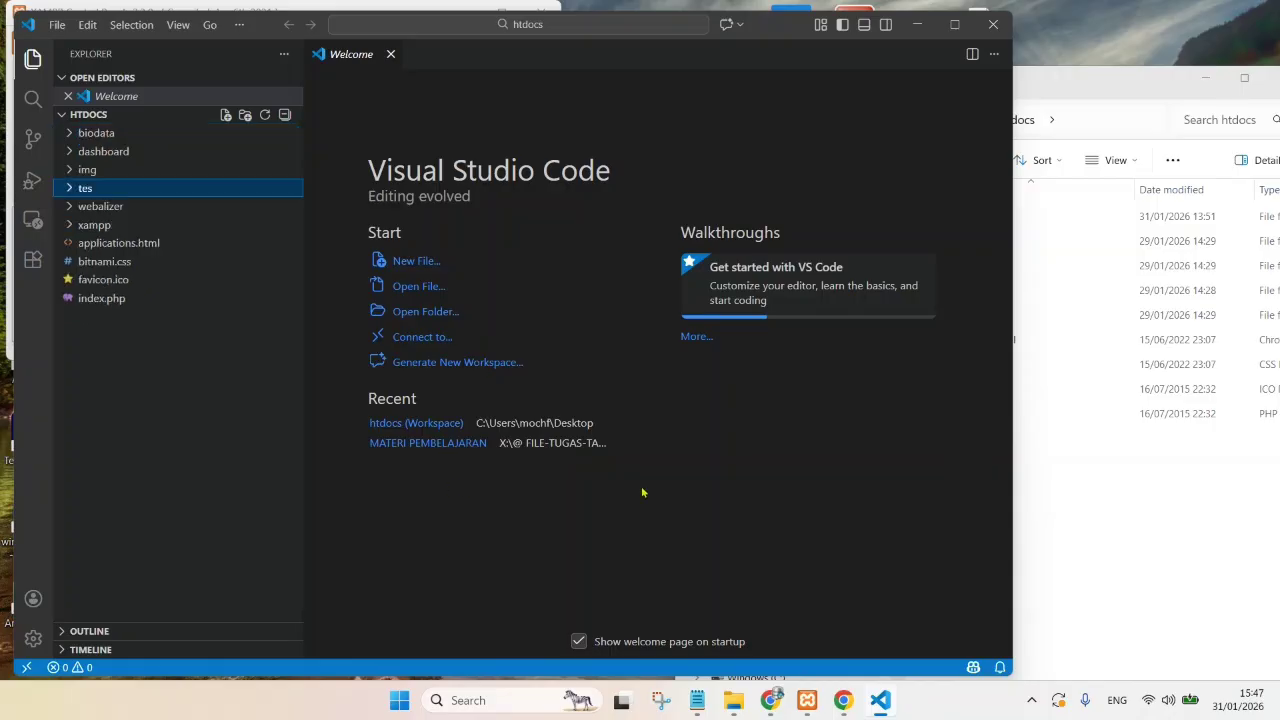
# - Delete the tes folder in File Explorer
pyautogui.click(1089, 537)
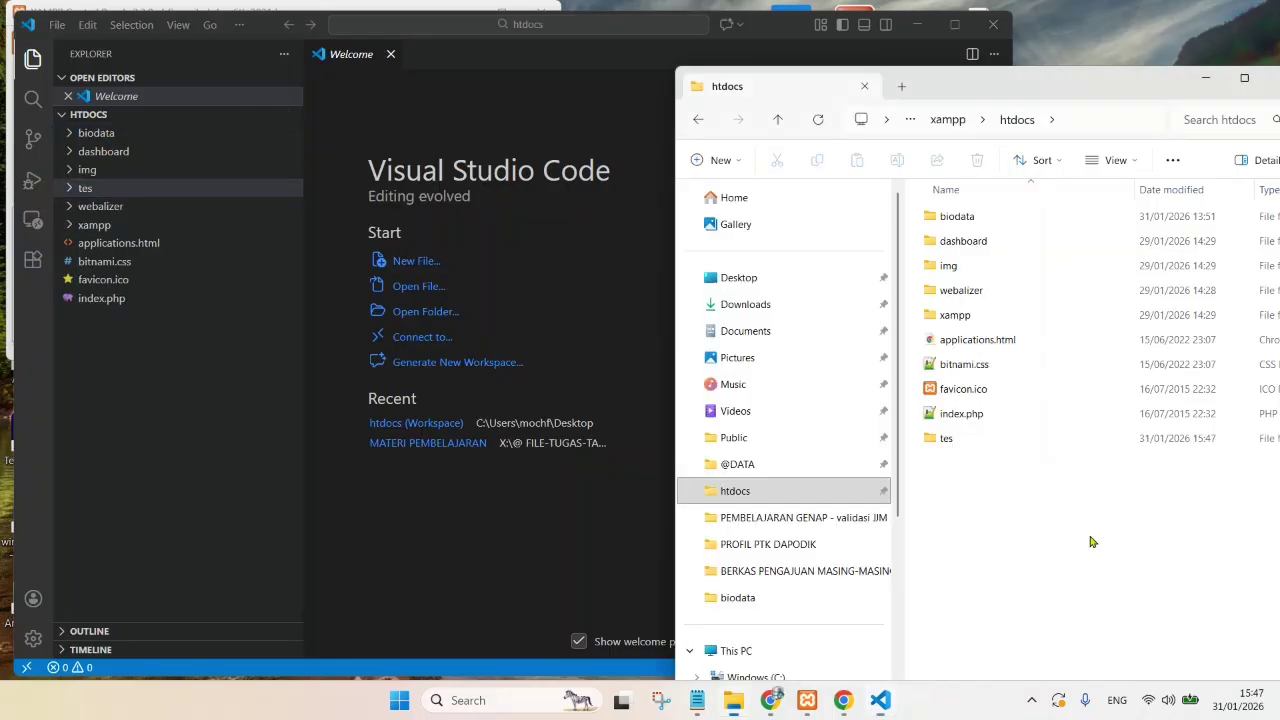
pyautogui.click(955, 440)
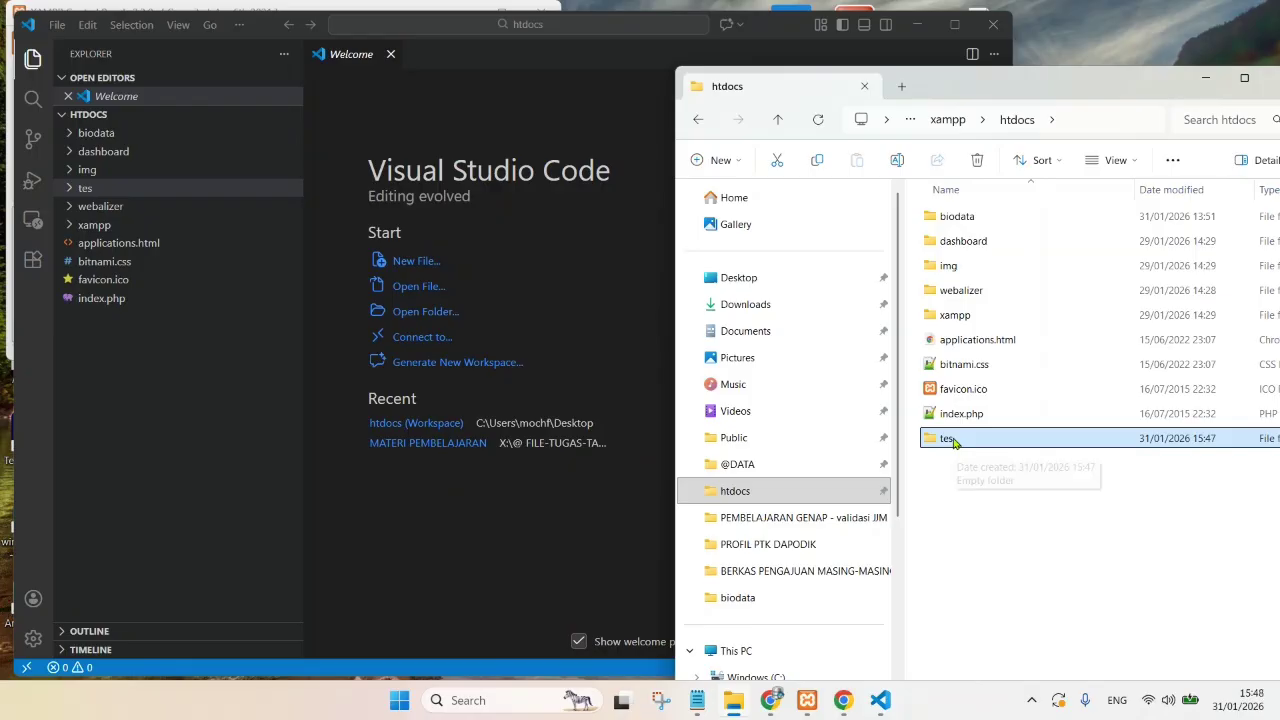
pyautogui.press('Delete')
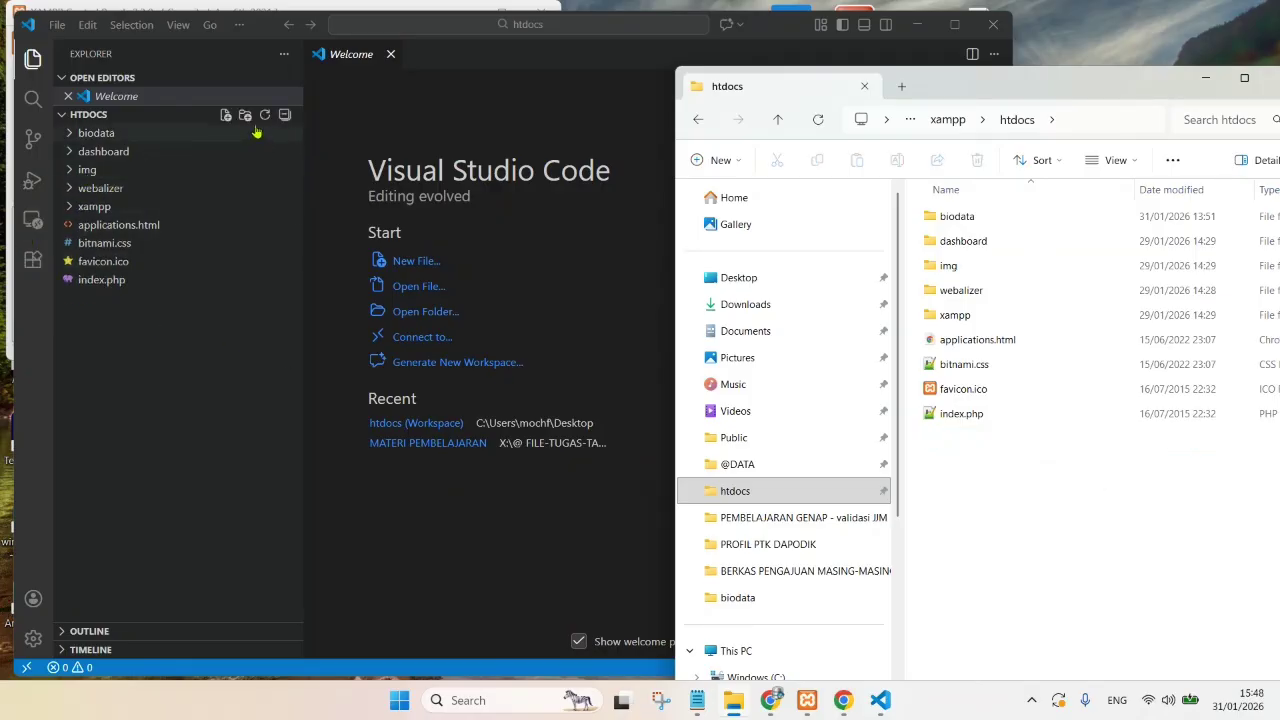
# - Bring Chrome back showing the XAMPP dashboard at localhost/dashboard
pyautogui.click(262, 116)
pyautogui.click(1070, 477)
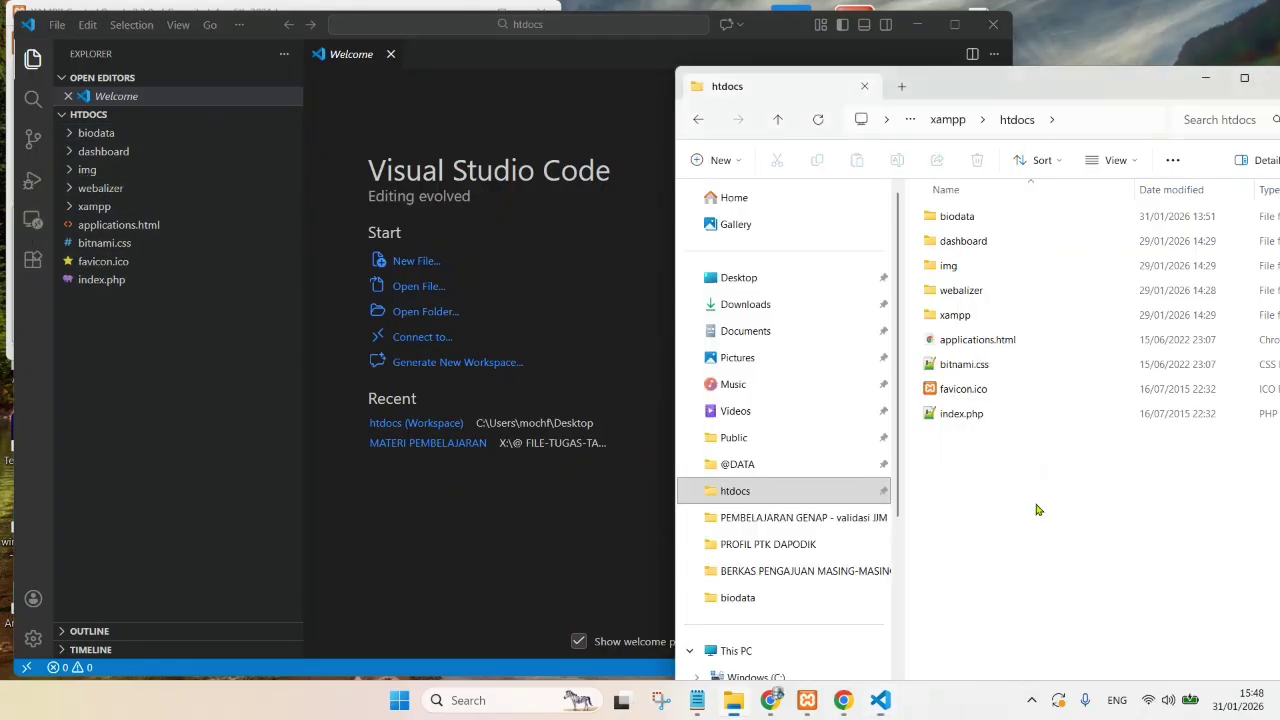
pyautogui.click(769, 702)
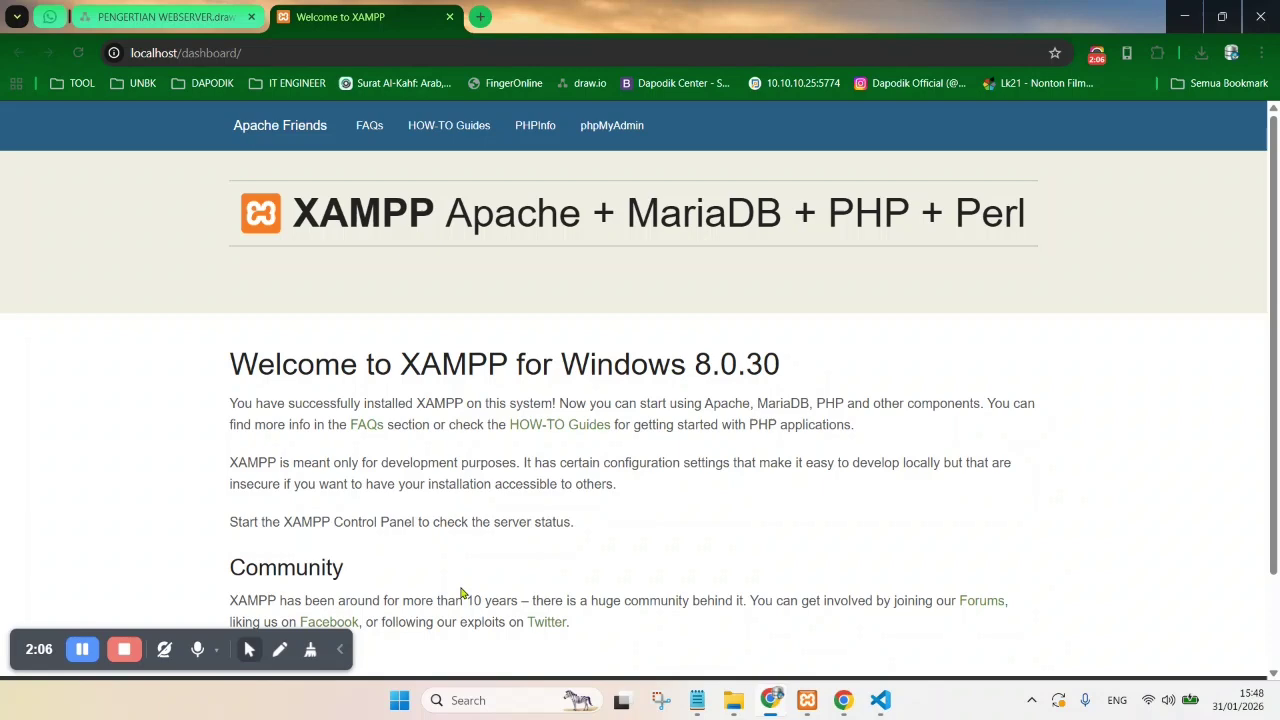
pyautogui.click(770, 702)
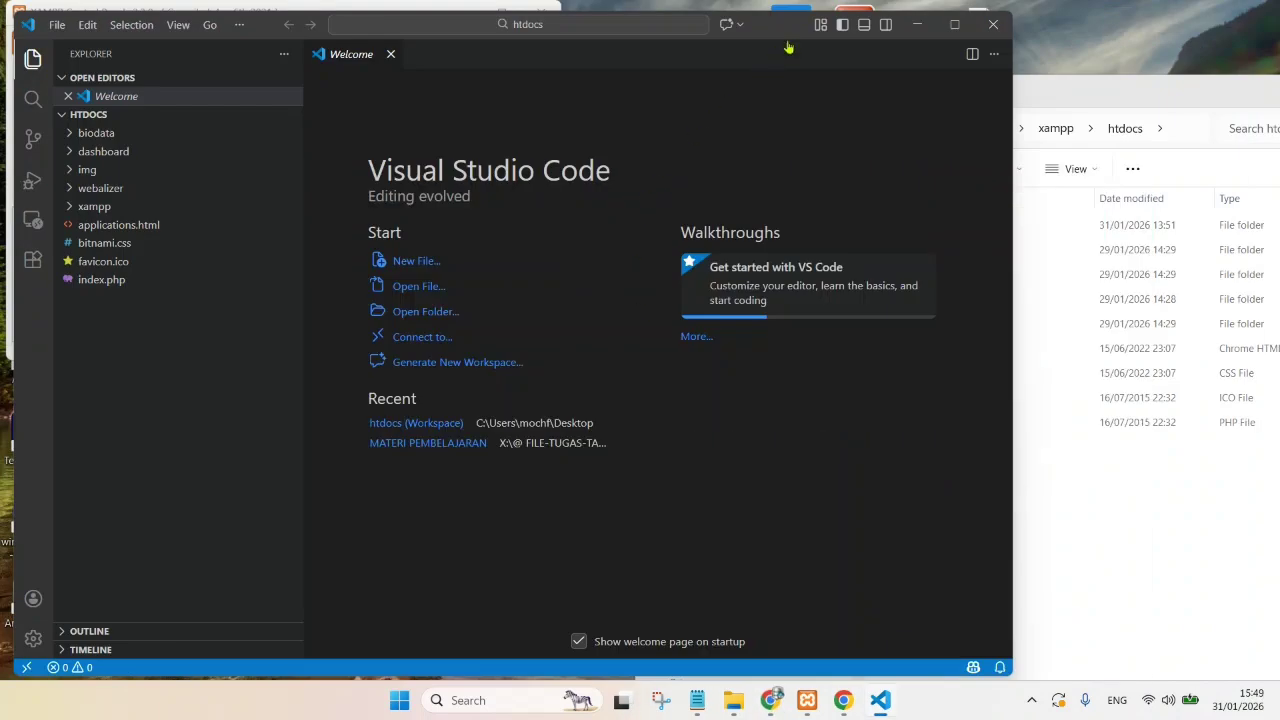
pyautogui.click(1114, 543)
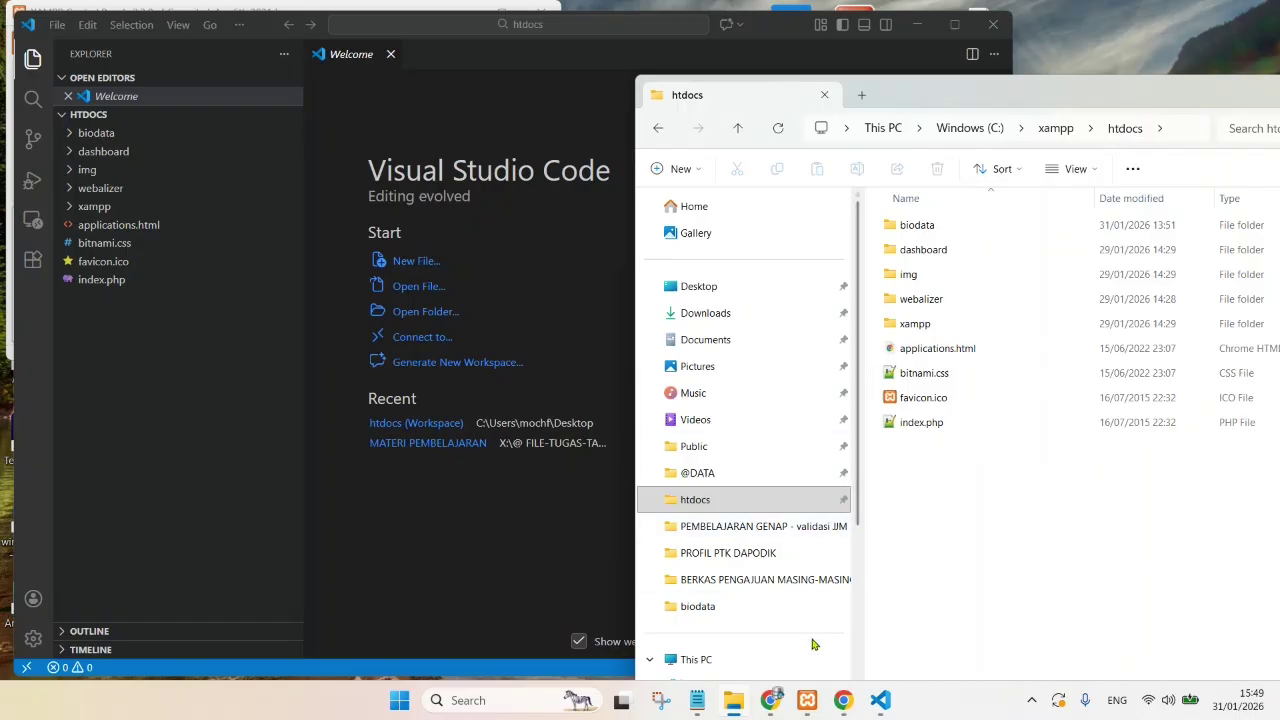
pyautogui.click(838, 707)
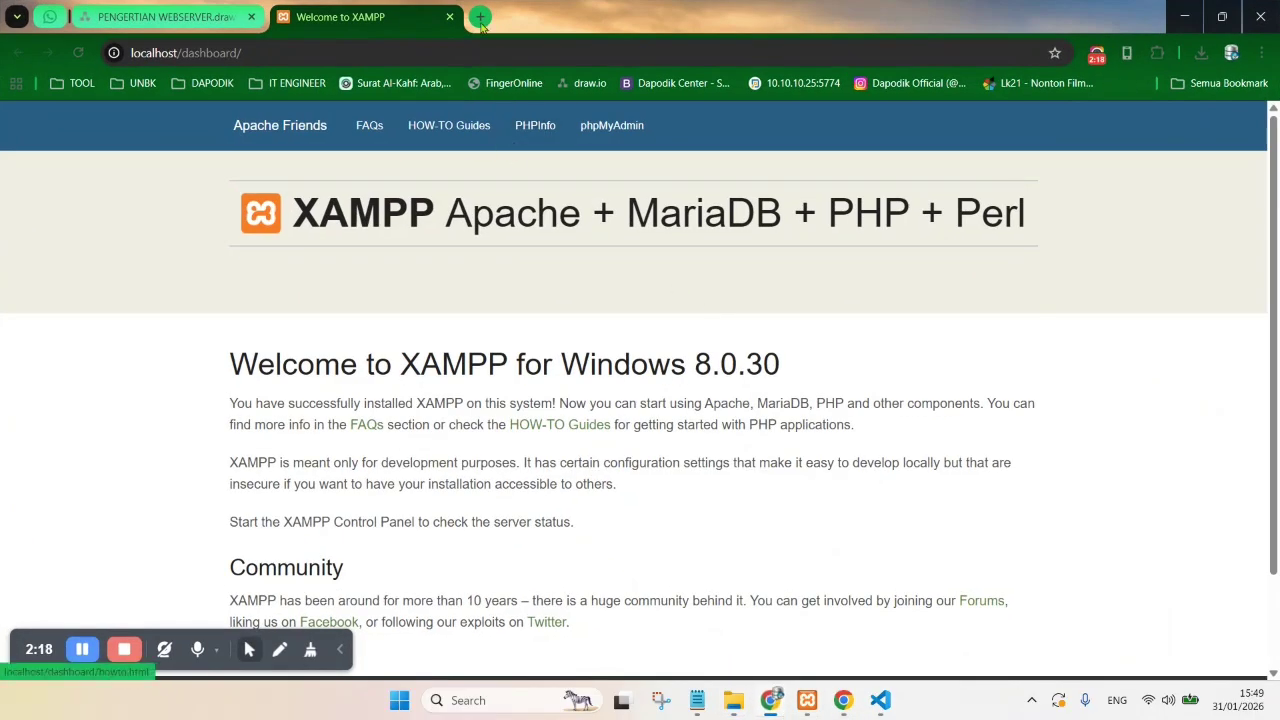
# - Search 'chatgpt' in a new tab, open the official ChatGPT site, and dismiss sign-in
pyautogui.click(480, 18)
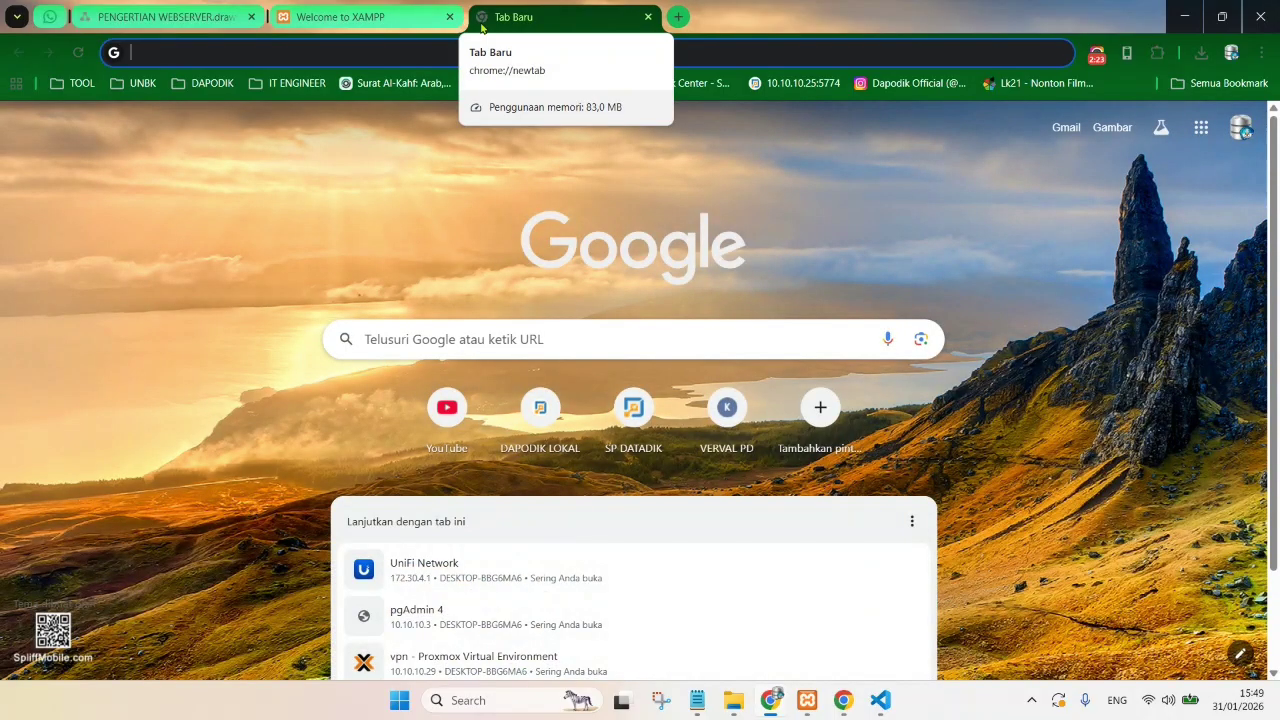
pyautogui.write('cj')
pyautogui.press('BackSpace')
pyautogui.write('h')
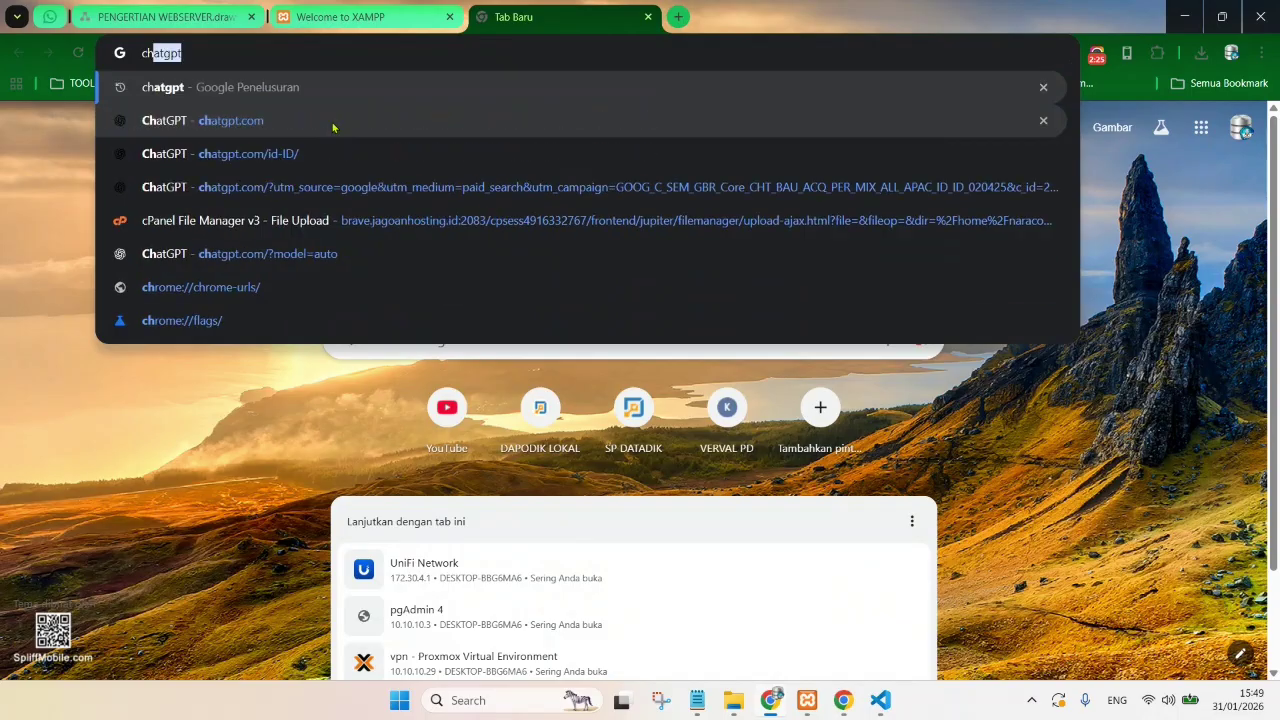
pyautogui.write('atgpt')
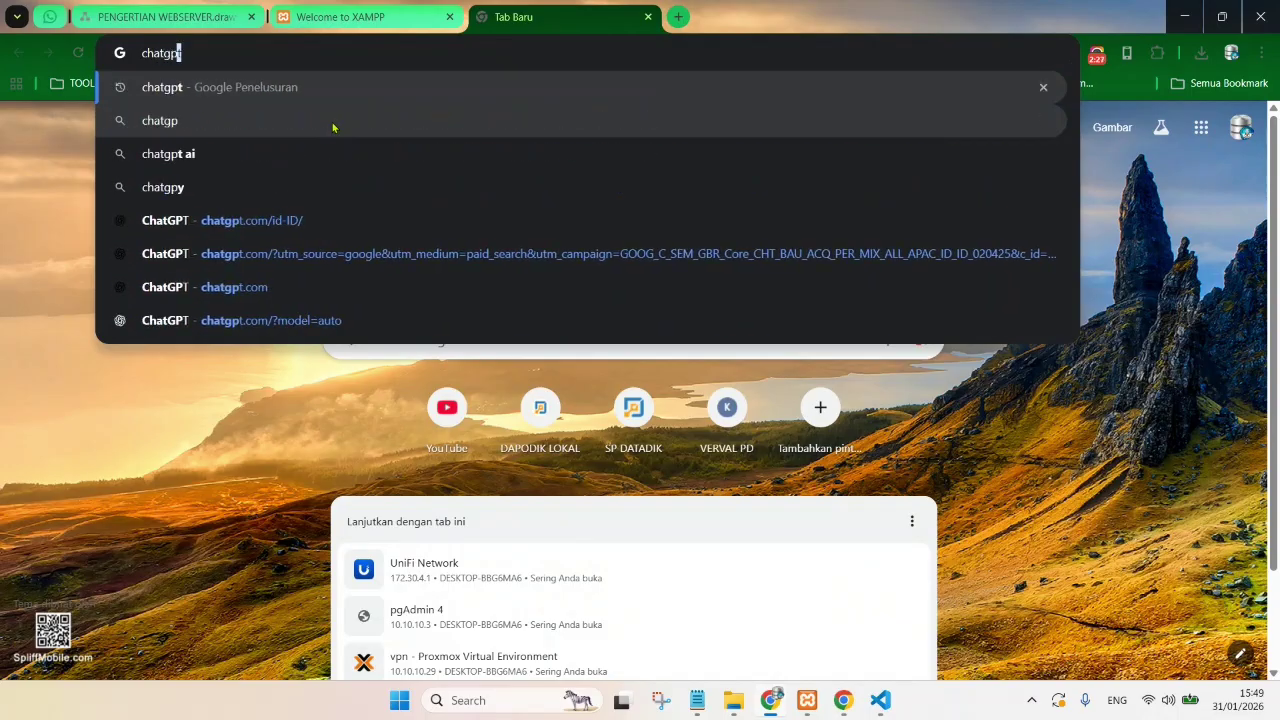
pyautogui.press('Return')
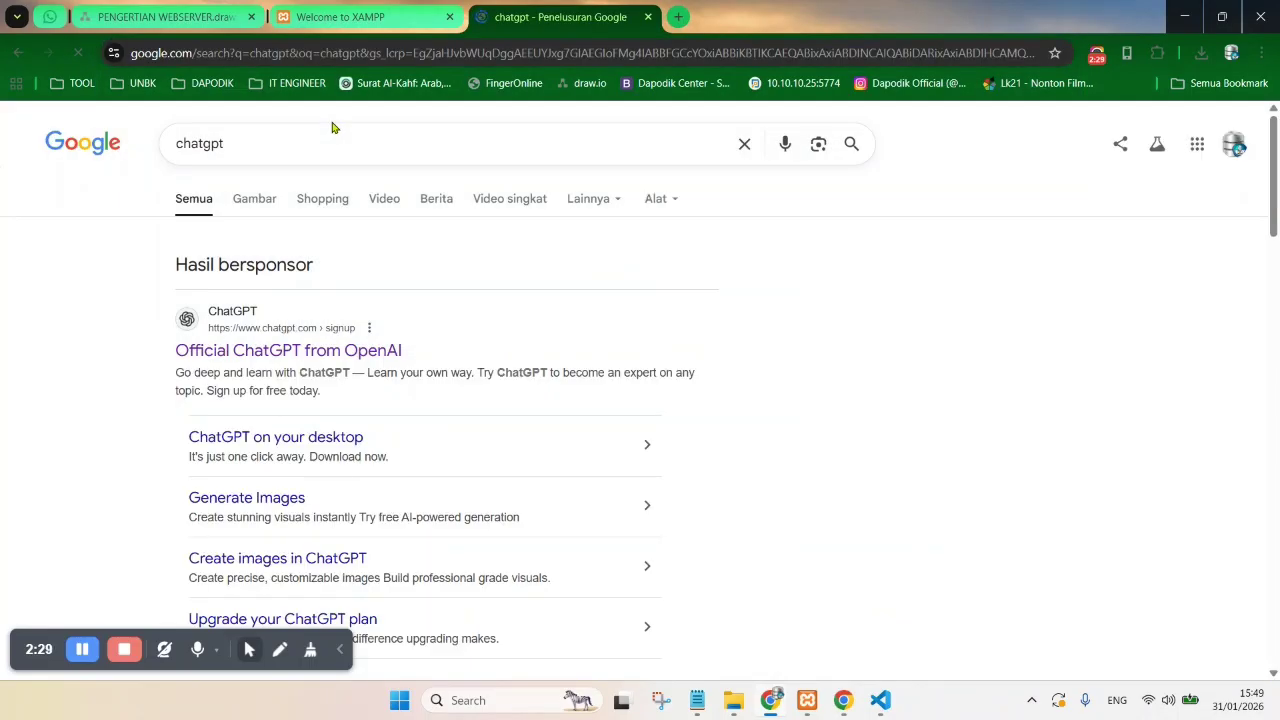
pyautogui.click(340, 352)
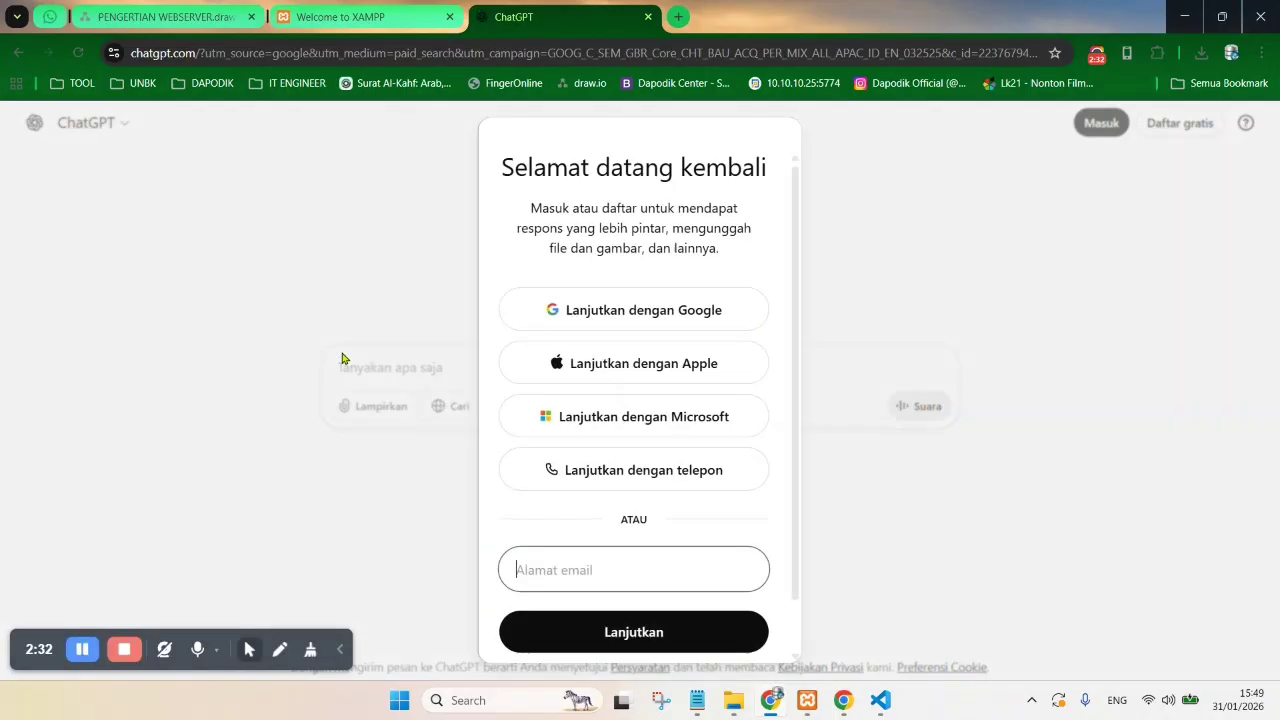
pyautogui.click(95, 624)
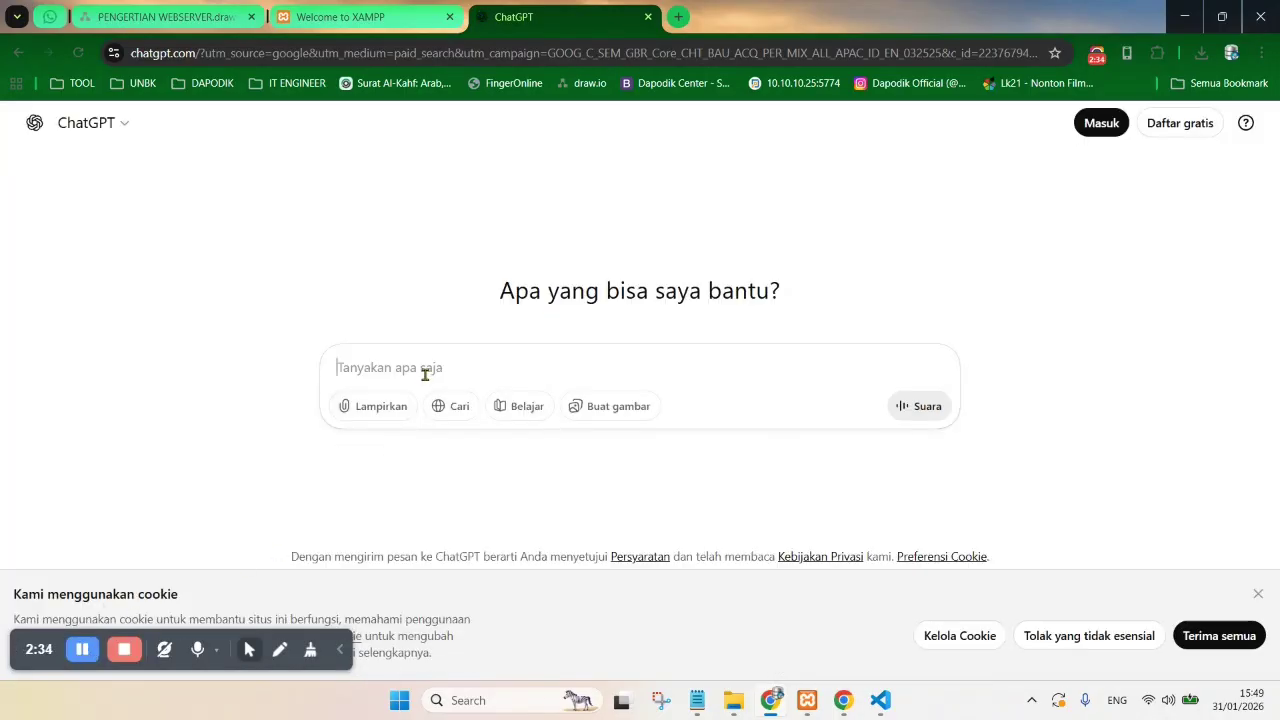
# - Type a prompt for a complete CV-style profile website with a round top-centre photo
pyautogui.write('bua')
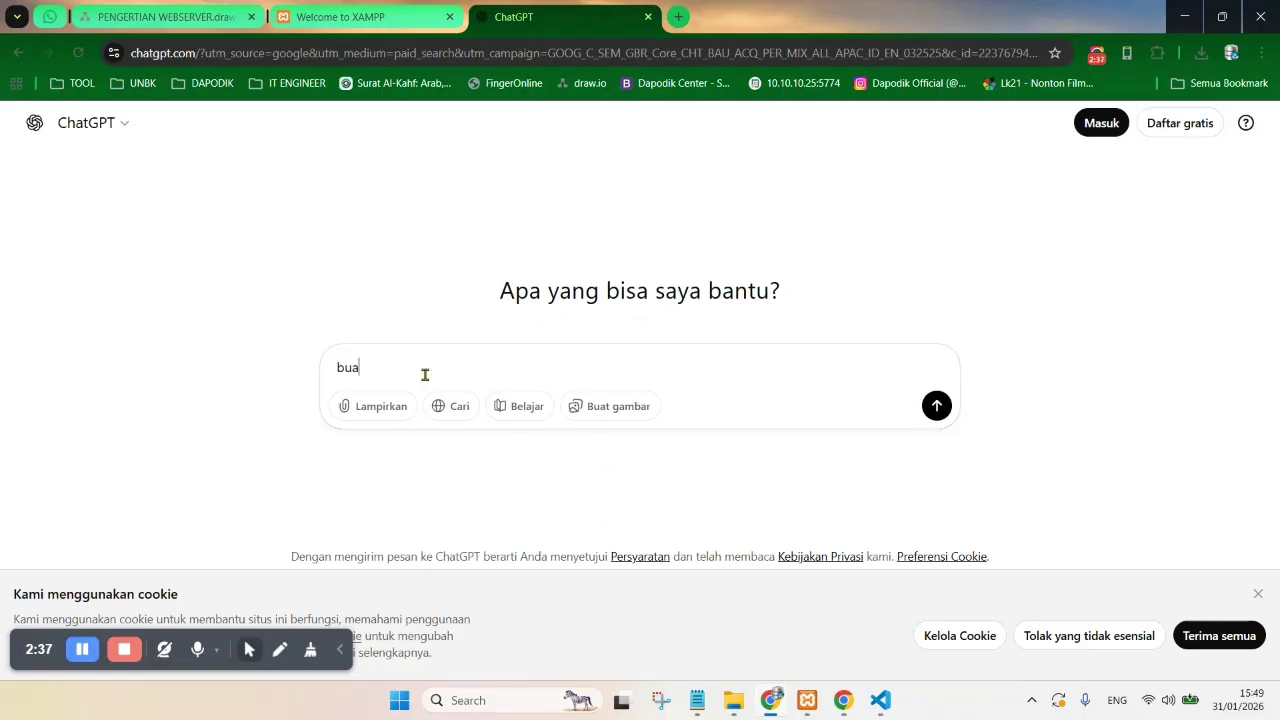
pyautogui.write('katak')
pyautogui.write('web')
pyautogui.write('site p')
pyautogui.write('rofil data diri lengkap seperti riwayat hidup, foto berada ditengh')
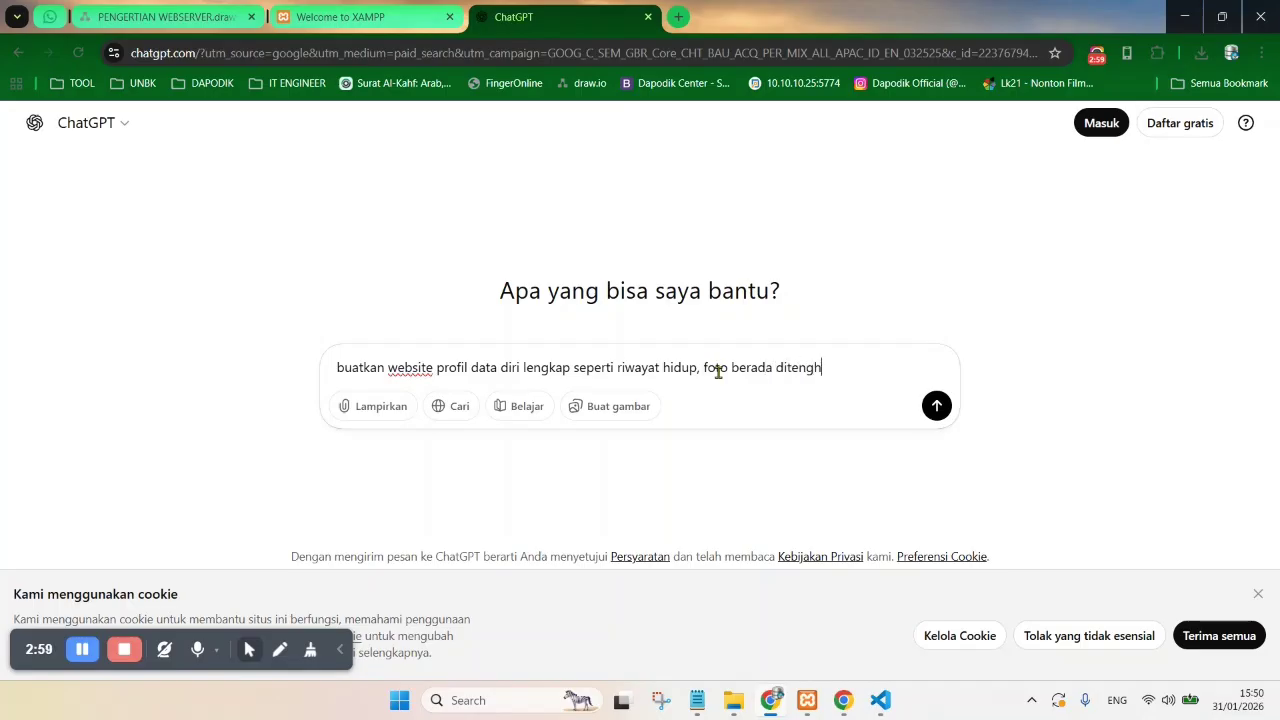
pyautogui.press('BackSpace')
pyautogui.write('ah atas bulat')
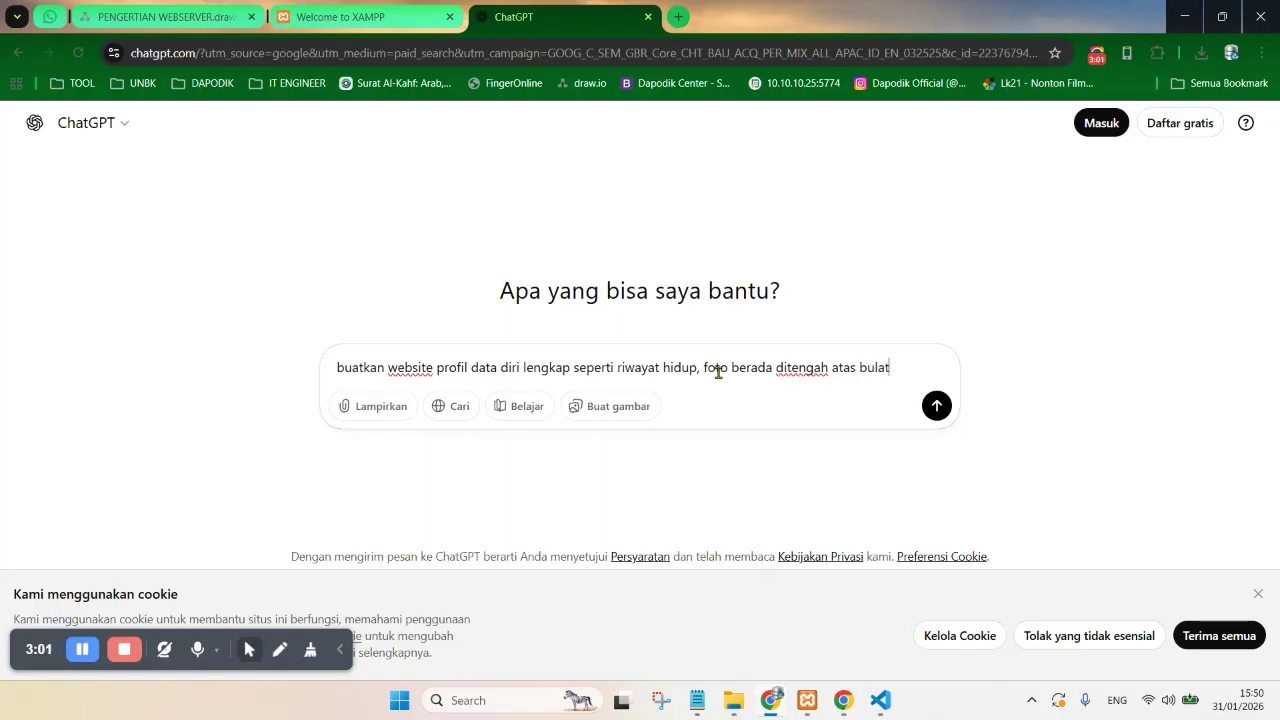
pyautogui.write(', text dibawahnya')
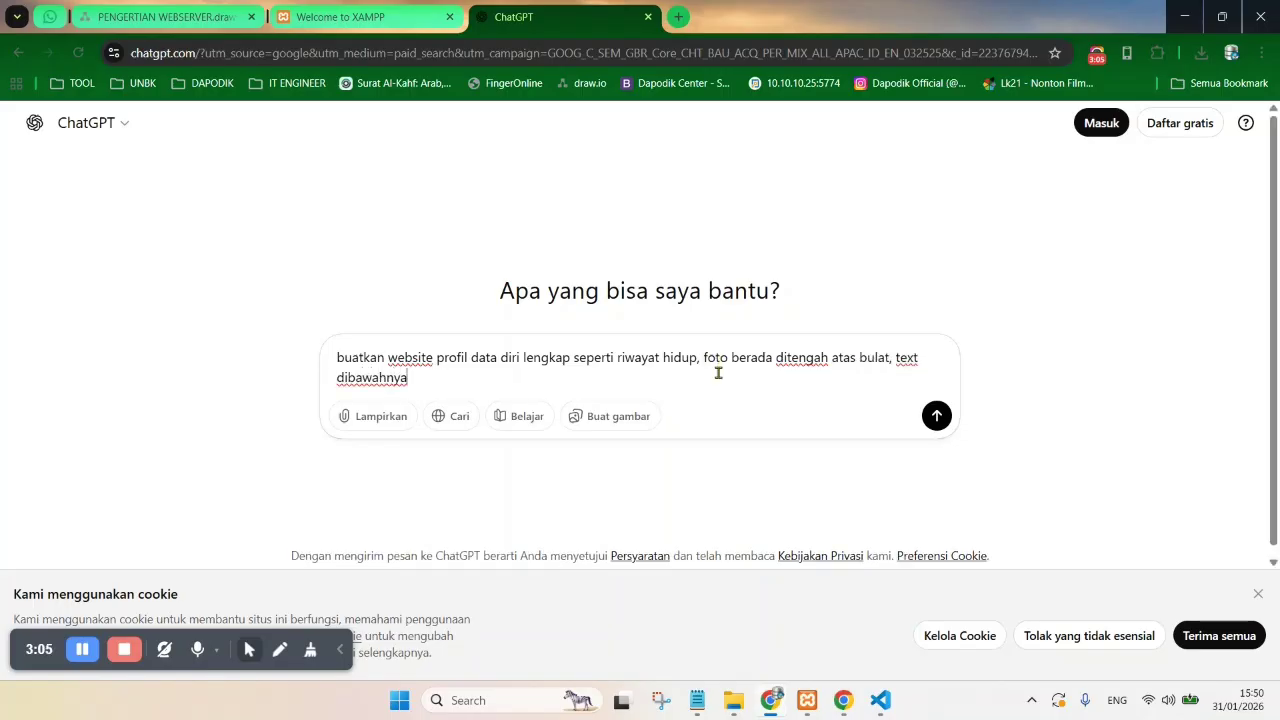
# - Send the prompt, review the generated HTML and CSS profile page, and copy the code
pyautogui.press('Return')
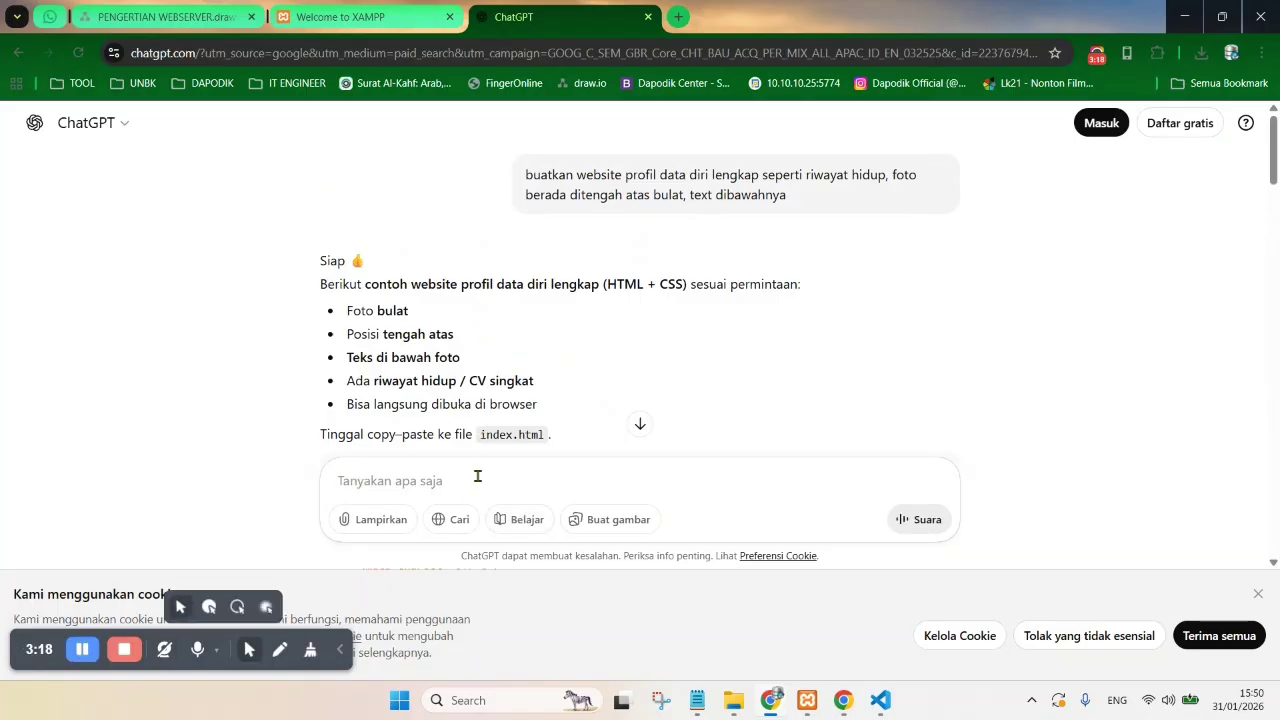
pyautogui.scroll(-1, 578, 385)
pyautogui.scroll(-1, 578, 385)
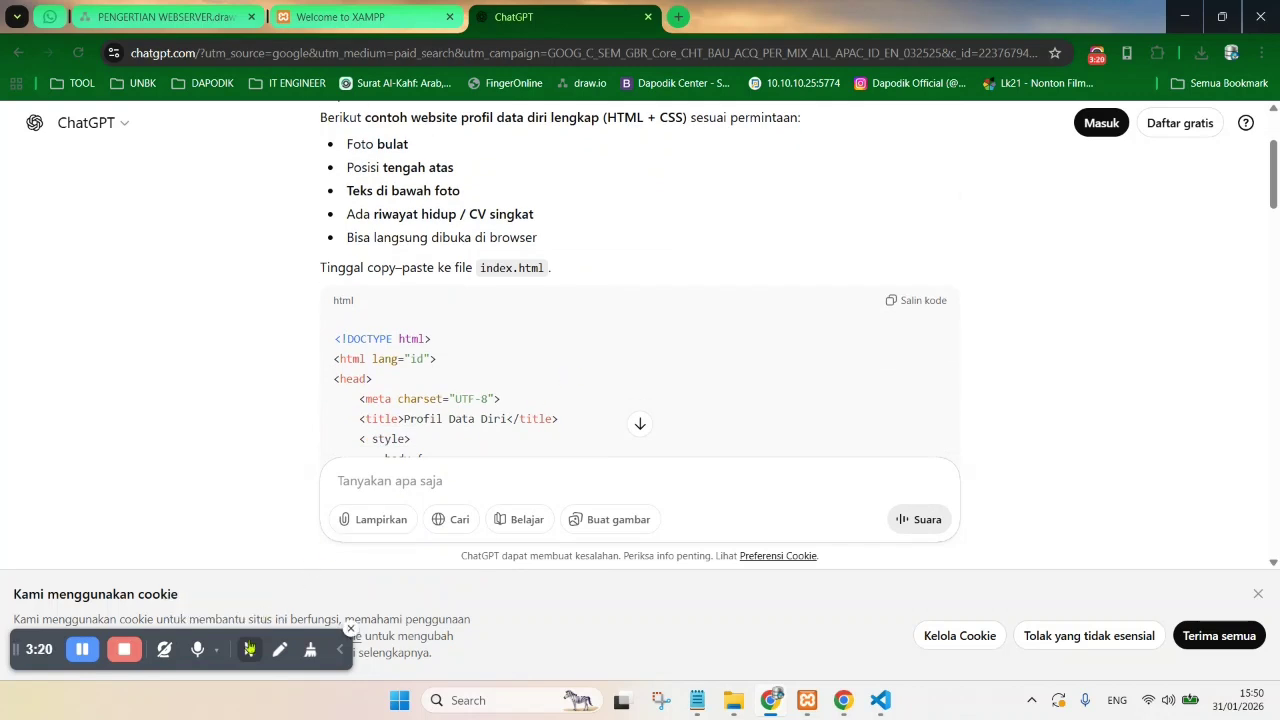
pyautogui.click(249, 649)
pyautogui.click(208, 607)
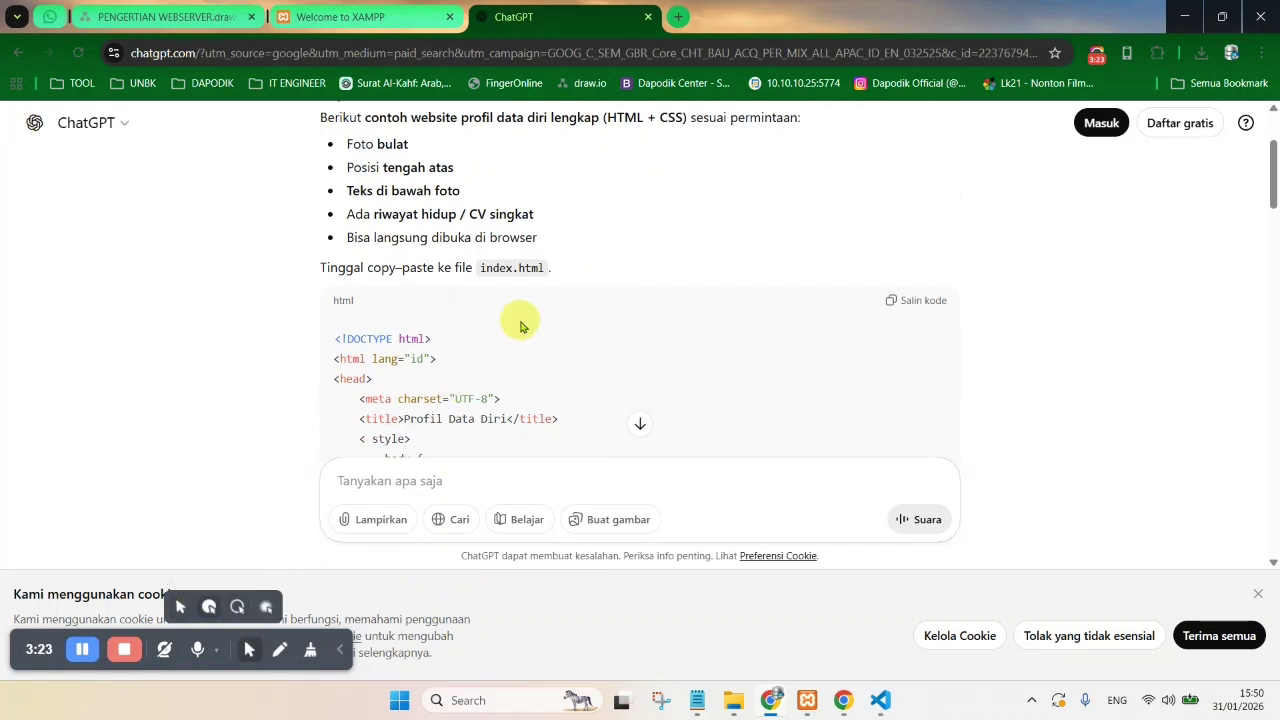
pyautogui.scroll(2, 522, 328)
pyautogui.scroll(-1, 522, 330)
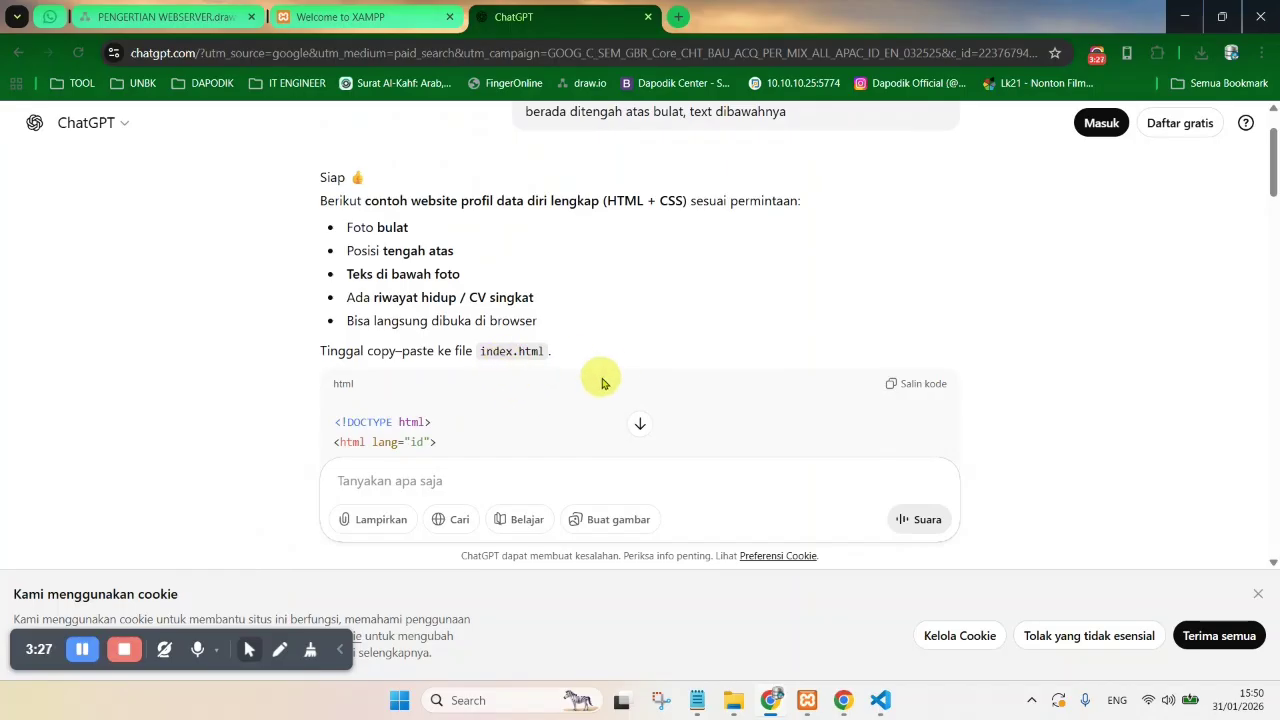
pyautogui.scroll(-3, 603, 377)
pyautogui.scroll(1, 545, 260)
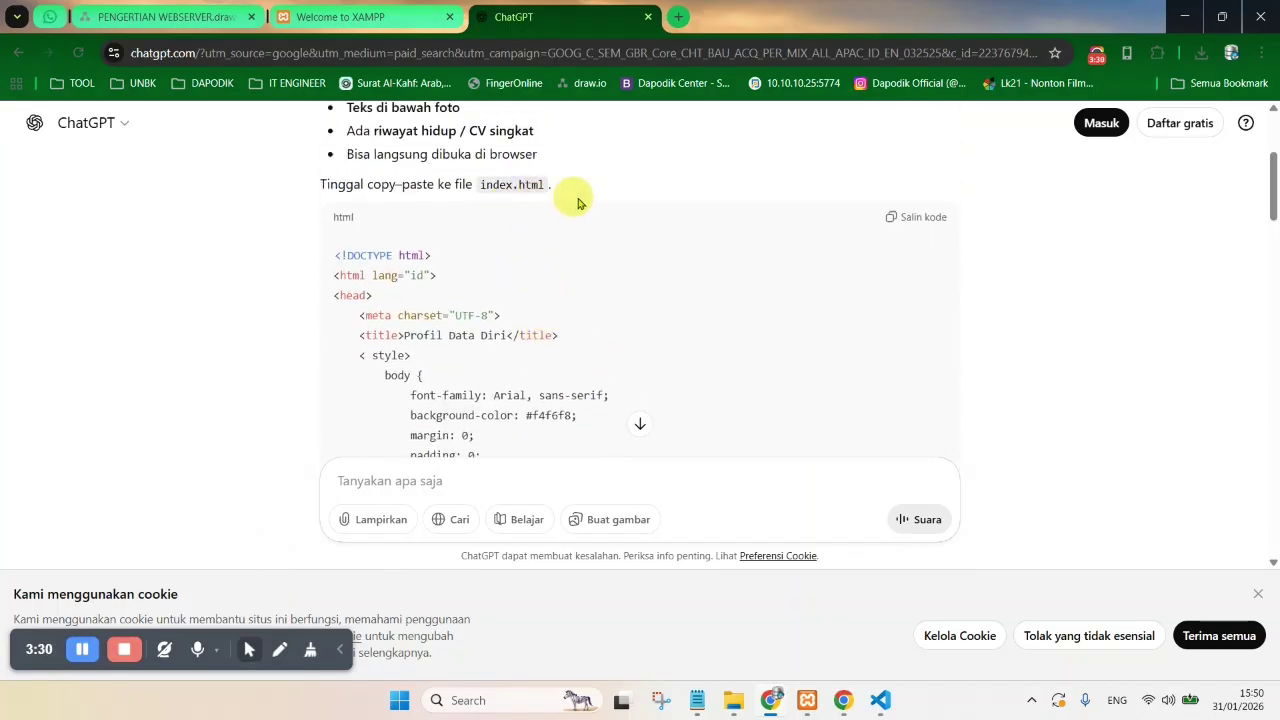
pyautogui.scroll(-9, 491, 309)
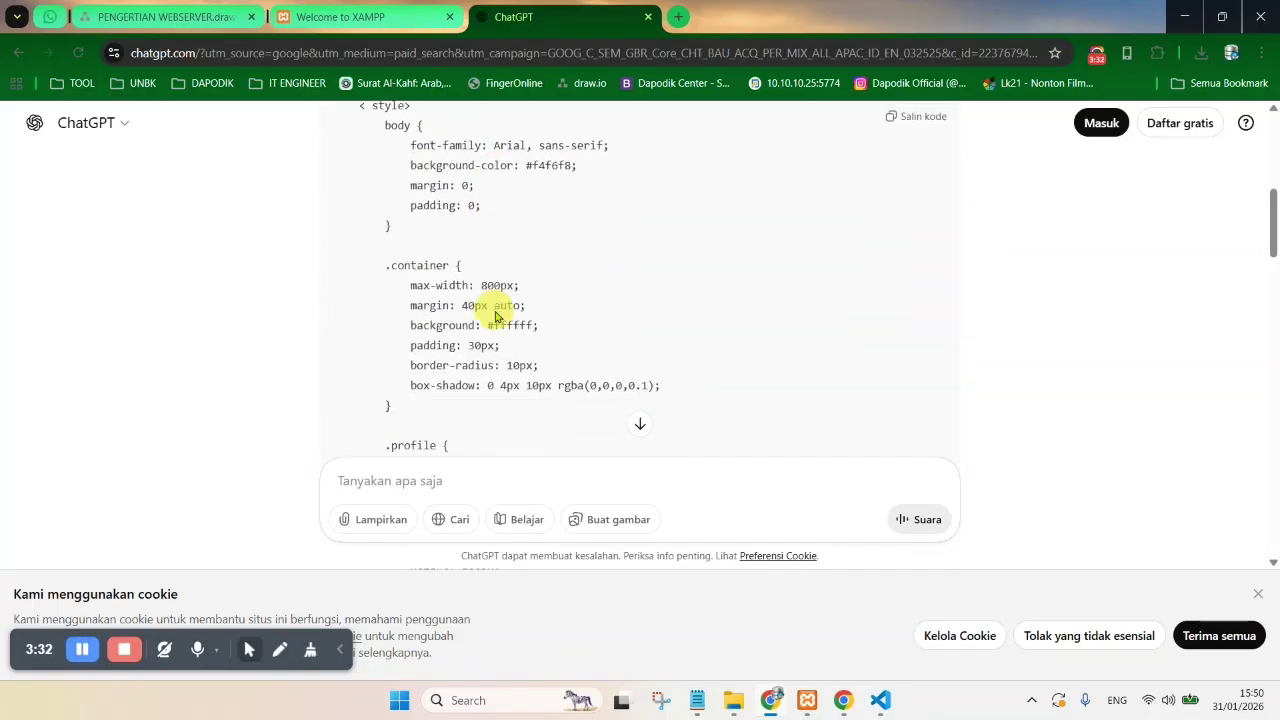
pyautogui.scroll(-15, 494, 310)
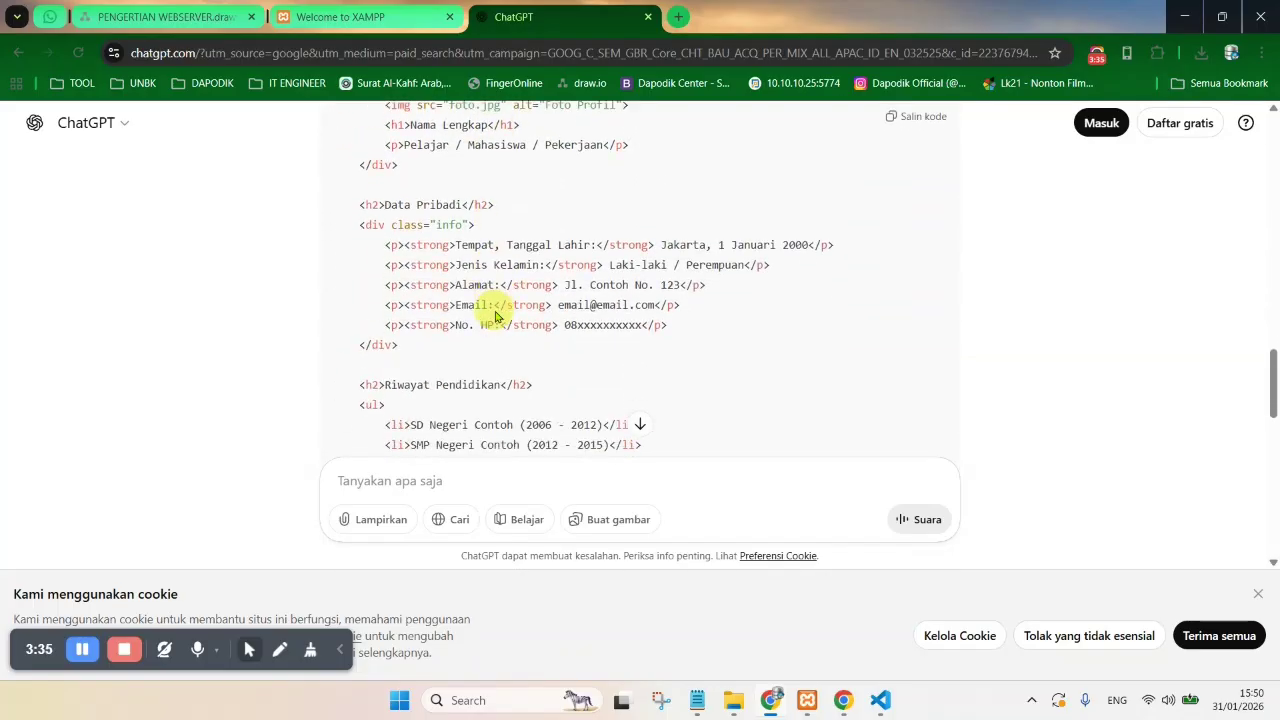
pyautogui.scroll(-8, 494, 316)
pyautogui.scroll(10, 494, 316)
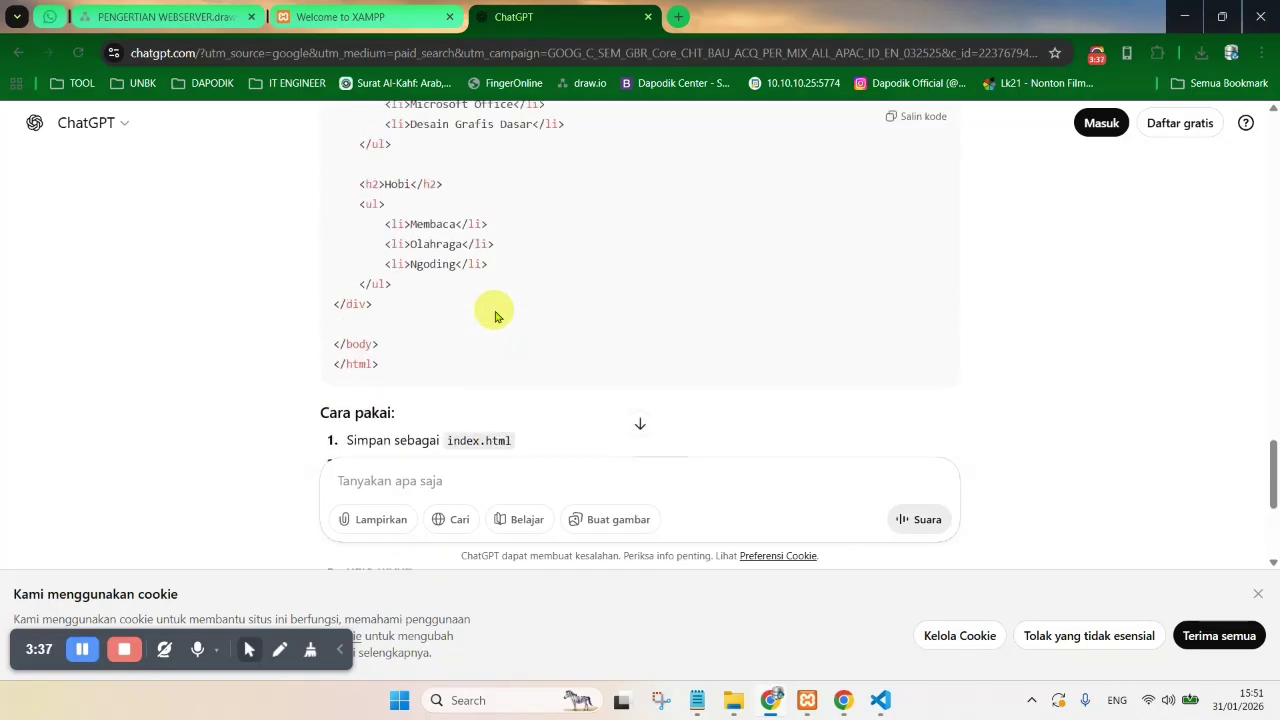
pyautogui.scroll(10, 494, 316)
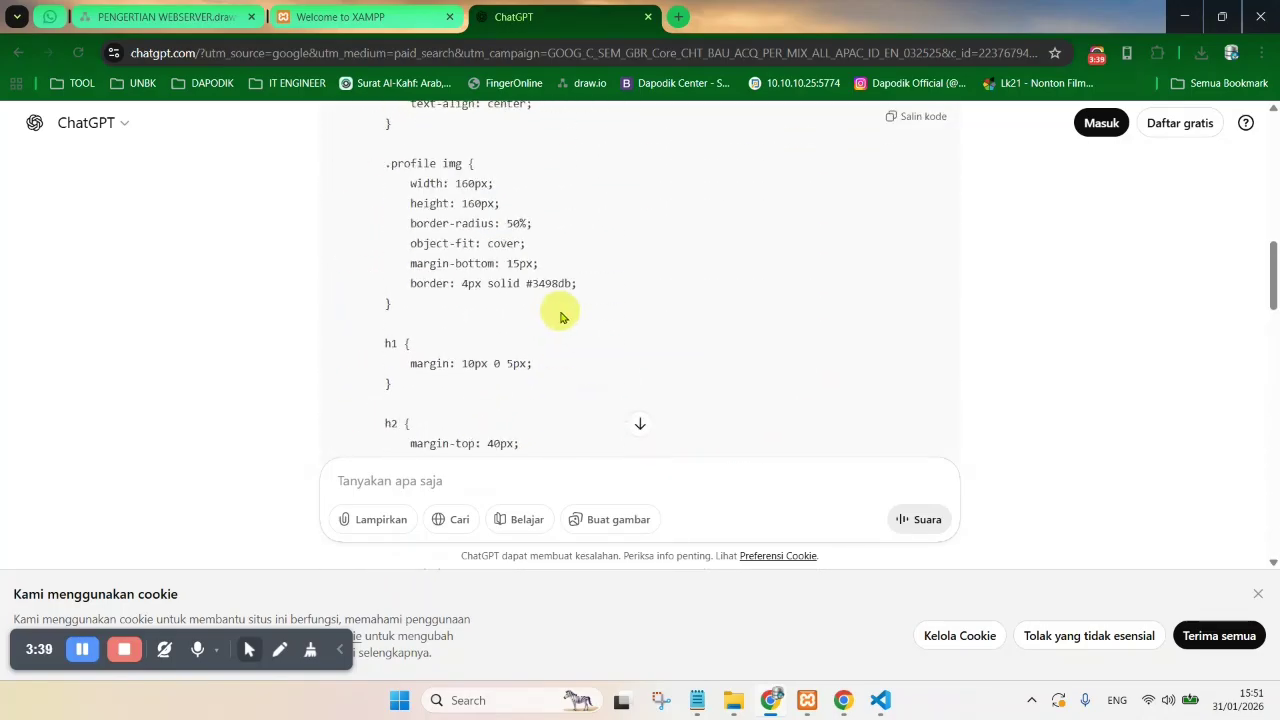
pyautogui.scroll(10, 568, 320)
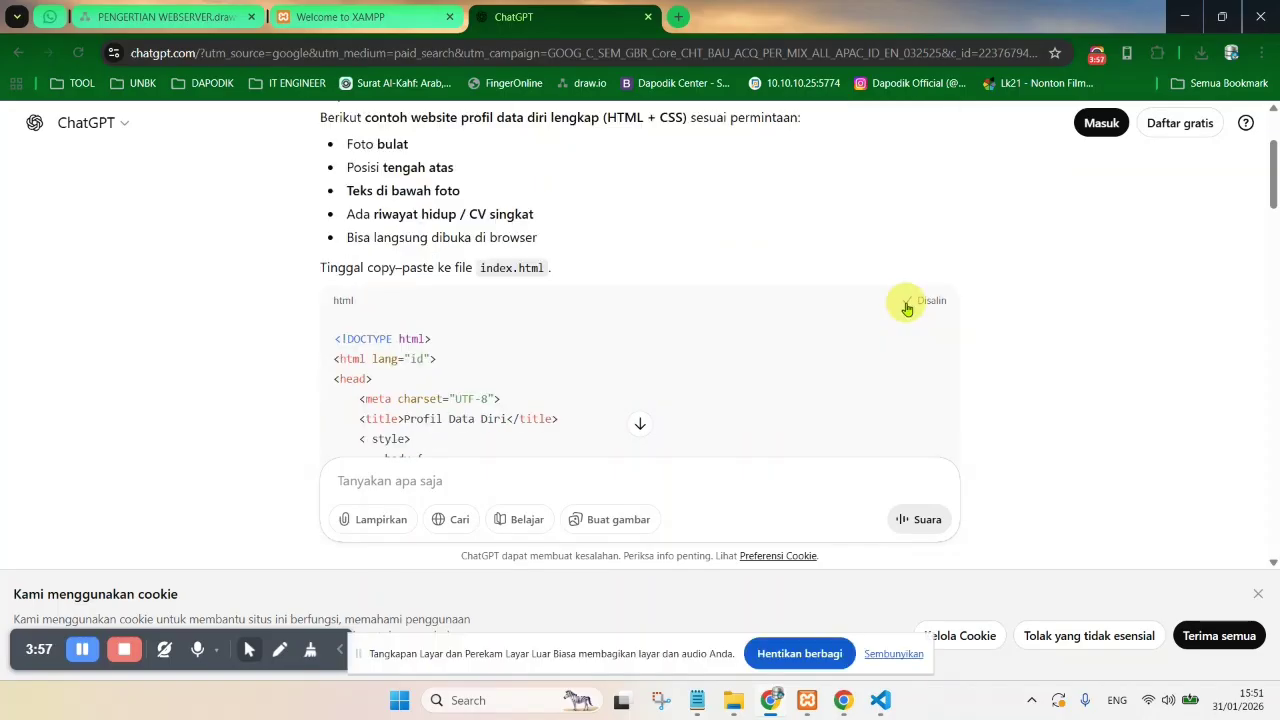
pyautogui.click(912, 300)
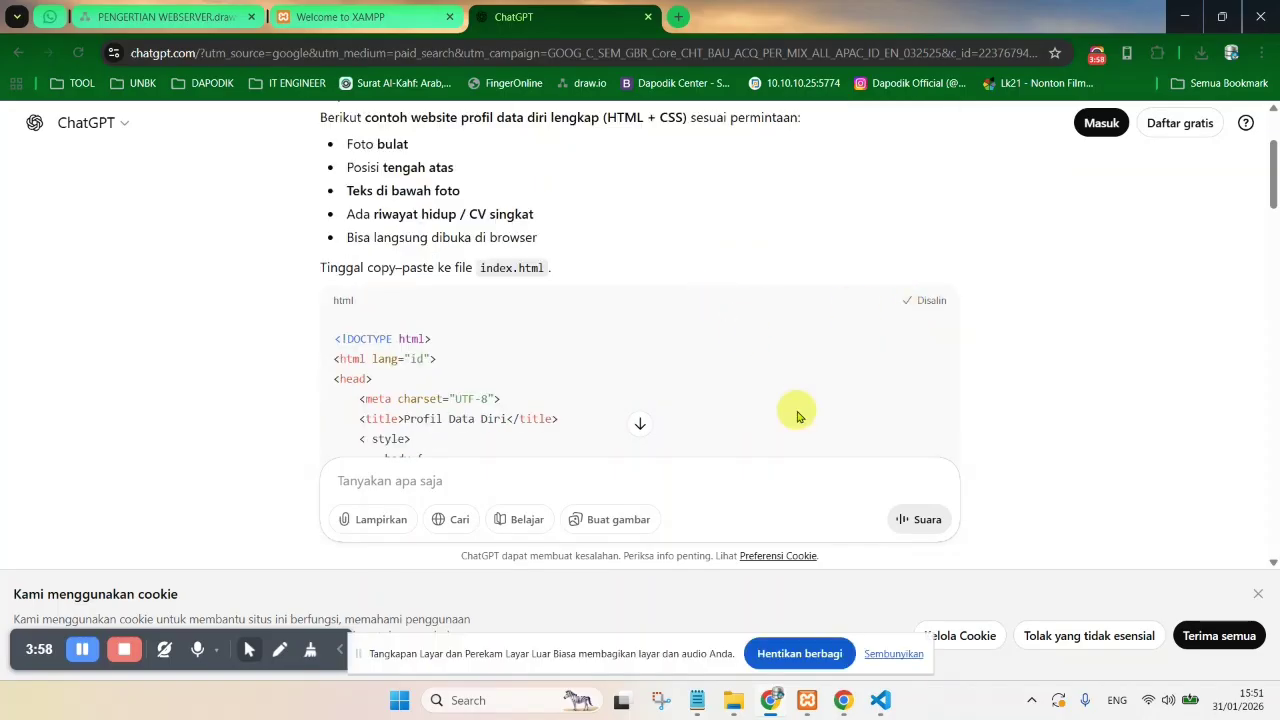
# - Create an empty folder named 'profil' in C:\xampp\htdocs using New > Folder
pyautogui.click(740, 698)
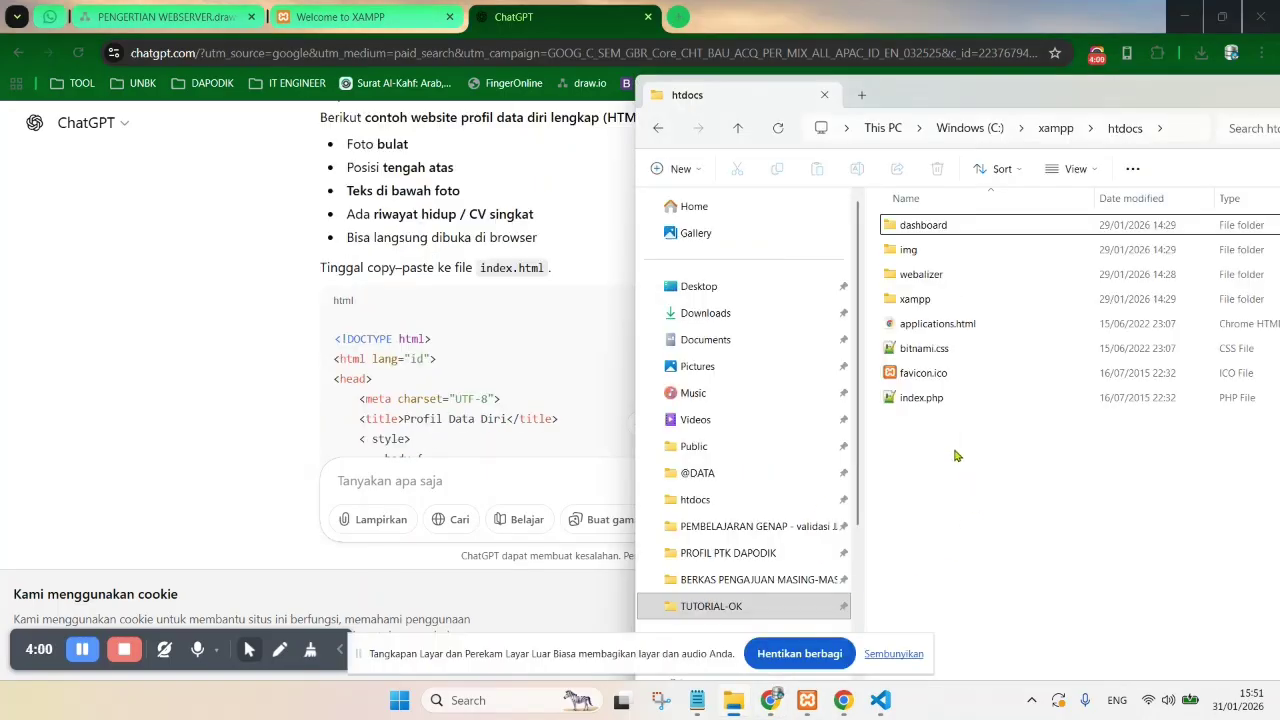
pyautogui.rightClick(970, 471)
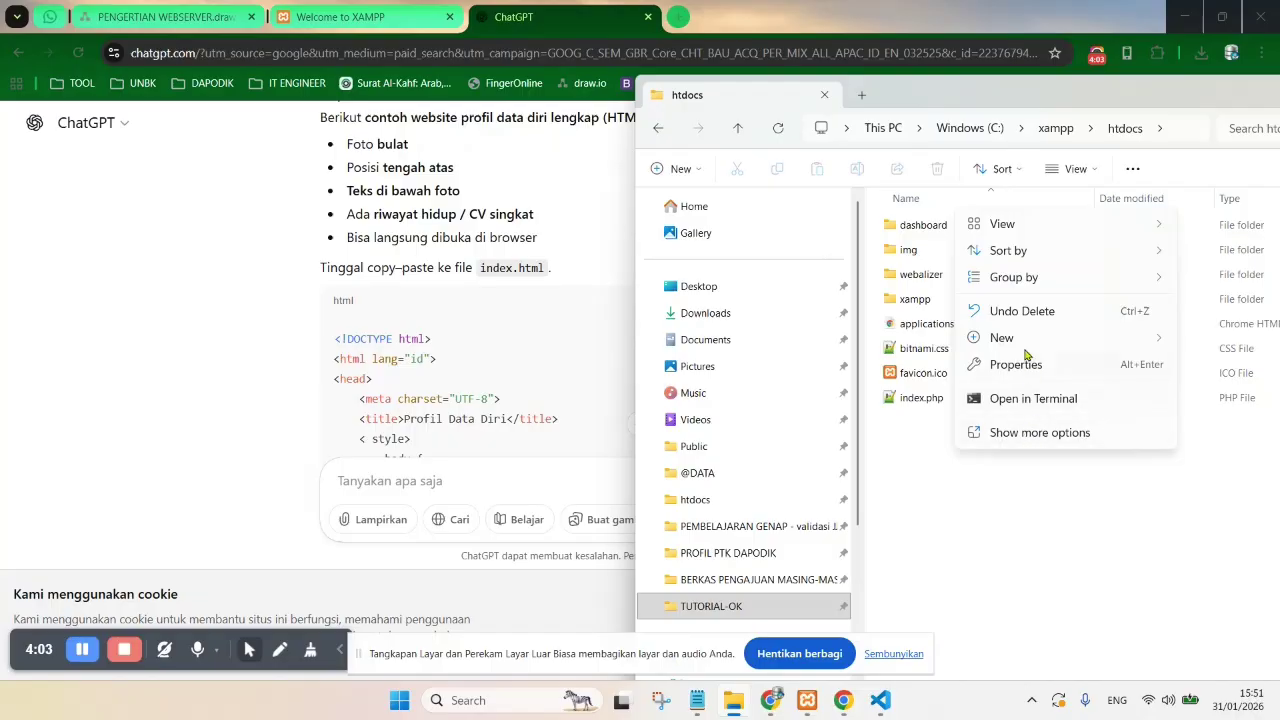
pyautogui.moveTo(1030, 338)
pyautogui.click(828, 341)
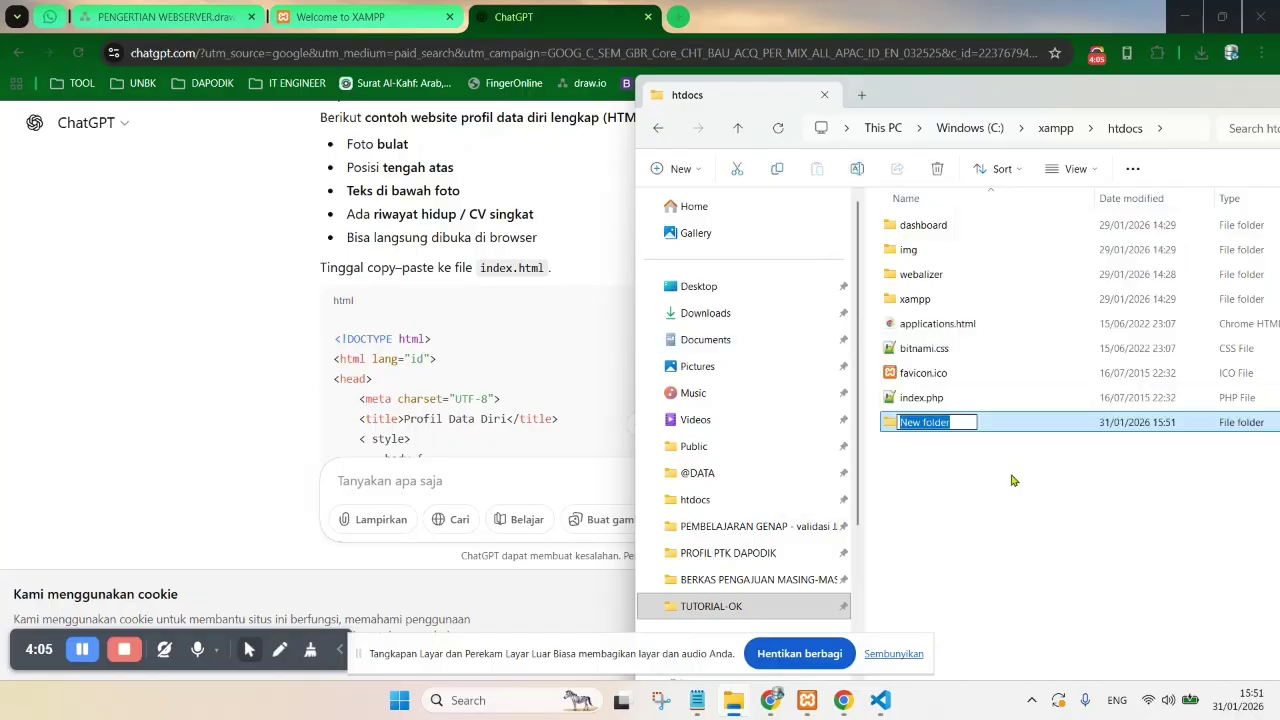
pyautogui.write('prof')
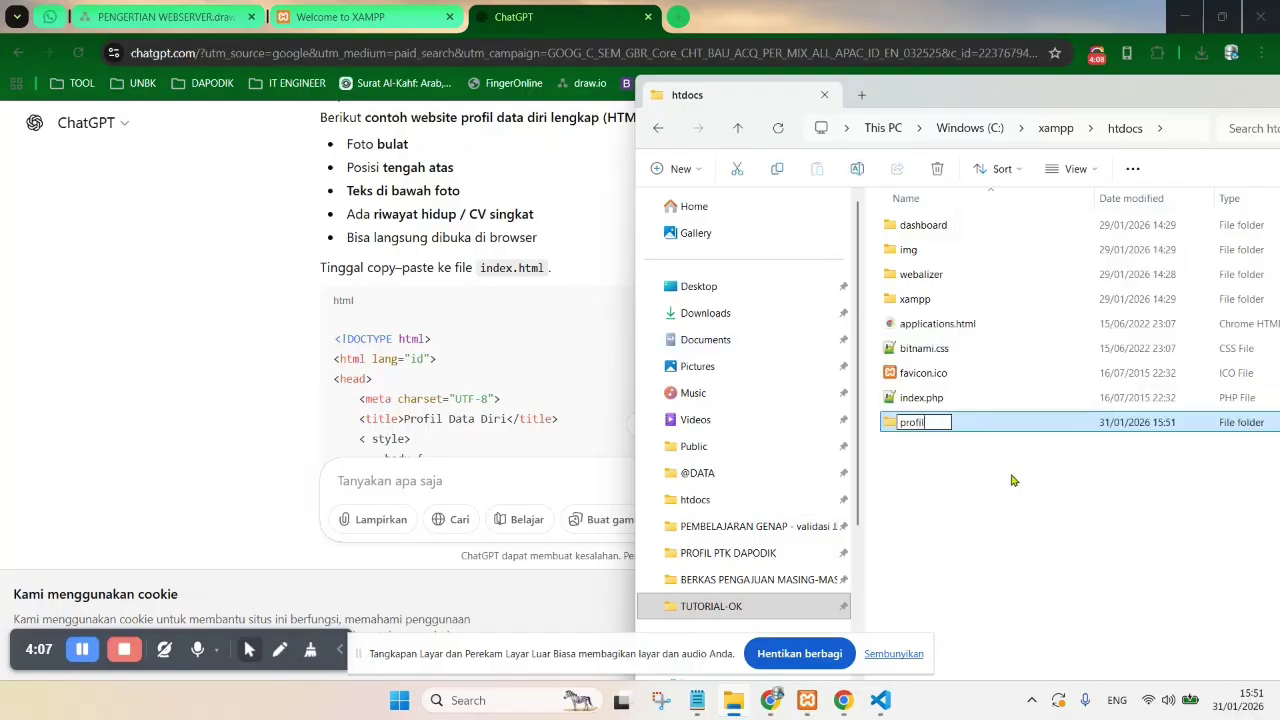
pyautogui.write('il')
pyautogui.press('Return')
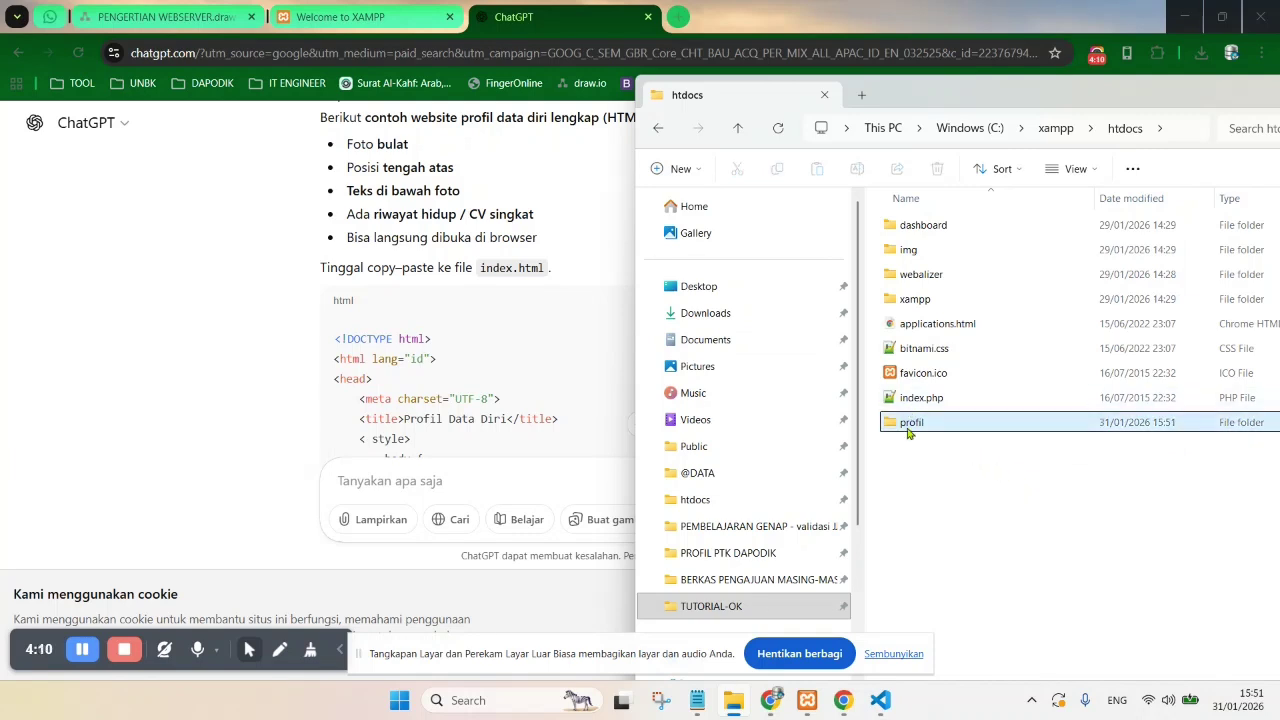
pyautogui.doubleClick(909, 428)
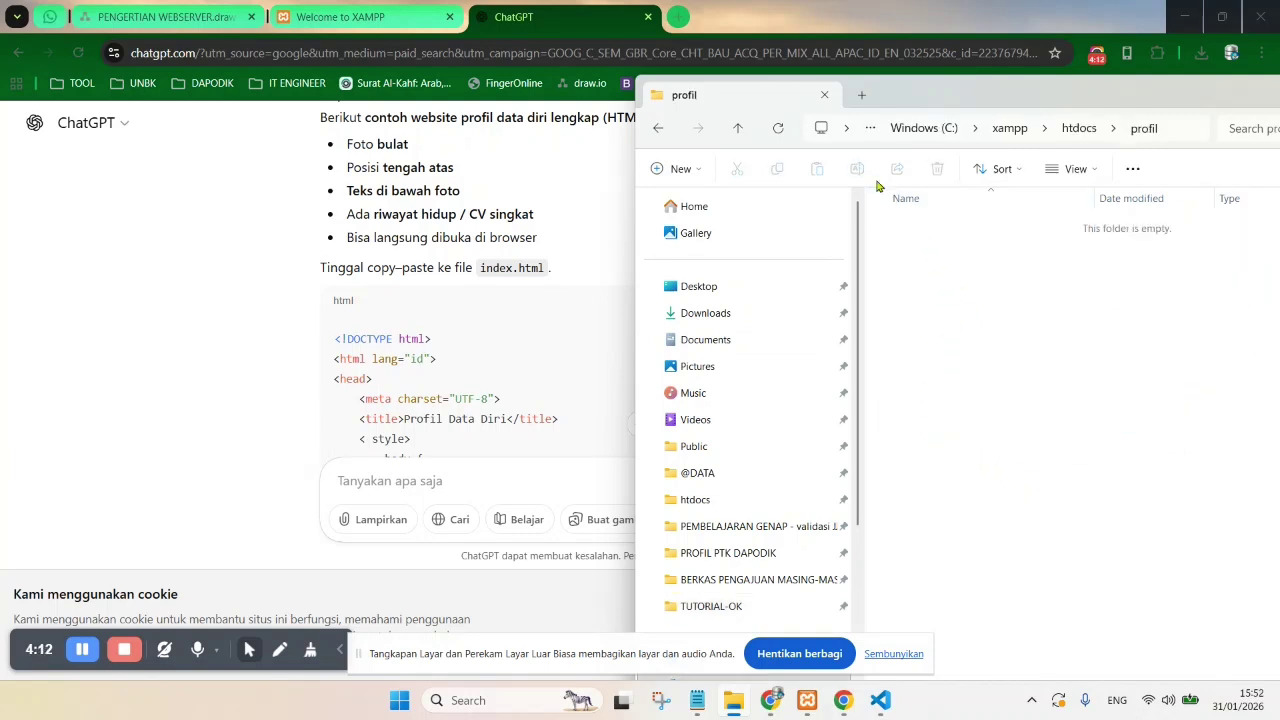
pyautogui.click(737, 127)
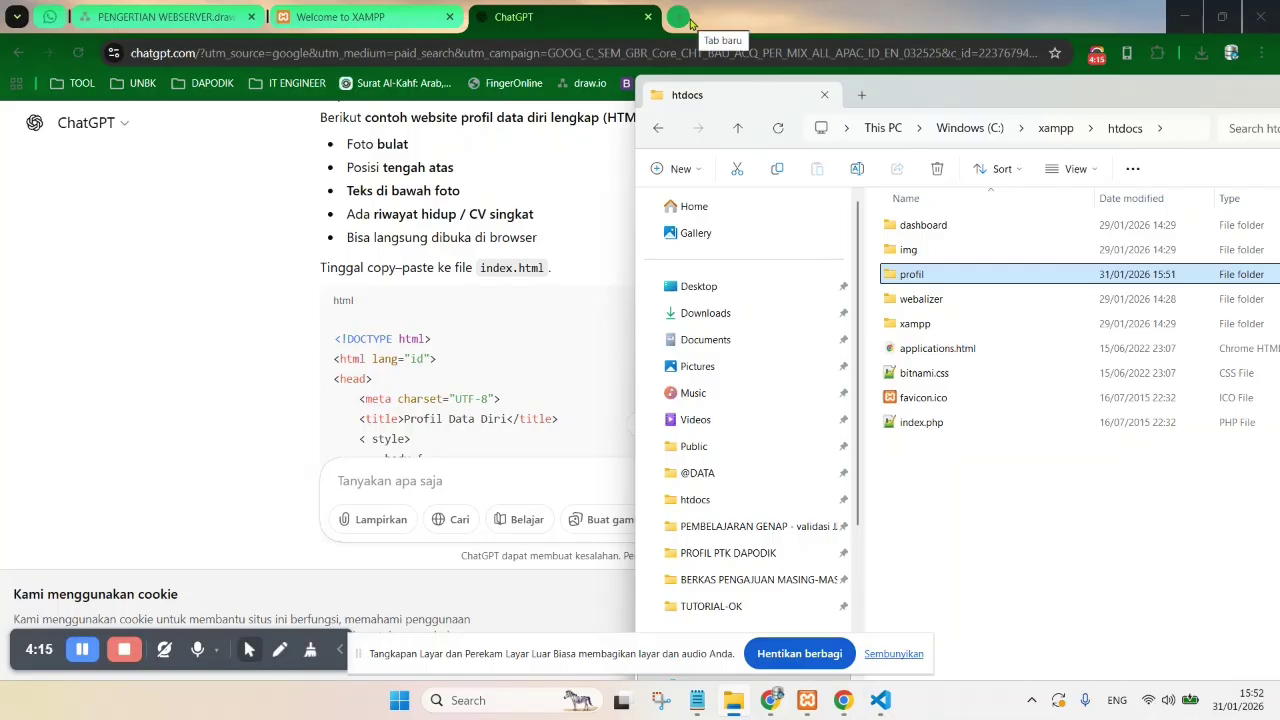
# - Load localhost/profil/ in Chrome to show the empty Index of /profil listing
pyautogui.click(365, 17)
pyautogui.click(327, 51)
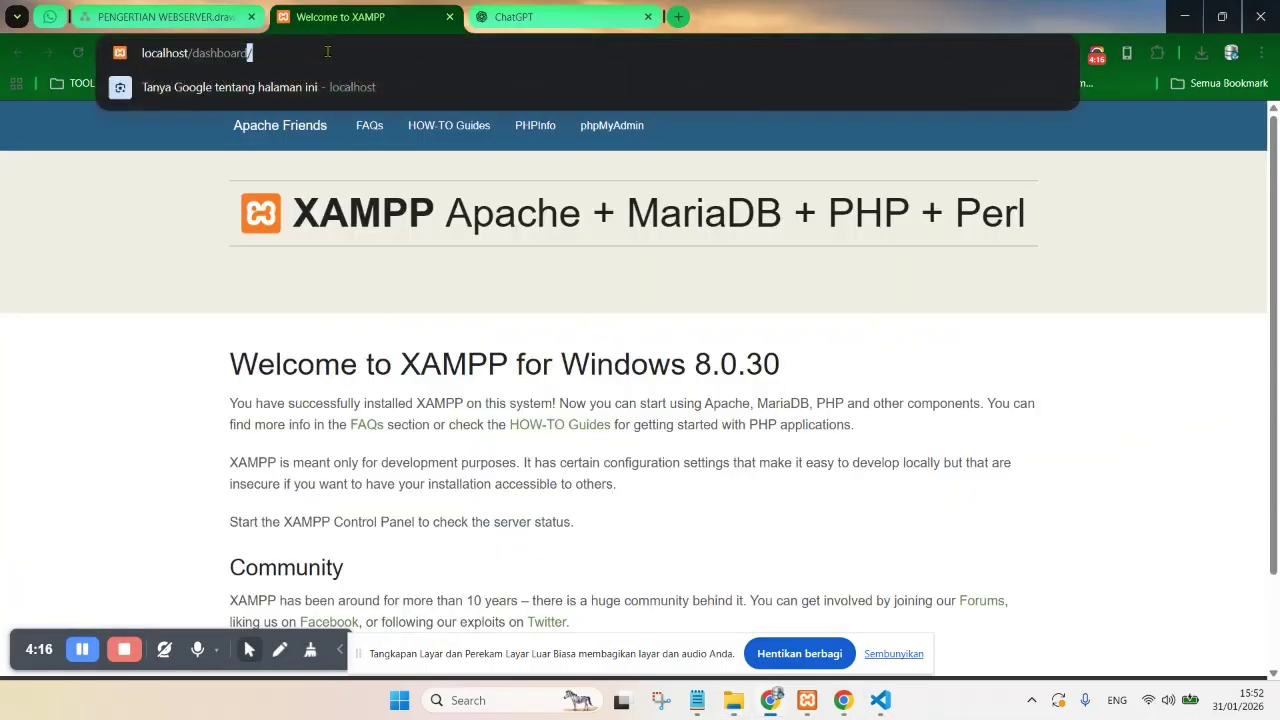
pyautogui.doubleClick(230, 52)
pyautogui.write('pr')
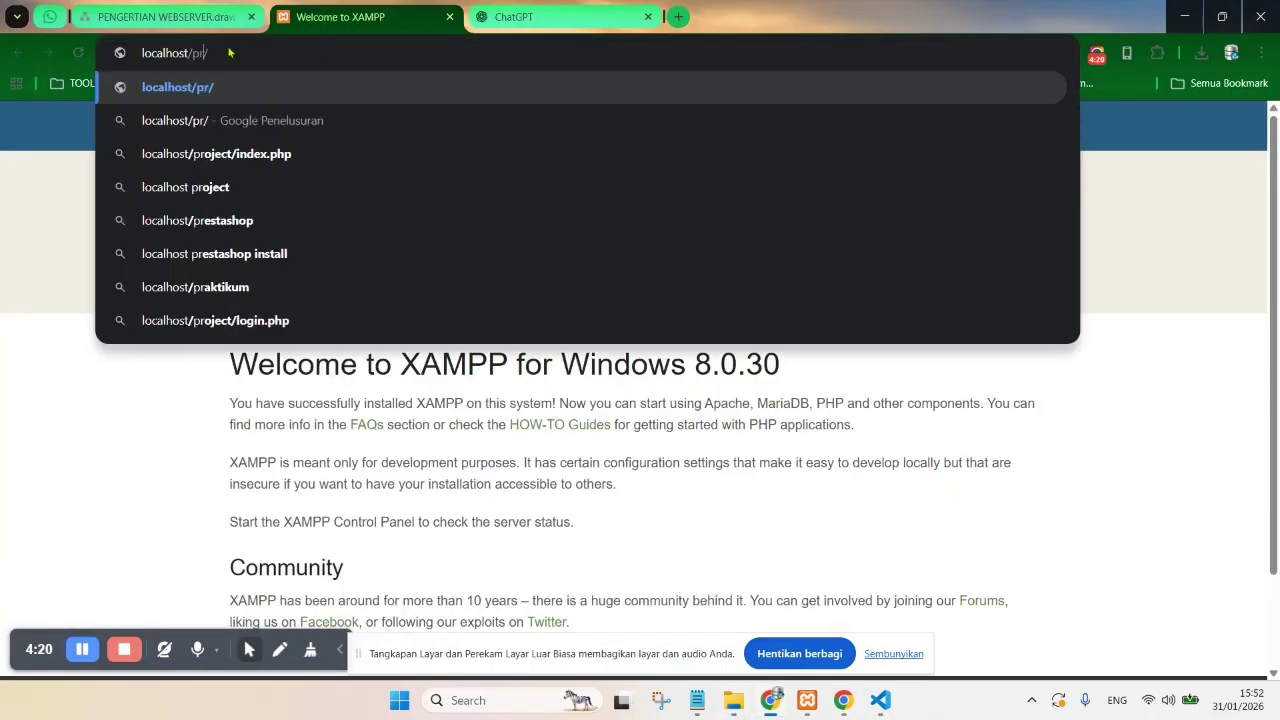
pyautogui.write('pfil')
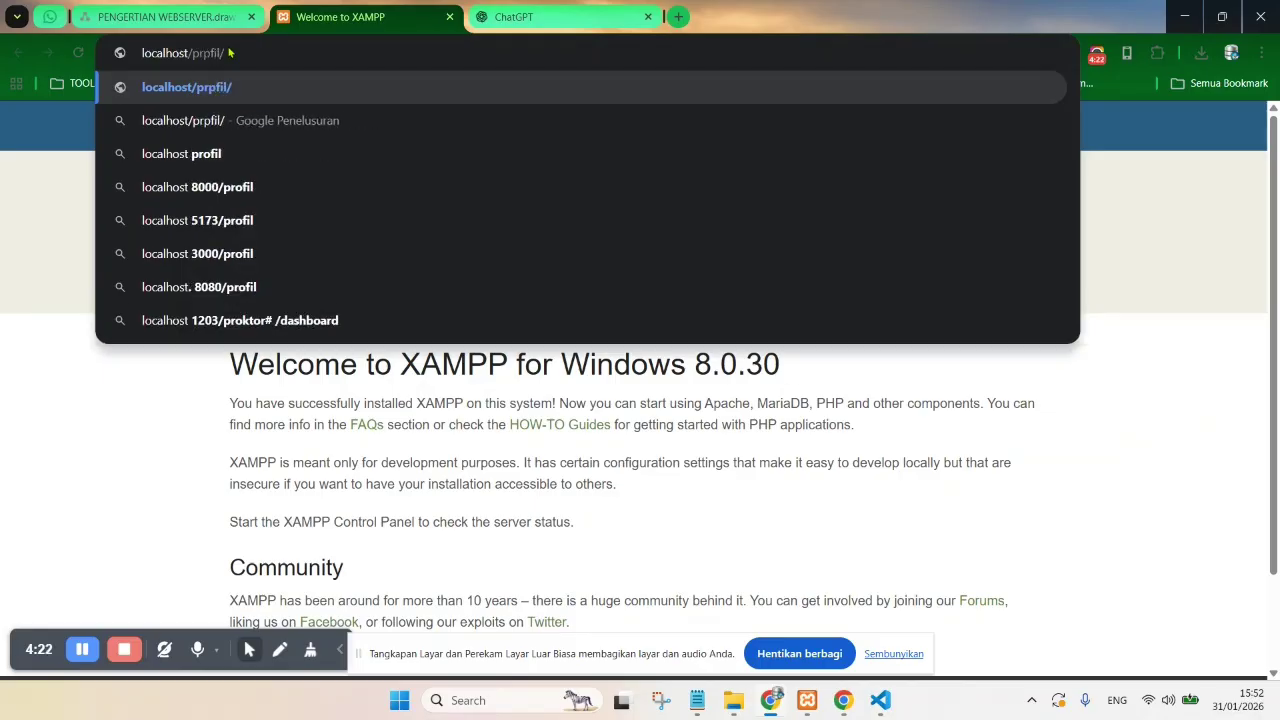
pyautogui.press('BackSpace')
pyautogui.press('BackSpace')
pyautogui.press('BackSpace')
pyautogui.press('BackSpace')
pyautogui.write('ofil')
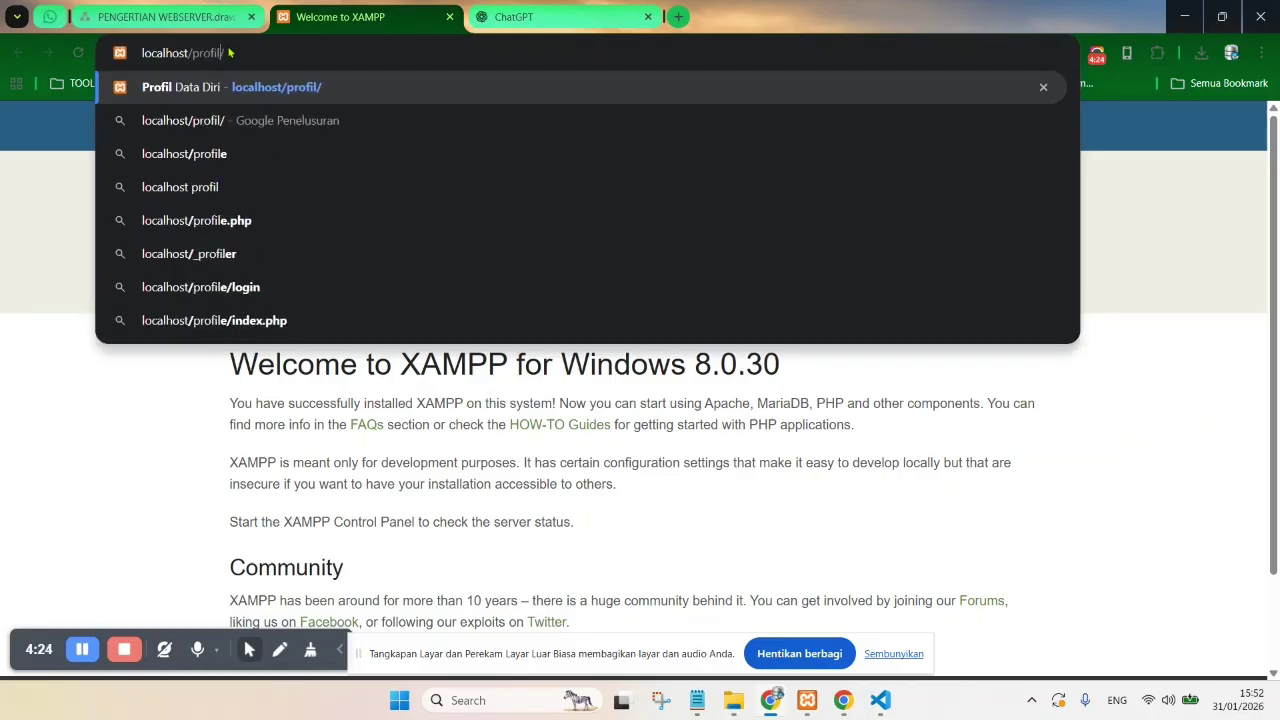
pyautogui.press('Return')
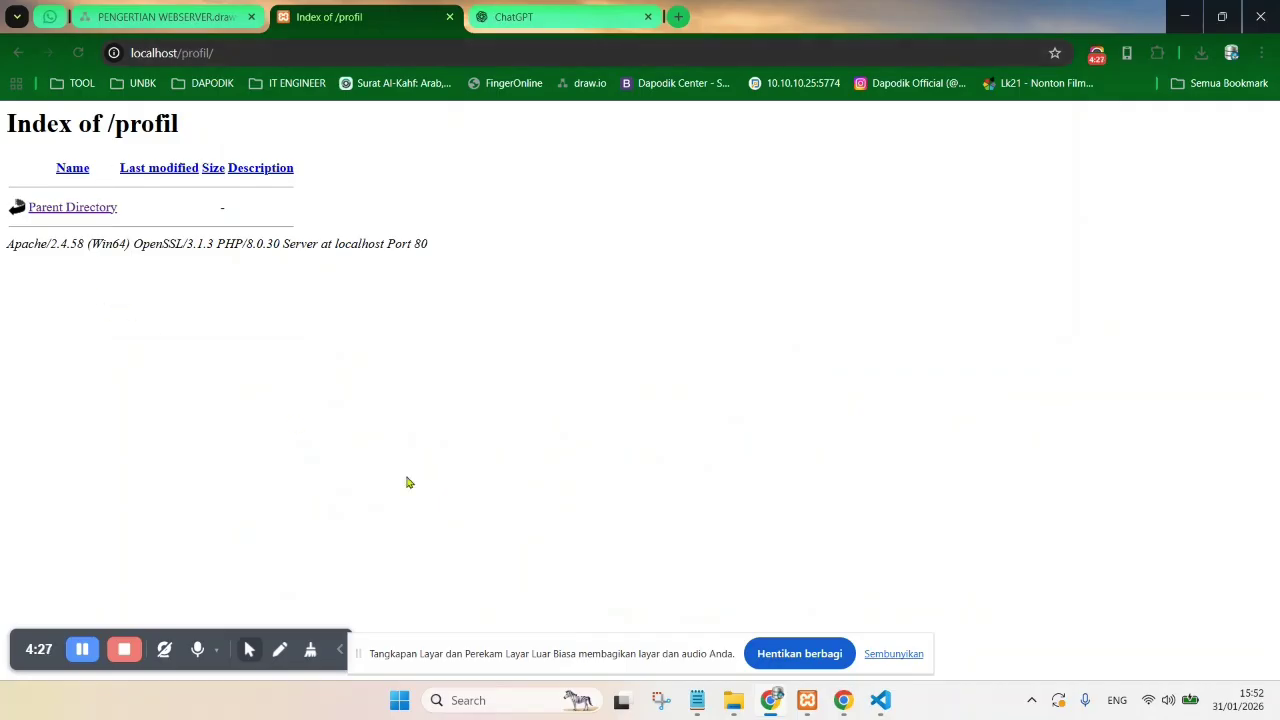
# - Check in File Explorer that htdocs\profil is empty
pyautogui.click(734, 700)
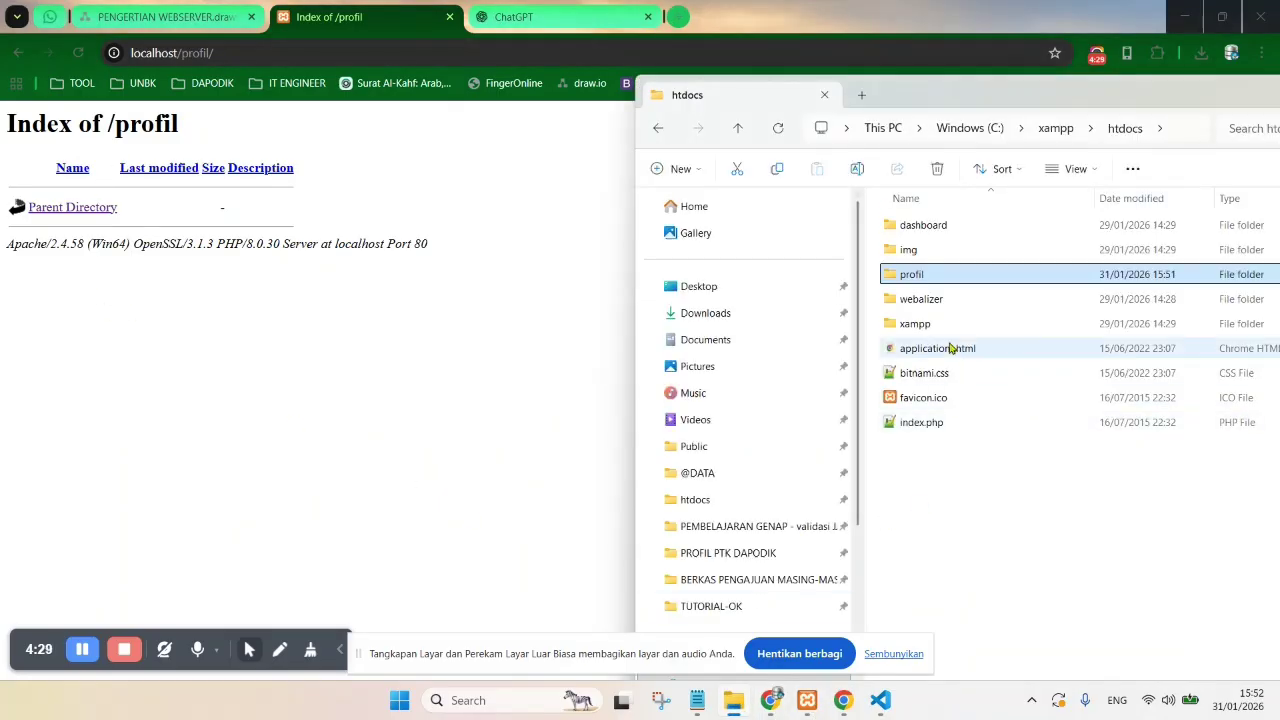
pyautogui.doubleClick(922, 284)
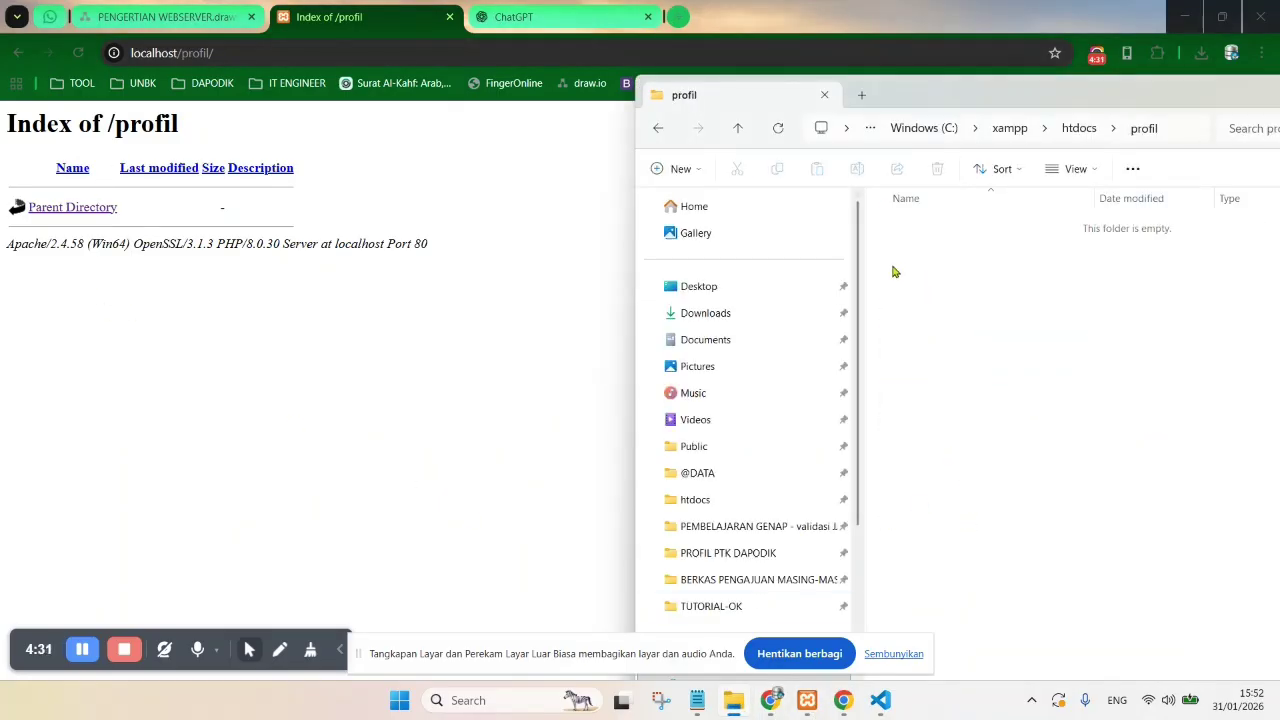
pyautogui.click(737, 127)
# - Create index.html in the profil folder and paste the generated profile page HTML
pyautogui.click(880, 700)
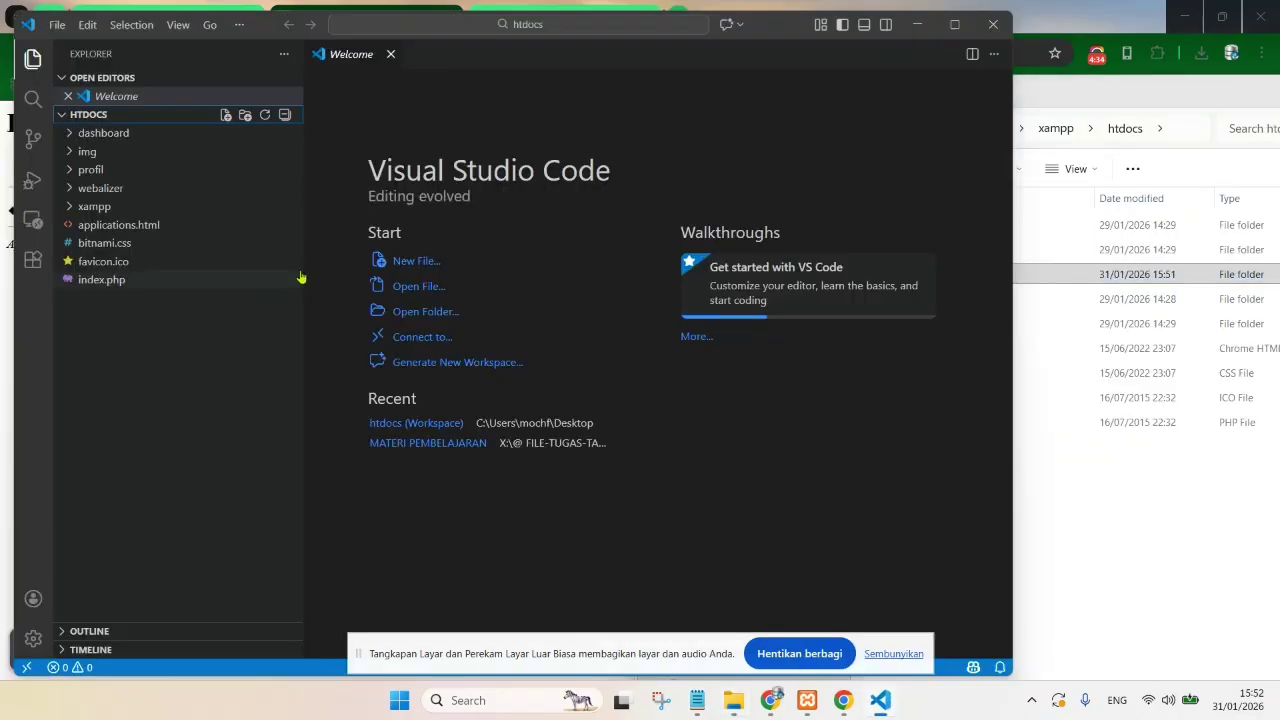
pyautogui.click(88, 172)
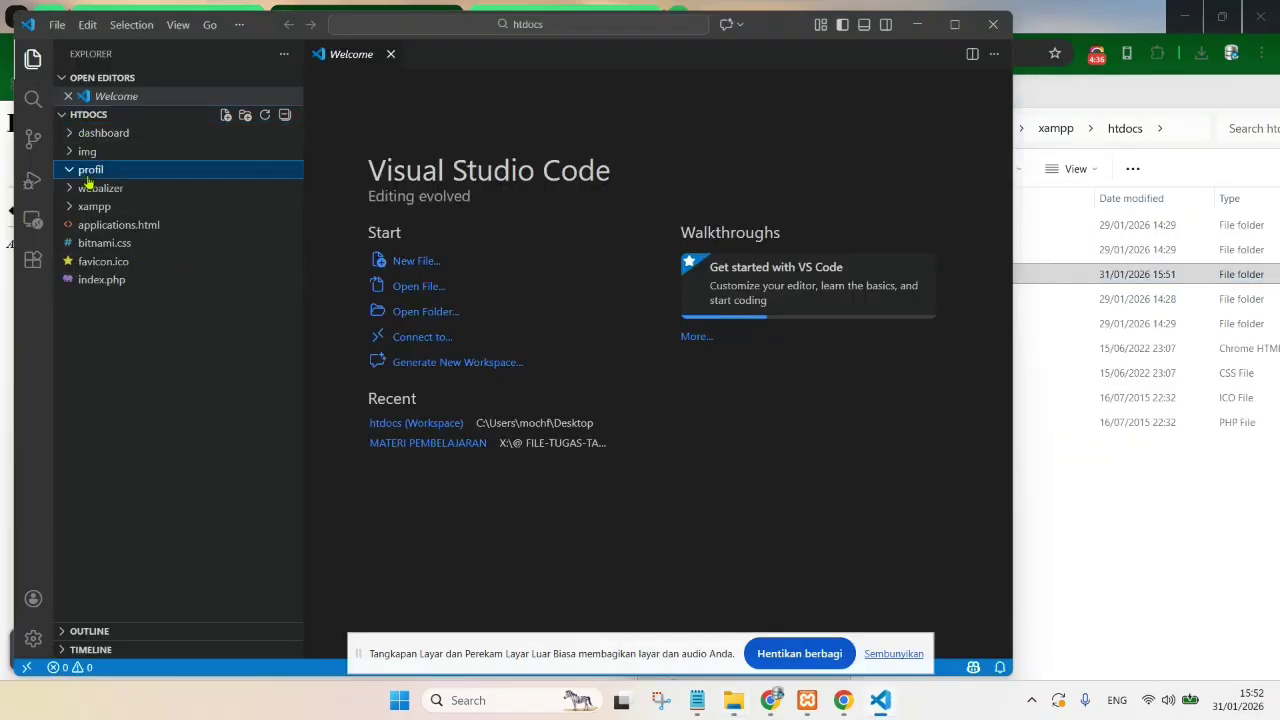
pyautogui.click(226, 115)
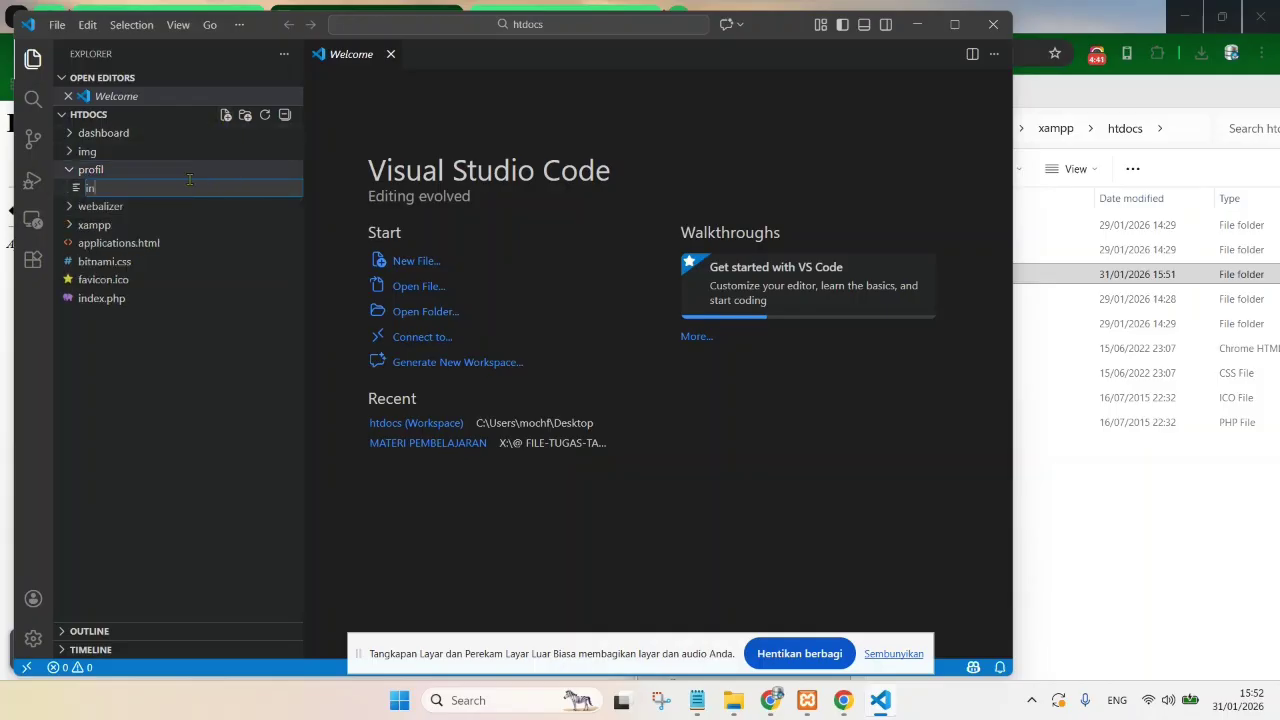
pyautogui.write('index.html')
pyautogui.press('Return')
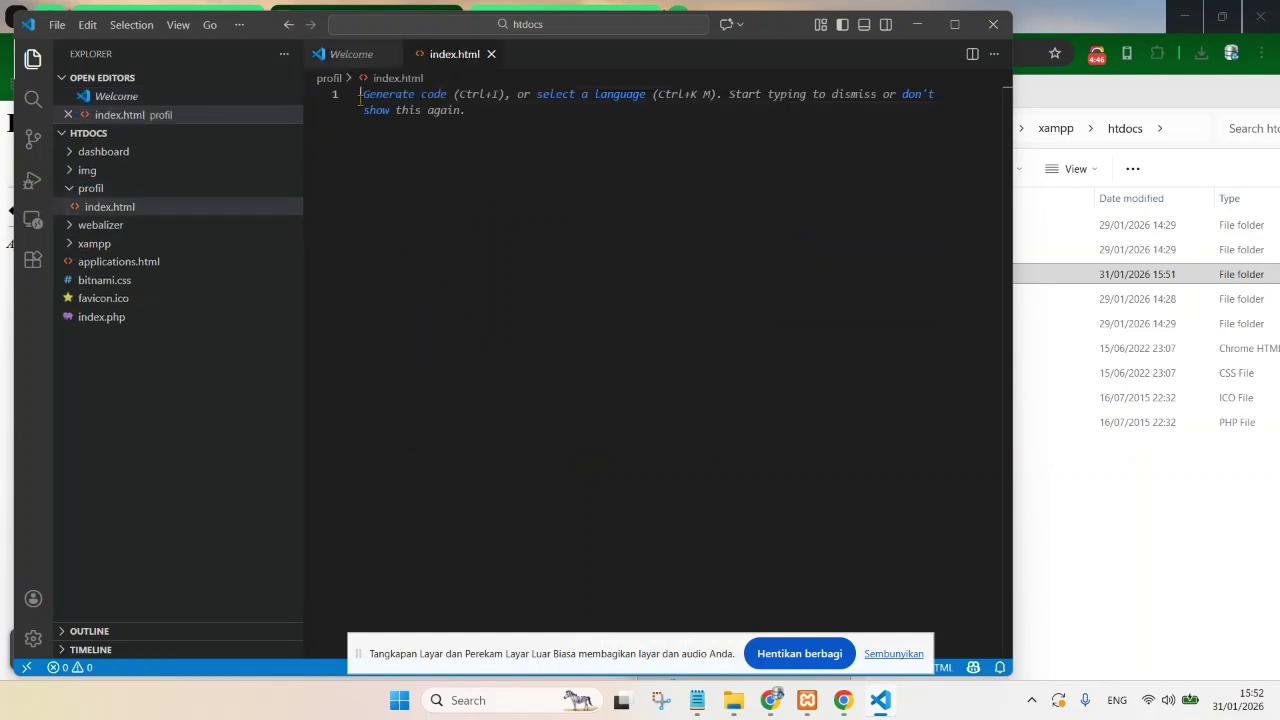
pyautogui.hotkey('ctrl', 'v')
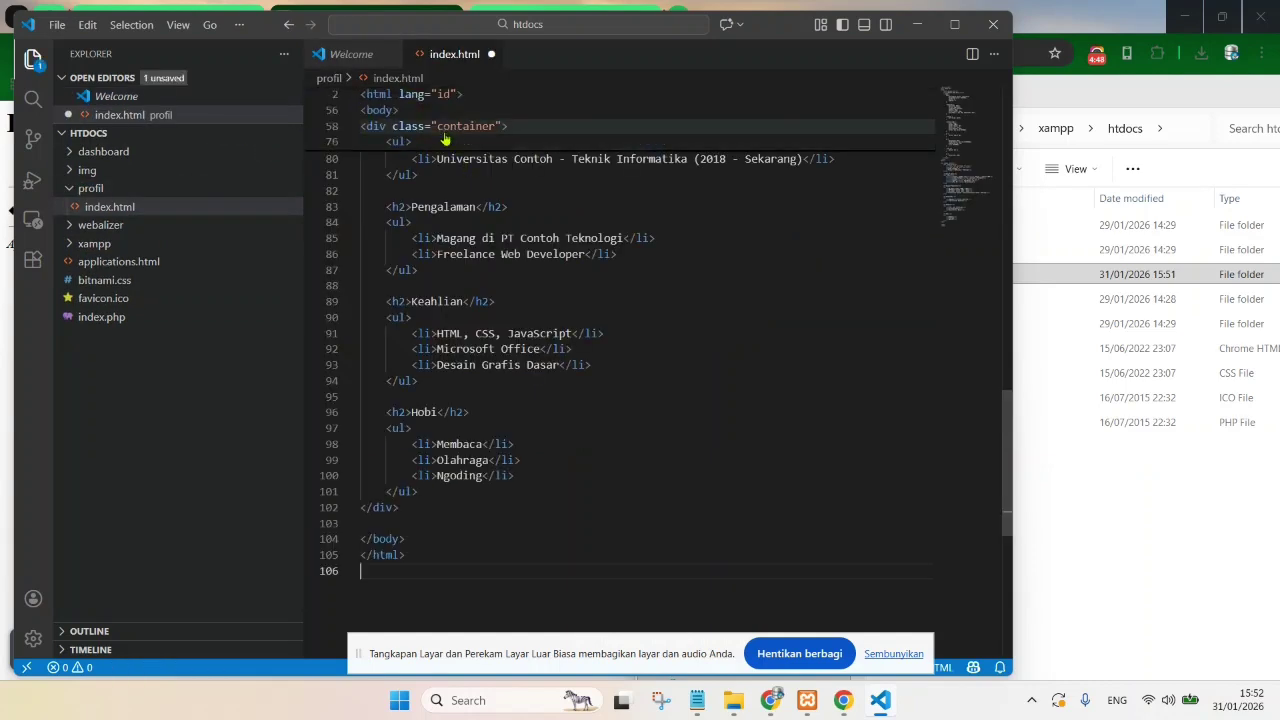
# - Save index.html via File > Save and return to Chrome
pyautogui.click(57, 24)
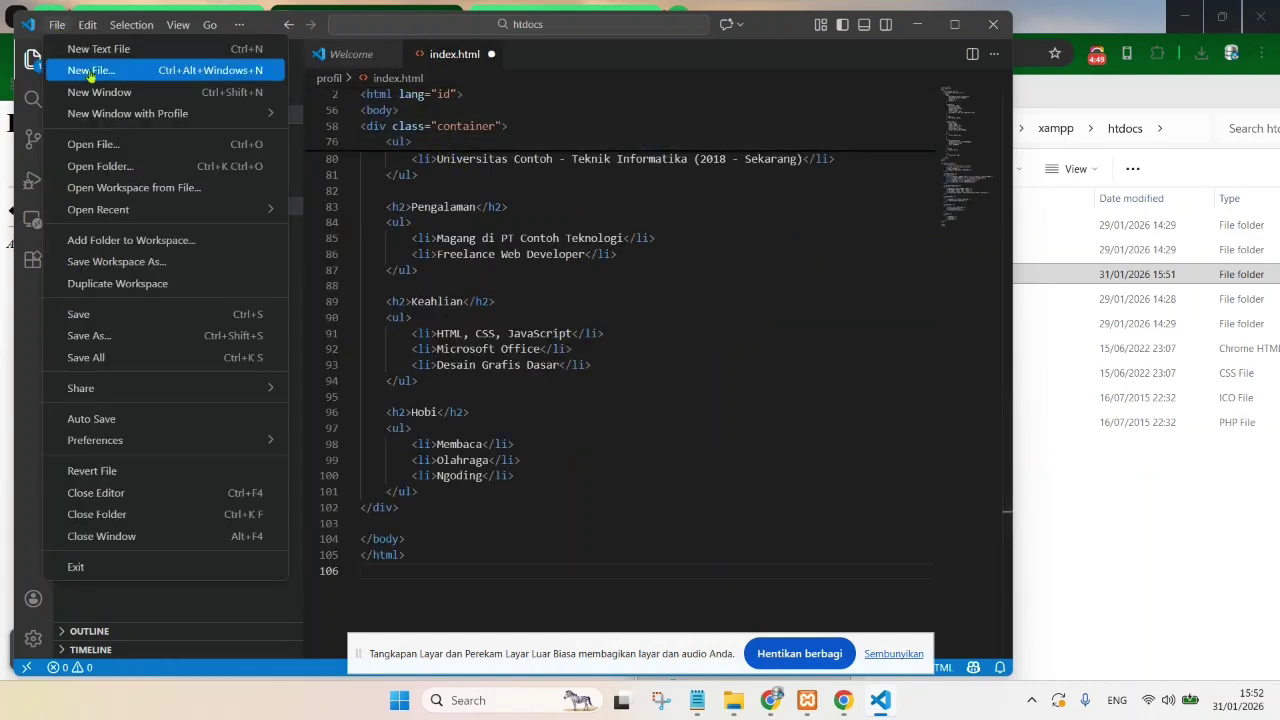
pyautogui.click(106, 315)
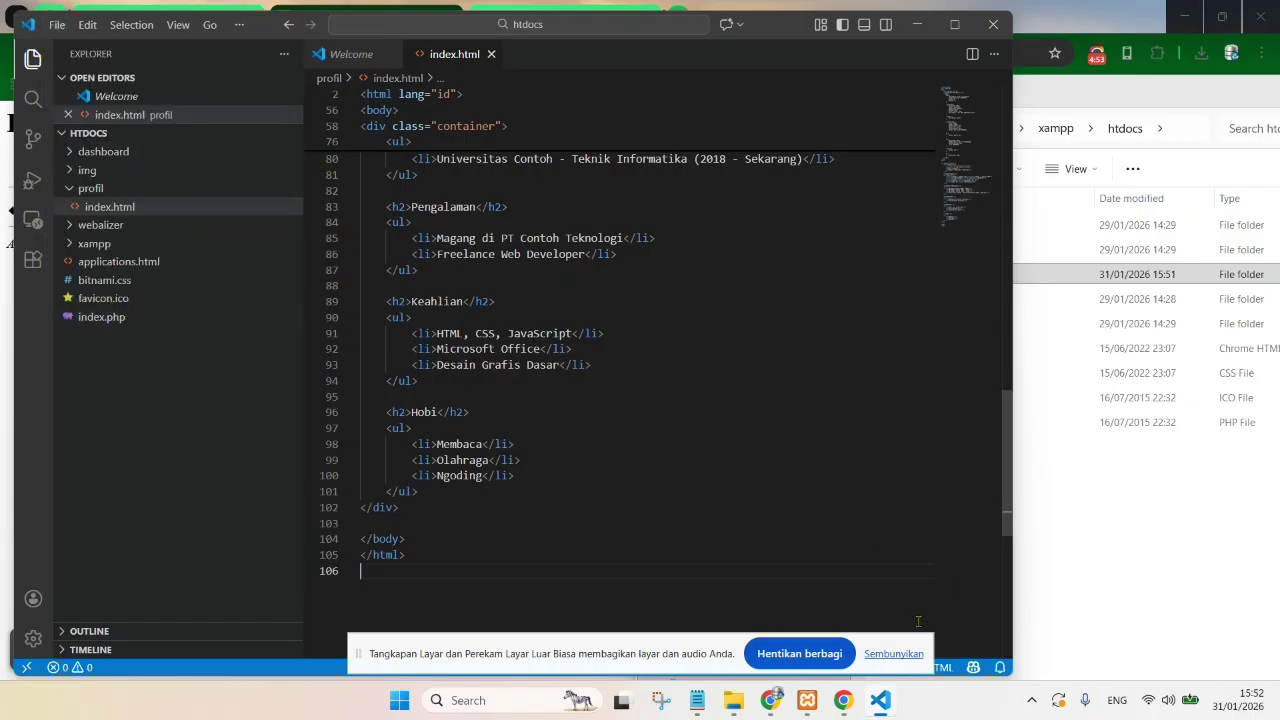
pyautogui.moveTo(744, 712)
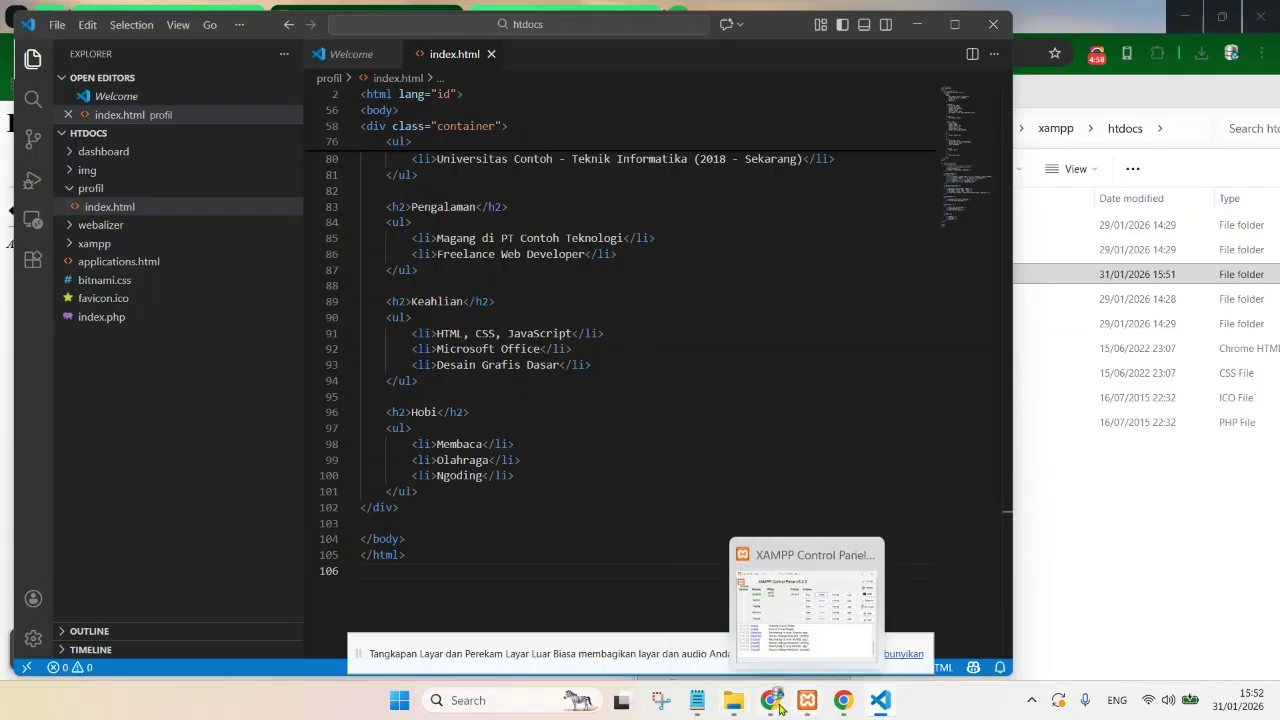
pyautogui.click(843, 700)
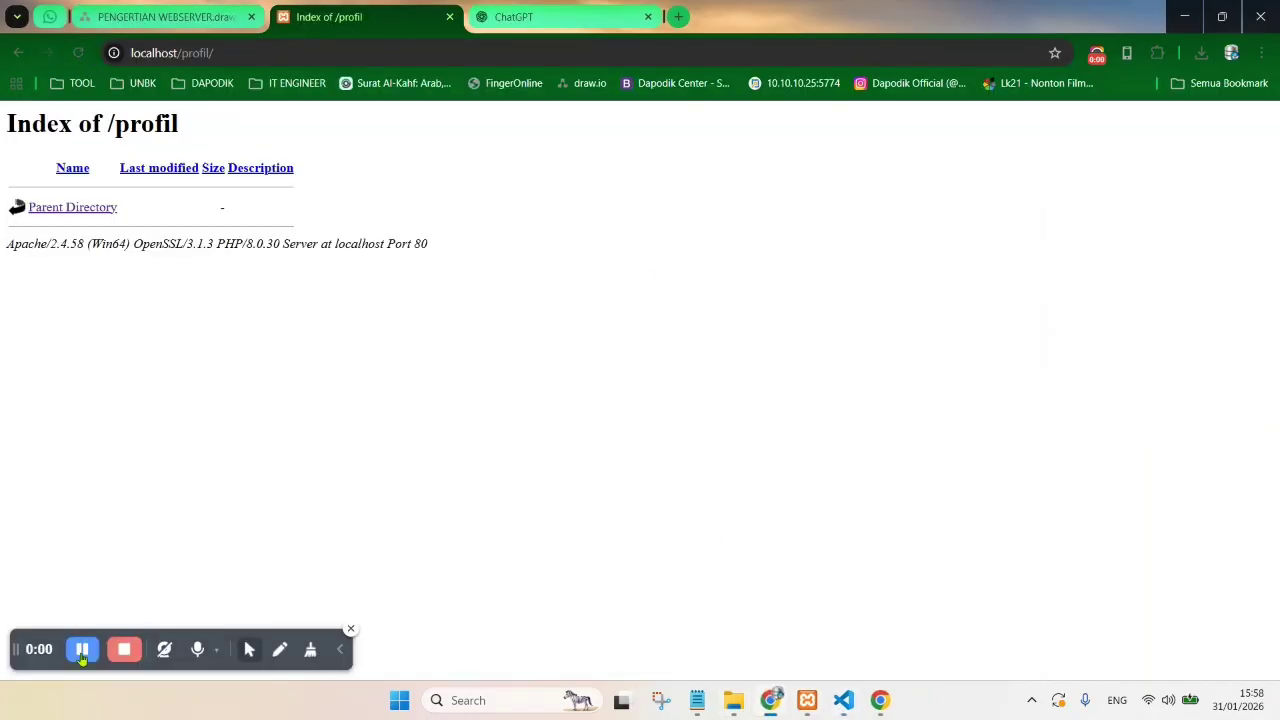
# - Reload localhost/profil/ to show the new Profil Data Diri page
pyautogui.moveTo(251, 651)
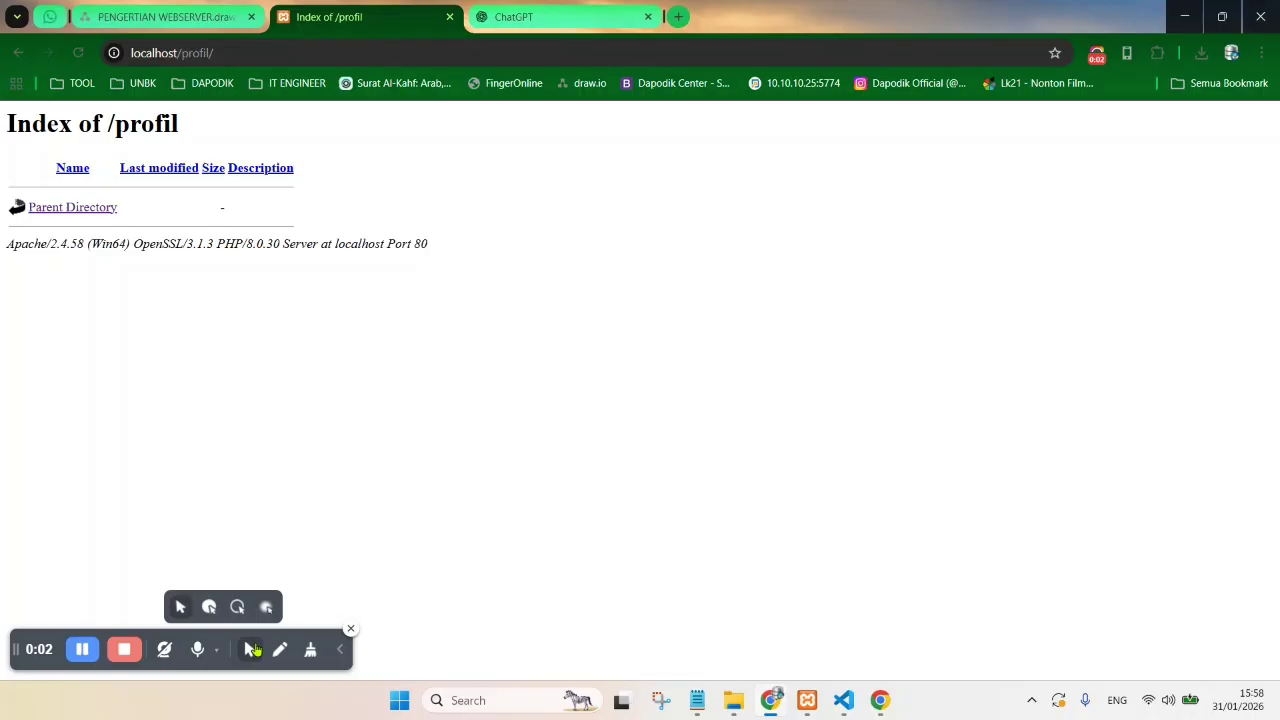
pyautogui.click(209, 606)
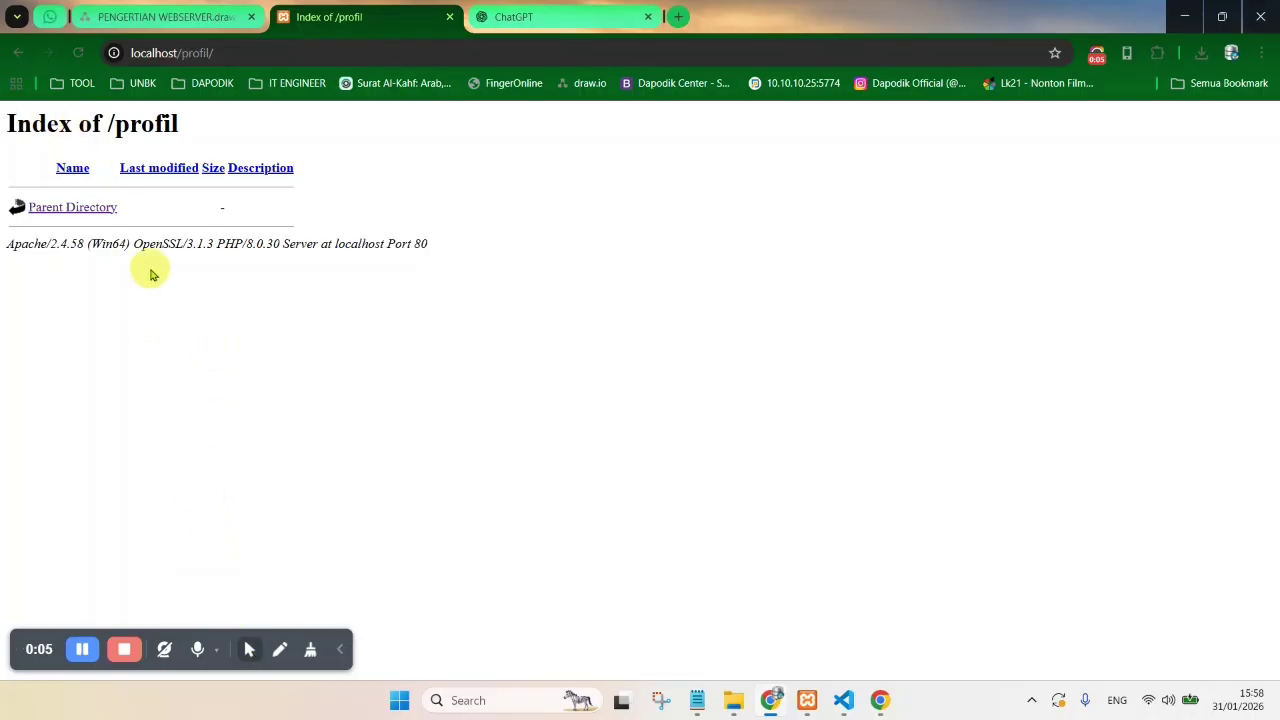
pyautogui.click(79, 54)
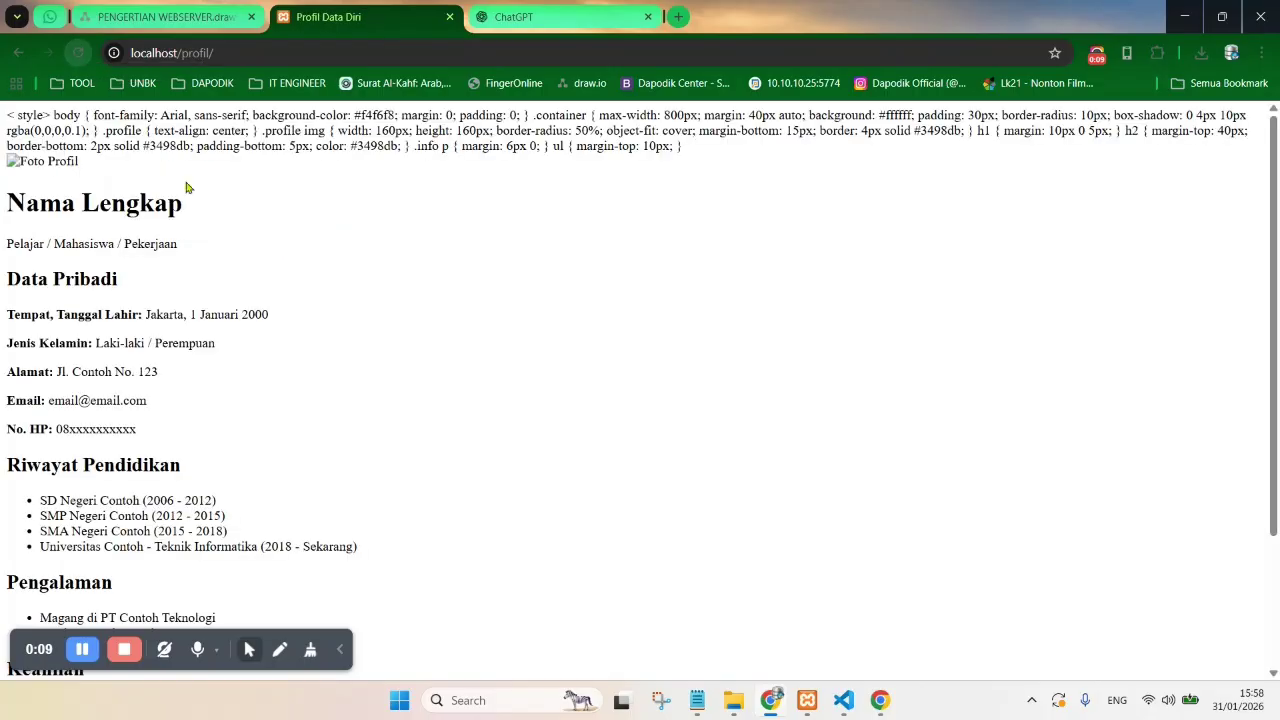
pyautogui.scroll(-2, 271, 286)
pyautogui.scroll(2, 271, 287)
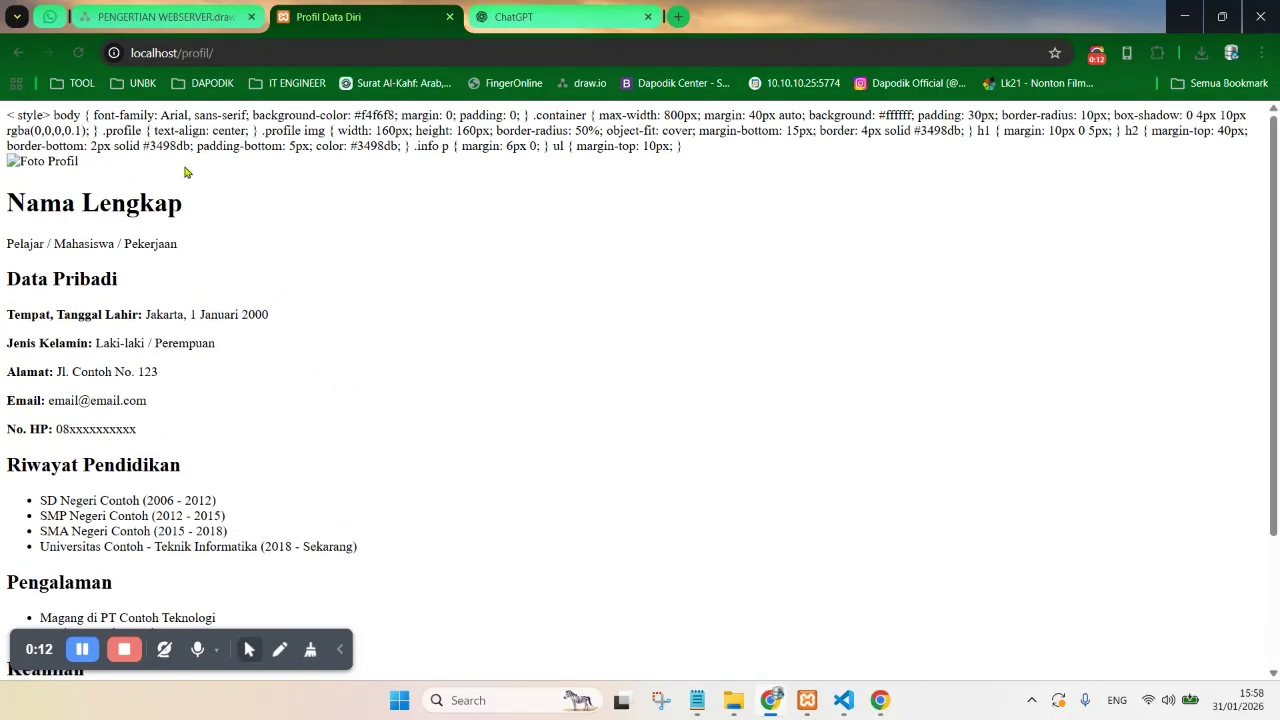
# - Select the CSS rules printed as plain text at the top of the page
pyautogui.moveTo(37, 118); pyautogui.dragTo(534, 160)
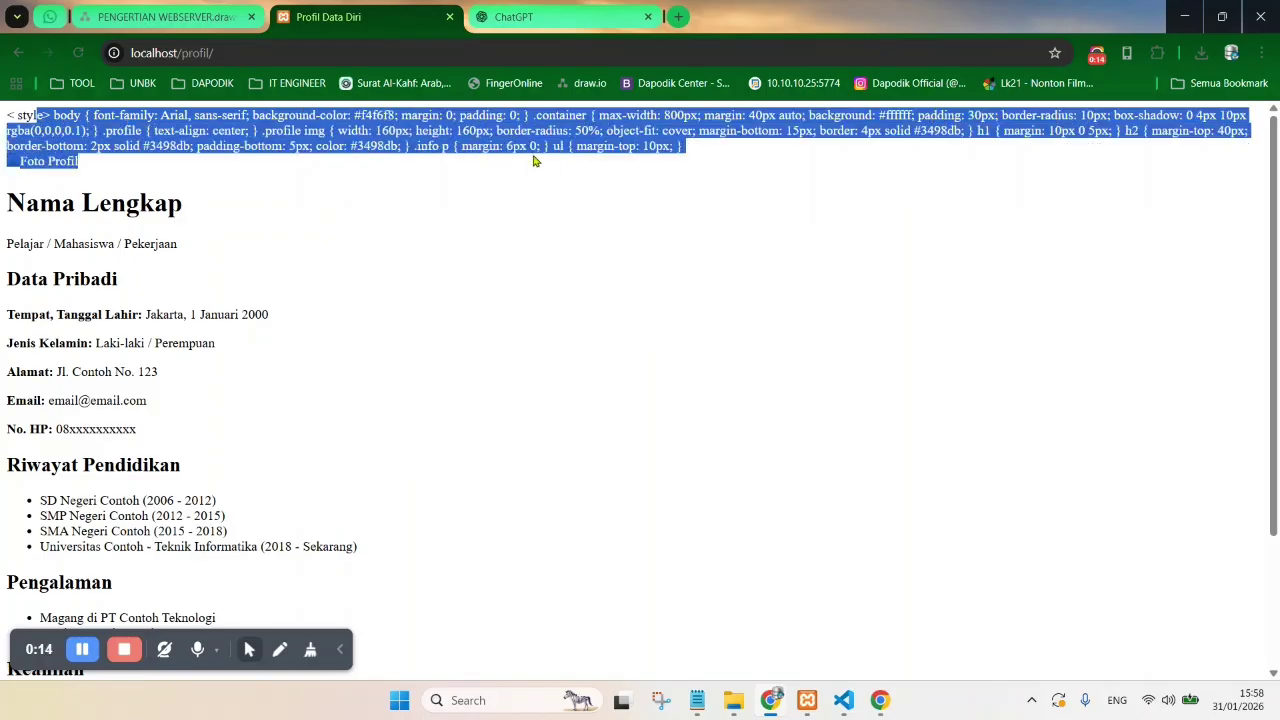
pyautogui.click(324, 150)
pyautogui.moveTo(121, 122); pyautogui.dragTo(560, 146)
pyautogui.click(639, 140)
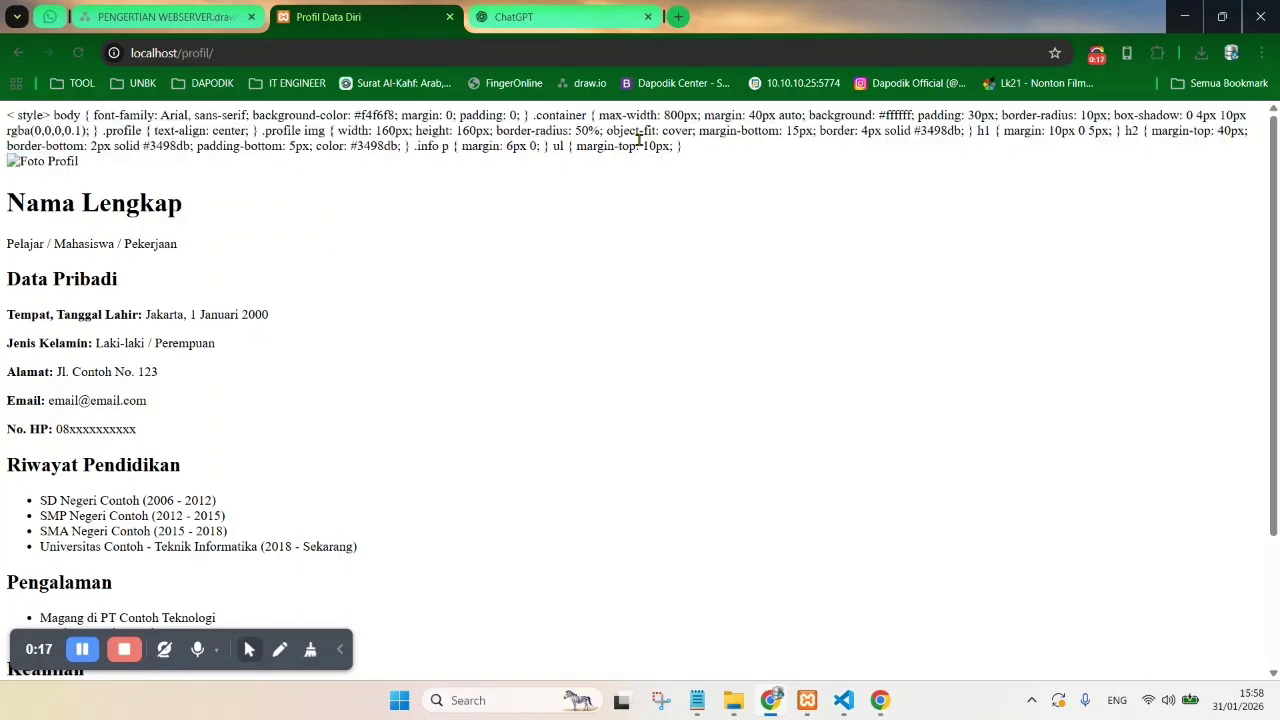
pyautogui.moveTo(688, 148); pyautogui.dragTo(62, 133)
pyautogui.click(62, 133)
# - Compare with the ChatGPT code and select the broken '< style>' text at page start
pyautogui.click(576, 17)
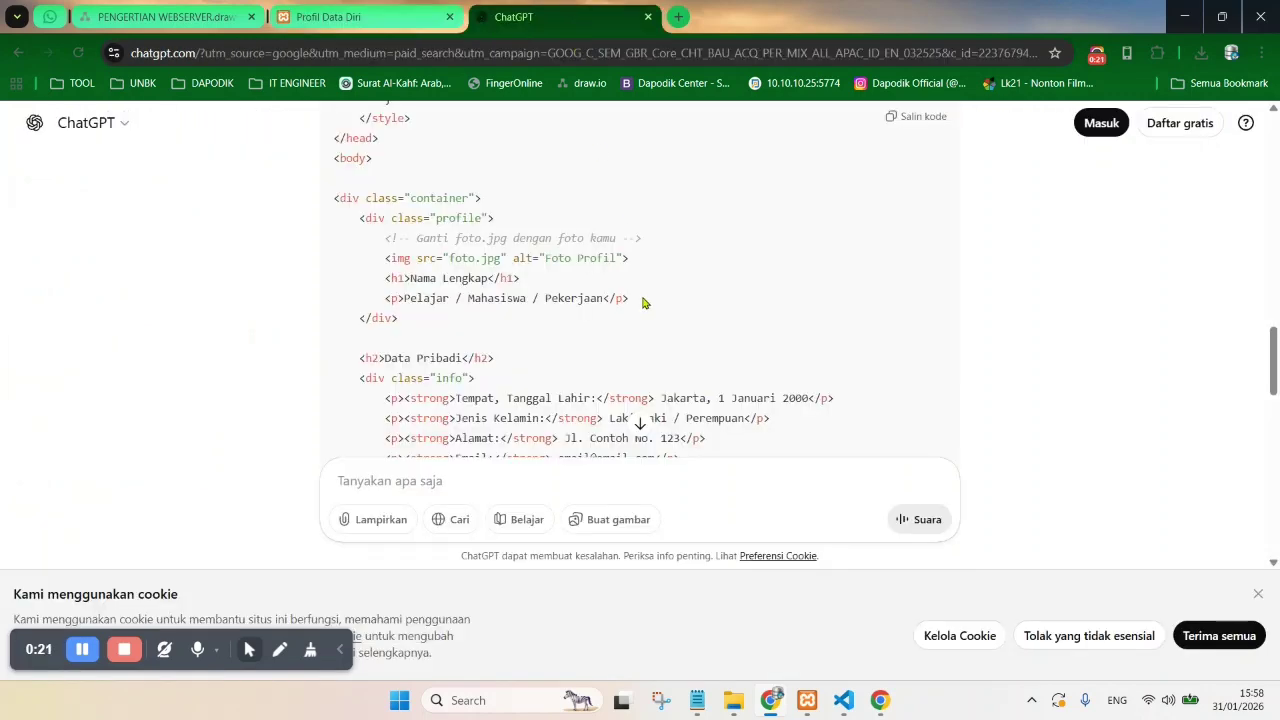
pyautogui.scroll(10, 643, 302)
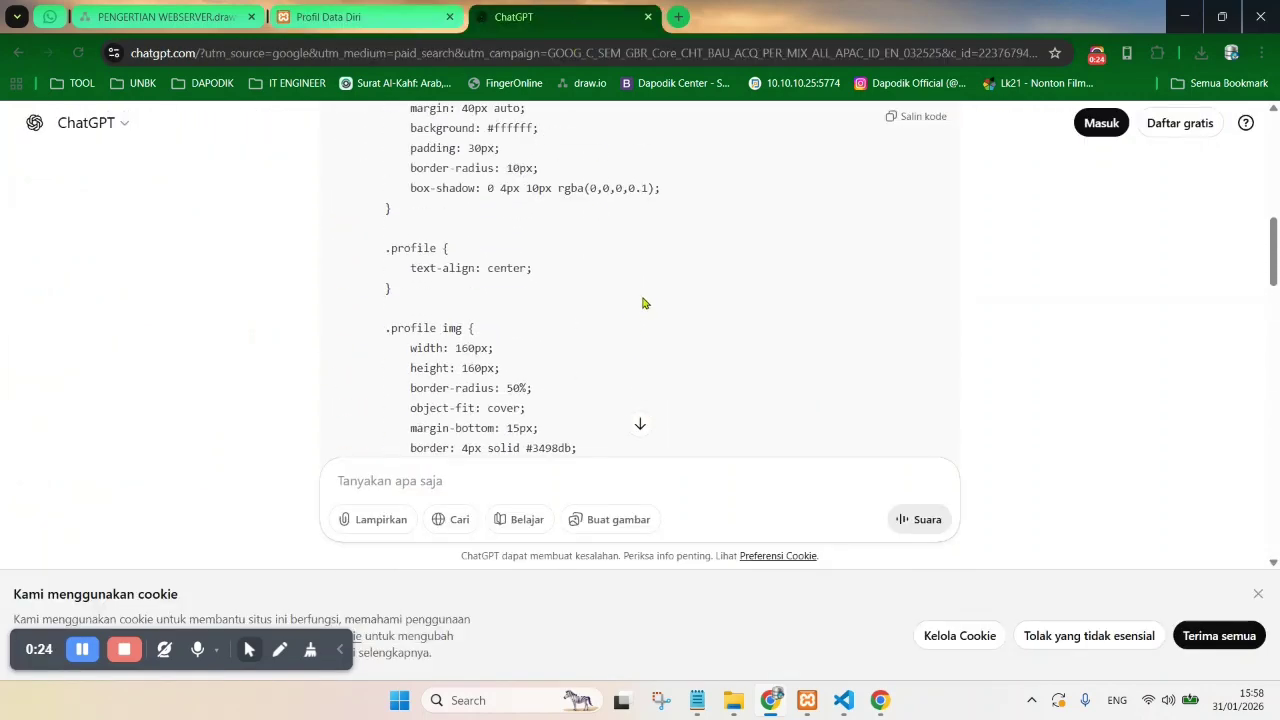
pyautogui.scroll(-3, 646, 300)
pyautogui.scroll(2, 646, 303)
pyautogui.scroll(-2, 646, 303)
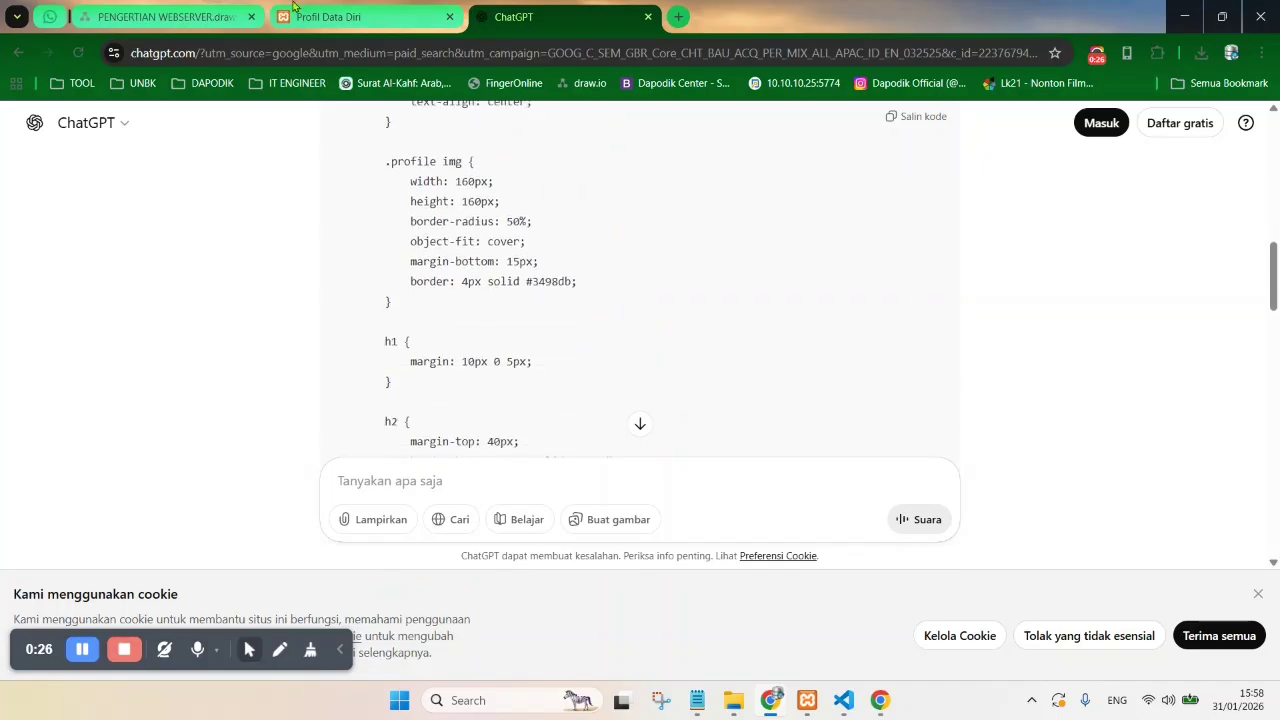
pyautogui.click(330, 17)
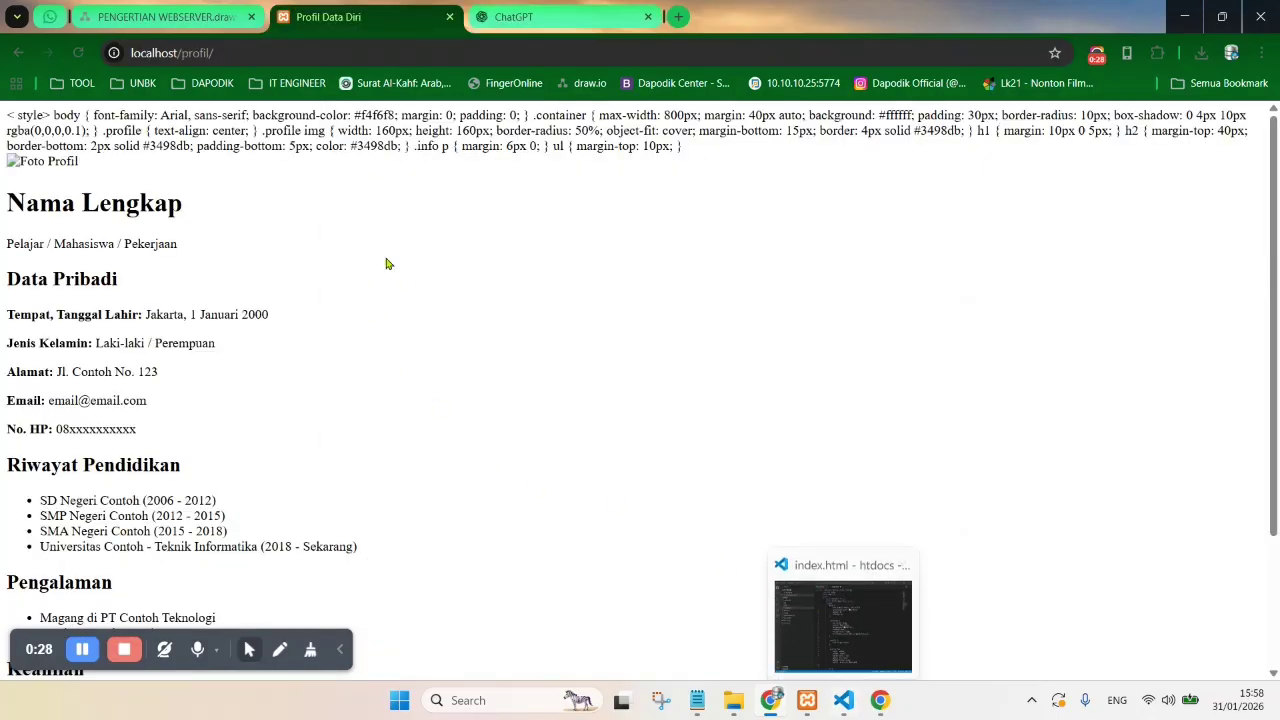
pyautogui.moveTo(51, 115); pyautogui.dragTo(6, 120)
pyautogui.click(89, 127)
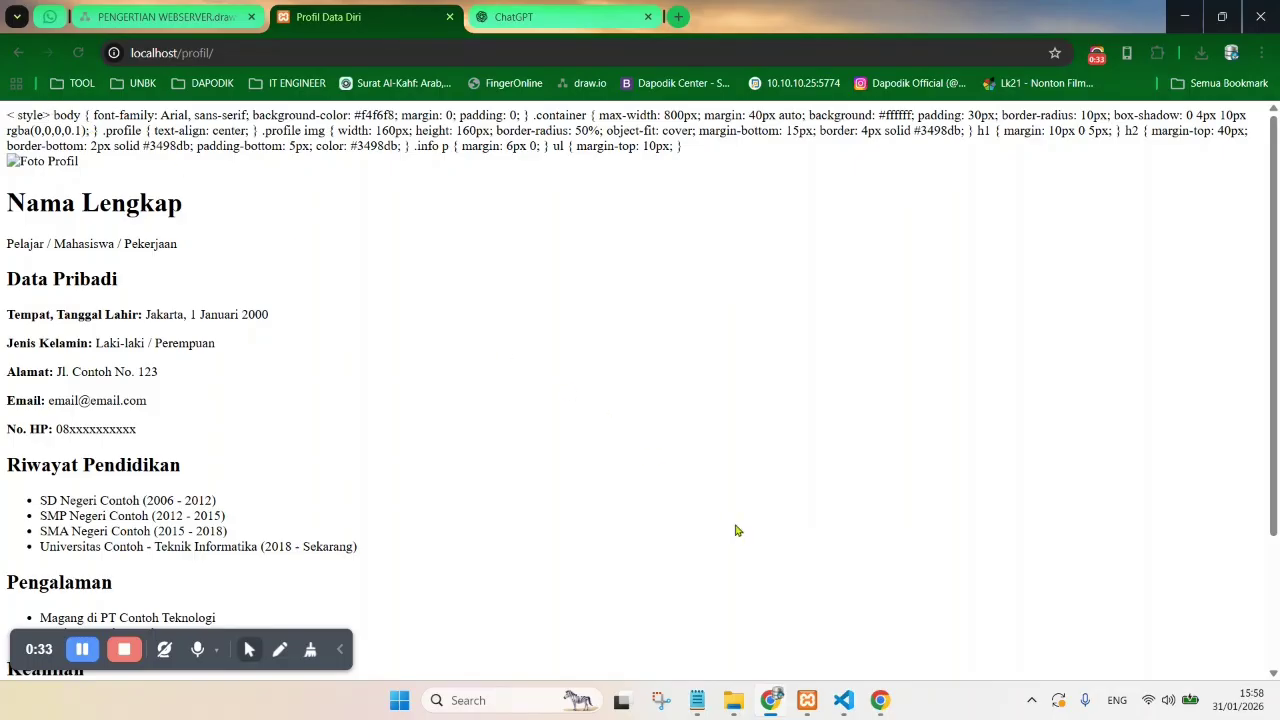
# - Remove the space in '< style>' on line 6 of index.html so it reads <style>
pyautogui.click(840, 701)
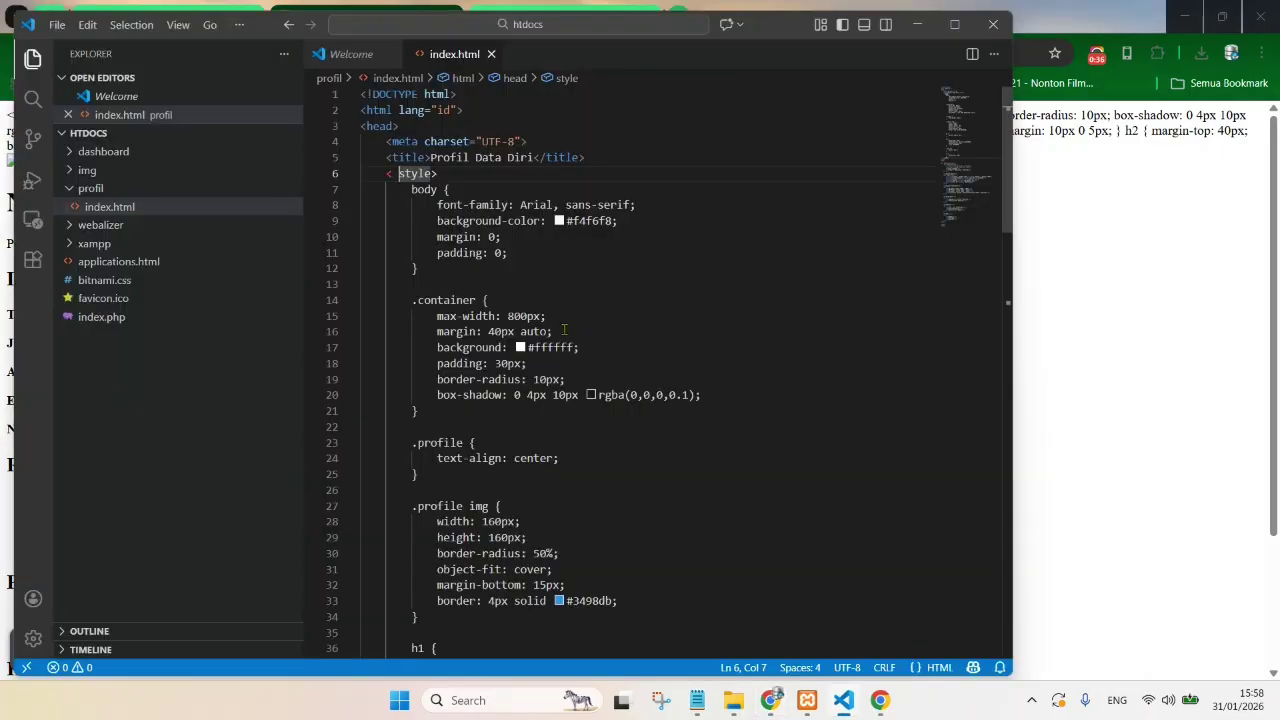
pyautogui.scroll(-2, 564, 330)
pyautogui.scroll(2, 540, 300)
pyautogui.click(494, 205)
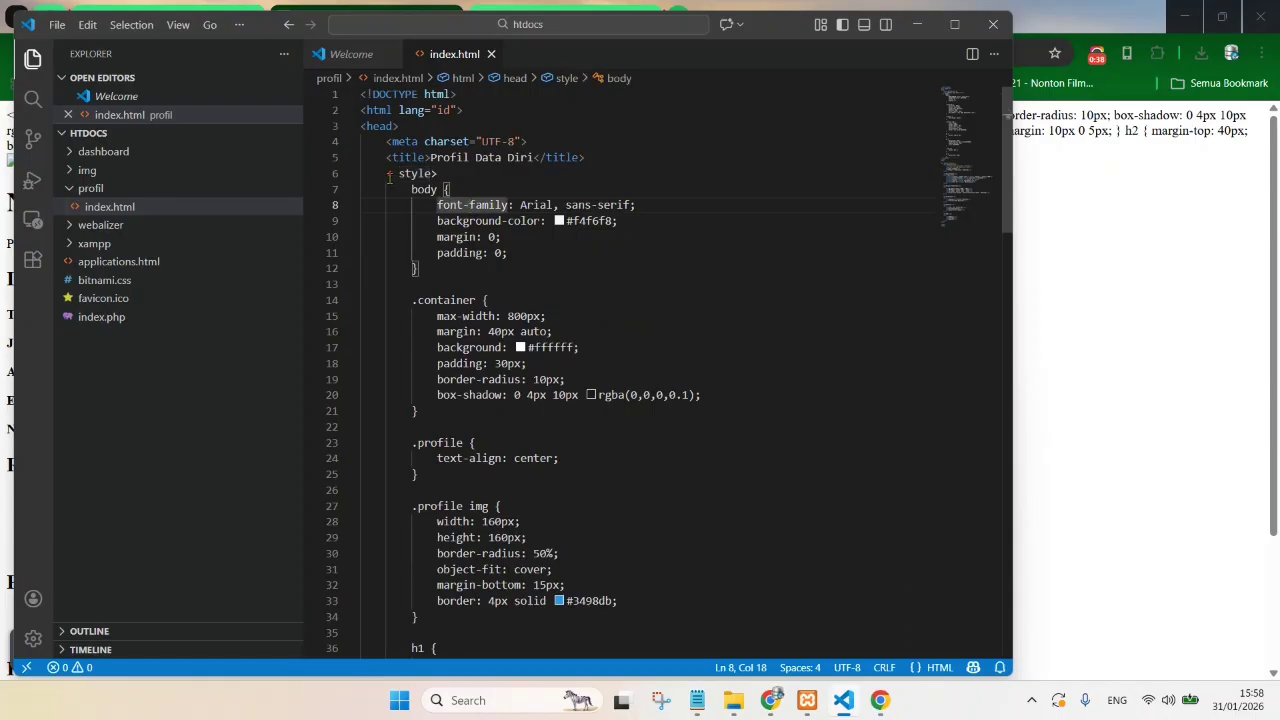
pyautogui.click(404, 174)
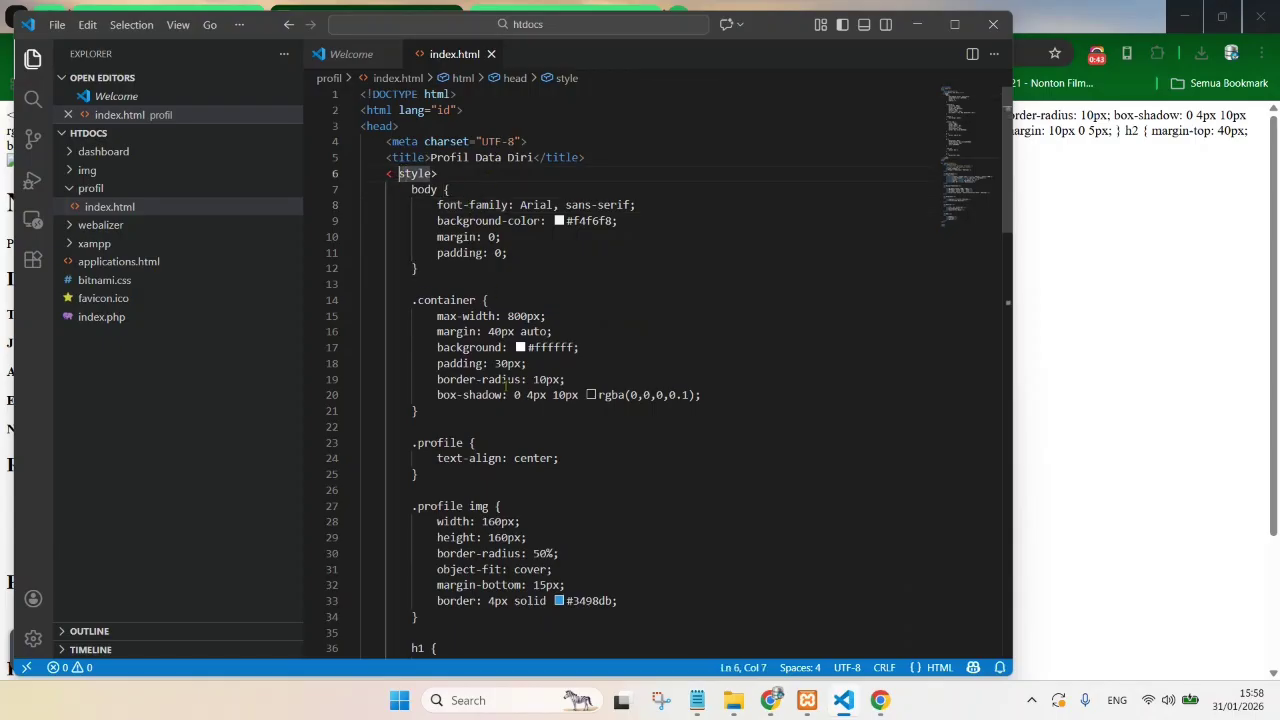
pyautogui.scroll(-12, 463, 320)
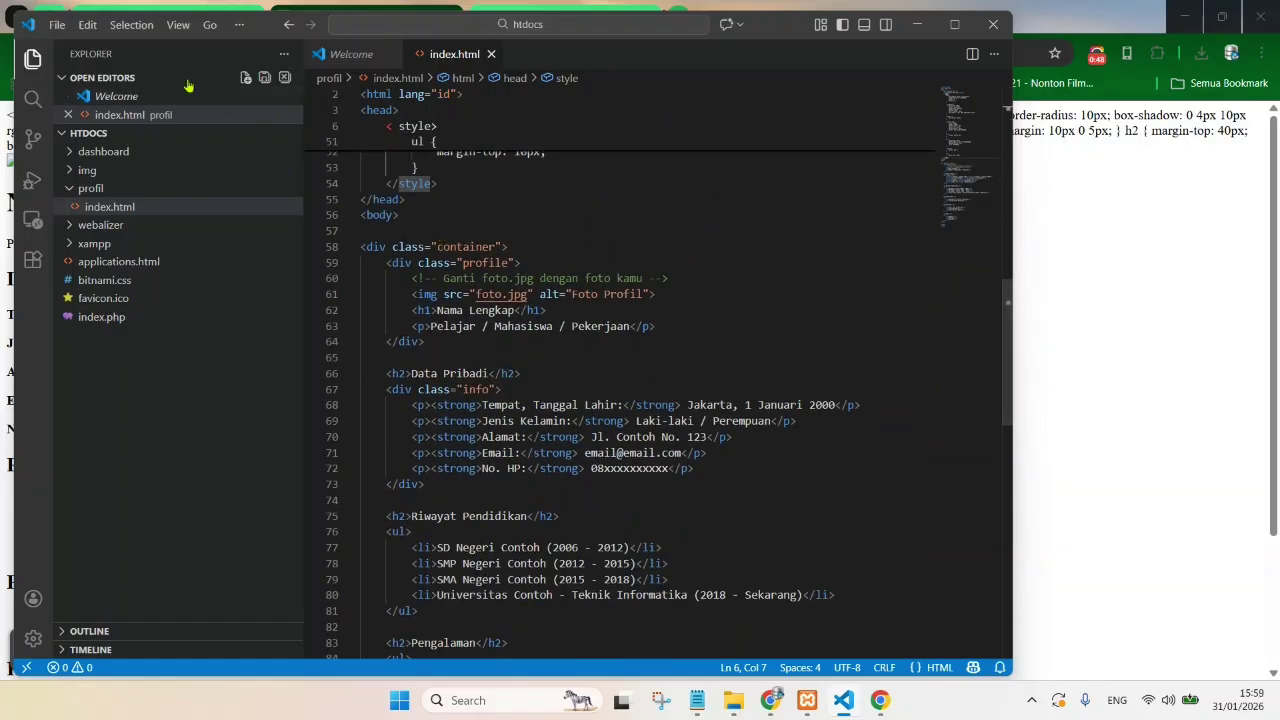
pyautogui.scroll(-2, 538, 404)
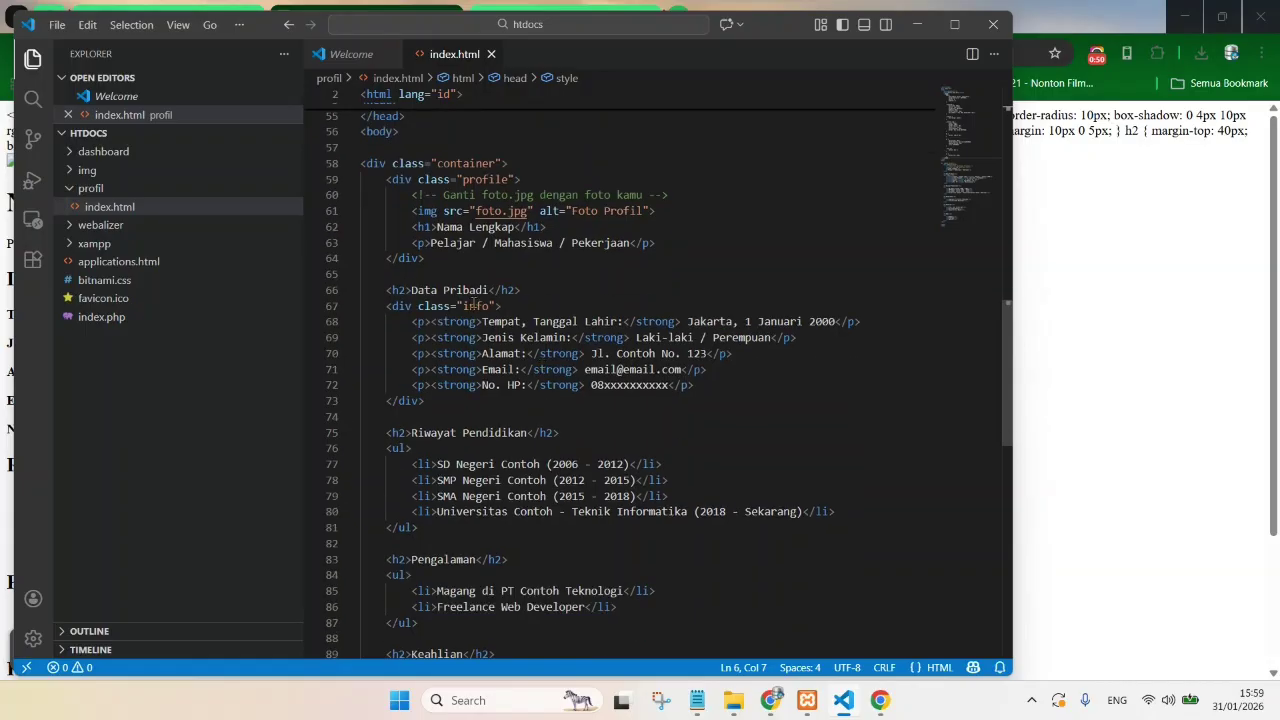
pyautogui.scroll(11, 497, 350)
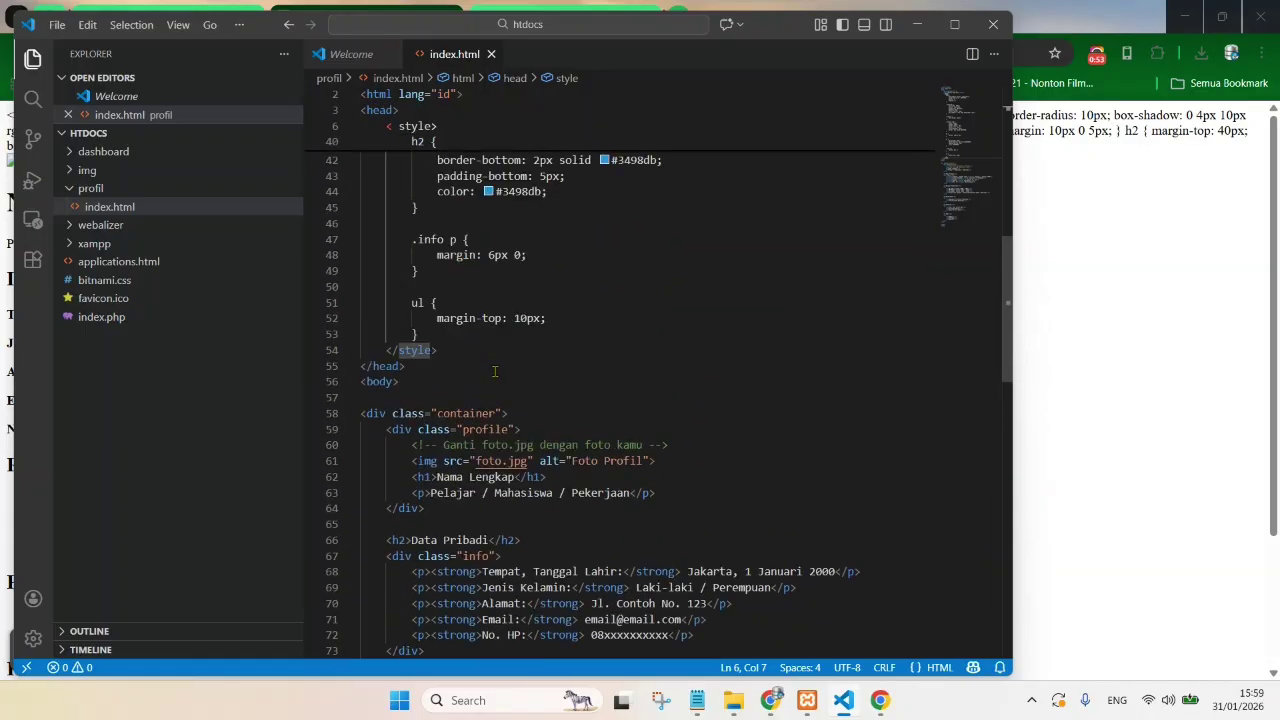
pyautogui.scroll(7, 494, 371)
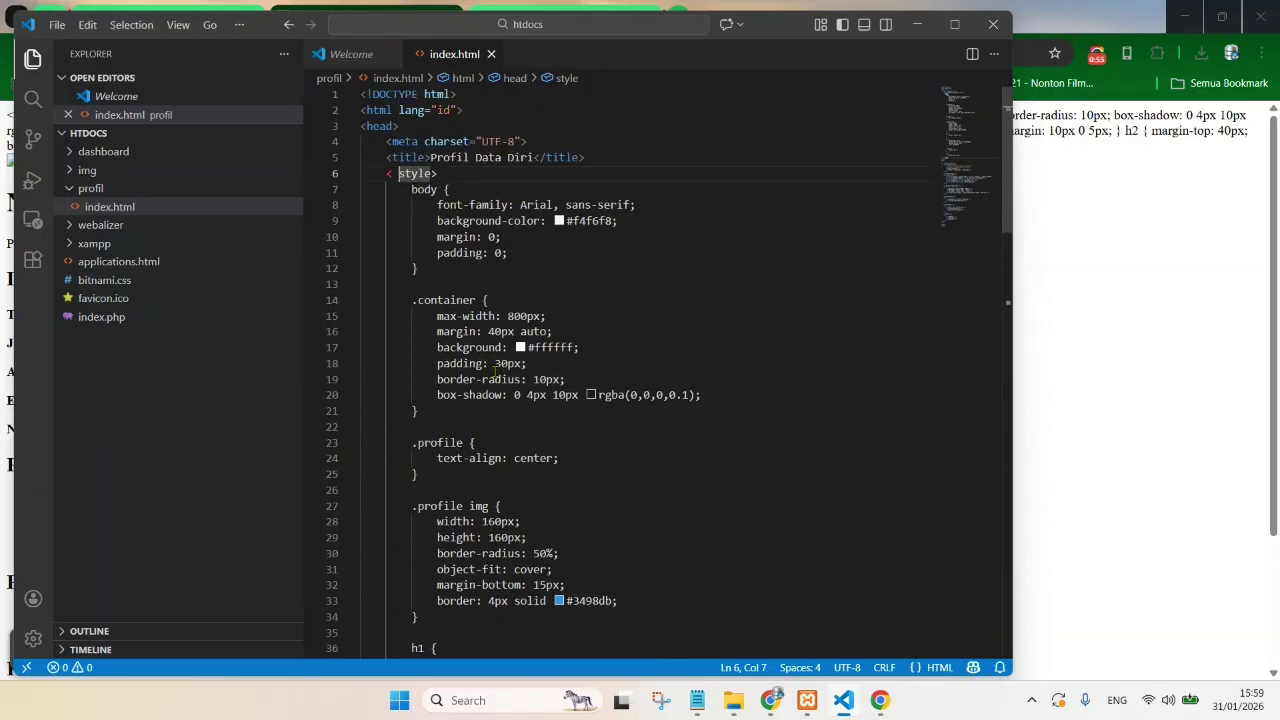
pyautogui.press('BackSpace')
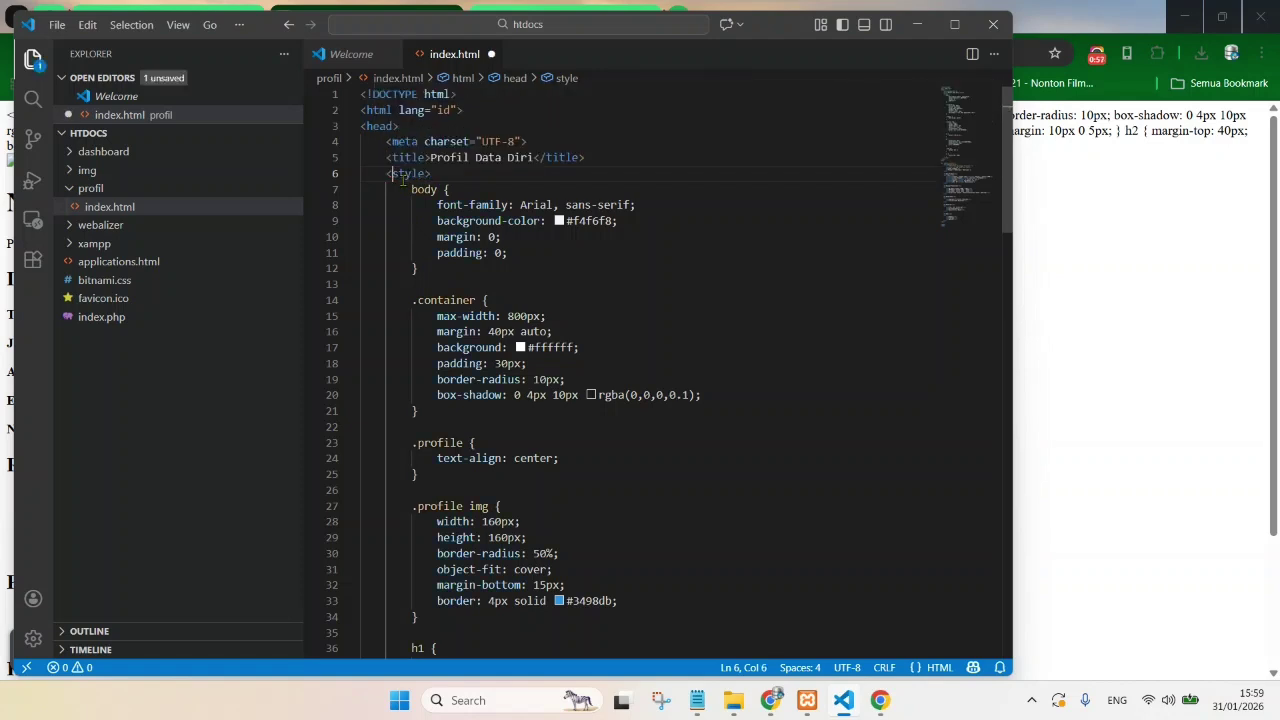
pyautogui.scroll(-6, 479, 413)
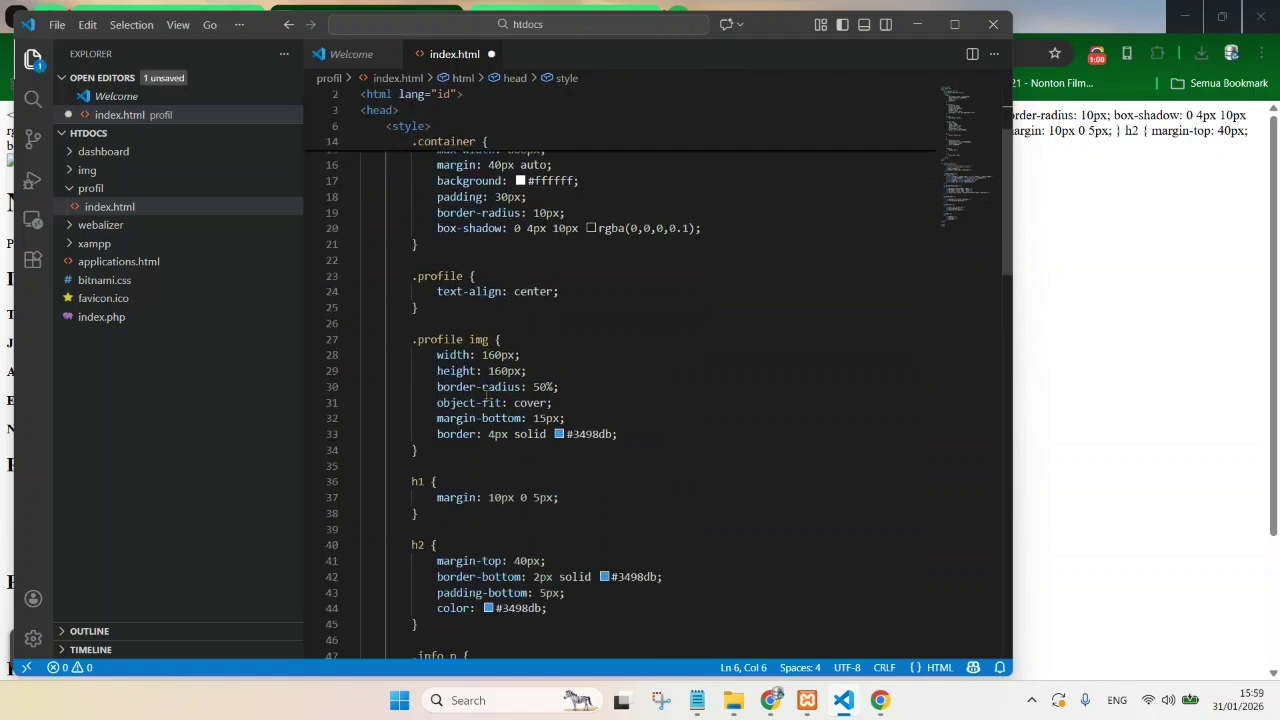
pyautogui.scroll(-5, 479, 413)
pyautogui.scroll(11, 454, 268)
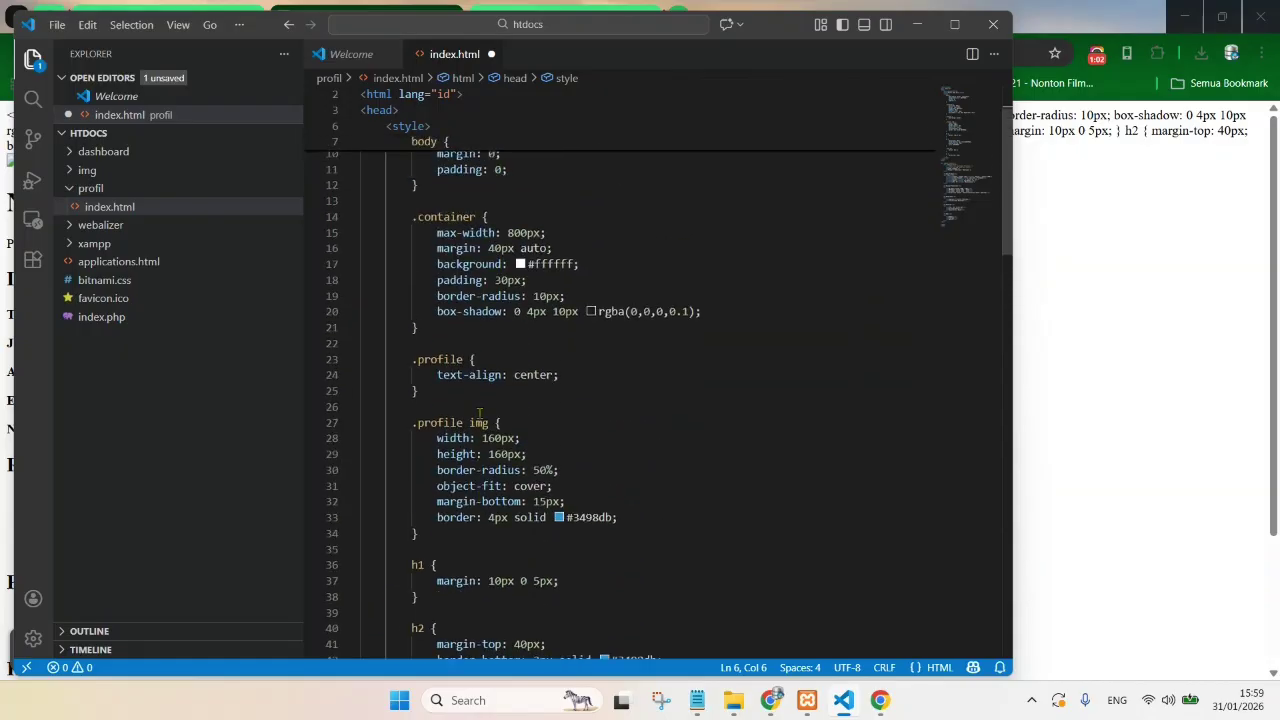
# - Save index.html and reload localhost/profil in Chrome to check the styled, centred profile card
pyautogui.click(57, 24)
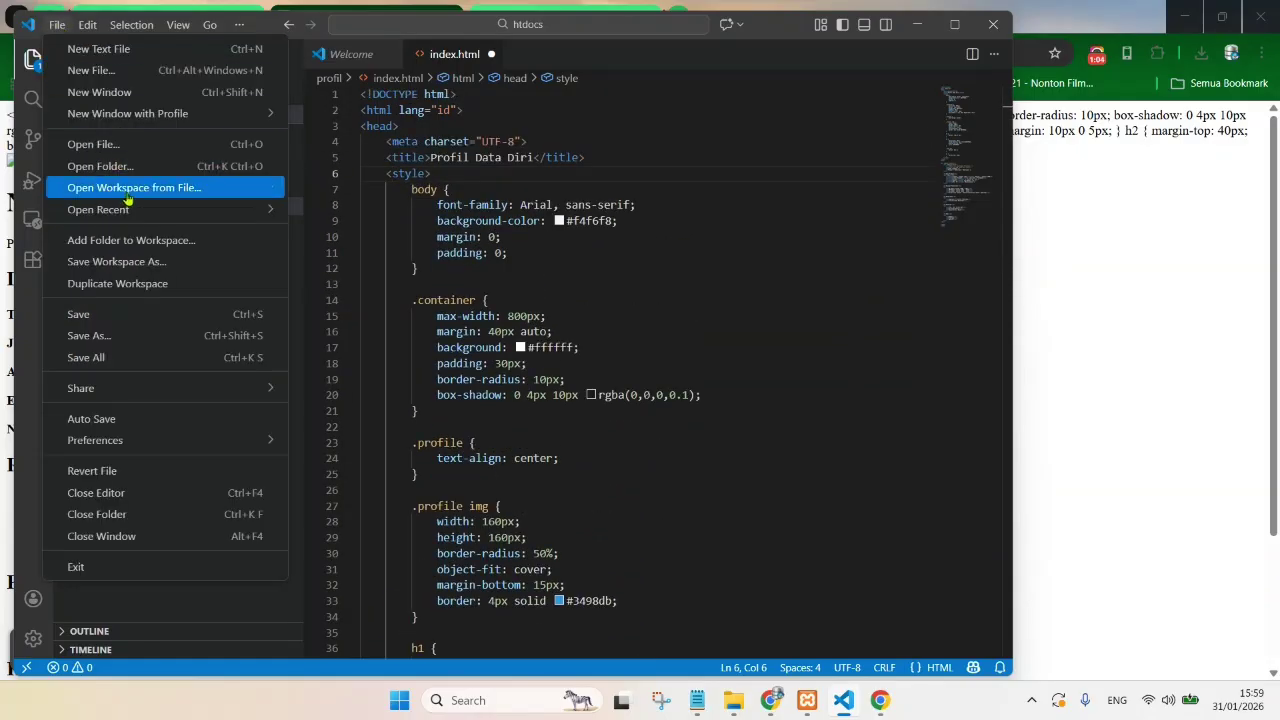
pyautogui.click(130, 319)
pyautogui.click(1037, 284)
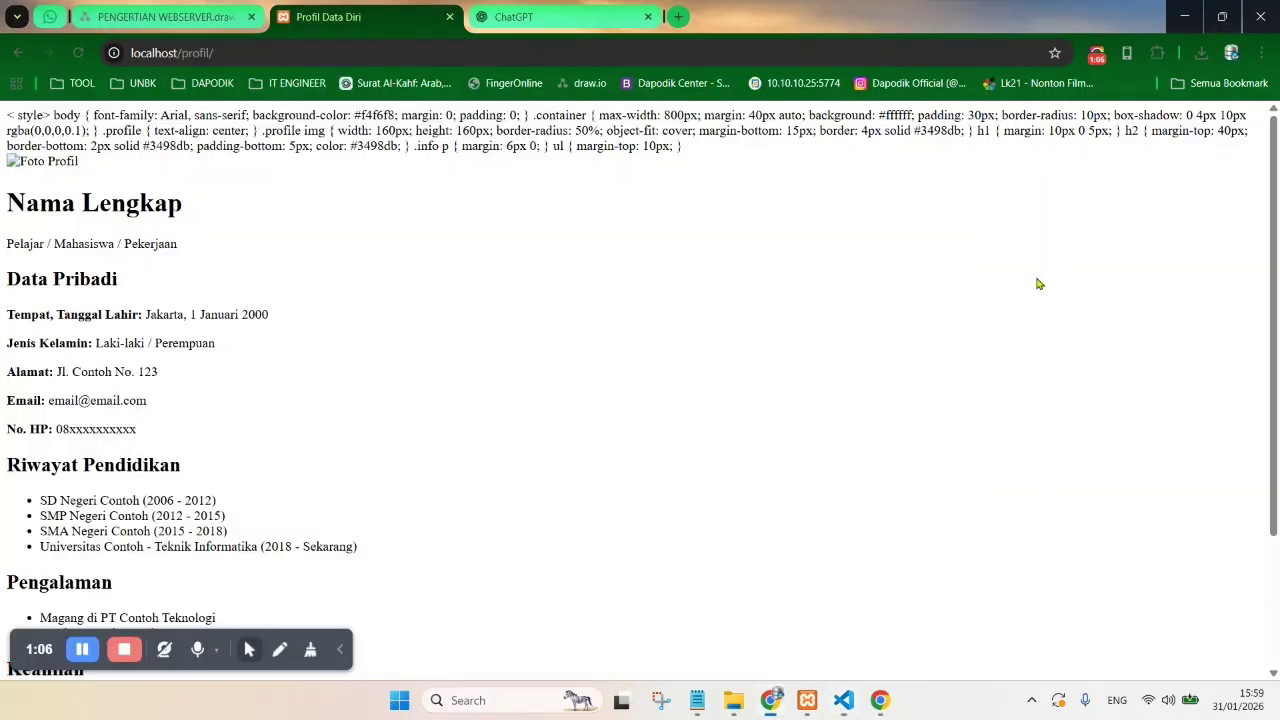
pyautogui.click(78, 52)
pyautogui.scroll(-1, 701, 290)
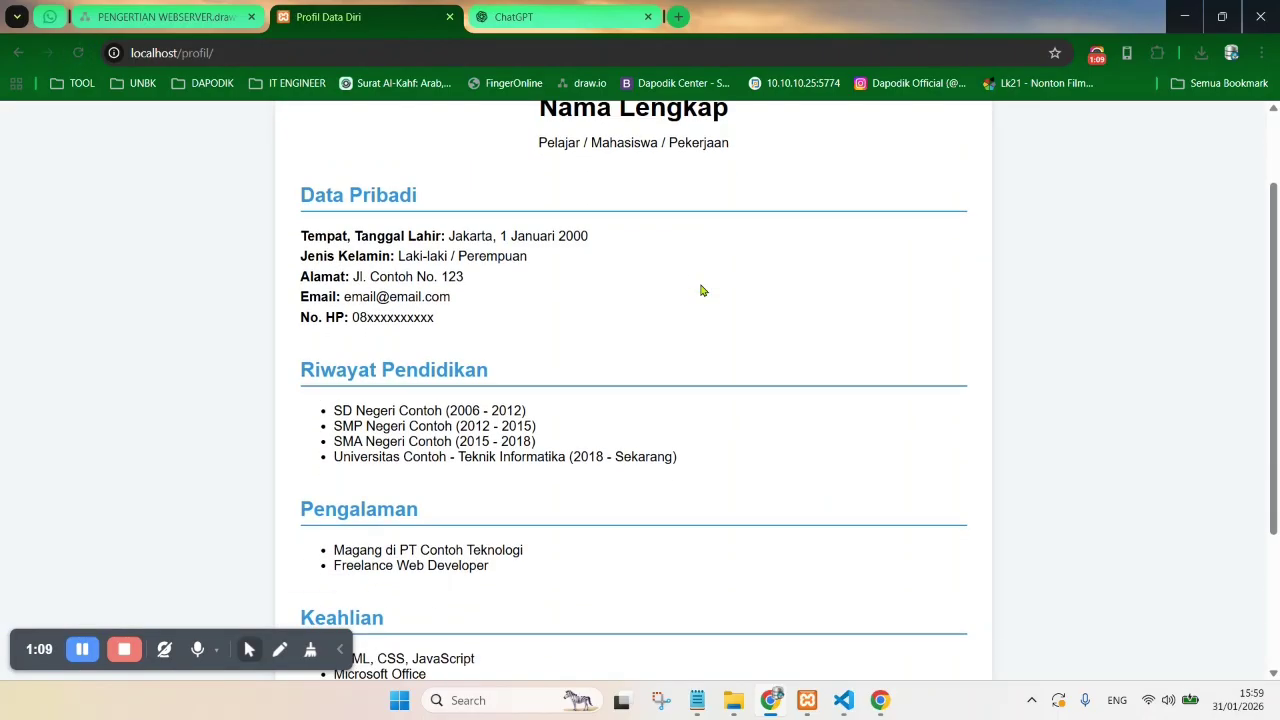
pyautogui.scroll(-3, 701, 290)
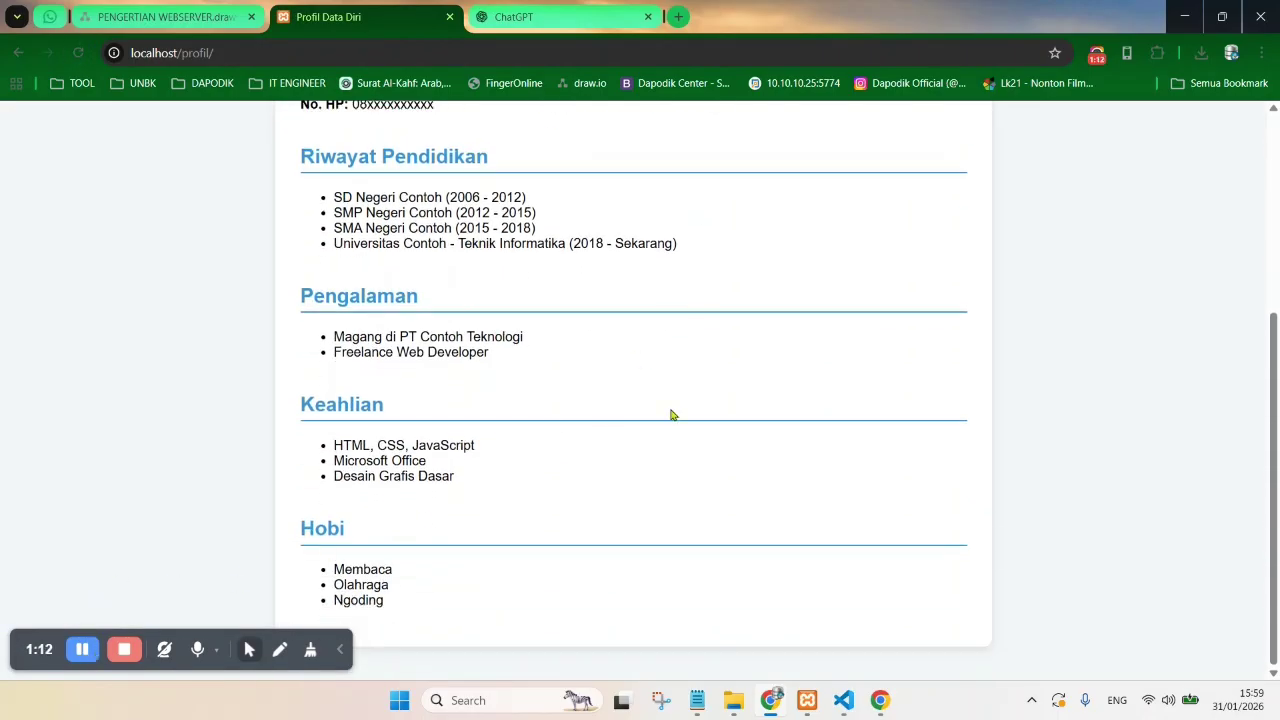
pyautogui.scroll(4, 671, 414)
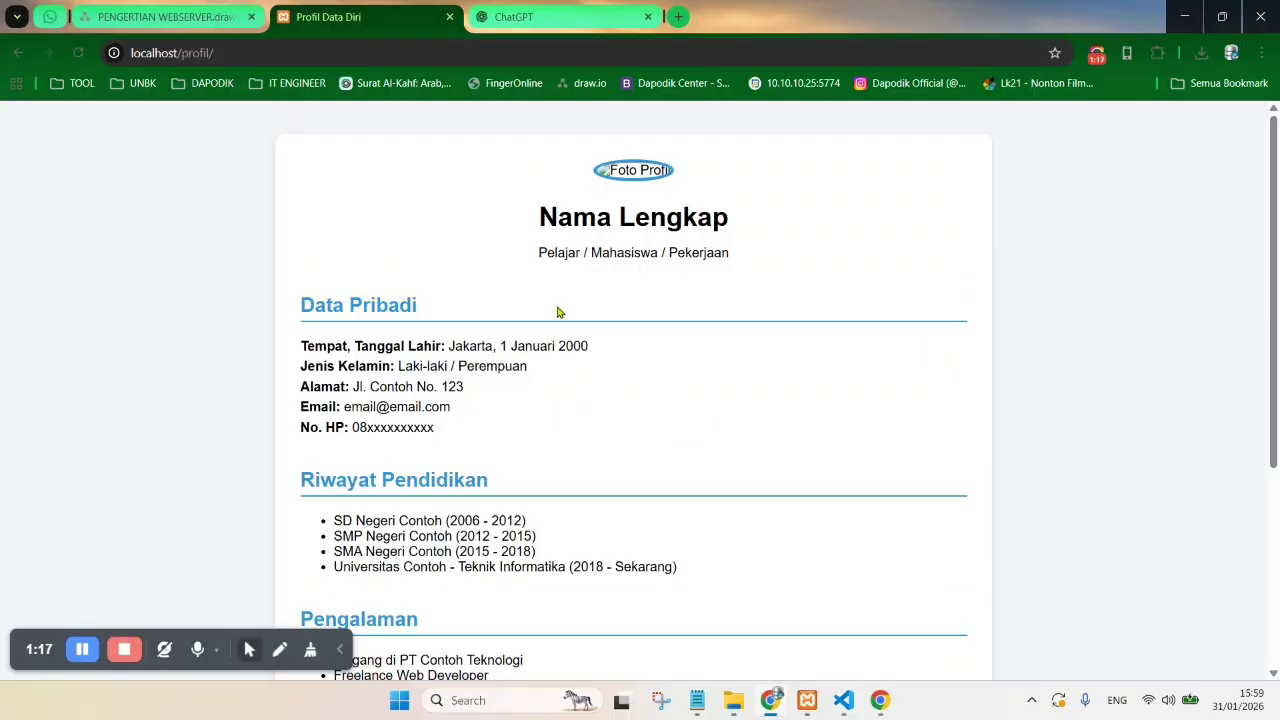
pyautogui.scroll(-3, 559, 312)
pyautogui.scroll(3, 560, 313)
# - Search Google for 'foto diri' in a new tab and switch to image results
pyautogui.click(678, 17)
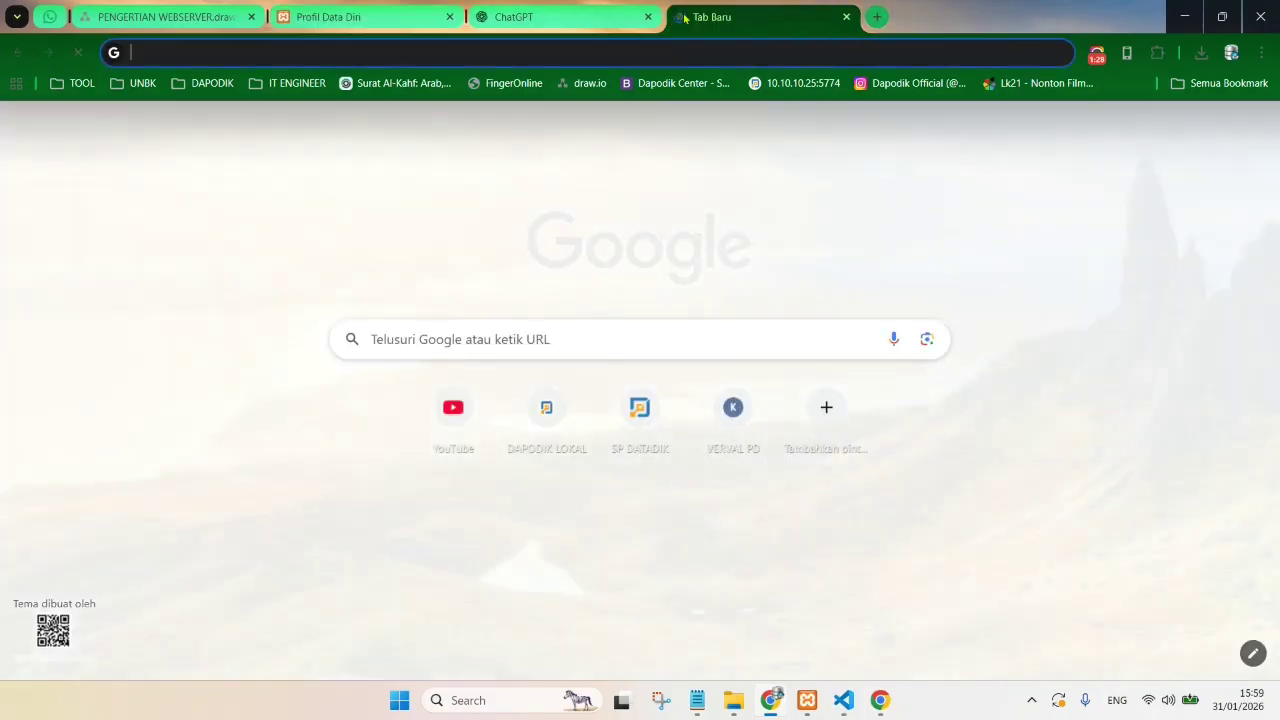
pyautogui.write('foto')
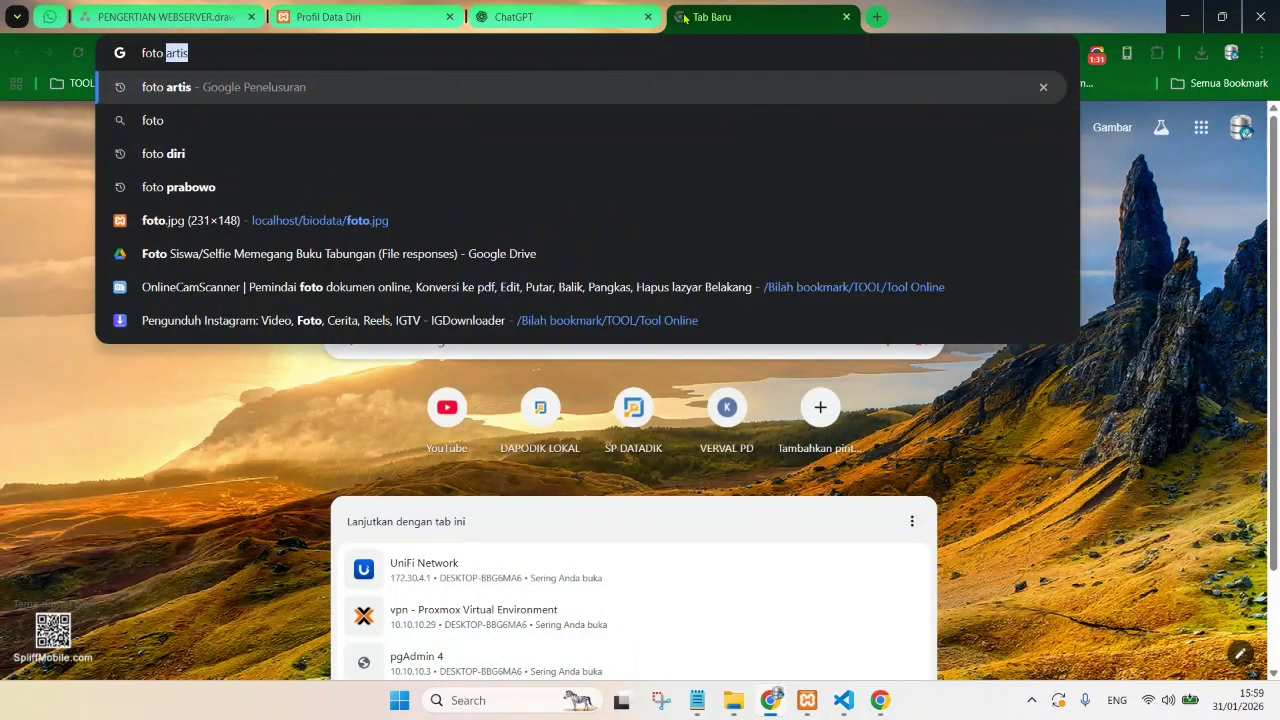
pyautogui.write(' di')
pyautogui.press('Return')
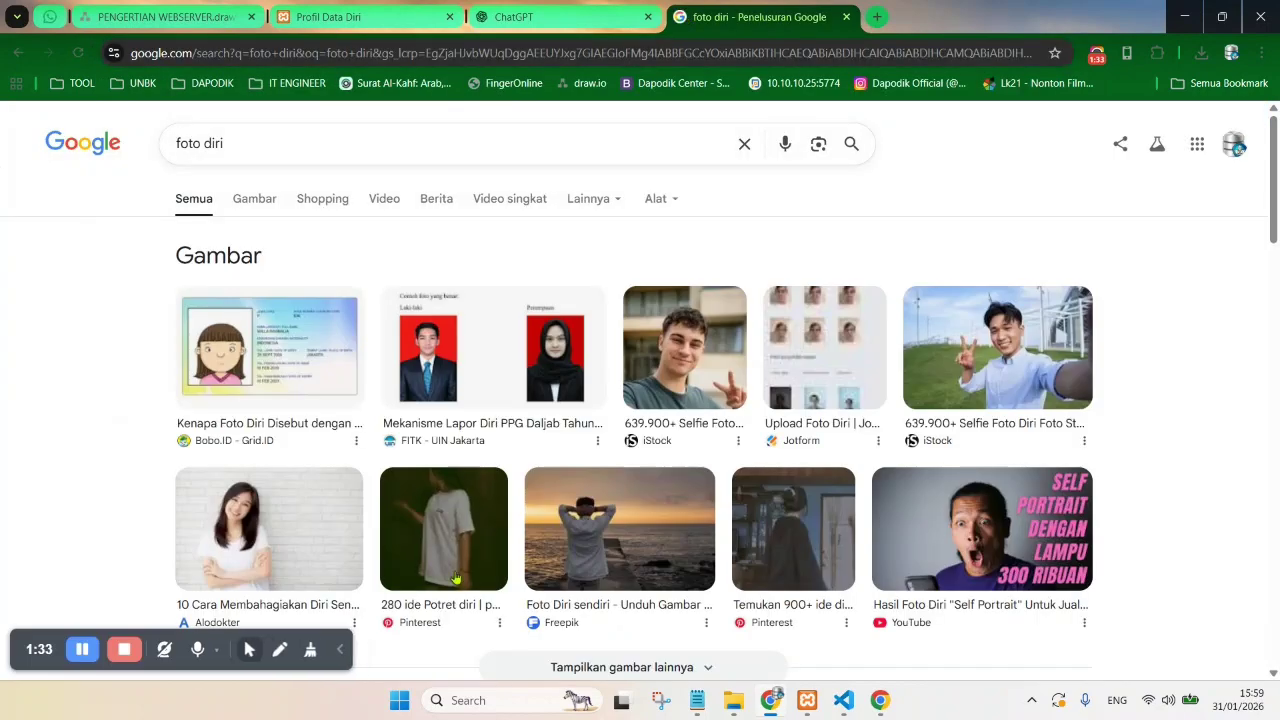
pyautogui.scroll(-3, 455, 578)
pyautogui.scroll(3, 577, 386)
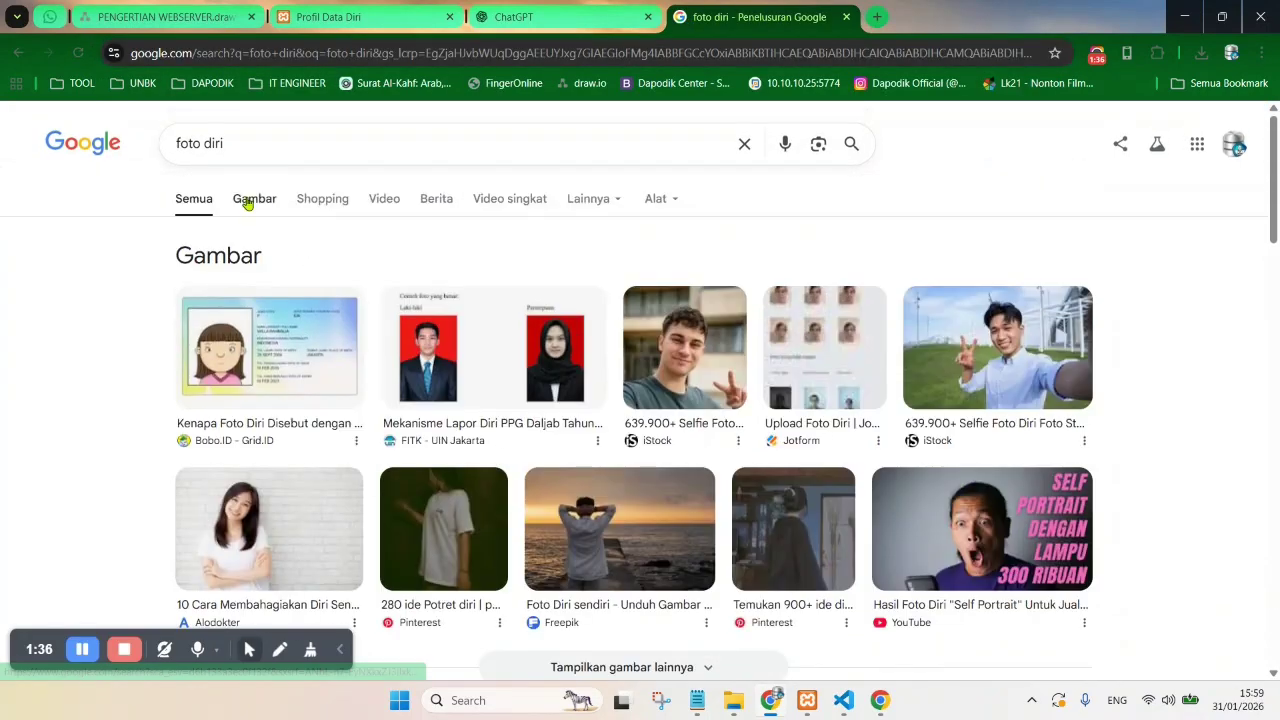
pyautogui.click(247, 203)
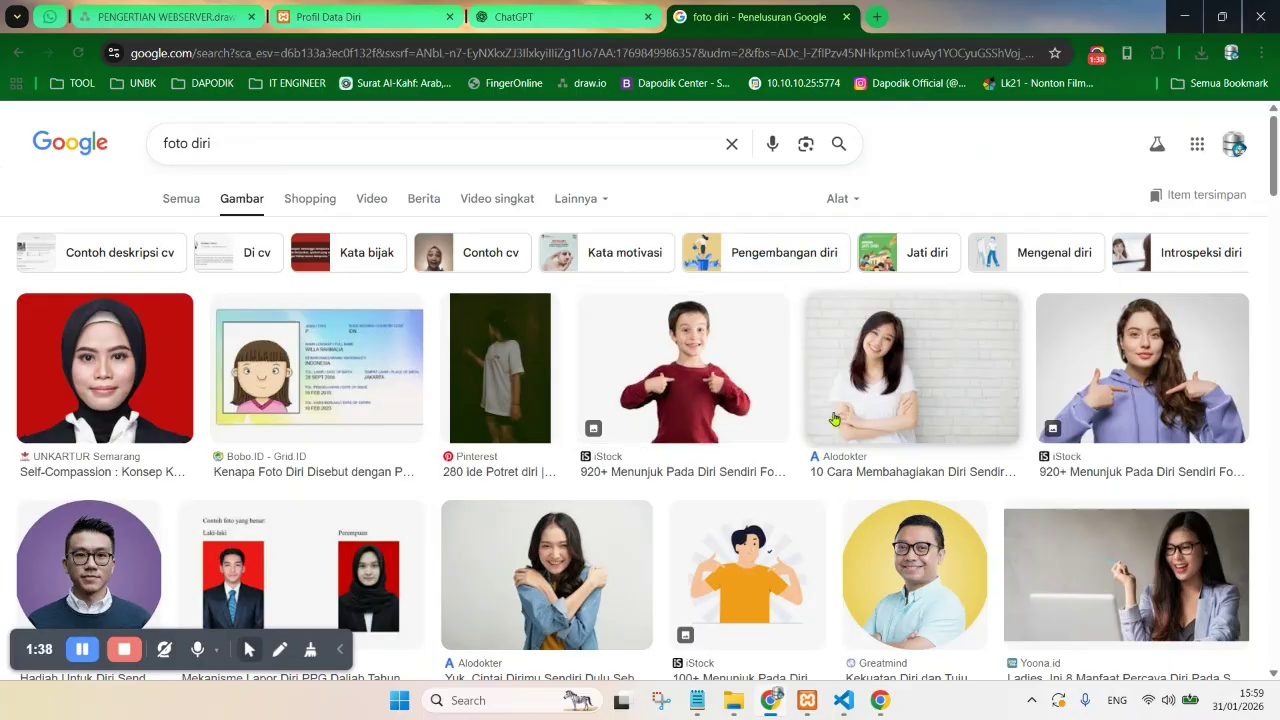
# - Open the first portrait photo in its own tab, then start and cancel saving it to htdocs
pyautogui.rightClick(121, 358)
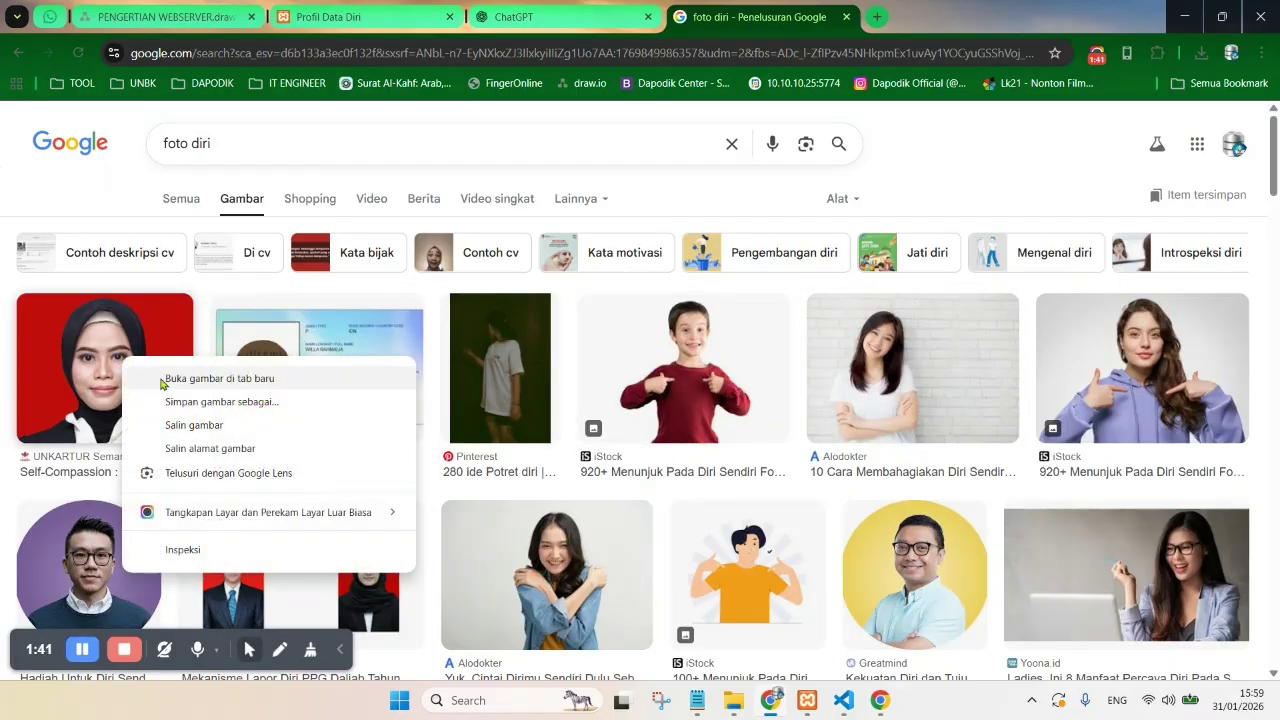
pyautogui.click(162, 380)
pyautogui.hotkey('ctrl', 'Tab')
pyautogui.rightClick(694, 372)
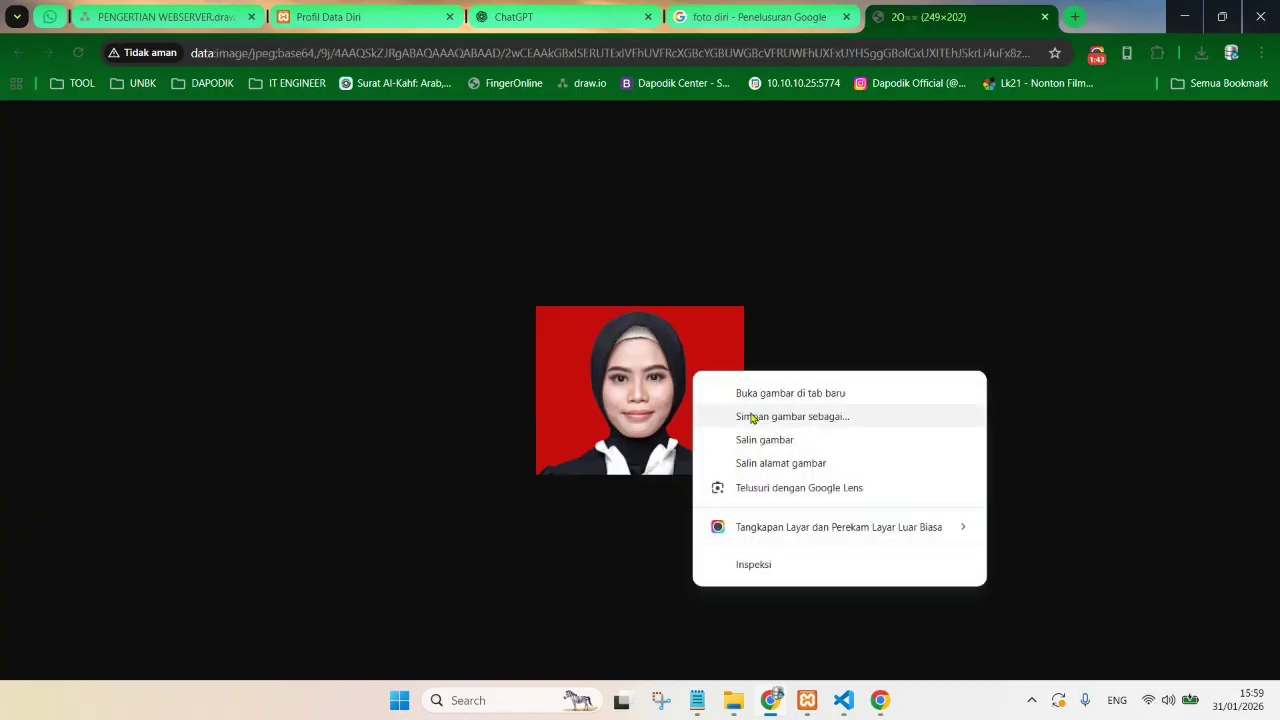
pyautogui.click(762, 424)
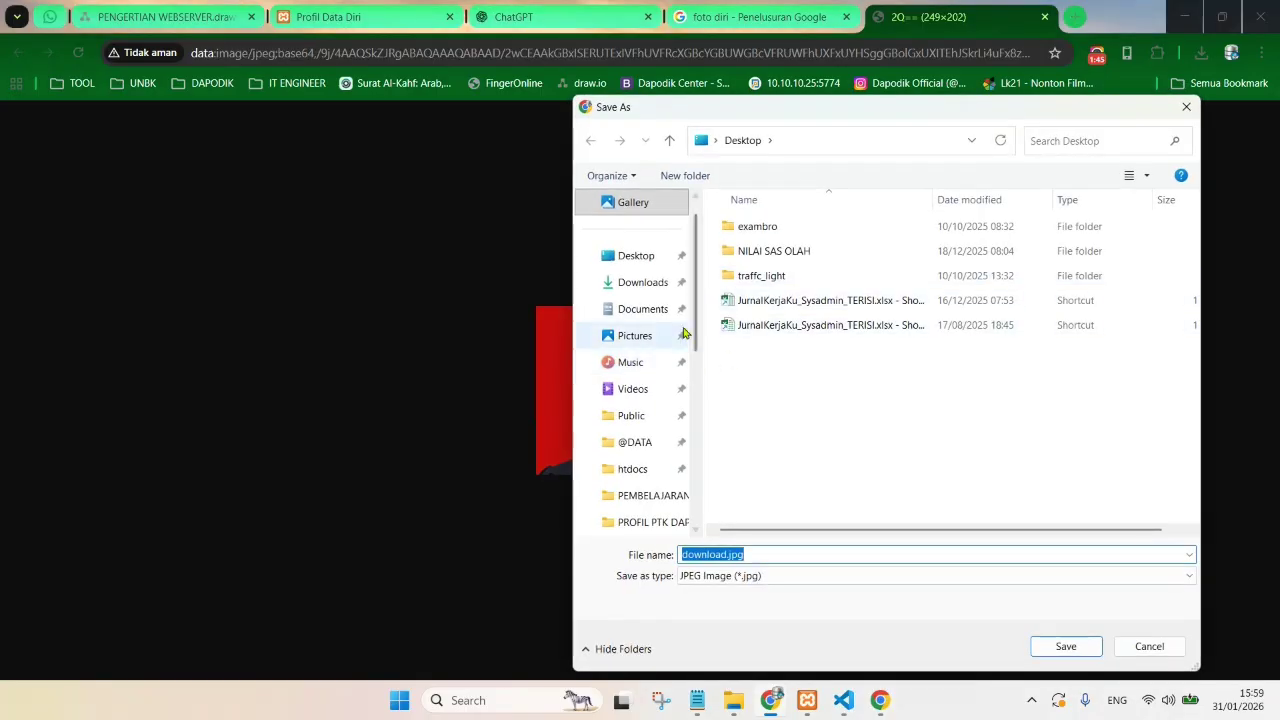
pyautogui.scroll(-1, 657, 456)
pyautogui.click(643, 391)
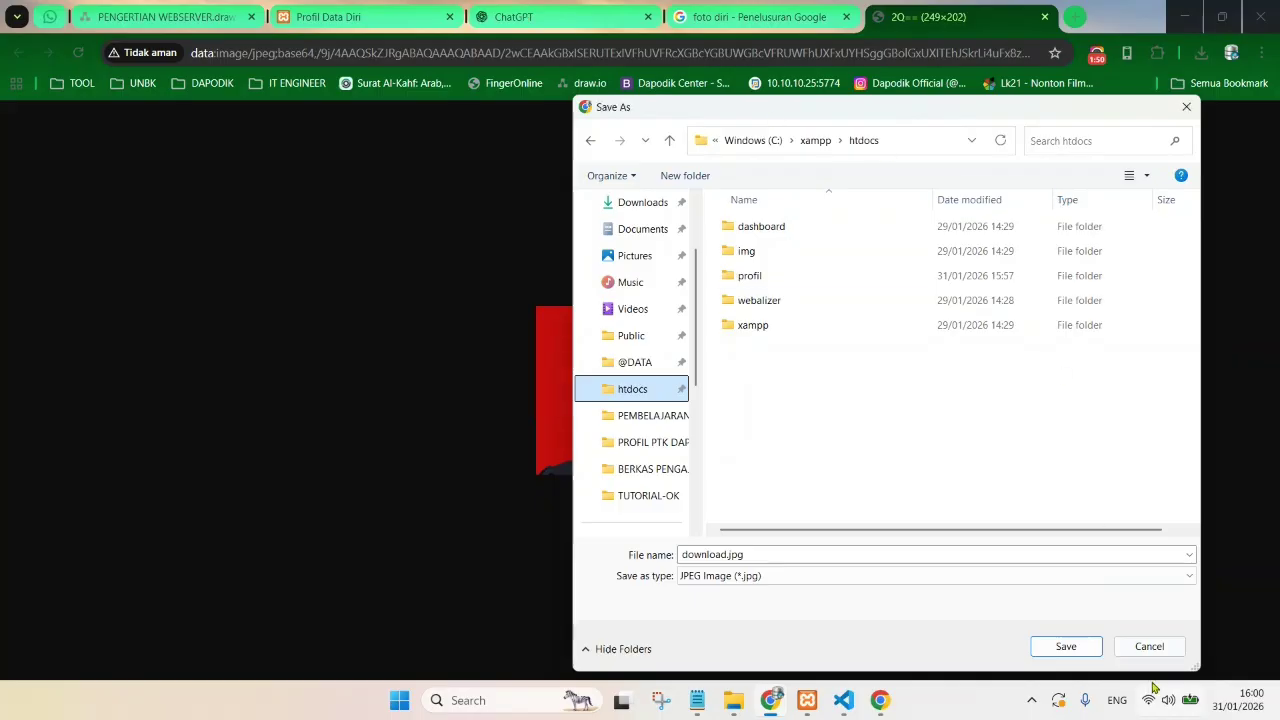
pyautogui.click(1147, 646)
# - Review ChatGPT's note that foto.jpg must sit in the same folder as index.html
pyautogui.click(540, 17)
pyautogui.scroll(-10, 500, 423)
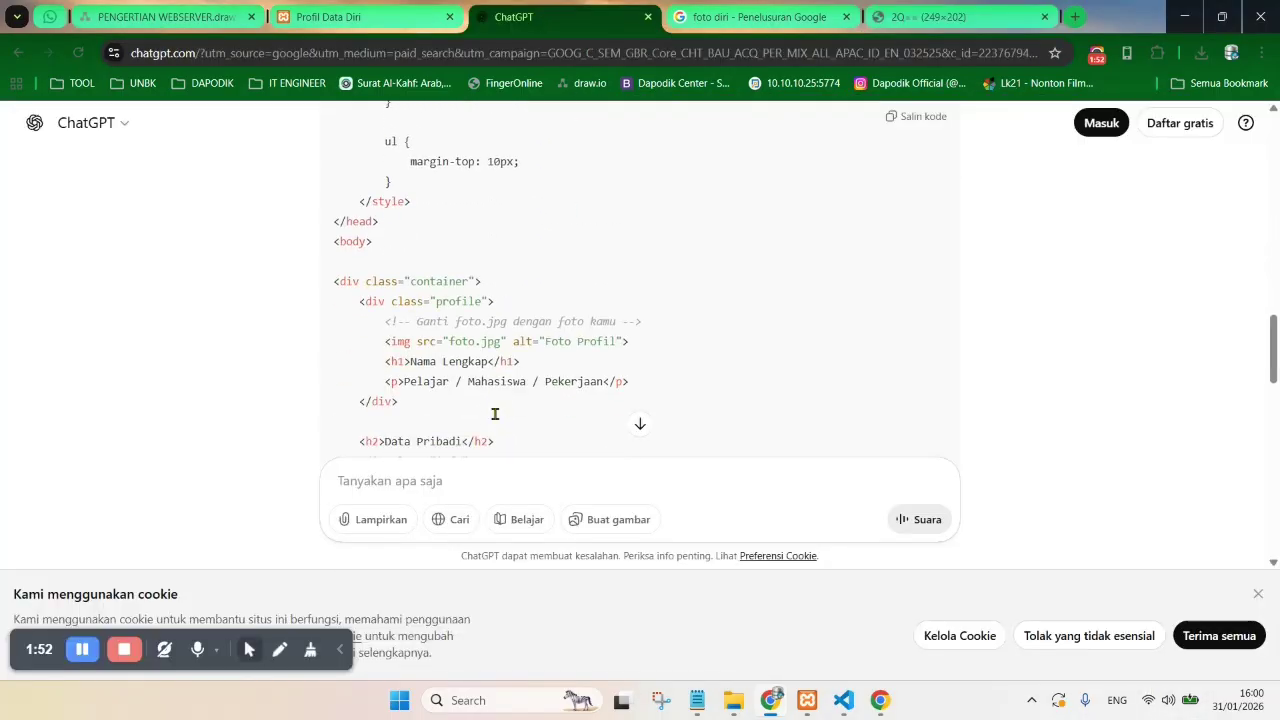
pyautogui.scroll(-4, 495, 419)
pyautogui.scroll(1, 416, 254)
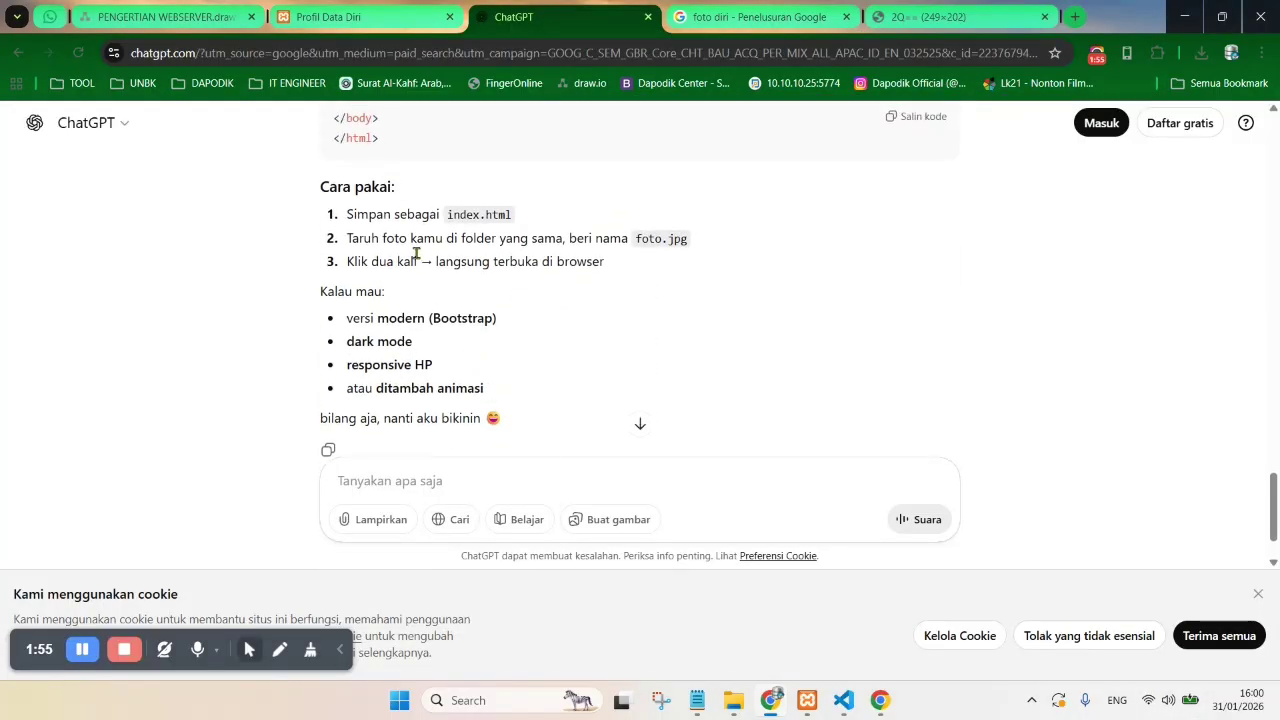
pyautogui.moveTo(561, 239); pyautogui.dragTo(537, 239)
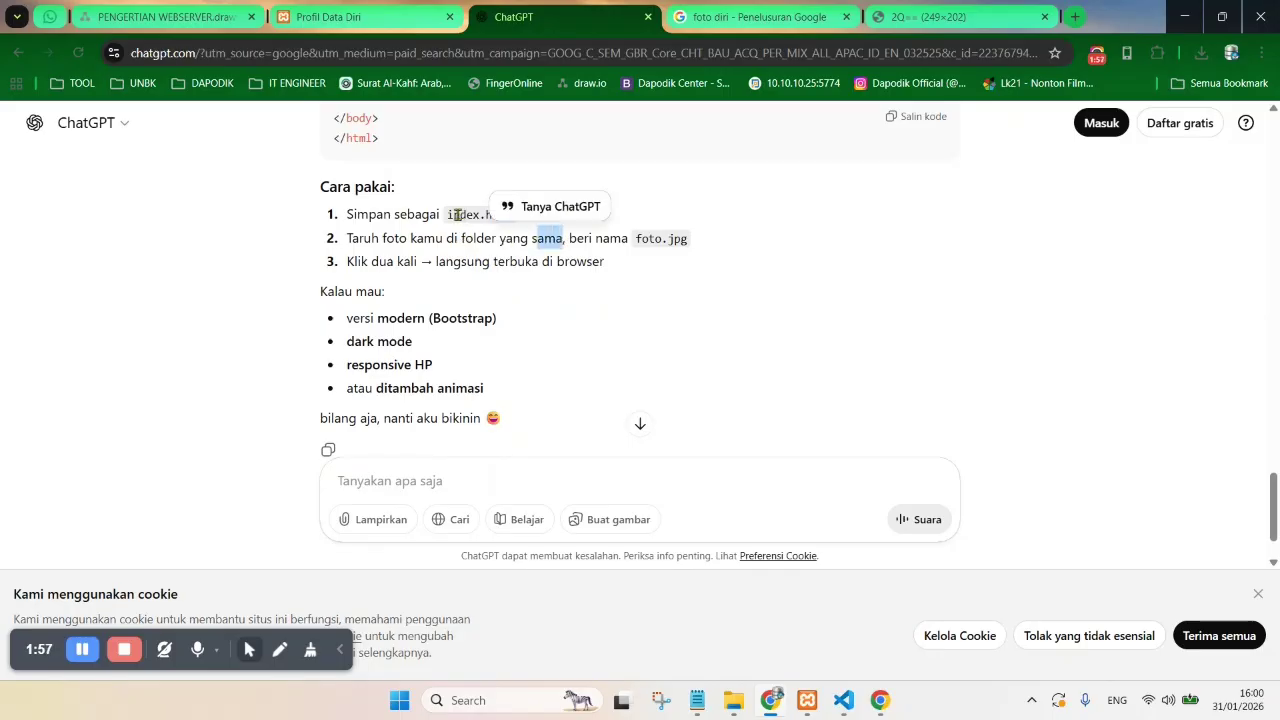
pyautogui.moveTo(460, 215); pyautogui.dragTo(486, 215)
pyautogui.moveTo(655, 239); pyautogui.dragTo(675, 239)
# - Save the photo as download.jpg into C:\xampp\htdocs\profil
pyautogui.click(938, 17)
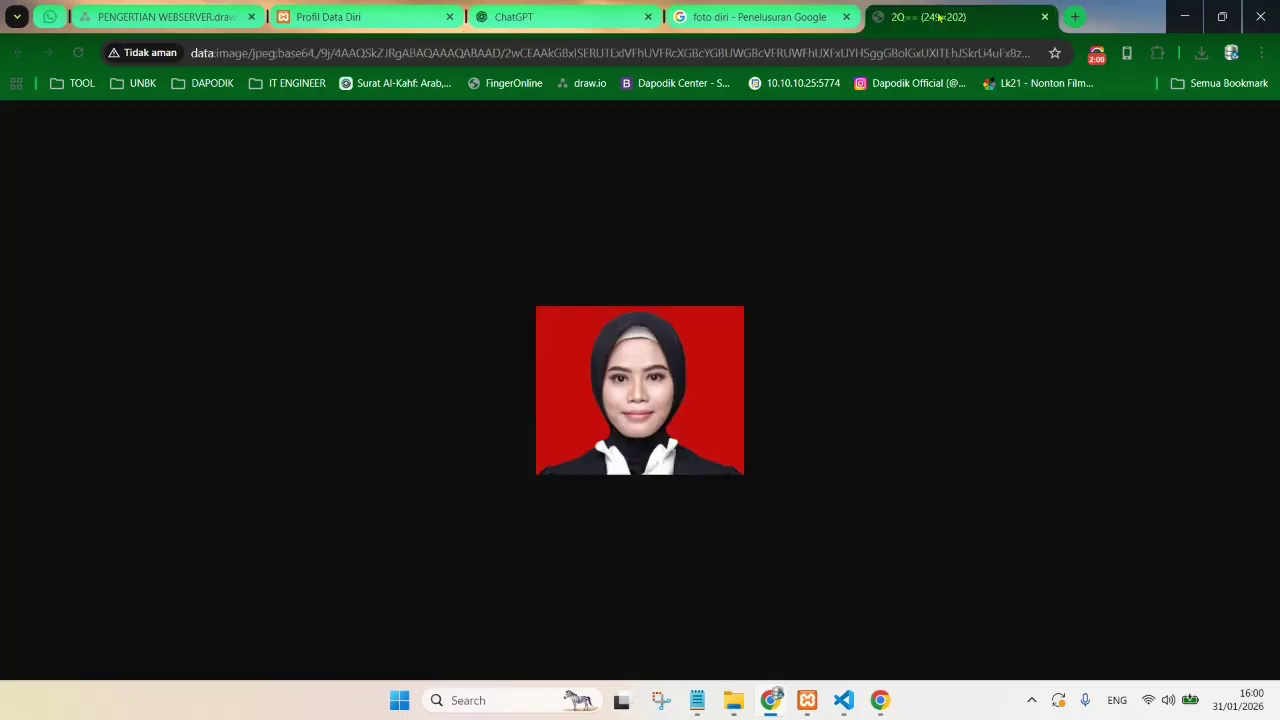
pyautogui.rightClick(604, 428)
pyautogui.click(662, 449)
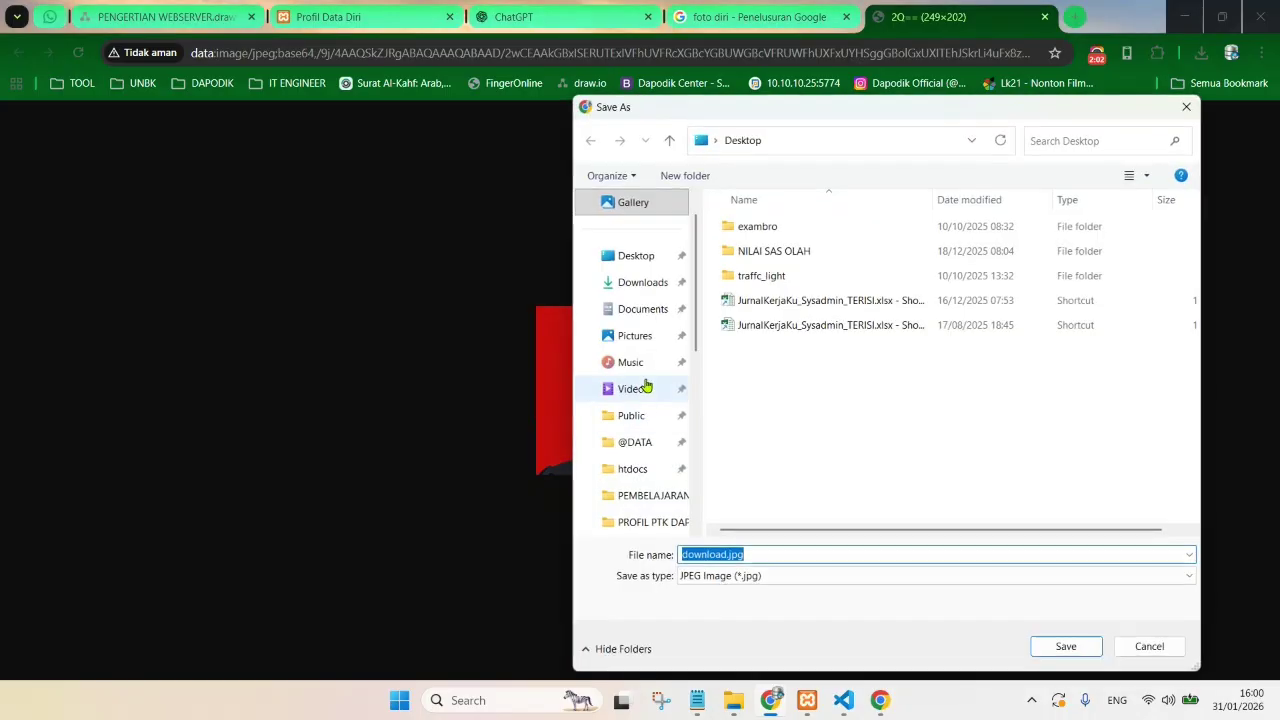
pyautogui.click(648, 474)
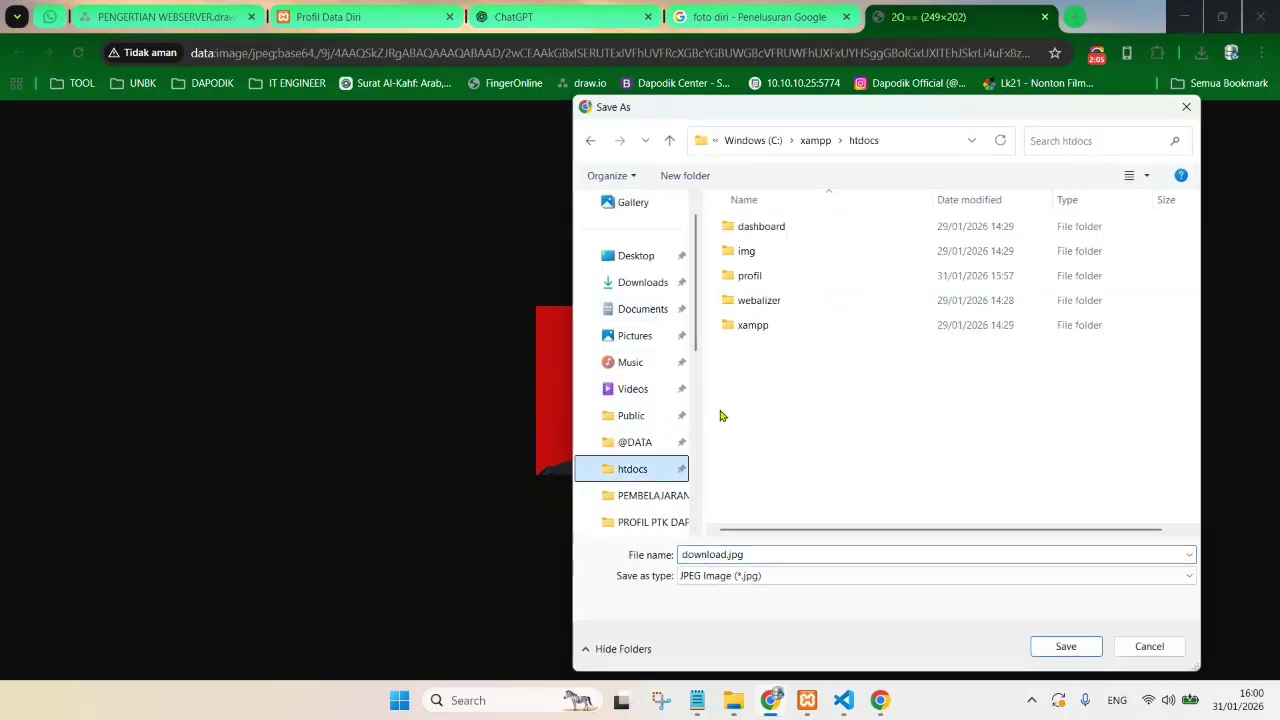
pyautogui.doubleClick(750, 275)
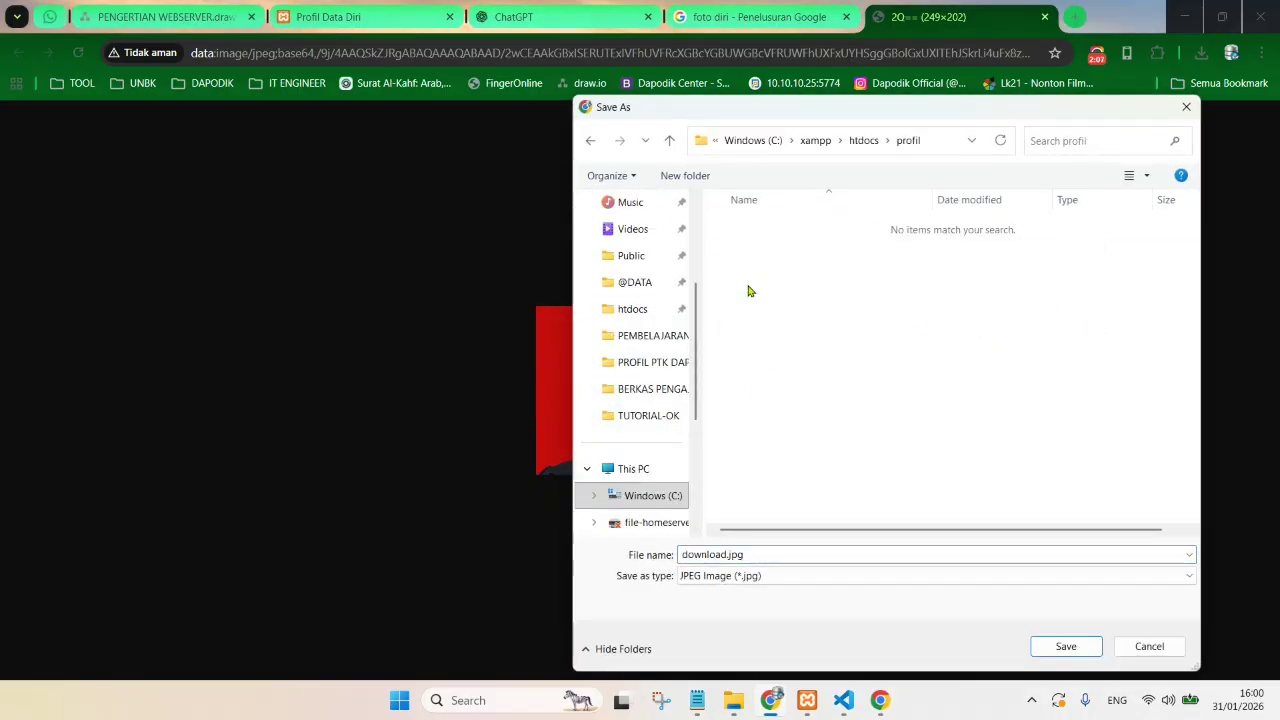
pyautogui.click(751, 554)
pyautogui.click(1066, 646)
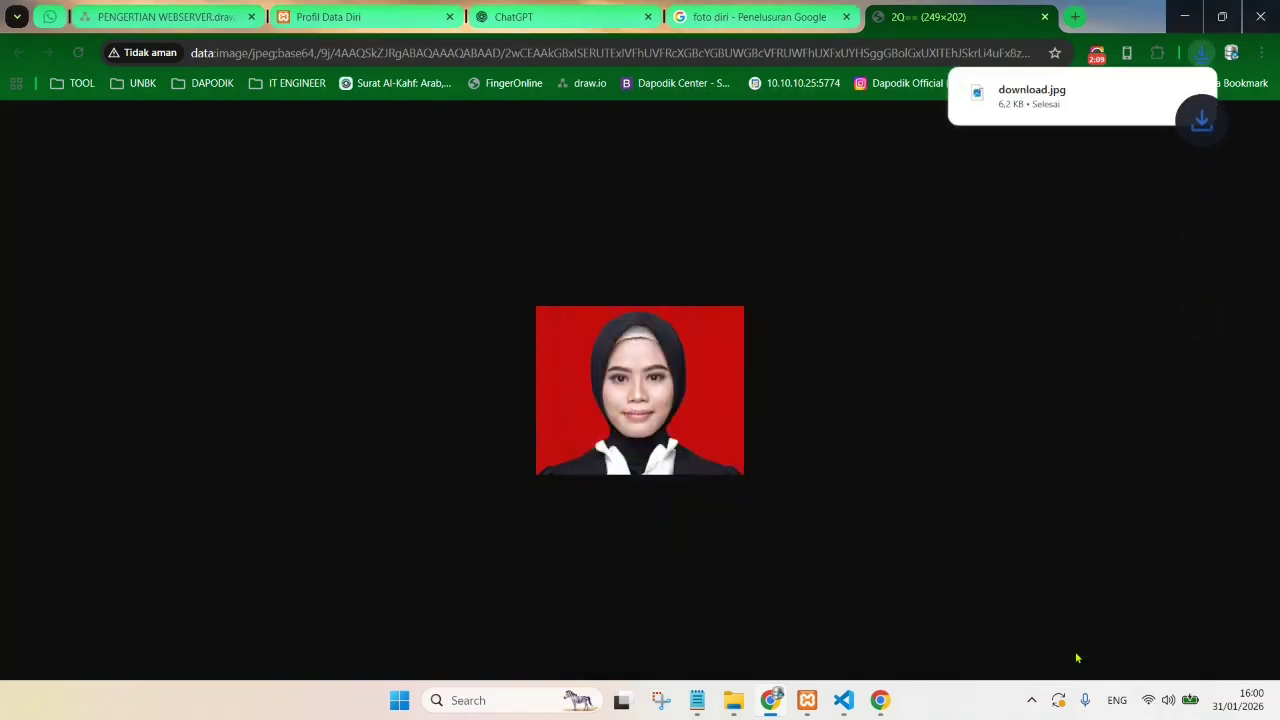
# - Confirm download.jpg in the profil folder, then return to the Profil Data Diri tab
pyautogui.click(1158, 92)
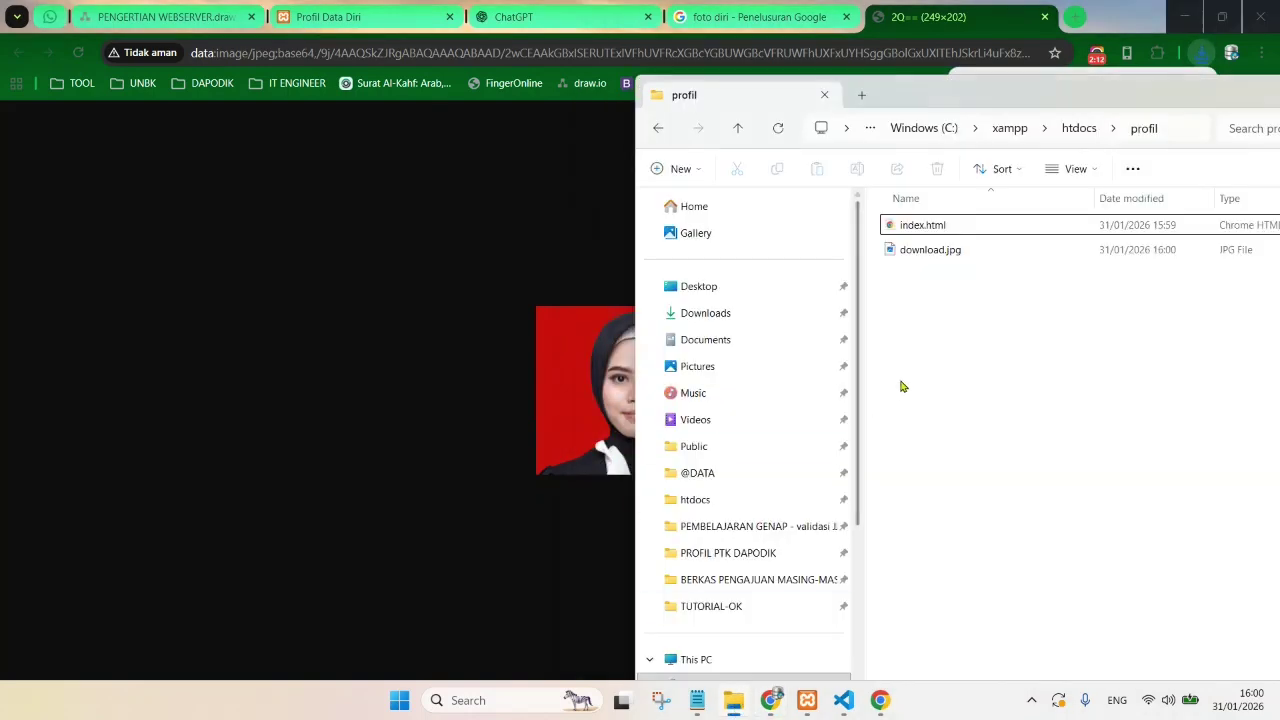
pyautogui.click(952, 250)
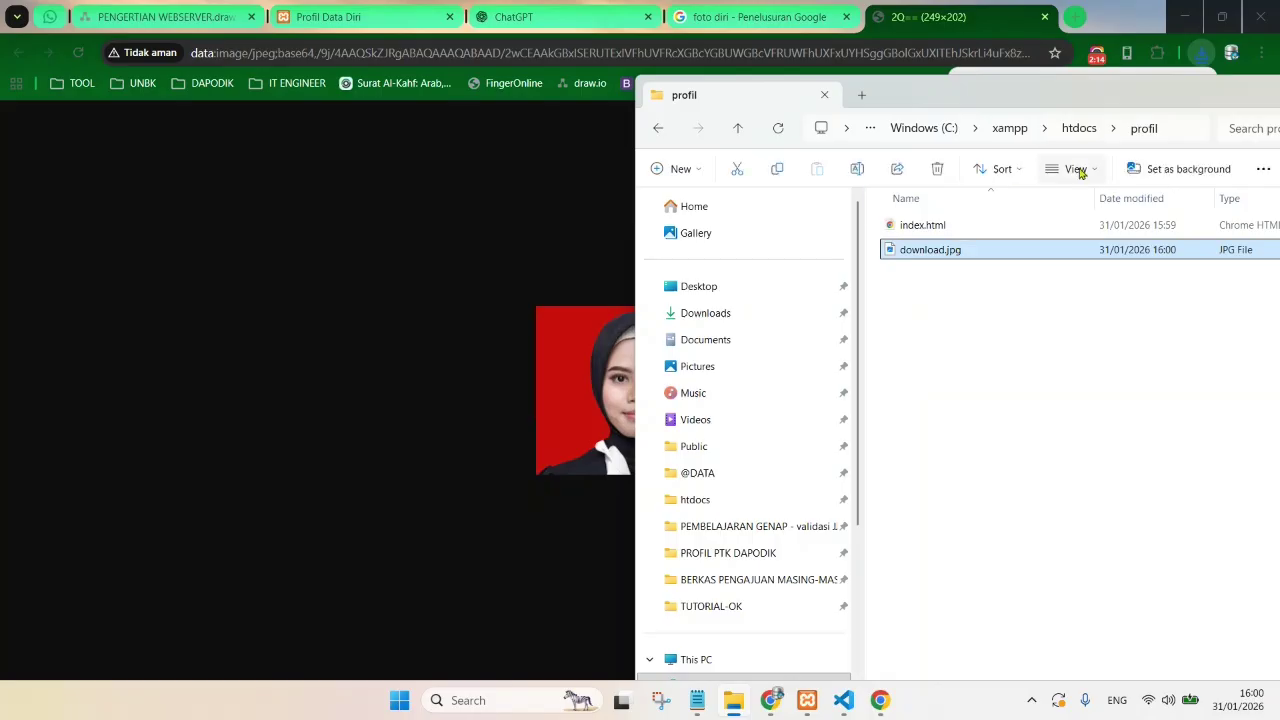
pyautogui.click(930, 308)
pyautogui.click(531, 251)
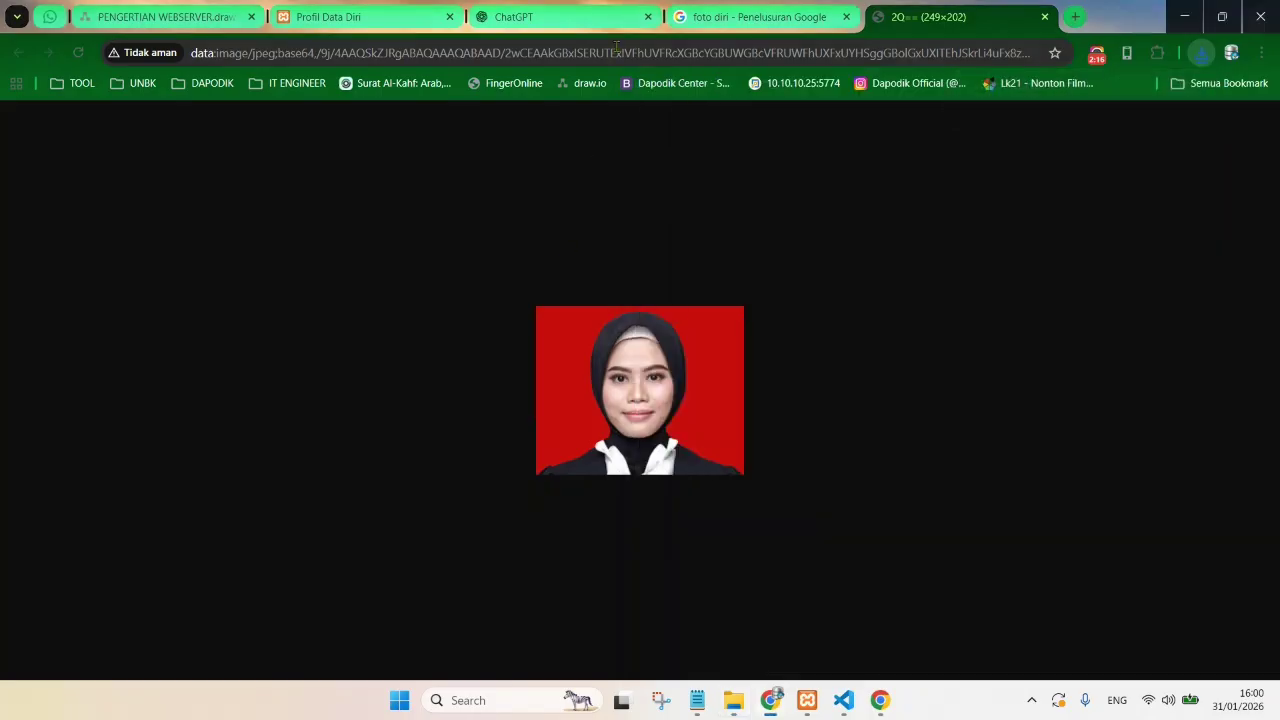
pyautogui.click(363, 8)
# - Close the photo and image search tabs, reload the profile page and compare it with index.html
pyautogui.click(1044, 17)
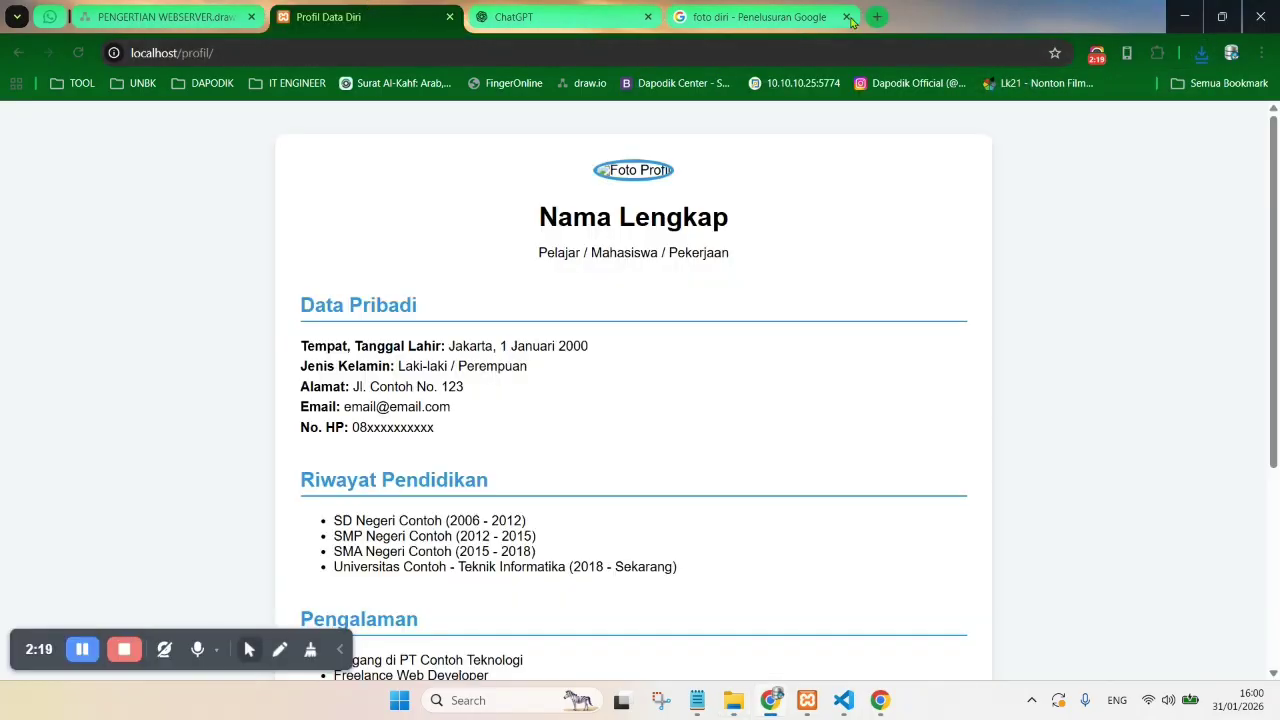
pyautogui.click(846, 17)
pyautogui.click(83, 52)
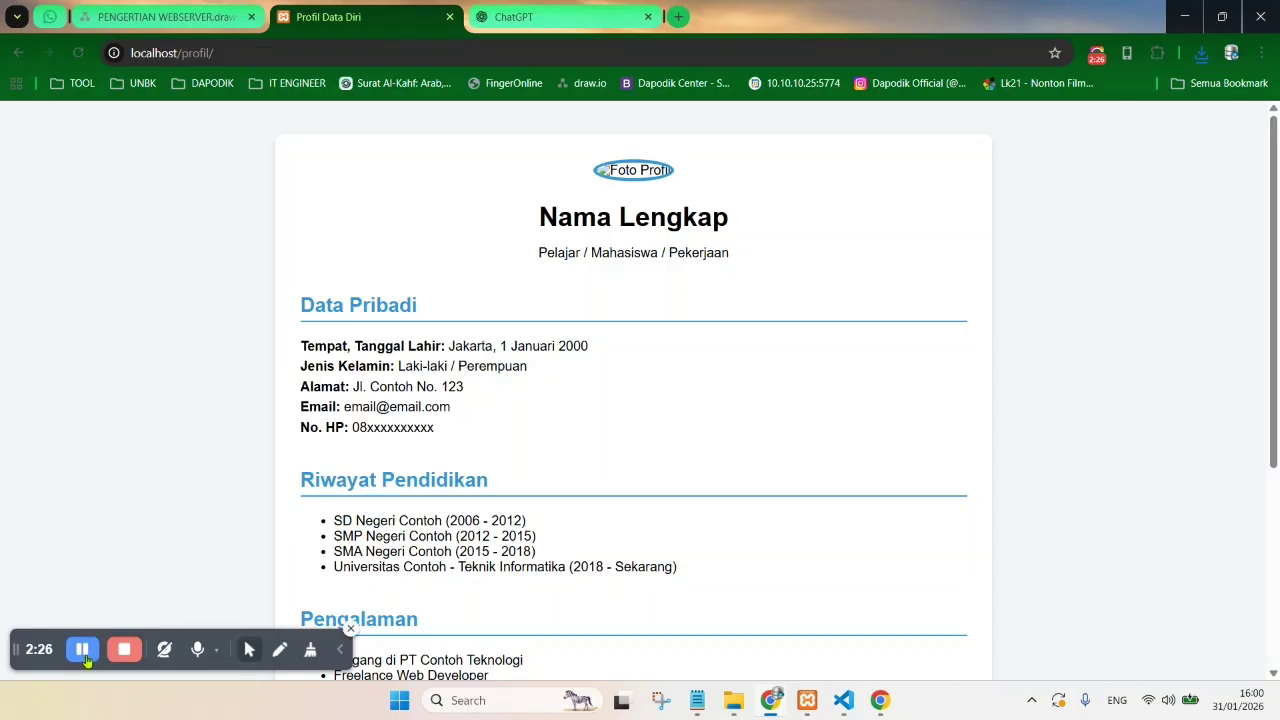
pyautogui.click(845, 702)
pyautogui.scroll(-10, 875, 362)
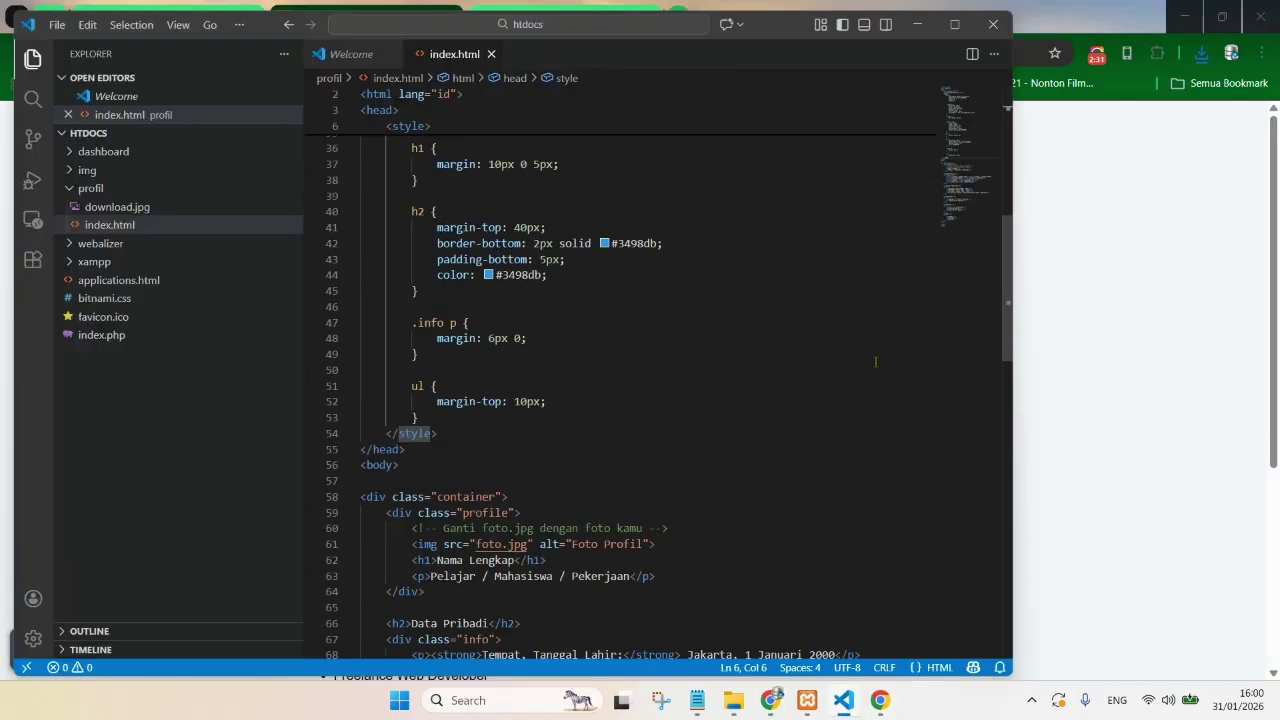
pyautogui.click(1021, 322)
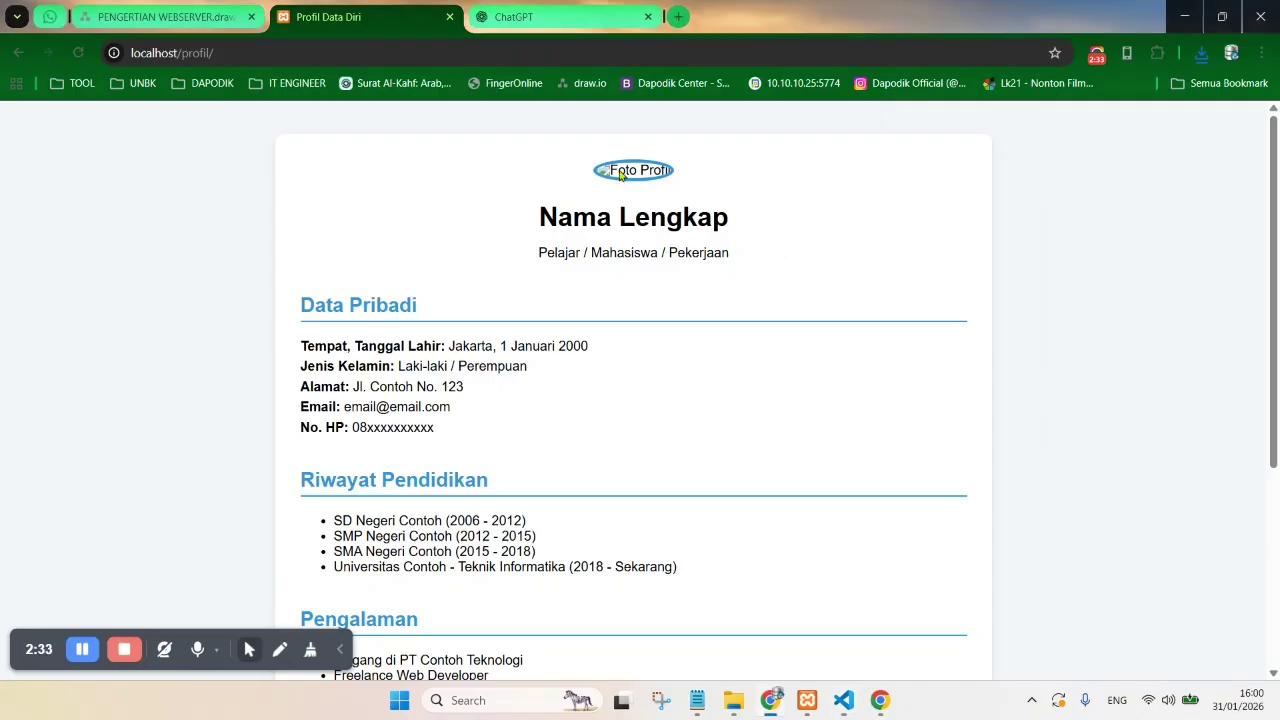
# - Search index.html for 'foto pr' to locate the profile image tag that expects foto.jpg
pyautogui.click(843, 700)
pyautogui.scroll(-9, 651, 428)
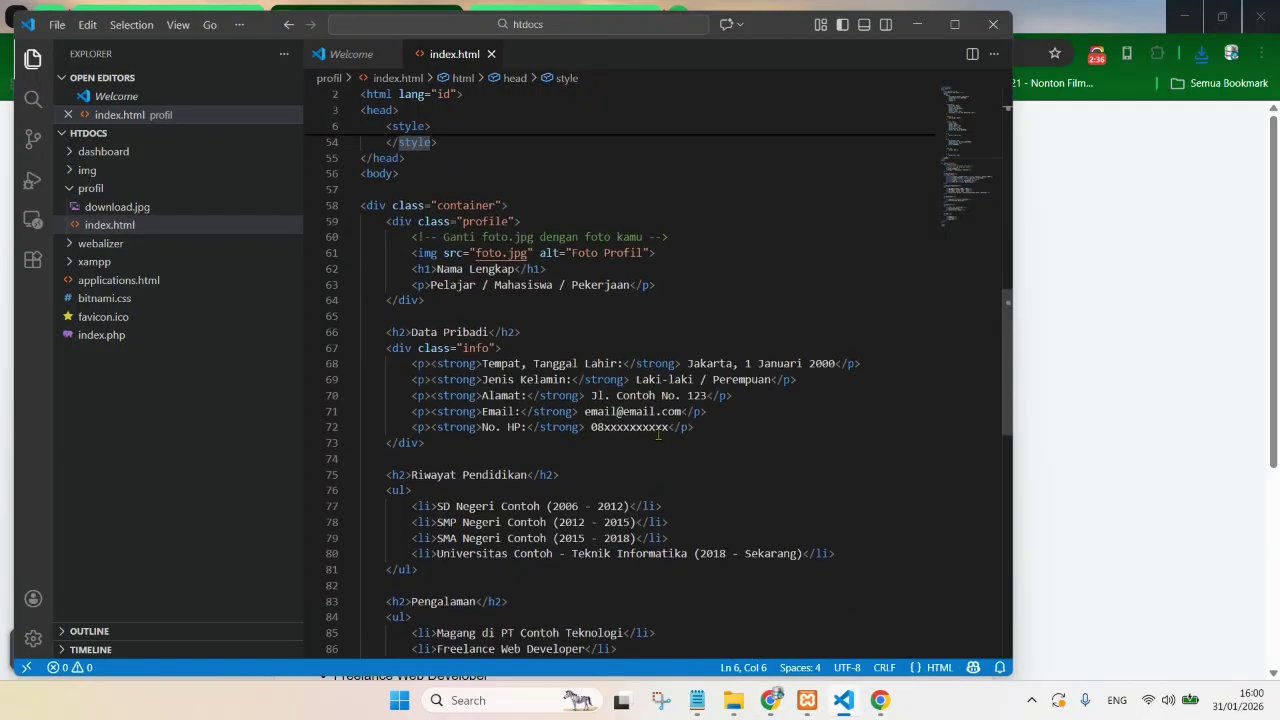
pyautogui.scroll(3, 651, 428)
pyautogui.hotkey('ctrl', 'f')
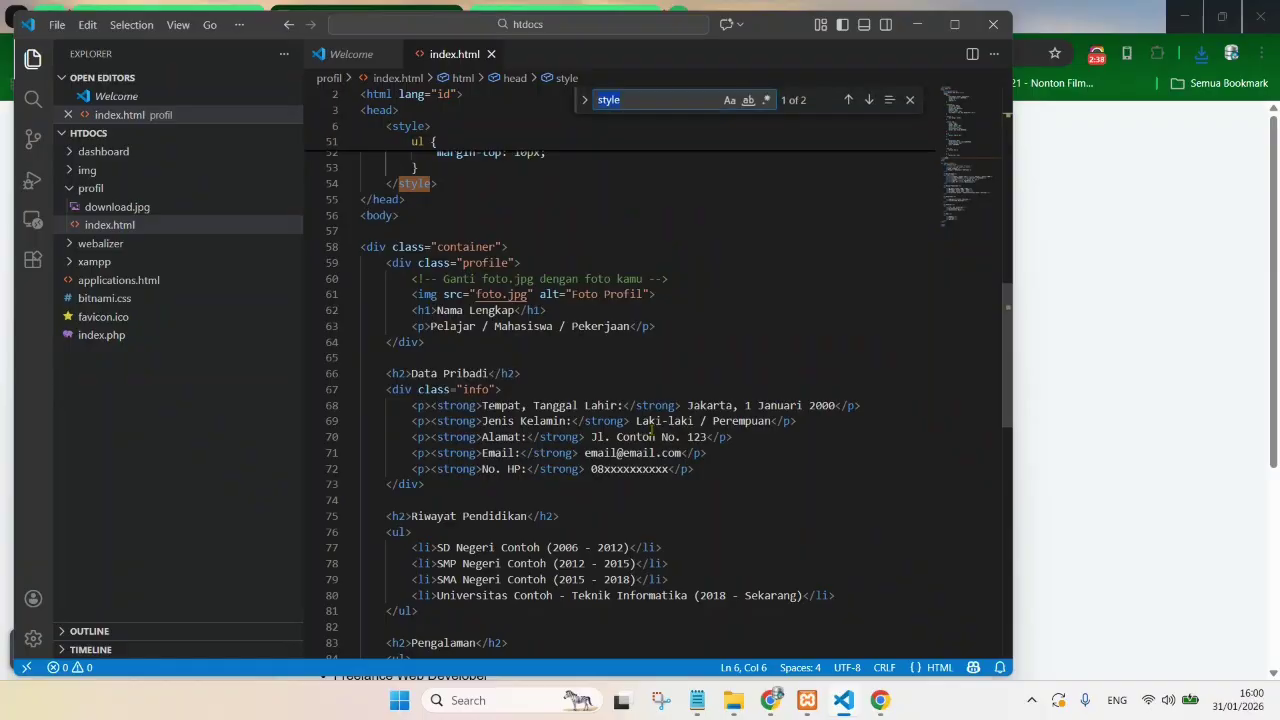
pyautogui.write('foto pr')
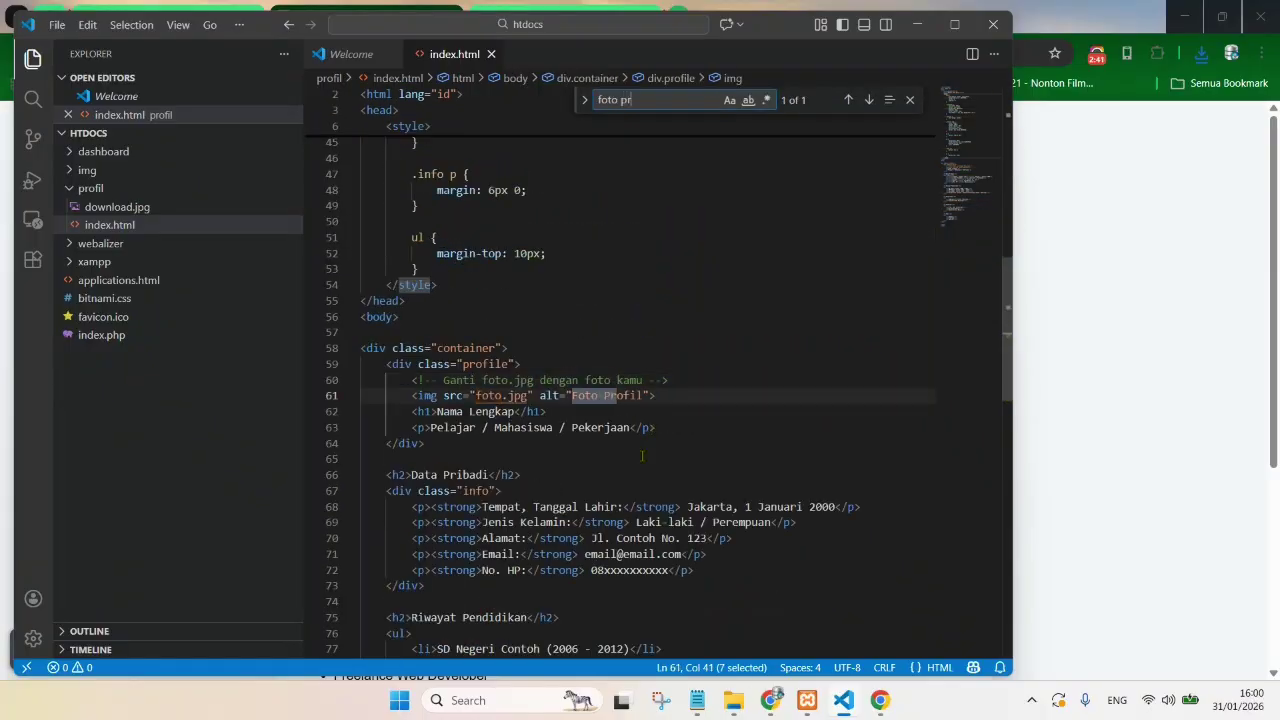
pyautogui.click(540, 410)
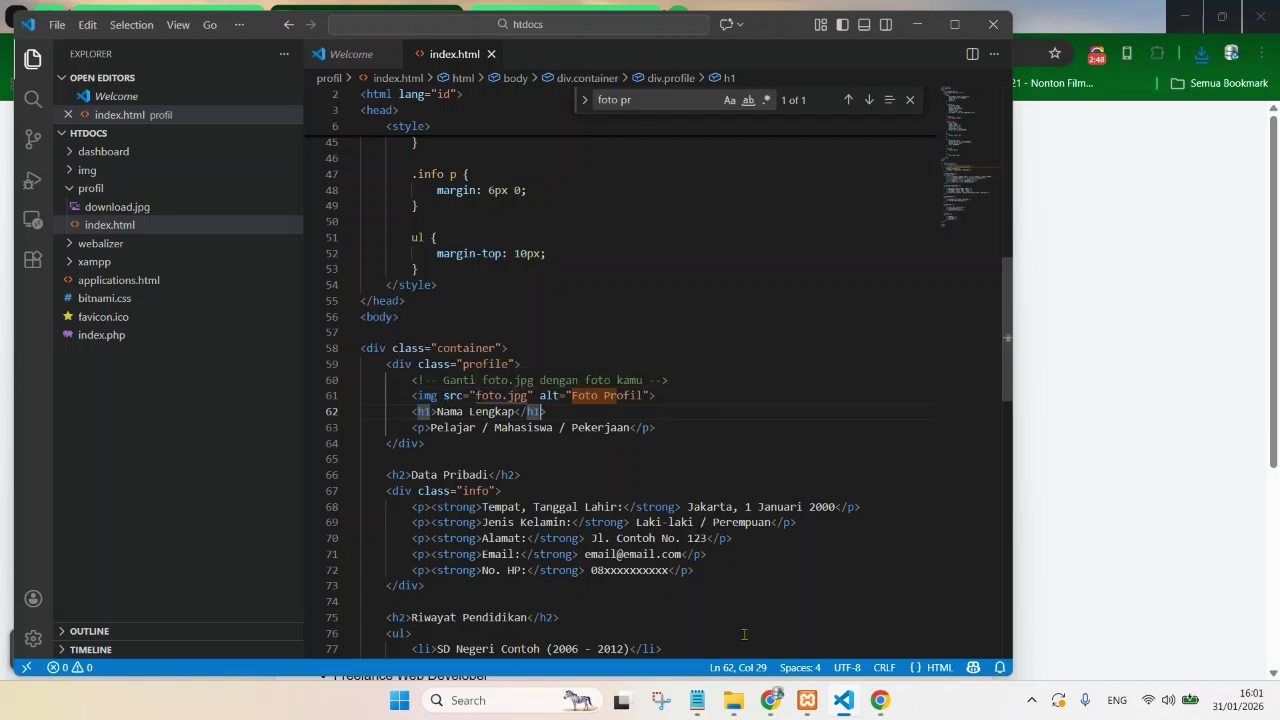
pyautogui.click(734, 704)
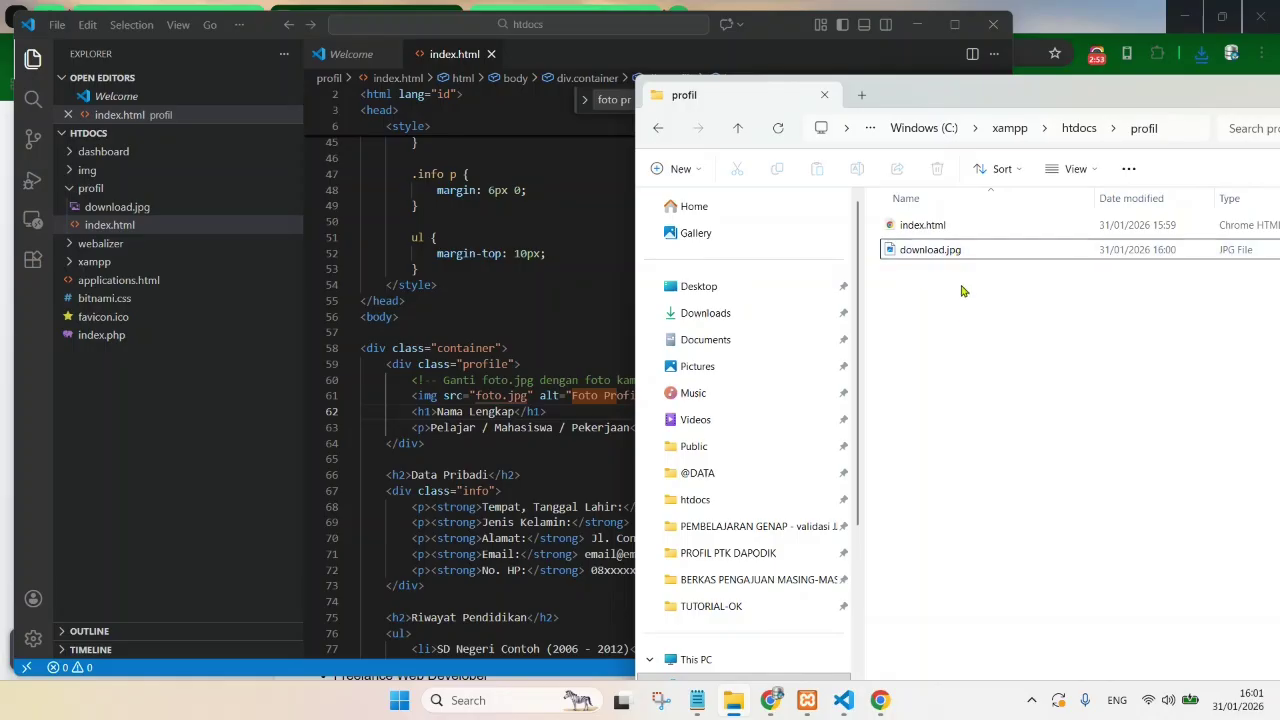
# - Rename download.jpg in the profil folder to foto.jpg
pyautogui.click(925, 252)
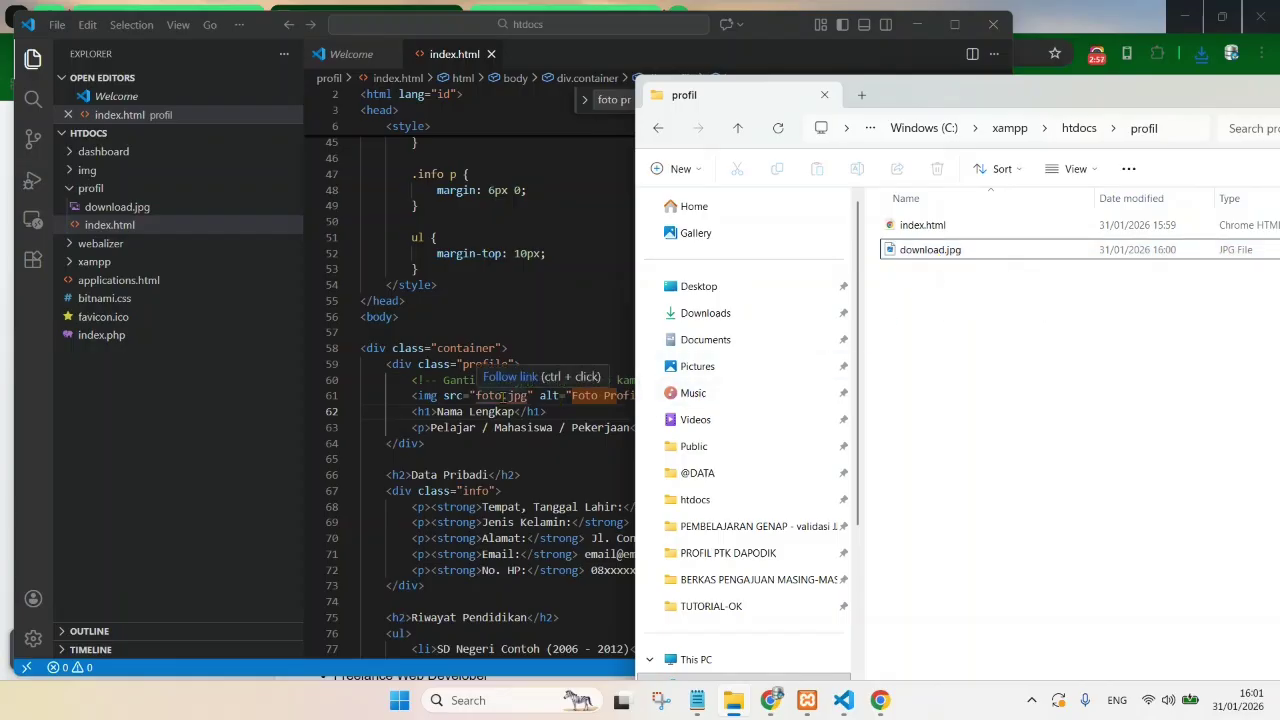
pyautogui.rightClick(903, 251)
pyautogui.click(894, 391)
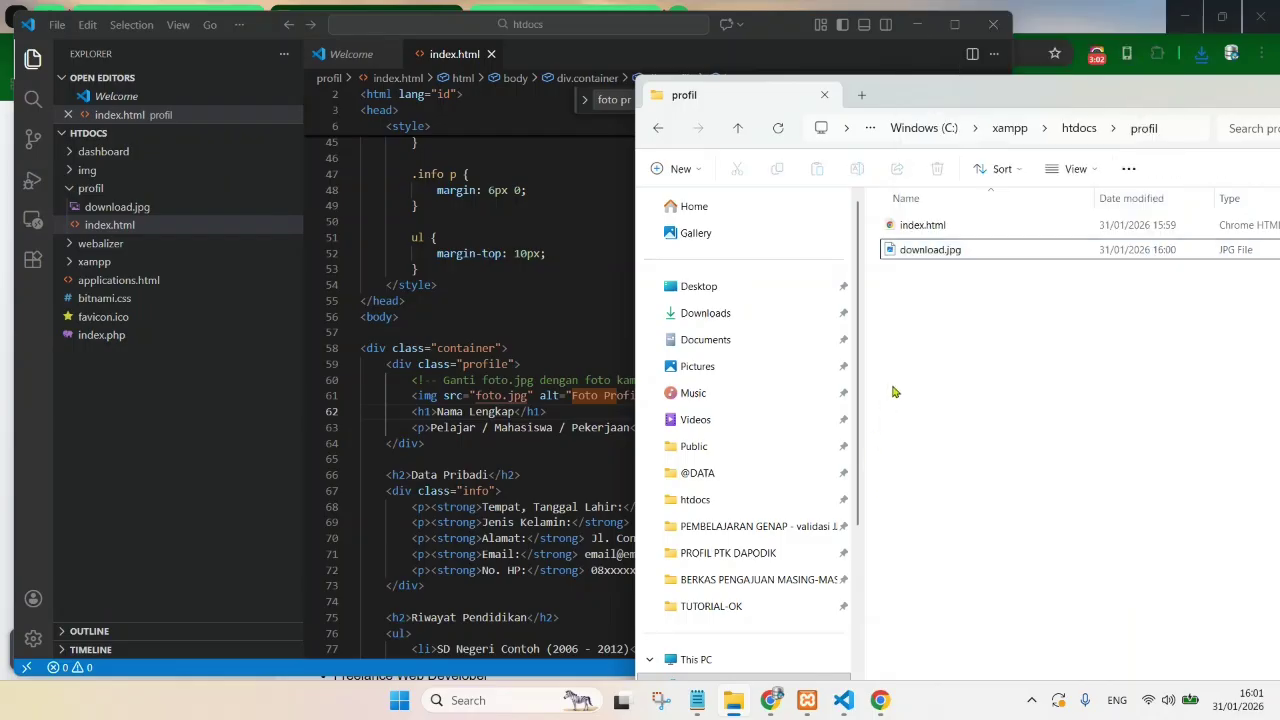
pyautogui.click(918, 253)
pyautogui.click(918, 253)
pyautogui.write('foto')
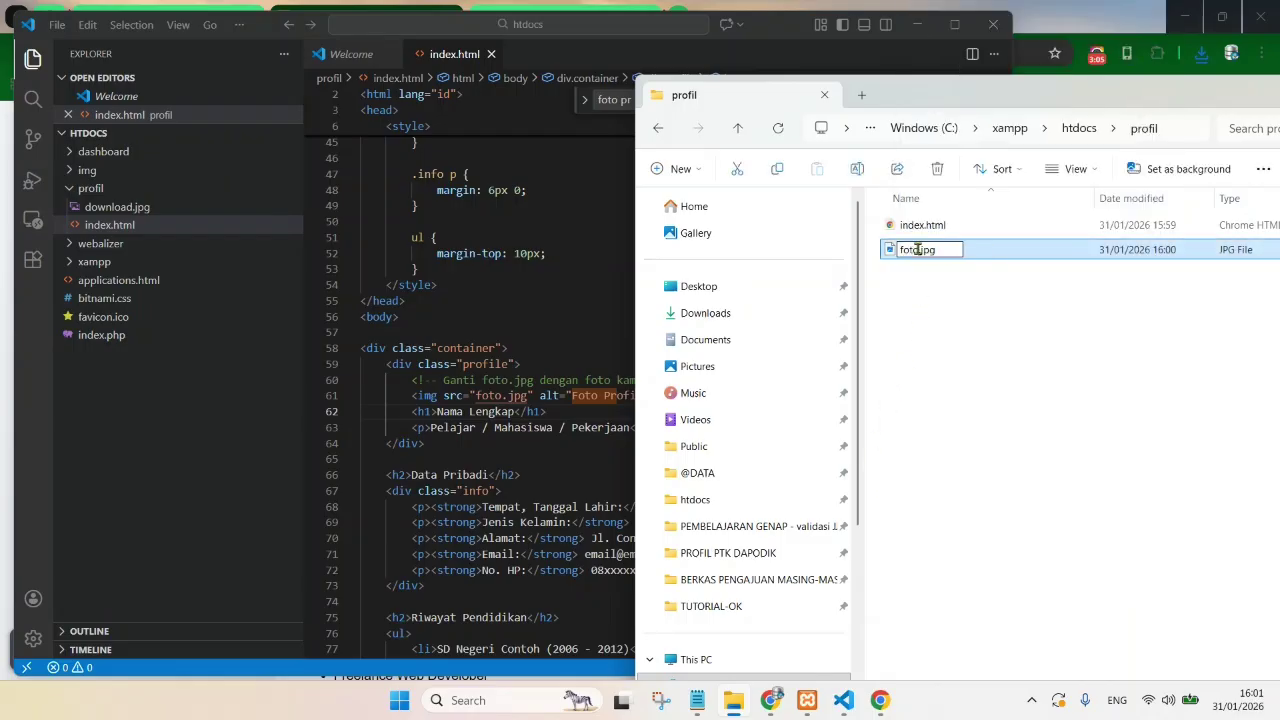
pyautogui.press('Return')
pyautogui.click(955, 367)
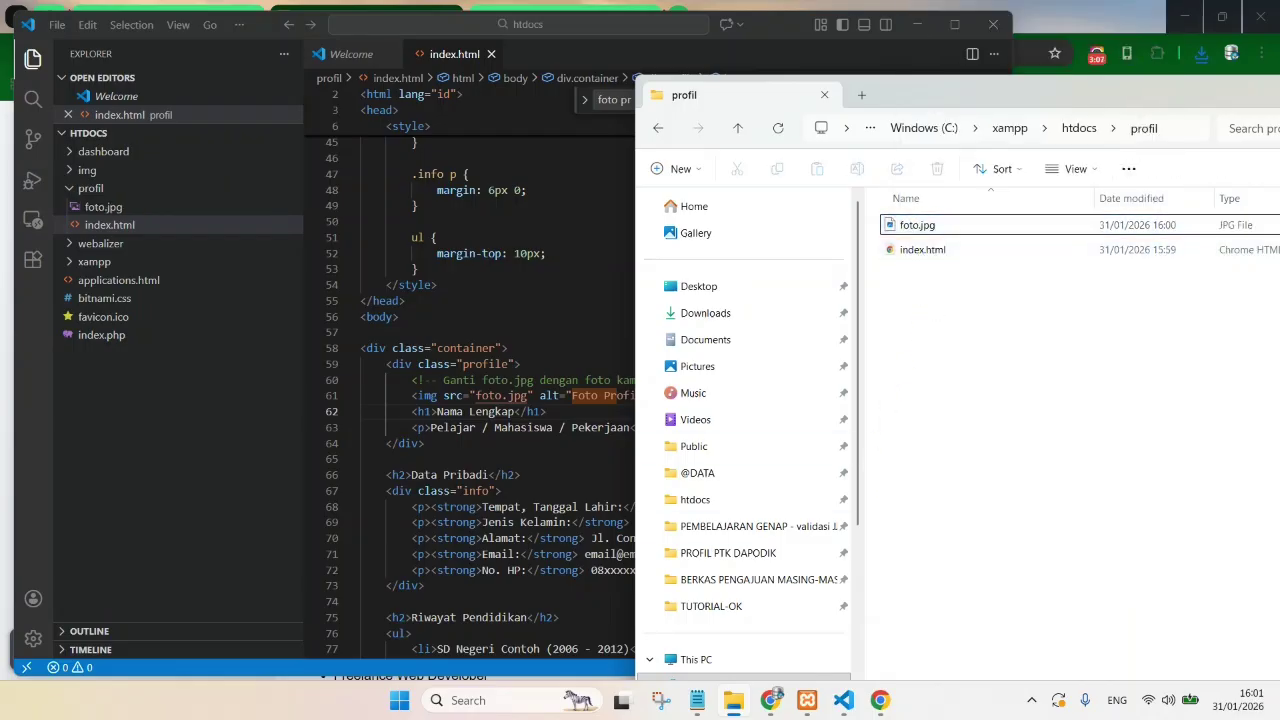
pyautogui.click(770, 700)
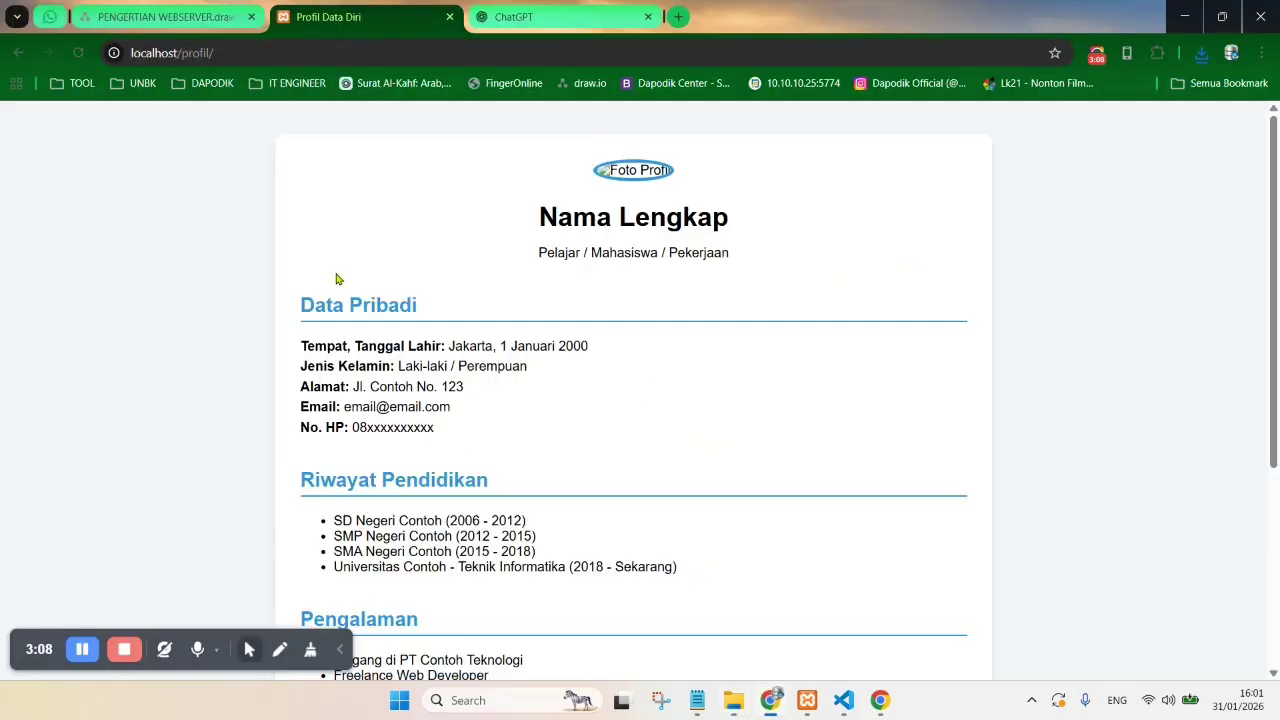
# - Reload localhost/profil and check the round foto.jpg portrait now shows above Nama Lengkap
pyautogui.click(78, 52)
pyautogui.scroll(-2, 760, 360)
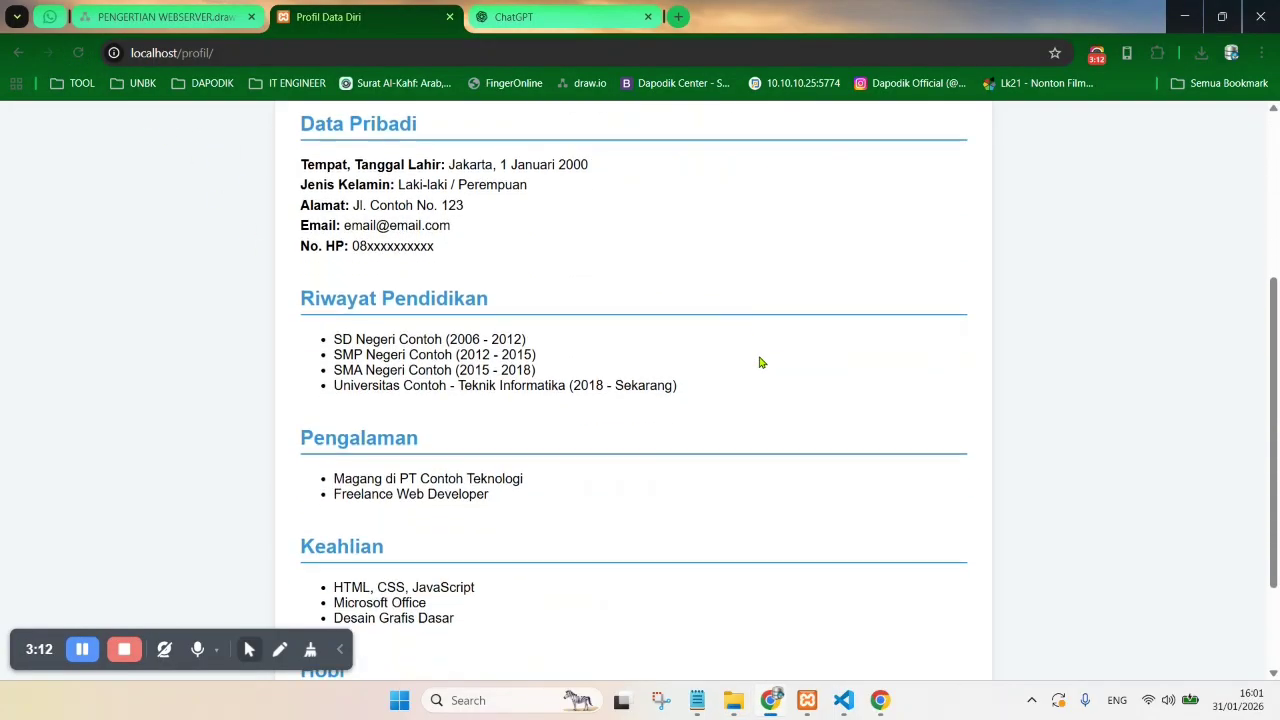
pyautogui.scroll(-1, 760, 362)
pyautogui.scroll(2, 545, 439)
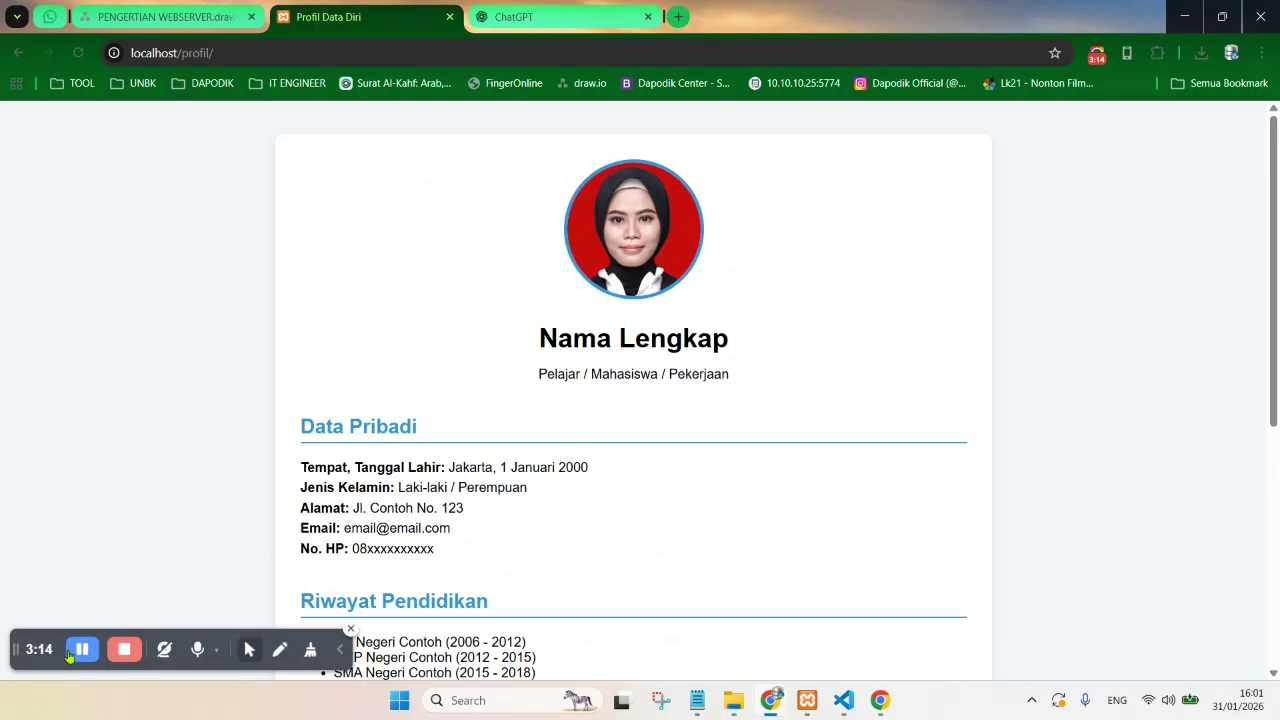
pyautogui.scroll(-1, 572, 429)
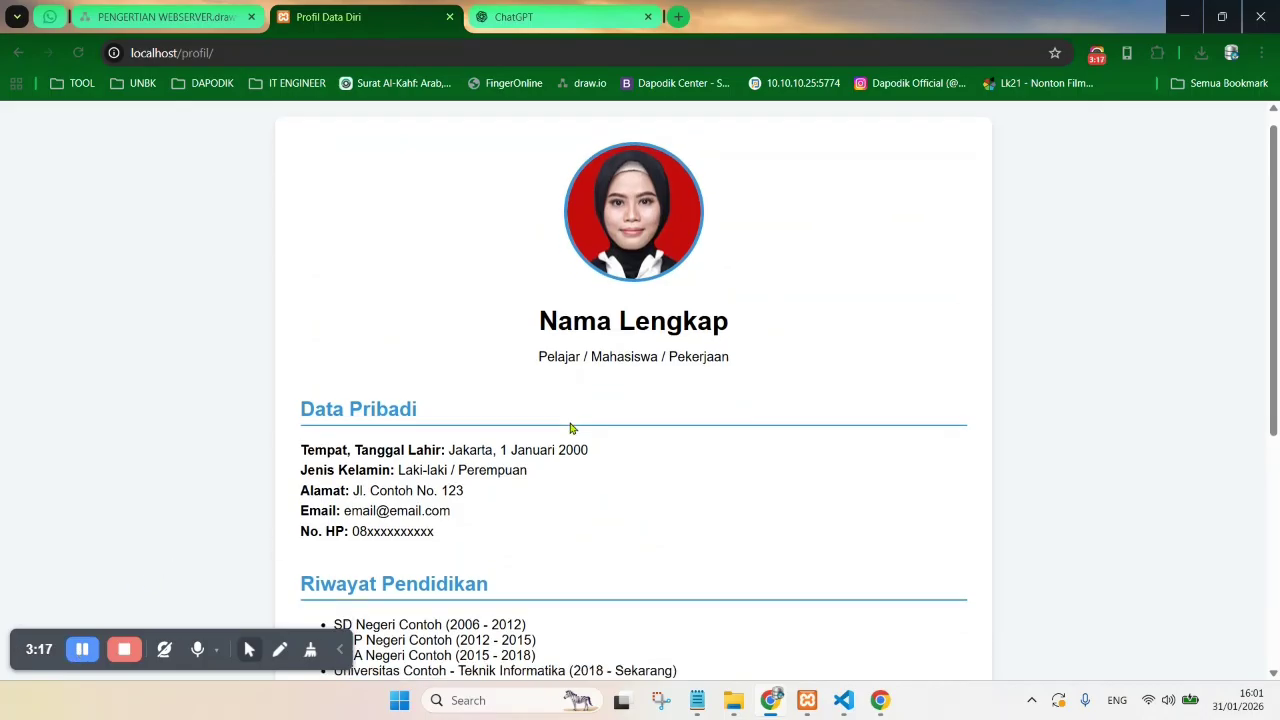
pyautogui.scroll(1, 572, 429)
pyautogui.moveTo(538, 340); pyautogui.dragTo(740, 343)
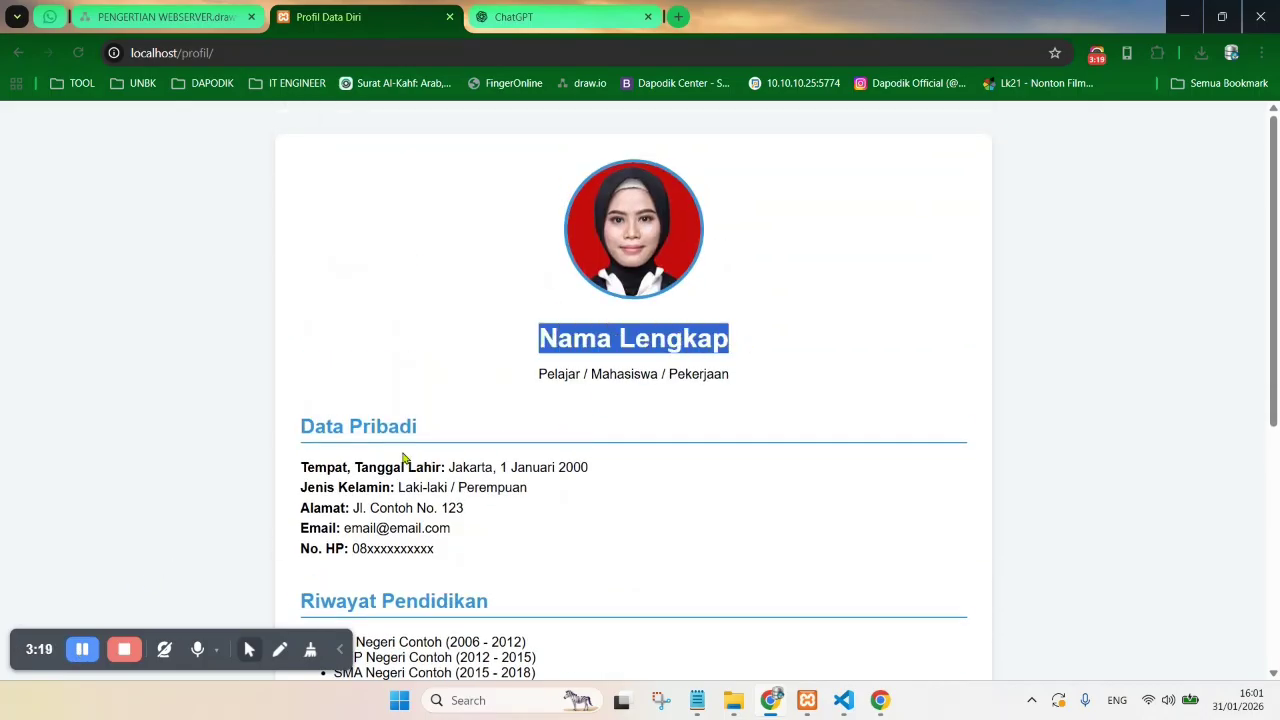
pyautogui.scroll(-4, 420, 478)
pyautogui.scroll(6, 390, 488)
pyautogui.click(695, 340)
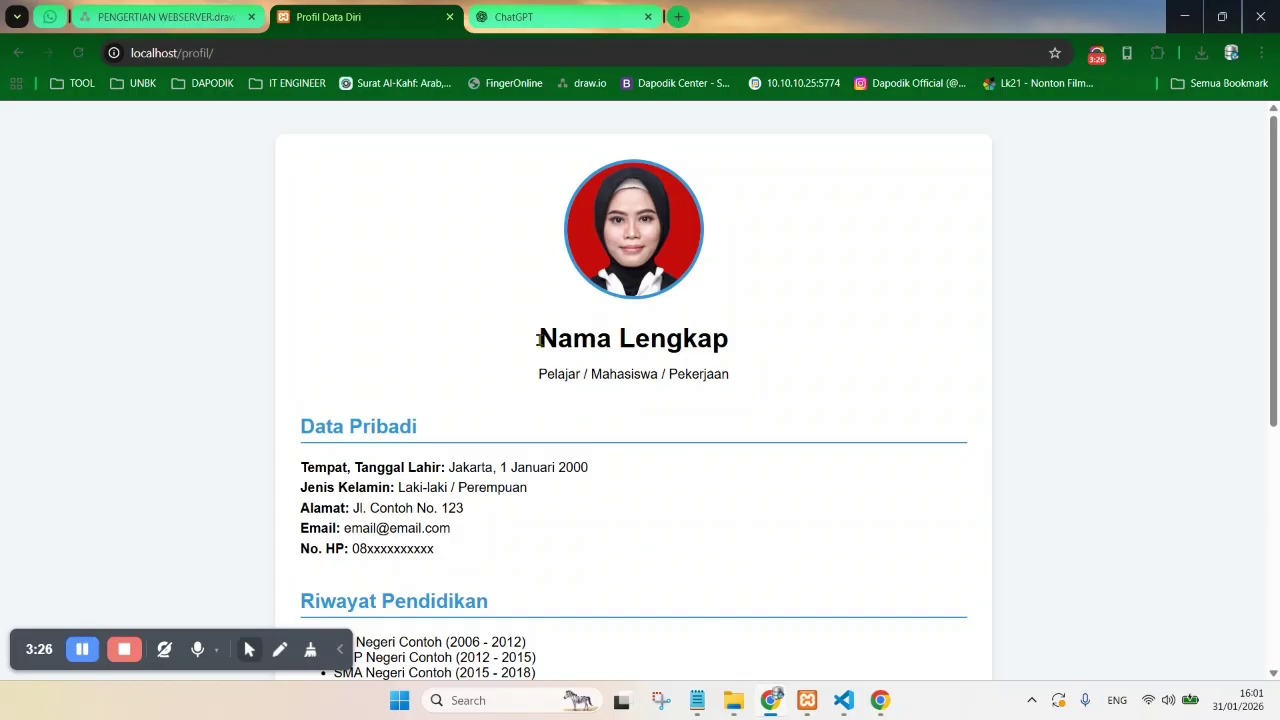
pyautogui.moveTo(538, 340); pyautogui.dragTo(731, 362)
pyautogui.click(658, 372)
pyautogui.moveTo(845, 700)
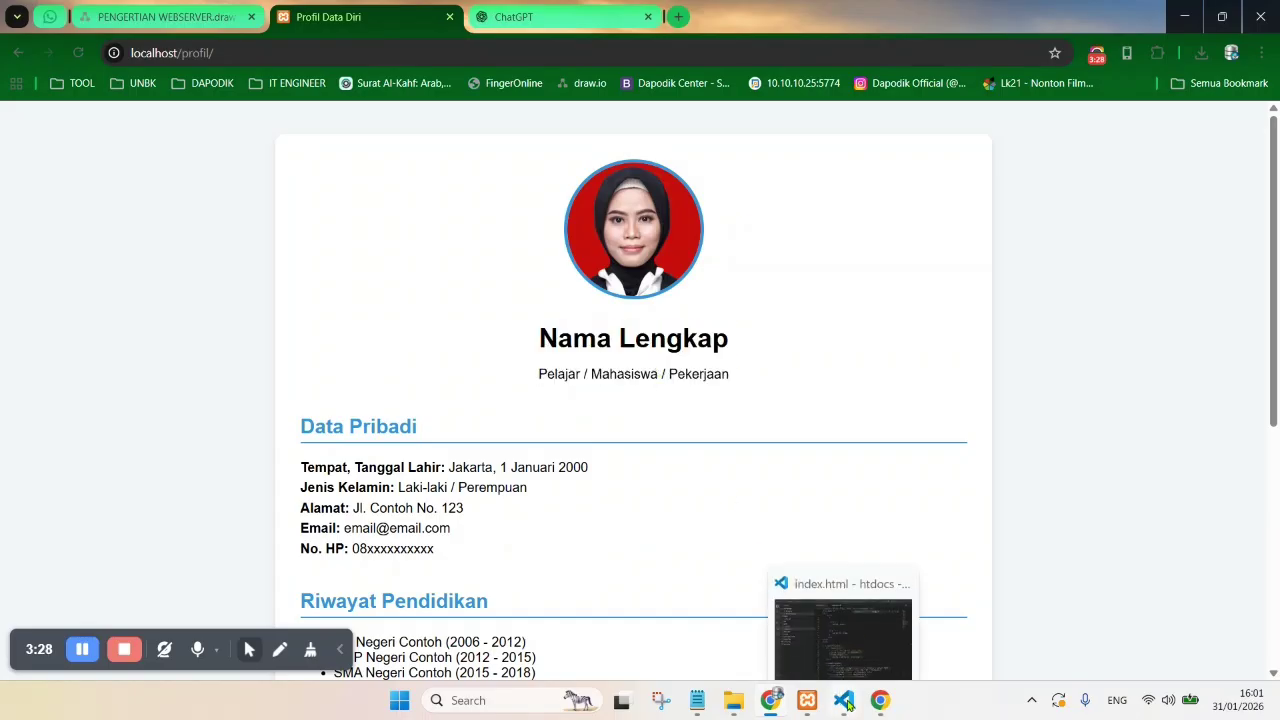
pyautogui.click(811, 642)
pyautogui.scroll(6, 516, 285)
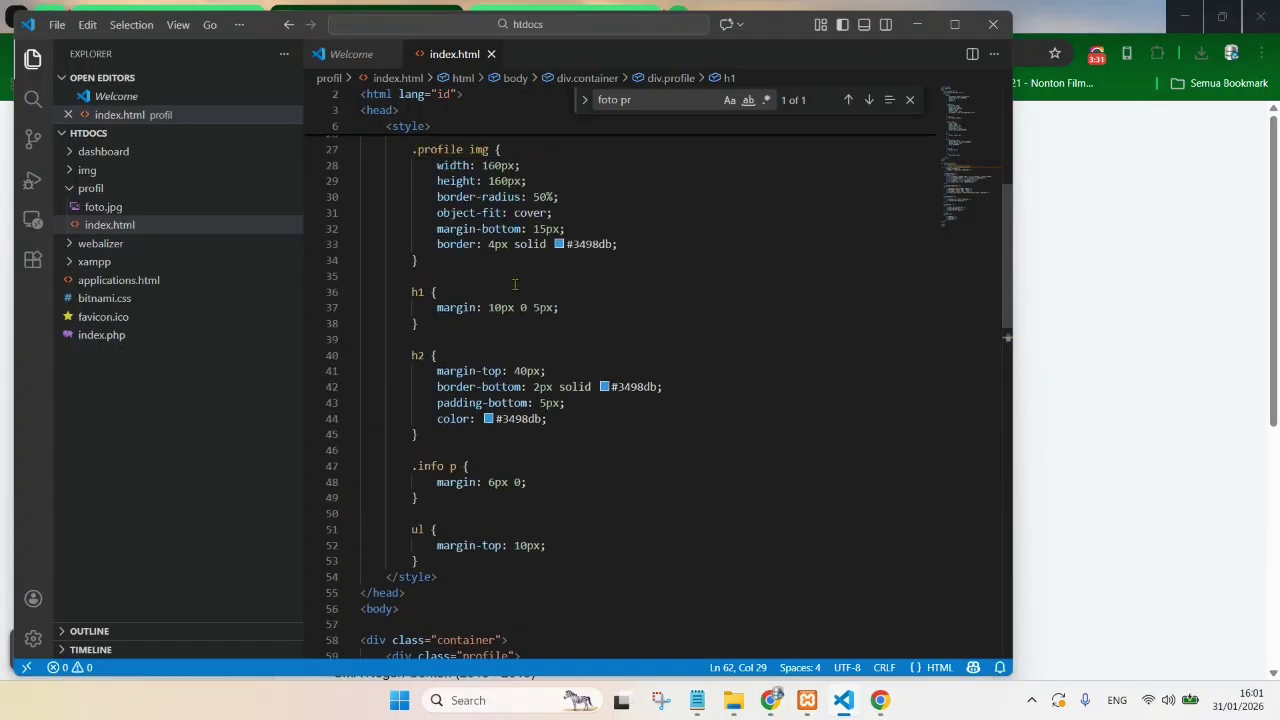
pyautogui.scroll(-12, 516, 285)
pyautogui.scroll(1, 515, 283)
pyautogui.click(538, 280)
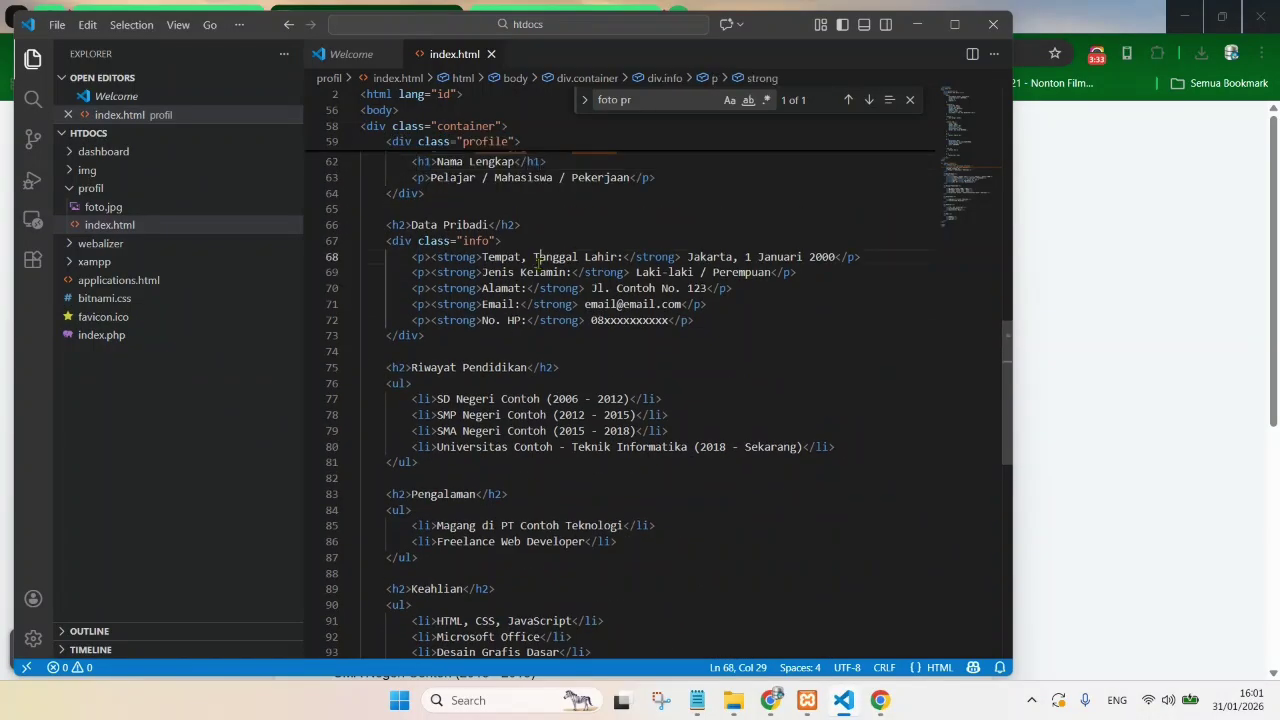
pyautogui.scroll(2, 538, 280)
pyautogui.click(600, 276)
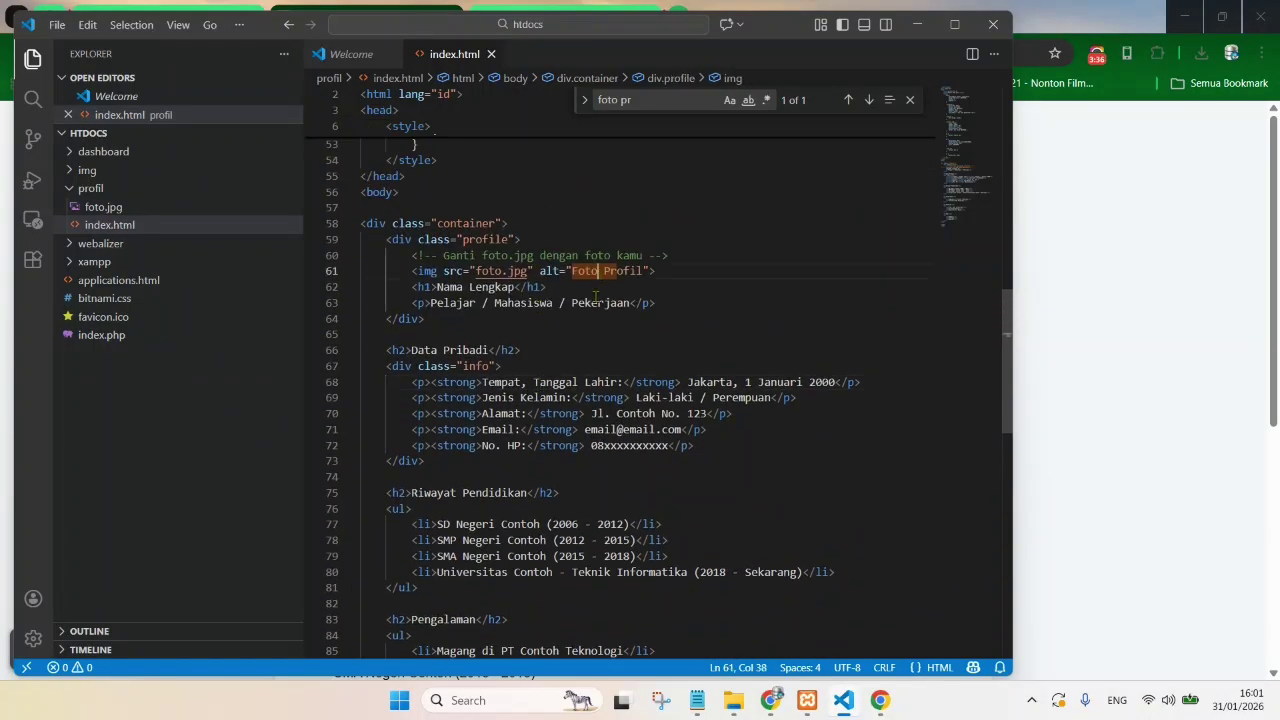
pyautogui.click(771, 700)
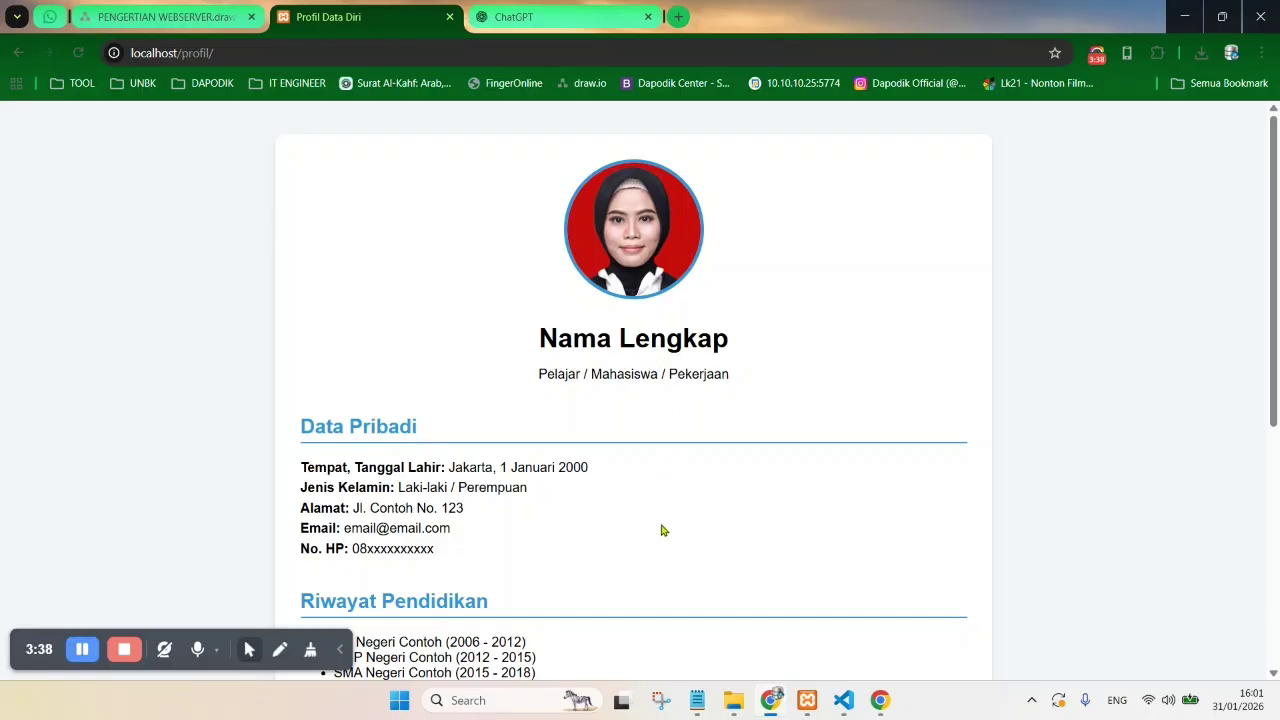
pyautogui.click(843, 700)
pyautogui.scroll(-3, 566, 375)
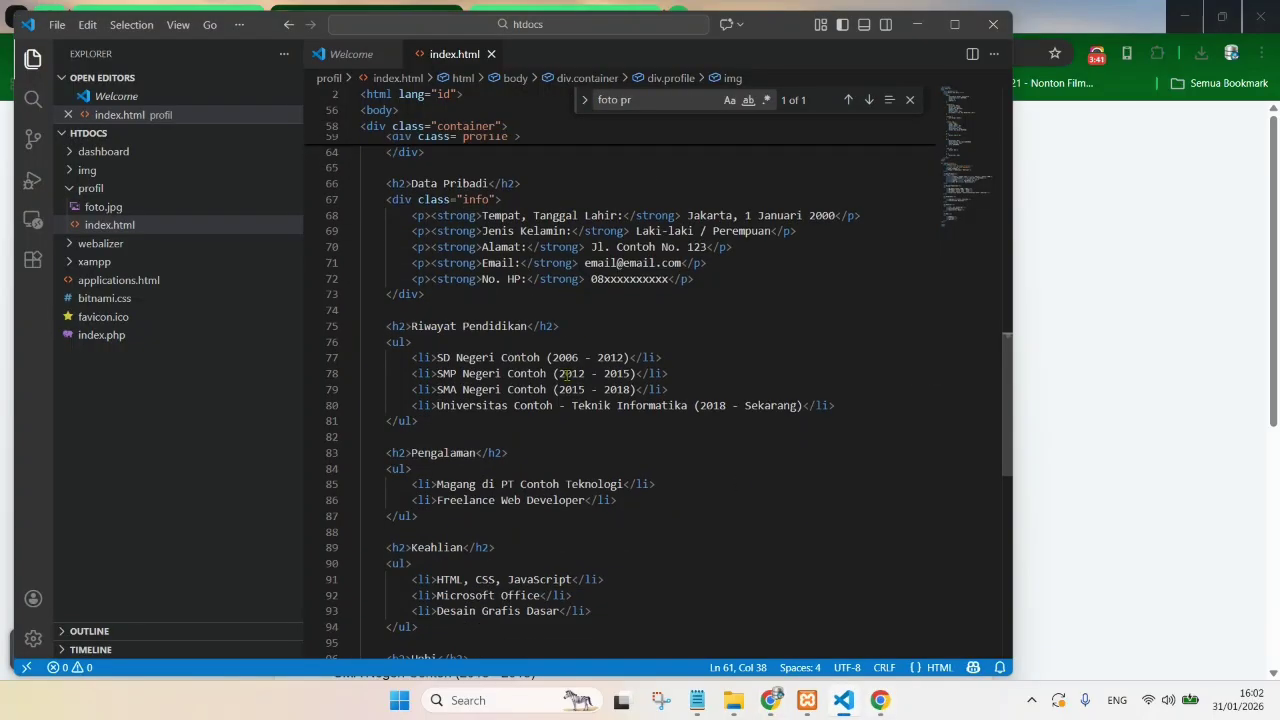
pyautogui.scroll(5, 566, 375)
pyautogui.scroll(6, 566, 375)
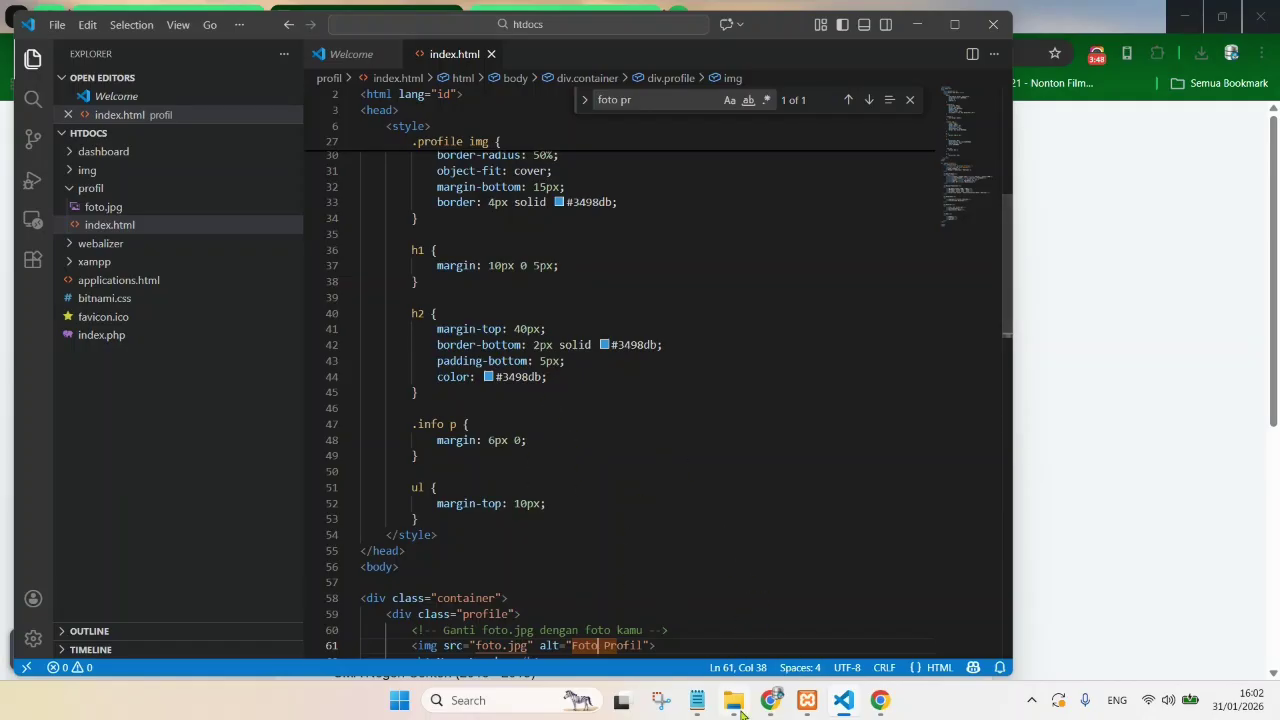
pyautogui.scroll(6, 646, 444)
pyautogui.scroll(-8, 647, 444)
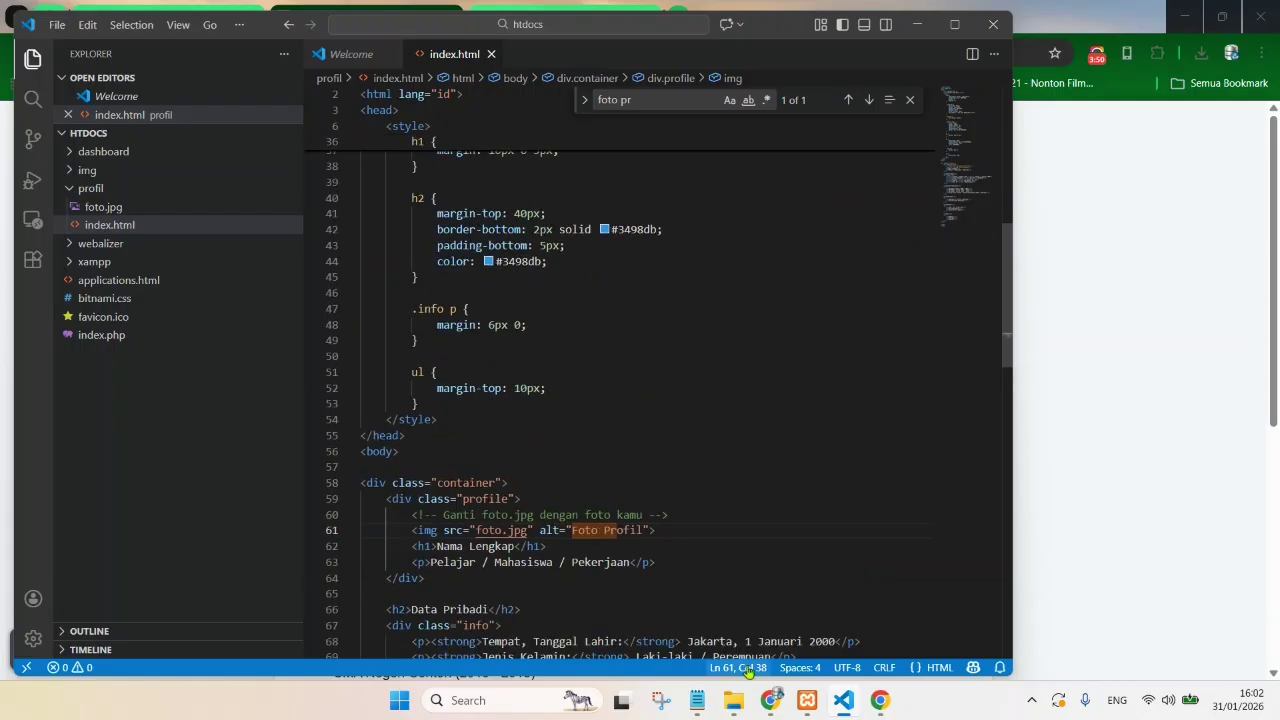
pyautogui.click(771, 700)
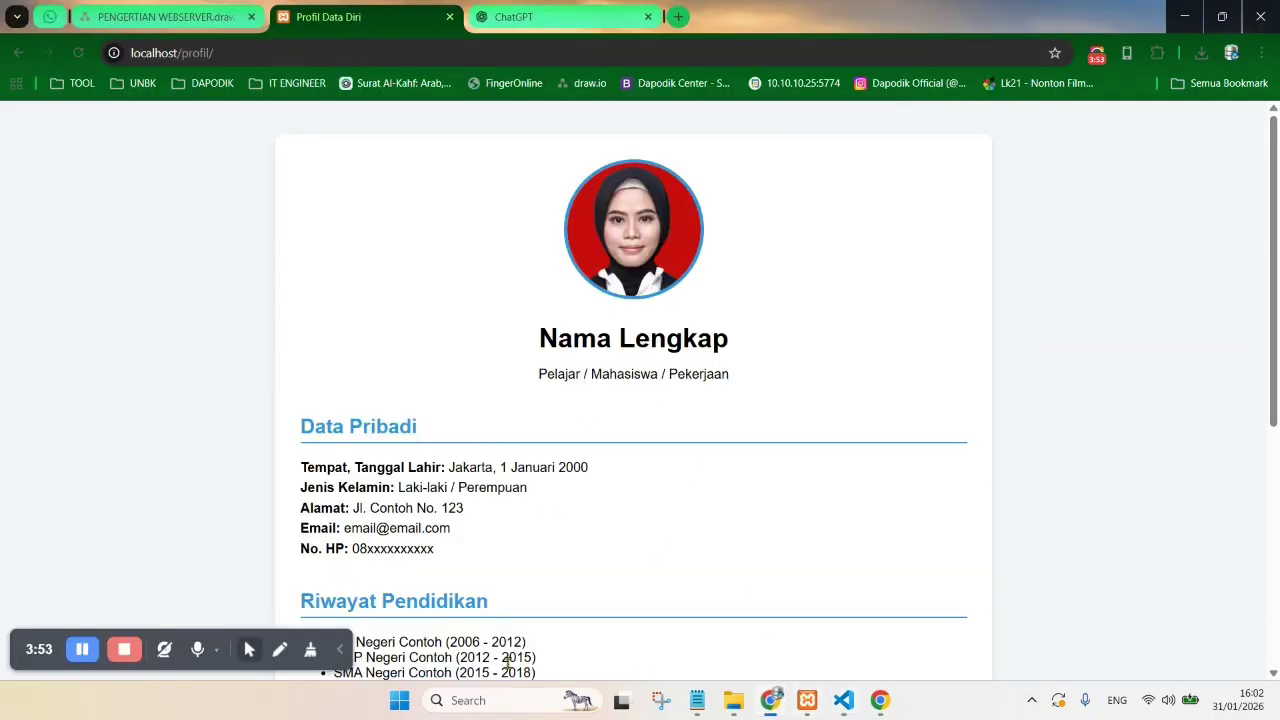
# - Replace the Nama Lengkap placeholder in the h1 heading with the owner's full name
pyautogui.click(843, 700)
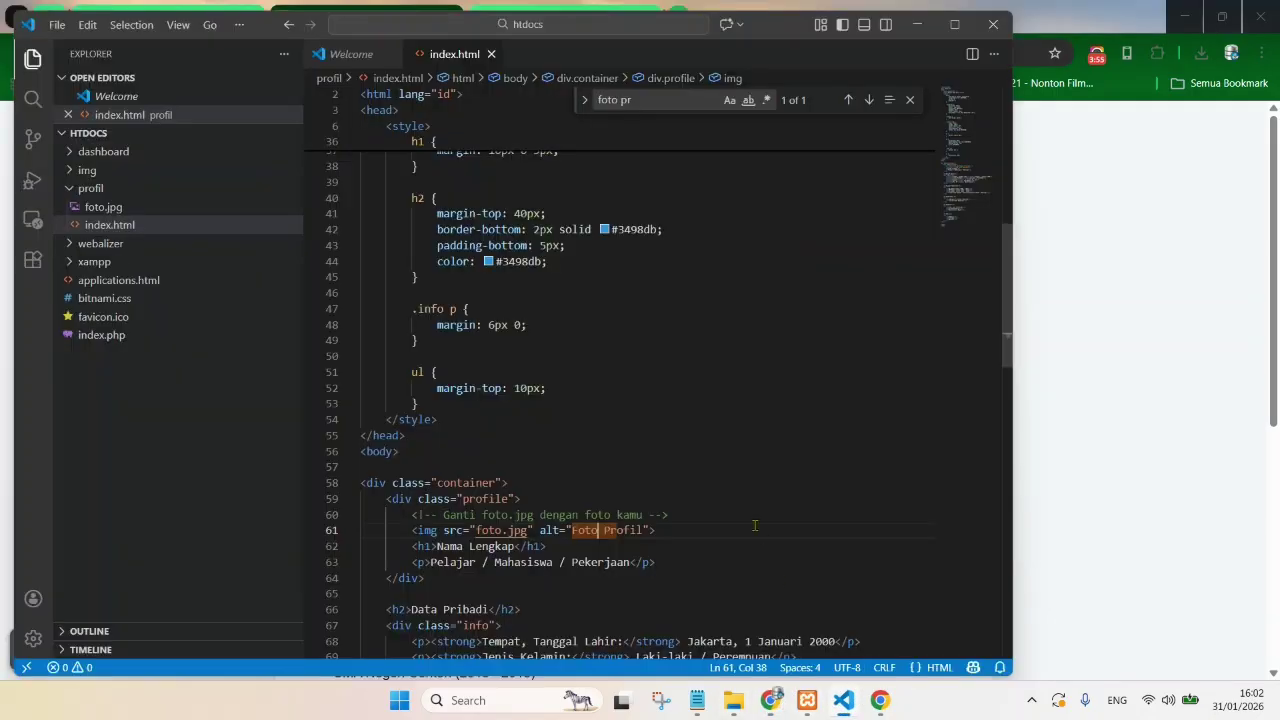
pyautogui.press('BackSpace')
pyautogui.press('BackSpace')
pyautogui.press('BackSpace')
pyautogui.press('BackSpace')
pyautogui.press('BackSpace')
pyautogui.press('BackSpace')
pyautogui.press('BackSpace')
pyautogui.write('nama leng')
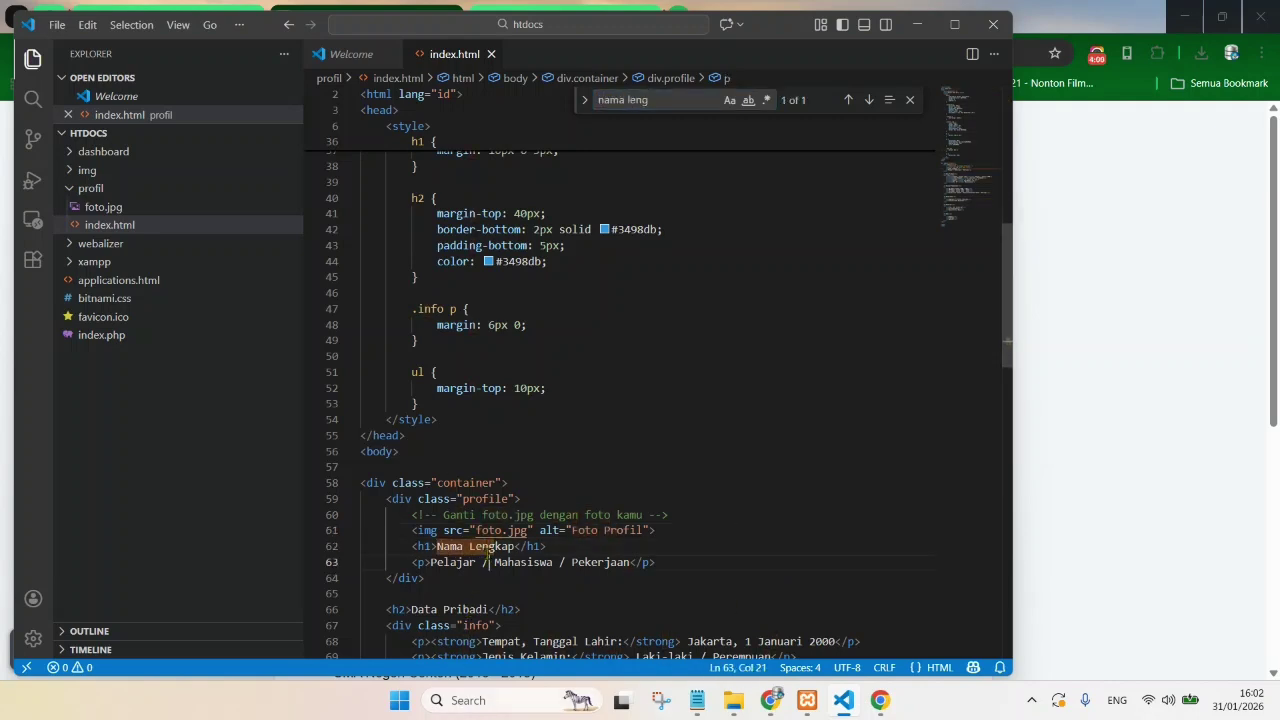
pyautogui.doubleClick(489, 547)
pyautogui.press('BackSpace')
pyautogui.press('BackSpace')
pyautogui.press('BackSpace')
pyautogui.press('BackSpace')
pyautogui.press('BackSpace')
pyautogui.press('BackSpace')
pyautogui.write('Moch M')
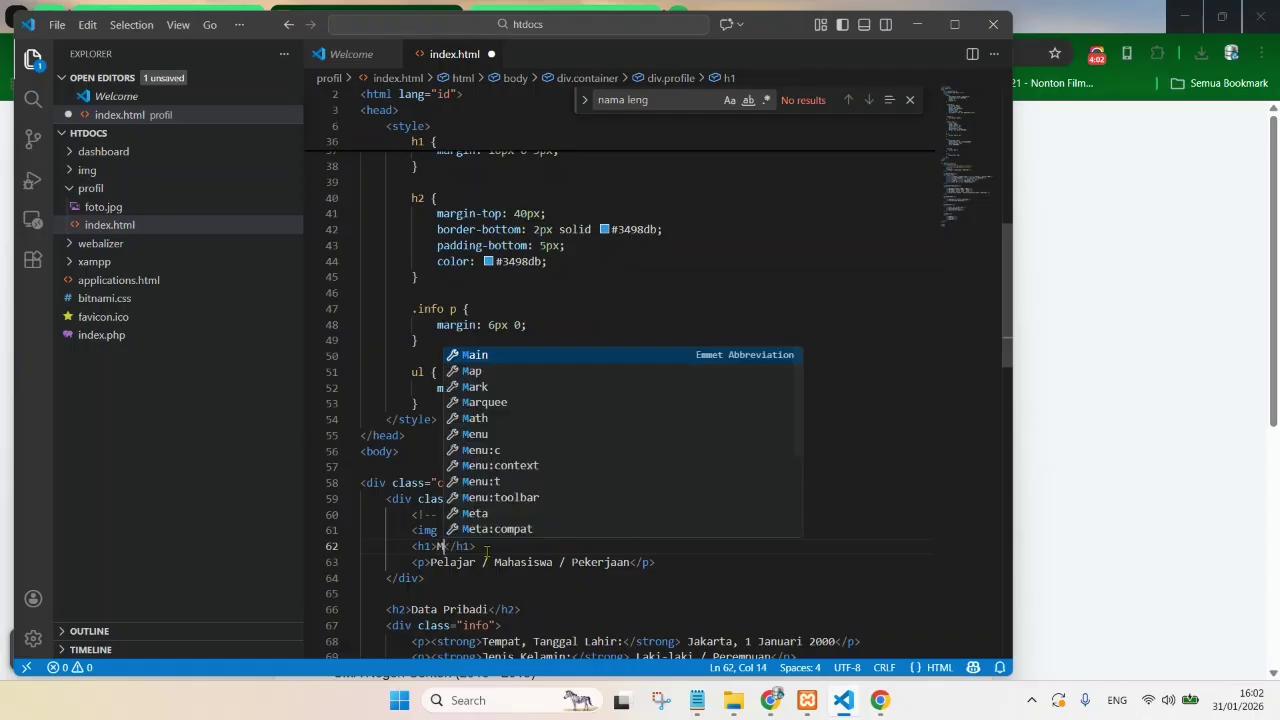
pyautogui.write('. Fauzi')
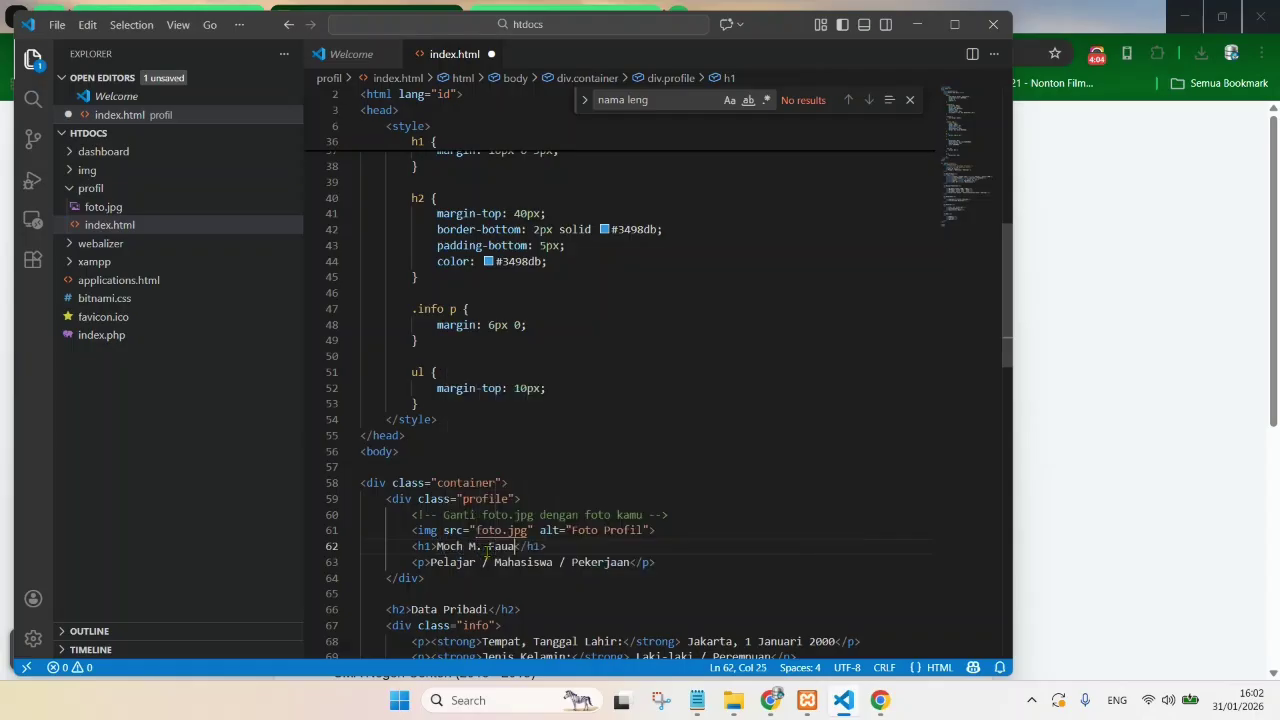
pyautogui.scroll(-2, 487, 550)
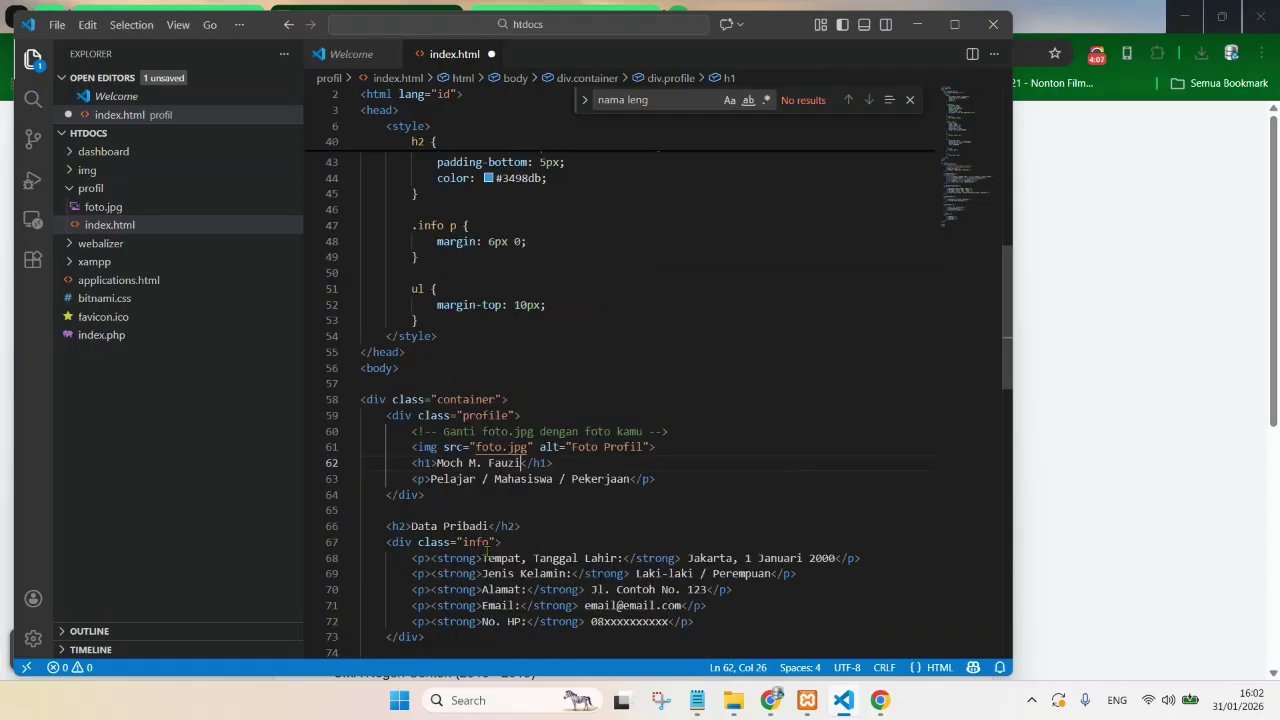
pyautogui.doubleClick(503, 557)
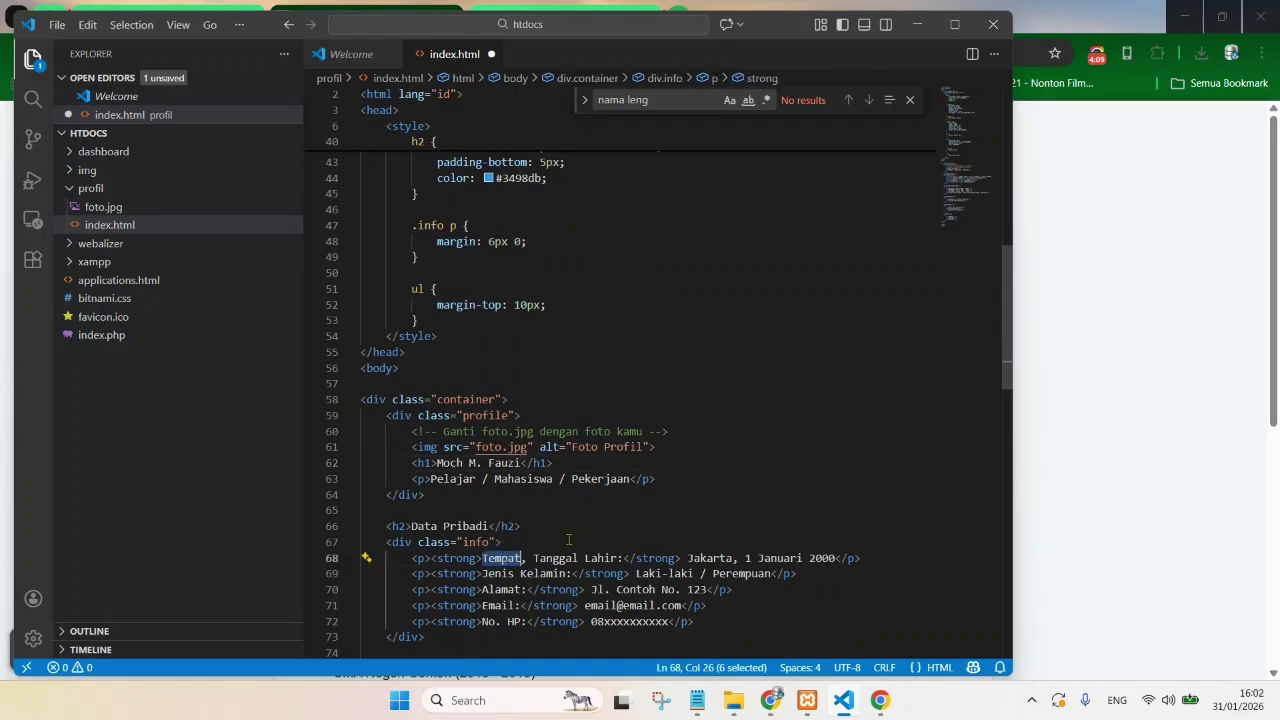
pyautogui.click(590, 517)
# - Save index.html and reload localhost/profil to confirm the new name in the heading
pyautogui.hotkey('ctrl', 's')
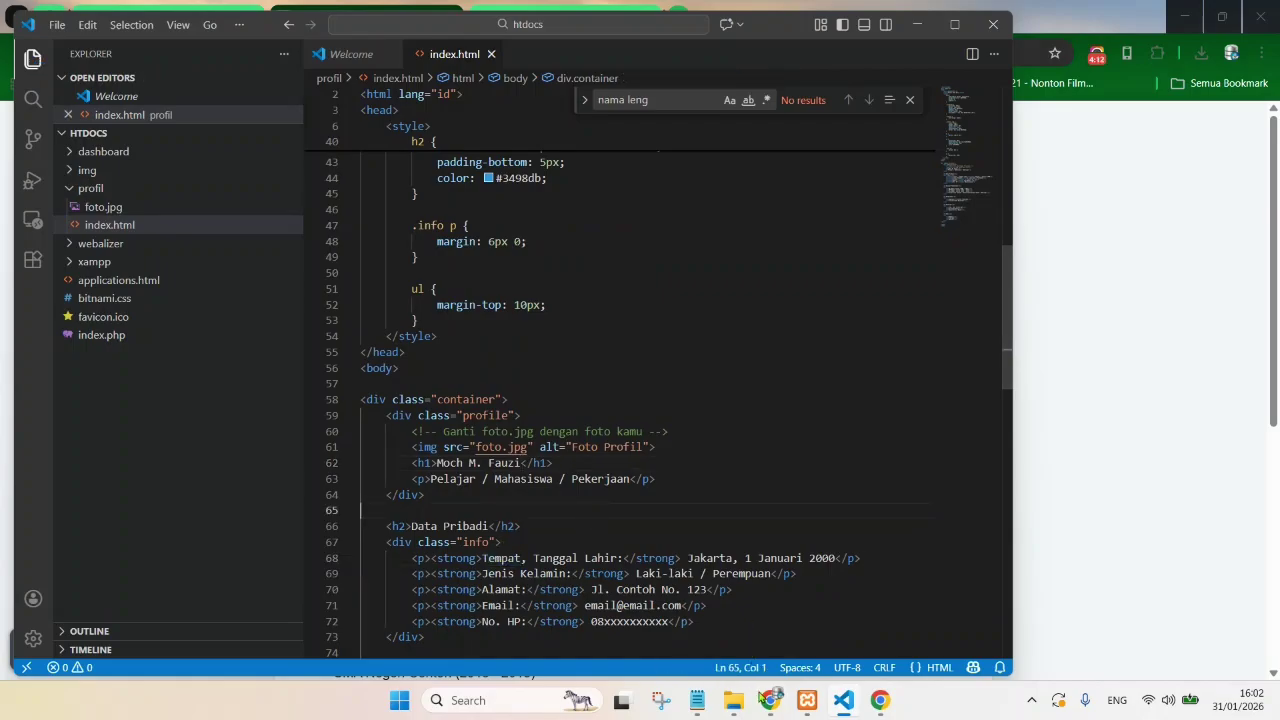
pyautogui.hotkey('alt', 'Tab')
pyautogui.click(78, 52)
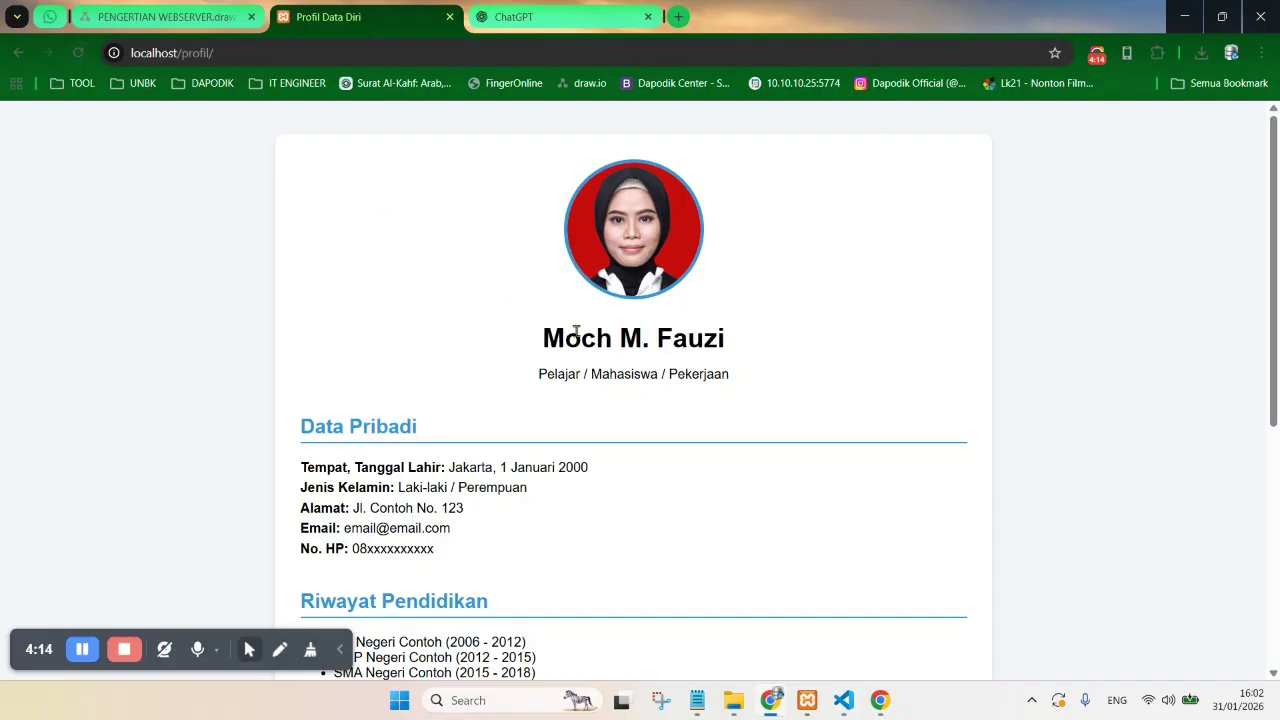
pyautogui.moveTo(590, 336); pyautogui.dragTo(720, 340)
pyautogui.click(757, 362)
pyautogui.scroll(-2, 594, 403)
pyautogui.scroll(1, 596, 330)
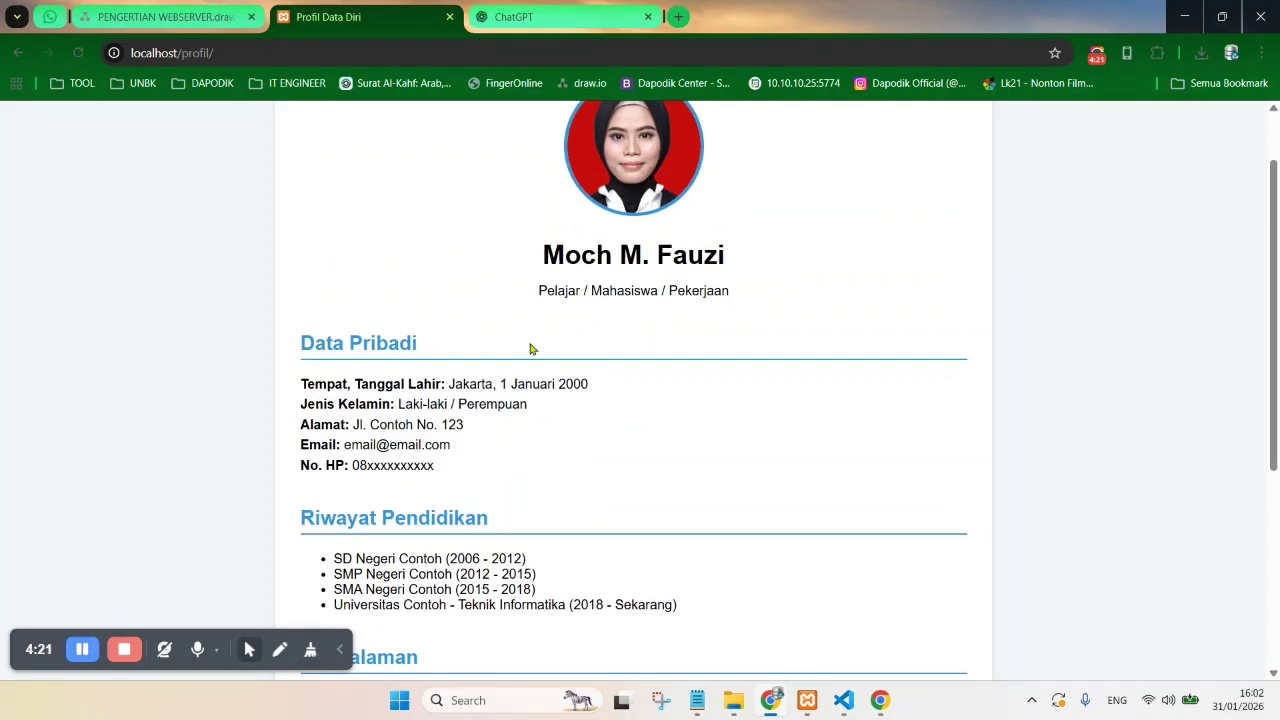
pyautogui.scroll(-2, 531, 348)
pyautogui.scroll(3, 529, 491)
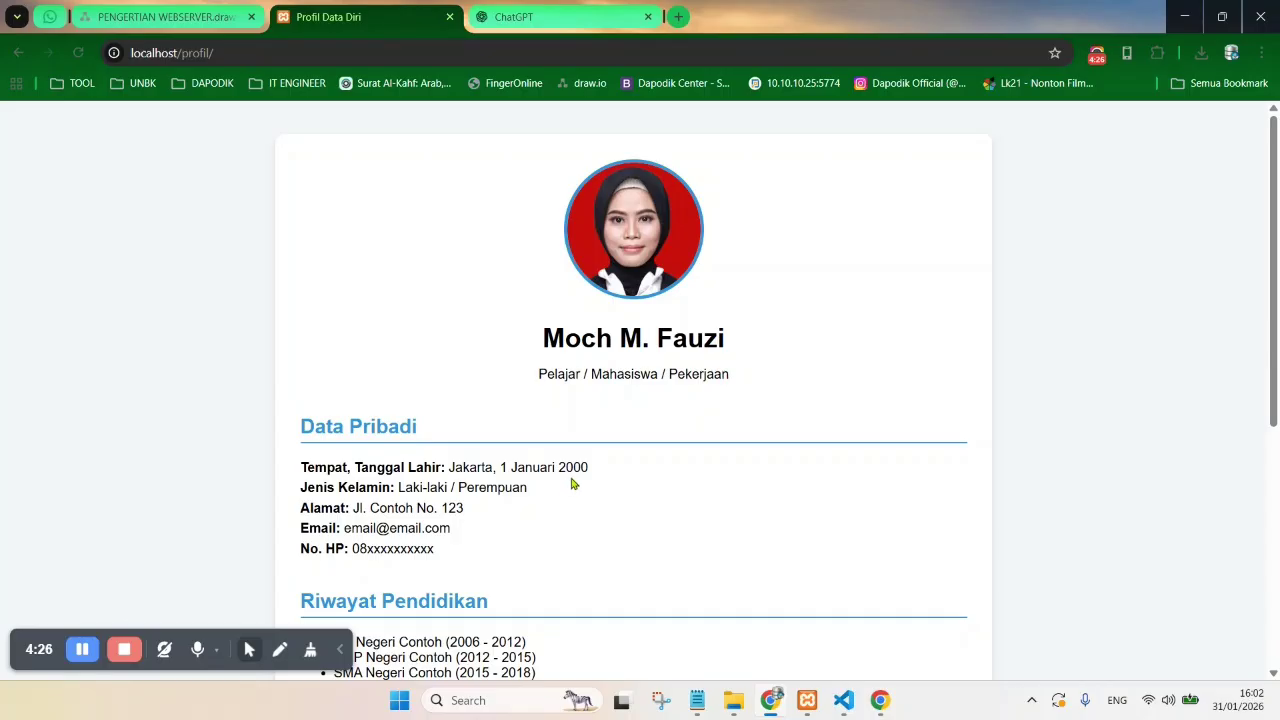
pyautogui.scroll(-2, 572, 484)
pyautogui.scroll(3, 572, 484)
# - Ask ChatGPT how to change the background colour and copy its pastel green #e8f5e9 rule
pyautogui.click(541, 18)
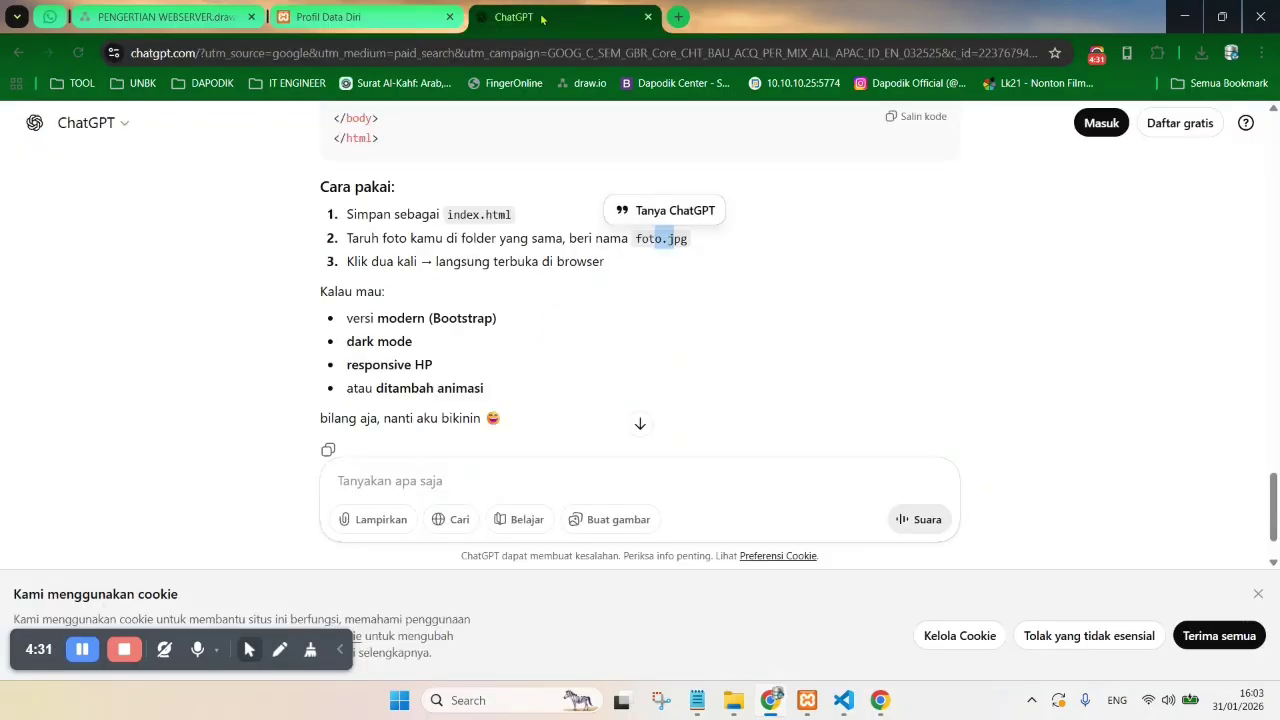
pyautogui.click(443, 470)
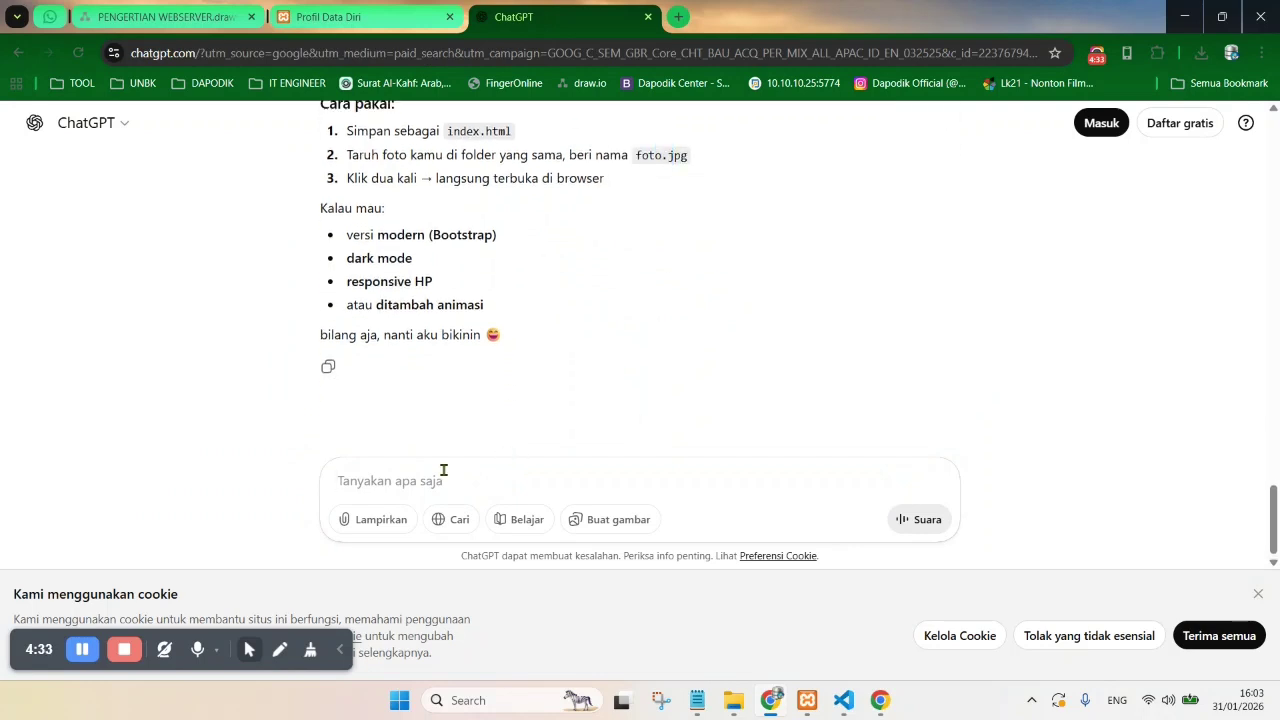
pyautogui.write('ubah back')
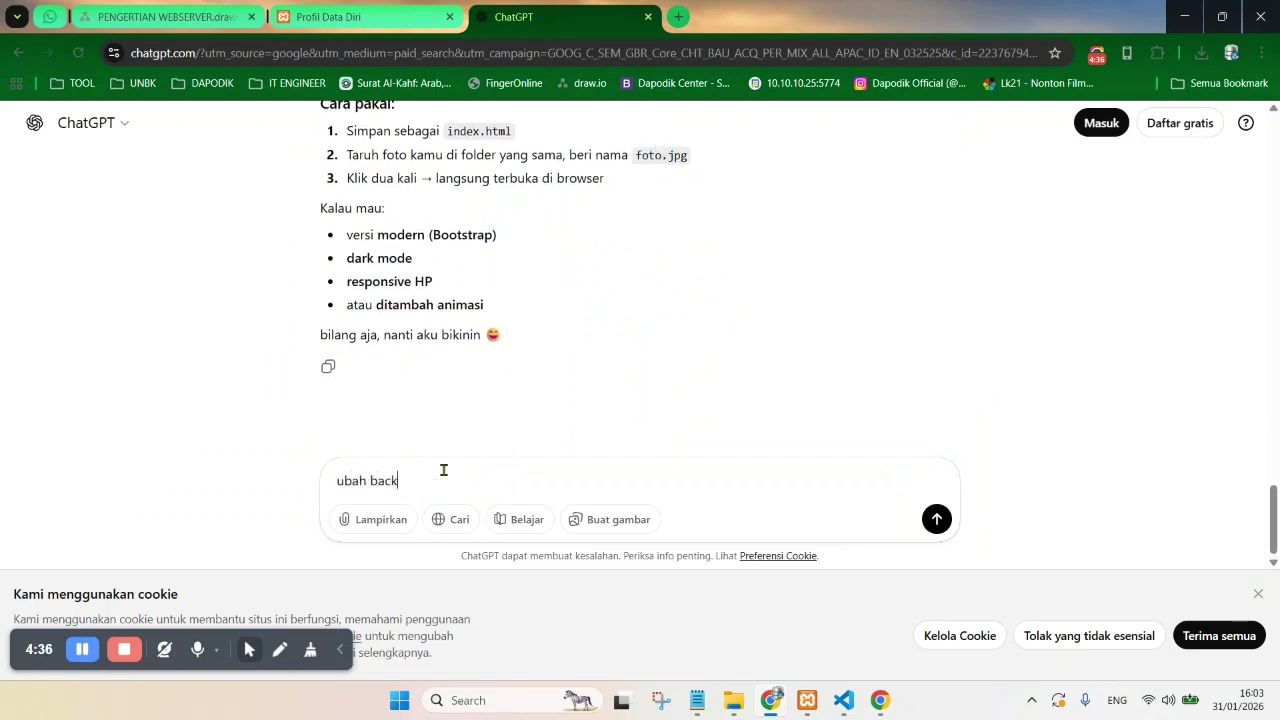
pyautogui.write('ground warna')
pyautogui.press('Return')
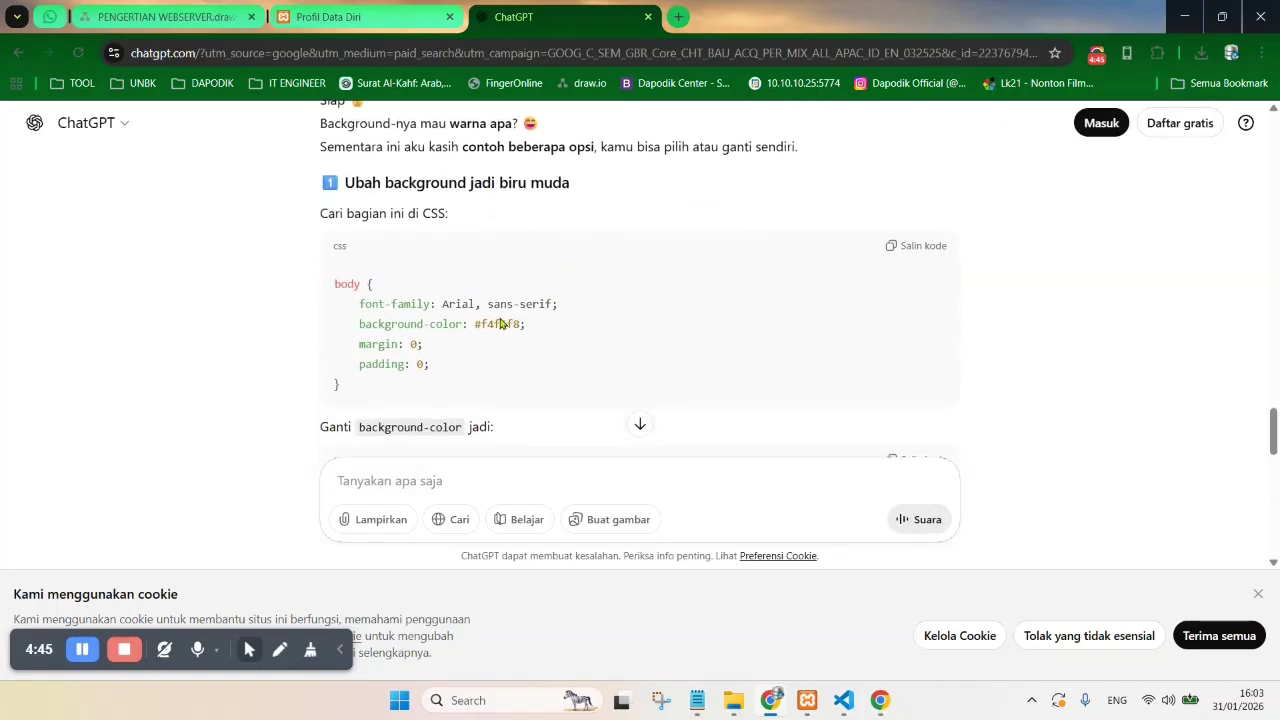
pyautogui.scroll(-2, 510, 325)
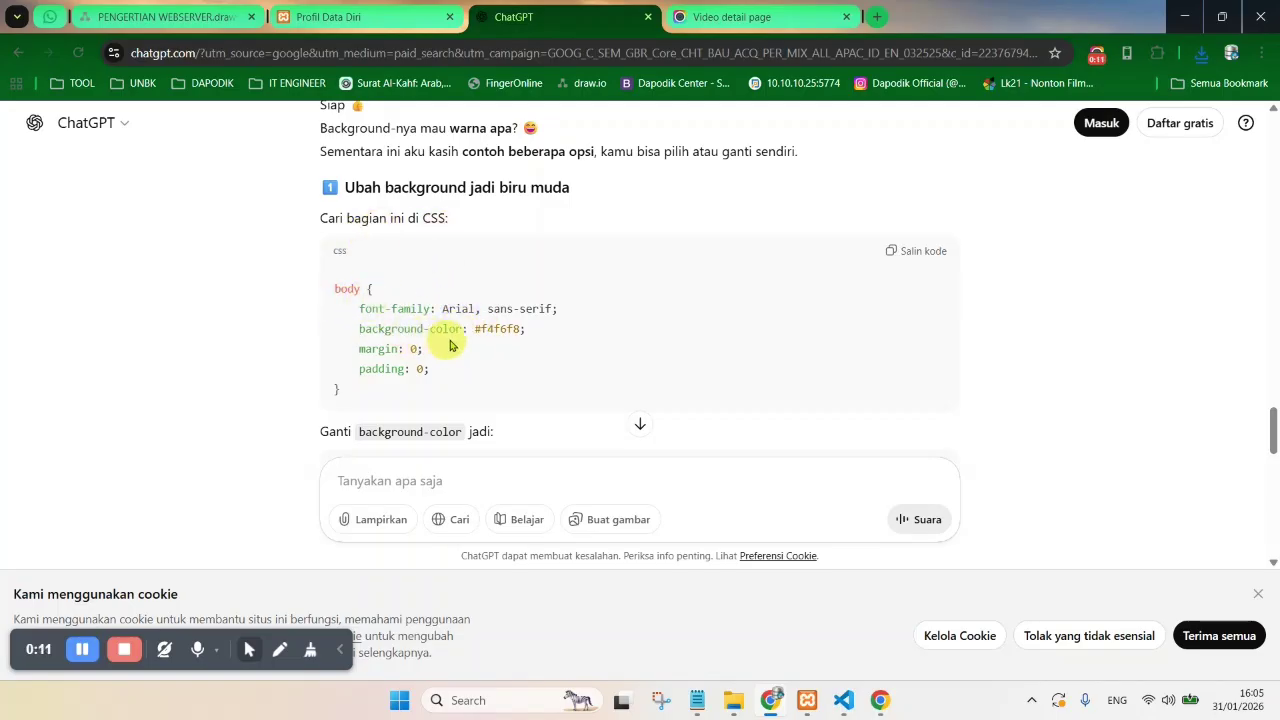
pyautogui.scroll(-1, 495, 360)
pyautogui.scroll(-3, 449, 370)
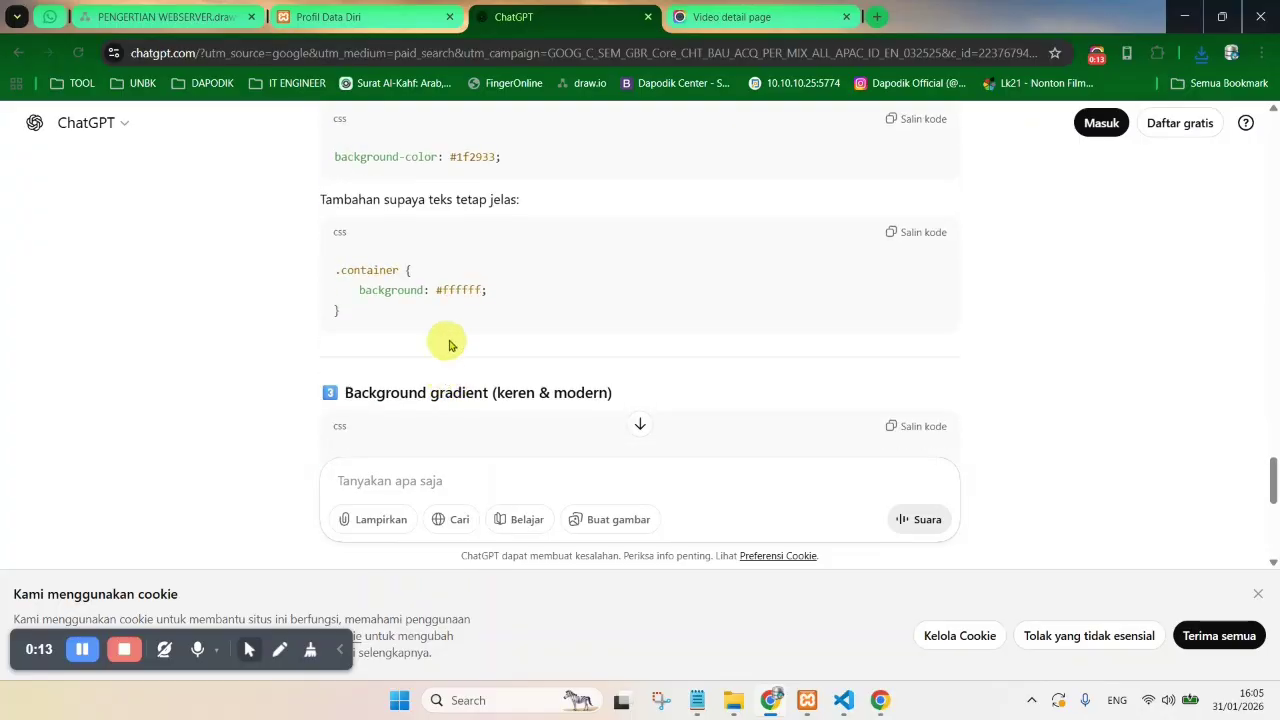
pyautogui.scroll(-3, 500, 343)
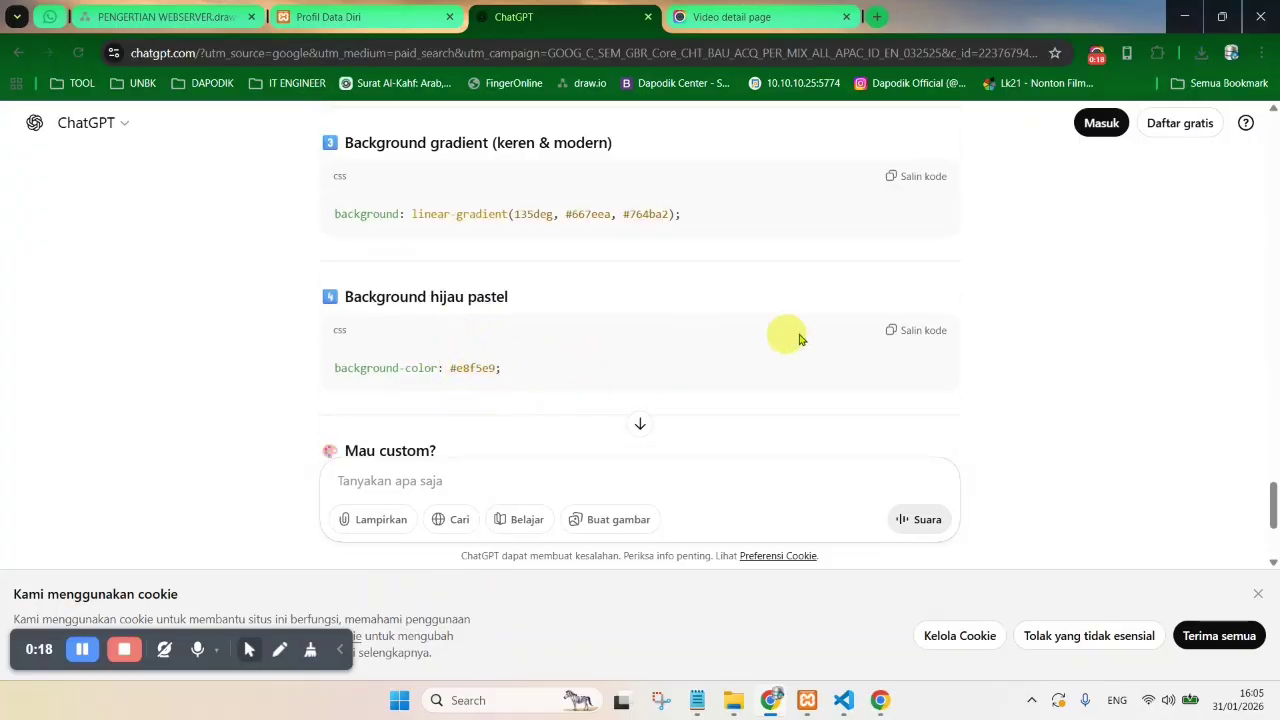
pyautogui.click(916, 331)
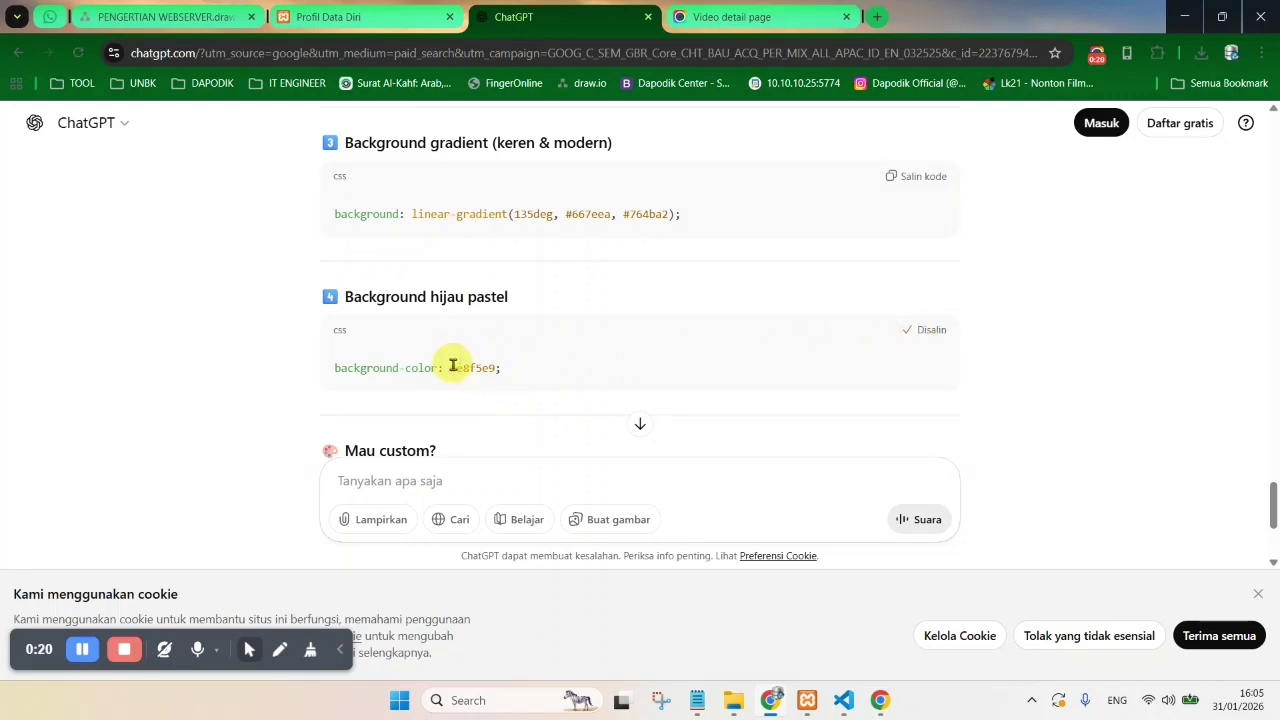
pyautogui.scroll(3, 452, 365)
# - Replace the body's #f4f6f8 background-color line with the pasted #e8f5e9 rule and save
pyautogui.click(844, 700)
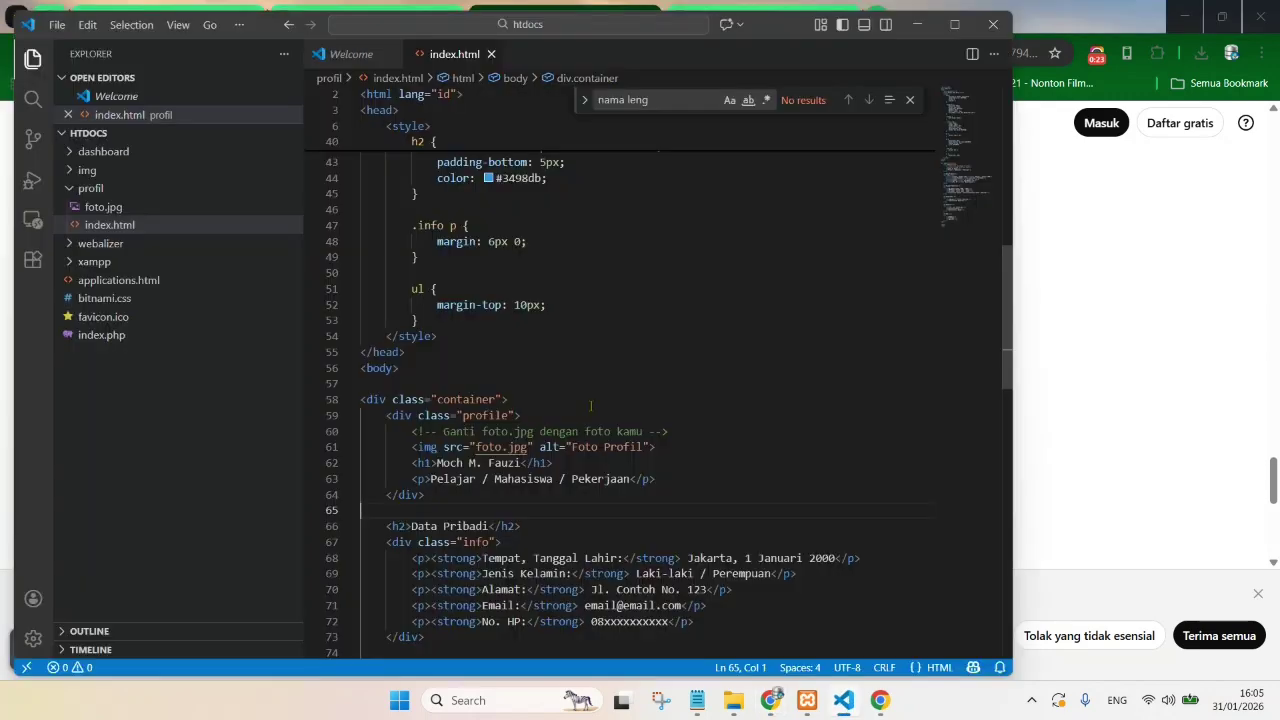
pyautogui.click(455, 305)
pyautogui.scroll(10, 456, 306)
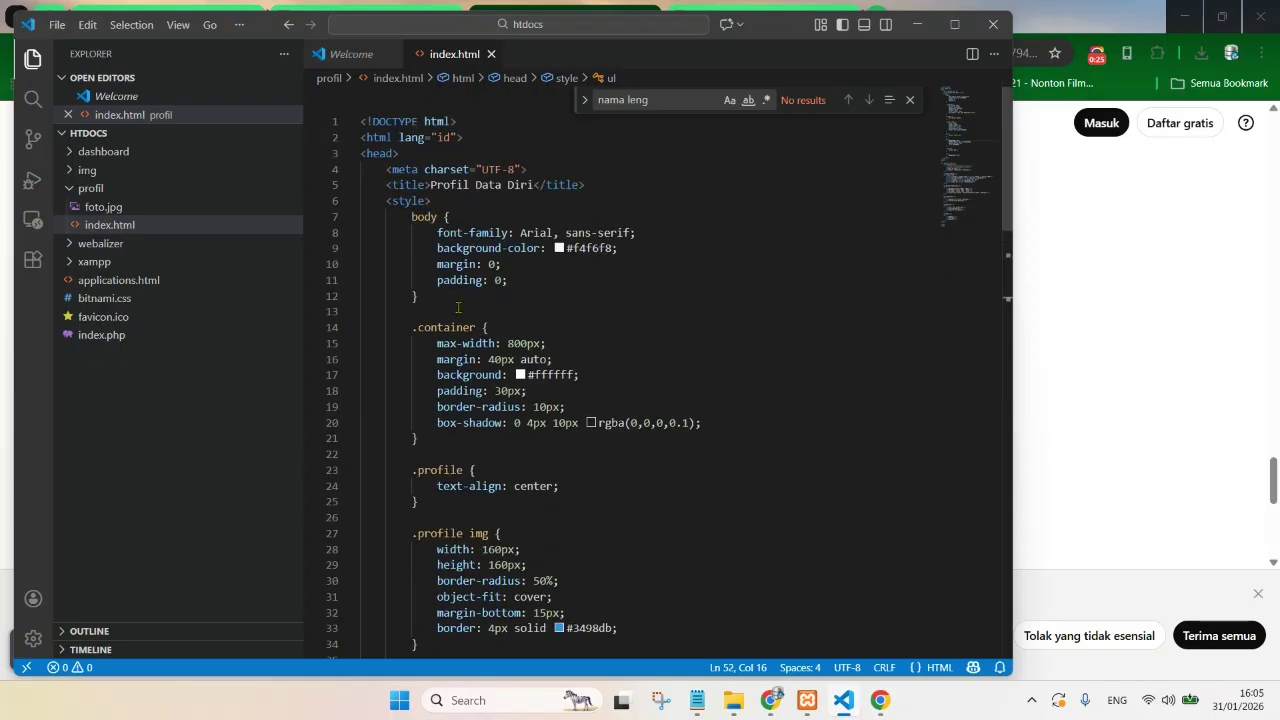
pyautogui.tripleClick(487, 248)
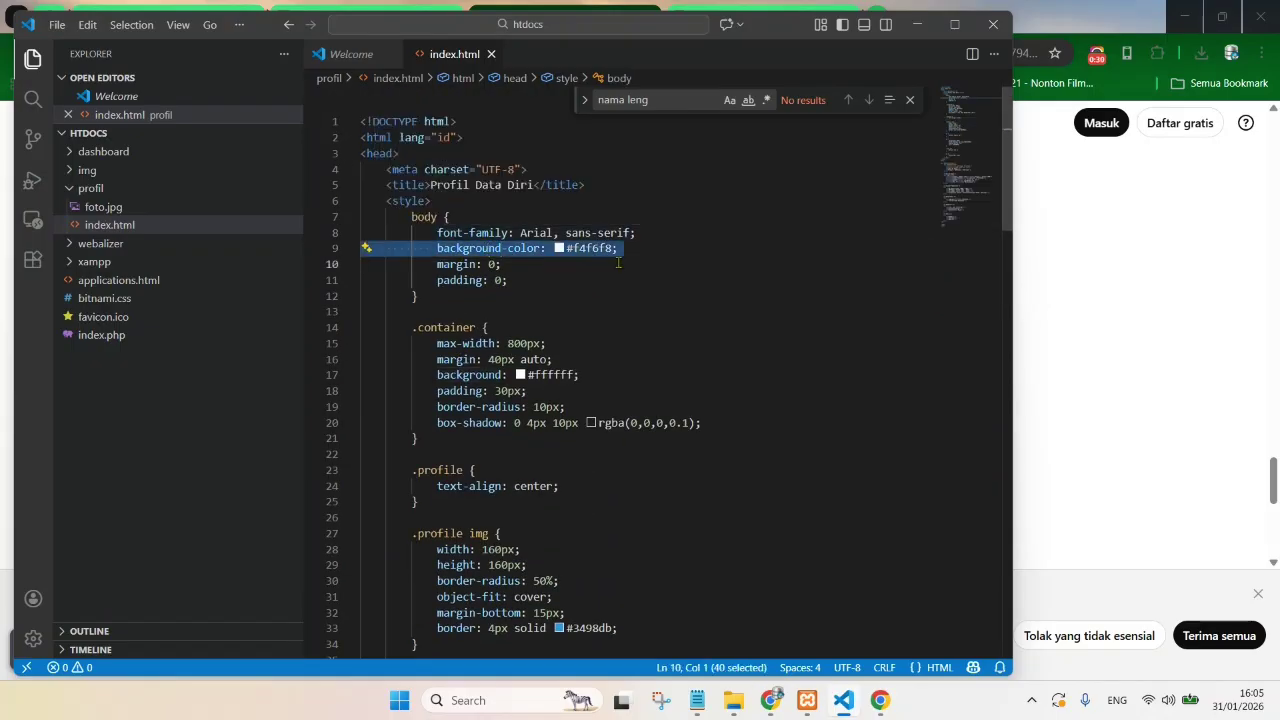
pyautogui.press('BackSpace')
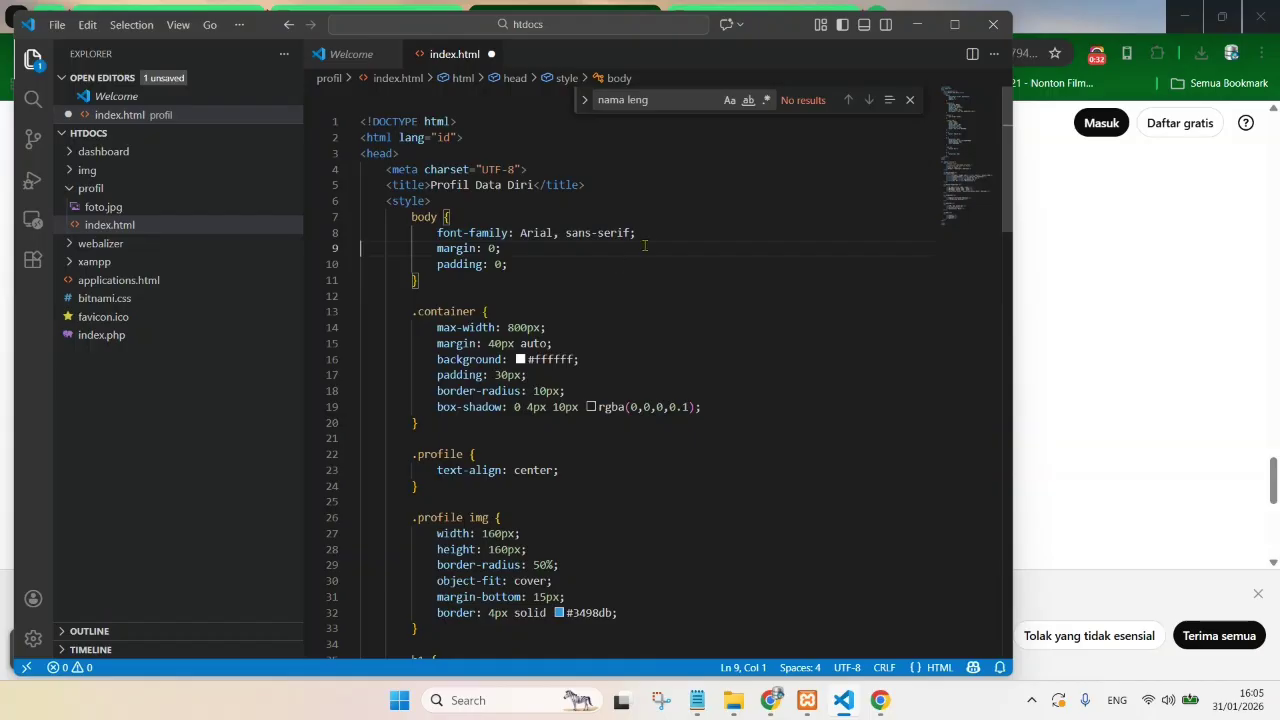
pyautogui.click(645, 245)
pyautogui.press('Return')
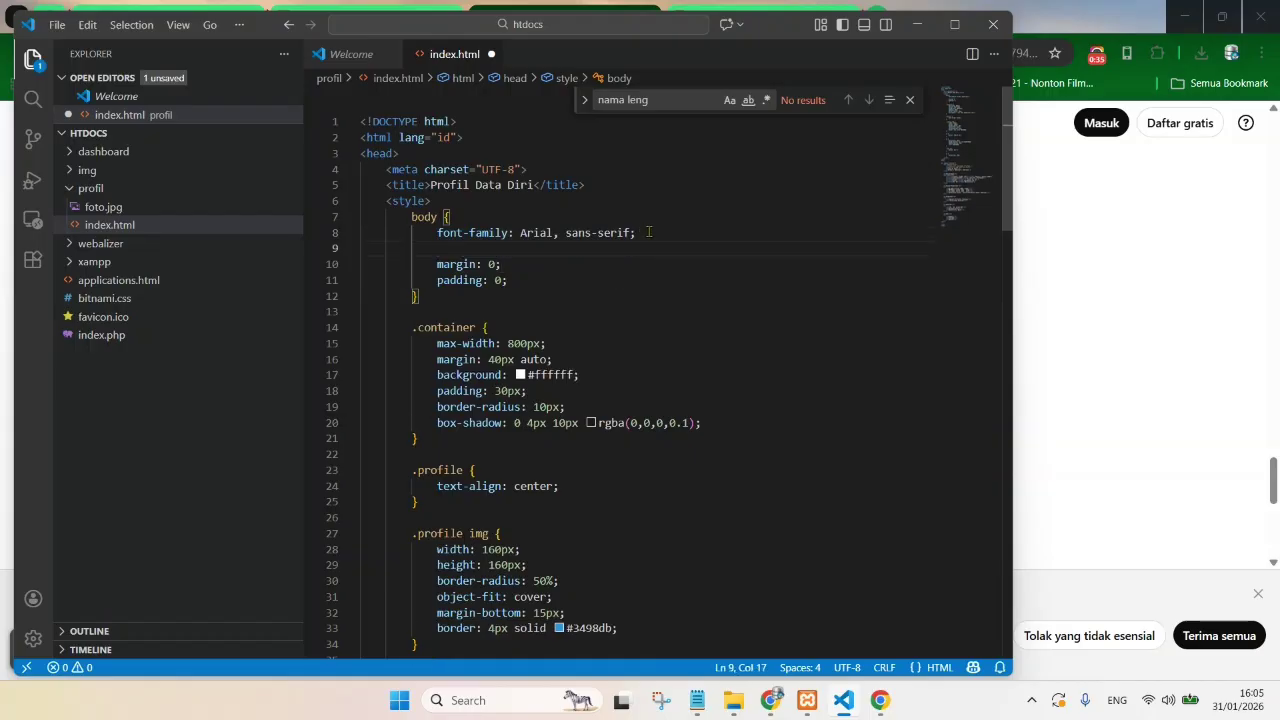
pyautogui.write('background-color: #e8f5e9;')
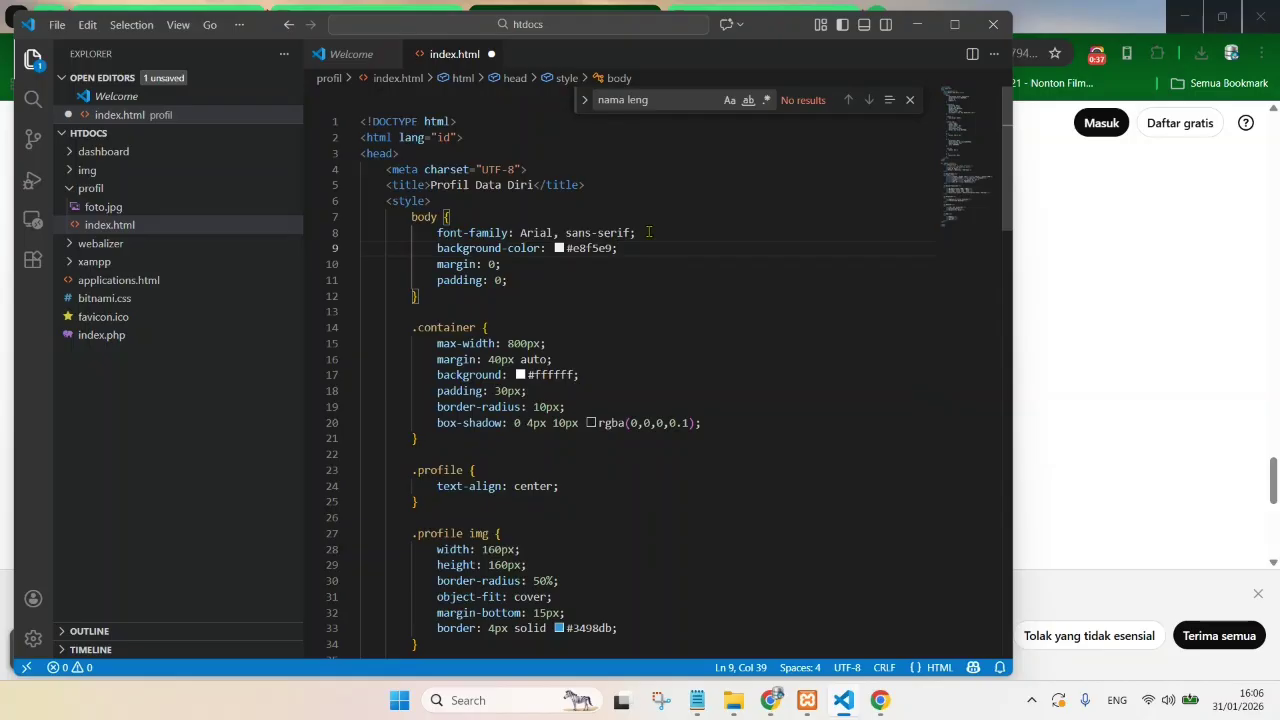
pyautogui.hotkey('ctrl', 's')
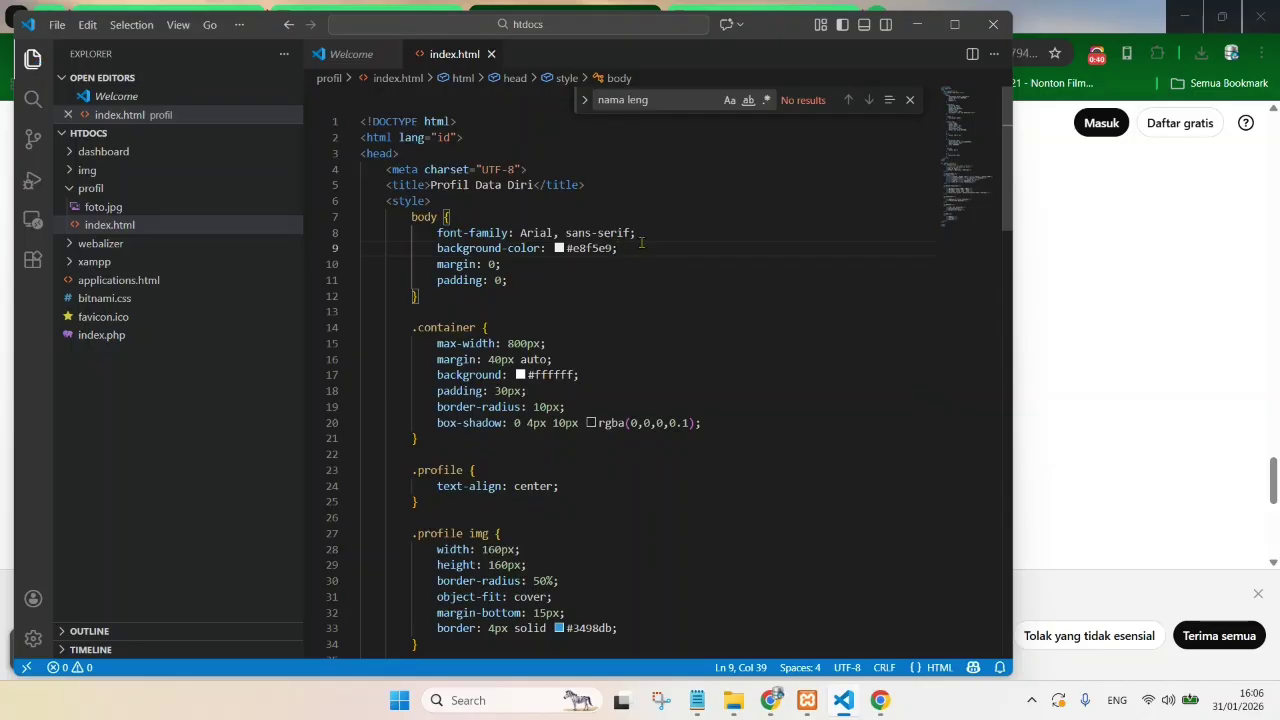
# - Reload the Profil Data Diri page in Chrome to check the pastel green background
pyautogui.click(1163, 217)
pyautogui.click(329, 17)
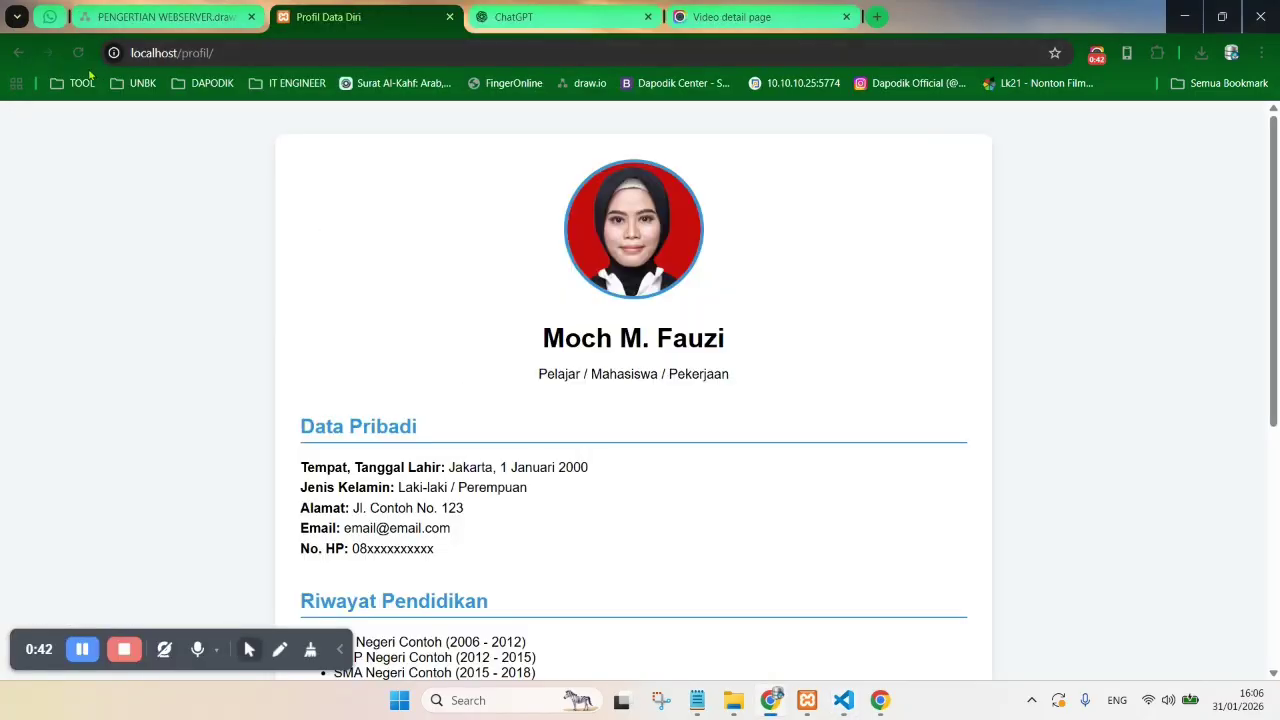
pyautogui.click(77, 55)
pyautogui.scroll(-1, 240, 382)
pyautogui.scroll(1, 271, 381)
pyautogui.scroll(-1, 237, 331)
pyautogui.scroll(1, 246, 337)
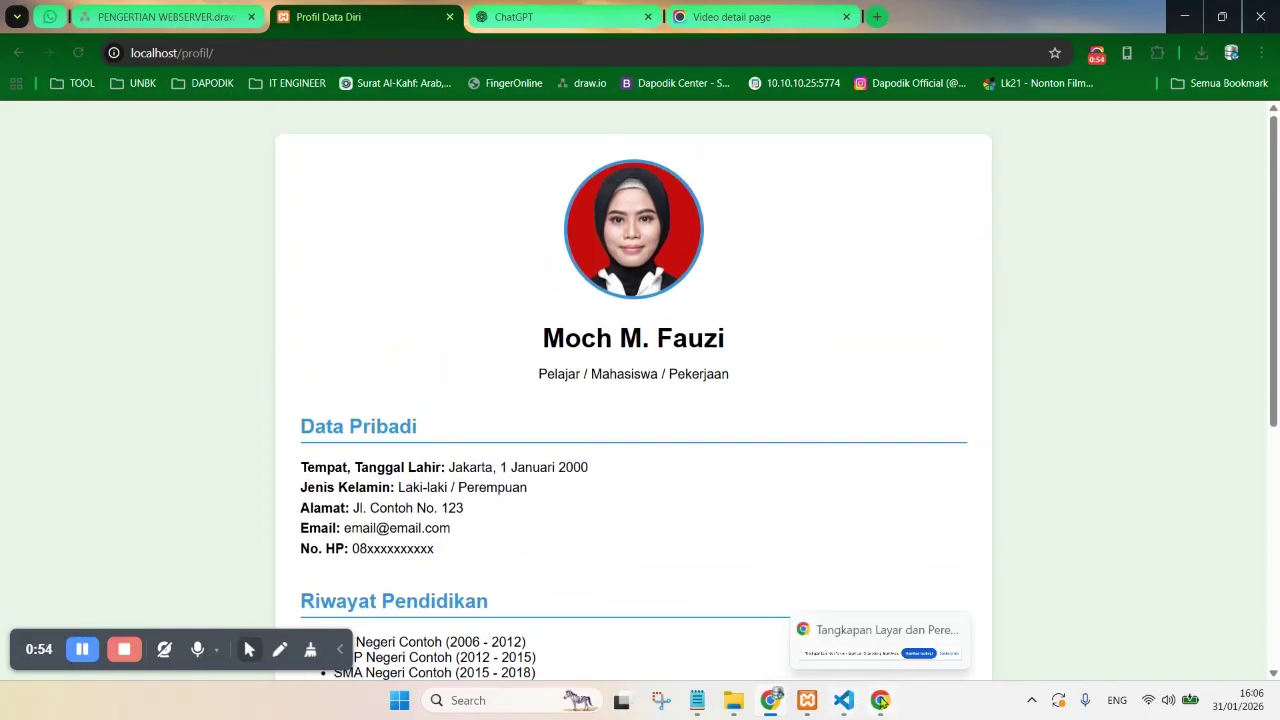
pyautogui.click(845, 701)
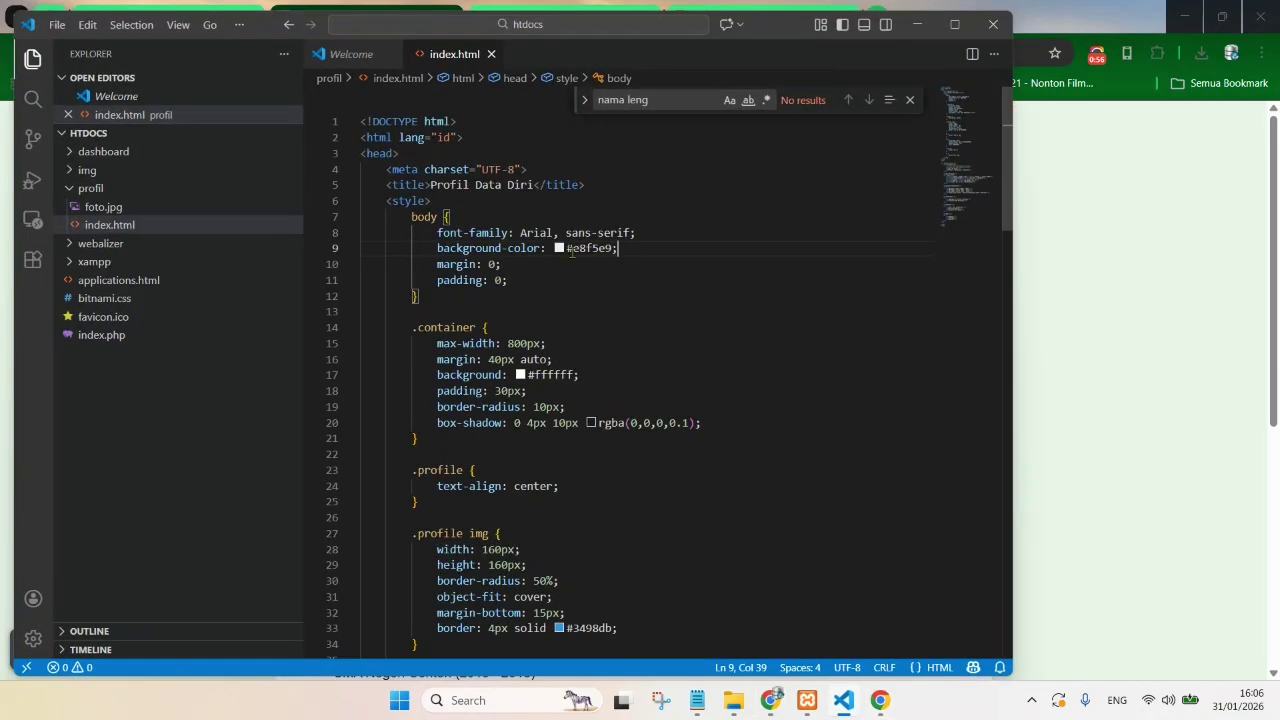
# - Try brighter green and then blue shades for the body background in the colour picker
pyautogui.click(645, 231)
pyautogui.moveTo(597, 248)
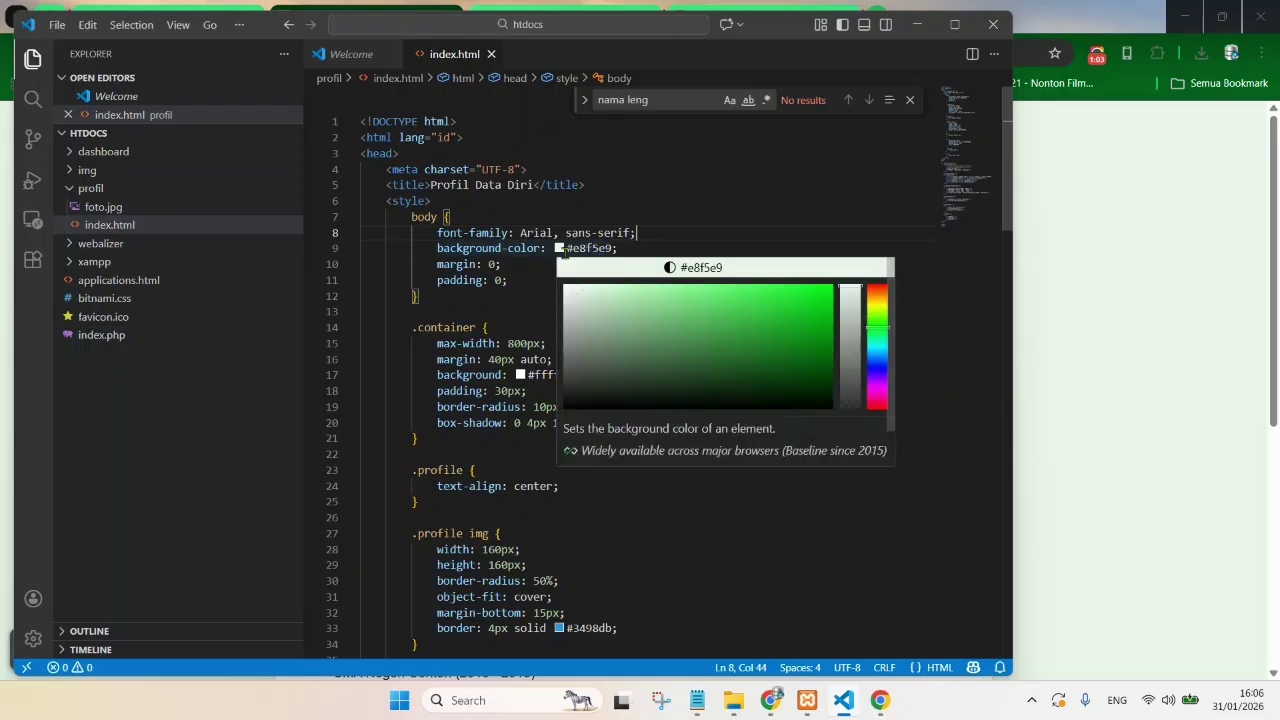
pyautogui.click(755, 311)
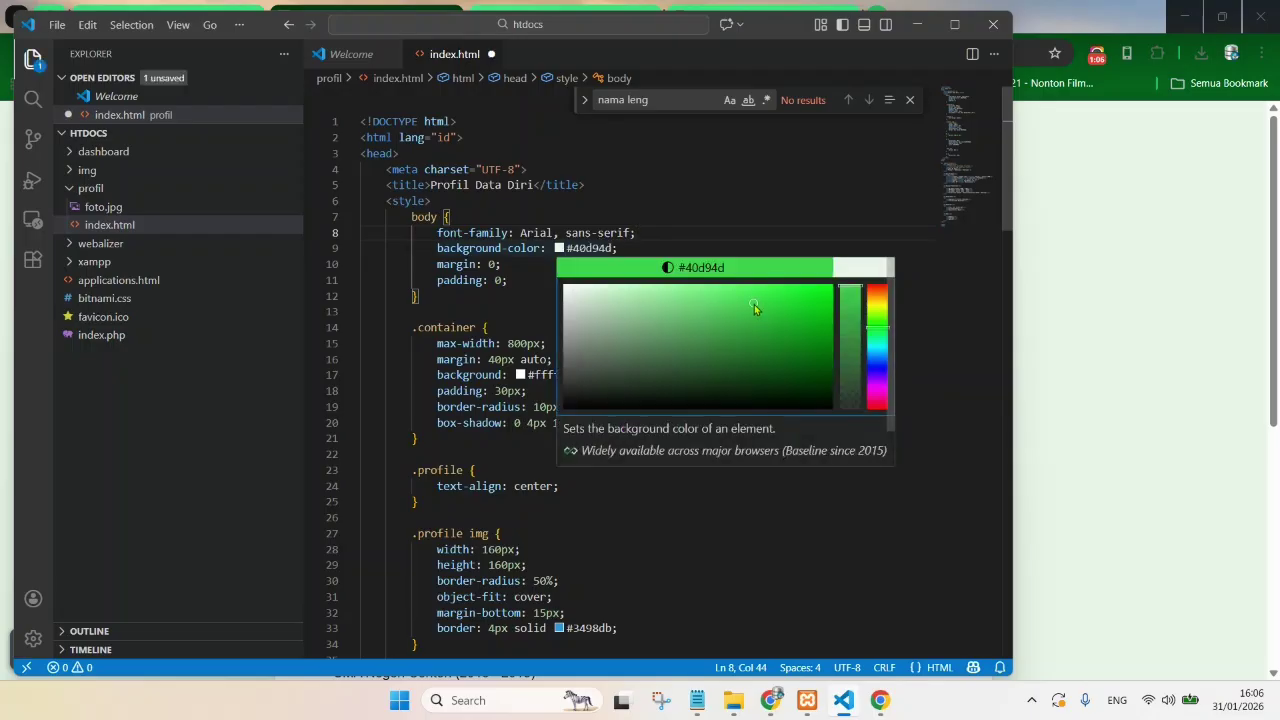
pyautogui.click(728, 301)
pyautogui.click(868, 353)
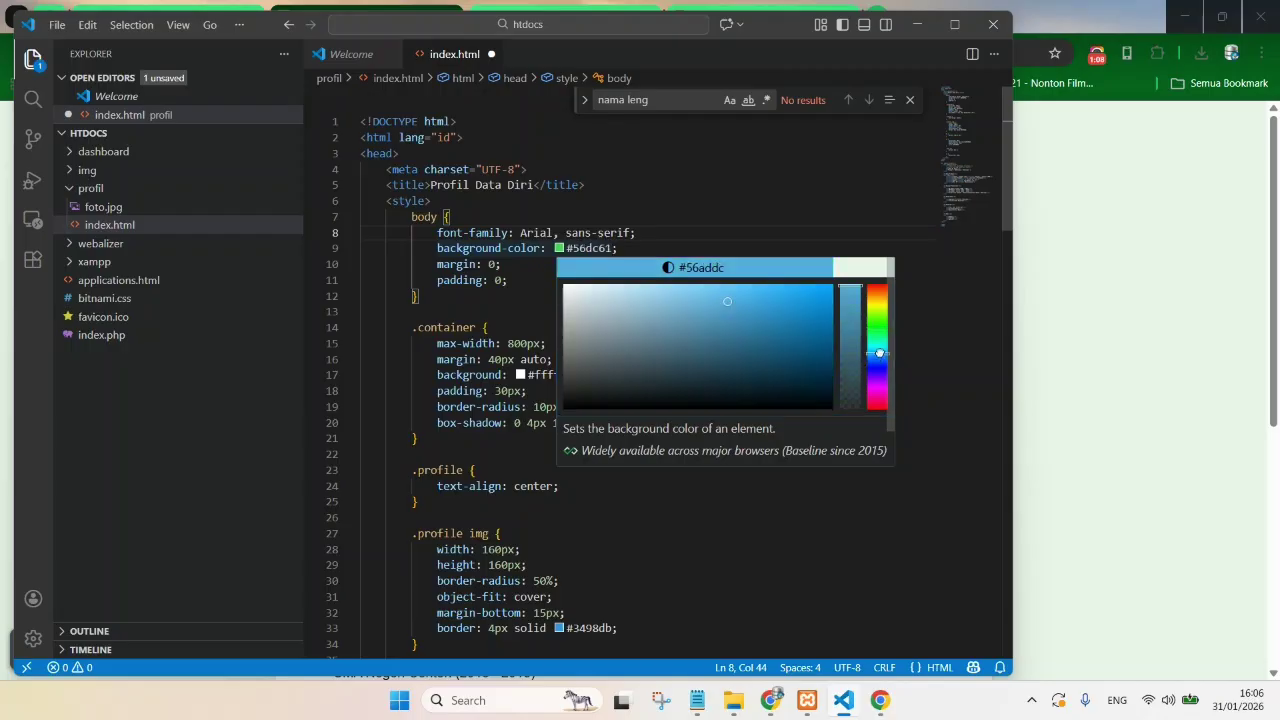
pyautogui.click(702, 302)
pyautogui.press('Up')
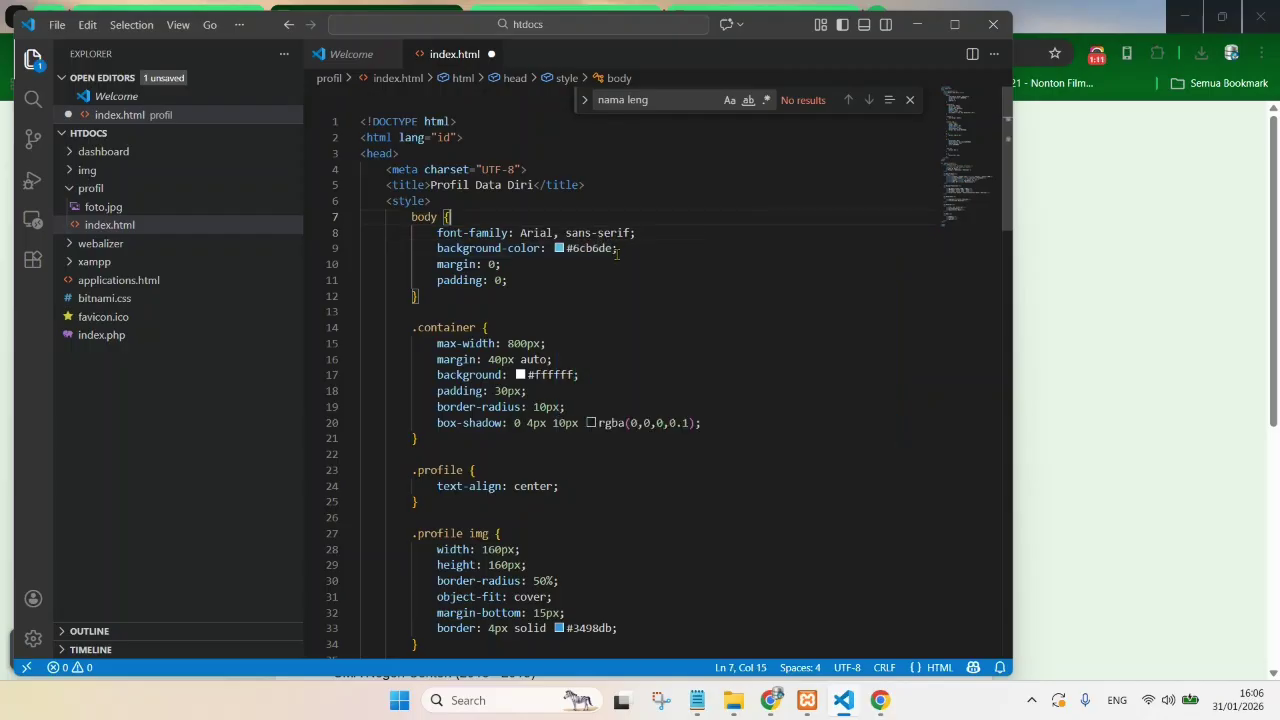
# - Settle the body background-color on lighter blue #579dc2 and save index.html
pyautogui.moveTo(562, 250)
pyautogui.click(741, 328)
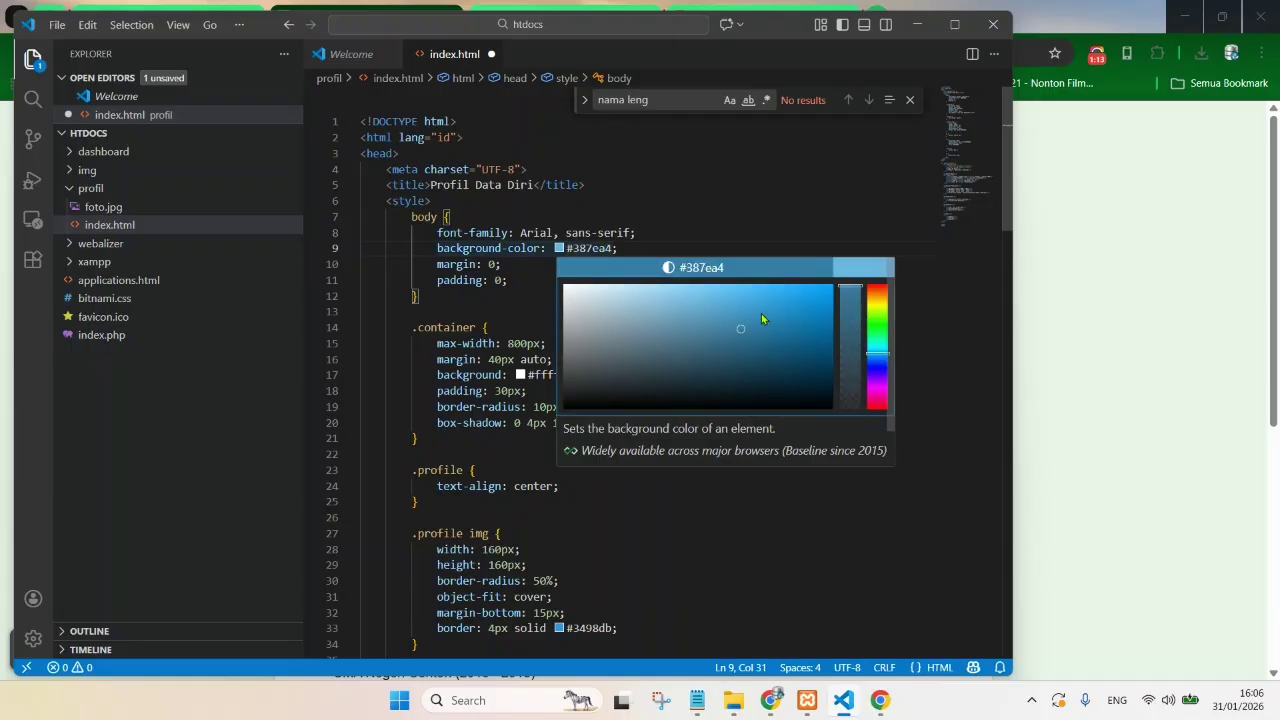
pyautogui.click(740, 306)
pyautogui.click(712, 314)
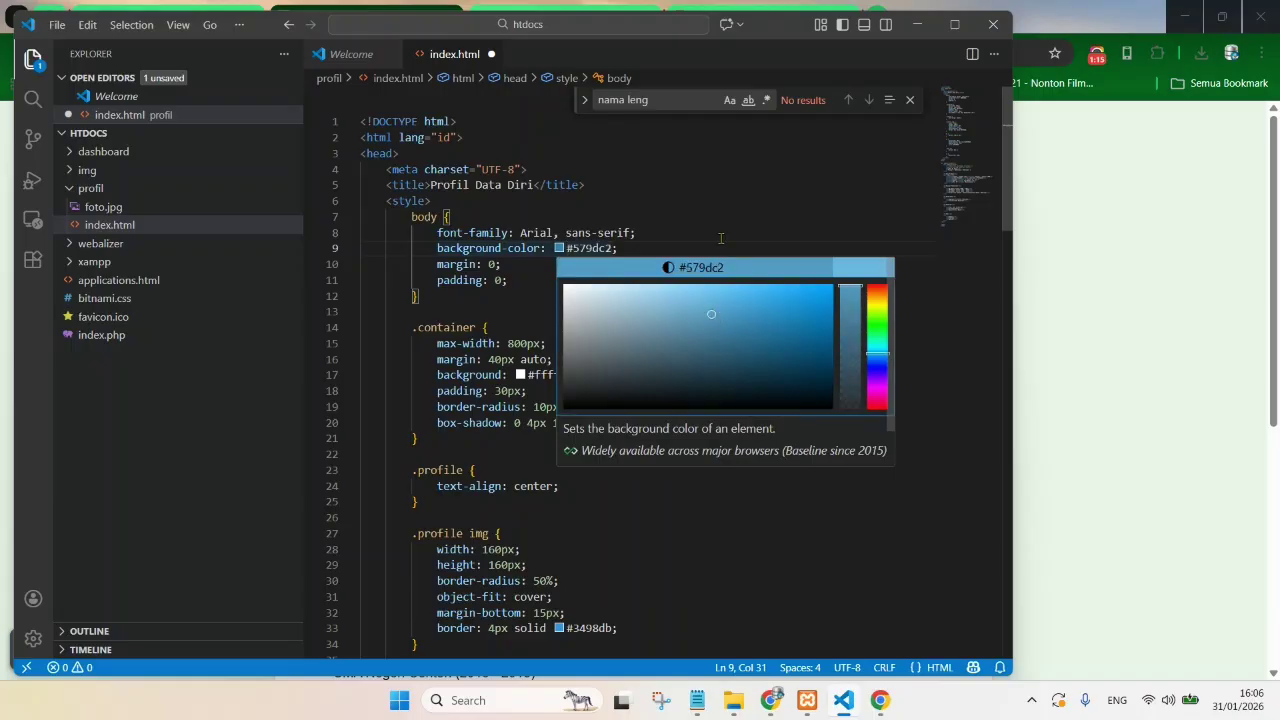
pyautogui.click(554, 234)
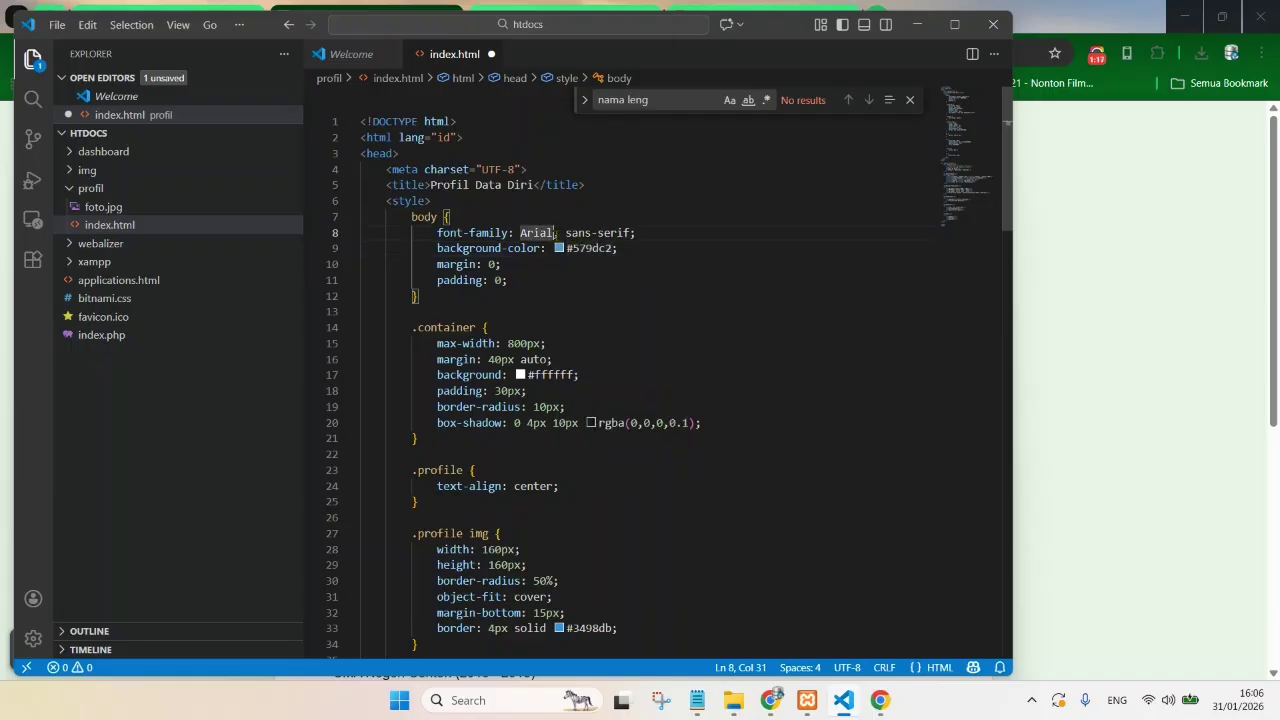
pyautogui.click(631, 278)
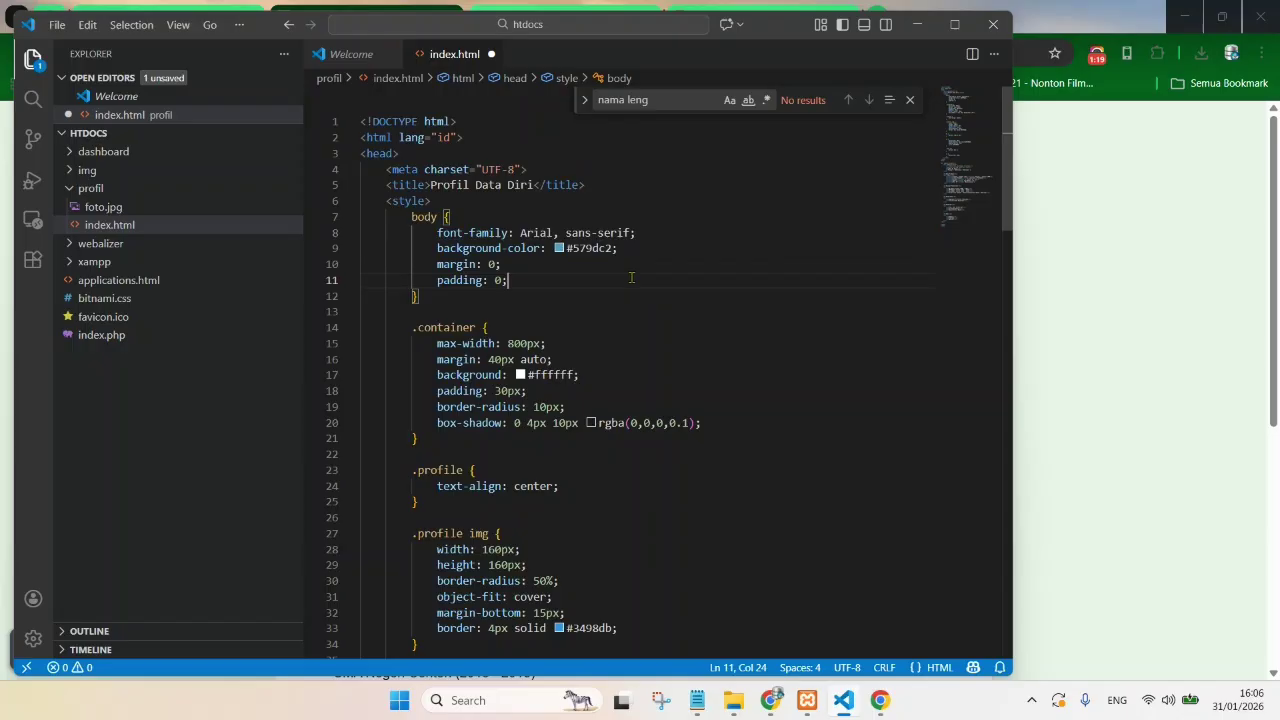
pyautogui.click(57, 24)
pyautogui.click(129, 316)
# - Reload localhost/profil in Chrome to see the new #579dc2 blue background around the card
pyautogui.click(1167, 316)
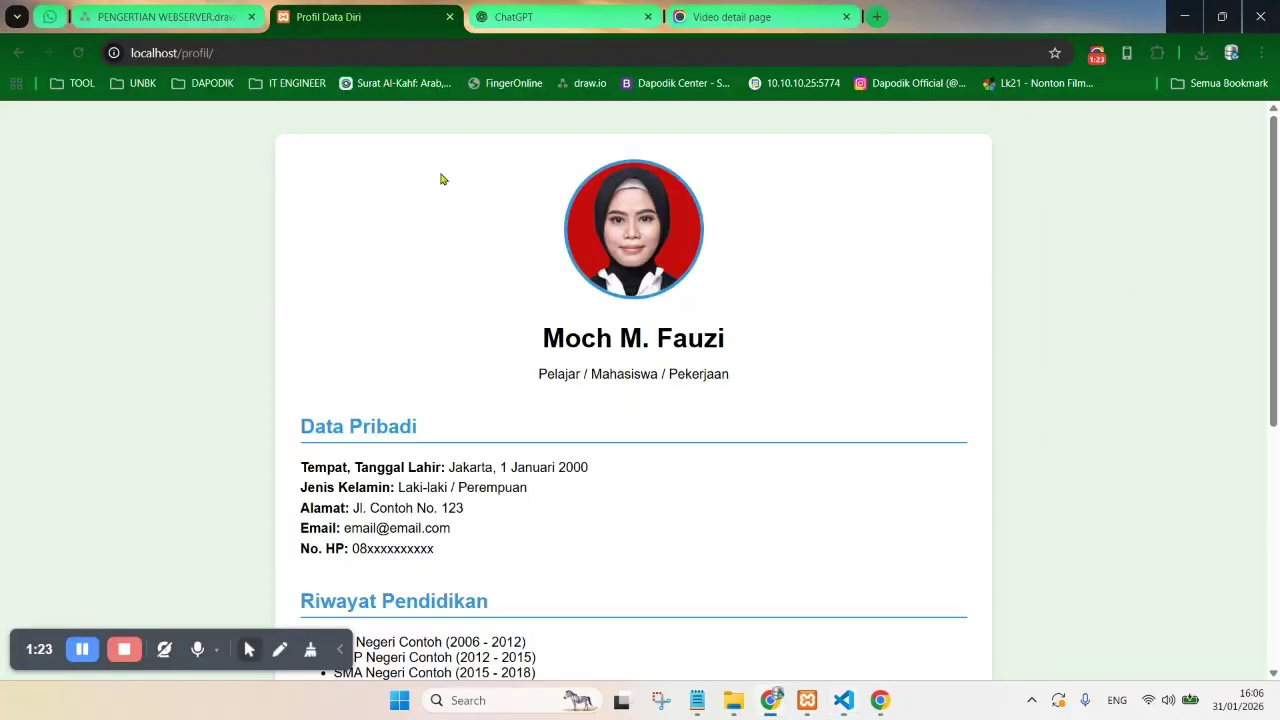
pyautogui.click(79, 53)
pyautogui.scroll(-4, 714, 462)
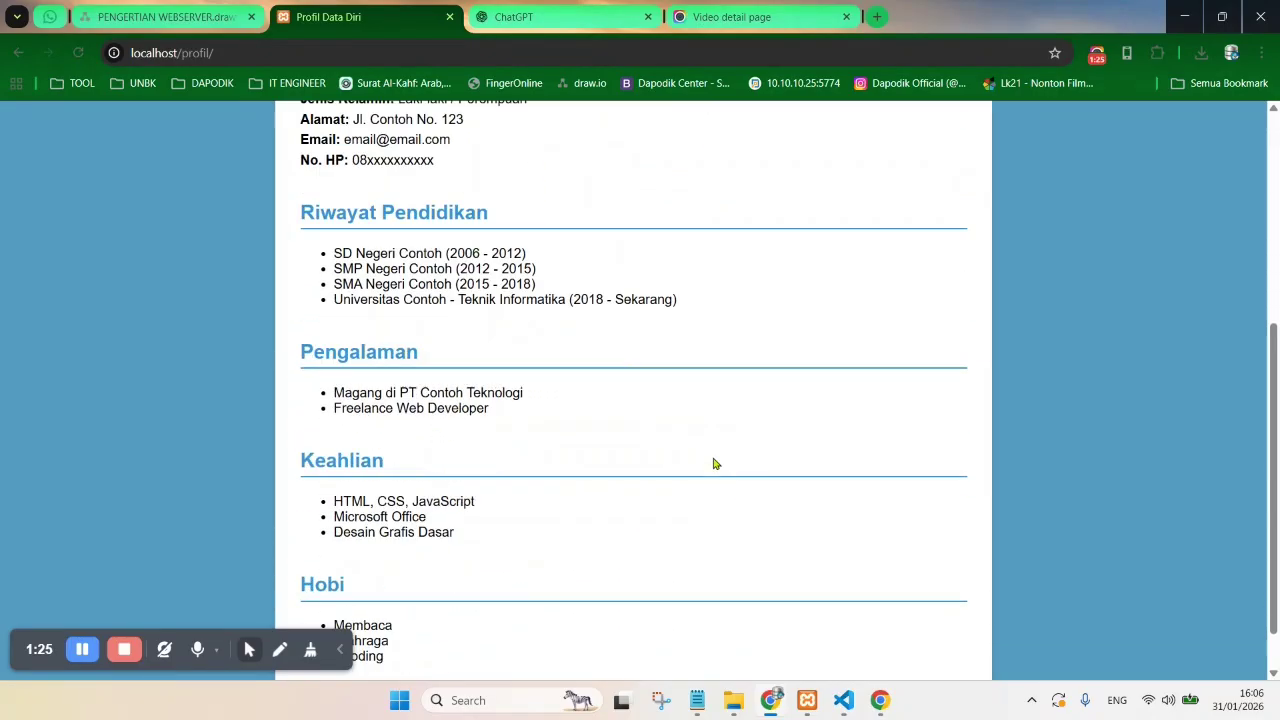
pyautogui.scroll(4, 715, 463)
pyautogui.scroll(1, 171, 543)
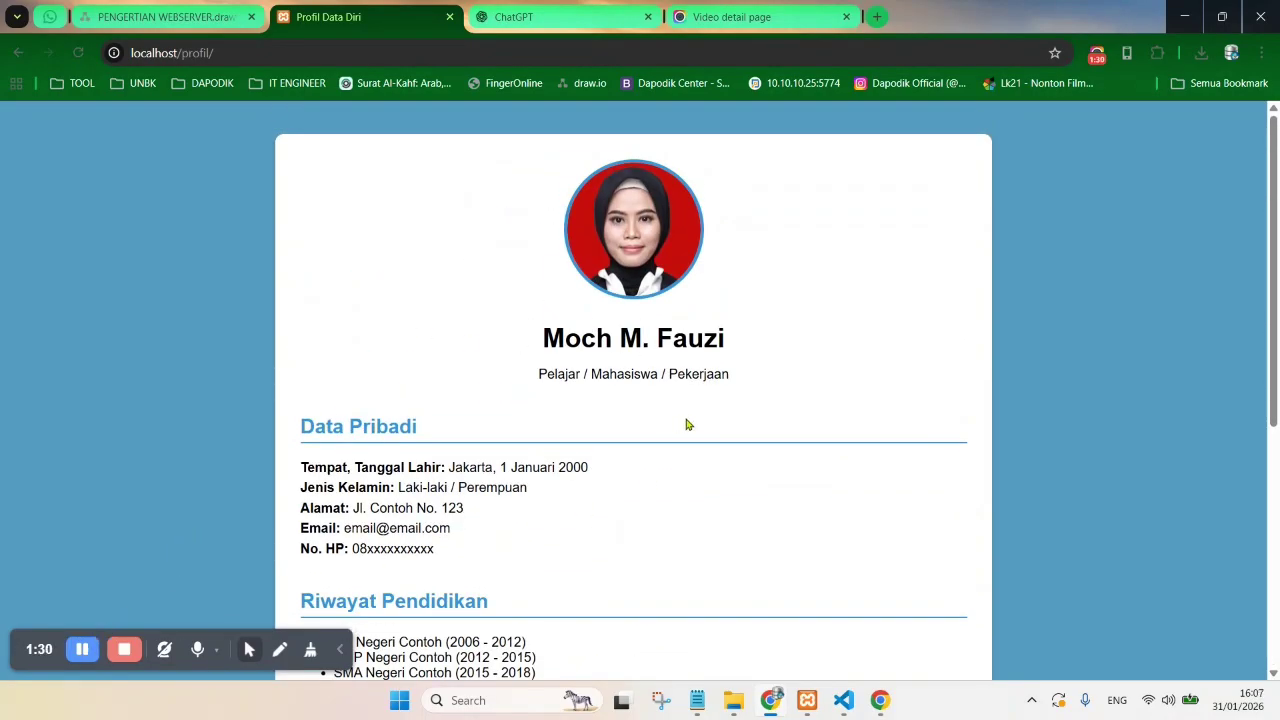
# - Glance at the profil folder in File Explorer, then place the caret after localhost/profil/ in Chrome
pyautogui.click(738, 706)
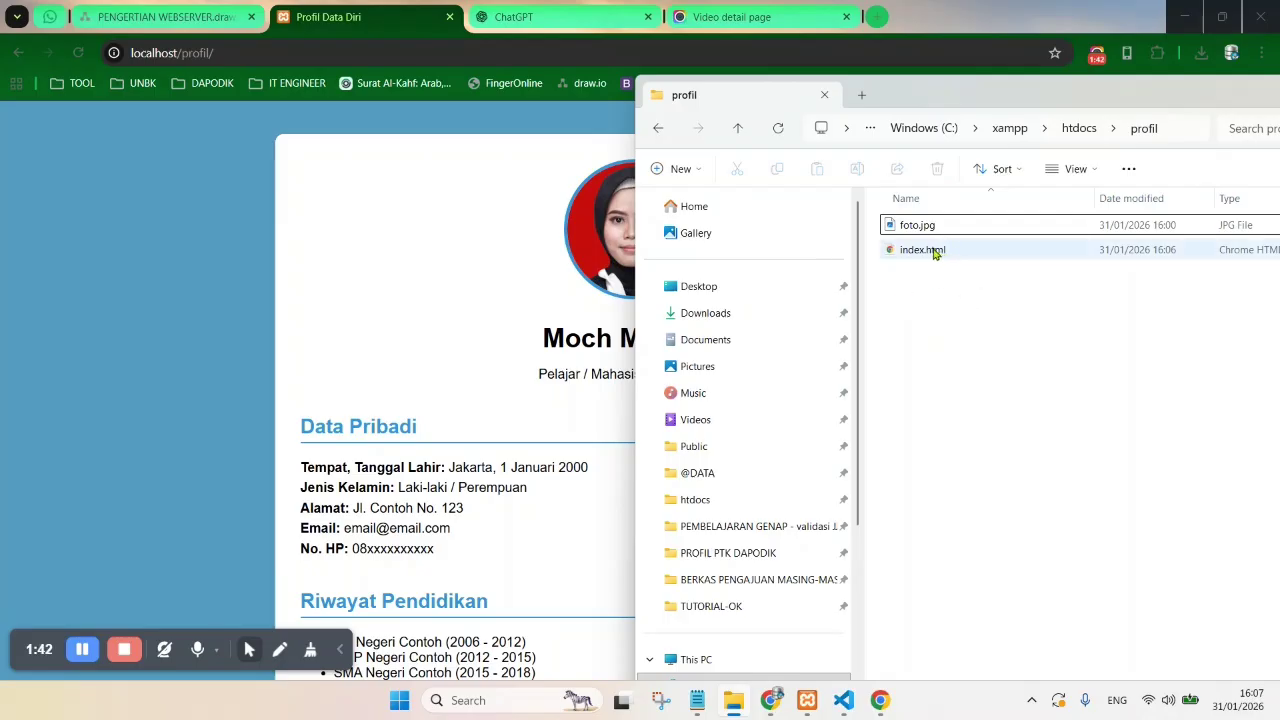
pyautogui.click(348, 24)
pyautogui.click(241, 52)
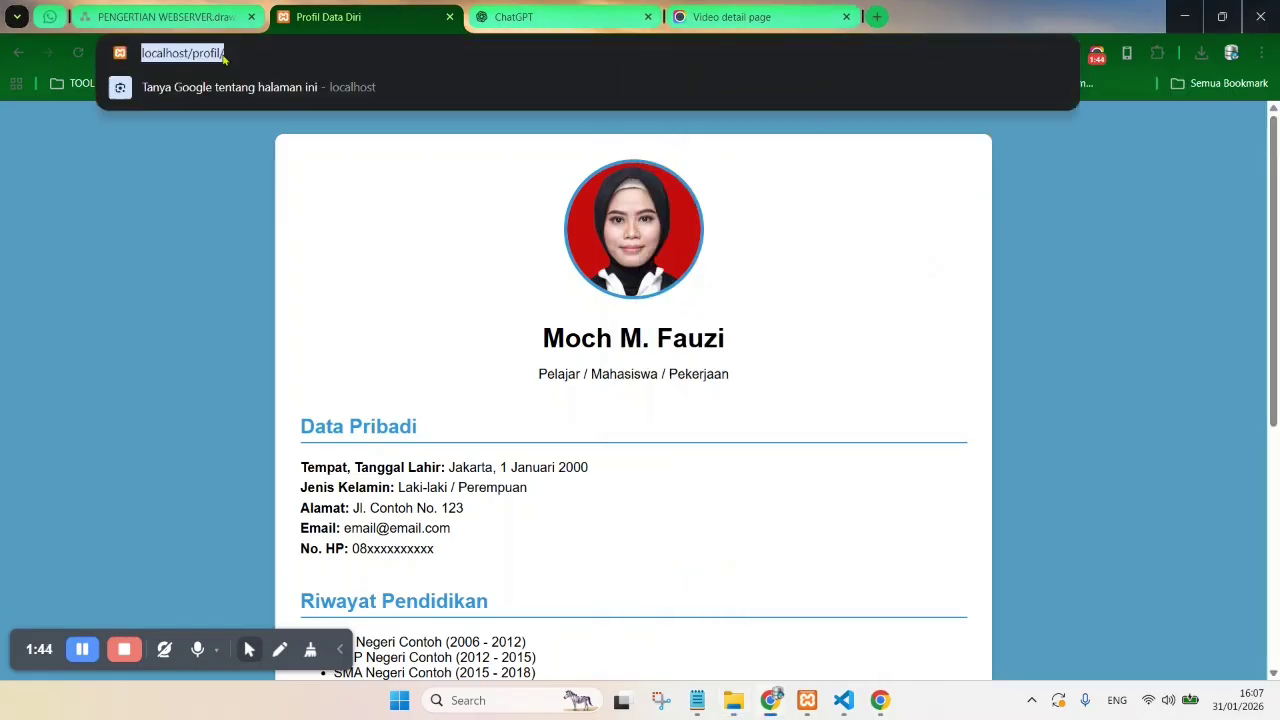
pyautogui.click(241, 52)
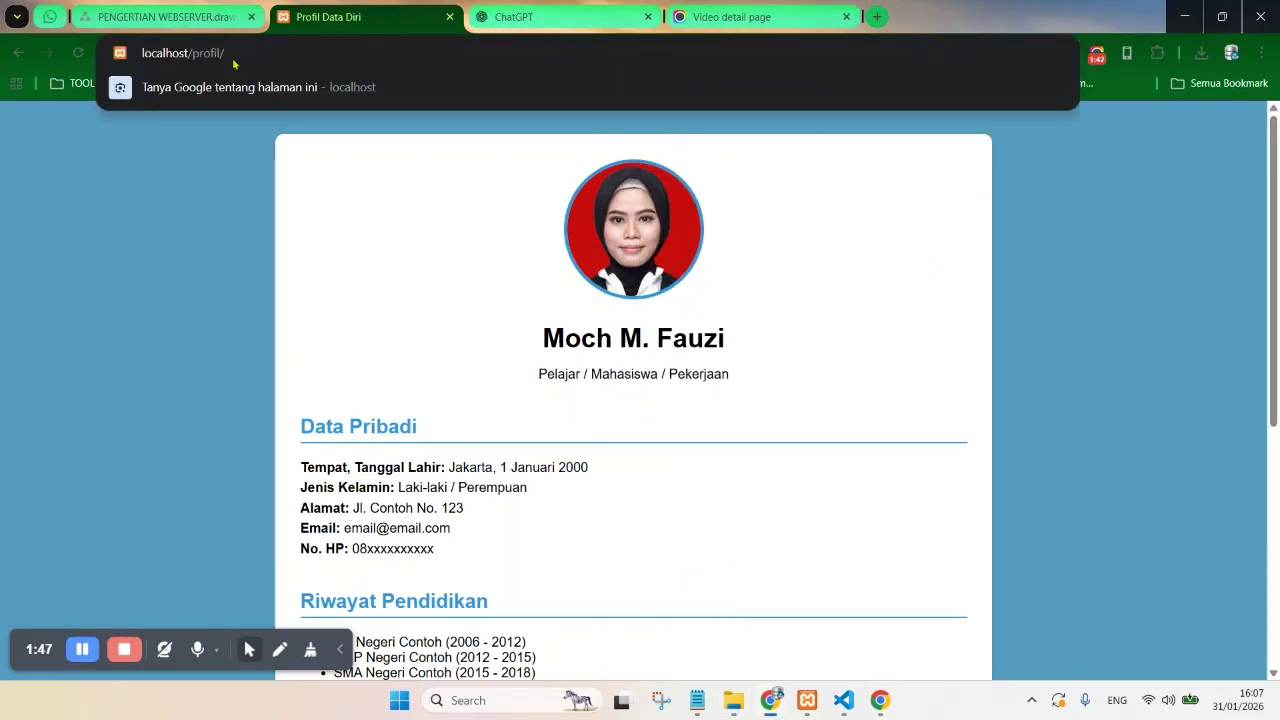
# - Draft index.php, then beranda.php, after localhost/profil/ without loading, and select index.html in File Explorer
pyautogui.scroll(-2, 531, 460)
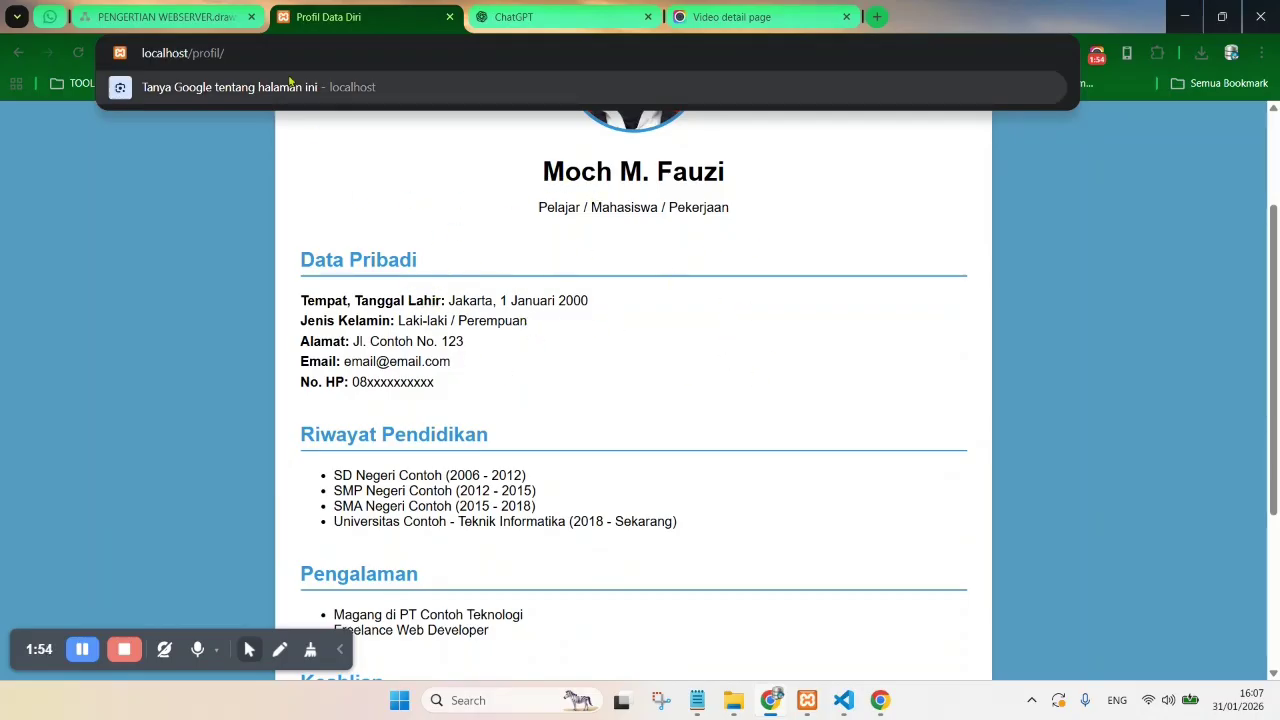
pyautogui.write('index.php')
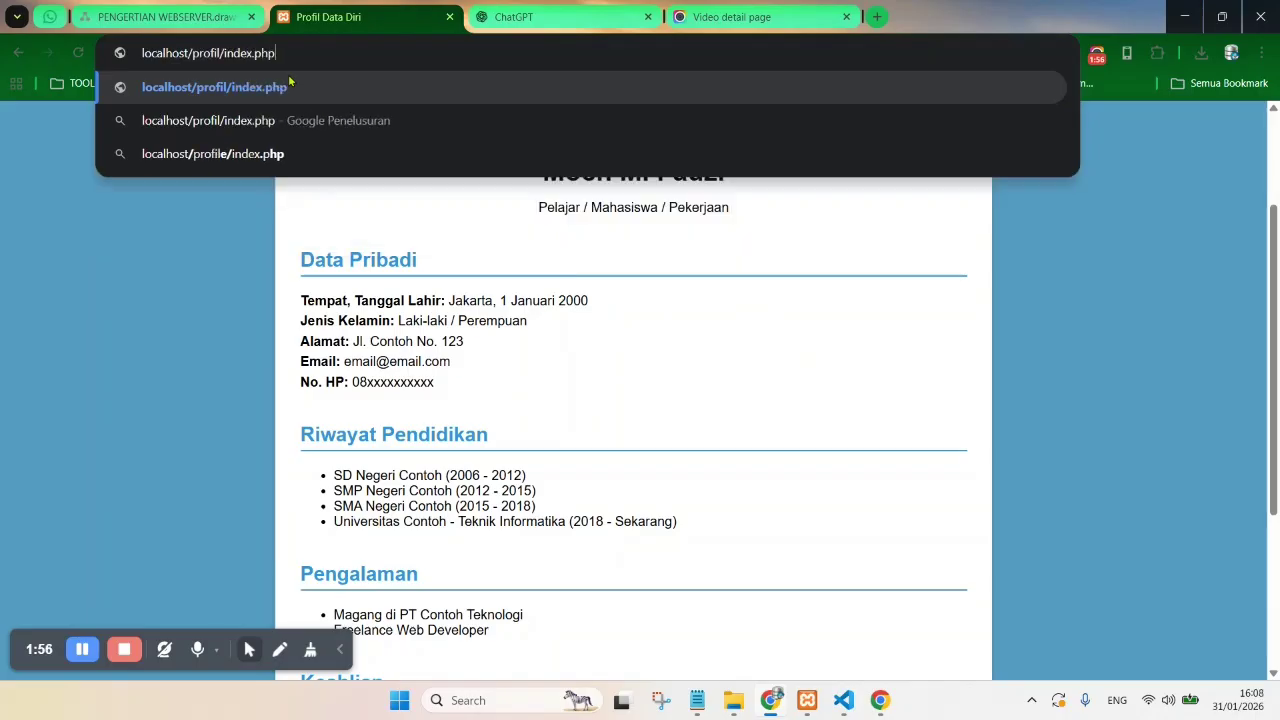
pyautogui.press('BackSpace')
pyautogui.press('BackSpace')
pyautogui.press('BackSpace')
pyautogui.press('BackSpace')
pyautogui.press('BackSpace')
pyautogui.press('BackSpace')
pyautogui.press('BackSpace')
pyautogui.press('BackSpace')
pyautogui.press('BackSpace')
pyautogui.write('bera')
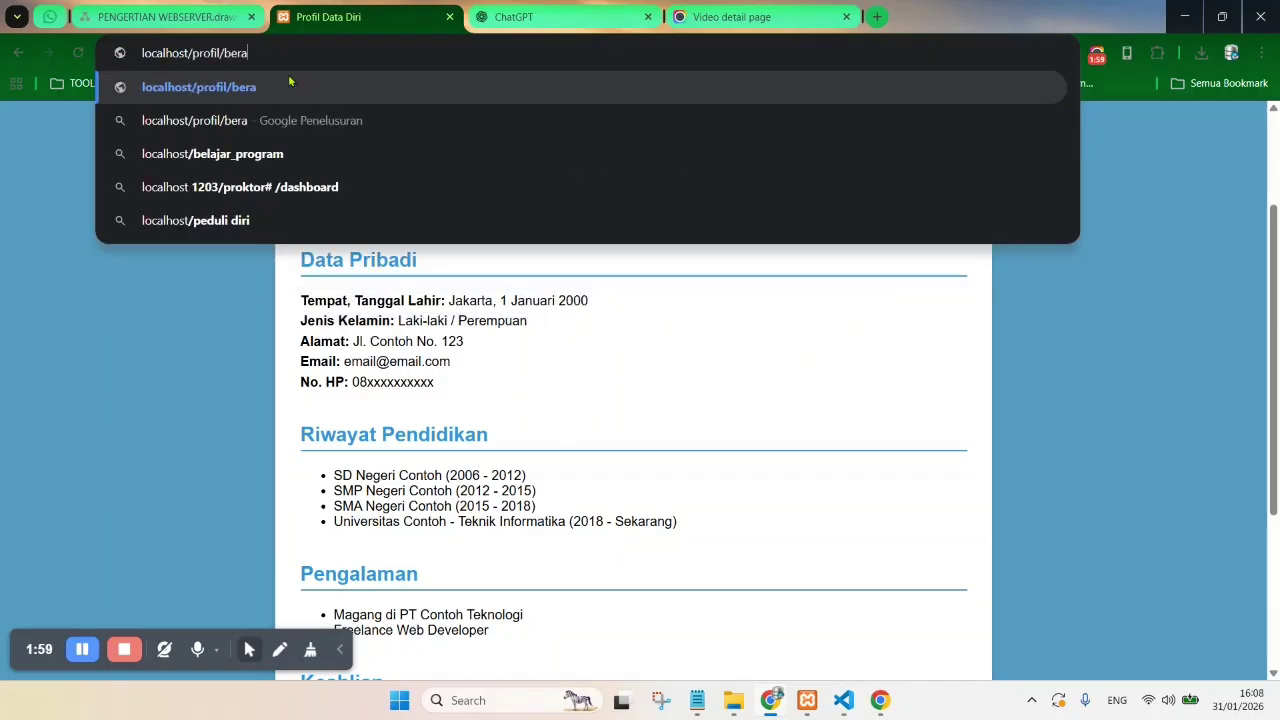
pyautogui.write('nda.')
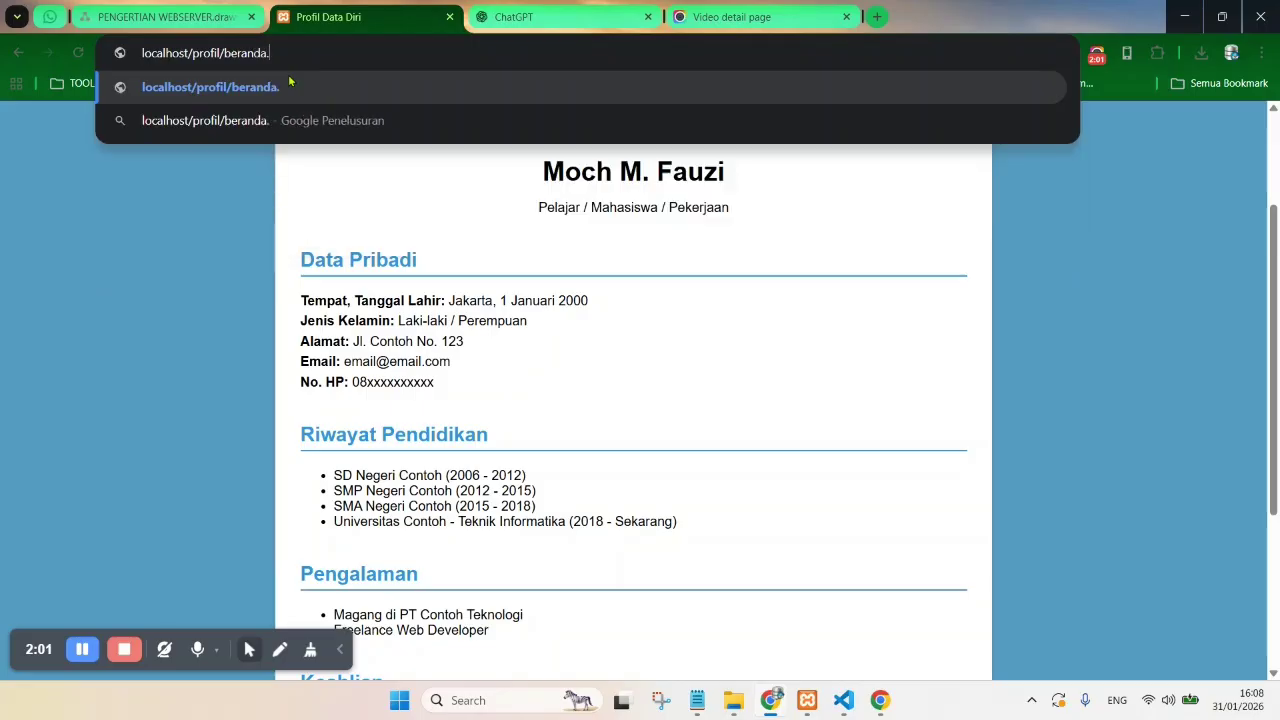
pyautogui.write('php')
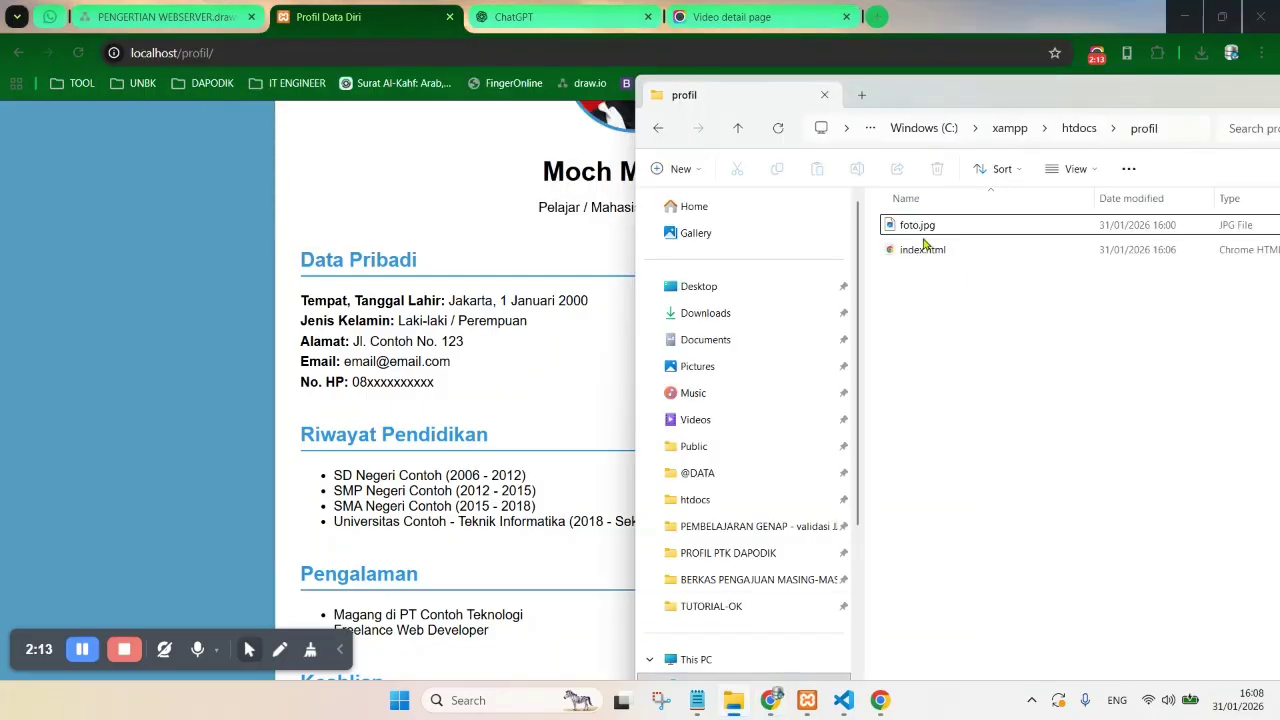
pyautogui.click(925, 250)
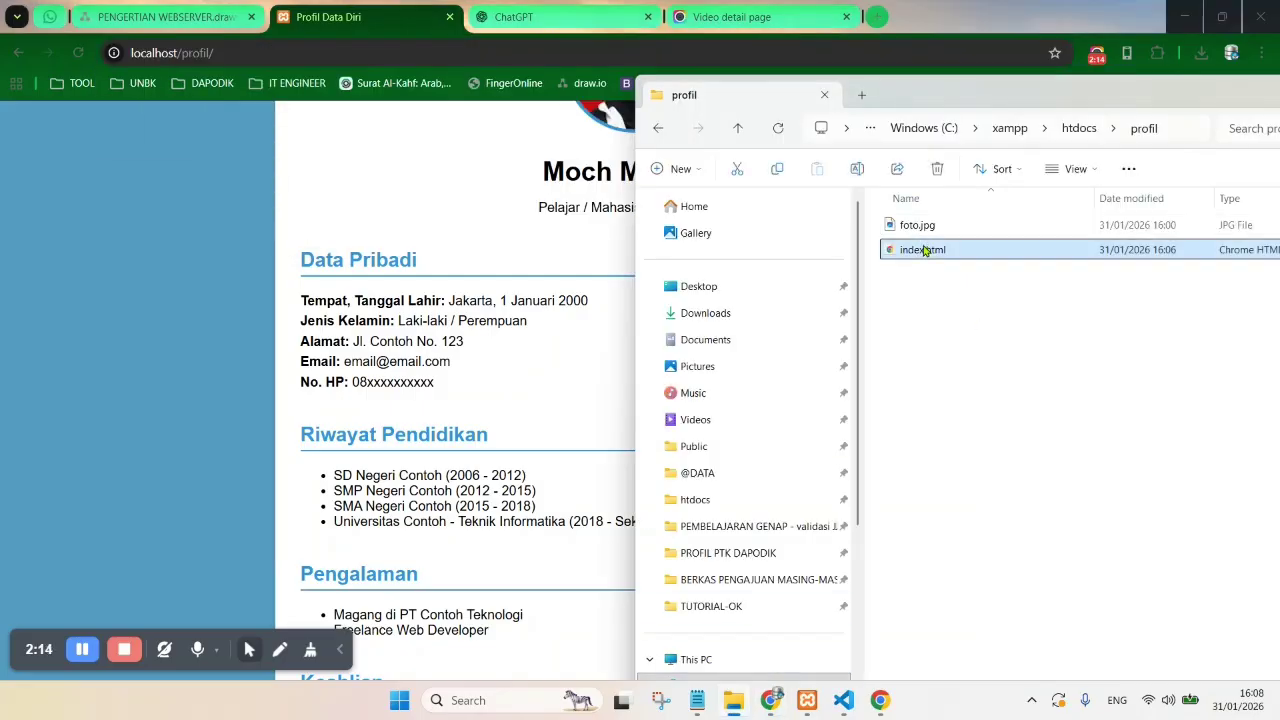
# - Rename index.html to beranda.html in the profil folder and go back to Chrome's address bar
pyautogui.click(925, 250)
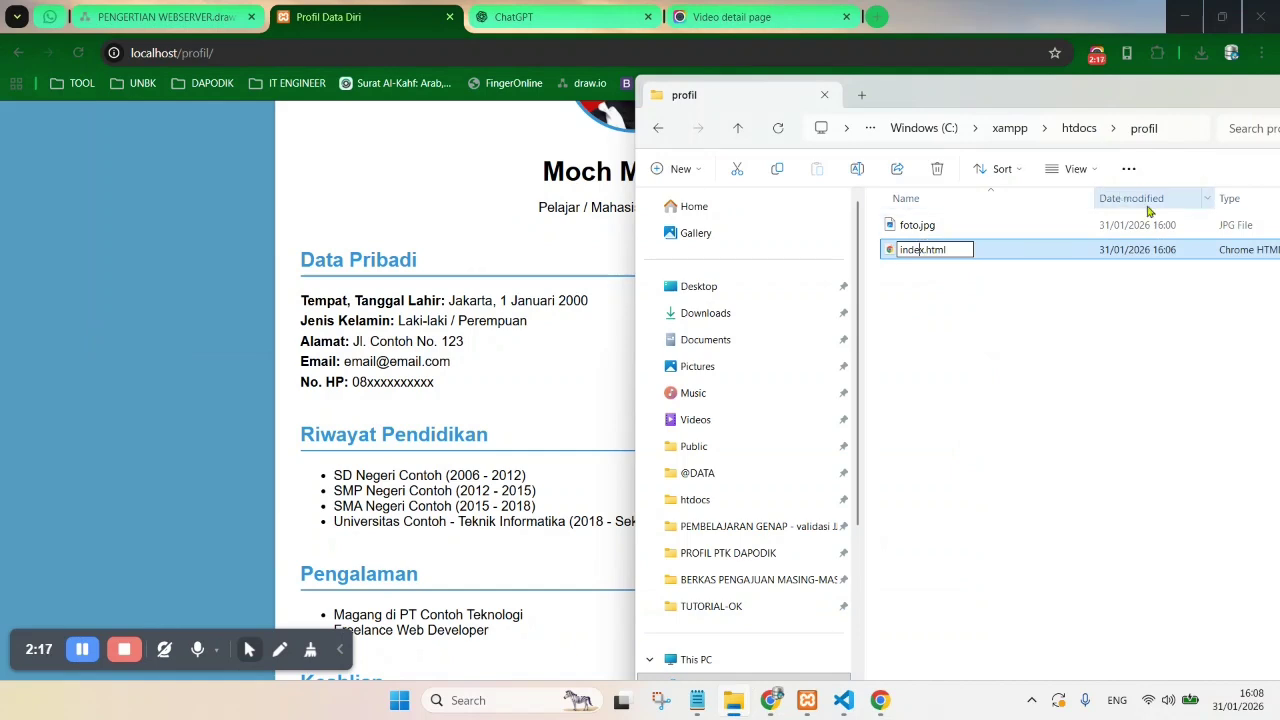
pyautogui.press('BackSpace')
pyautogui.press('BackSpace')
pyautogui.press('BackSpace')
pyautogui.press('BackSpace')
pyautogui.press('BackSpace')
pyautogui.write('home')
pyautogui.press('BackSpace')
pyautogui.press('BackSpace')
pyautogui.press('BackSpace')
pyautogui.press('BackSpace')
pyautogui.write('beranda')
pyautogui.press('Return')
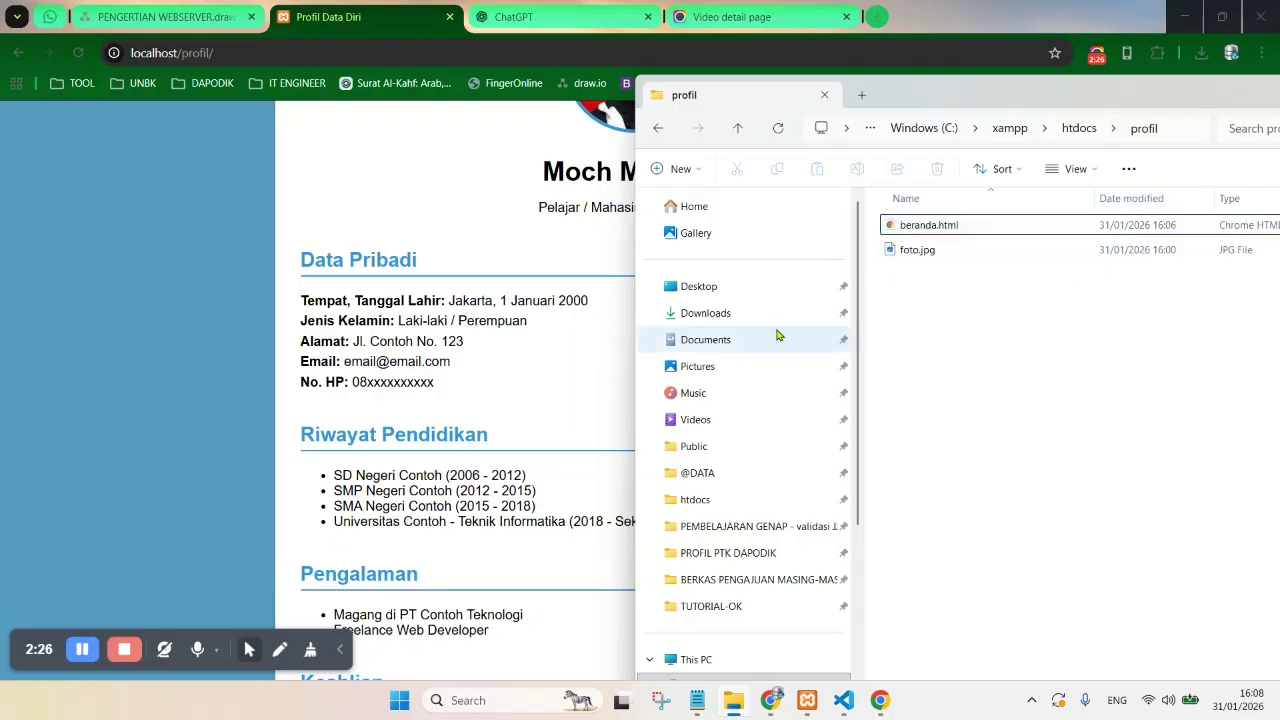
pyautogui.click(320, 156)
pyautogui.click(271, 46)
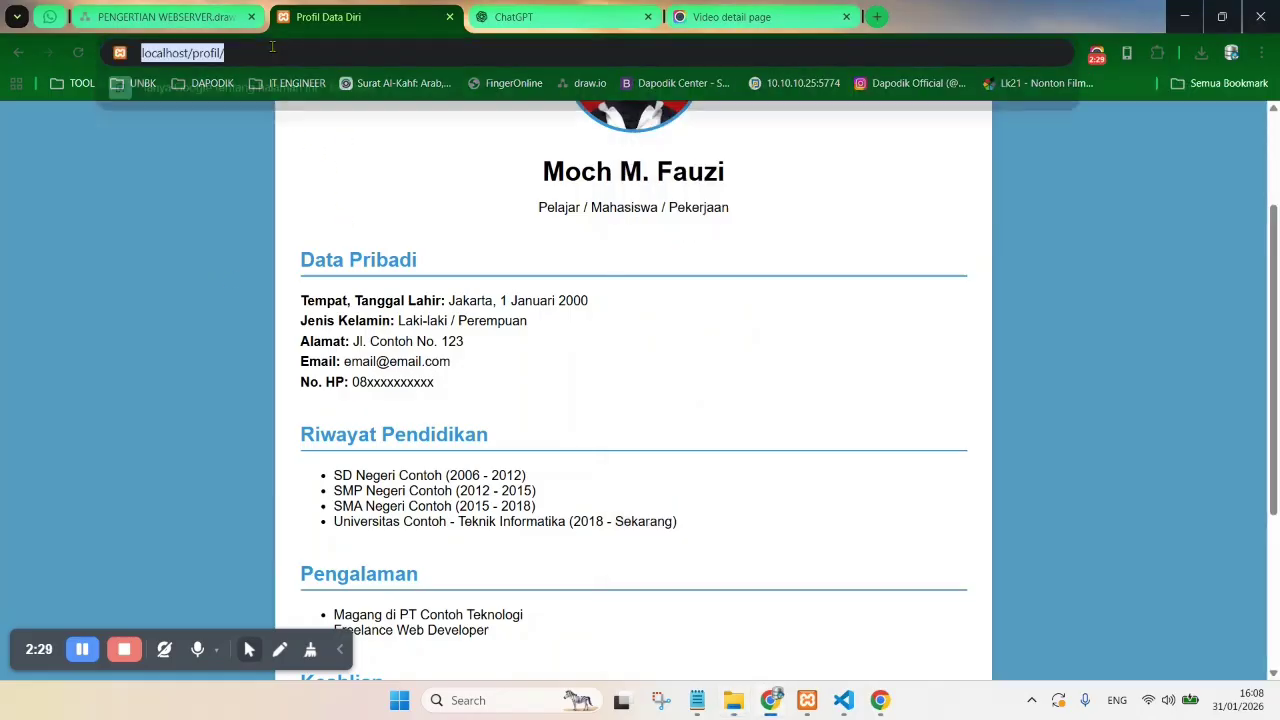
# - Reload localhost/profil, open beranda.html from the listing, then remove beranda.html from the URL and reload
pyautogui.press('Return')
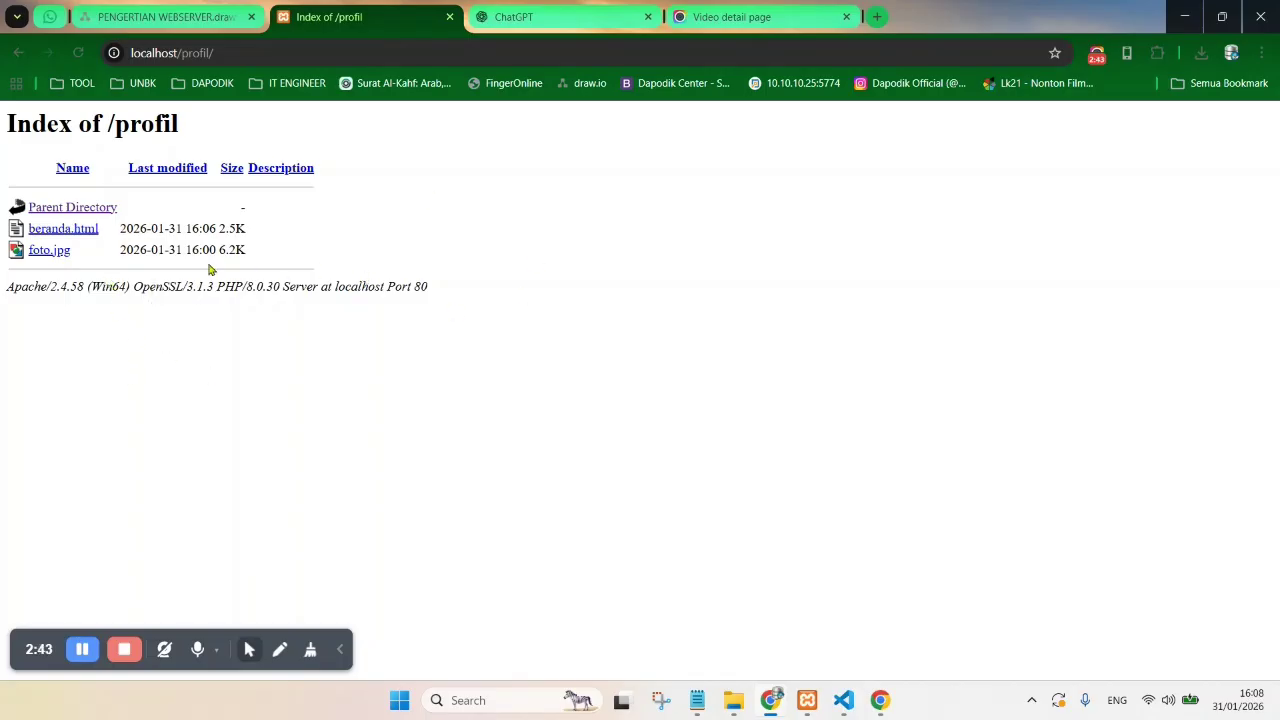
pyautogui.click(63, 229)
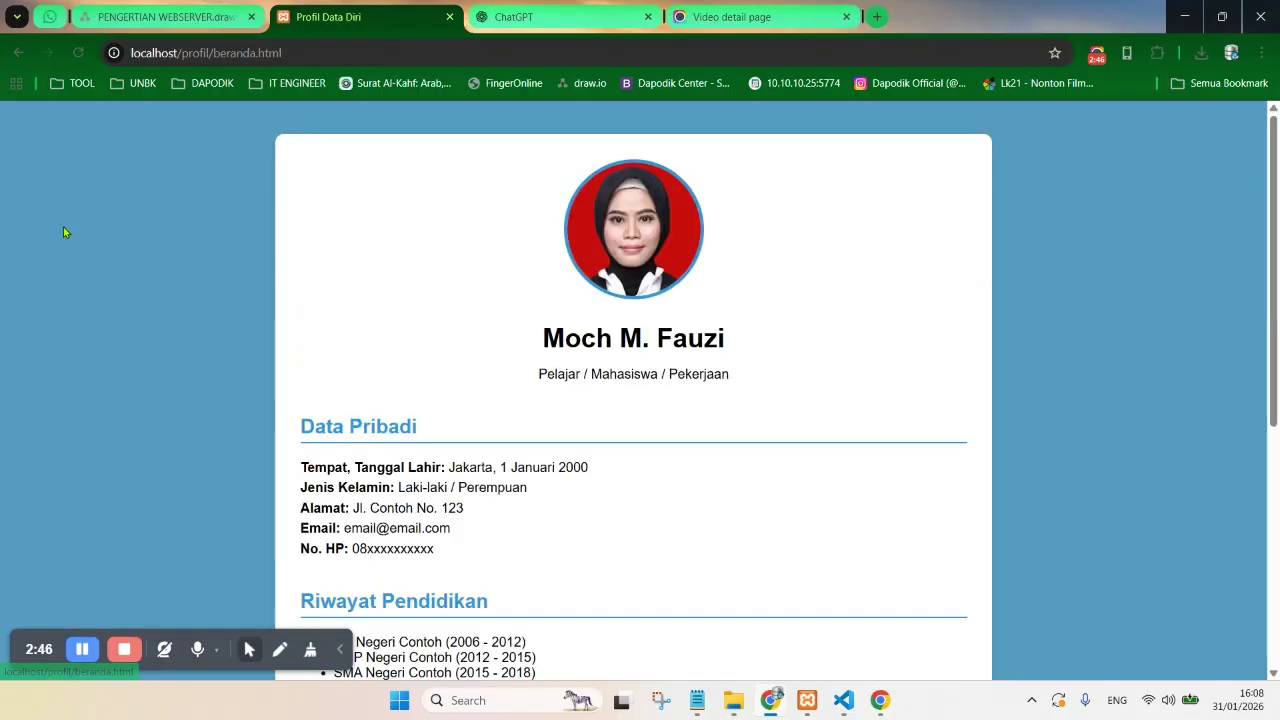
pyautogui.click(347, 48)
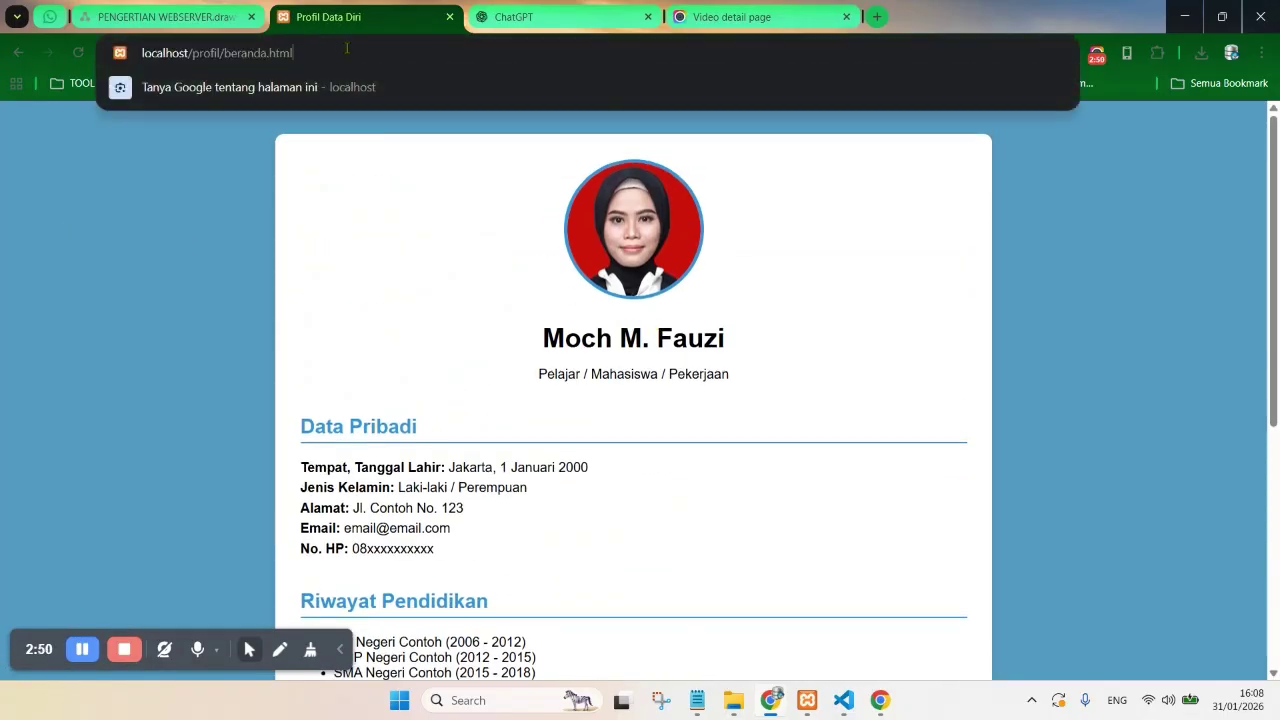
pyautogui.click(413, 156)
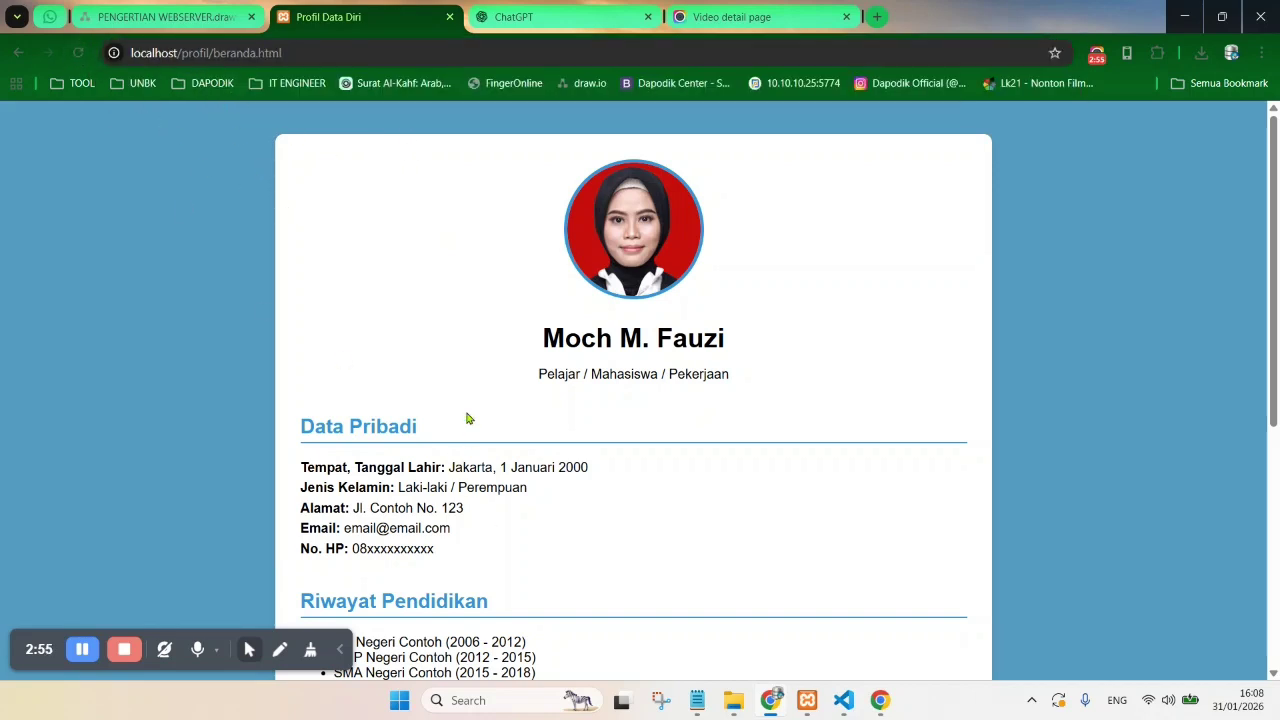
pyautogui.doubleClick(273, 52)
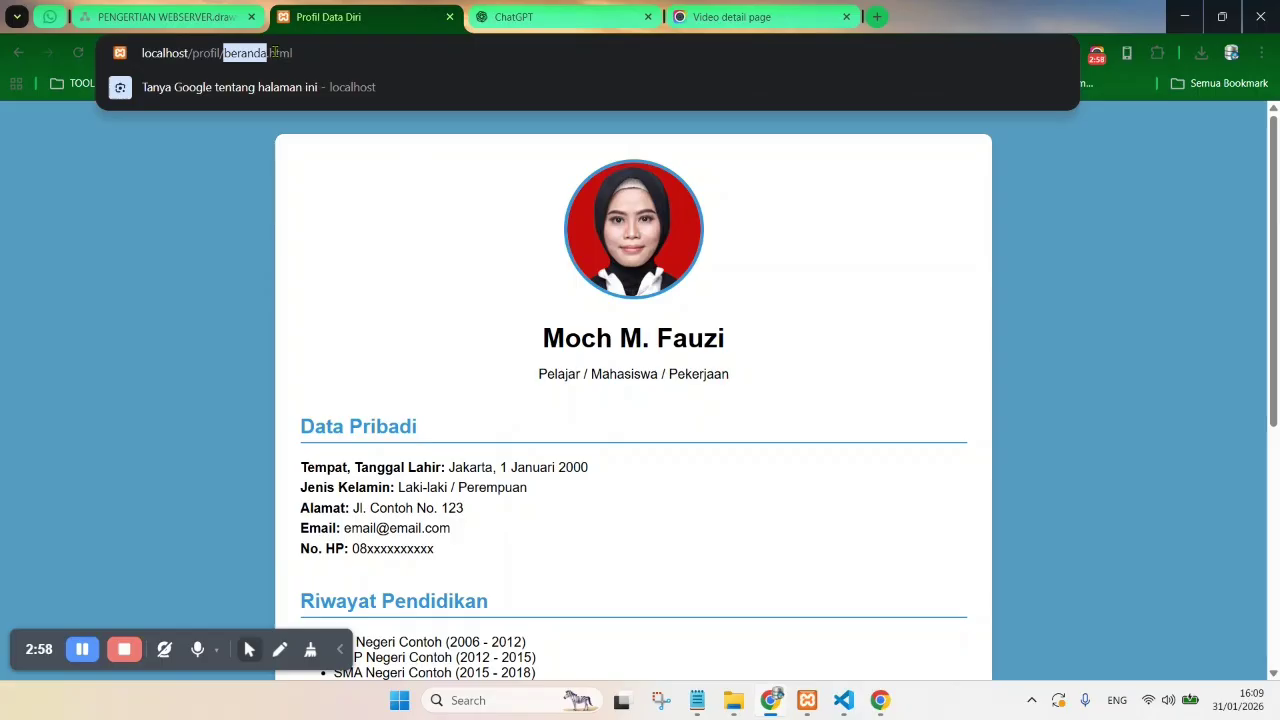
pyautogui.hotkey('shift', 'End')
pyautogui.press('BackSpace')
pyautogui.press('Return')
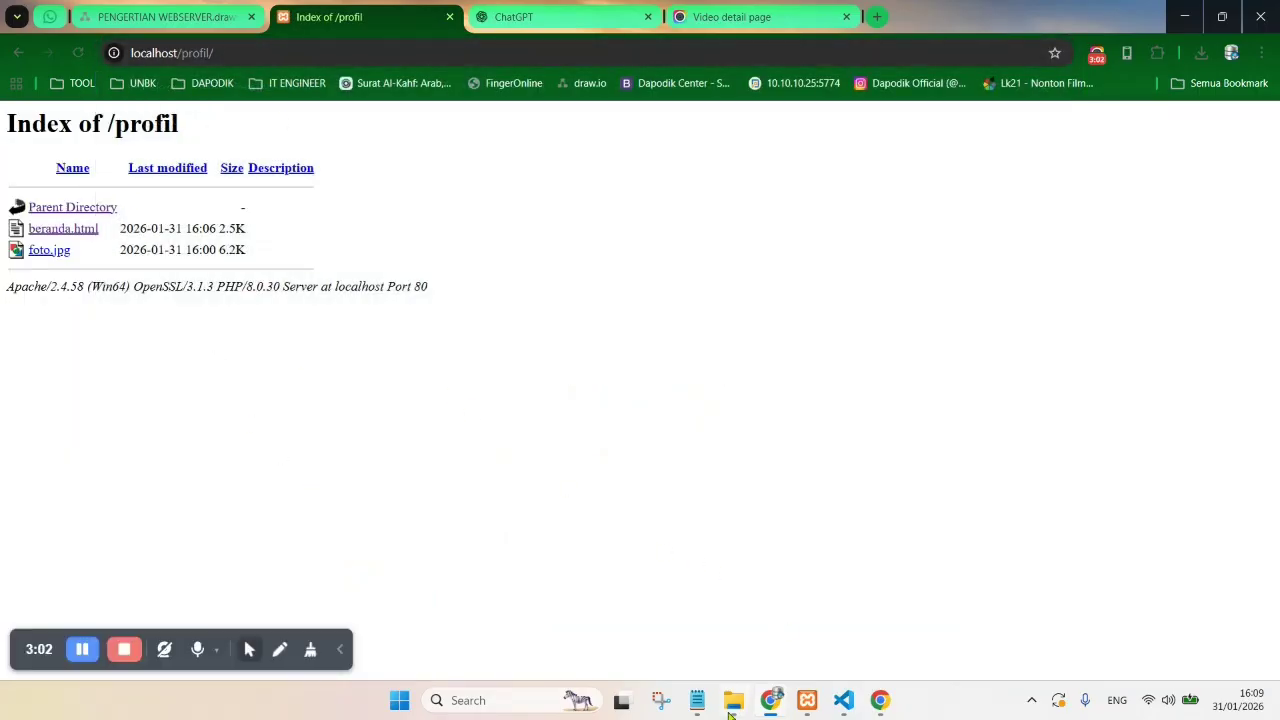
# - Rename beranda.html back to index.html in the profil folder and switch back to Chrome
pyautogui.moveTo(730, 712)
pyautogui.click(737, 606)
pyautogui.click(916, 226)
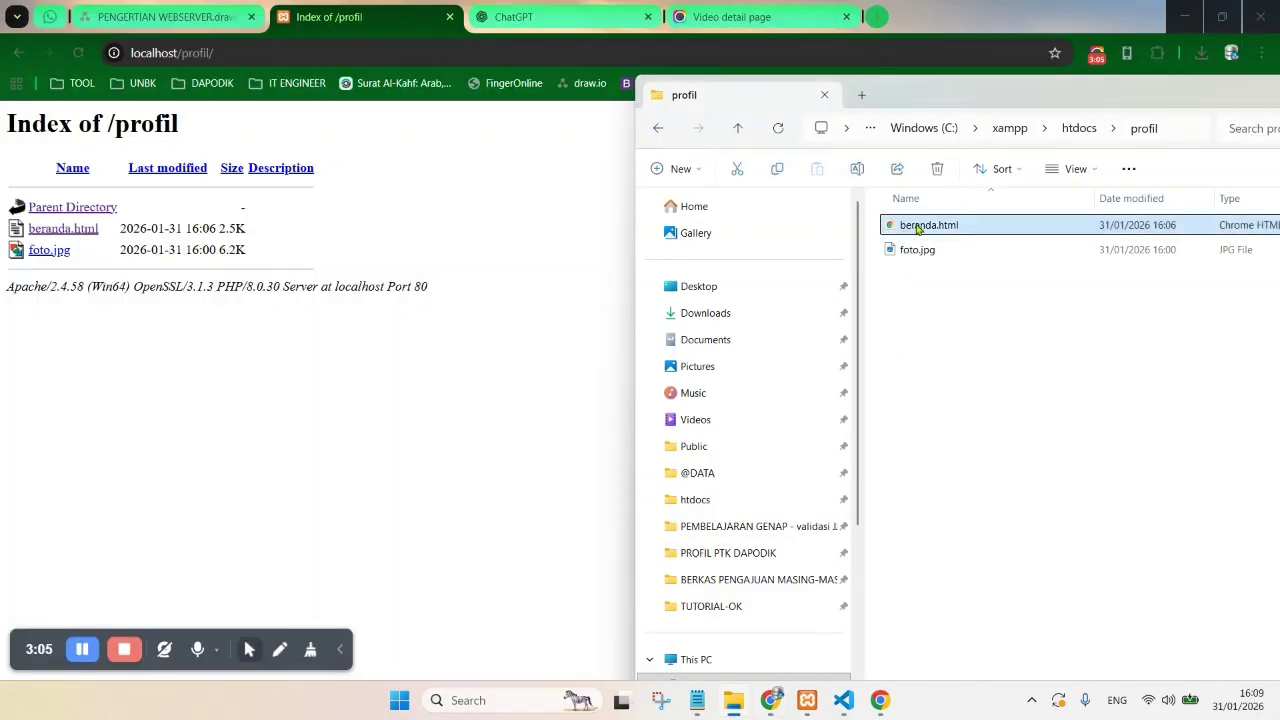
pyautogui.press('F2')
pyautogui.write('index')
pyautogui.press('Return')
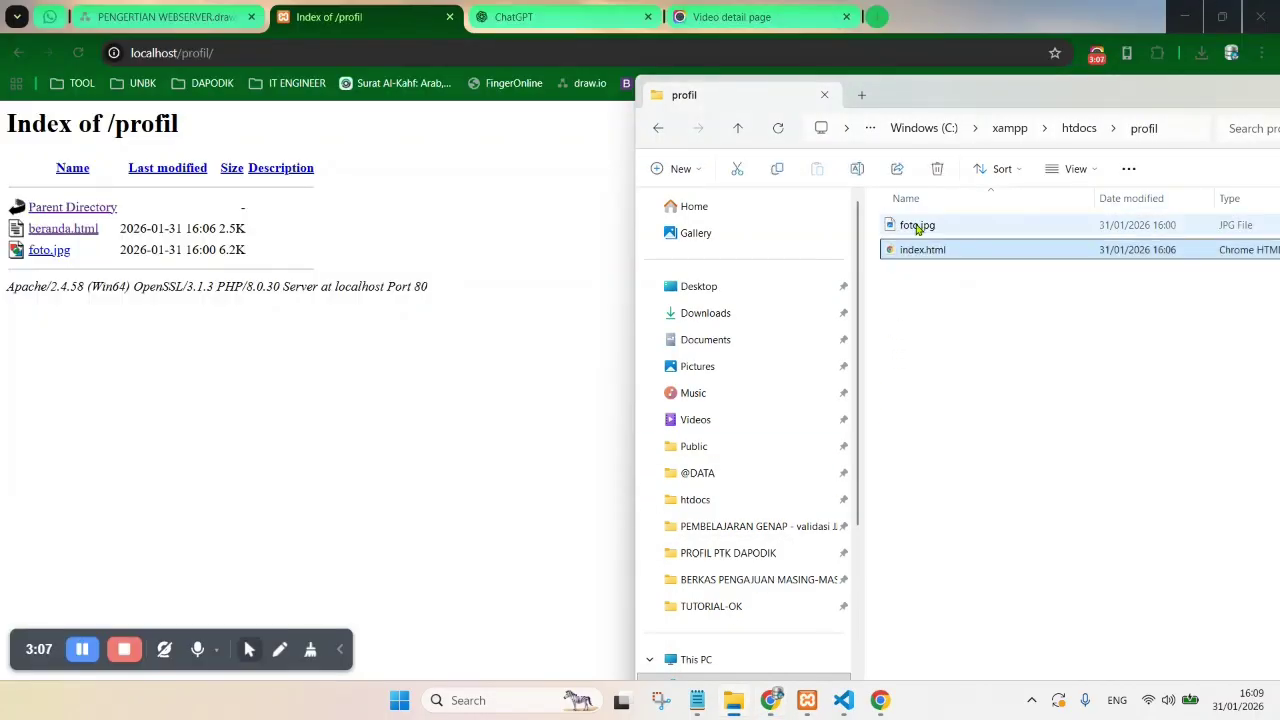
pyautogui.click(571, 357)
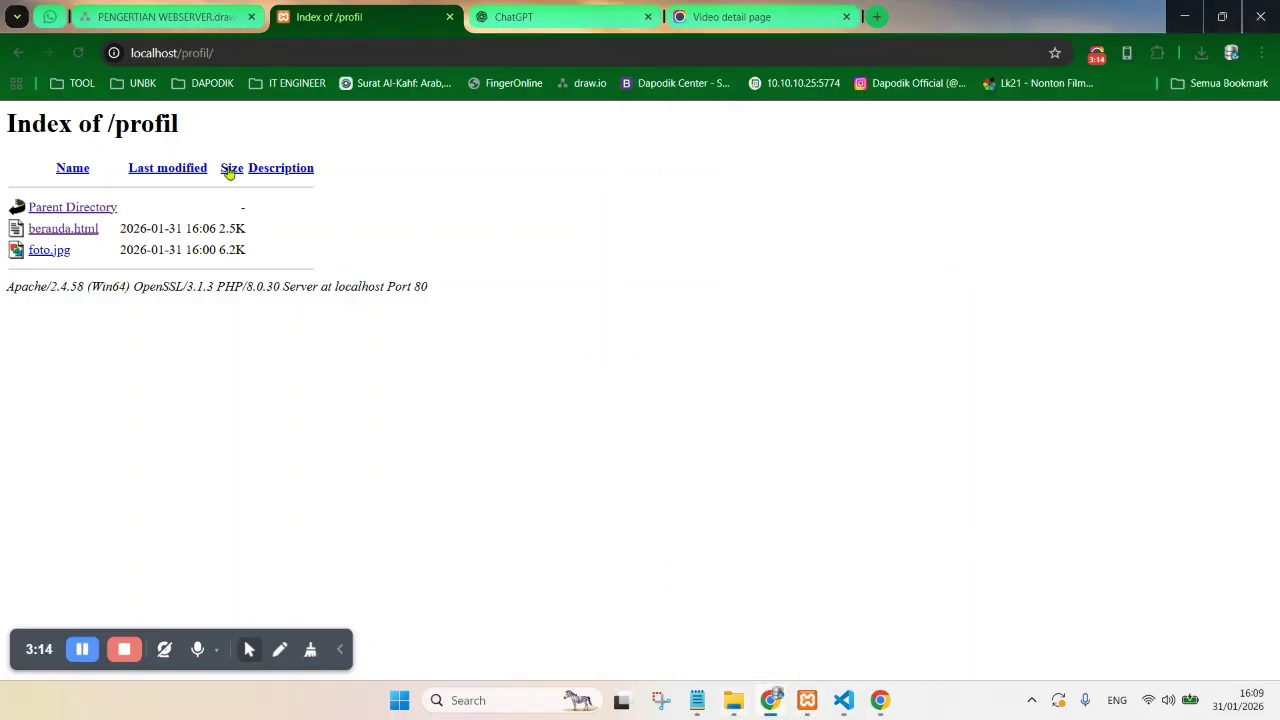
# - Reload localhost/profil so the styled profile card with its round photo shows again
pyautogui.press('F5')
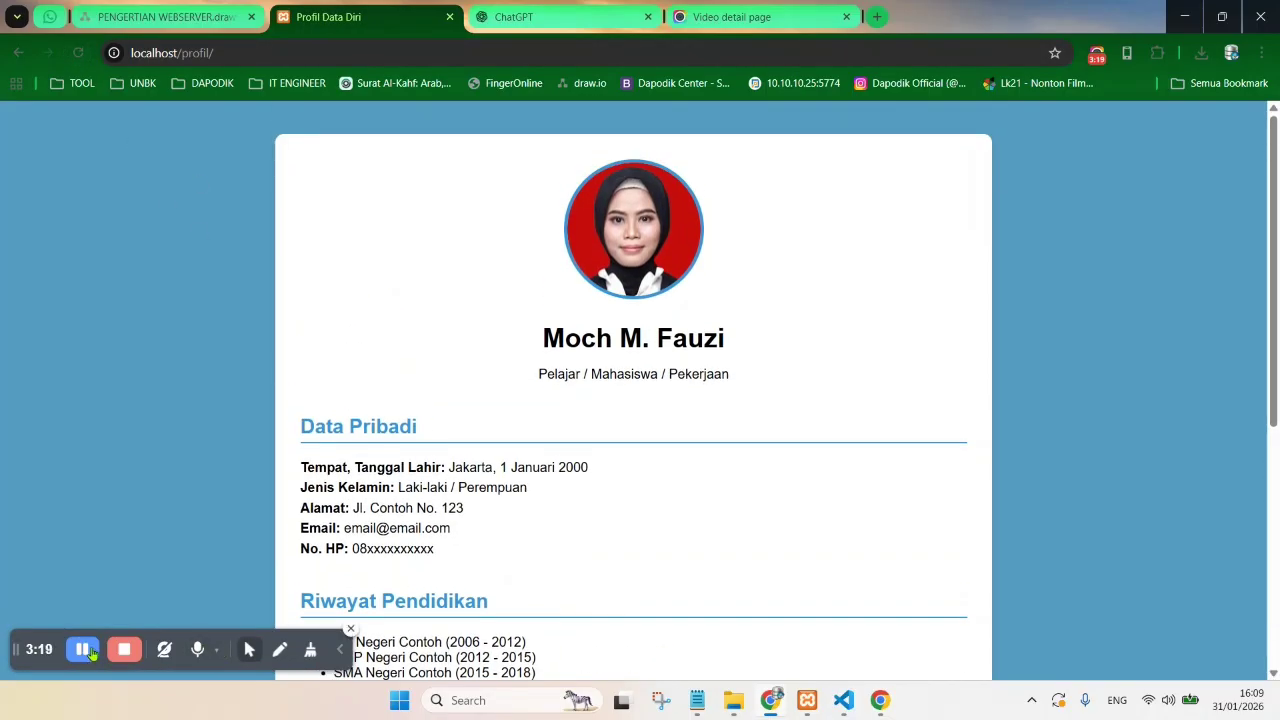
pyautogui.scroll(-2, 518, 348)
pyautogui.scroll(2, 518, 348)
pyautogui.scroll(-3, 489, 366)
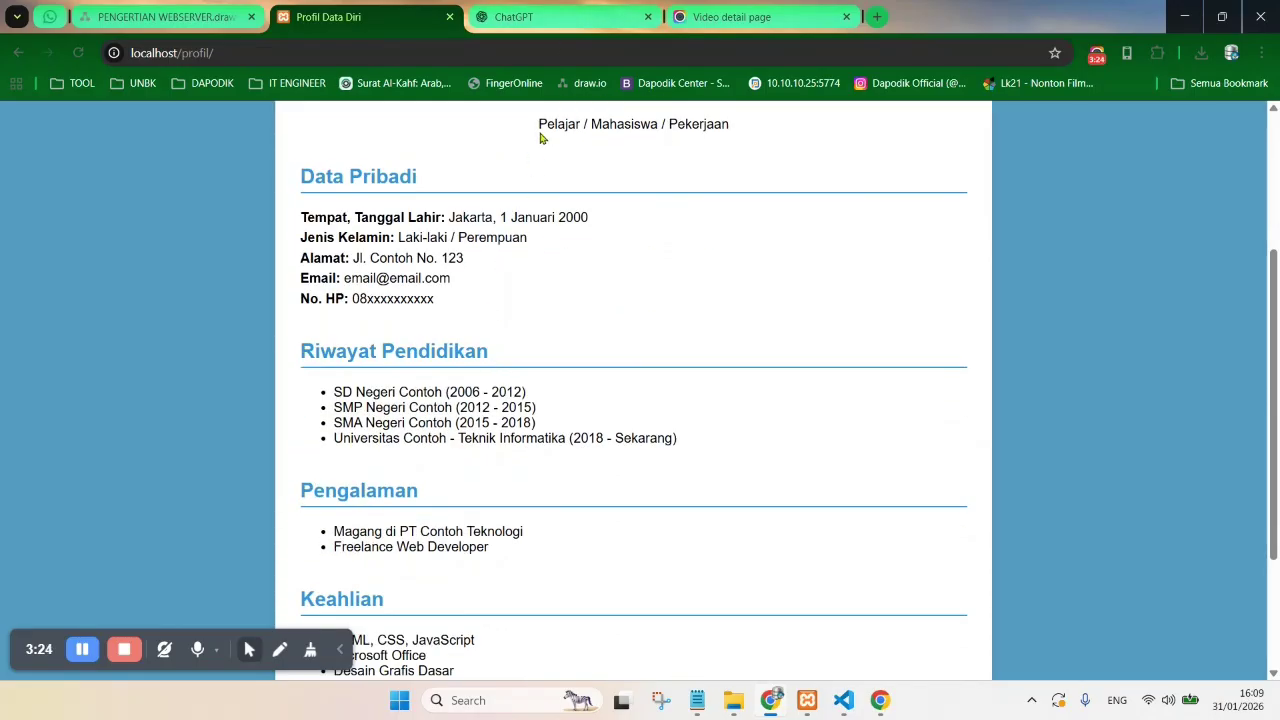
# - Close the recording's detail tab after checking ChatGPT, and revisit the Profil Data Diri tab
pyautogui.click(595, 18)
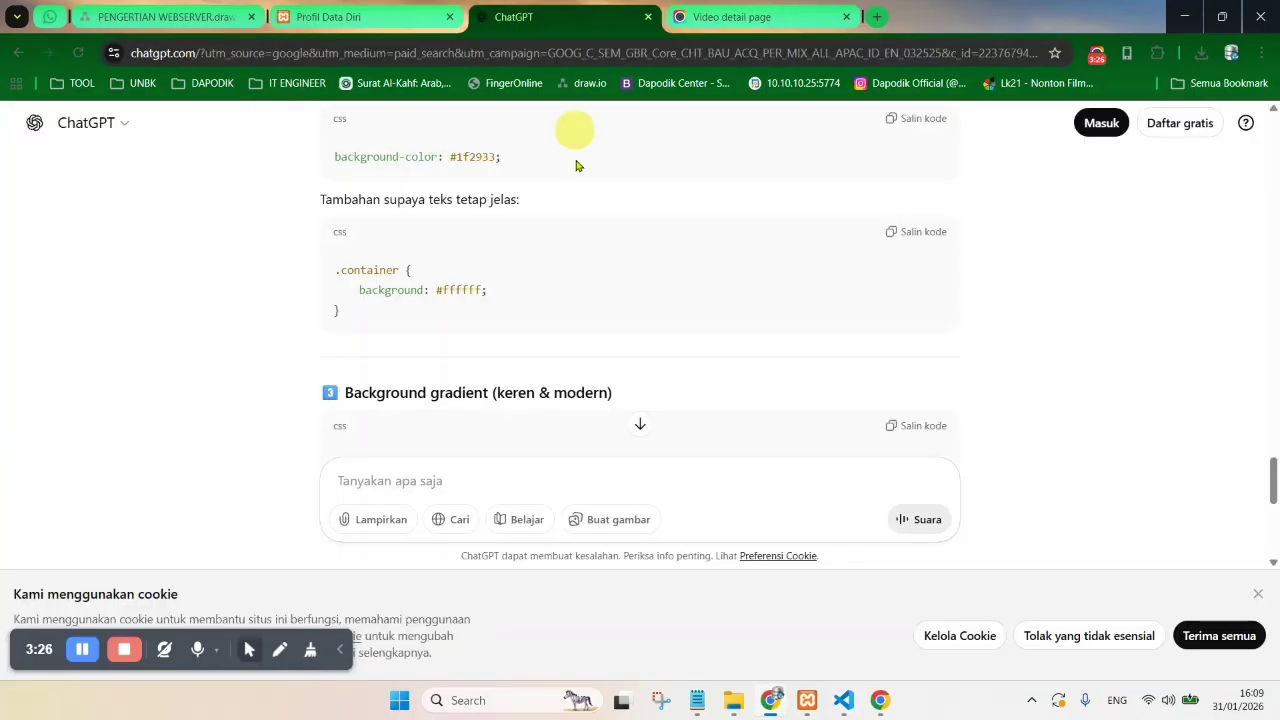
pyautogui.scroll(5, 763, 384)
pyautogui.scroll(15, 763, 384)
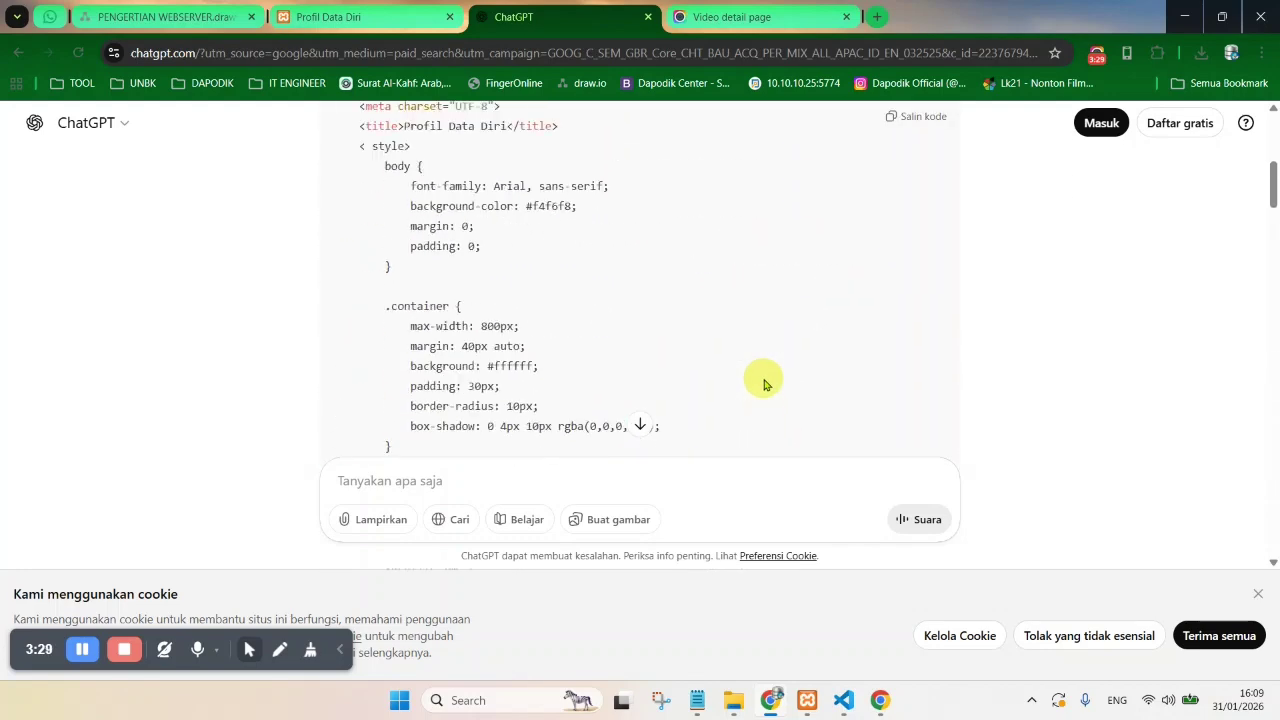
pyautogui.click(714, 16)
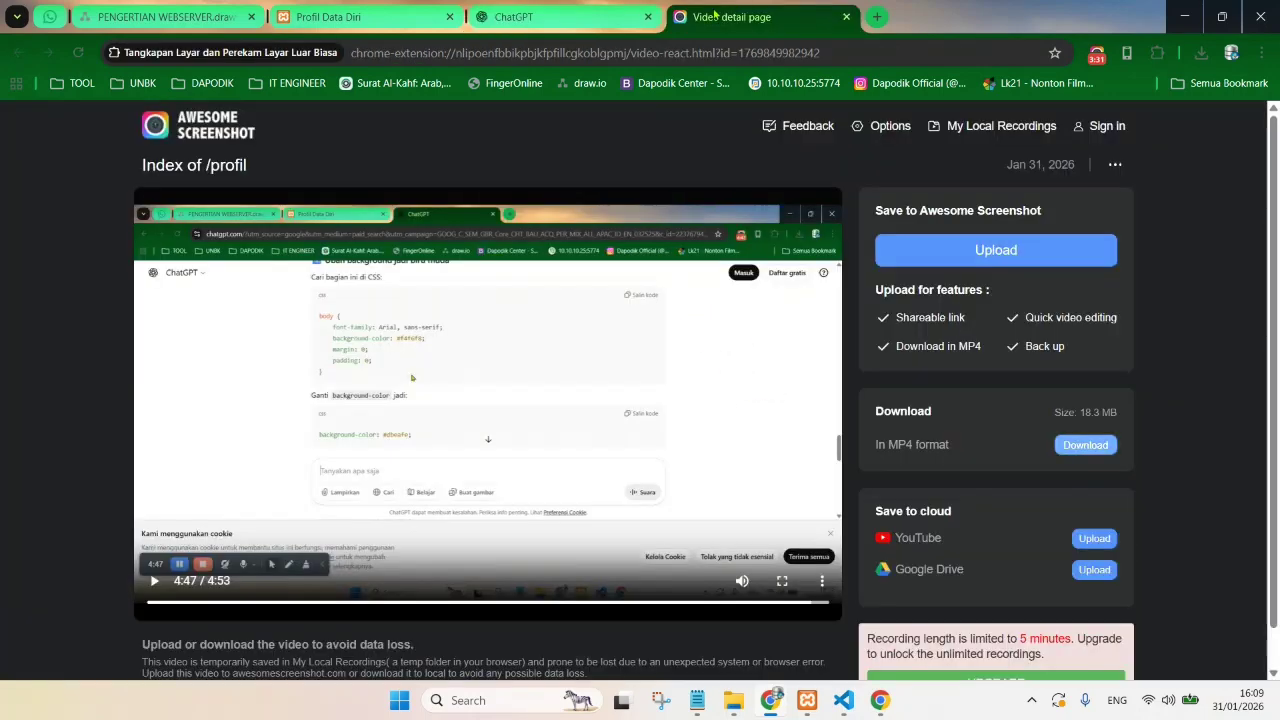
pyautogui.click(557, 17)
pyautogui.click(405, 17)
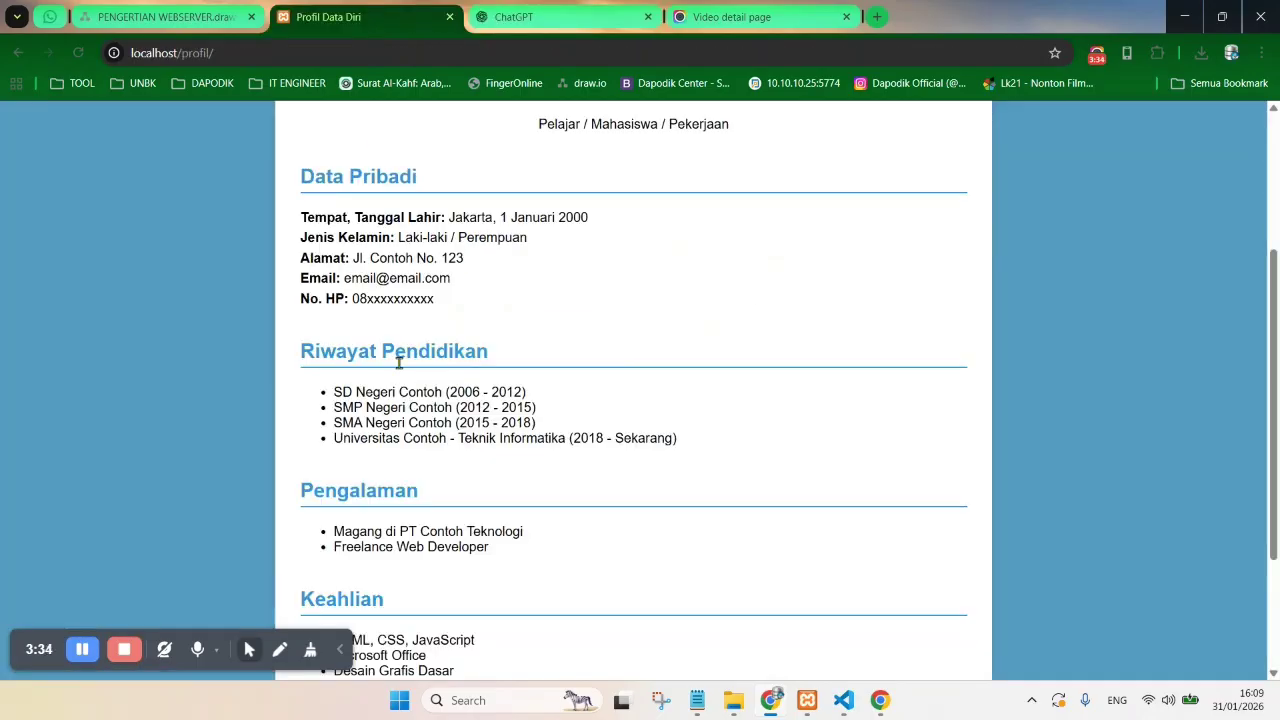
pyautogui.scroll(3, 437, 441)
pyautogui.scroll(-3, 538, 374)
pyautogui.scroll(3, 538, 374)
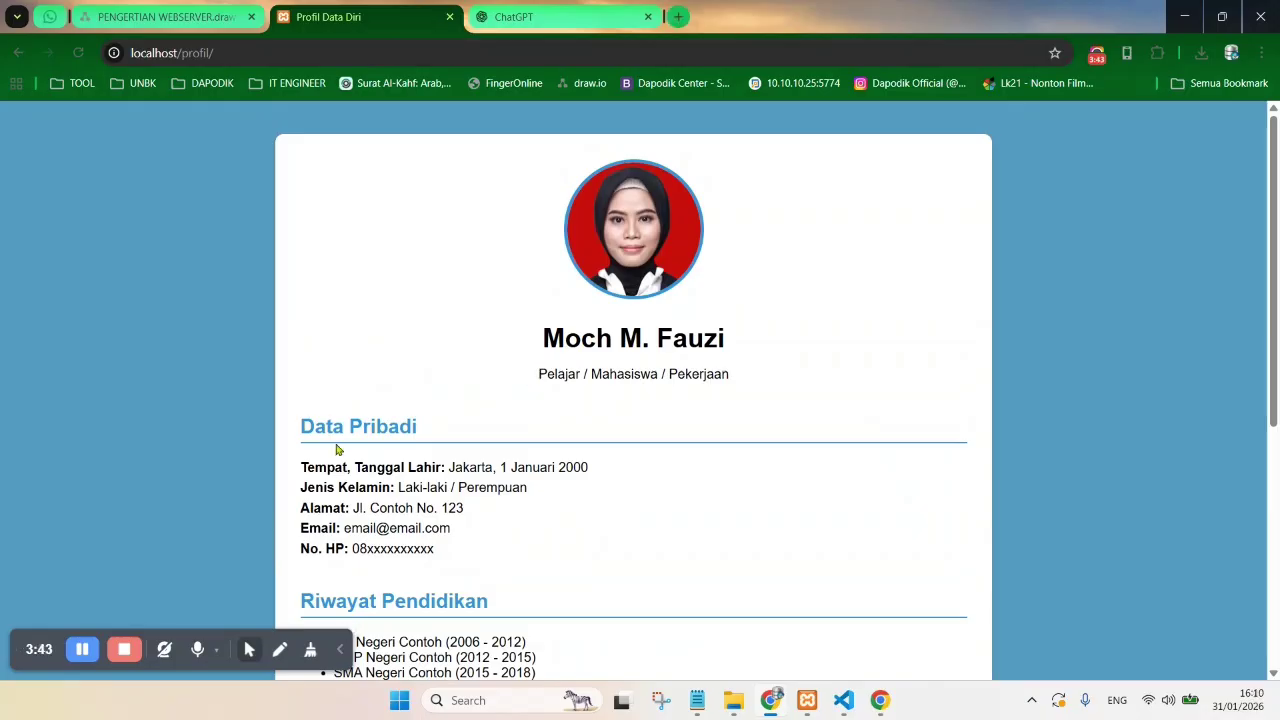
# - In a new chat, request a PHP/CSS company profile site with company image, history and Kontak navbar
pyautogui.click(449, 16)
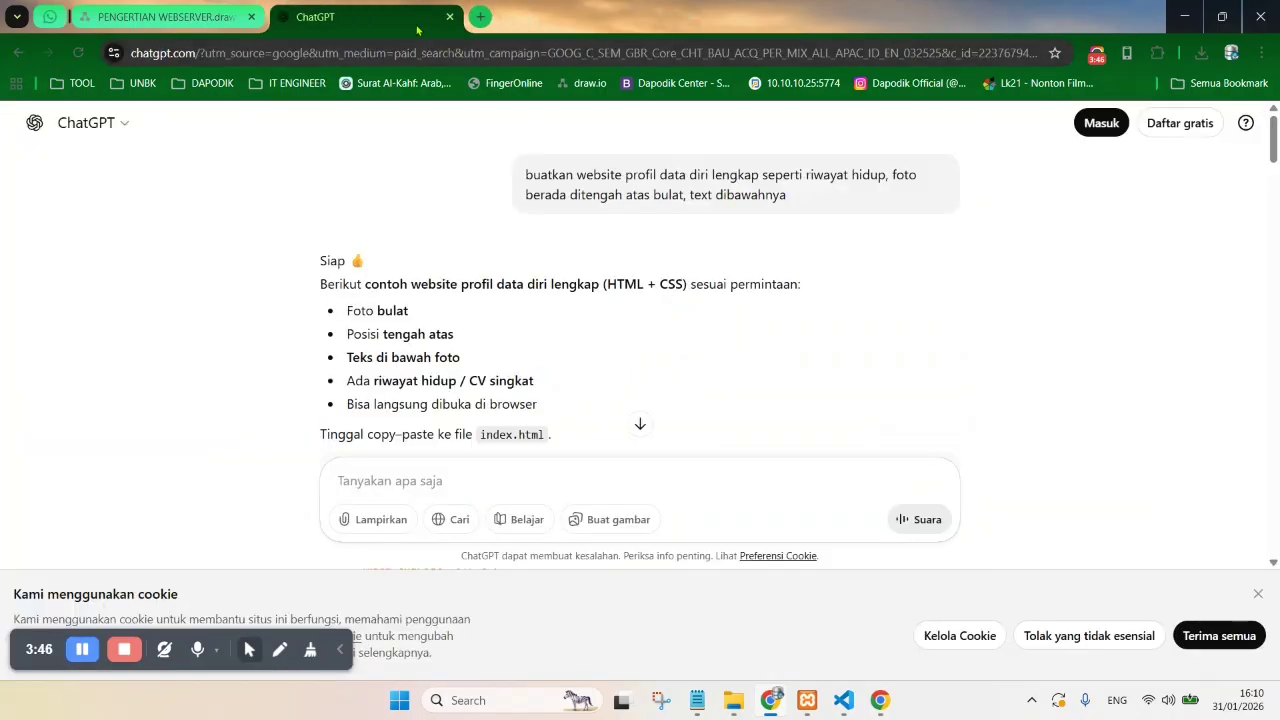
pyautogui.click(35, 135)
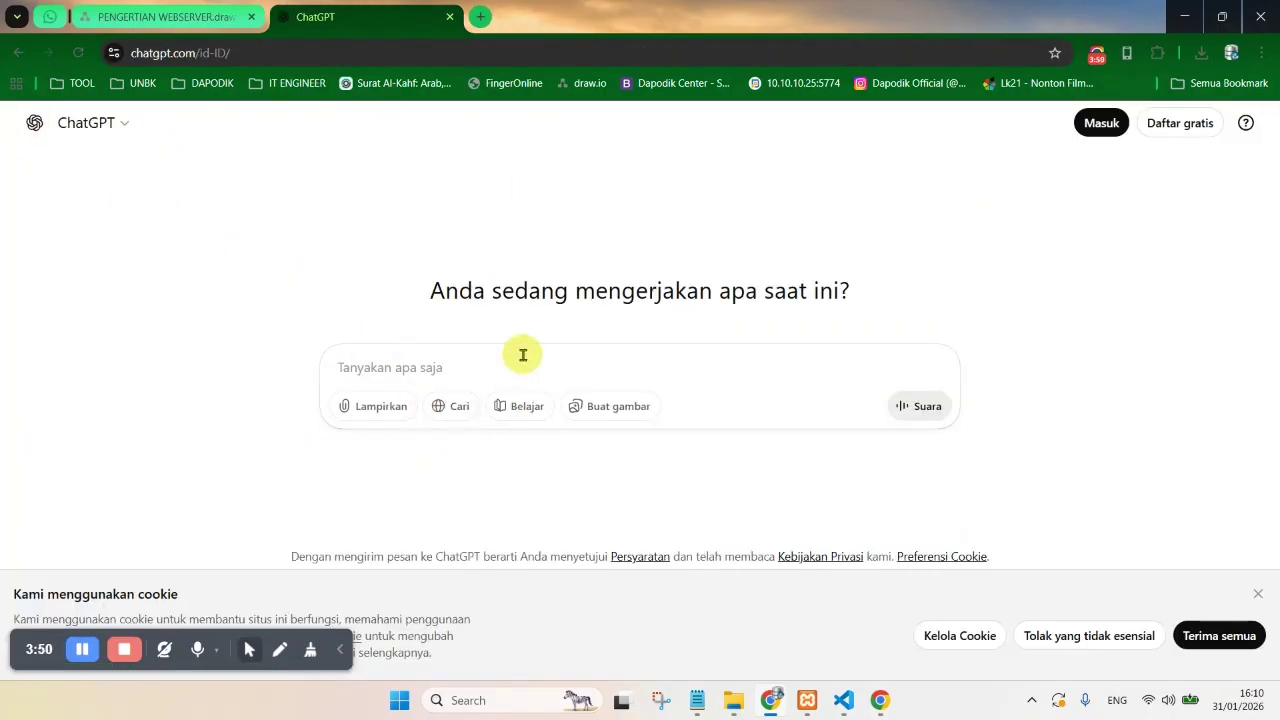
pyautogui.write('buatkan')
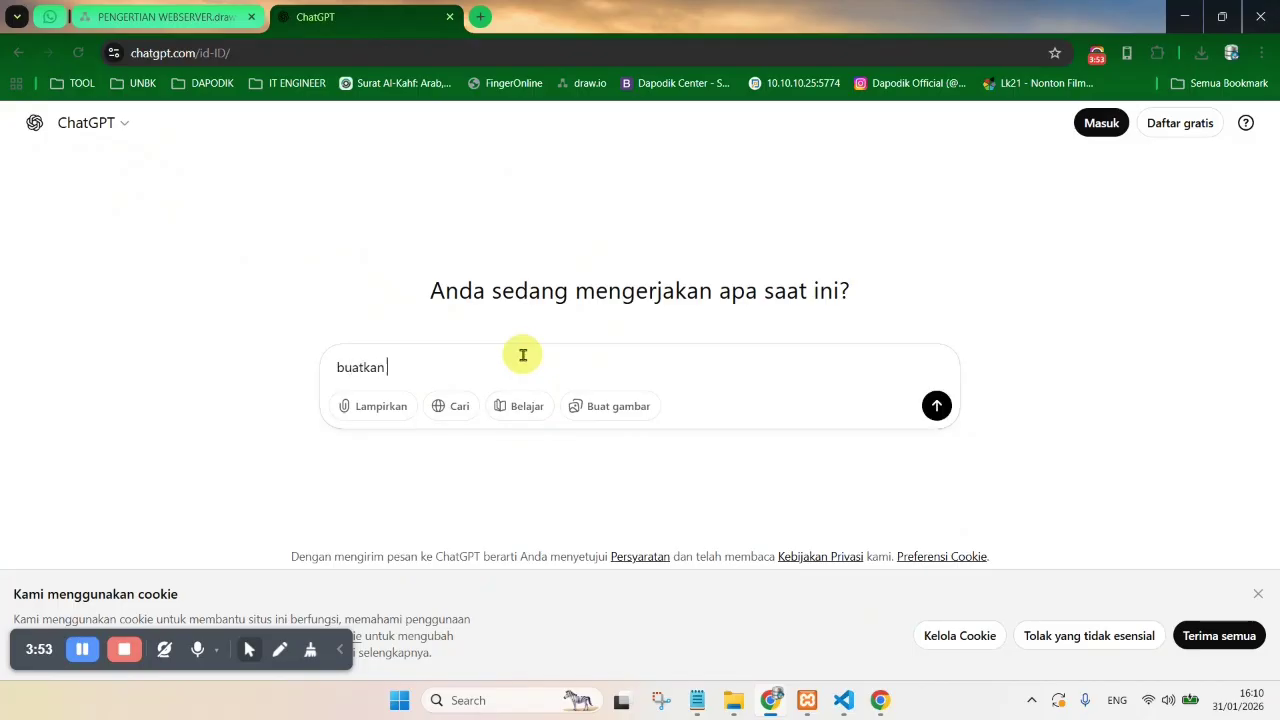
pyautogui.write(' web comany profil ')
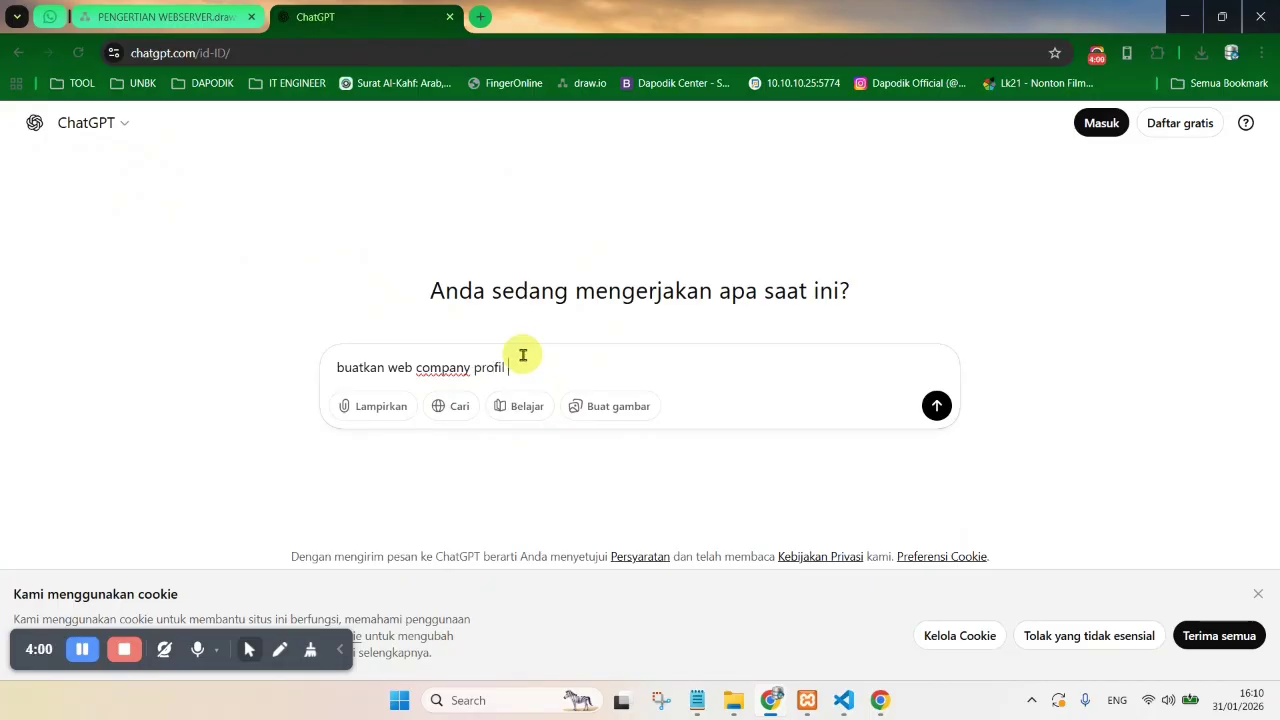
pyautogui.write('berbasis php dan css')
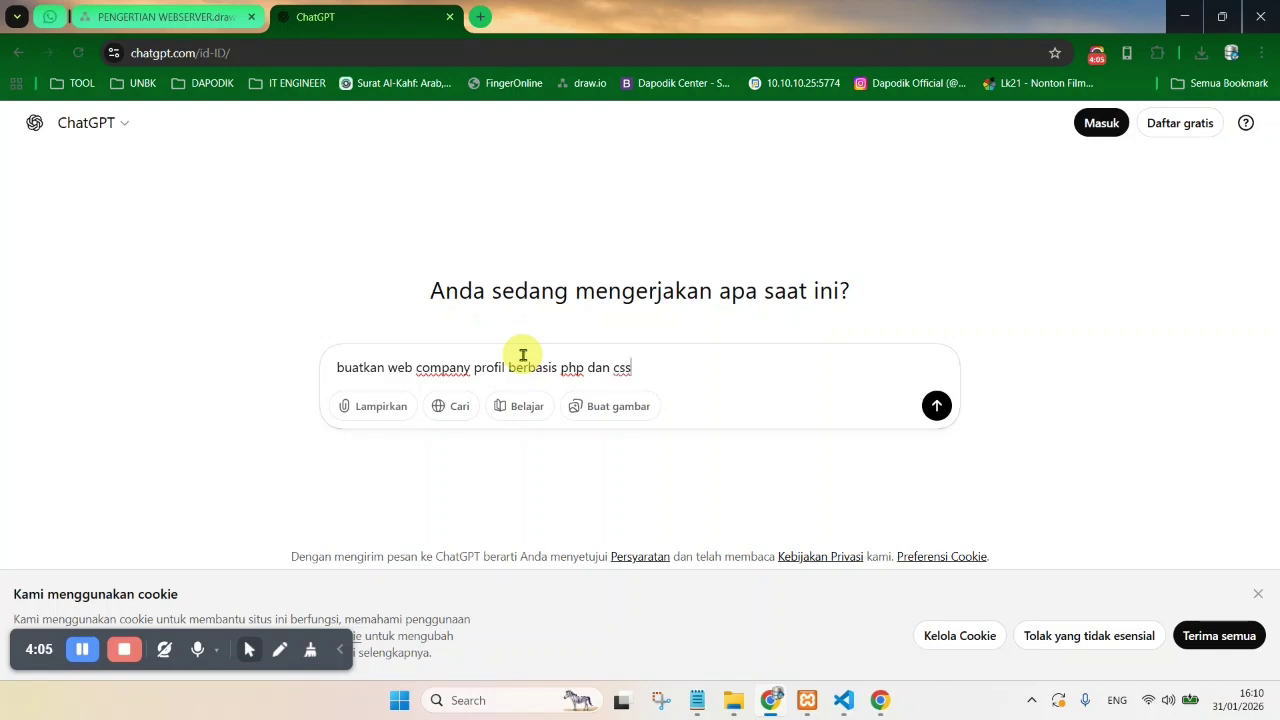
pyautogui.write(', tampilan depan')
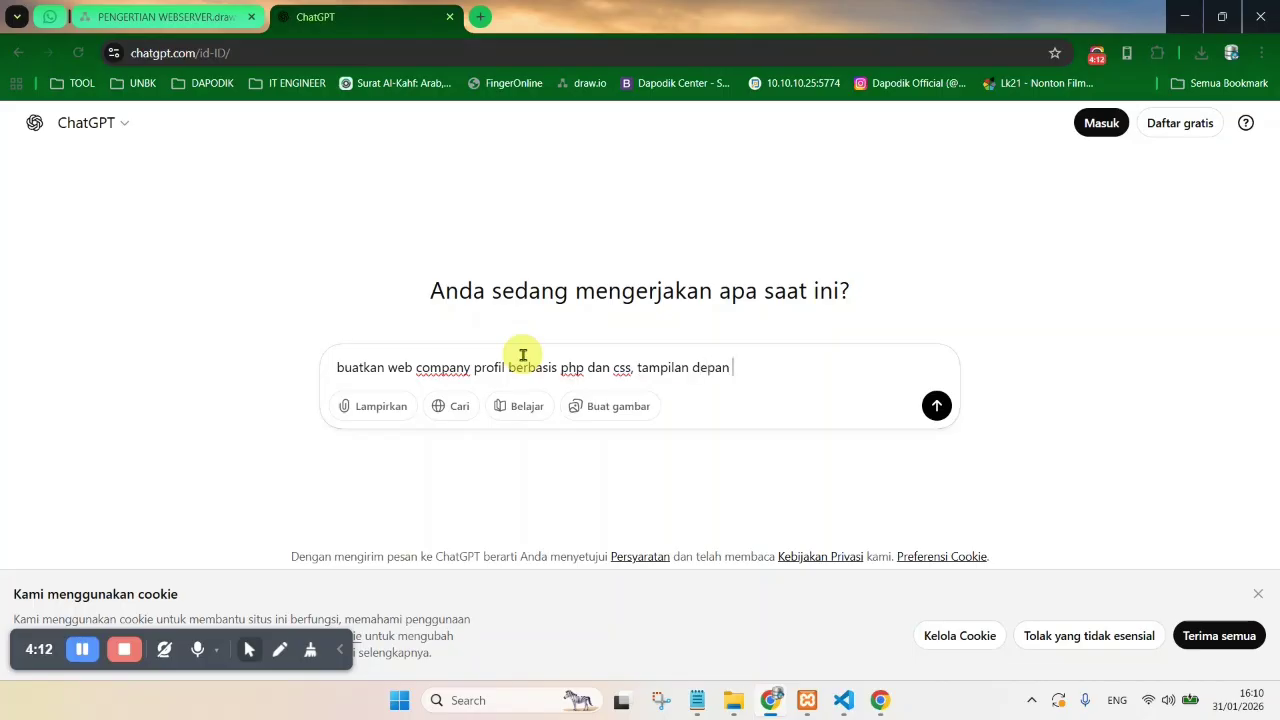
pyautogui.write(' terdapat gambar perusahaa')
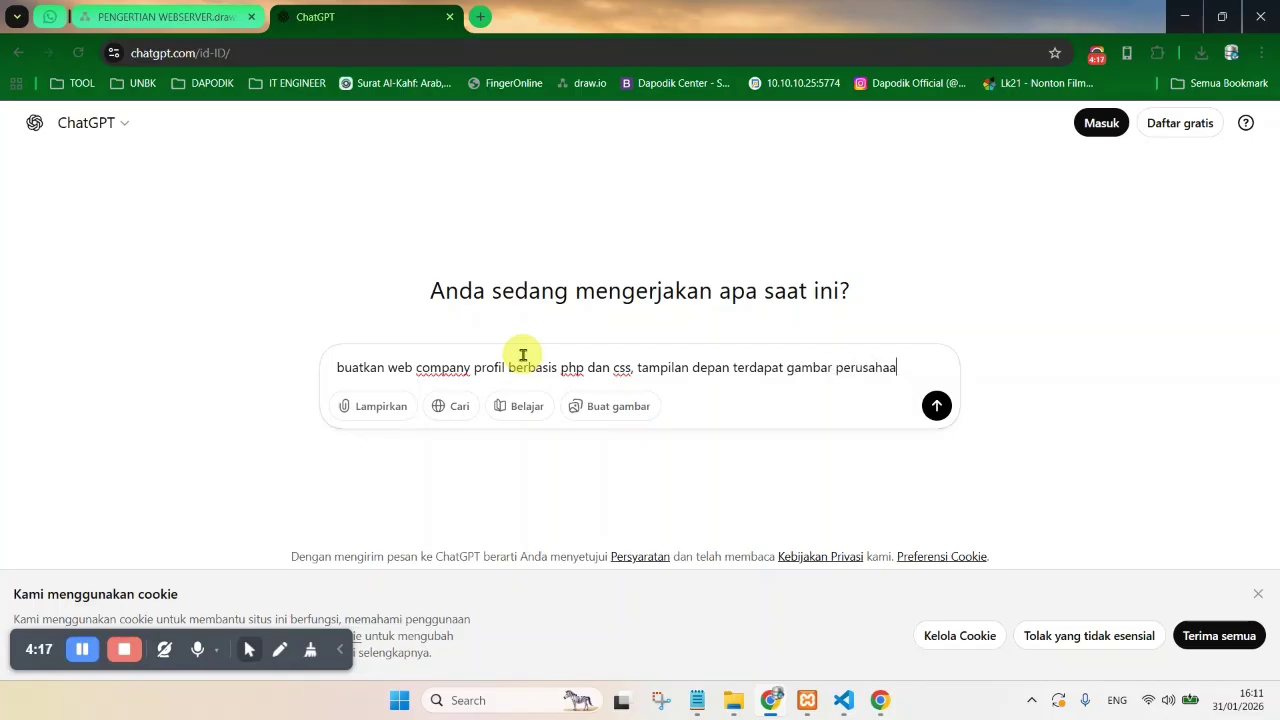
pyautogui.write('n dan seki')
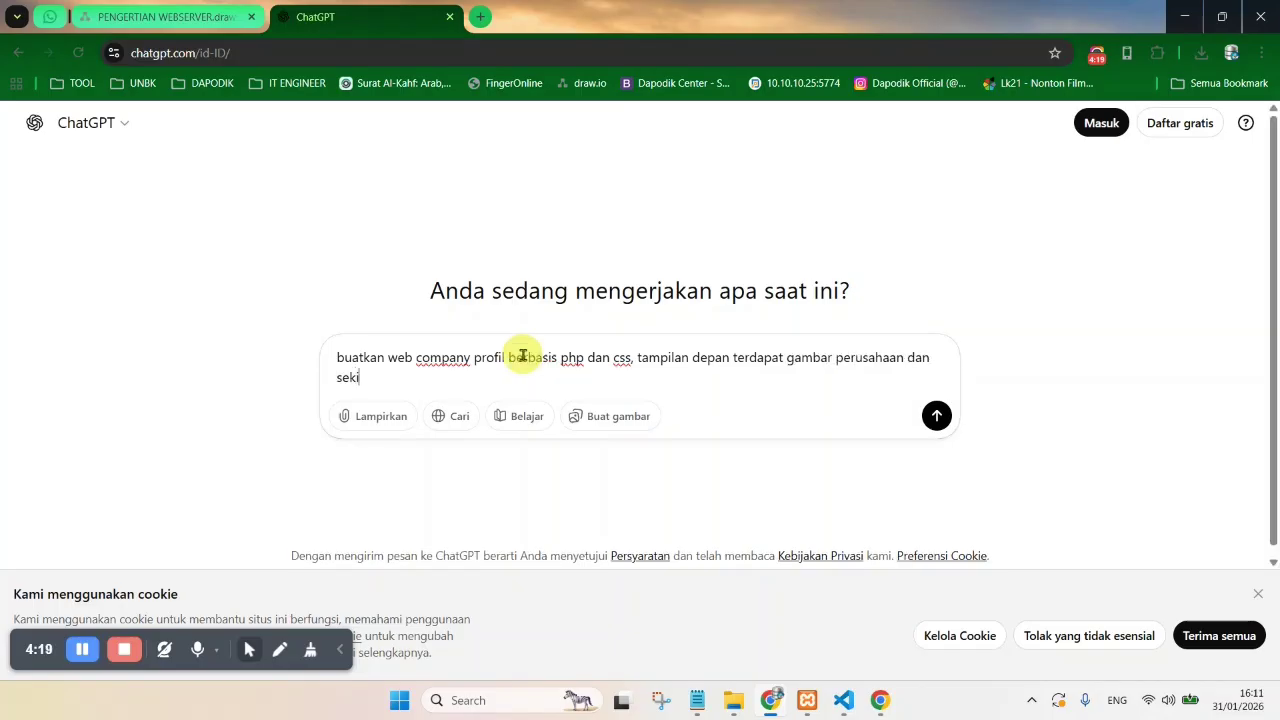
pyautogui.write('lat sejarah perusahaan')
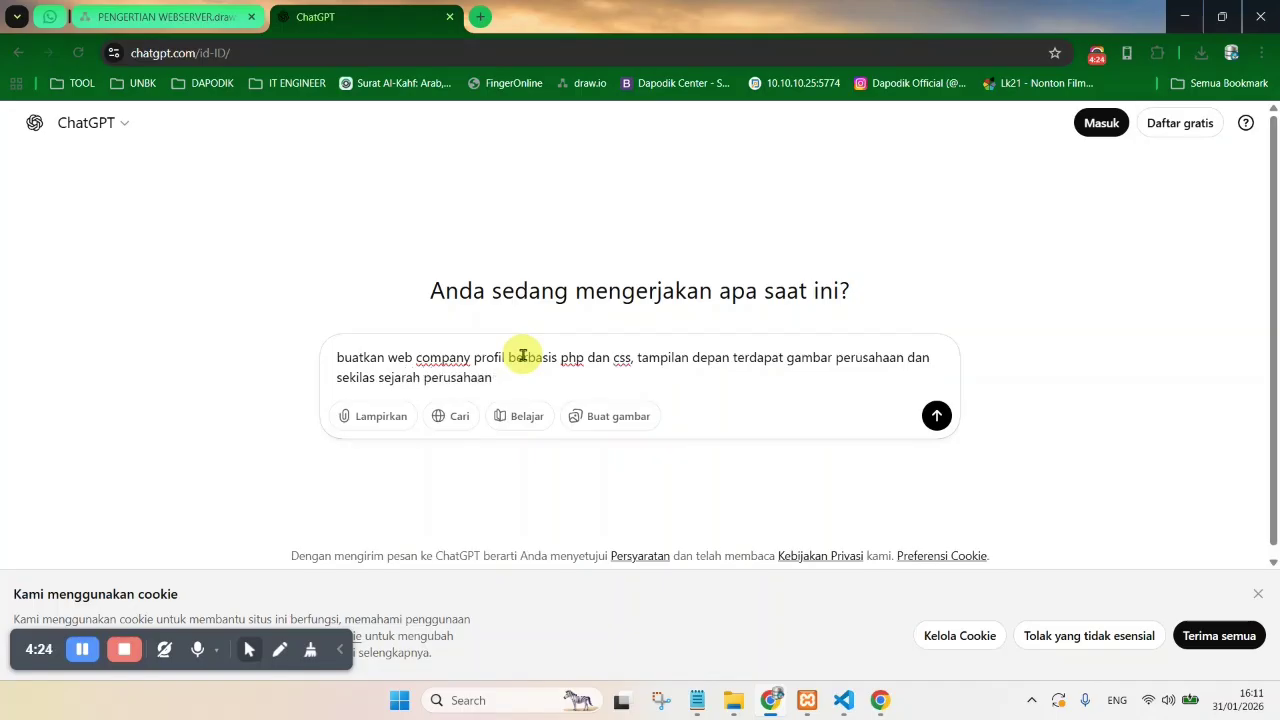
pyautogui.write('nya')
pyautogui.write('ya')
pyautogui.write('yang teri')
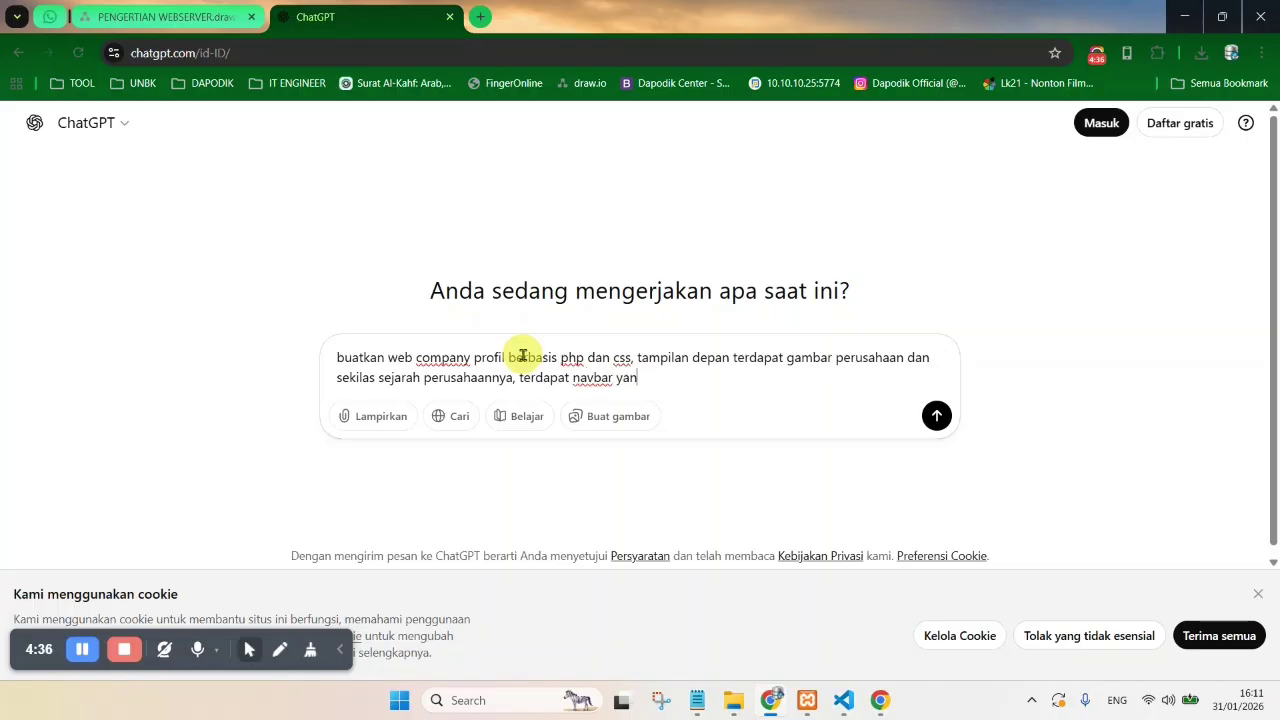
pyautogui.press('BackSpace')
pyautogui.press('BackSpace')
pyautogui.press('BackSpace')
pyautogui.press('BackSpace')
pyautogui.write('diri dari menu kontak dan hubungi kami')
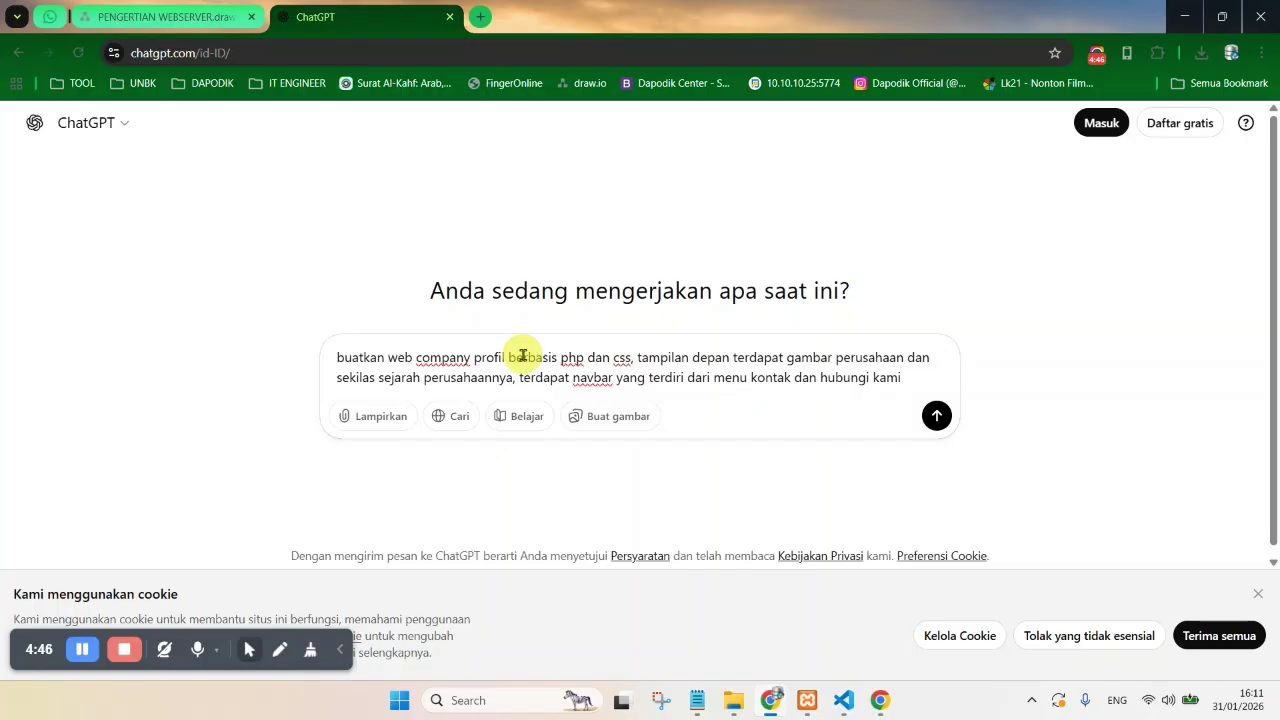
pyautogui.press('Return')
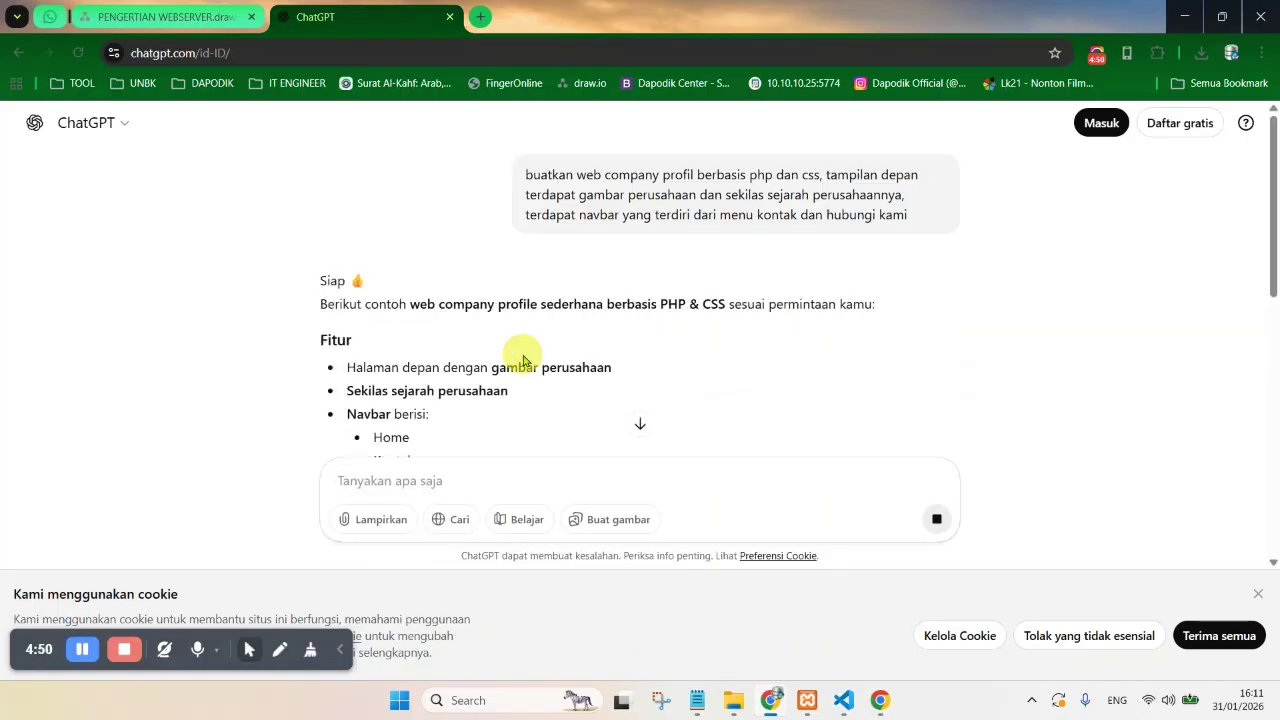
# - Review the generated index.php, kontak.php, hubungi.php and style.css code, returning to the Struktur Folder block
pyautogui.scroll(-5, 515, 358)
pyautogui.scroll(-15, 508, 356)
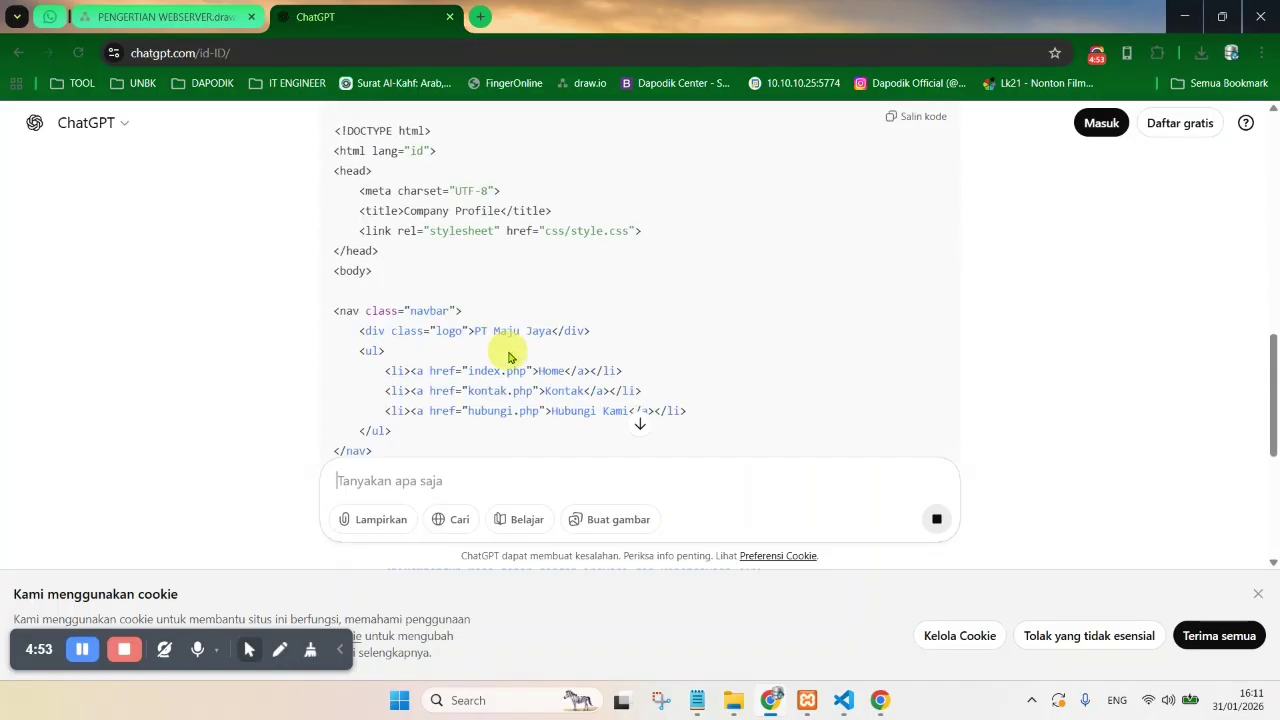
pyautogui.scroll(-12, 508, 357)
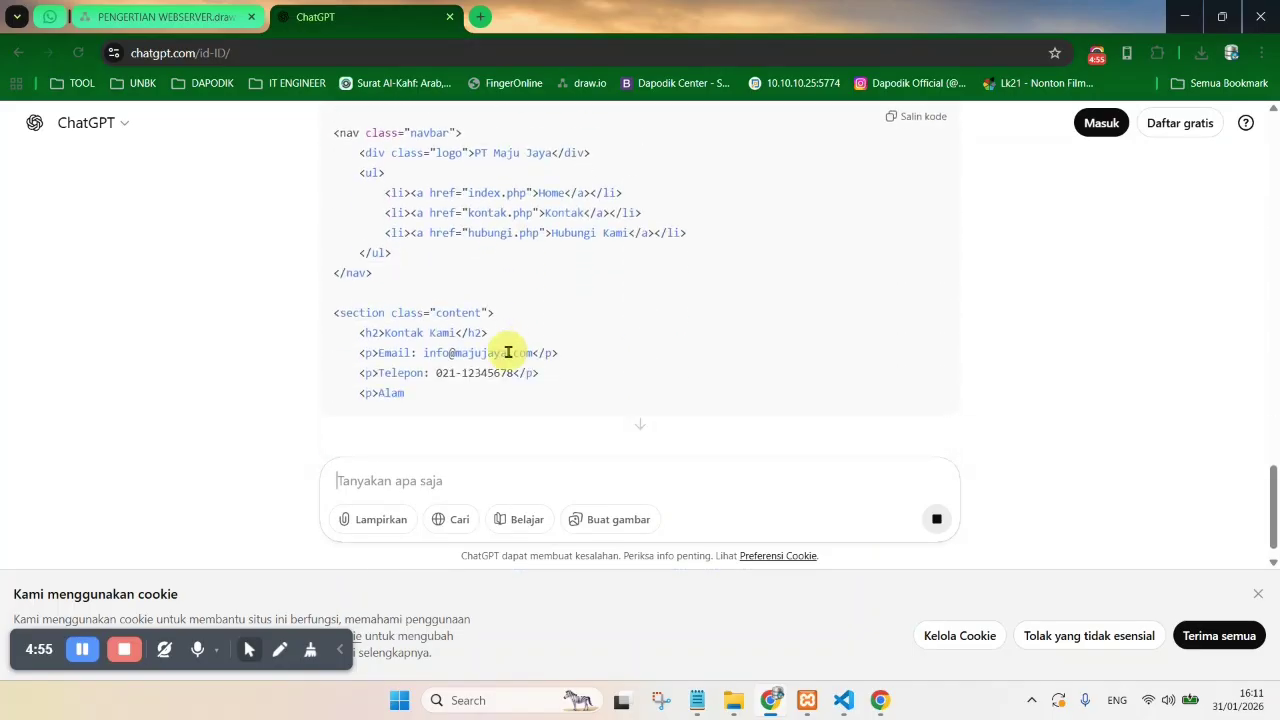
pyautogui.scroll(-15, 508, 357)
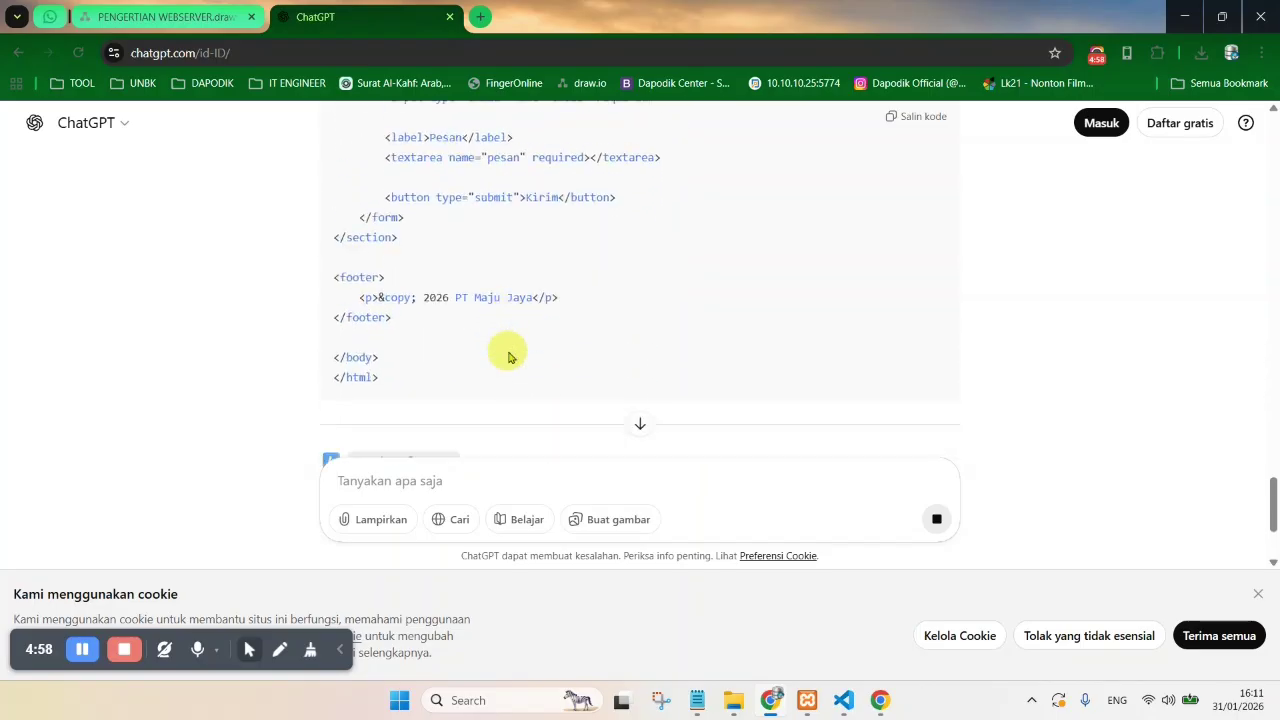
pyautogui.scroll(-5, 508, 355)
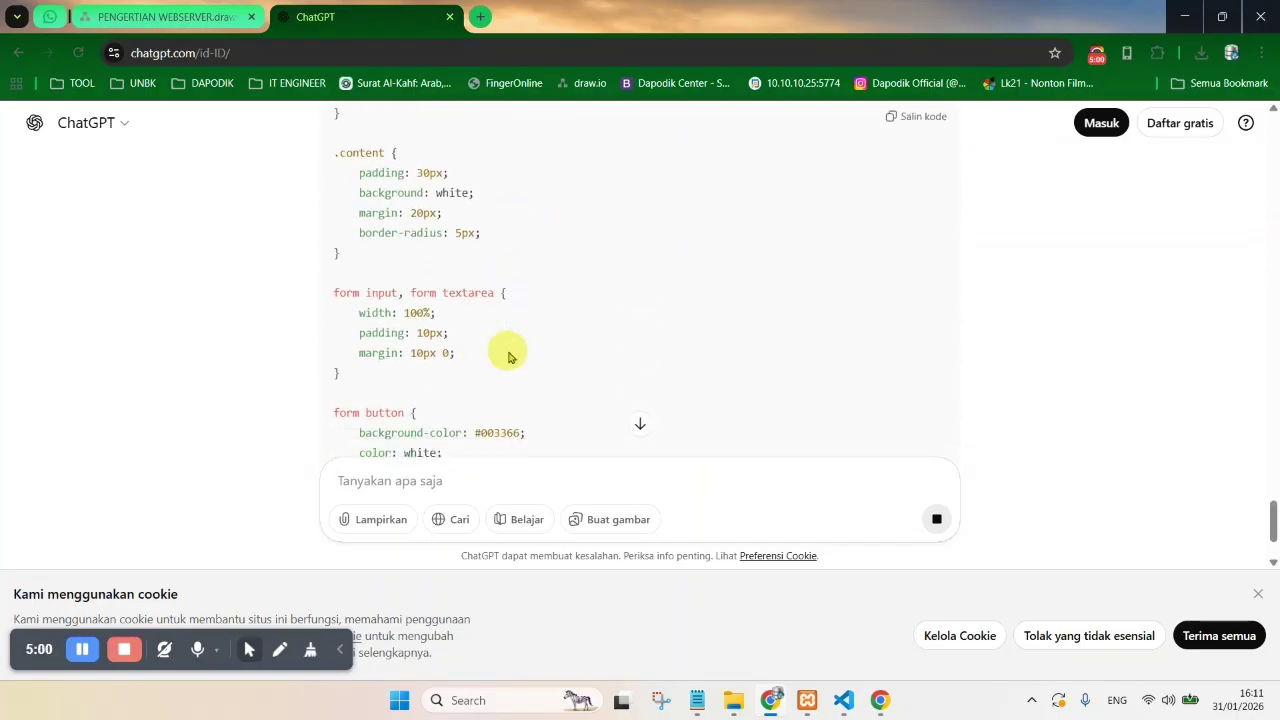
pyautogui.click(245, 651)
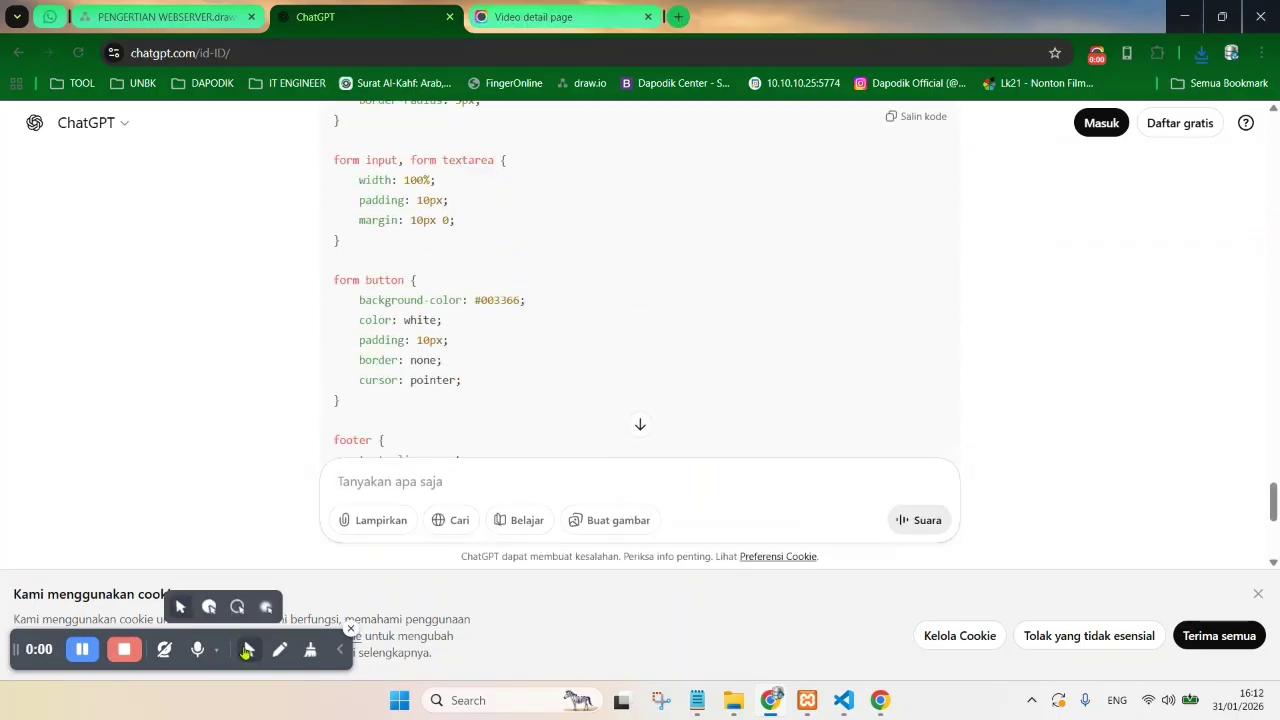
pyautogui.click(209, 607)
pyautogui.scroll(-4, 480, 420)
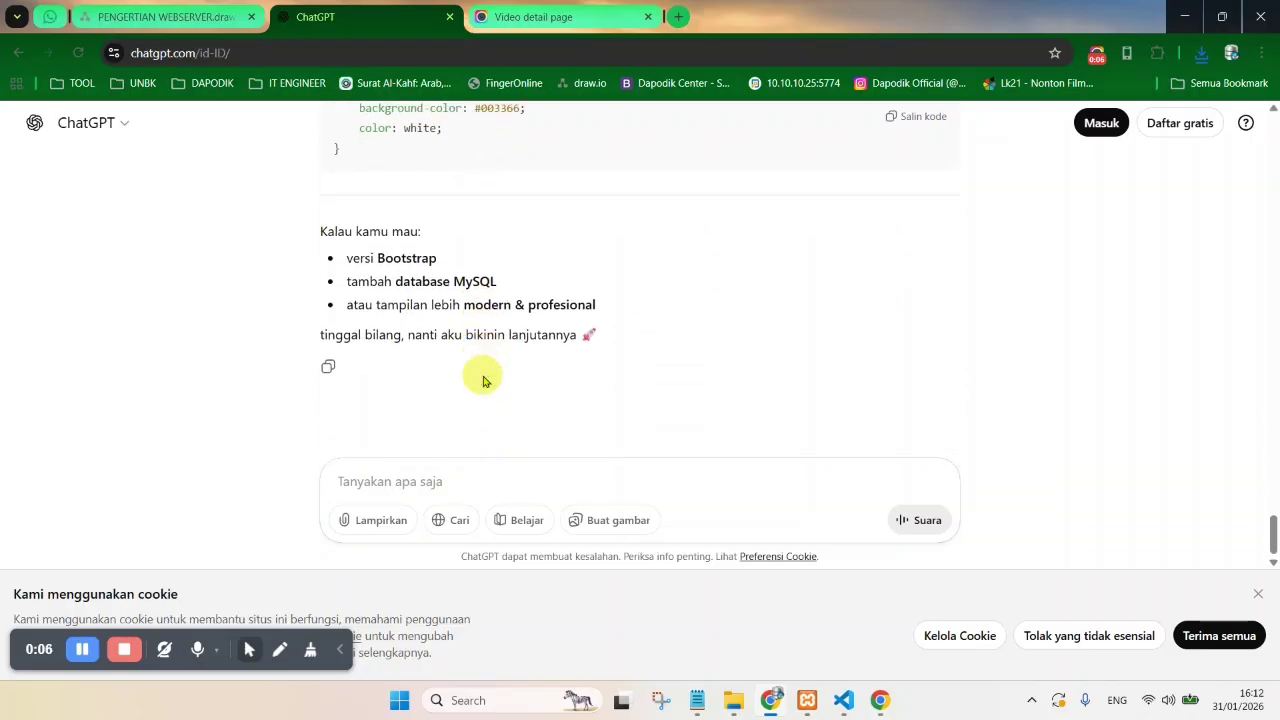
pyautogui.scroll(10, 483, 380)
pyautogui.scroll(15, 483, 378)
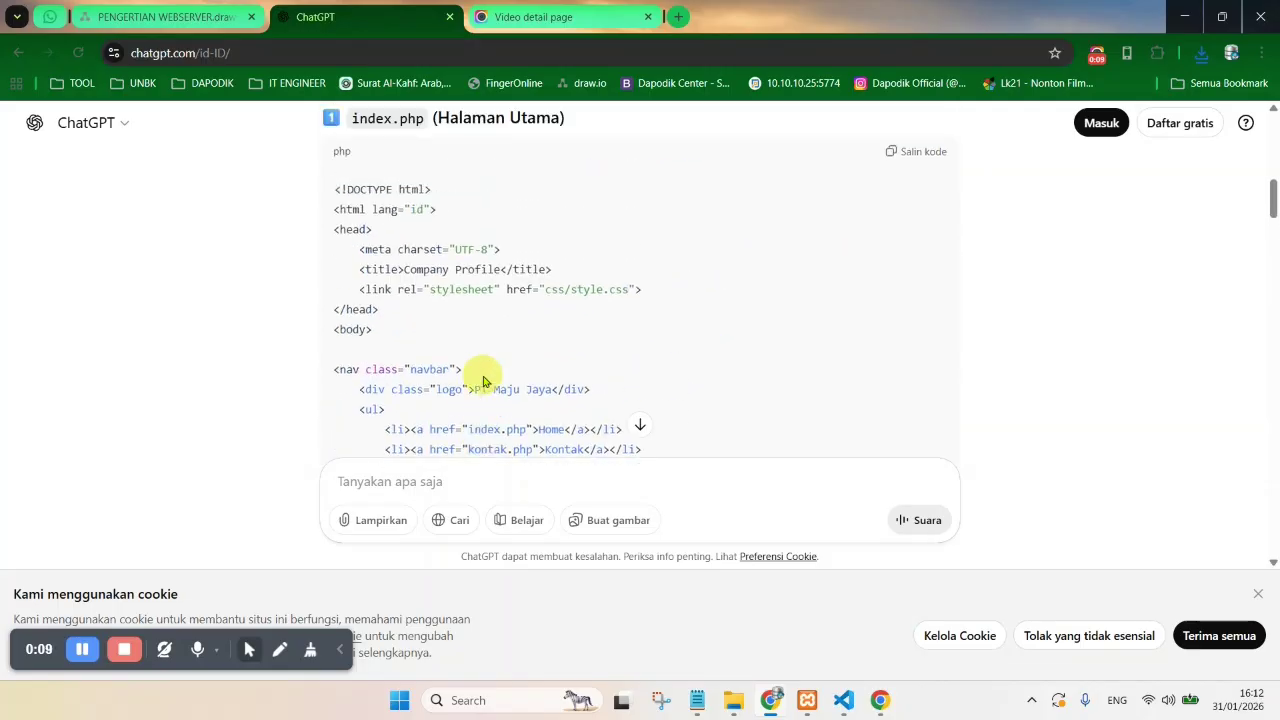
pyautogui.scroll(-3, 485, 375)
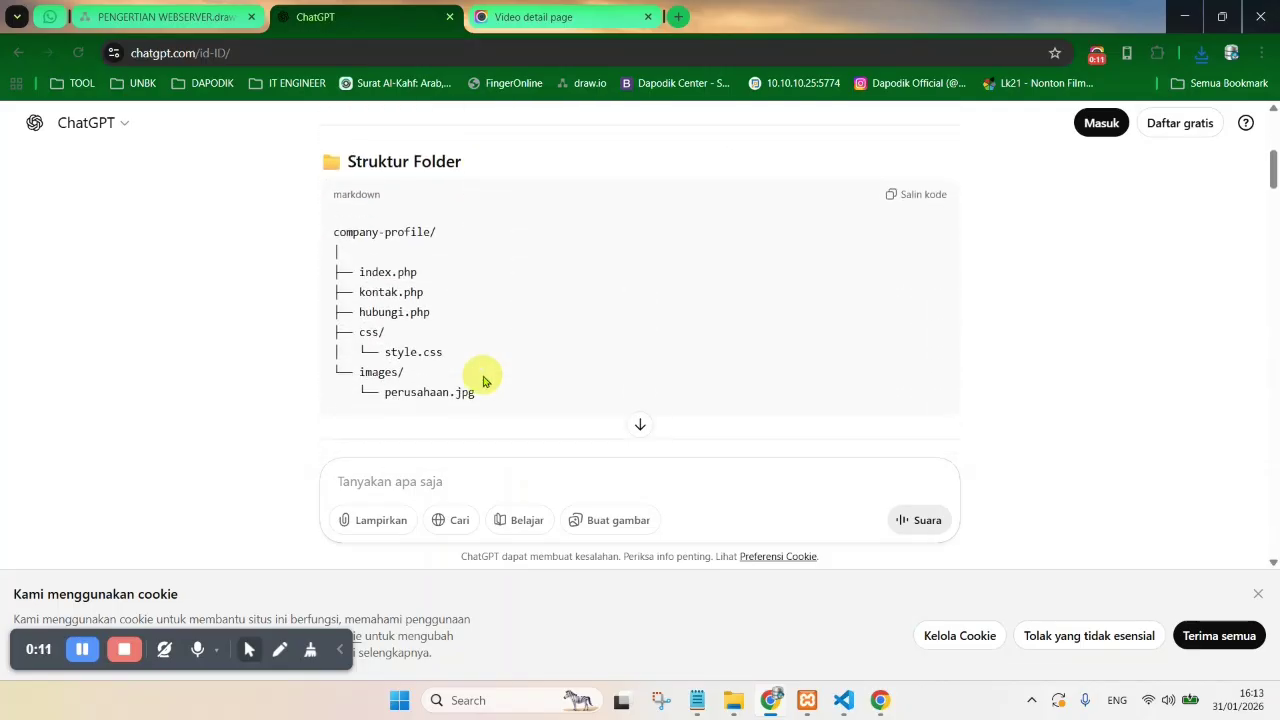
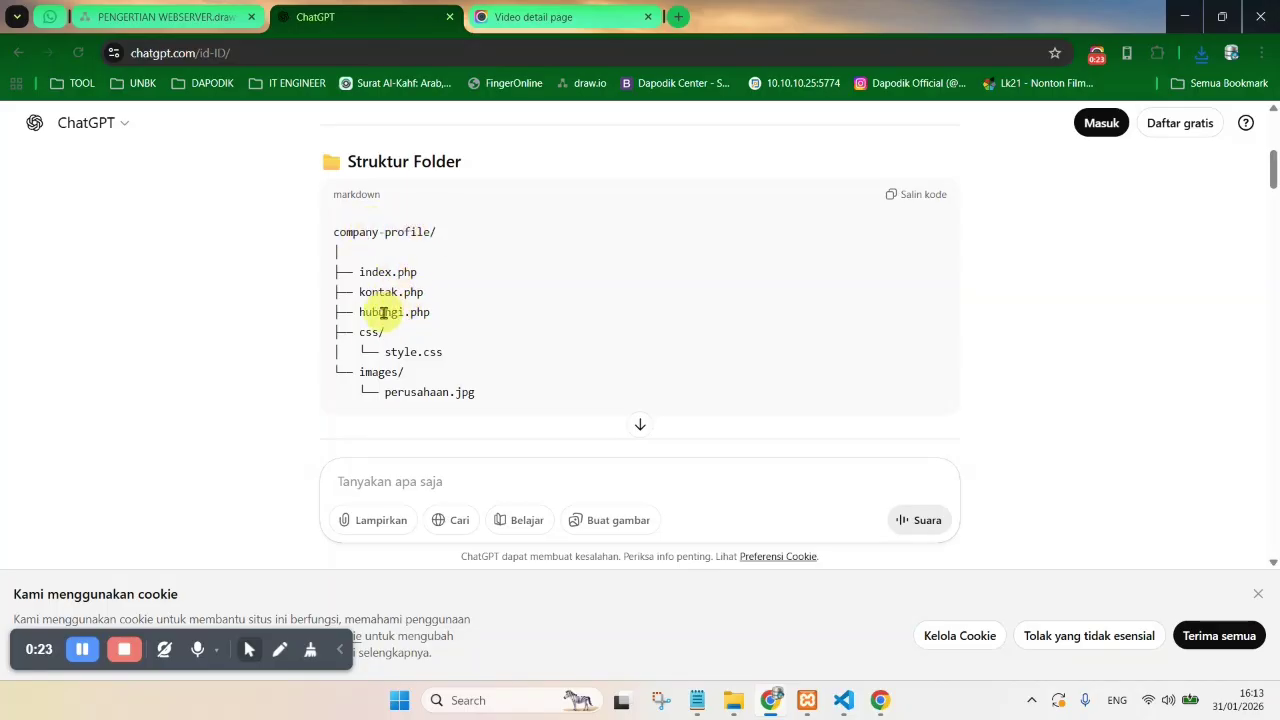
# - Highlight css, style.css, images and perusahaan.jpg in ChatGPT's suggested folder structure
pyautogui.doubleClick(371, 332)
pyautogui.click(388, 350)
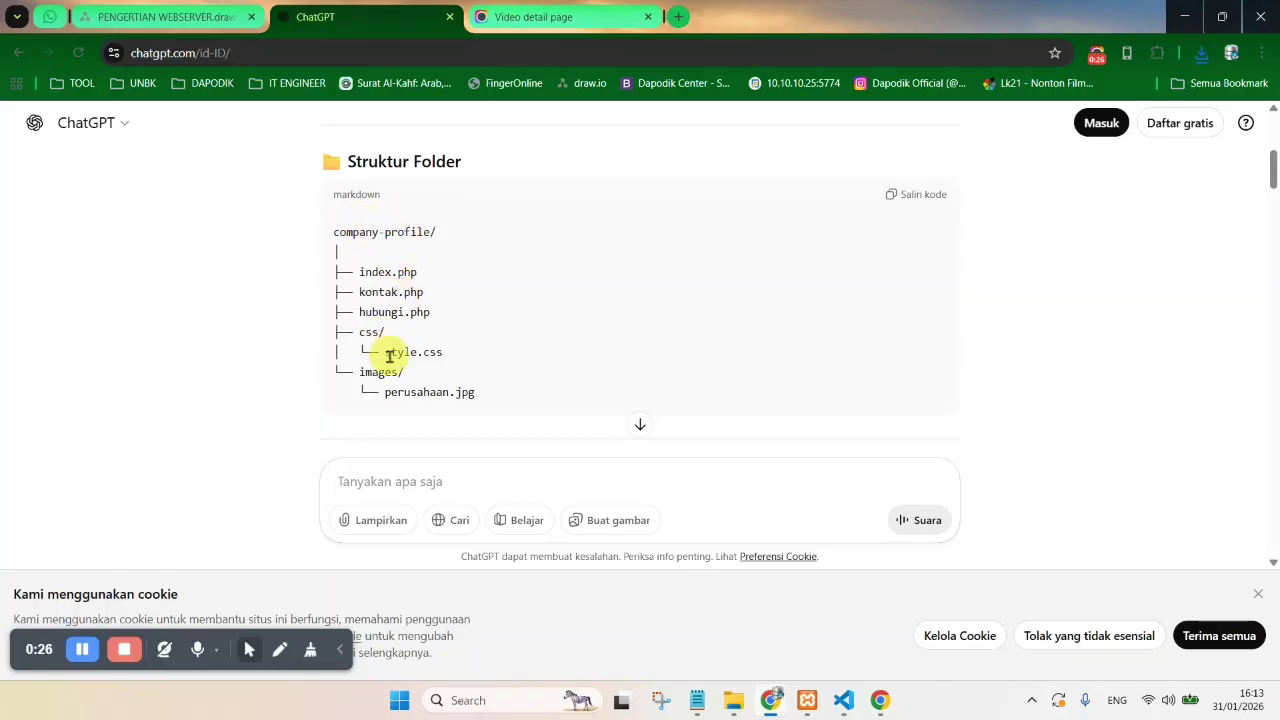
pyautogui.doubleClick(399, 354)
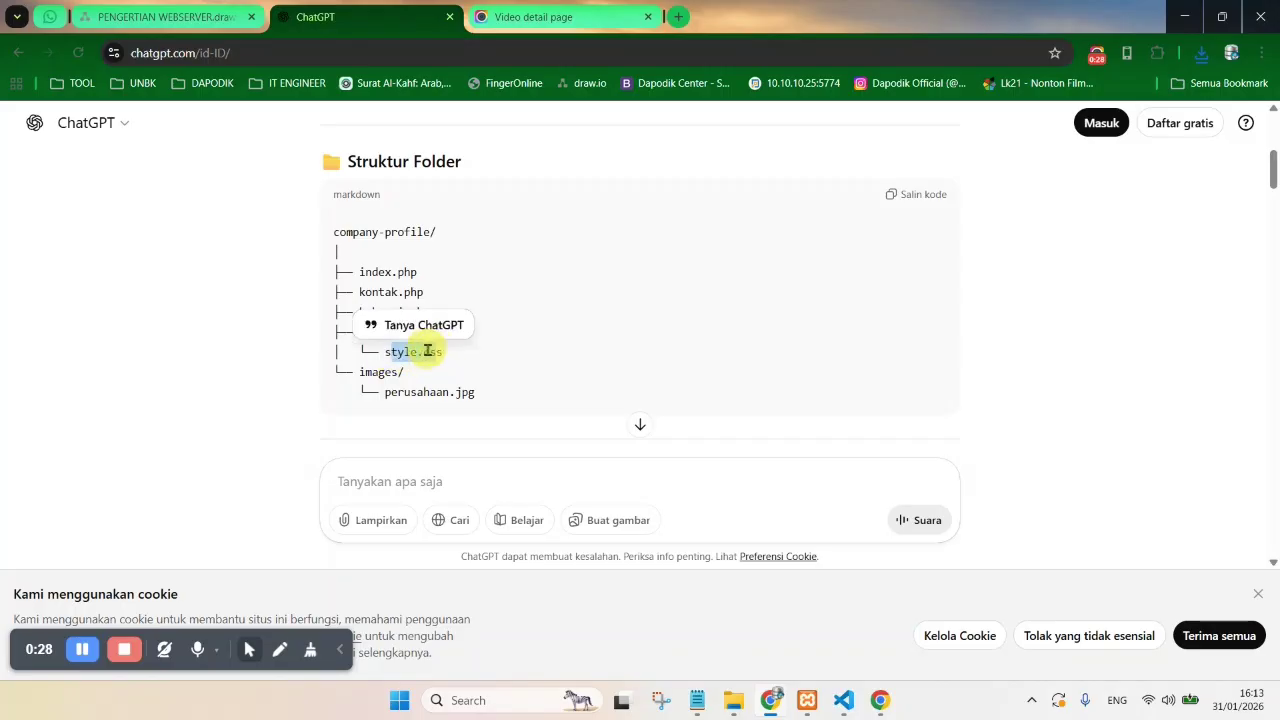
pyautogui.click(432, 350)
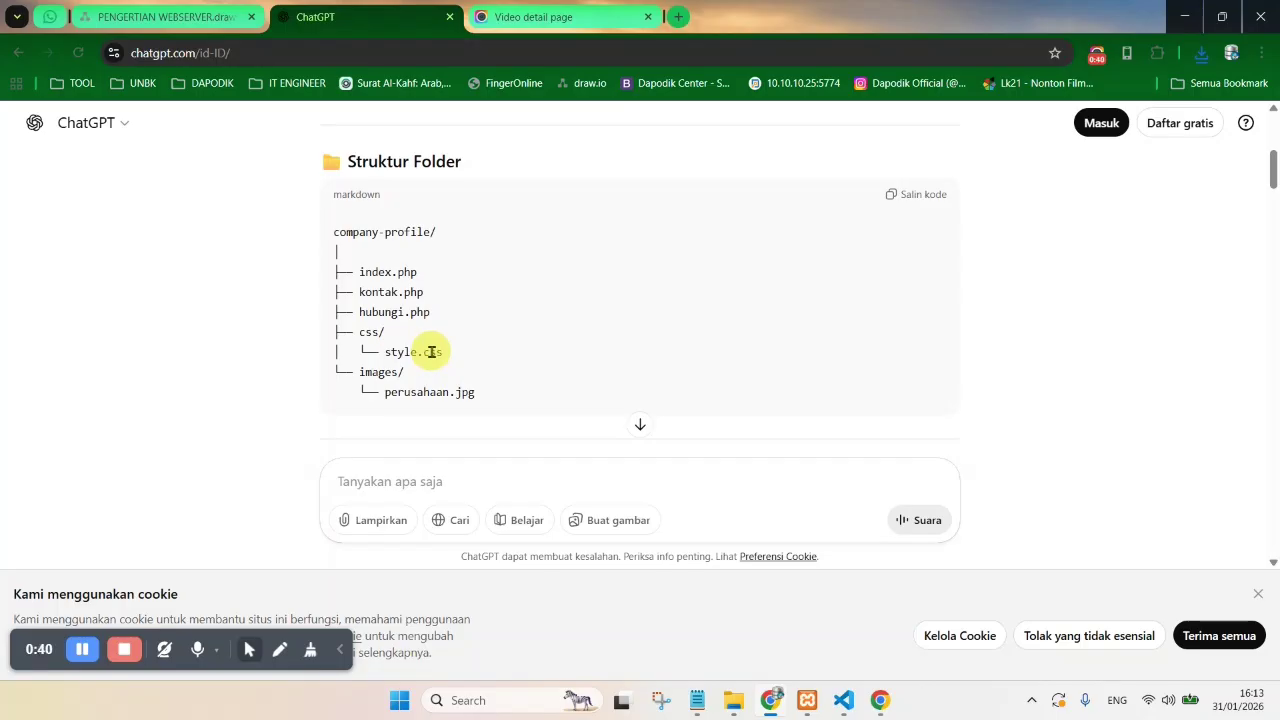
pyautogui.doubleClick(432, 352)
pyautogui.doubleClick(394, 356)
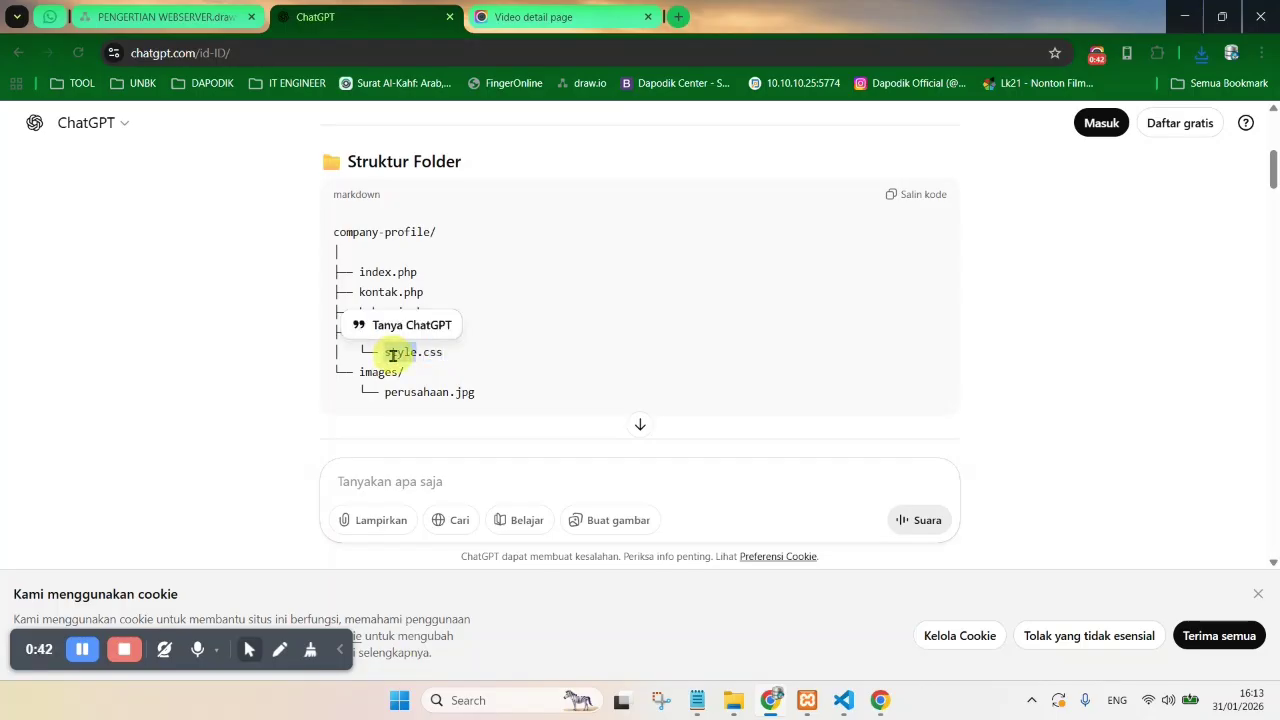
pyautogui.click(394, 355)
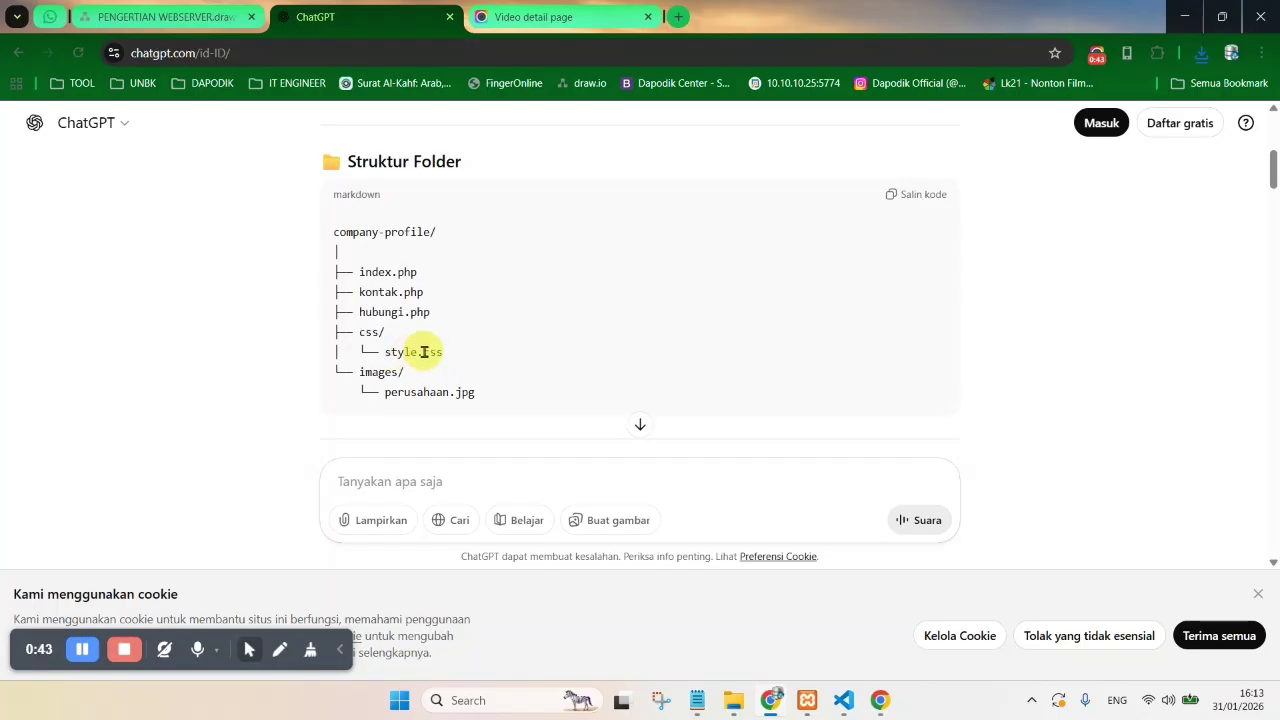
pyautogui.doubleClick(372, 372)
pyautogui.moveTo(391, 394); pyautogui.dragTo(467, 396)
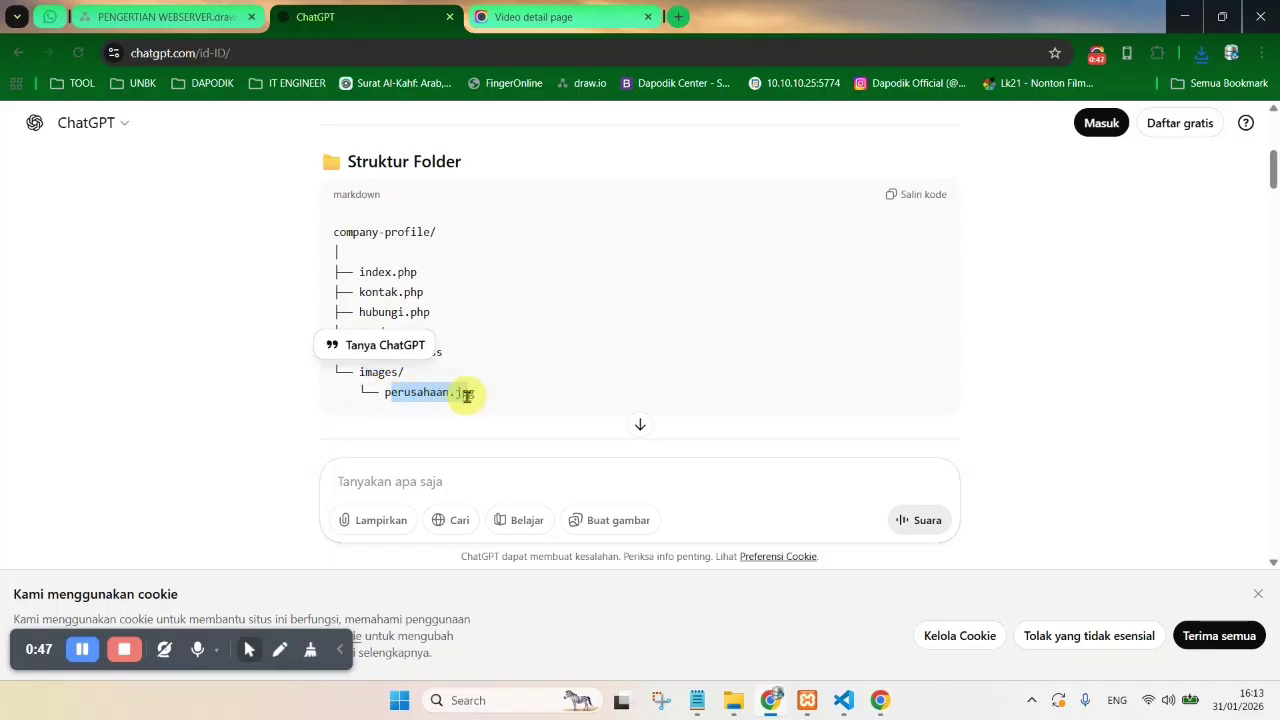
pyautogui.click(548, 311)
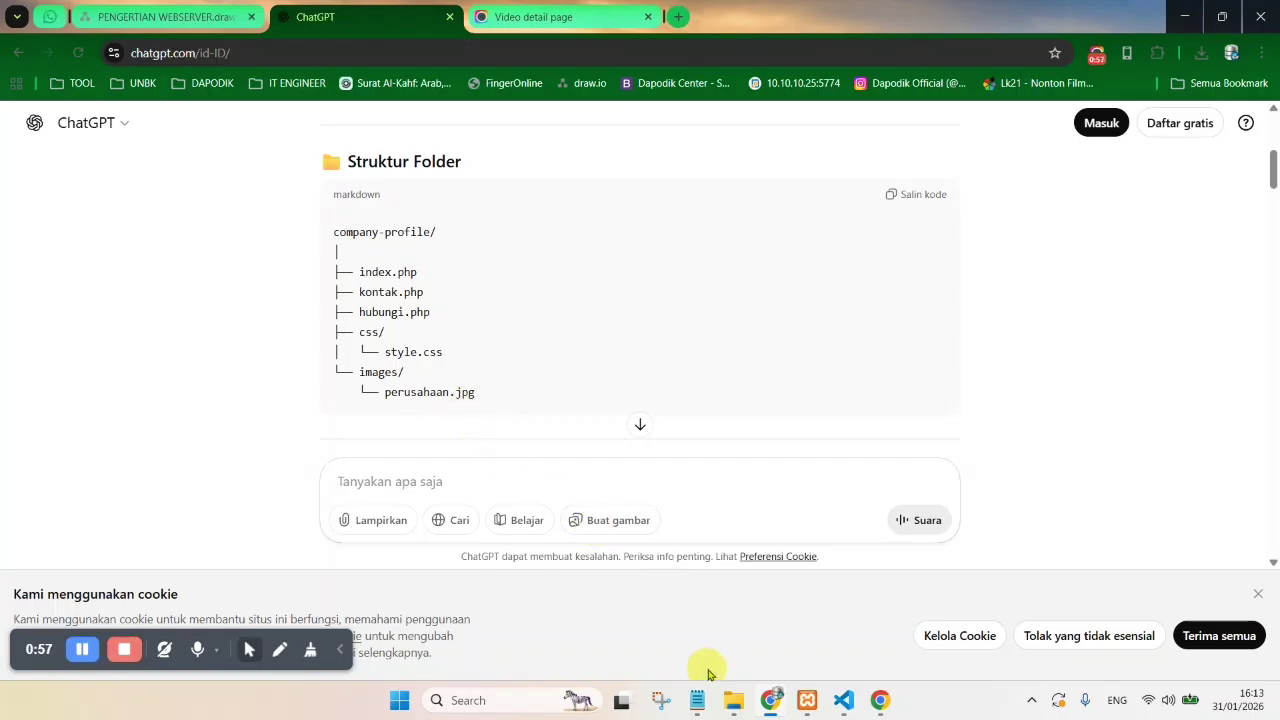
# - Create a new folder named company-profile in C:\xampp\htdocs
pyautogui.click(733, 700)
pyautogui.click(738, 128)
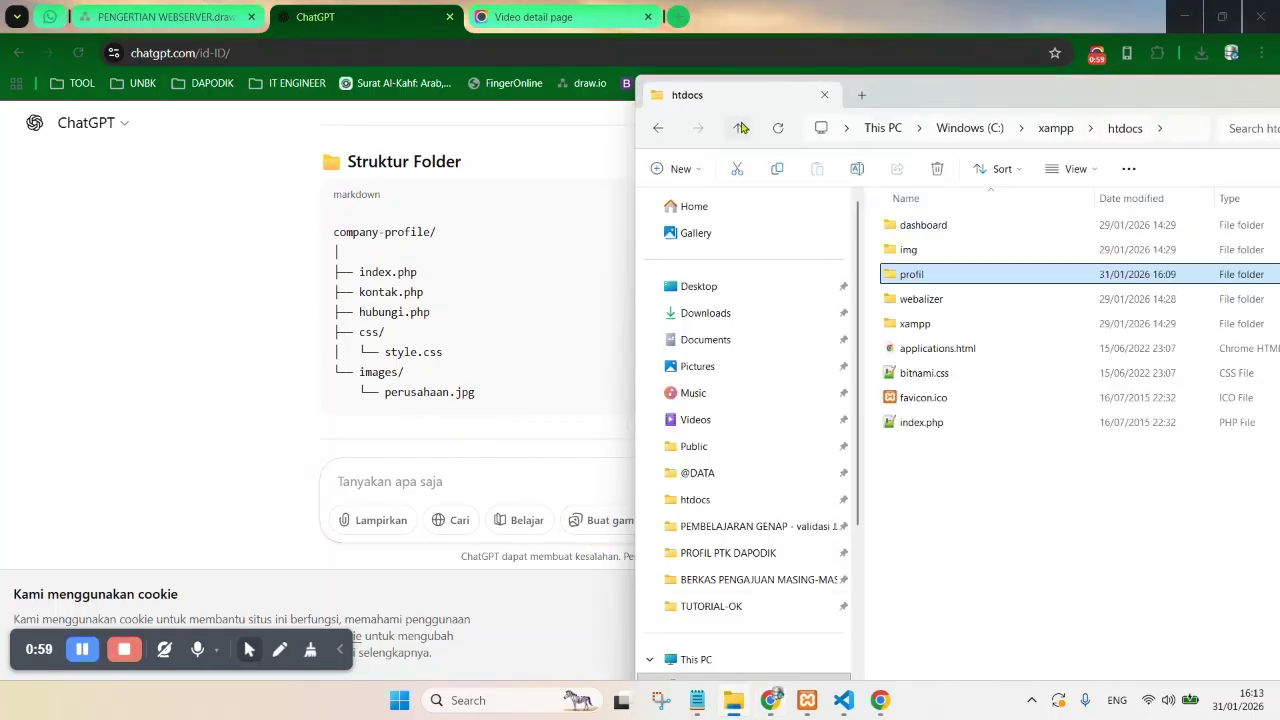
pyautogui.rightClick(967, 514)
pyautogui.click(600, 470)
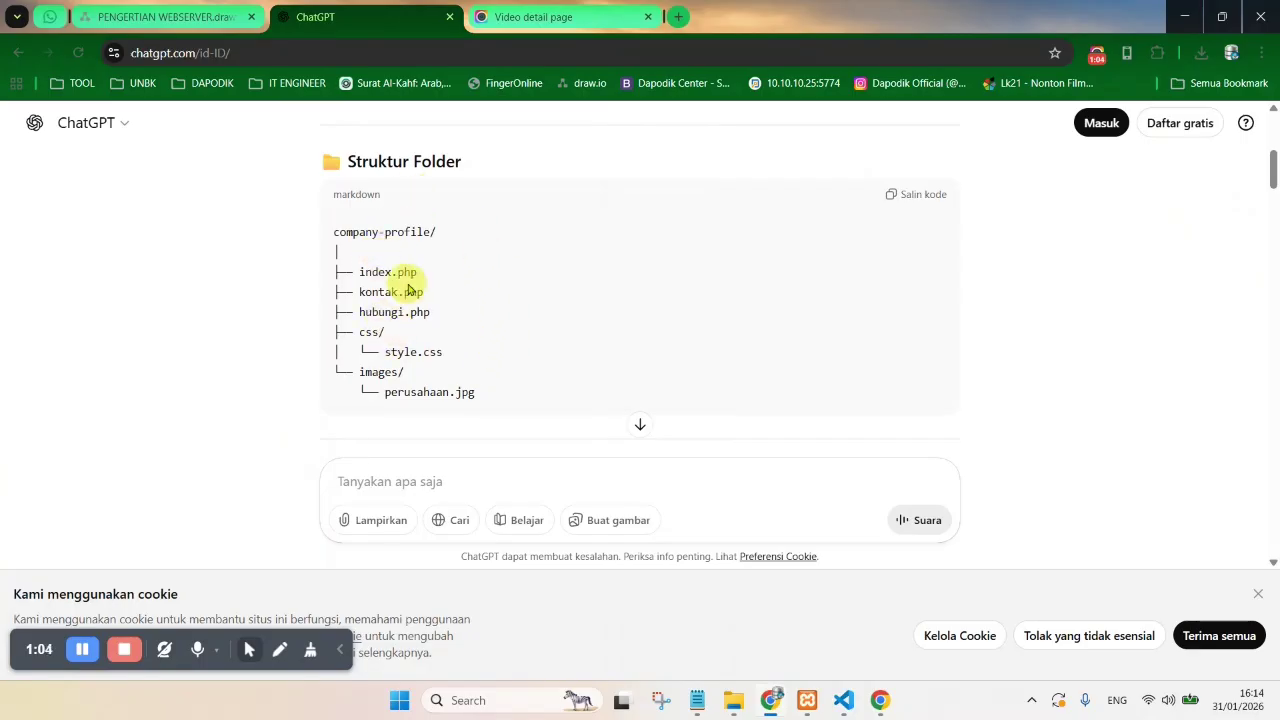
pyautogui.click(735, 700)
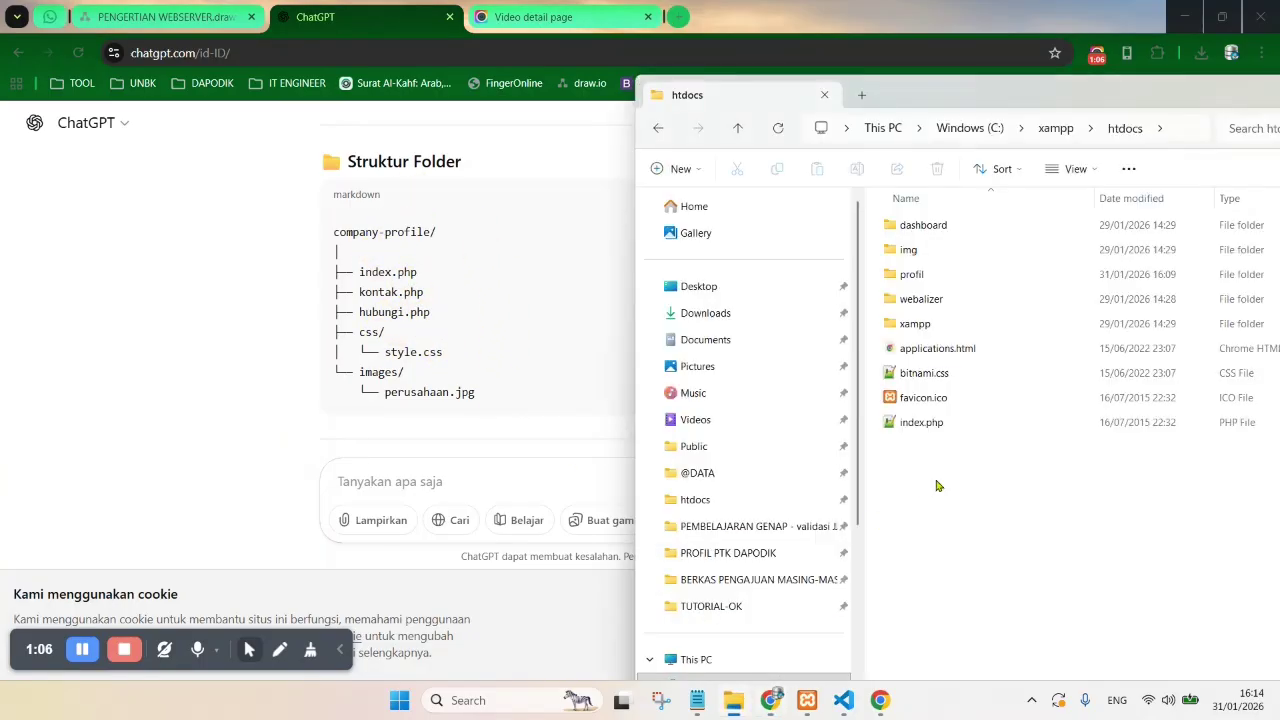
pyautogui.rightClick(964, 491)
pyautogui.click(676, 168)
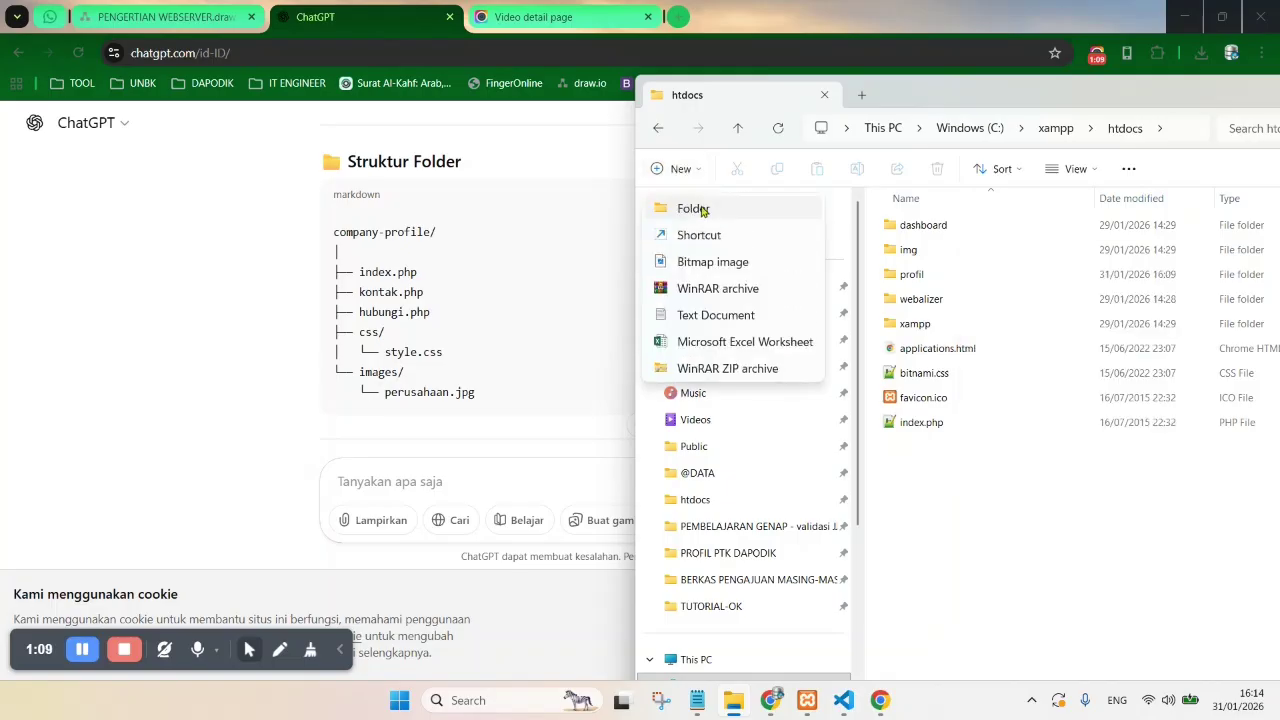
pyautogui.click(700, 210)
pyautogui.write('co')
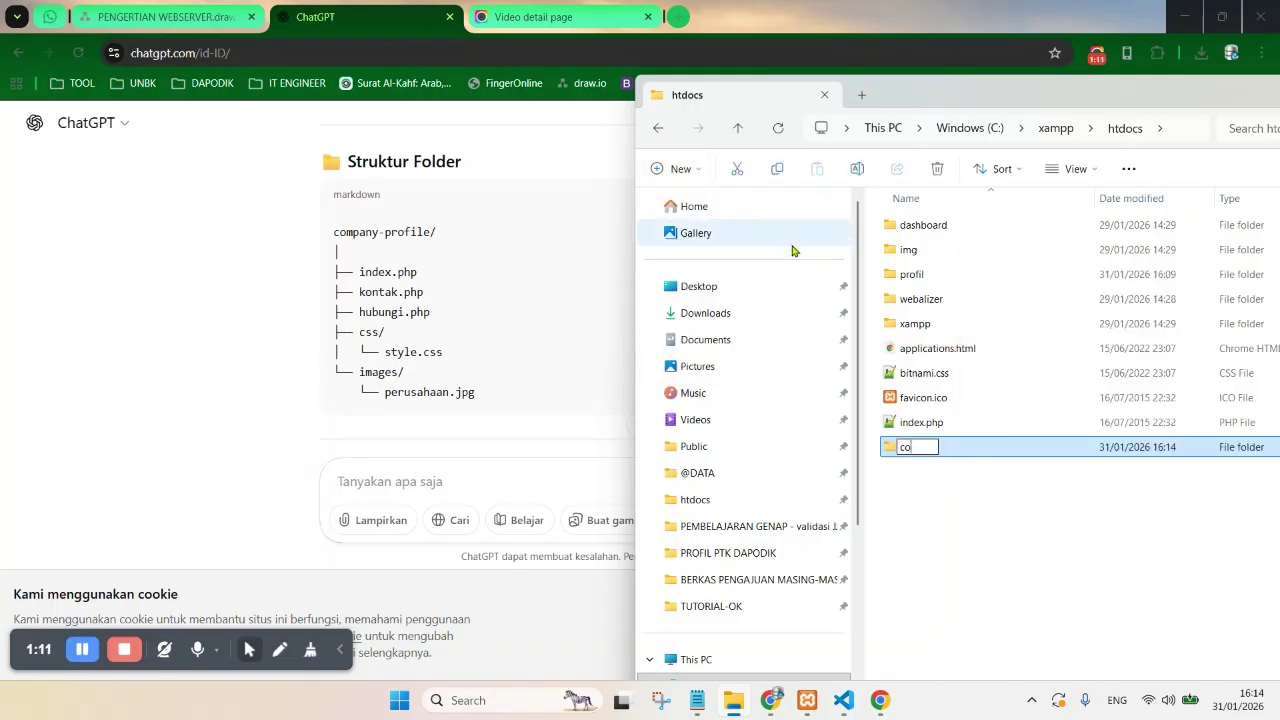
pyautogui.write('mpany-profile')
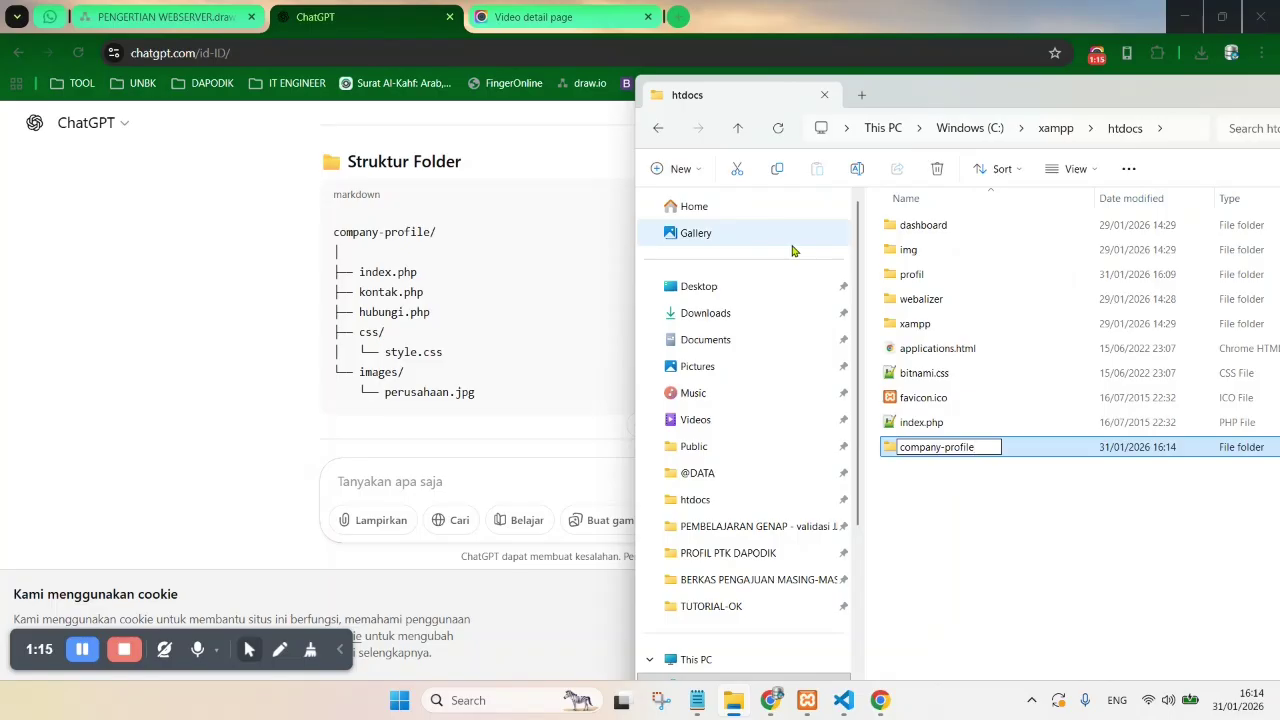
pyautogui.press('Return')
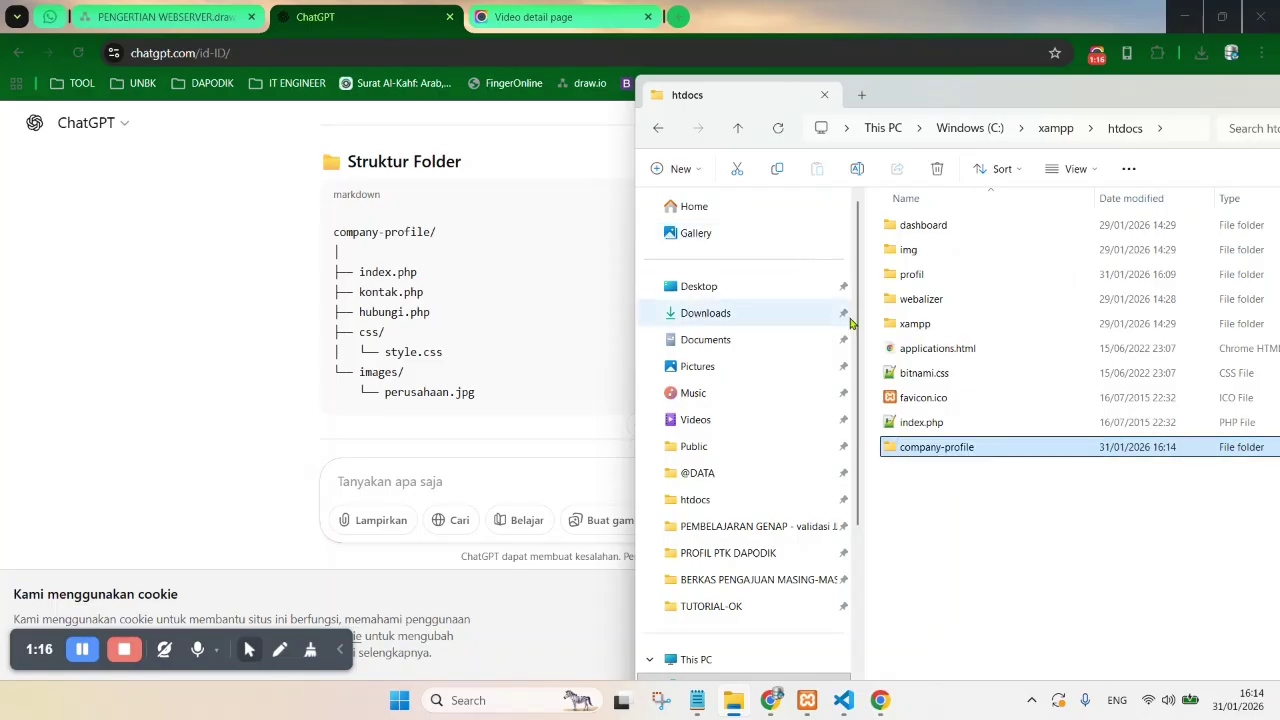
# - Inside company-profile, create css and images subfolders, then go back up to htdocs
pyautogui.doubleClick(927, 449)
pyautogui.rightClick(944, 288)
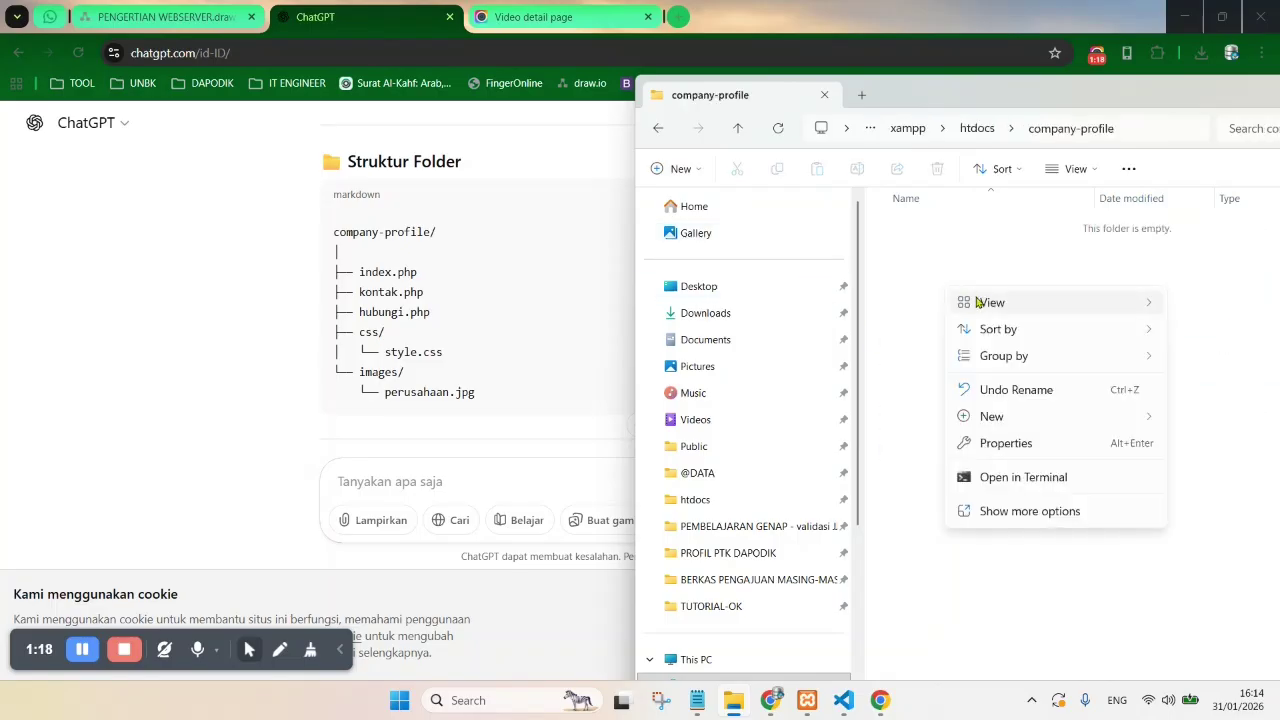
pyautogui.moveTo(965, 302)
pyautogui.click(686, 168)
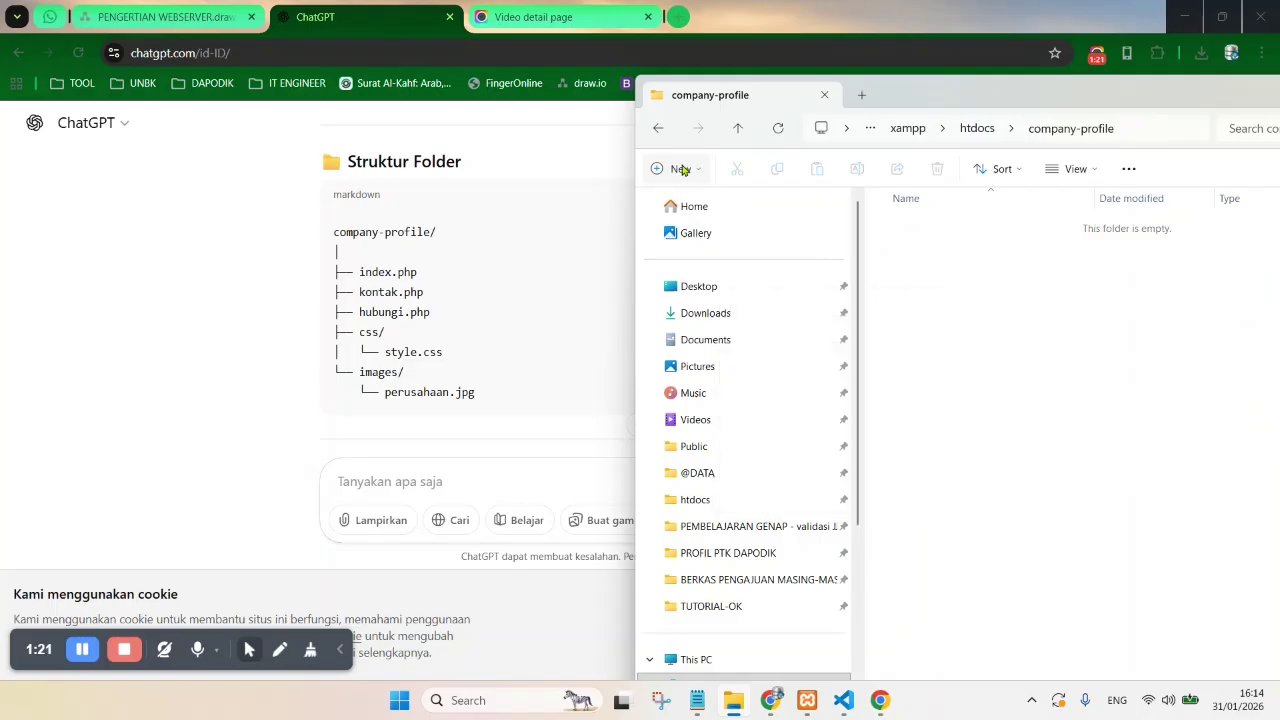
pyautogui.click(737, 211)
pyautogui.write('css')
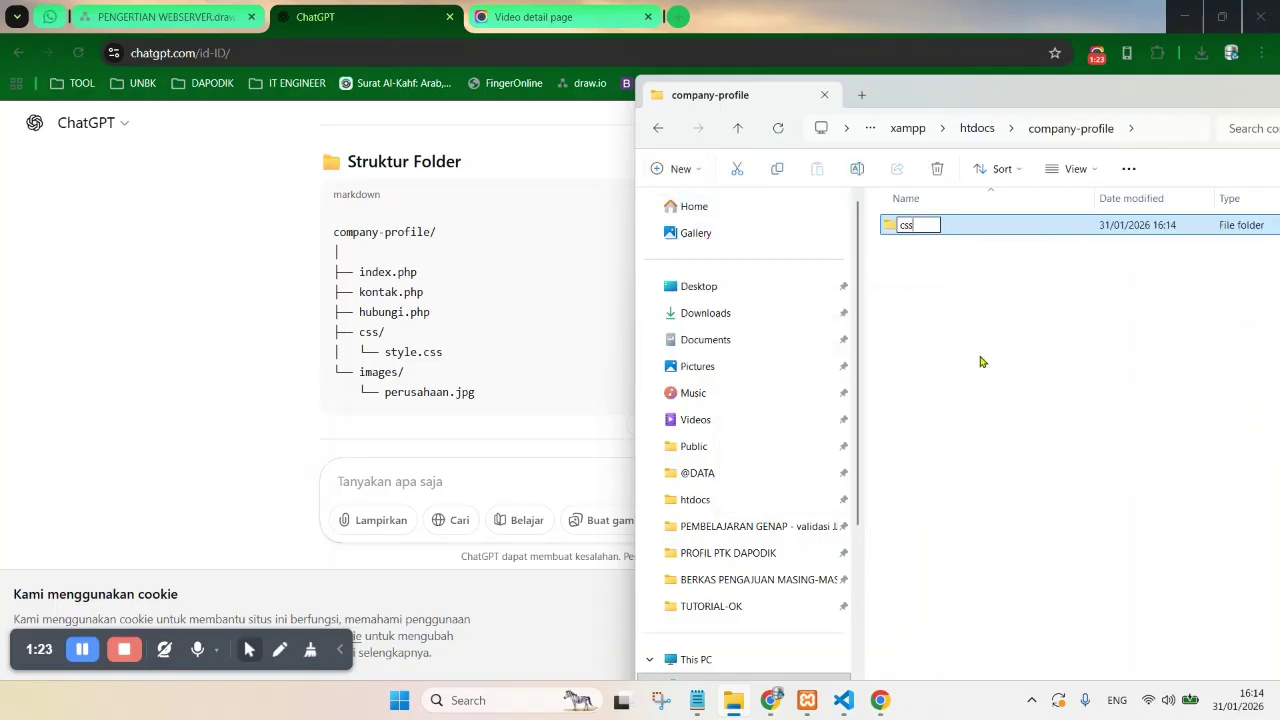
pyautogui.press('Return')
pyautogui.click(914, 349)
pyautogui.click(675, 168)
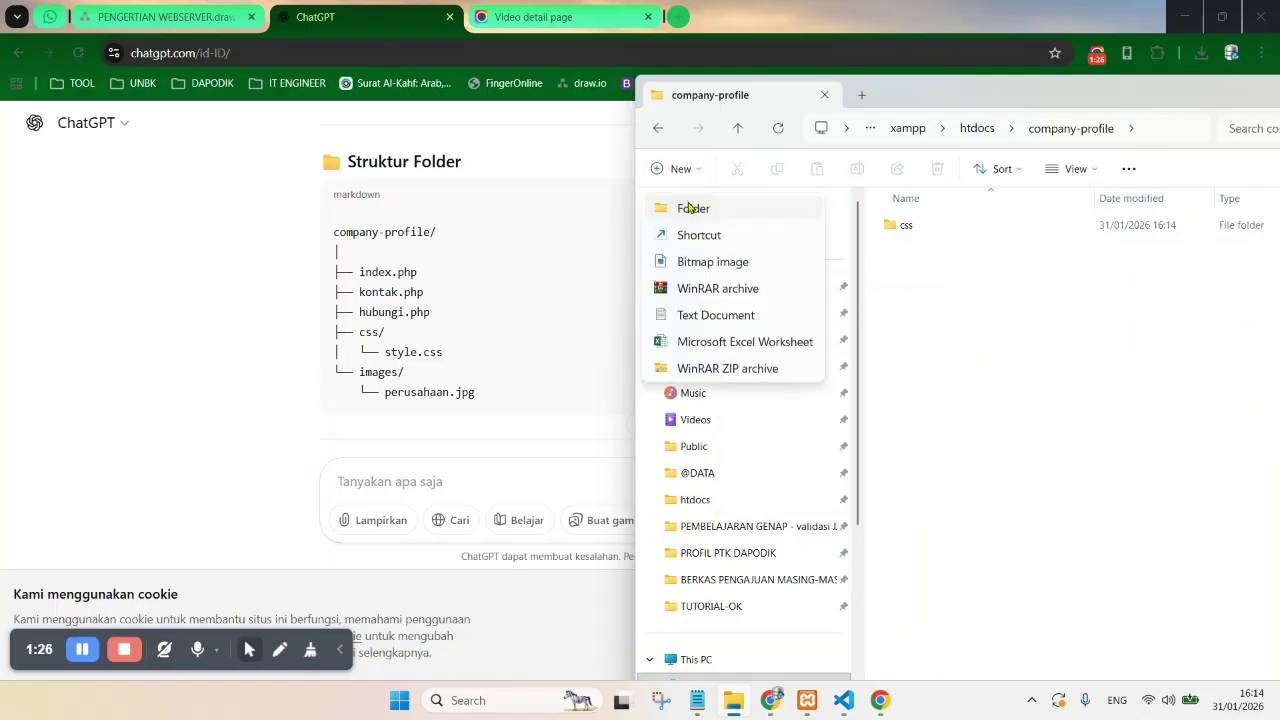
pyautogui.click(688, 207)
pyautogui.write('images')
pyautogui.press('Return')
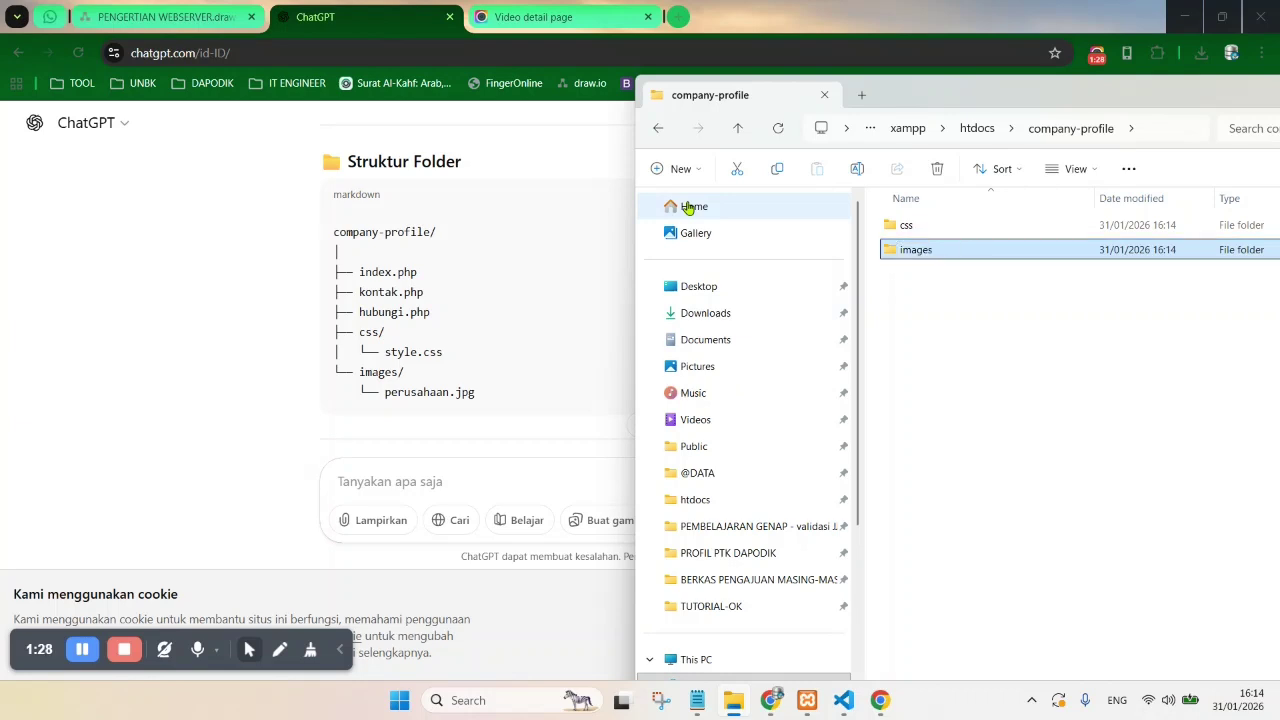
pyautogui.click(737, 135)
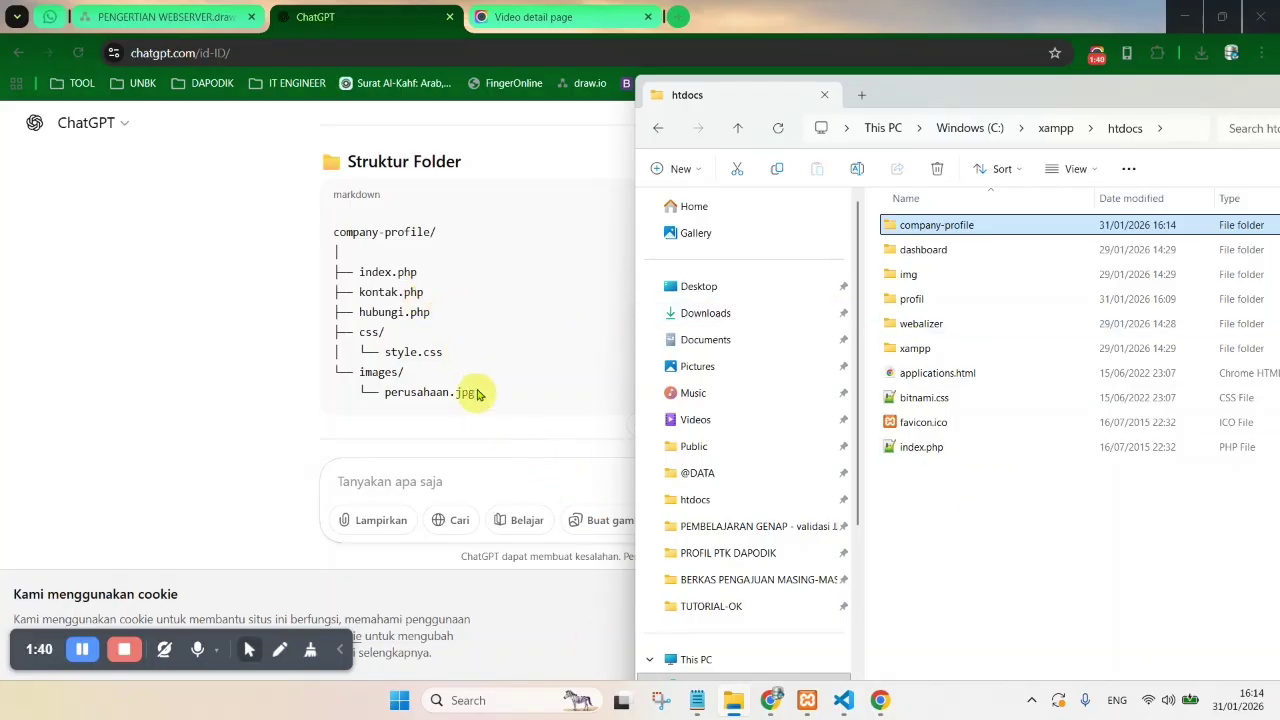
pyautogui.click(440, 315)
# - Maximize VS Code and create an index.php file in the company-profile folder
pyautogui.scroll(-2, 516, 371)
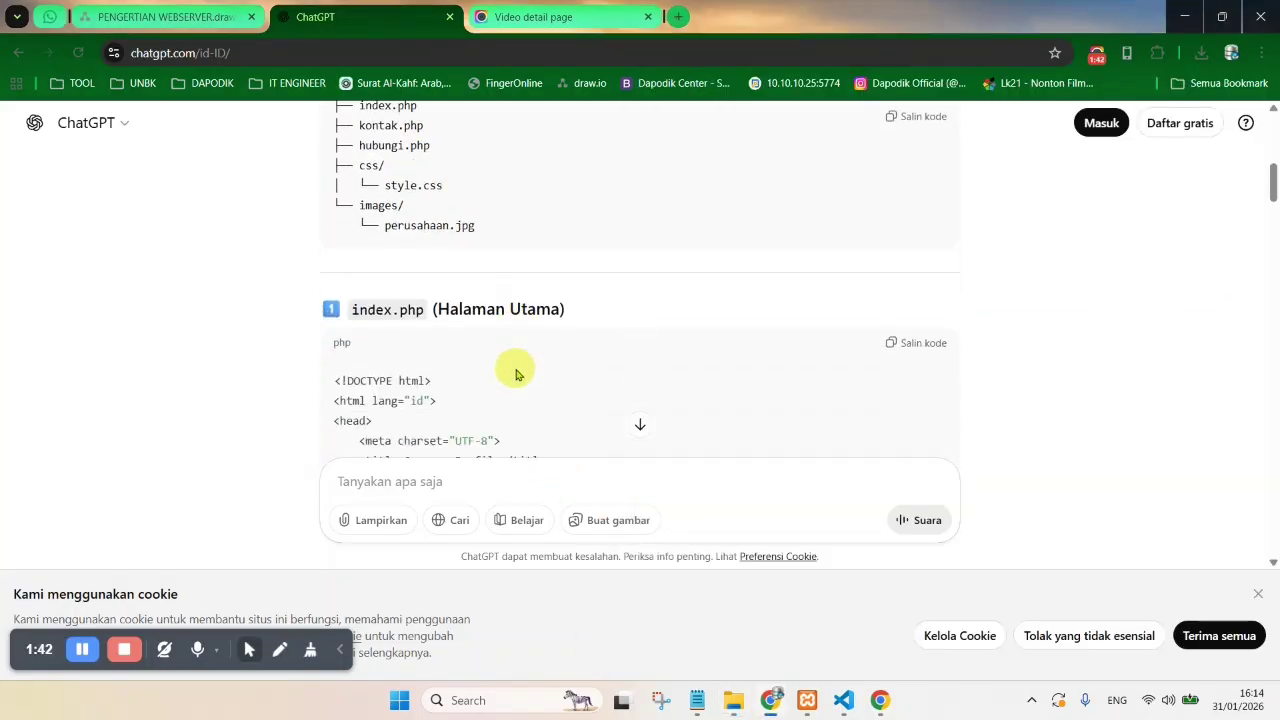
pyautogui.scroll(1, 516, 371)
pyautogui.scroll(-2, 516, 371)
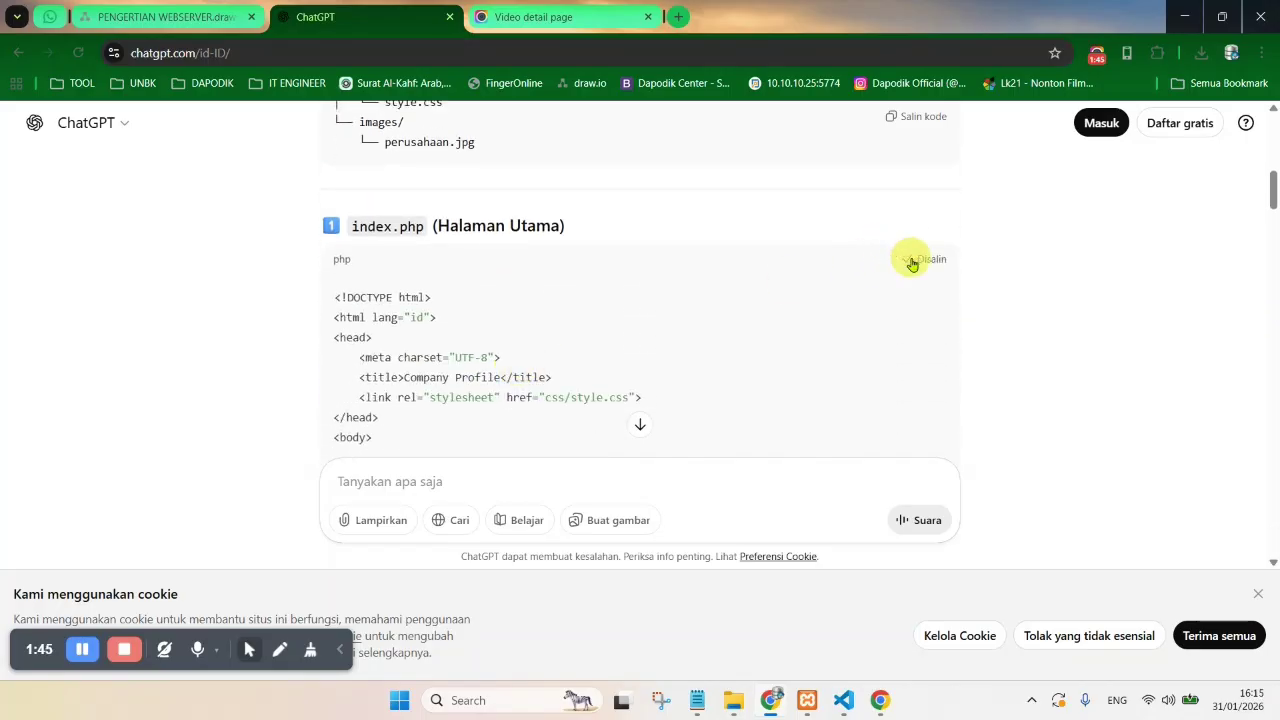
pyautogui.click(843, 700)
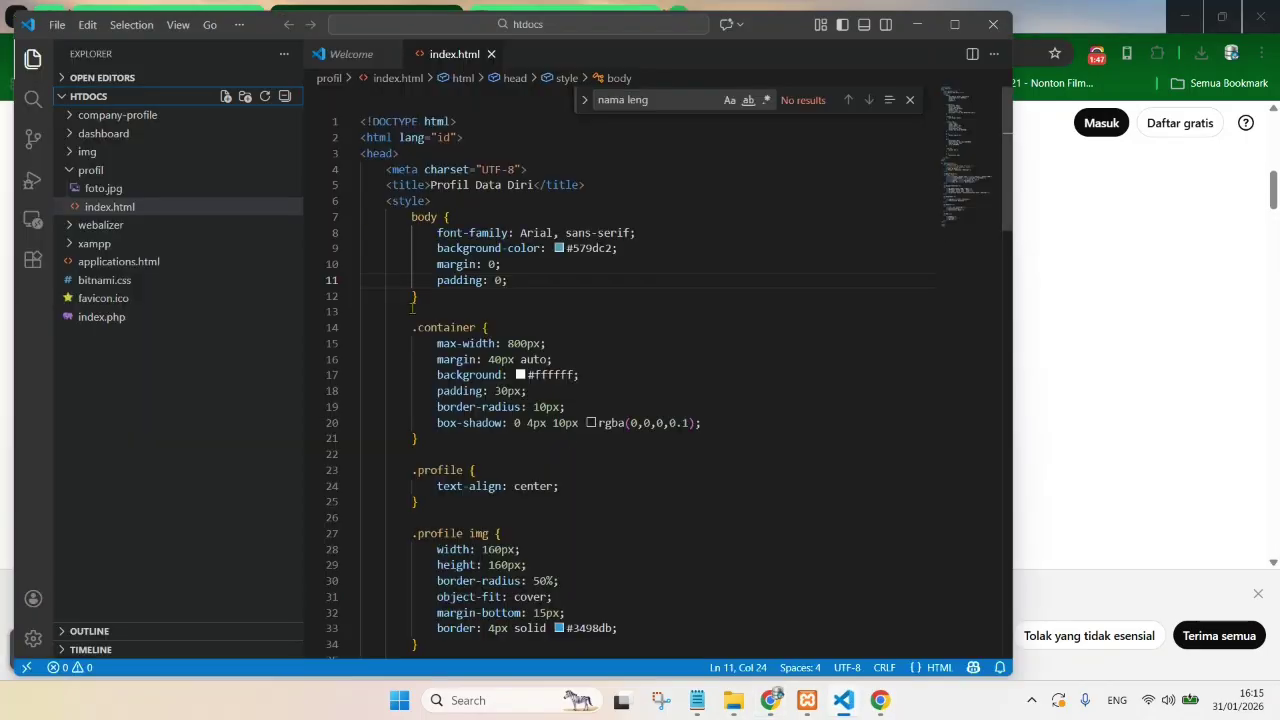
pyautogui.click(954, 24)
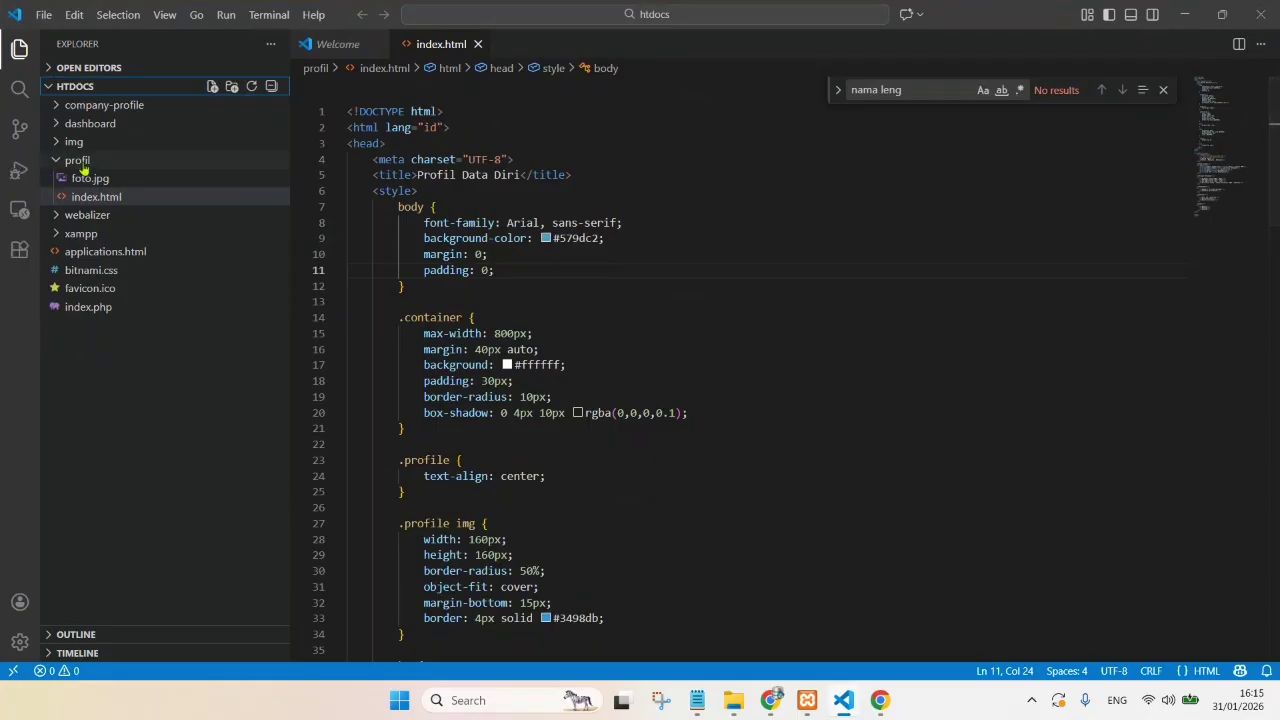
pyautogui.click(79, 110)
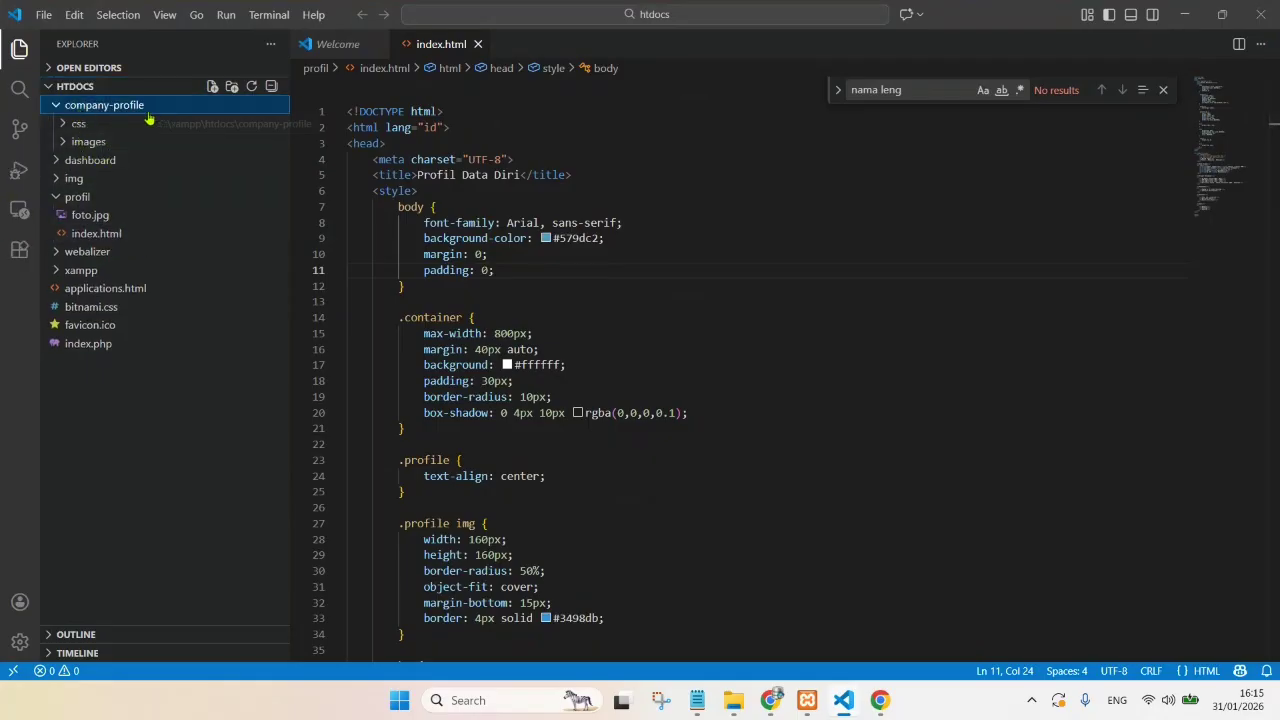
pyautogui.rightClick(194, 108)
pyautogui.click(223, 128)
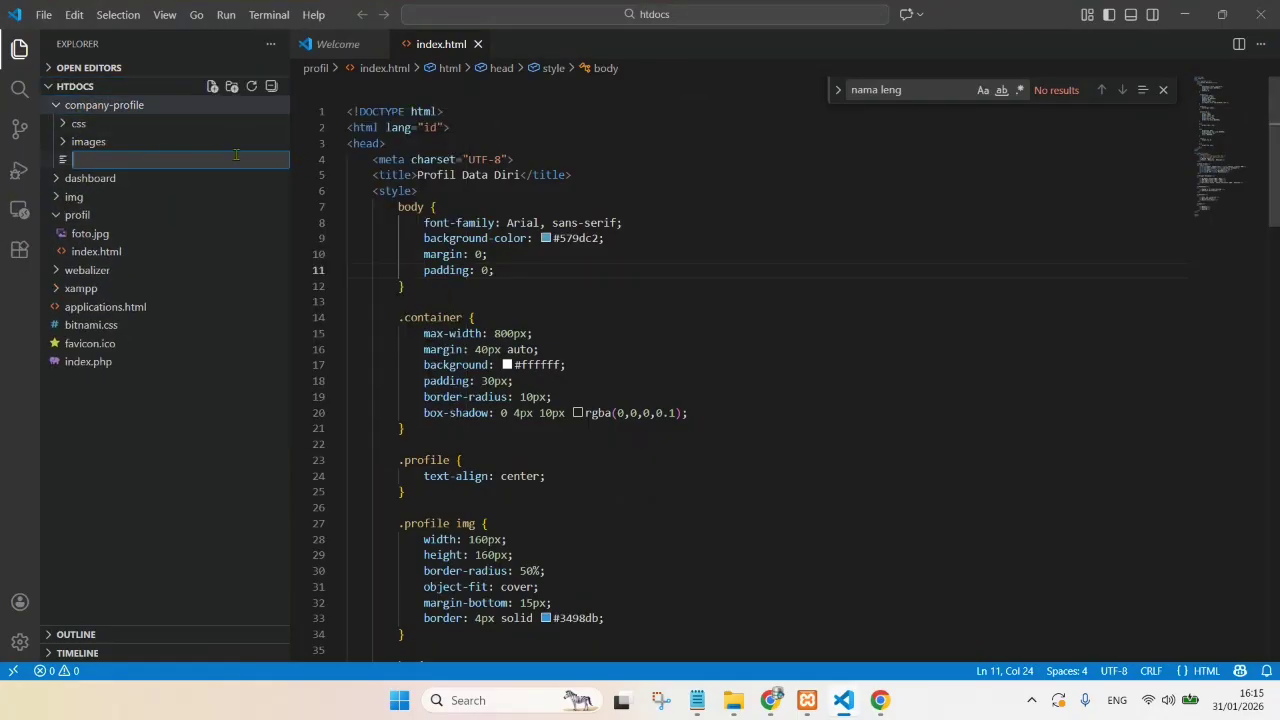
pyautogui.write('index.php')
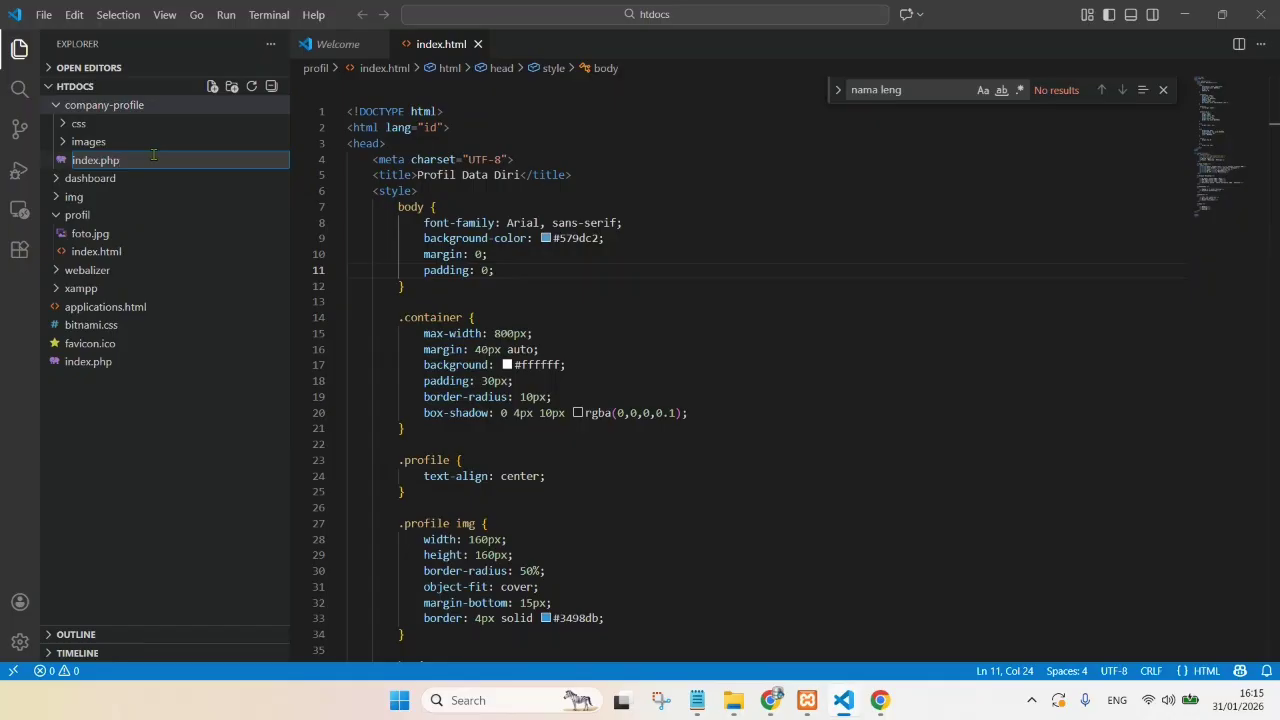
pyautogui.press('Return')
# - Paste the copied homepage code into index.php and dismiss the leftover search and Generate code widget
pyautogui.click(381, 88)
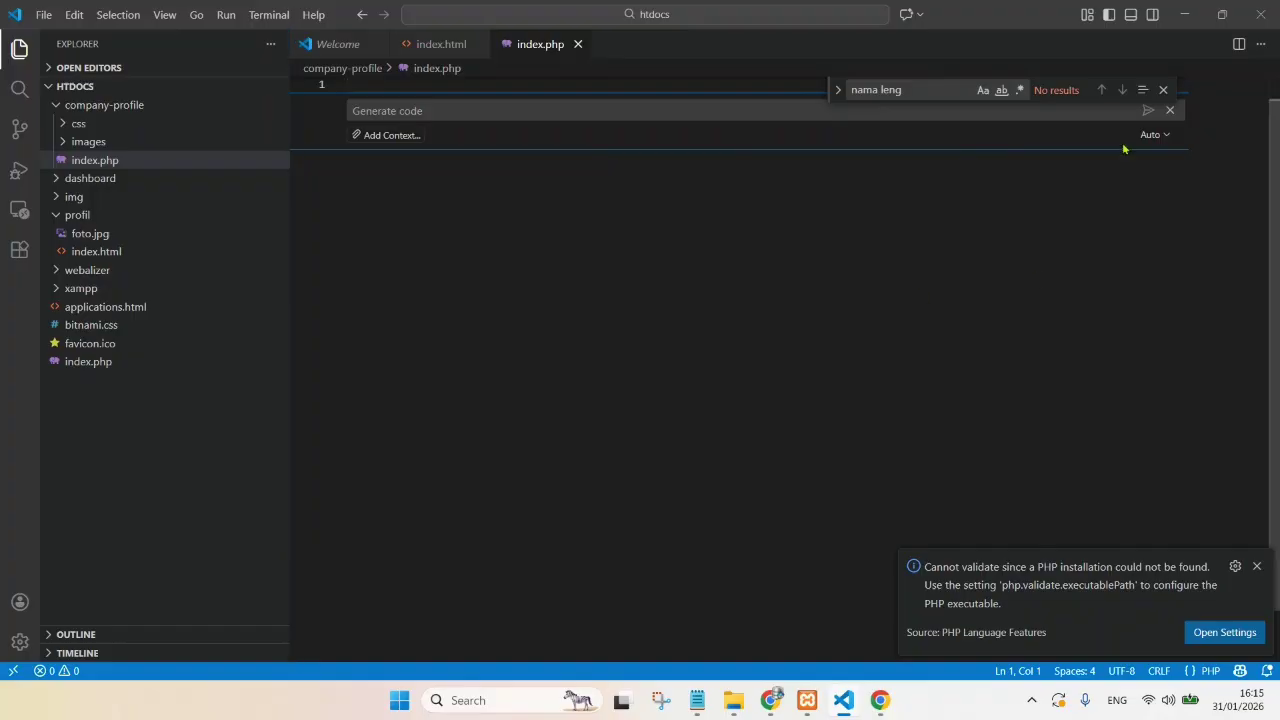
pyautogui.click(1161, 90)
pyautogui.write('<!DOCTYPE html> <html lang="id"> <head>     <meta charset="UTF-8">     <title>Company Profile</title>     <link rel="stylesheet" href="css/style.css"> </head> <body>  <nav class="navbar">     <div class="logo">PT Maju Jaya</div>     <ul>         <li><a href="index.php">Home</a></li>         <li><a href="kontak.php">Kontak</a></li>         <li><a href="hubungi.php">Hubungi Kami</a></li>     </ul> </nav>  <header class="hero">     <img src="images/perusahaan.jpg" alt="Gambar Perusahaan">     <div class="hero-text">         <h1>Selamat Datang di PT Maju Jaya</h1>         <p>Membangun masa depan dengan inovasi dan kepercayaan.</p>     </div> </header>  <section class="content">     <h2>Sejarah Perusahaan</h2>     <p>         PT Maju Jaya didirikan pada tahun 2010 dan bergerak di bidang teknologi         dan layanan bisnis. Berawal dari perusahaan kecil, kini kami telah         berkembang menjadi mitra terpercaya bagi berbagai klien di Indonesia.     </p> </section>  <footer>     <p>&copy; 2025 PT Maju Jaya. All Rights Reserved.</p> </footer>  </body> </html>')
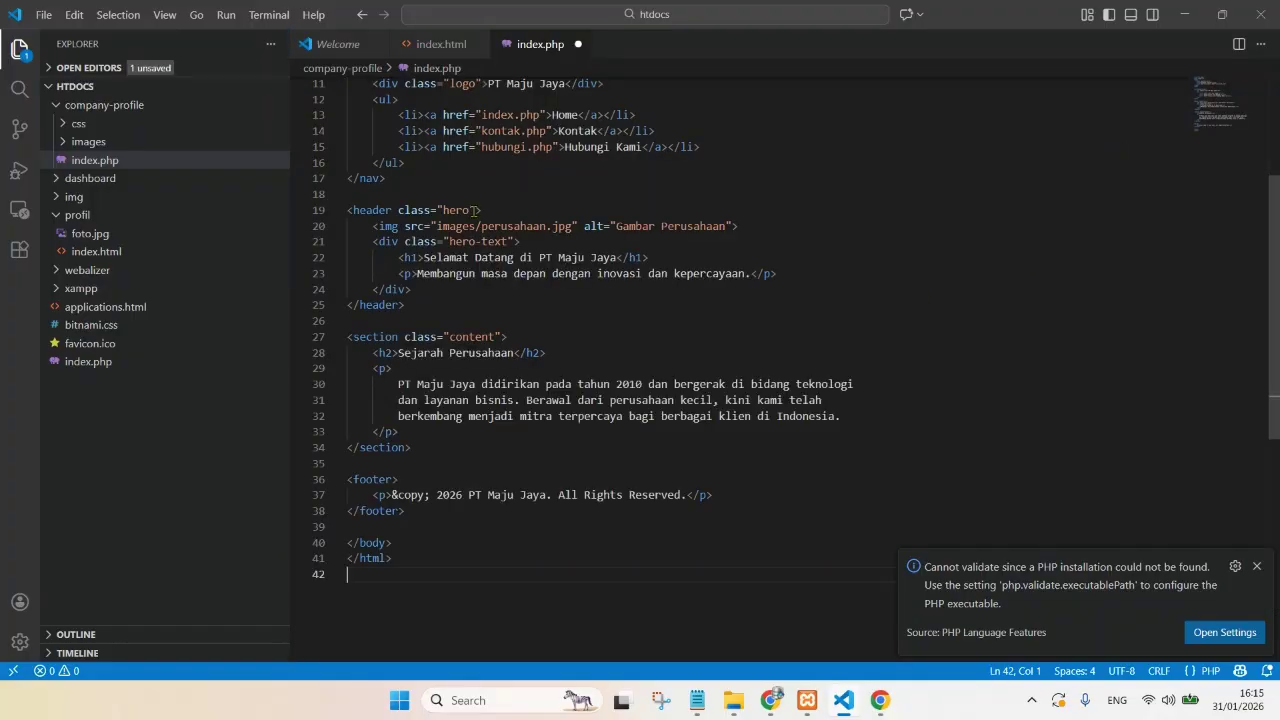
pyautogui.scroll(5, 477, 215)
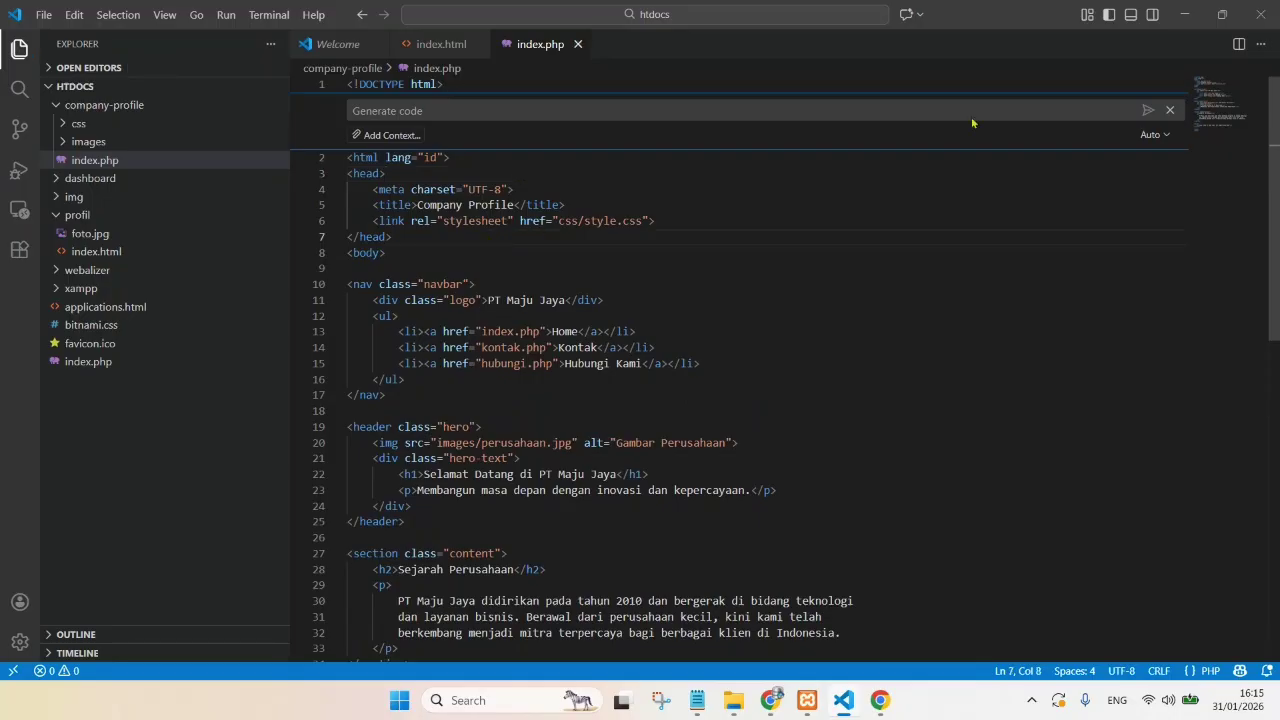
pyautogui.click(1170, 110)
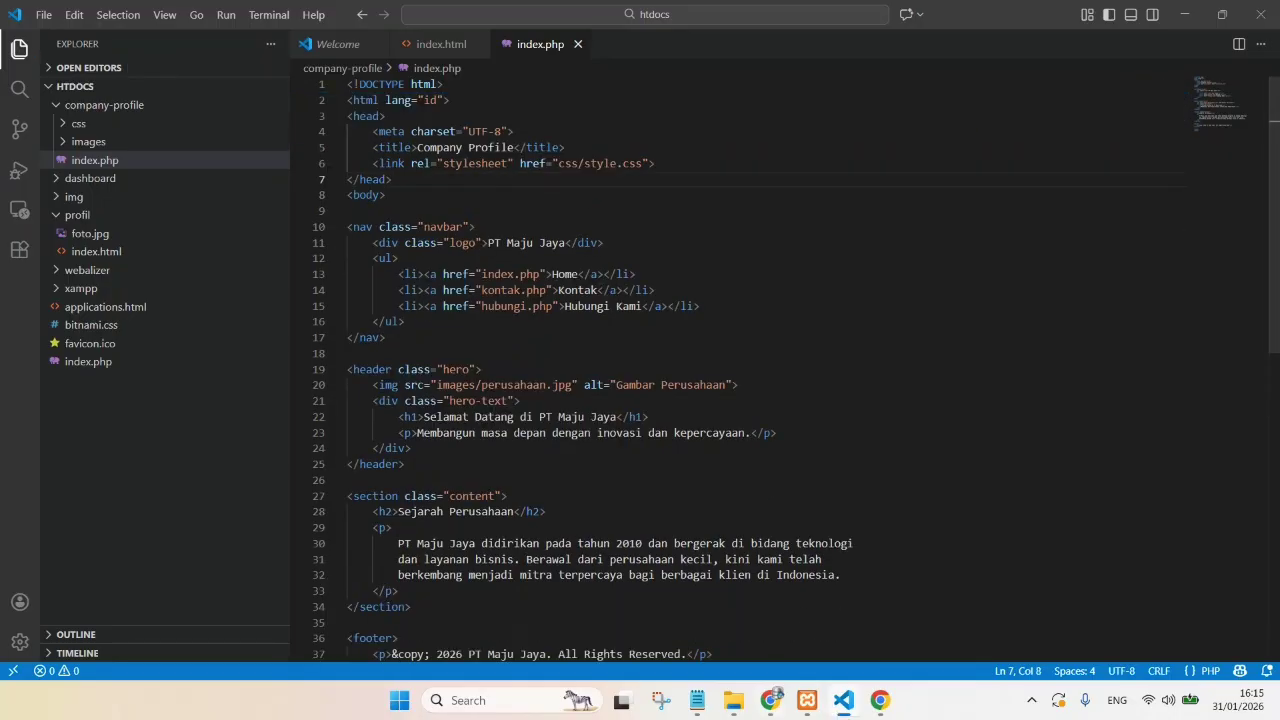
pyautogui.hotkey('alt', 'Tab')
# - Copy the Kontak code into a new company-profile/kontak.php and save it
pyautogui.scroll(2, 531, 333)
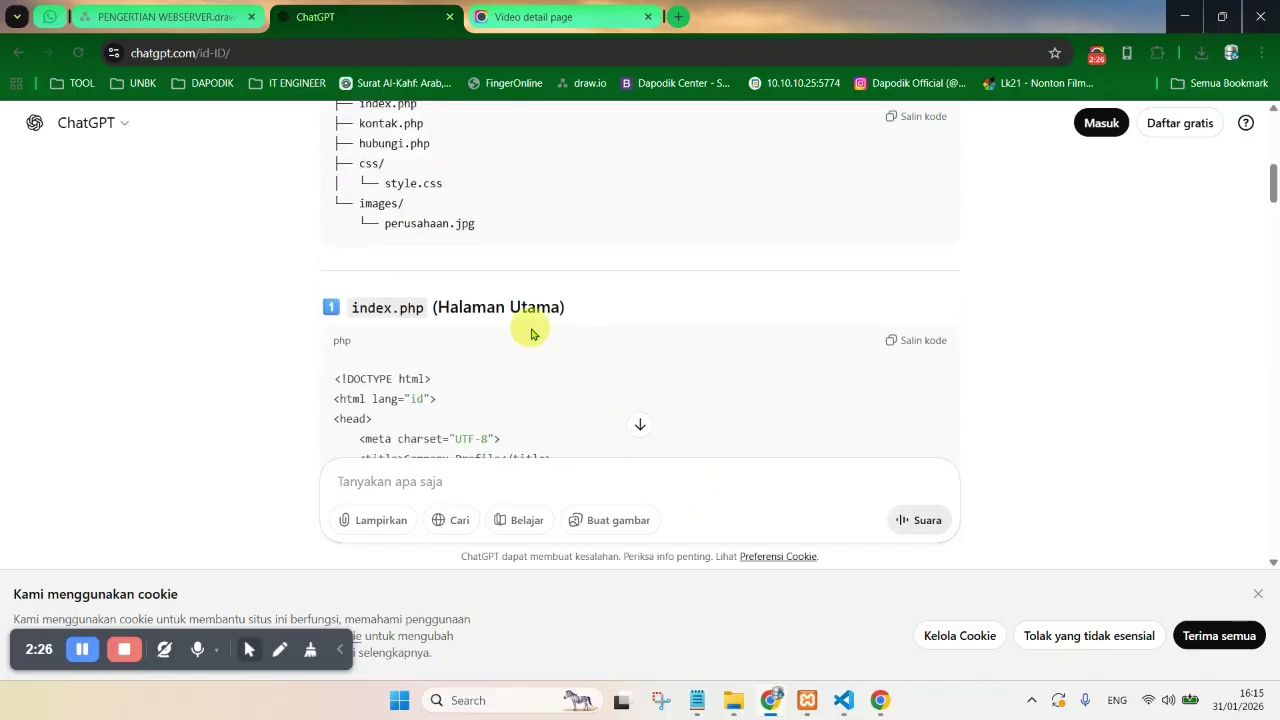
pyautogui.scroll(-10, 531, 333)
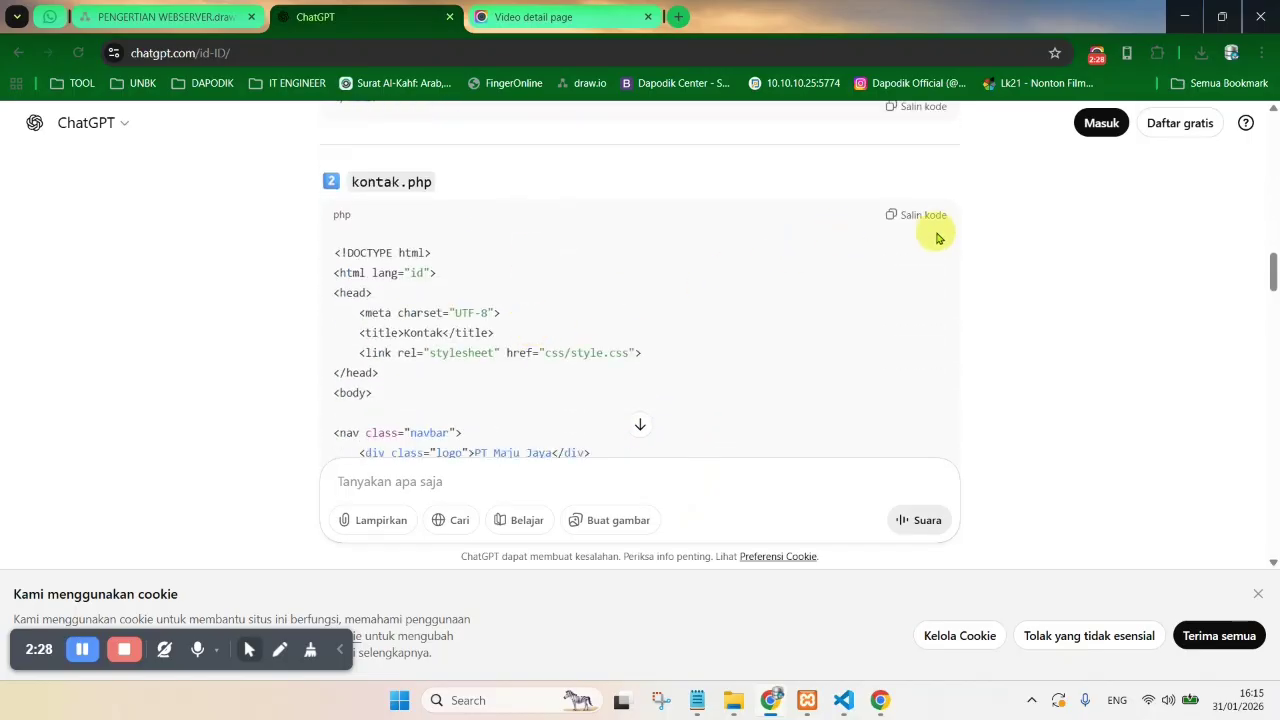
pyautogui.click(920, 218)
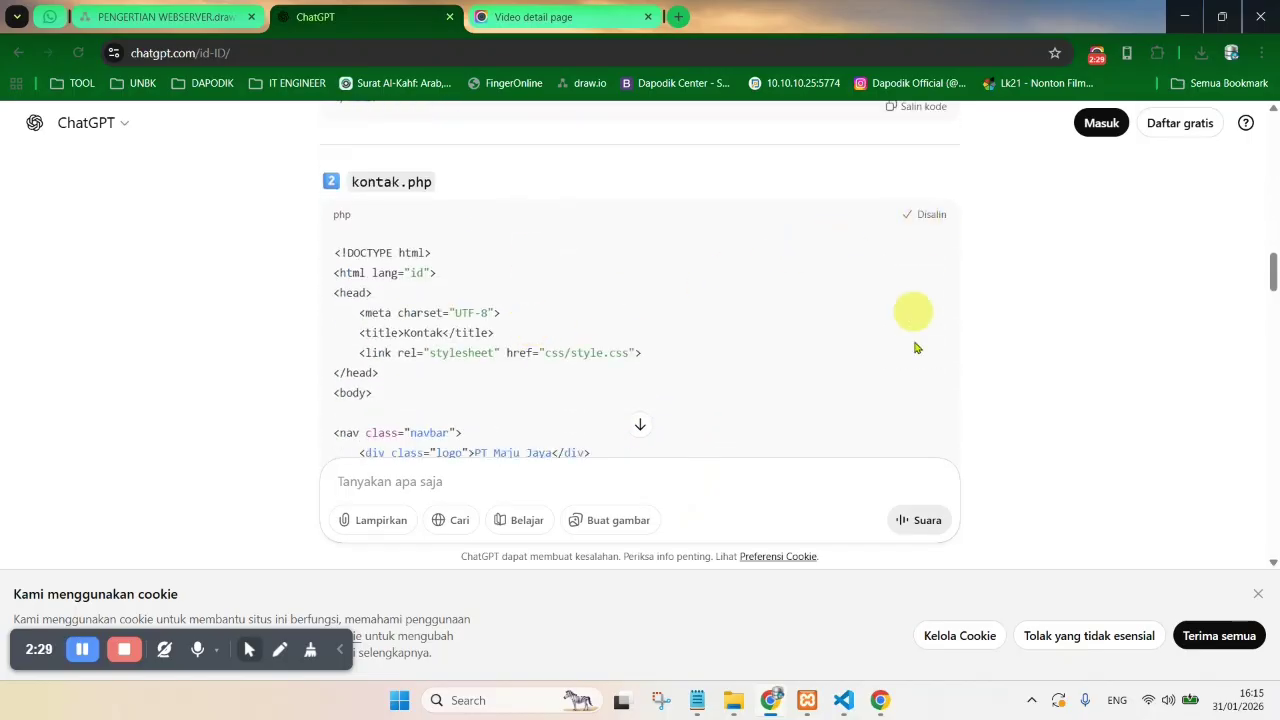
pyautogui.click(848, 700)
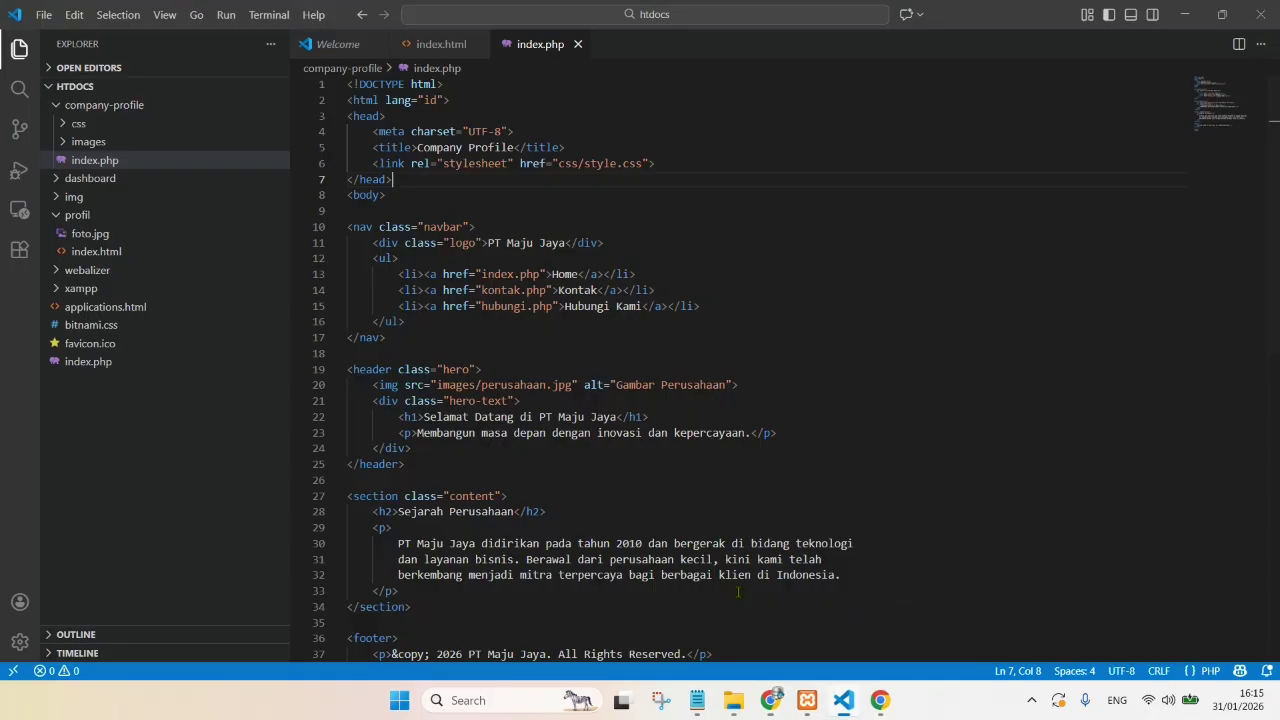
pyautogui.rightClick(90, 108)
pyautogui.click(126, 121)
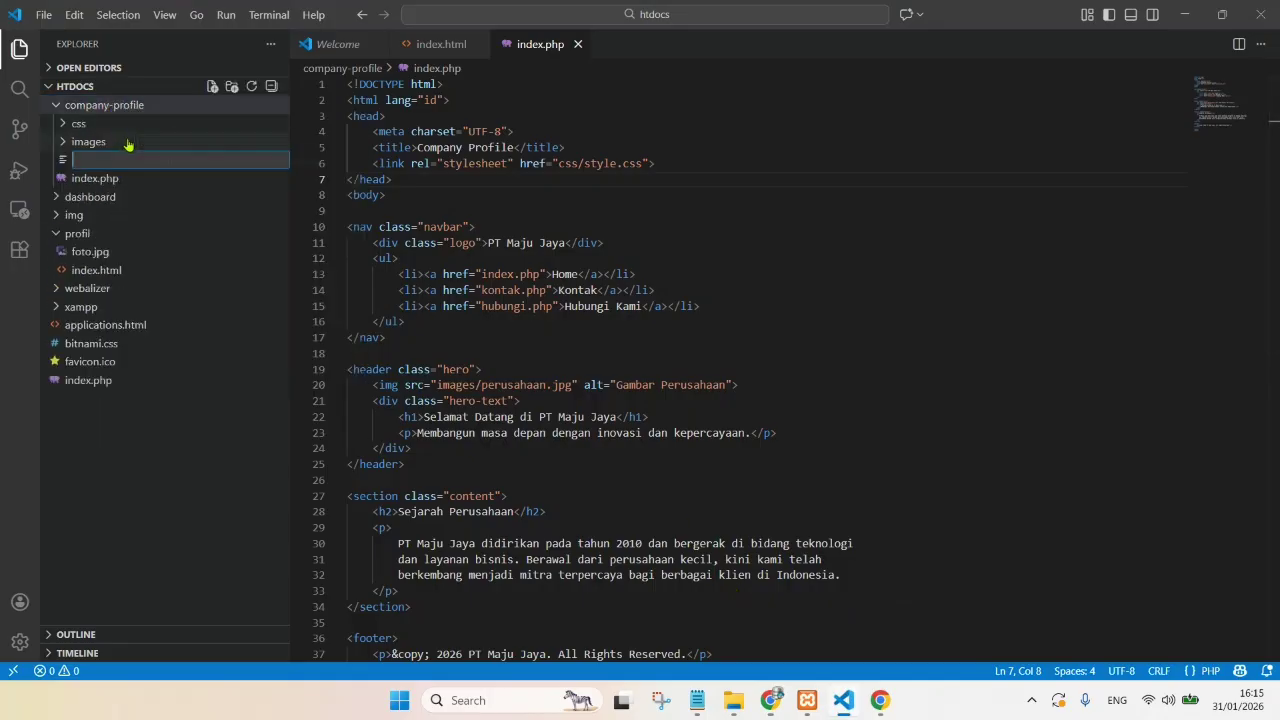
pyautogui.write('kontak.php')
pyautogui.press('Return')
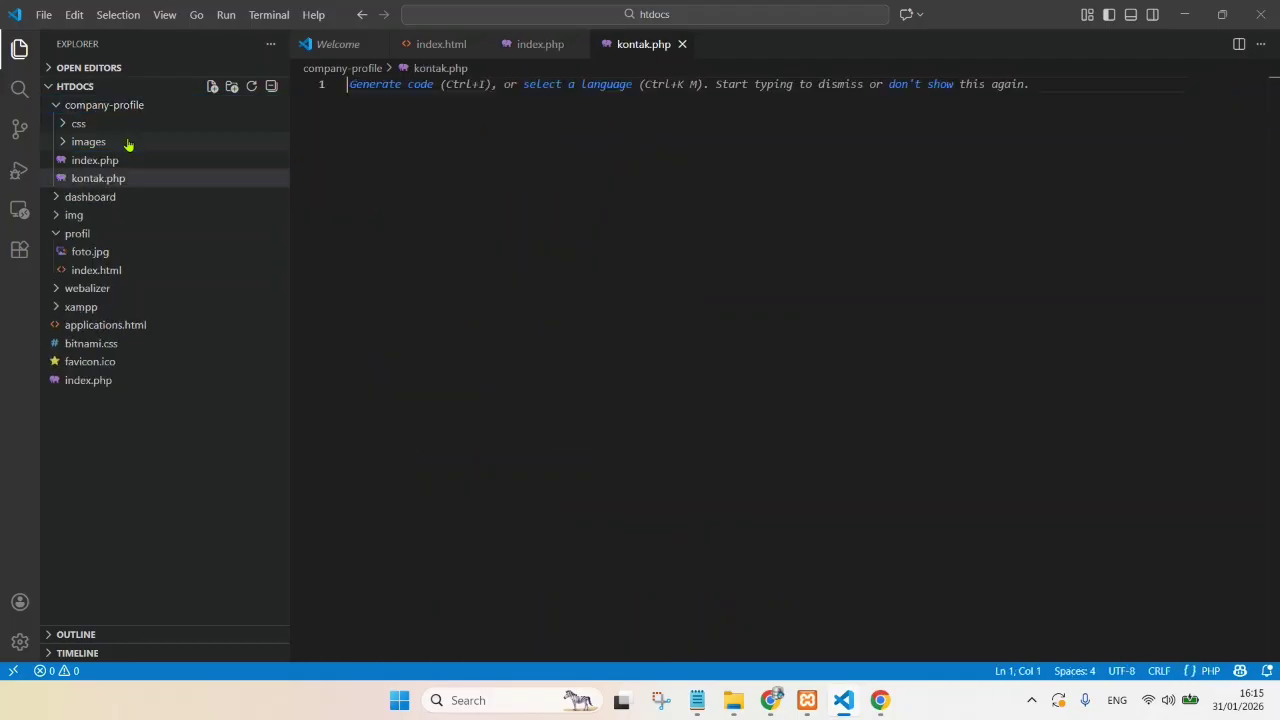
pyautogui.hotkey('ctrl', 'v')
pyautogui.click(36, 13)
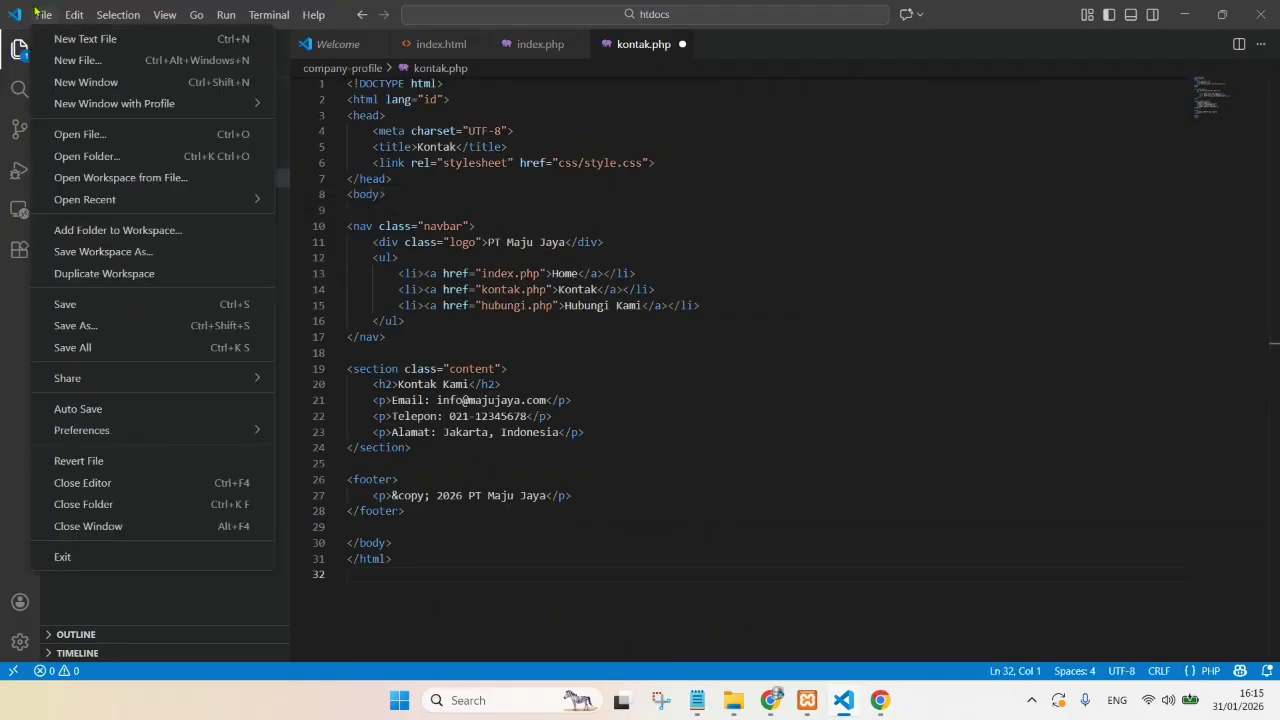
pyautogui.click(68, 302)
# - Copy the Hubungi Kami code into a new company-profile/hubungi.php and save it
pyautogui.hotkey('alt', 'Tab')
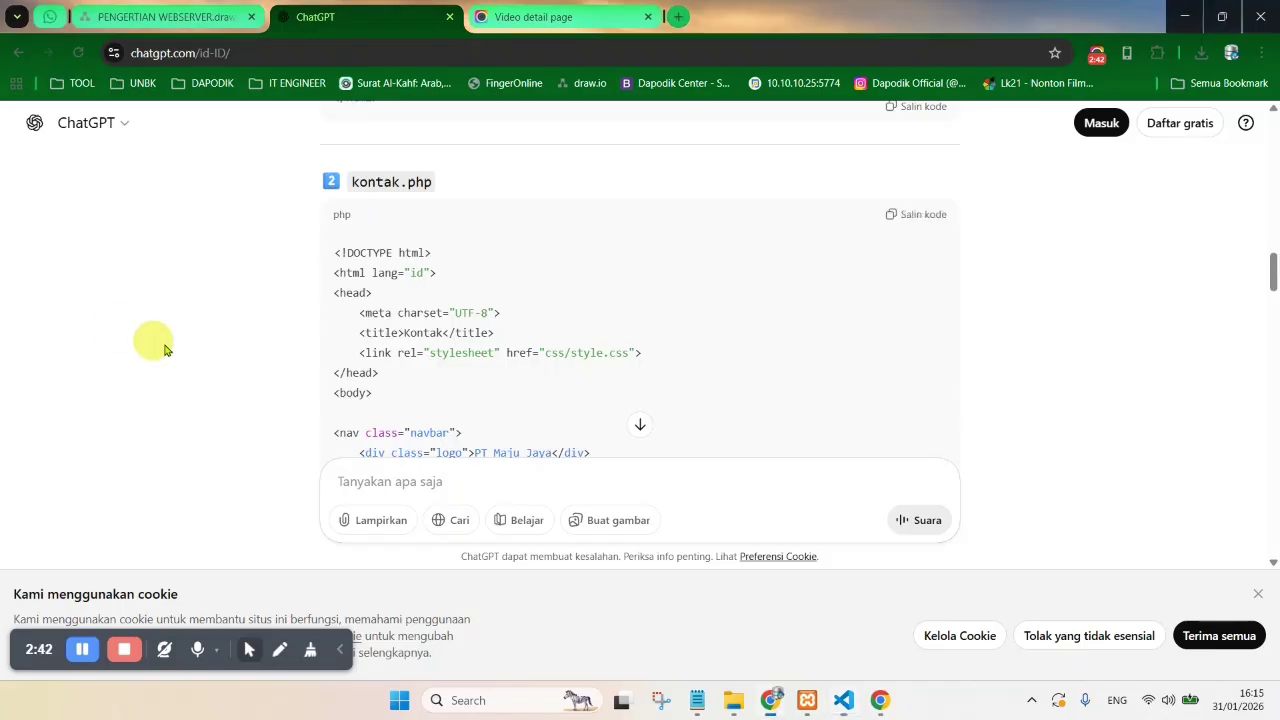
pyautogui.scroll(-5, 557, 334)
pyautogui.scroll(-2, 557, 334)
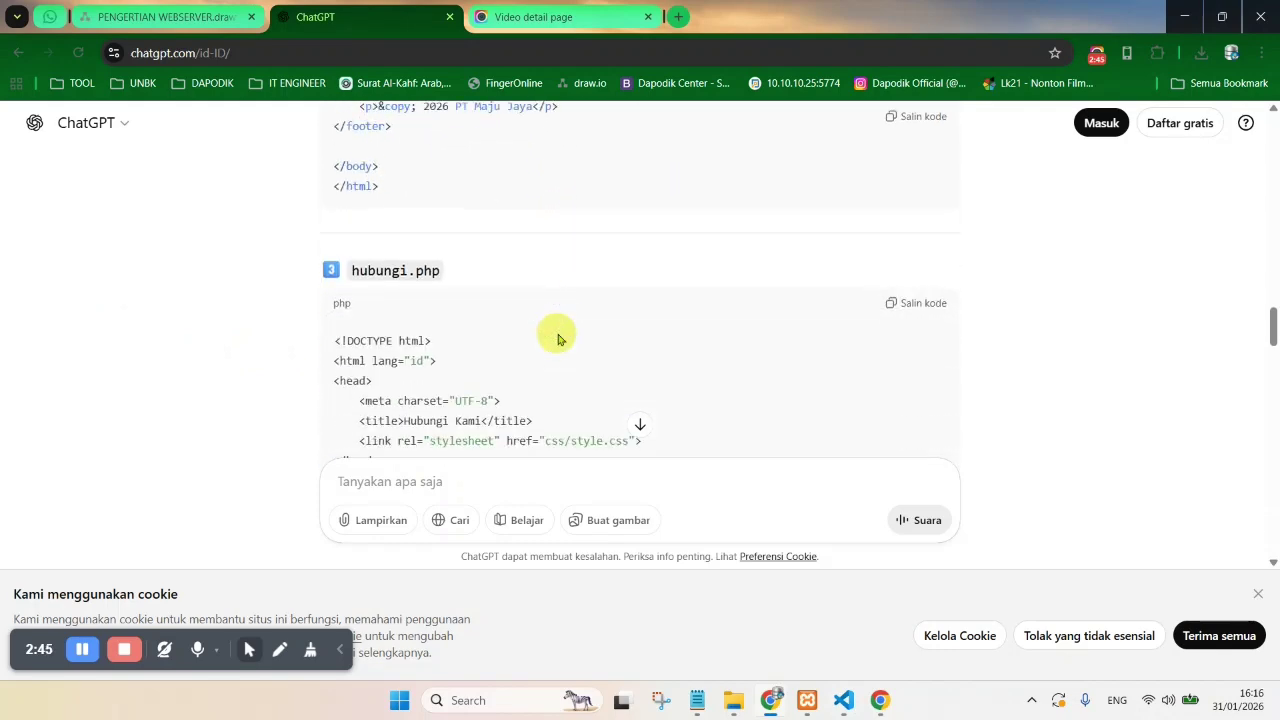
pyautogui.click(932, 313)
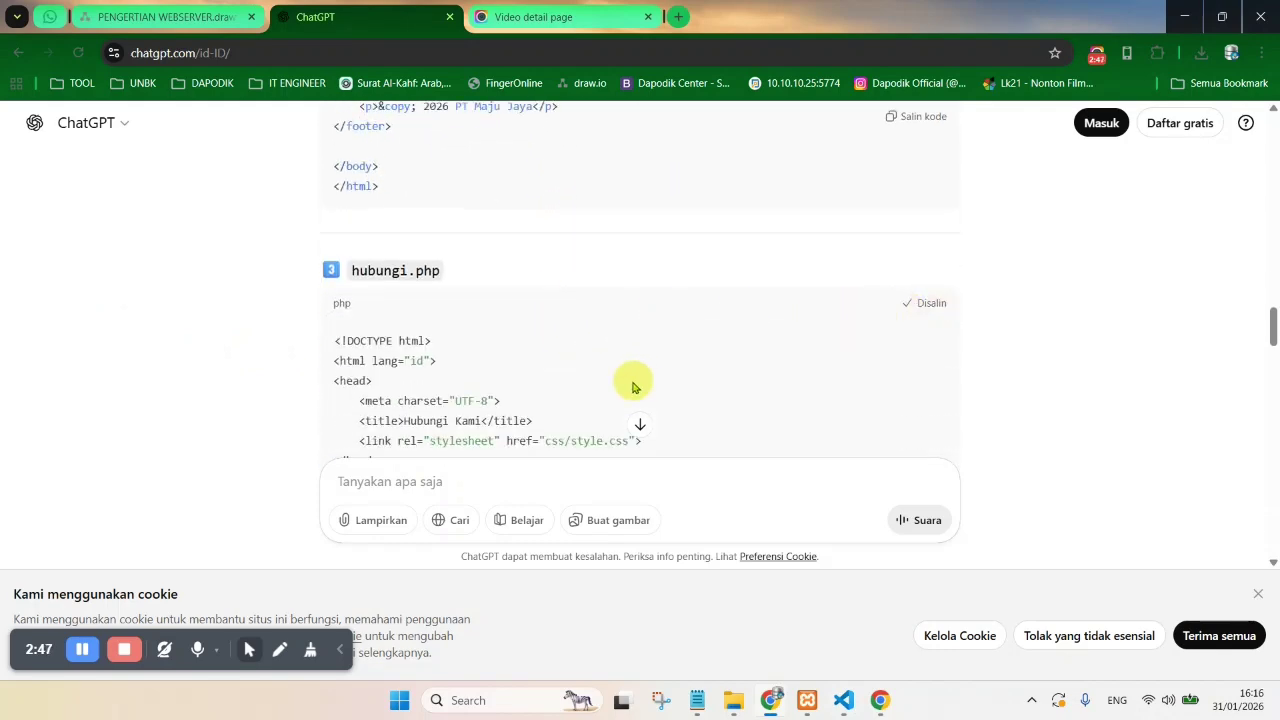
pyautogui.hotkey('alt', 'Tab')
pyautogui.rightClick(107, 113)
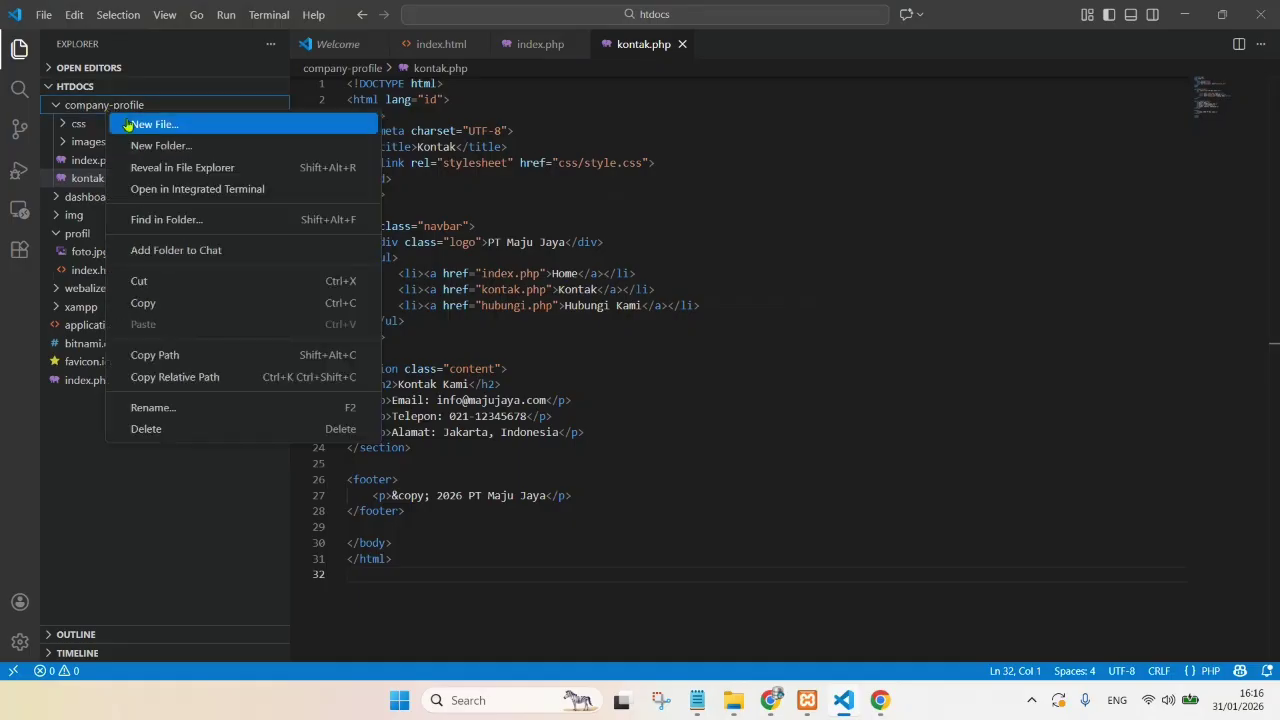
pyautogui.click(138, 126)
pyautogui.write('hubungi')
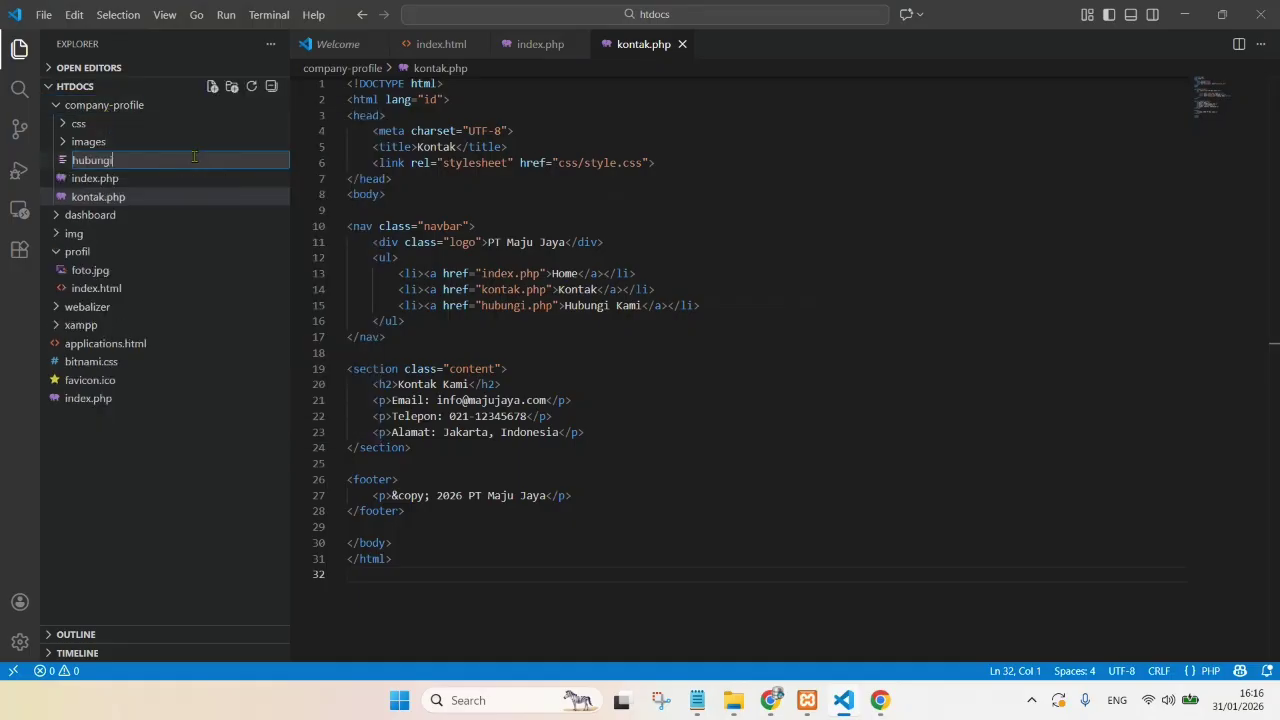
pyautogui.write('.php')
pyautogui.press('Return')
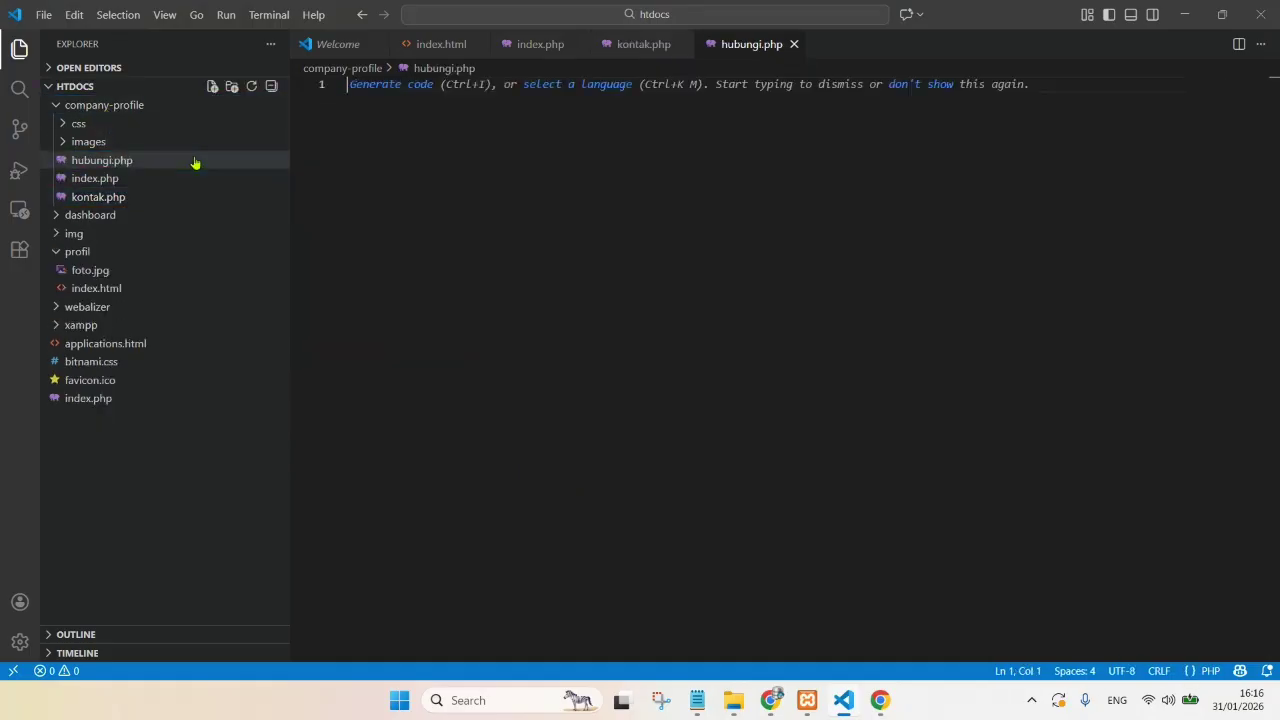
pyautogui.rightClick(383, 93)
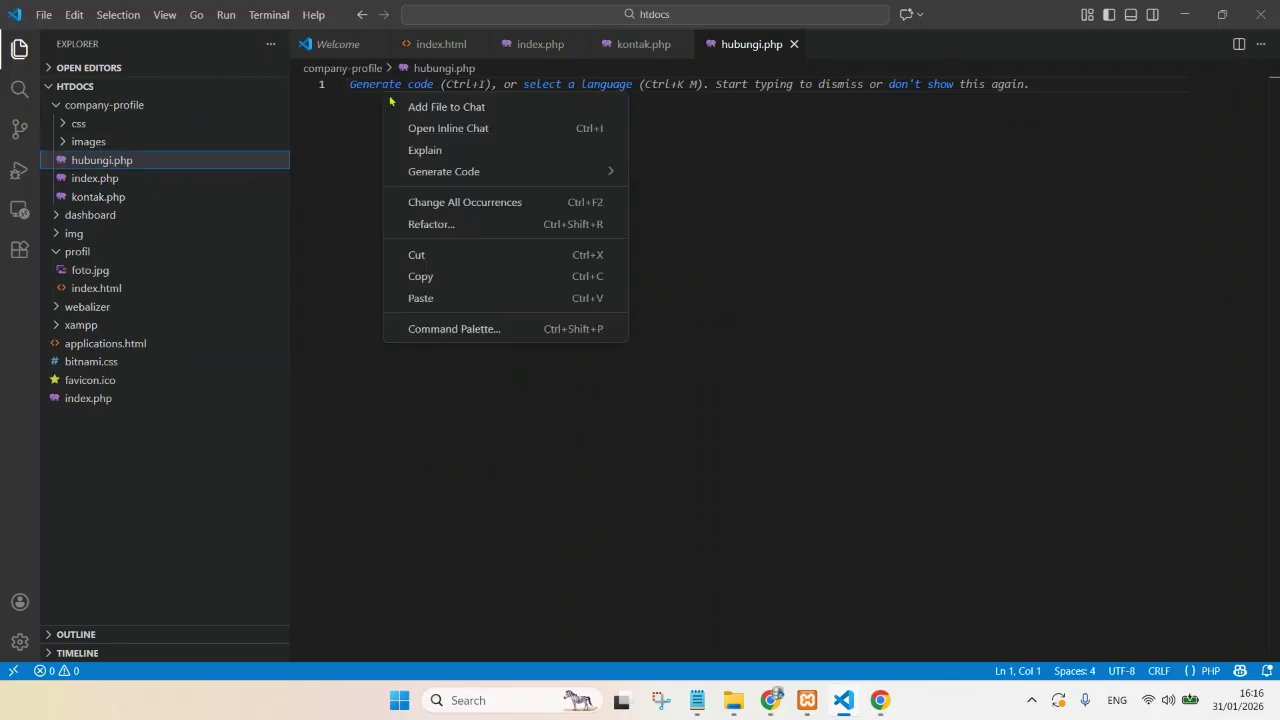
pyautogui.click(440, 297)
pyautogui.click(44, 14)
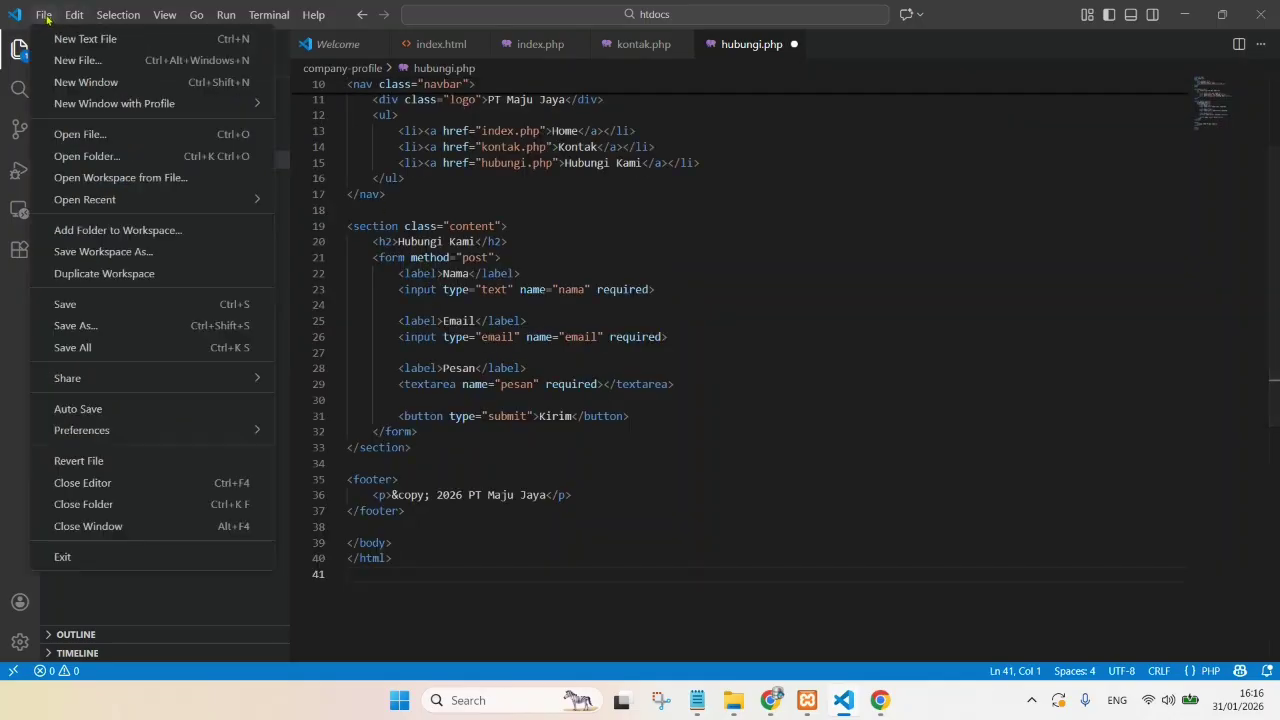
pyautogui.click(110, 306)
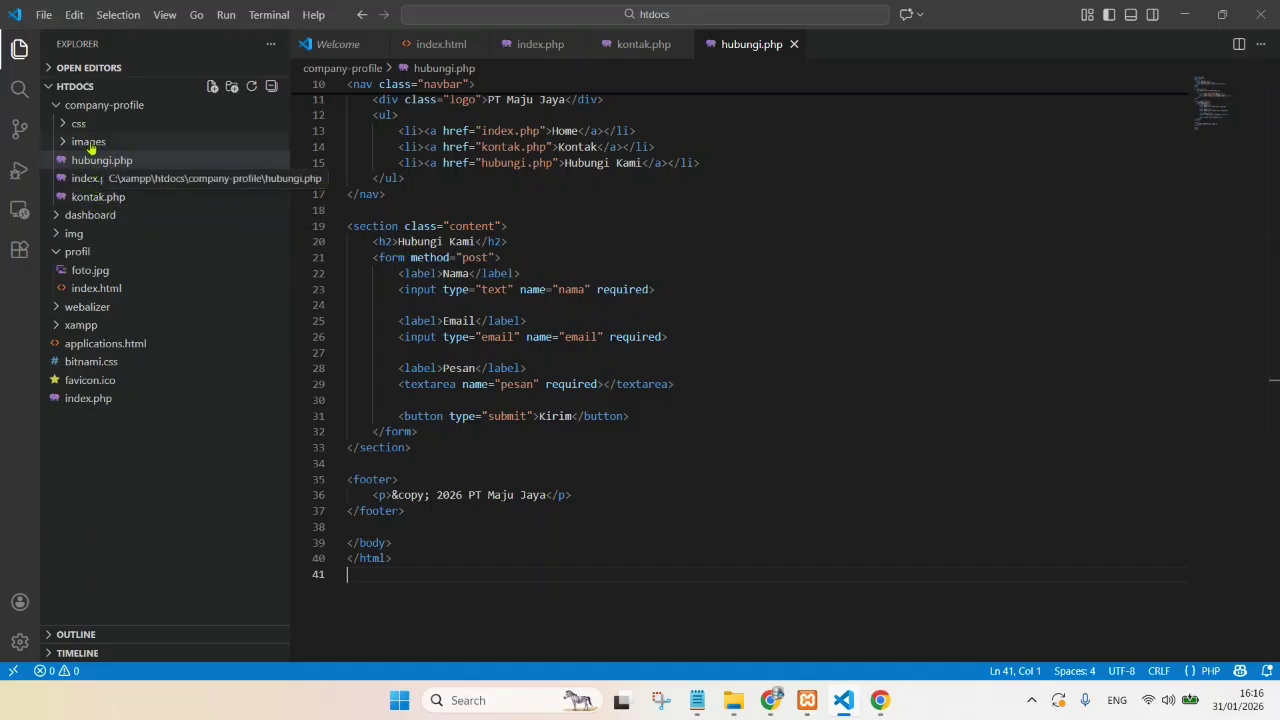
# - Copy the css/style.css stylesheet block from ChatGPT's answer with Salin kode
pyautogui.click(771, 700)
pyautogui.scroll(-10, 488, 400)
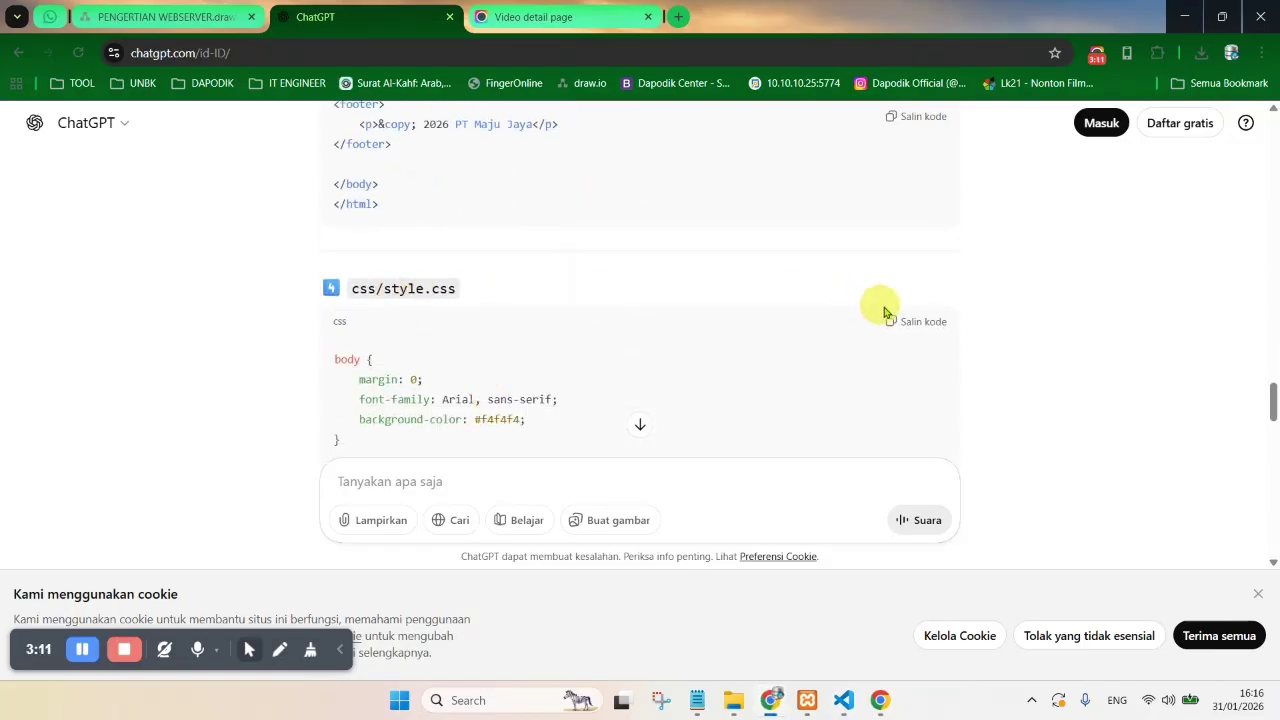
pyautogui.click(922, 321)
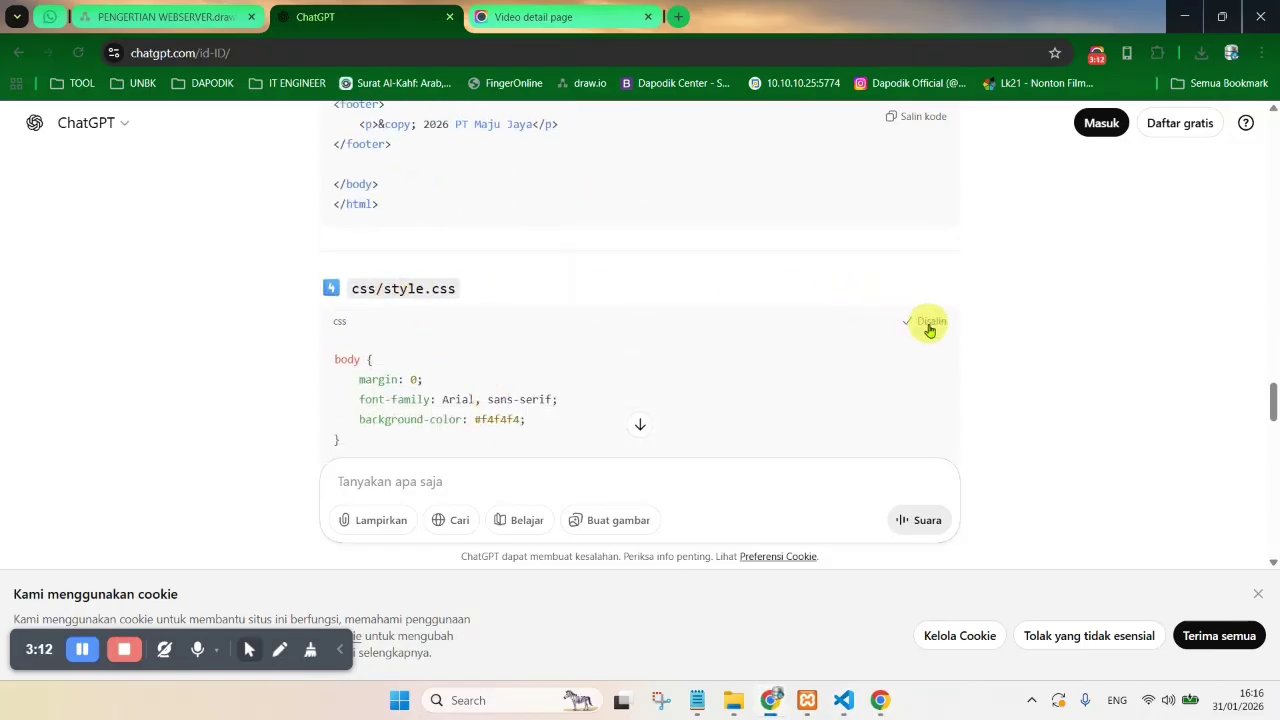
pyautogui.doubleClick(384, 289)
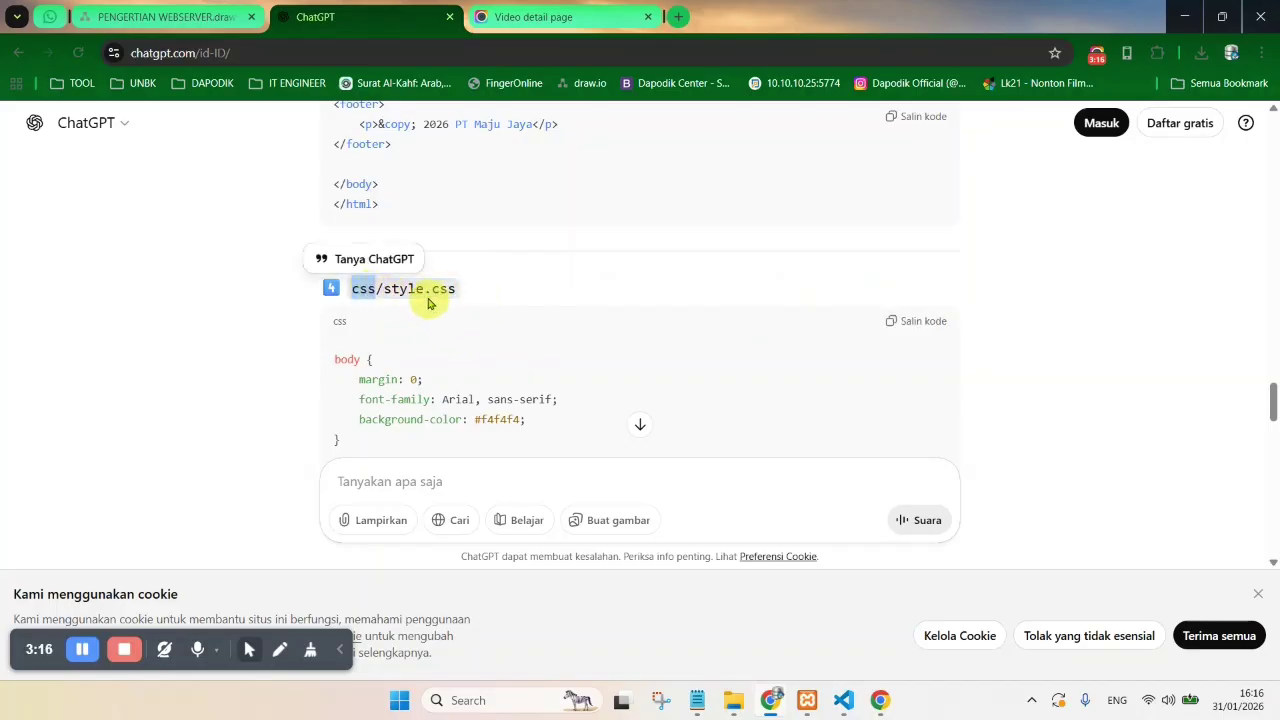
pyautogui.doubleClick(415, 289)
pyautogui.scroll(-15, 427, 311)
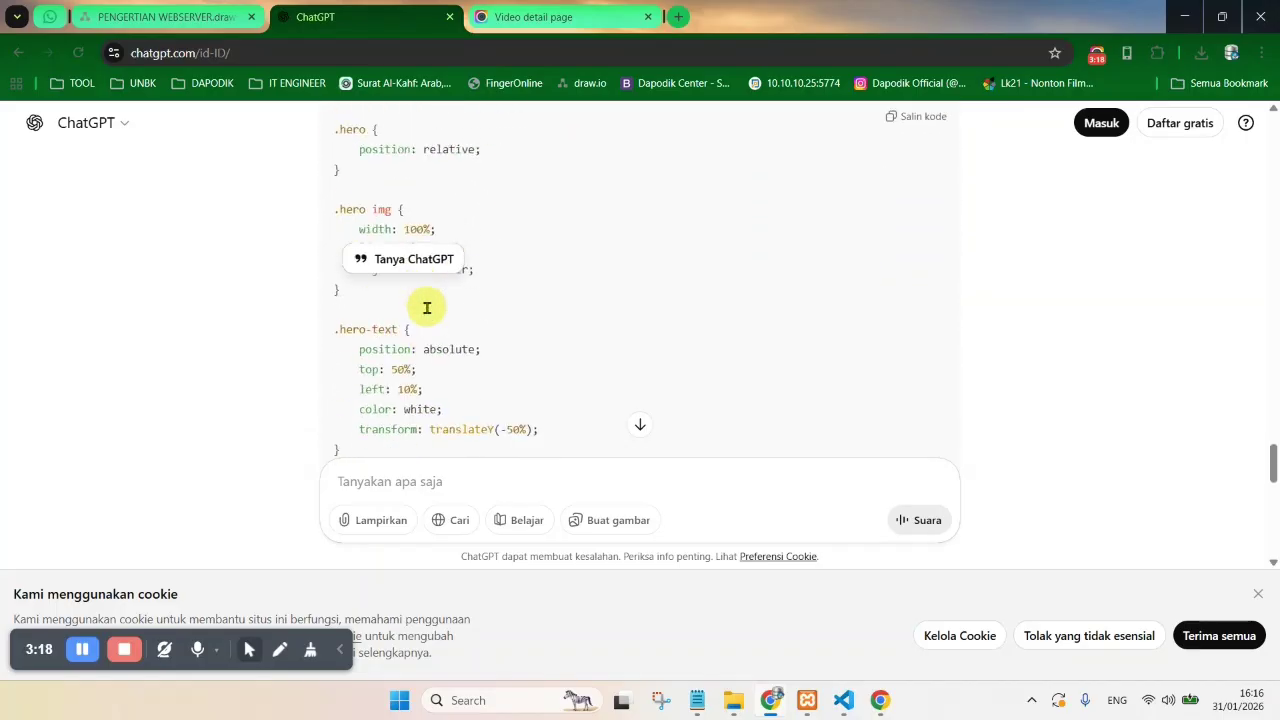
pyautogui.scroll(3, 557, 366)
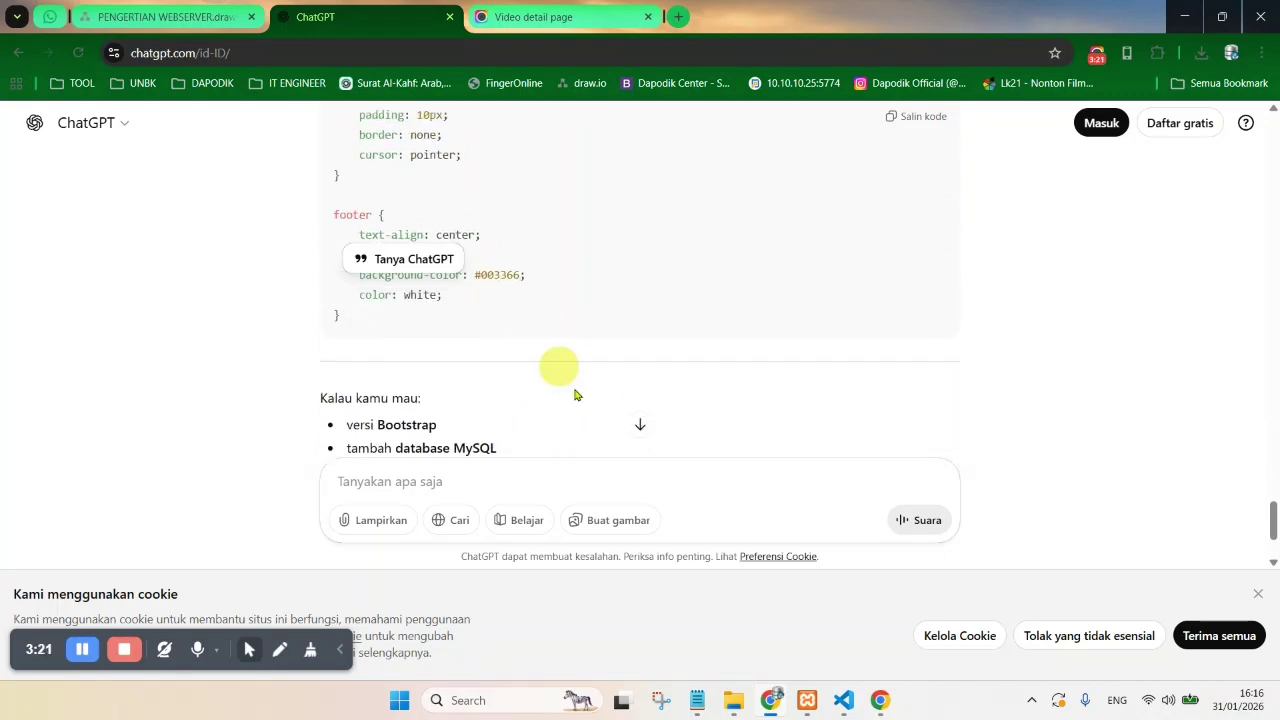
pyautogui.click(843, 700)
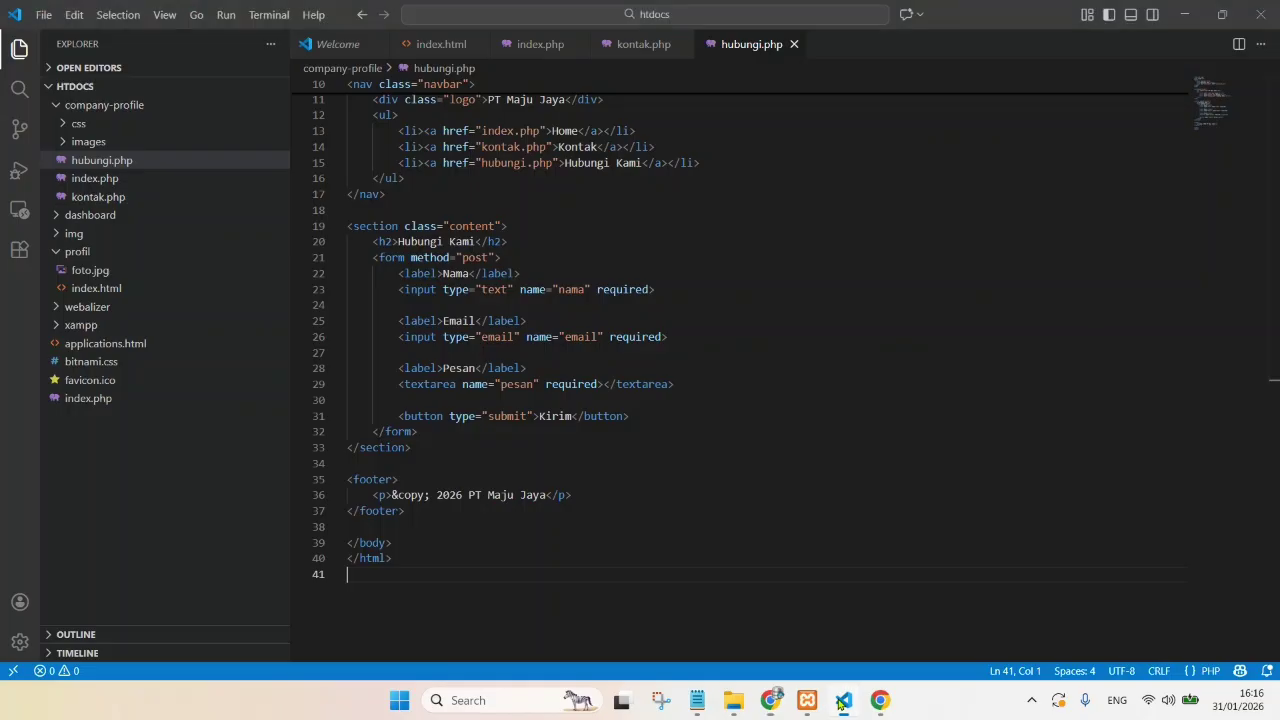
# - Create css/style.css in company-profile, paste the 72-line stylesheet, and save it
pyautogui.click(78, 124)
pyautogui.click(78, 126)
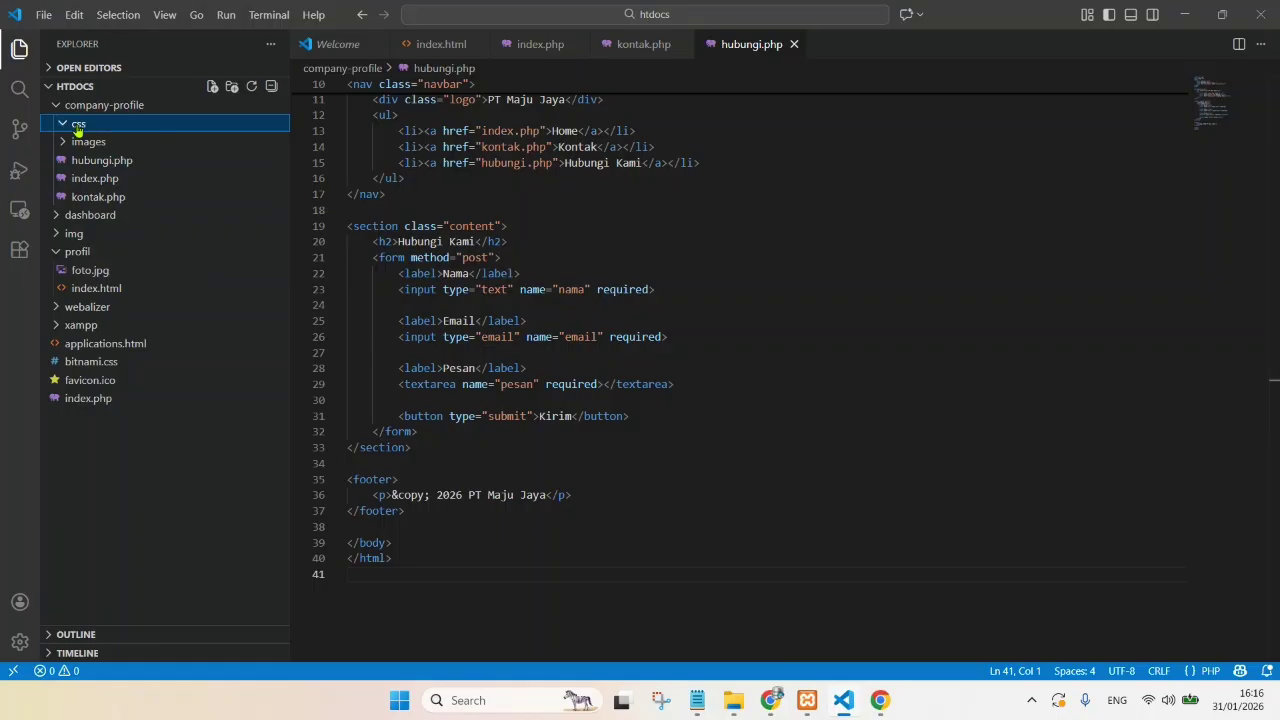
pyautogui.rightClick(78, 126)
pyautogui.click(102, 137)
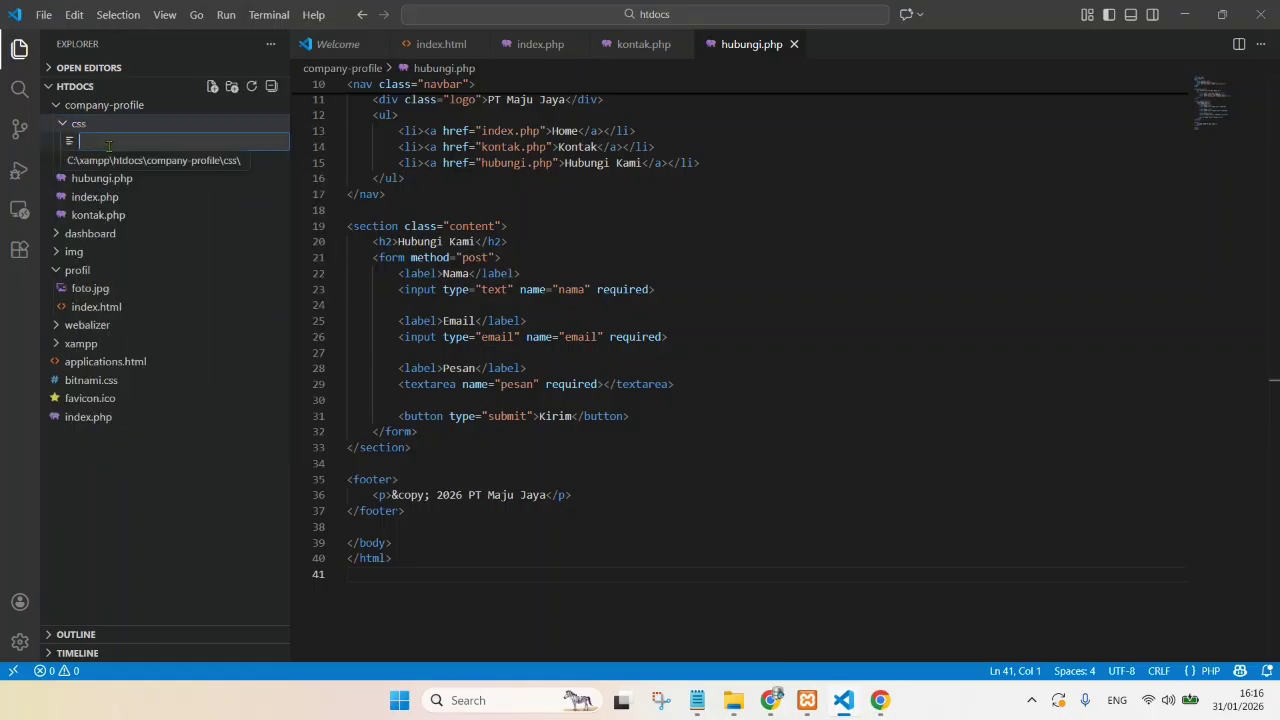
pyautogui.write('style.css')
pyautogui.press('Return')
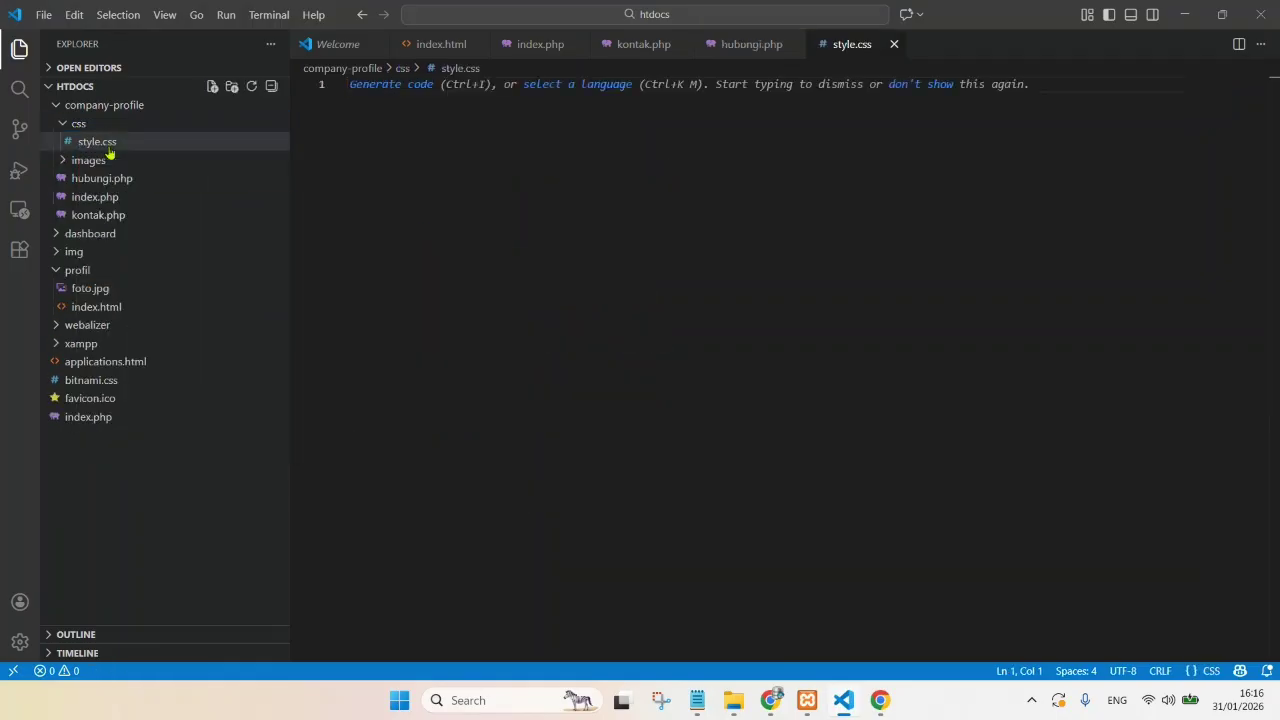
pyautogui.hotkey('ctrl', 'v')
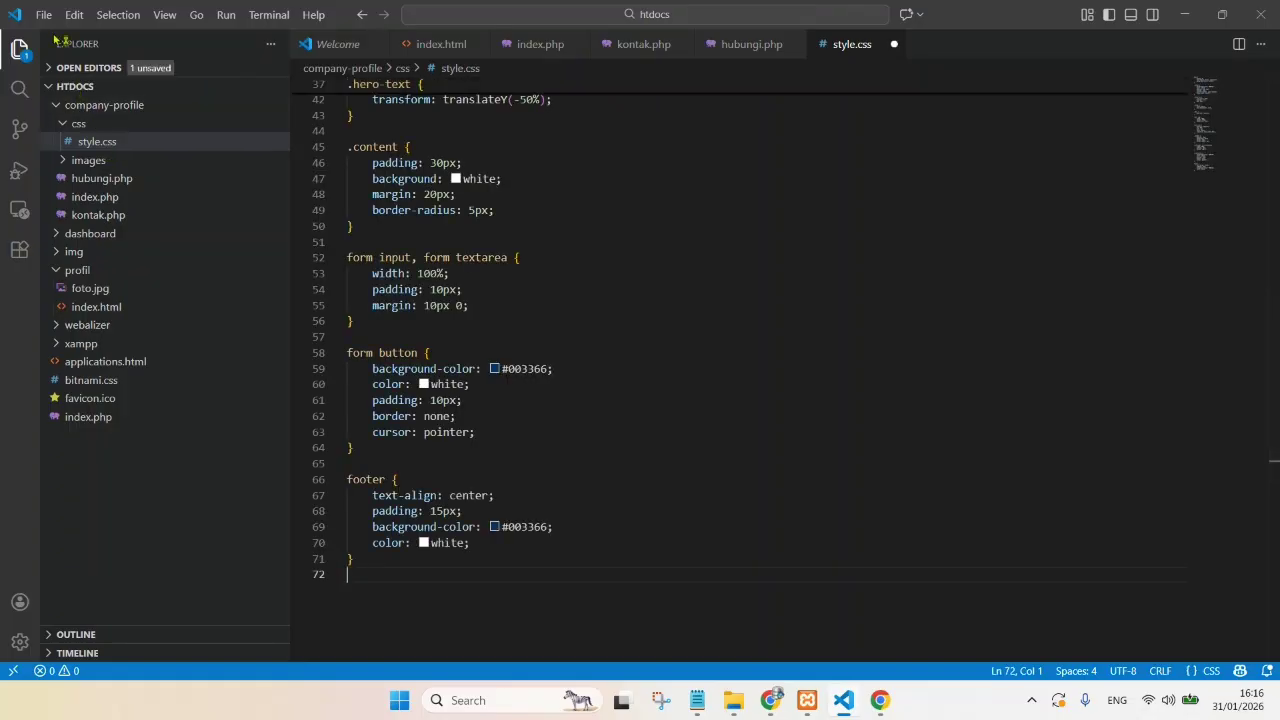
pyautogui.click(44, 14)
pyautogui.click(64, 304)
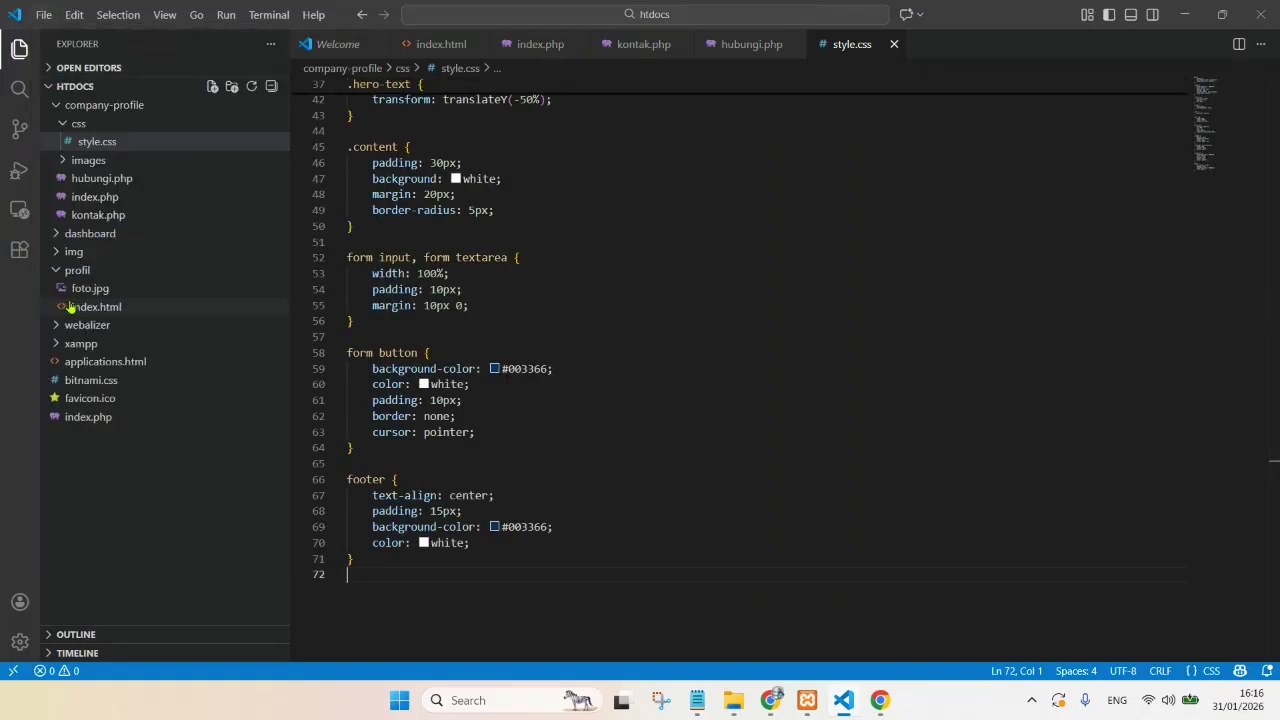
pyautogui.click(491, 239)
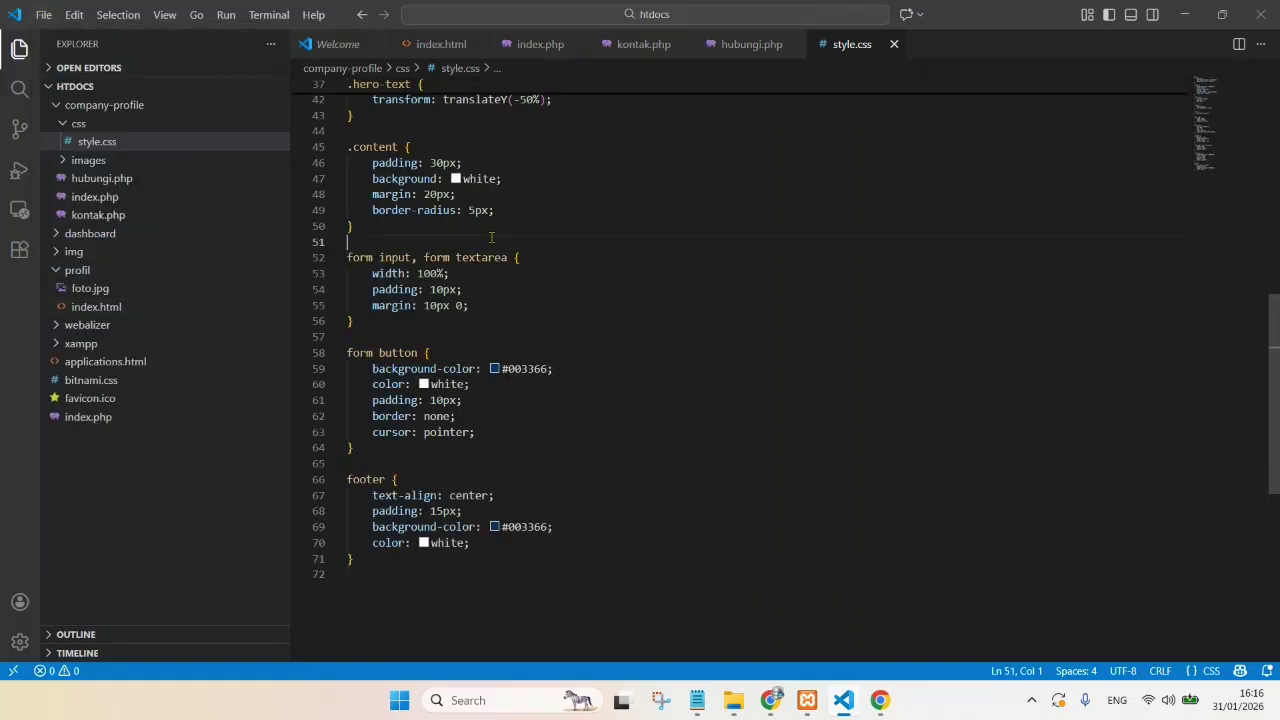
pyautogui.click(90, 161)
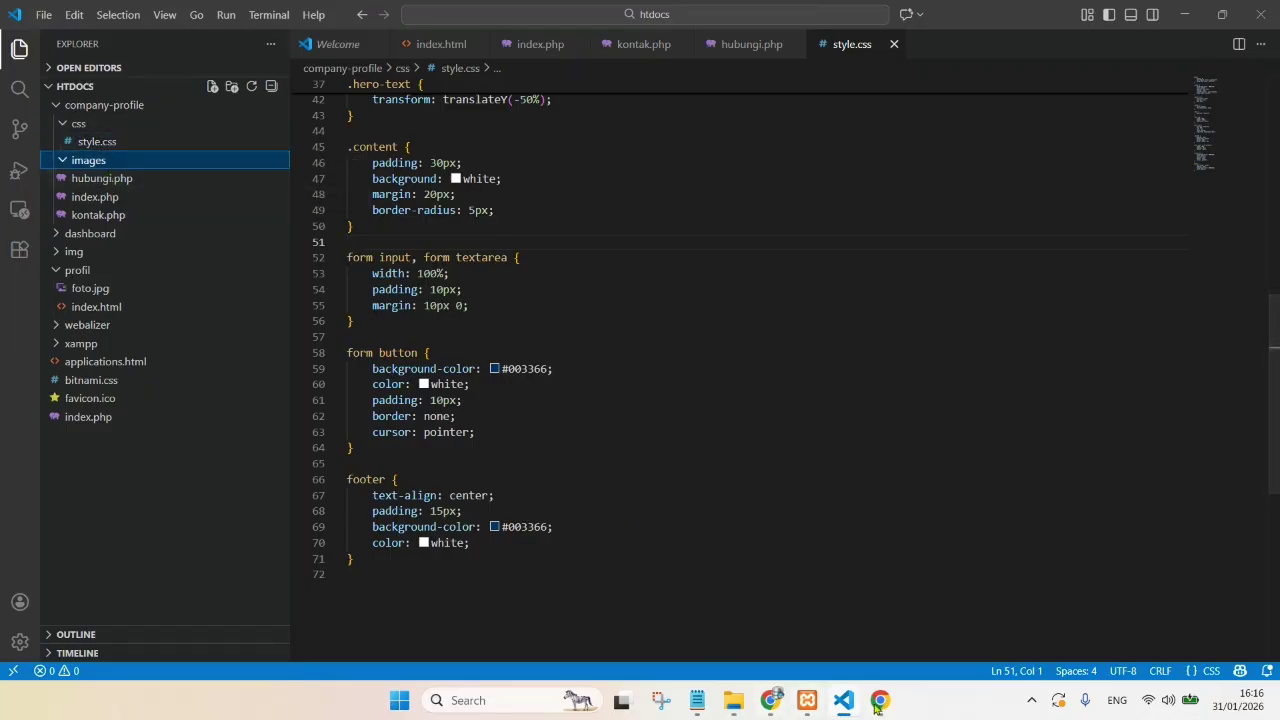
pyautogui.click(771, 700)
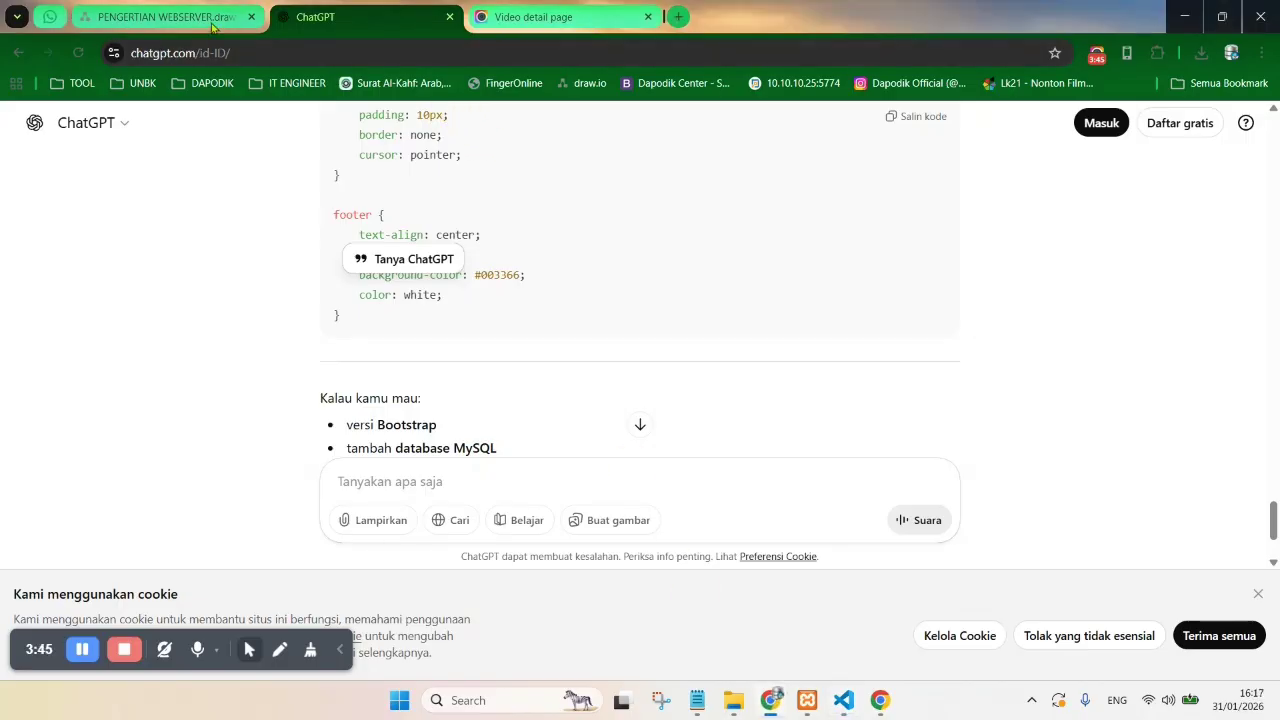
# - Close the Video detail page tab and load localhost/company-profile/ in a new tab
pyautogui.click(649, 17)
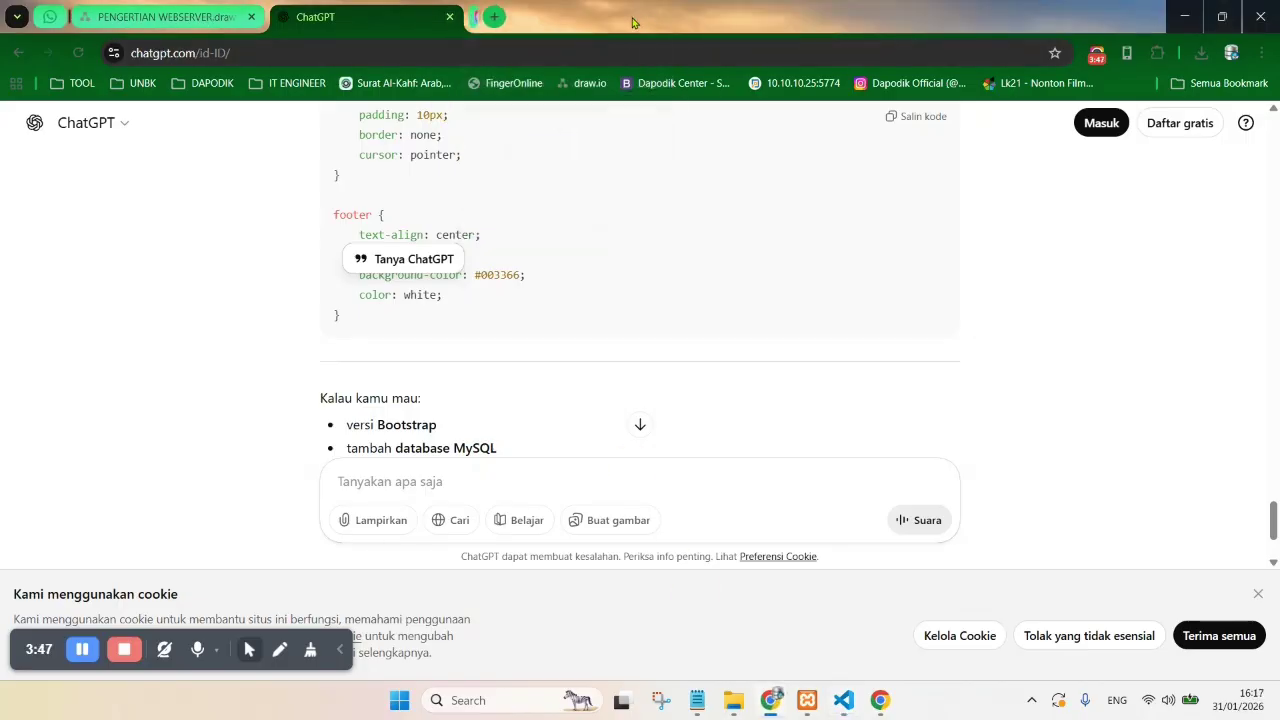
pyautogui.click(480, 19)
pyautogui.write('lo')
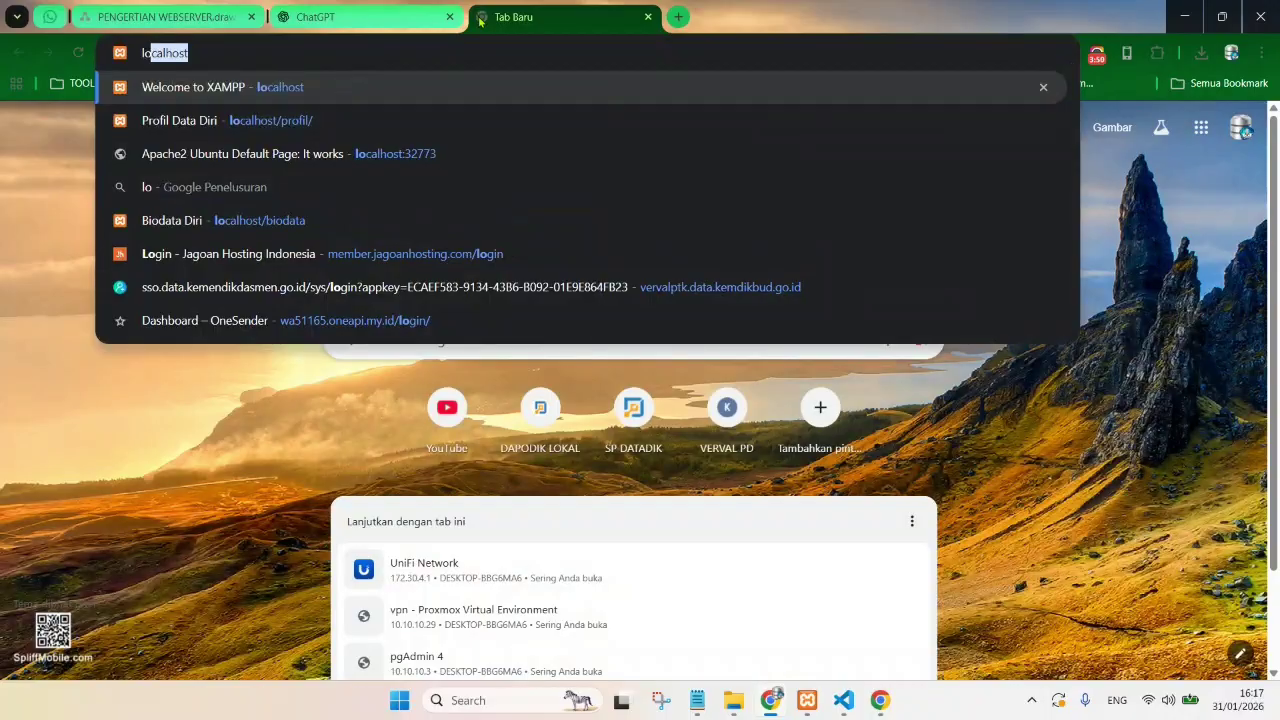
pyautogui.press('Return')
pyautogui.doubleClick(220, 53)
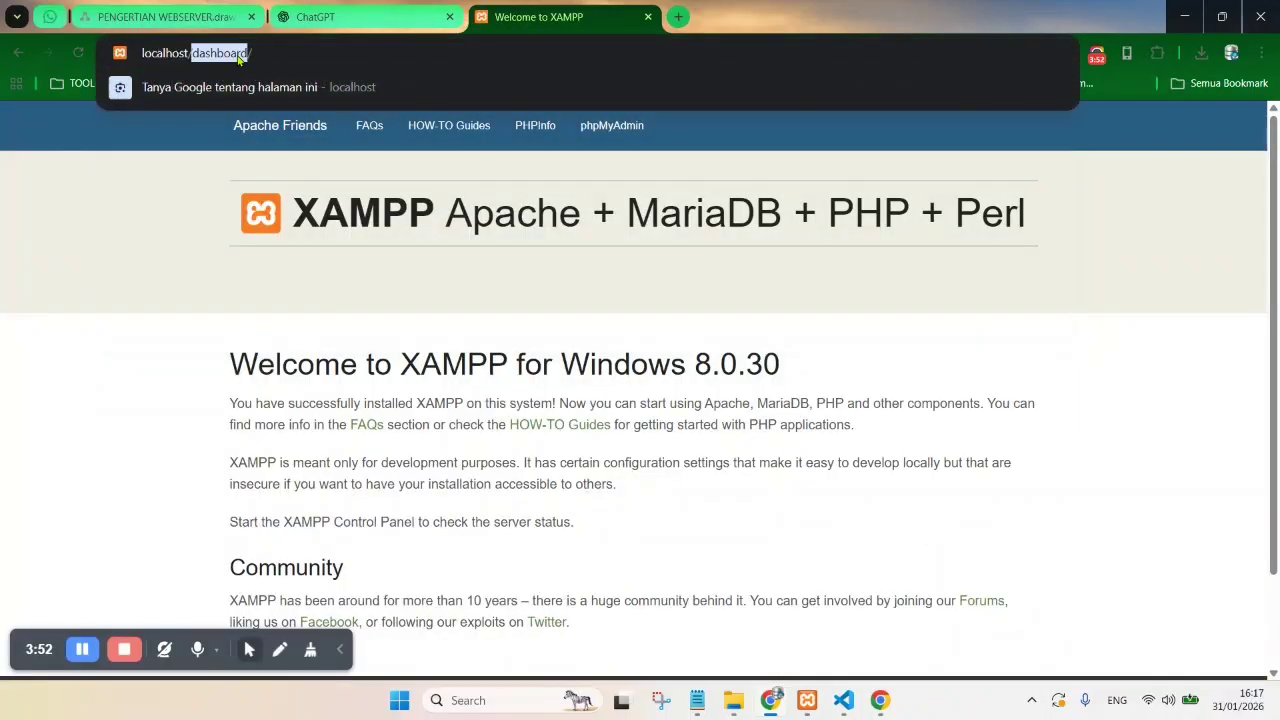
pyautogui.write('company')
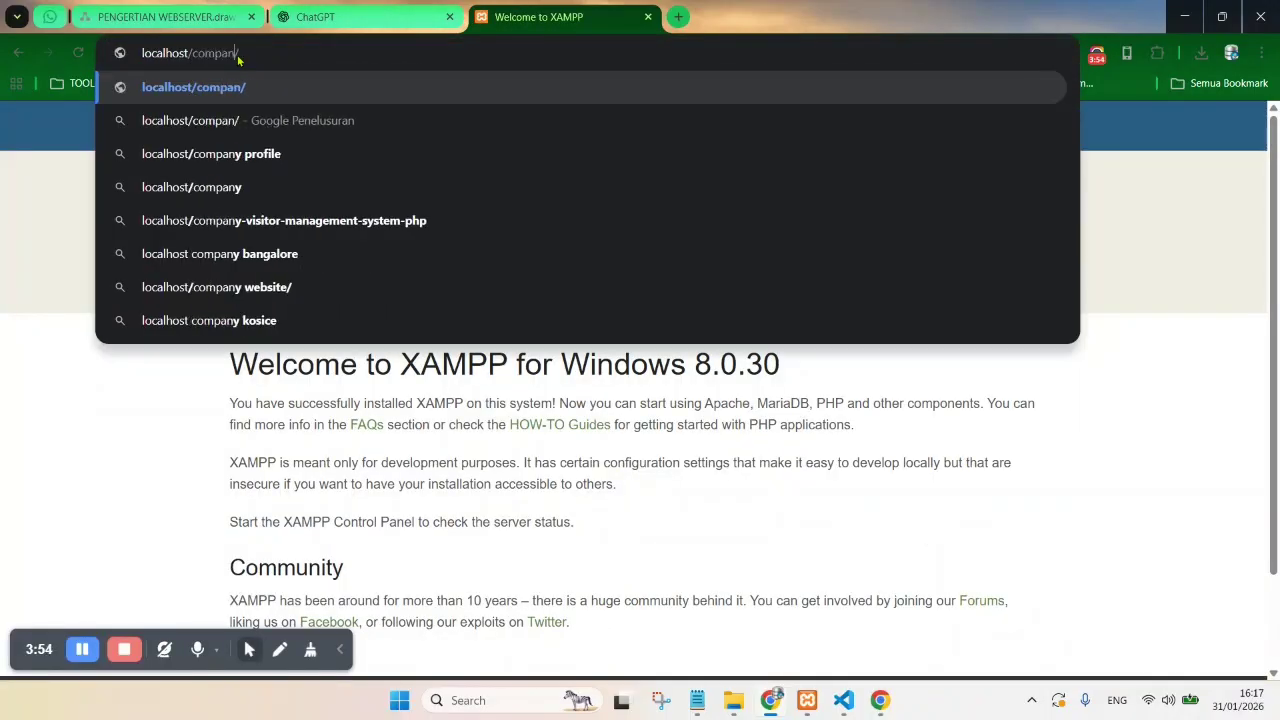
pyautogui.write('-profile')
pyautogui.press('Return')
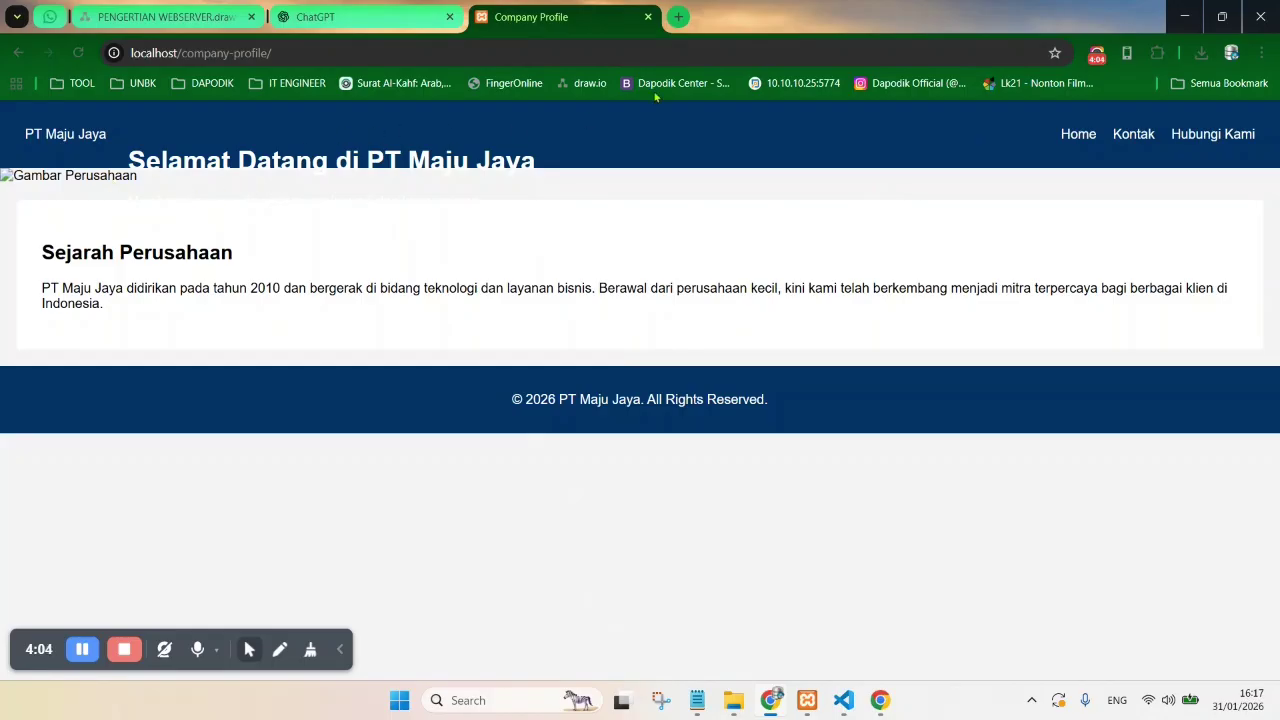
# - Search Google for 'gambar perusahaan' and open a Pexels building photo in a new tab
pyautogui.click(678, 17)
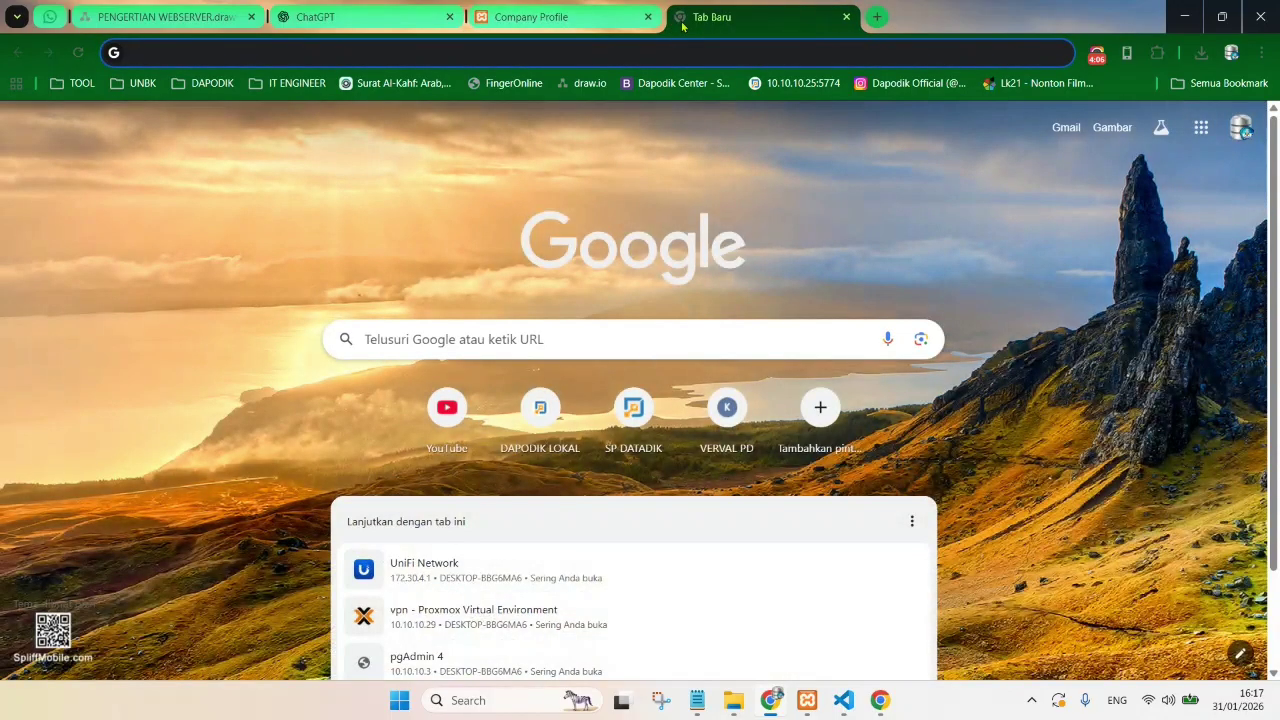
pyautogui.write('f')
pyautogui.press('BackSpace')
pyautogui.press('BackSpace')
pyautogui.write('gambar per')
pyautogui.press('Return')
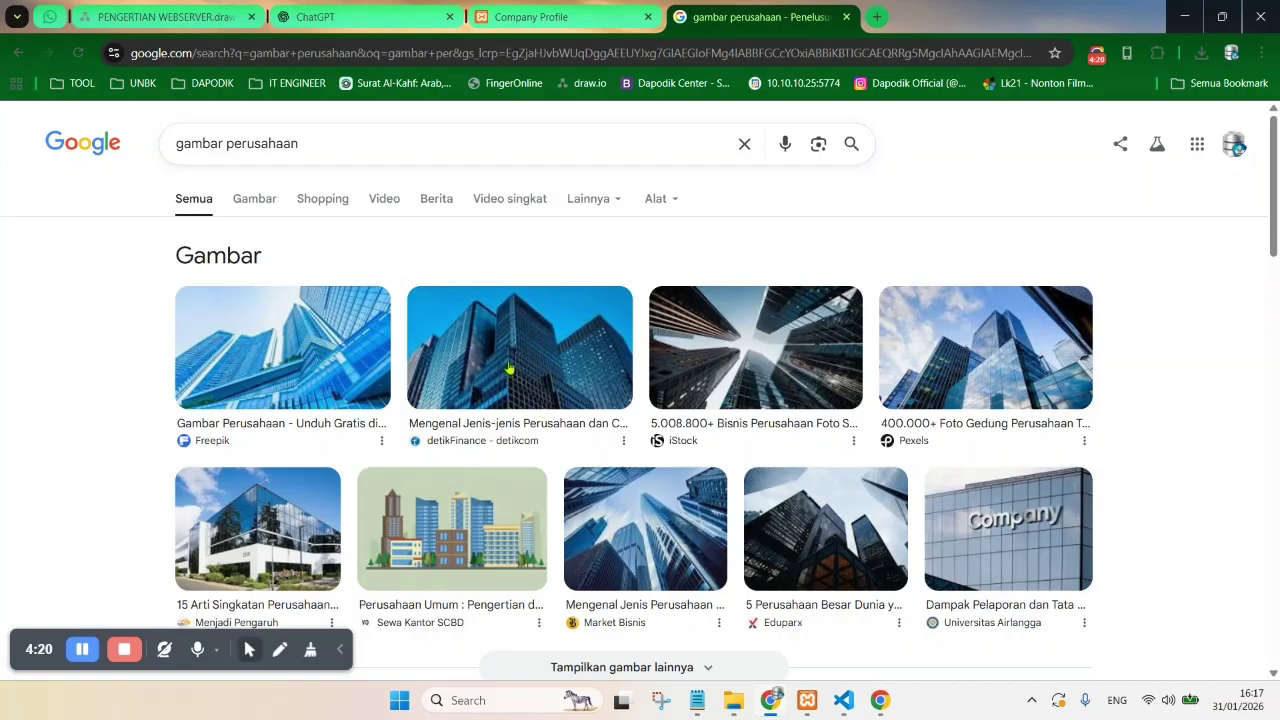
pyautogui.rightClick(530, 321)
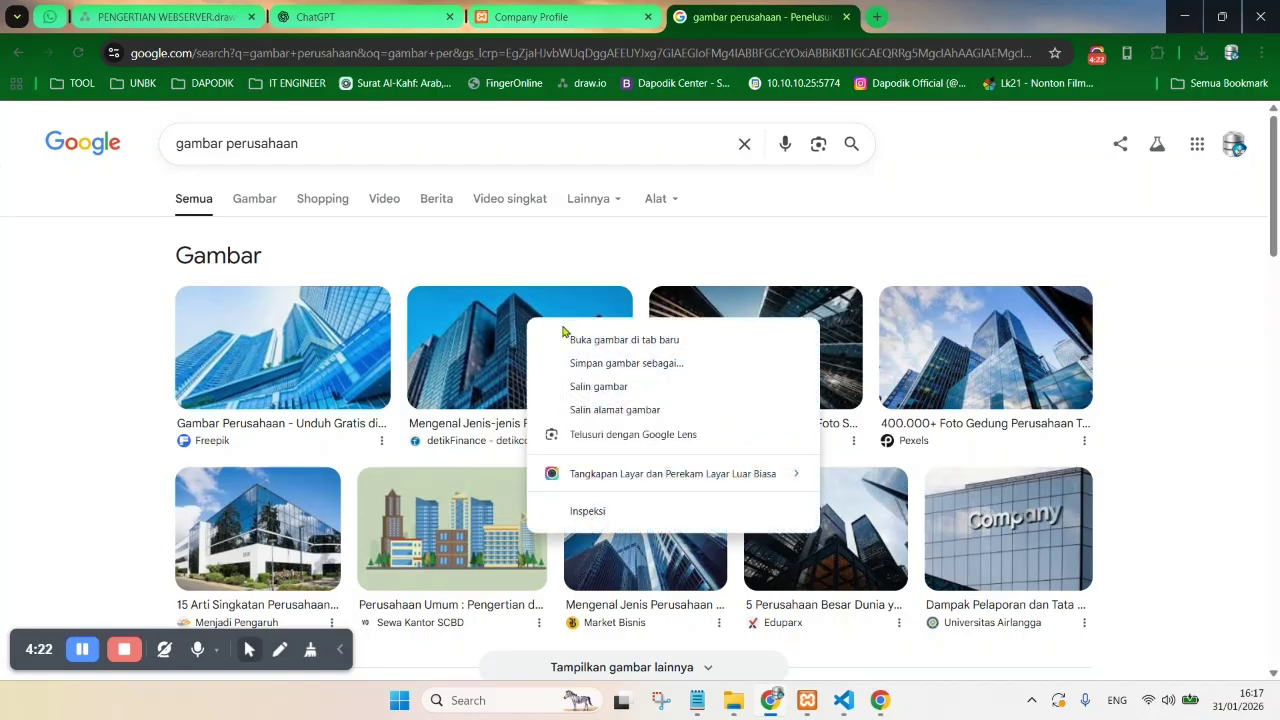
pyautogui.click(975, 346)
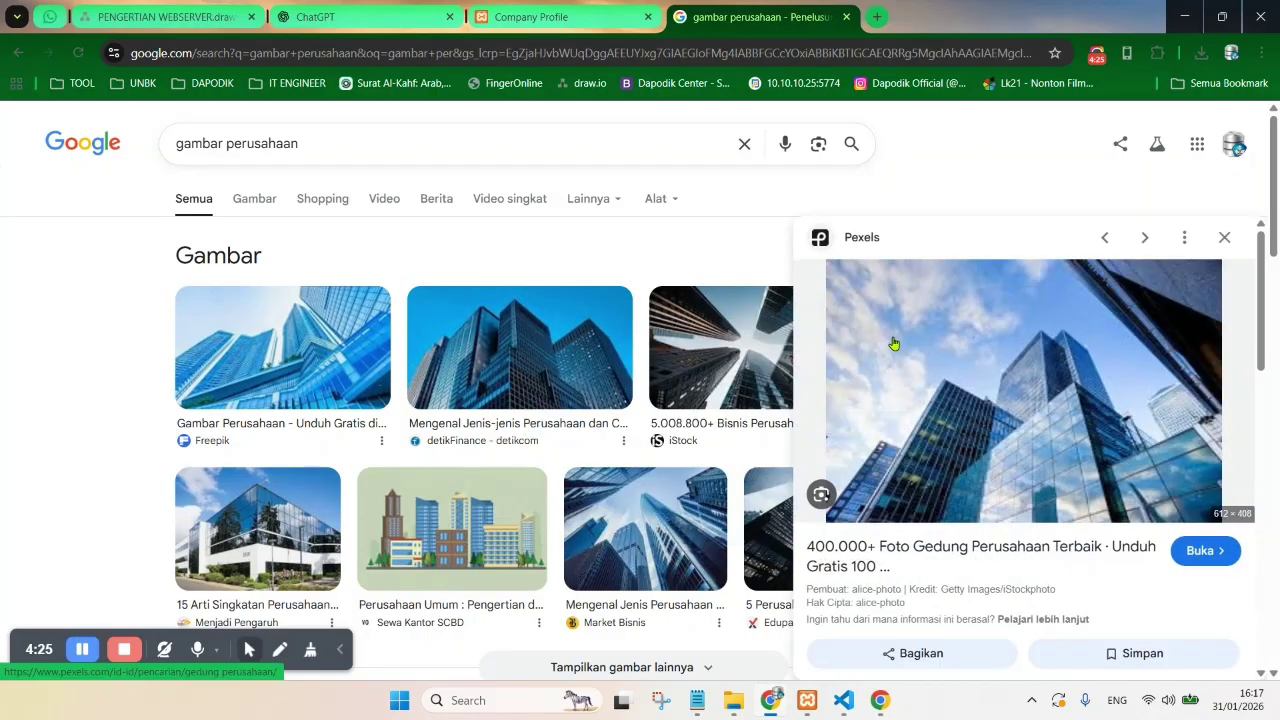
pyautogui.rightClick(993, 347)
pyautogui.click(800, 487)
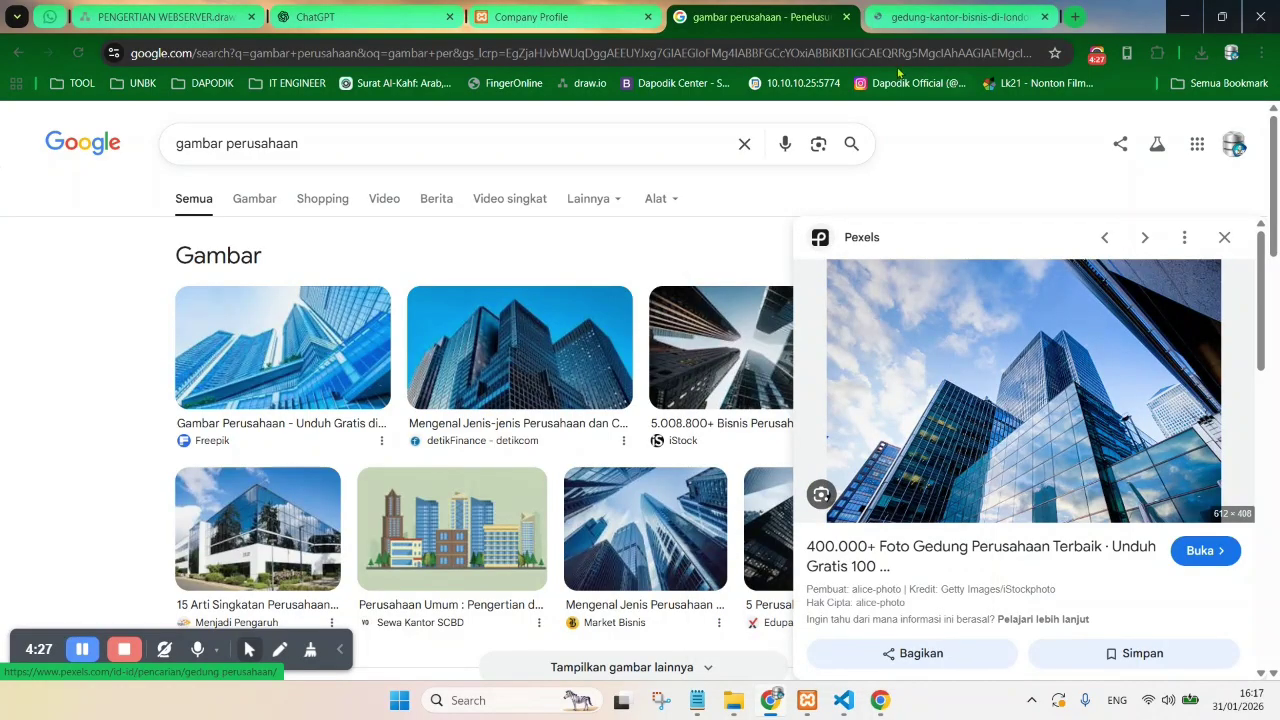
pyautogui.hotkey('ctrl', 'Tab')
# - Attempt saving the photo as perusahaan in company-profile\images; the dialog closes unsaved
pyautogui.rightClick(740, 363)
pyautogui.click(790, 409)
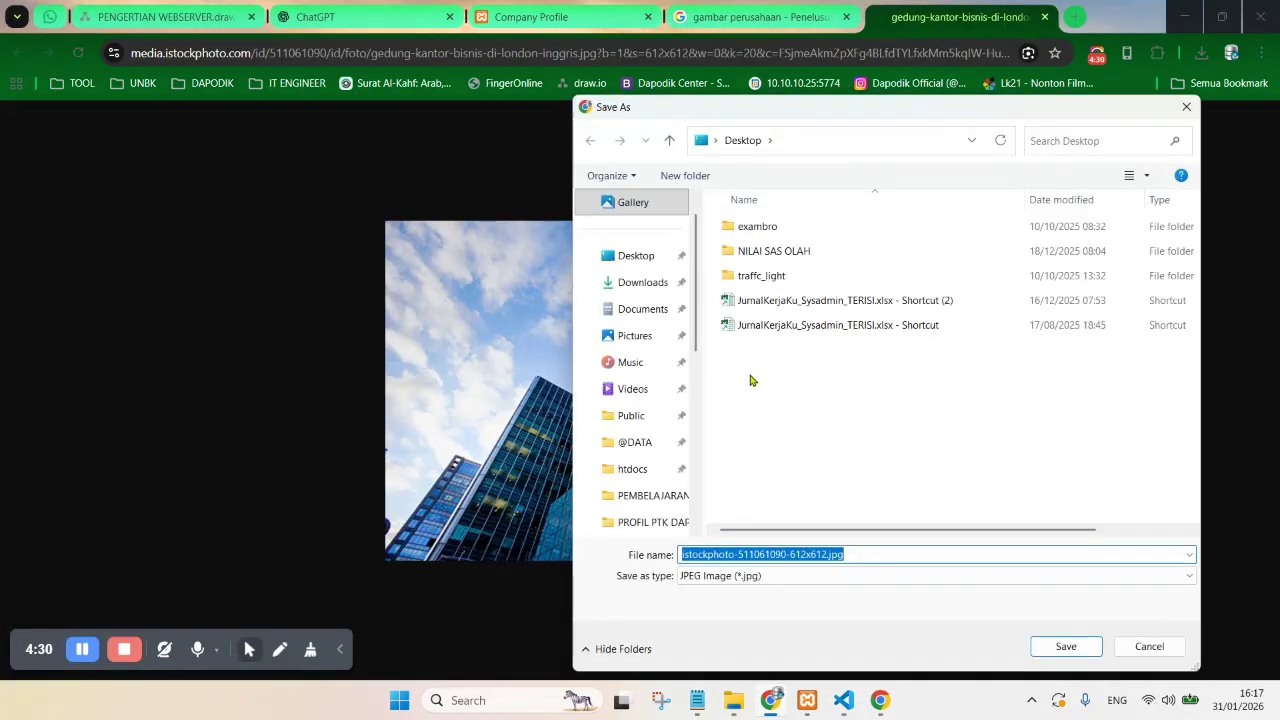
pyautogui.click(662, 468)
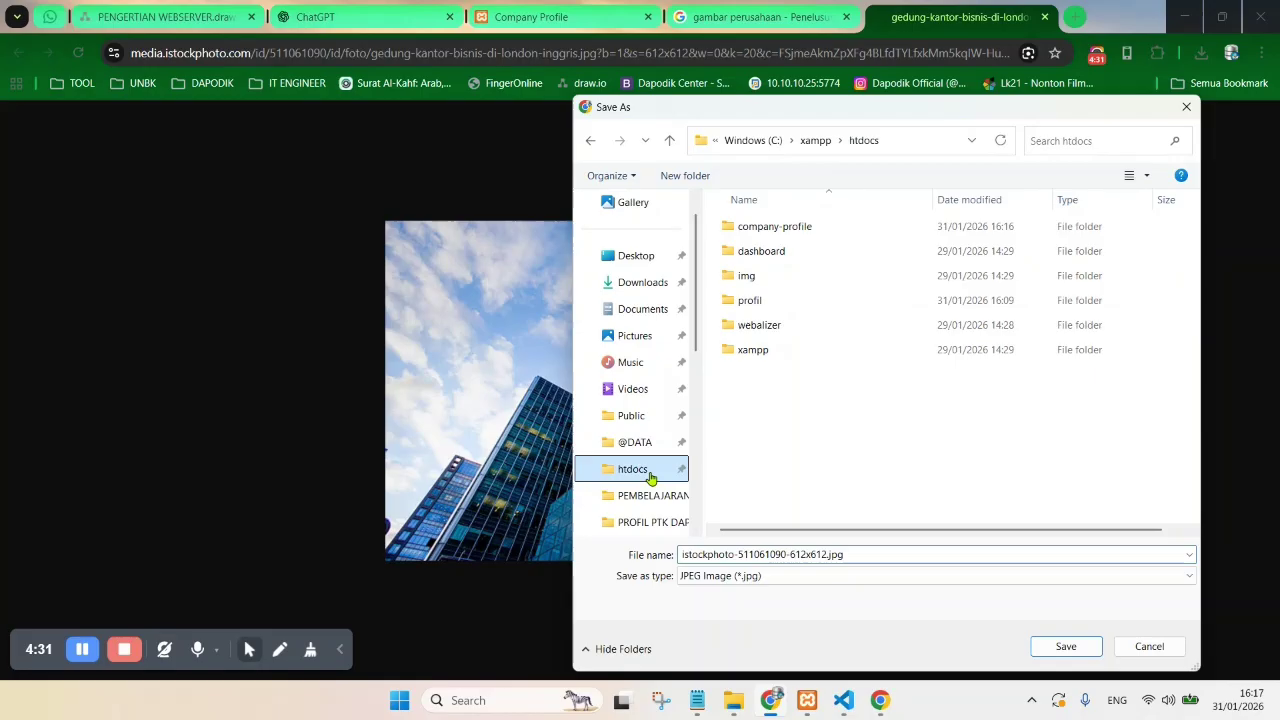
pyautogui.doubleClick(778, 227)
pyautogui.doubleClick(771, 252)
pyautogui.click(851, 584)
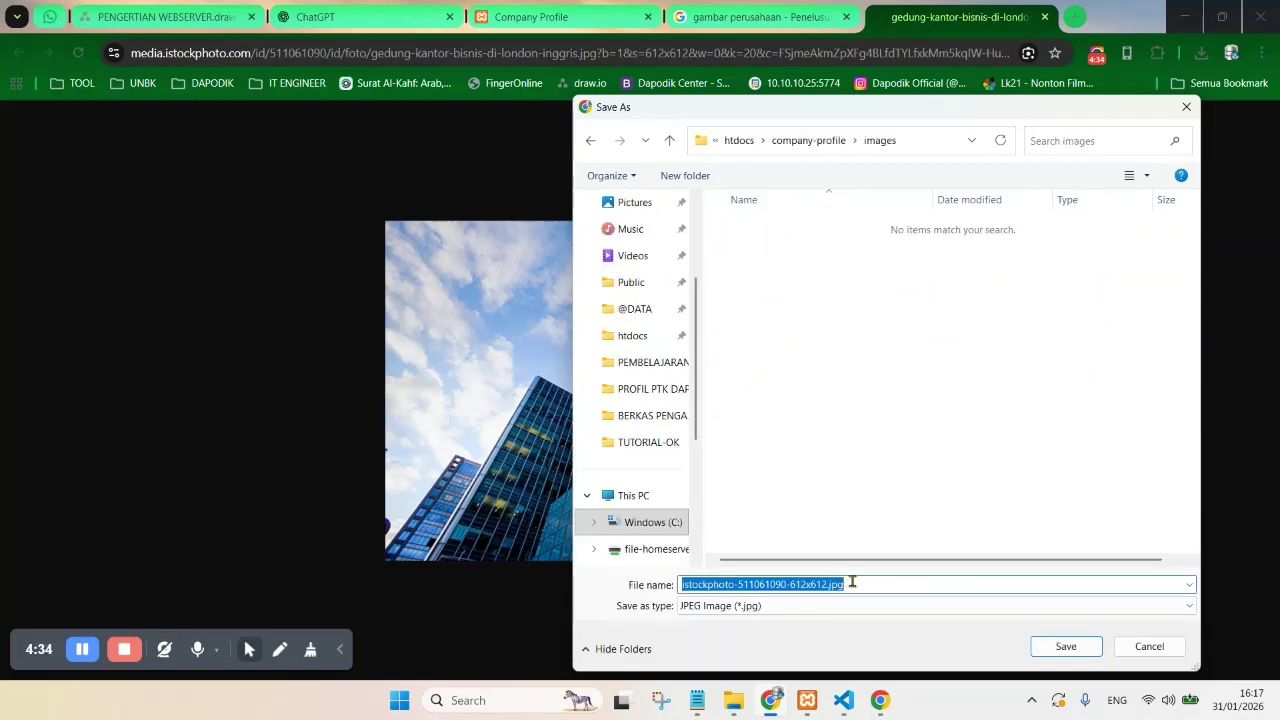
pyautogui.write('perus')
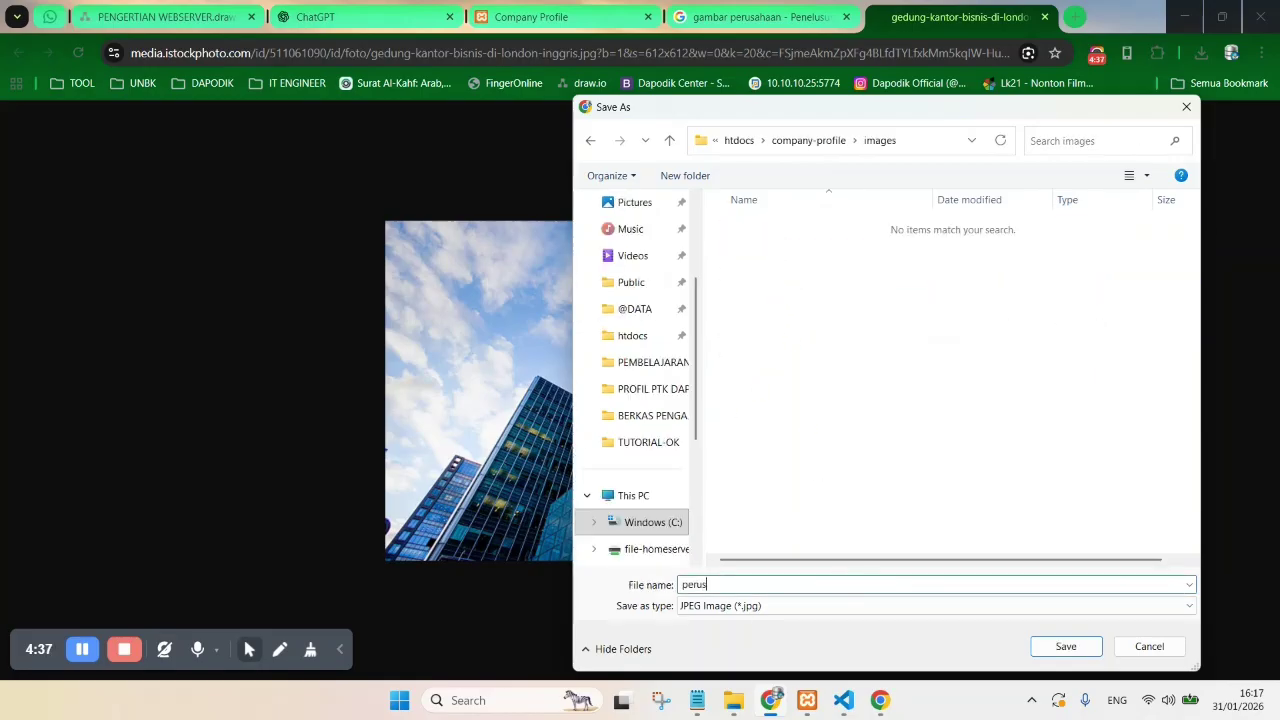
pyautogui.write('ahaan')
pyautogui.press('Return')
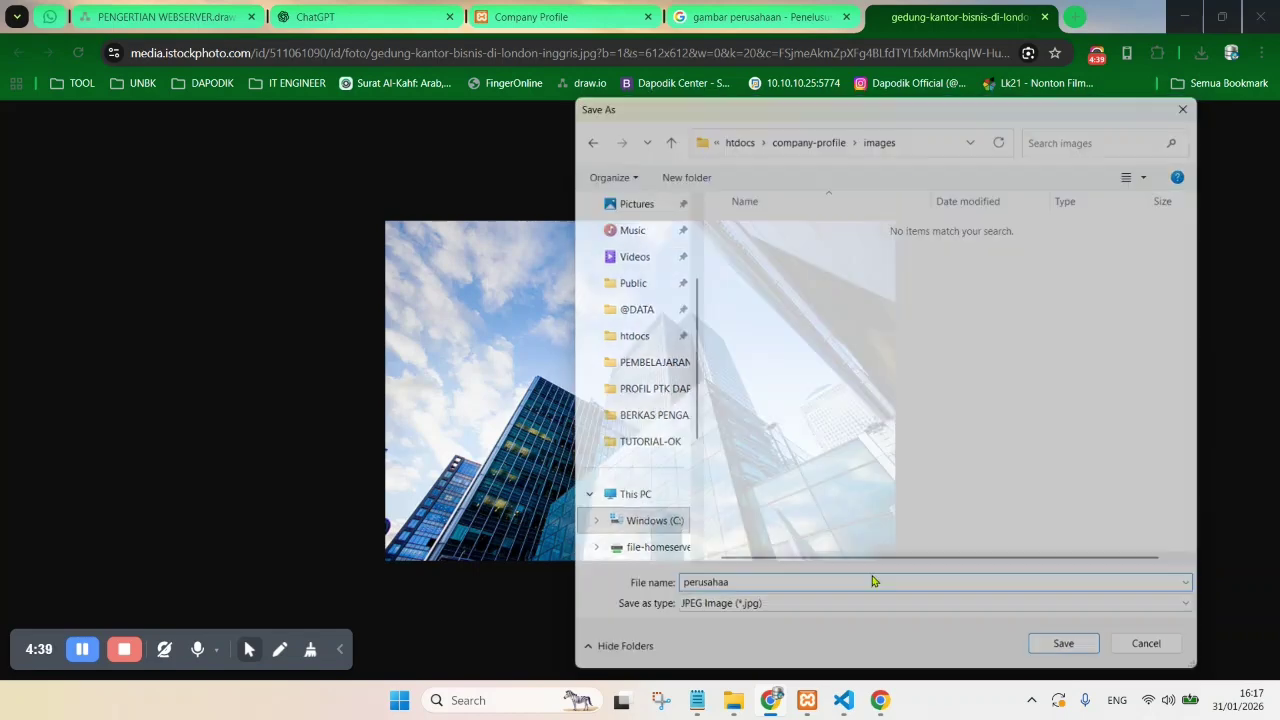
pyautogui.rightClick(598, 458)
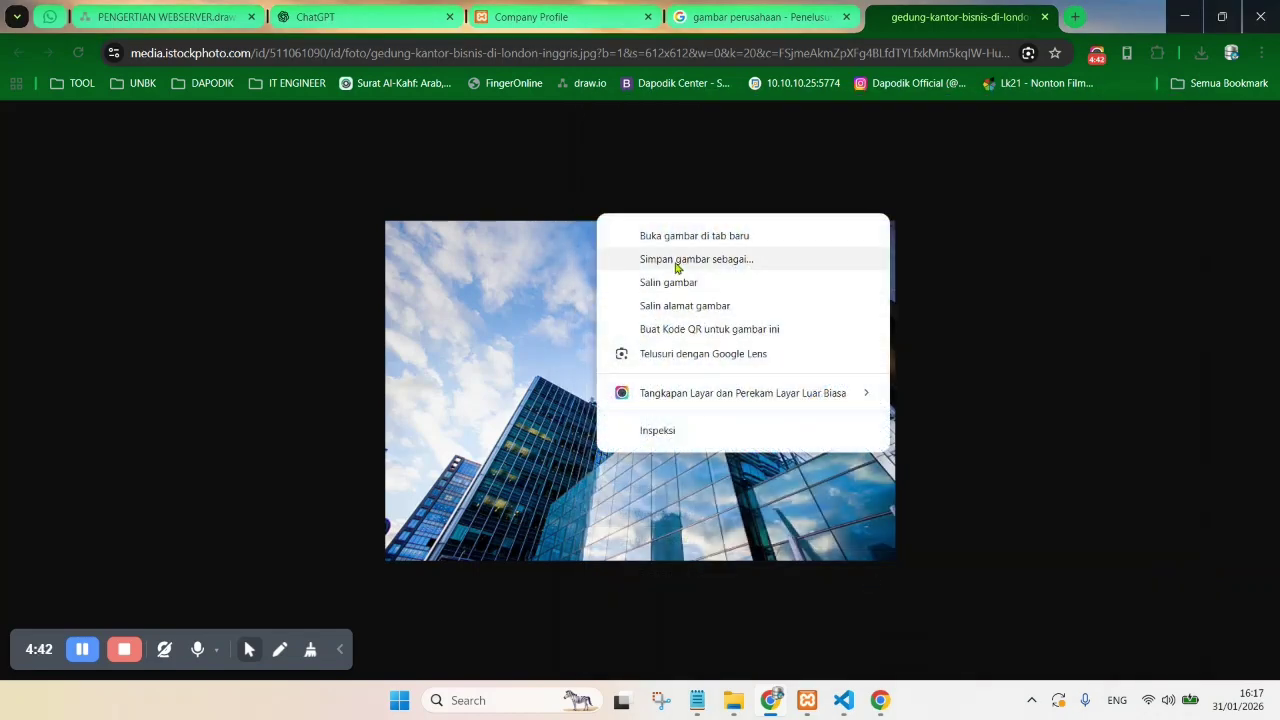
pyautogui.click(717, 263)
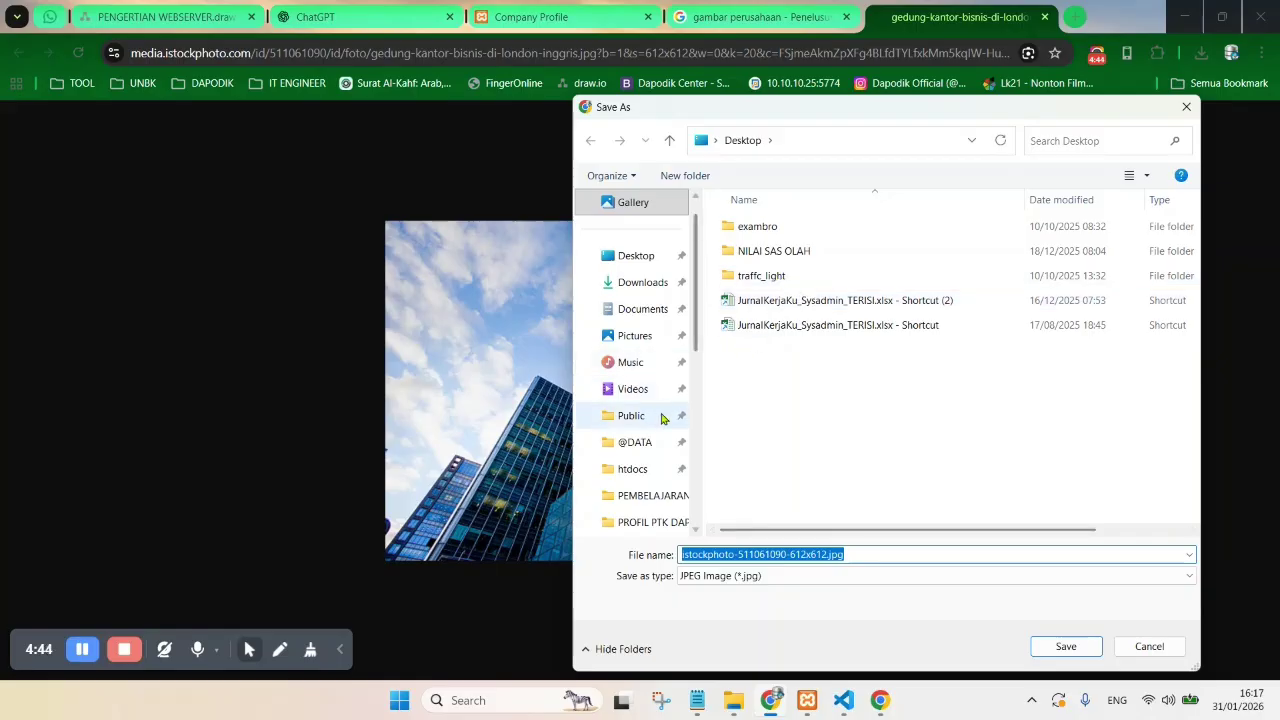
pyautogui.click(645, 469)
pyautogui.doubleClick(760, 230)
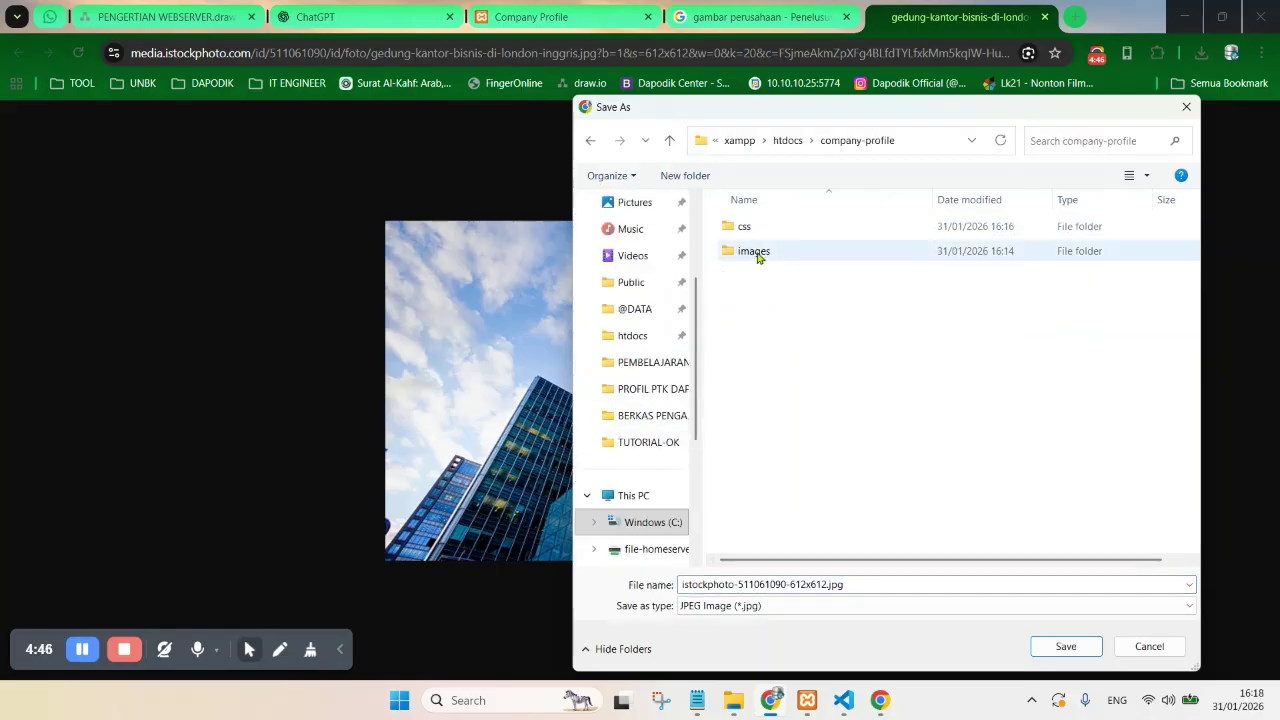
pyautogui.doubleClick(758, 253)
pyautogui.click(1064, 646)
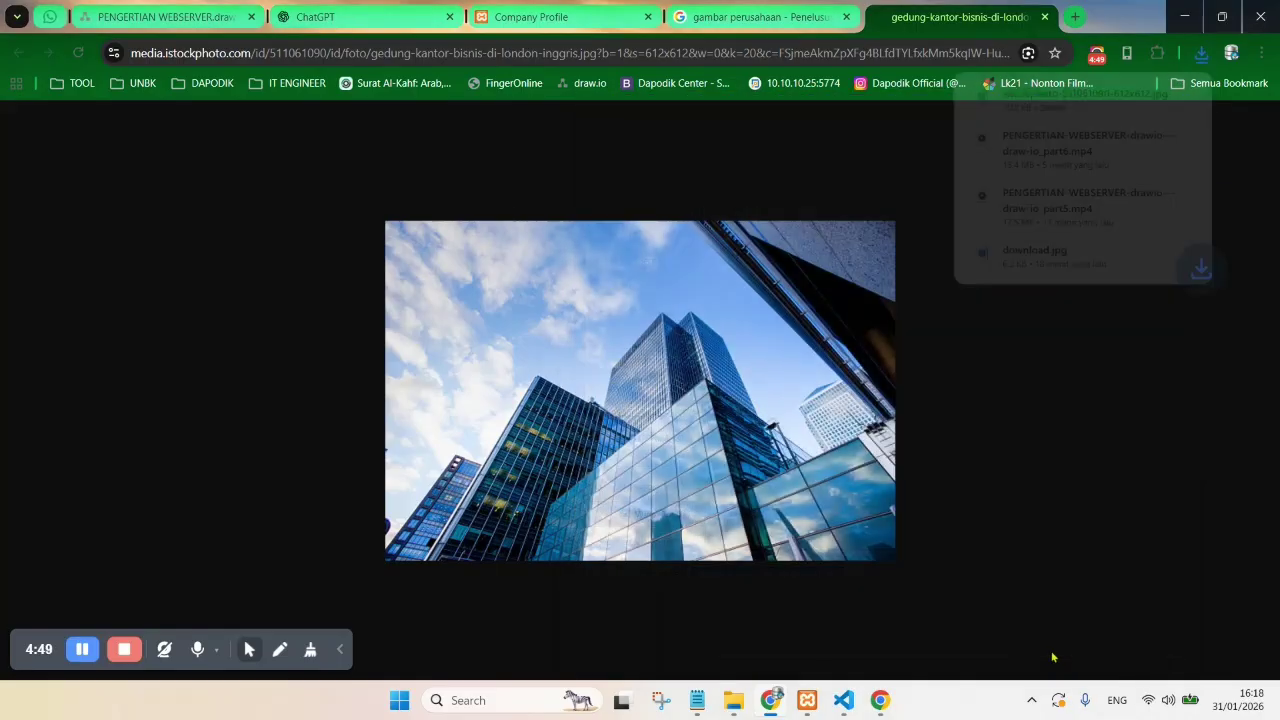
pyautogui.click(844, 700)
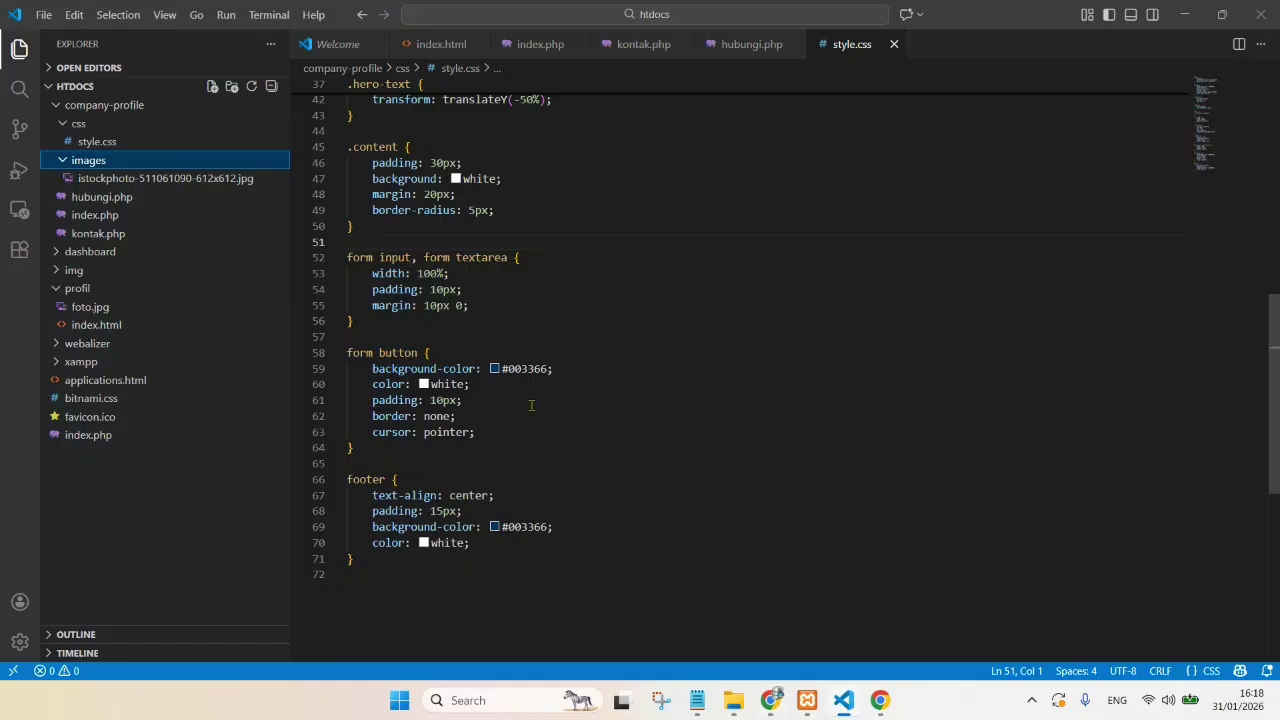
# - Check in index.php that the img src points to images/perusahaan.jpg
pyautogui.click(100, 216)
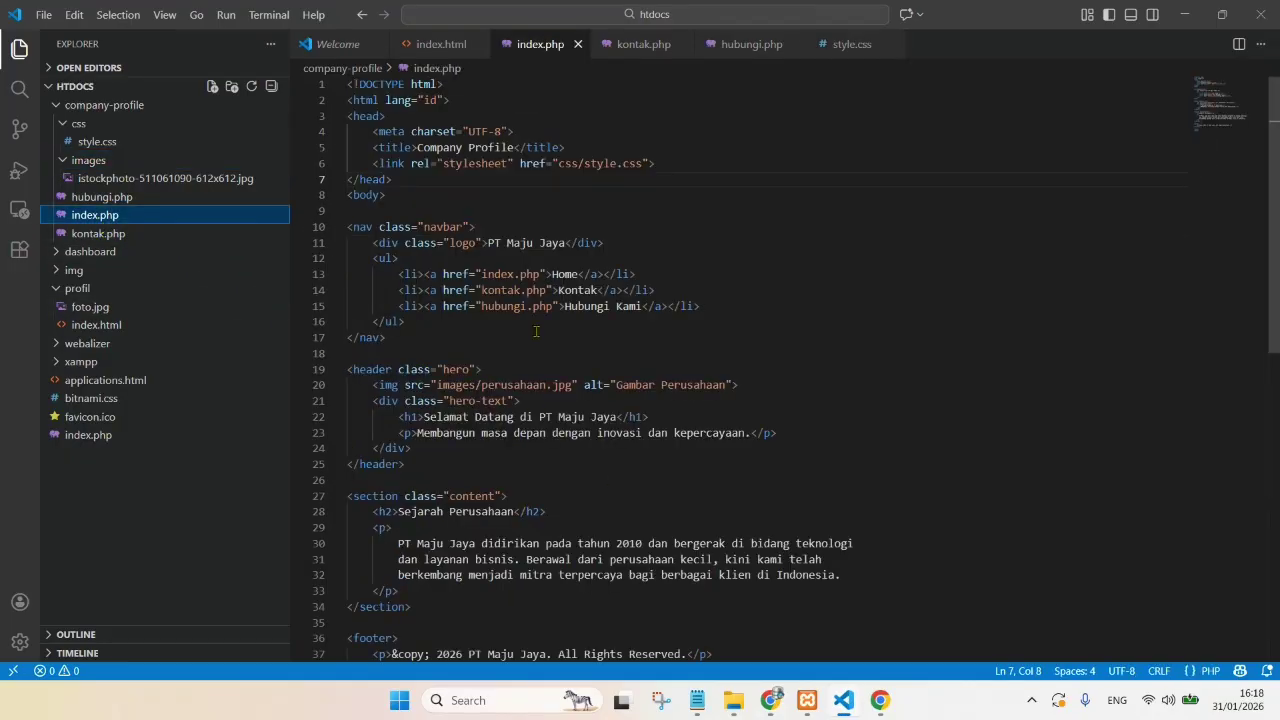
pyautogui.scroll(-9, 536, 336)
pyautogui.scroll(9, 529, 357)
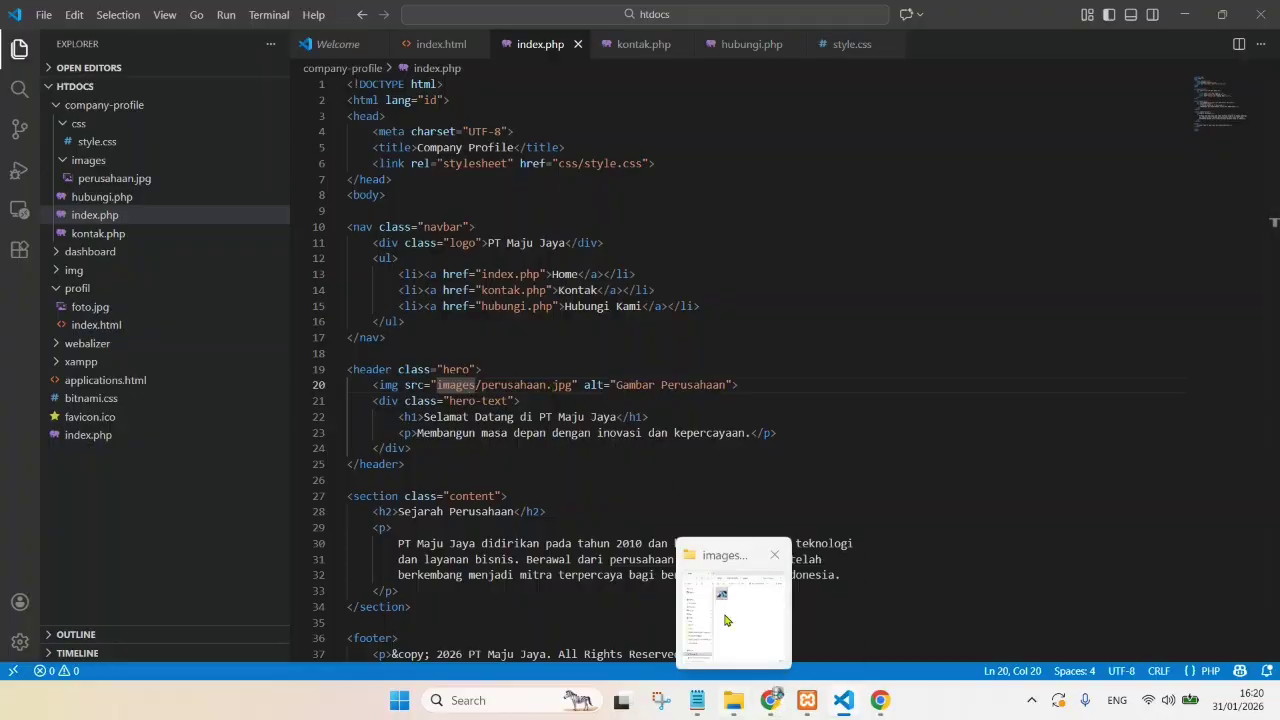
pyautogui.click(733, 700)
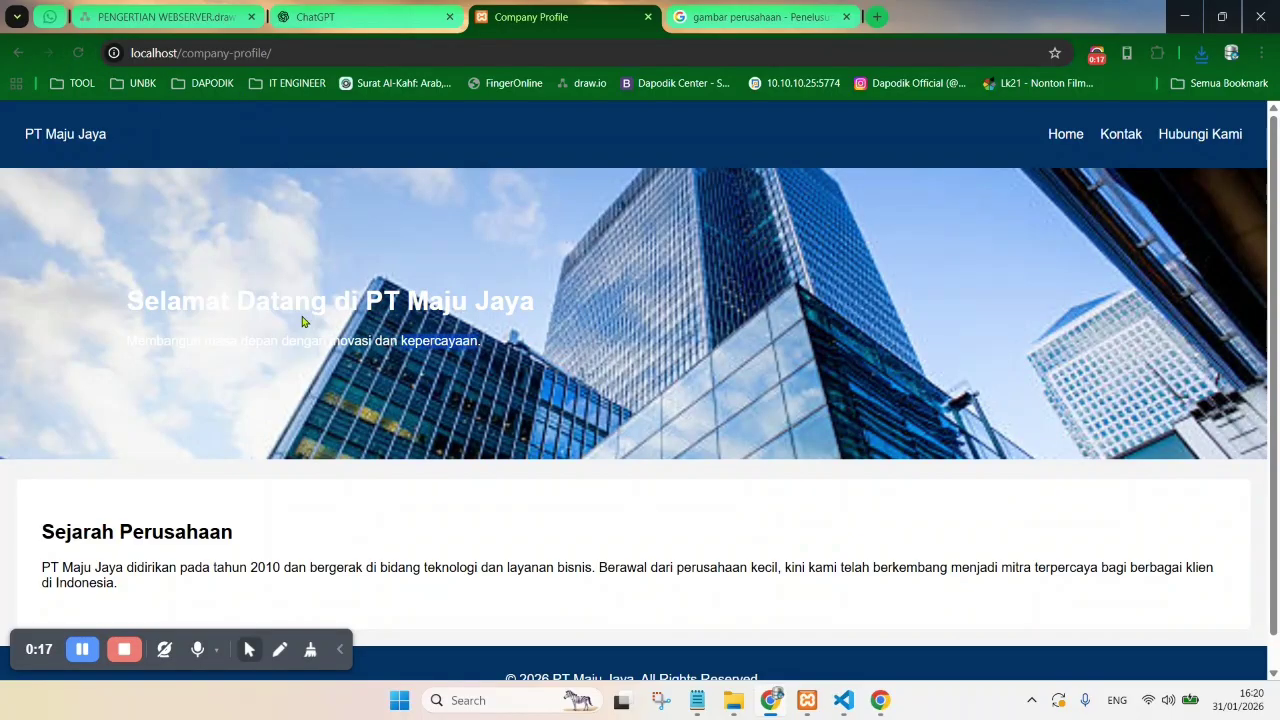
# - Open the detikFinance building photo from the 'gambar perusahaan' image results in its own tab
pyautogui.doubleClick(256, 306)
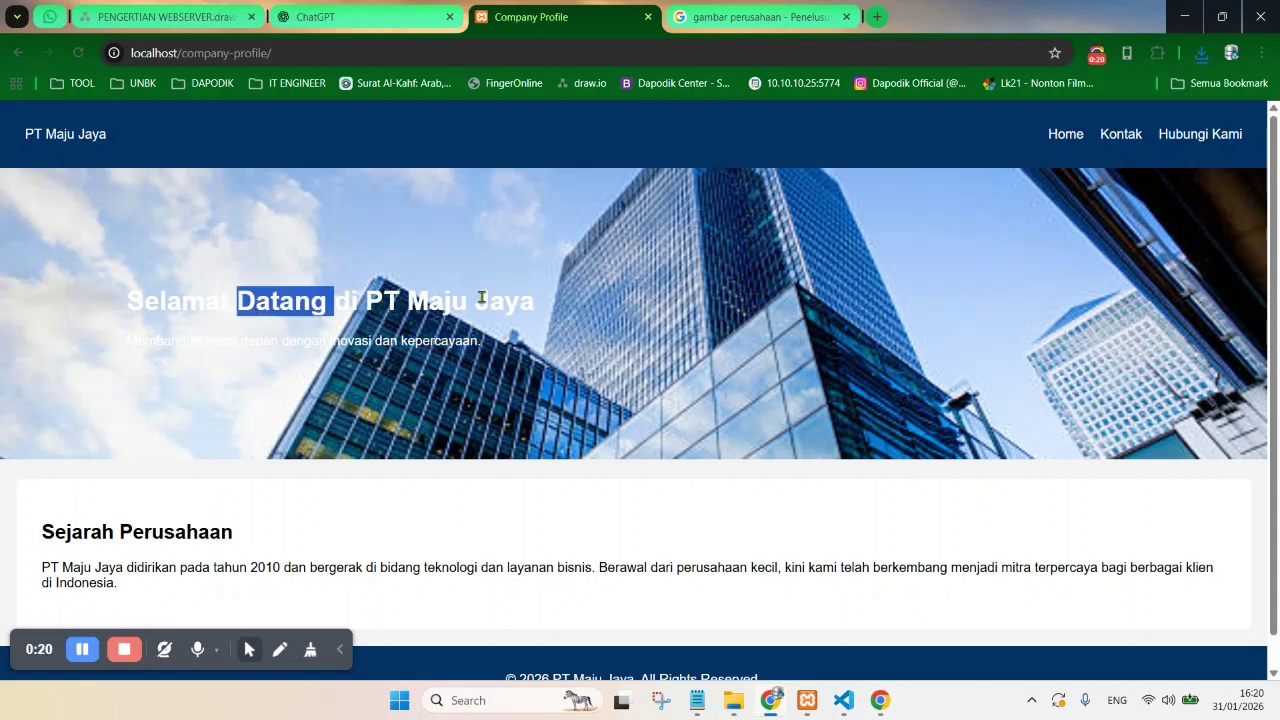
pyautogui.click(800, 14)
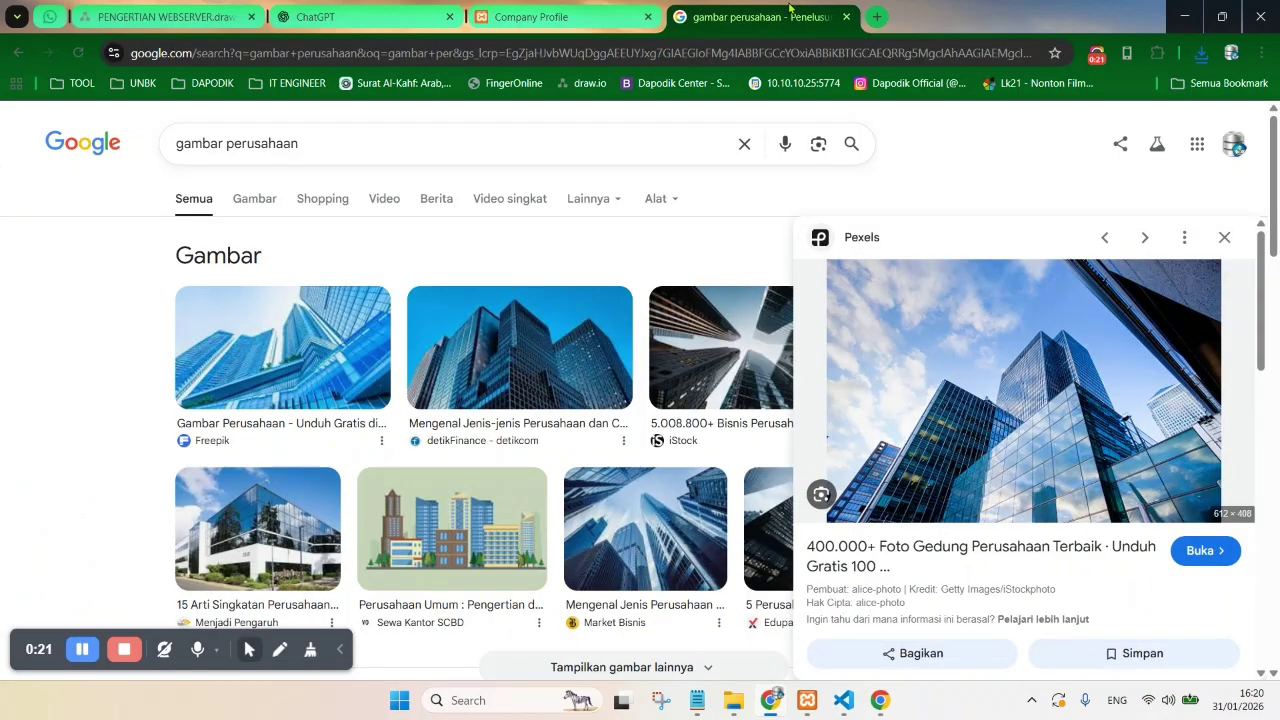
pyautogui.click(553, 337)
pyautogui.rightClick(976, 372)
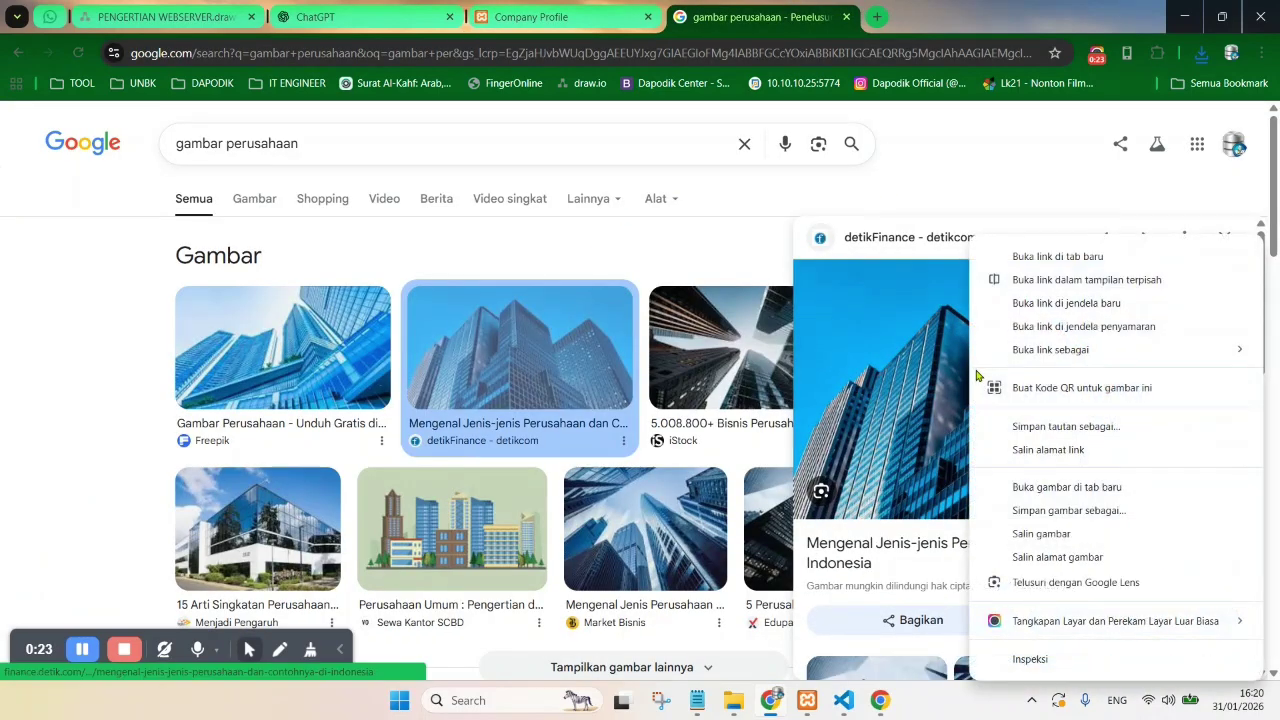
pyautogui.click(1054, 487)
pyautogui.click(950, 17)
# - Save the full-size photo as JPEG named perusahaan in htdocs/company-profile/images and select it
pyautogui.rightClick(653, 334)
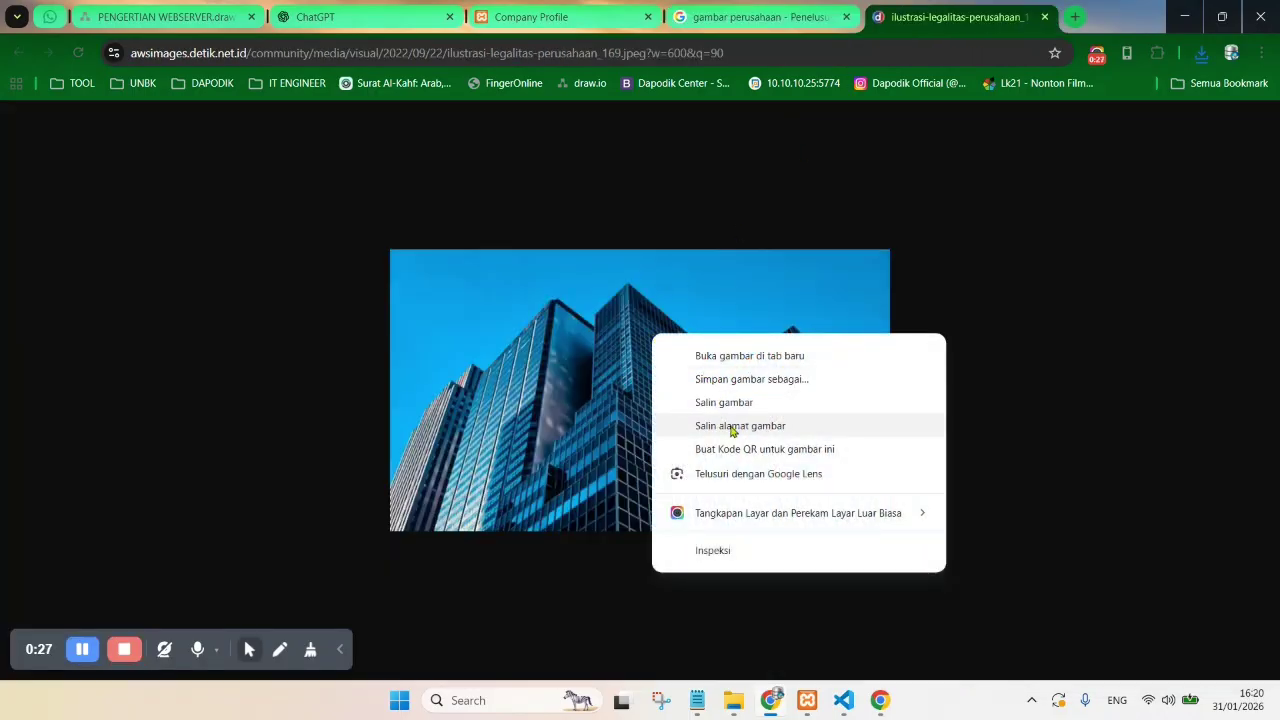
pyautogui.click(740, 380)
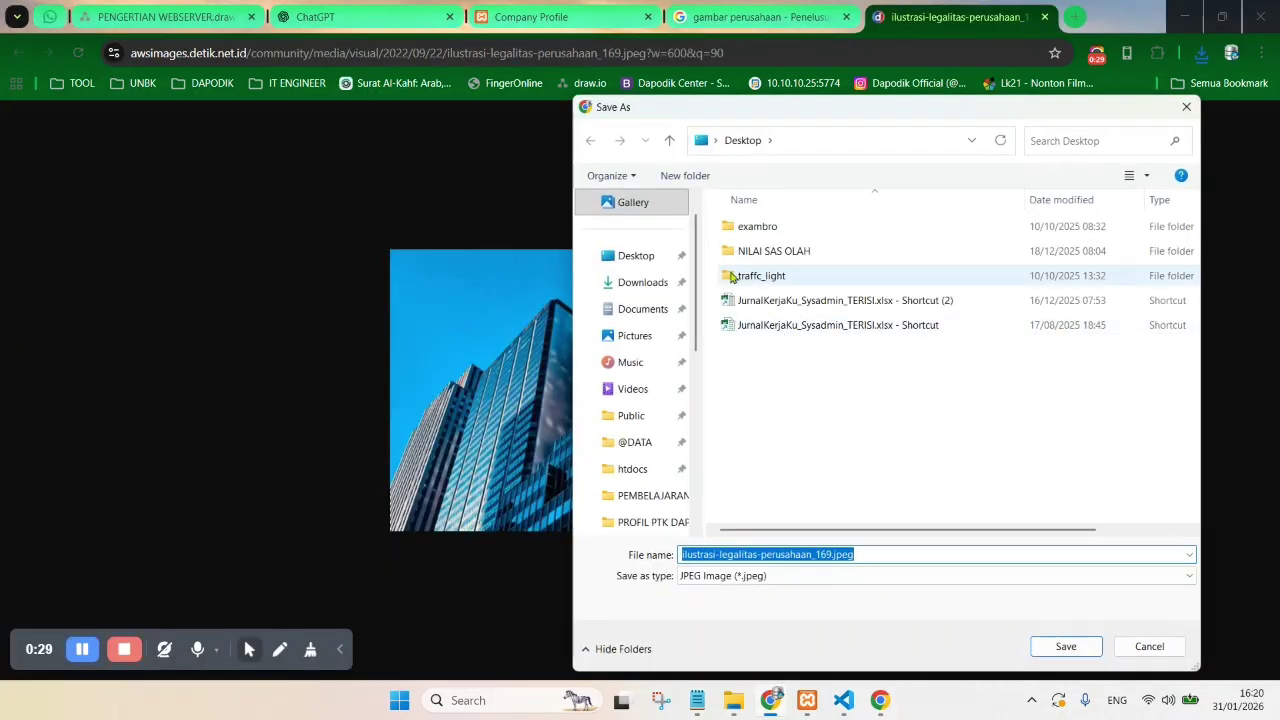
pyautogui.click(636, 470)
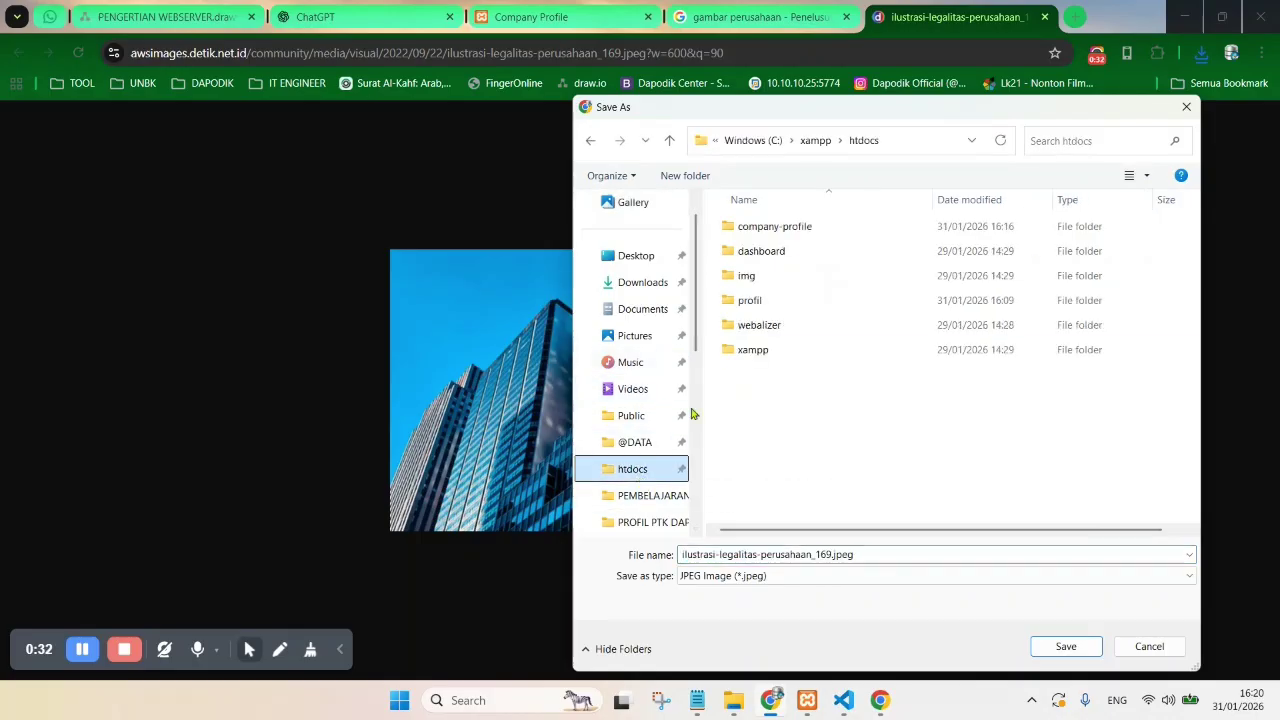
pyautogui.doubleClick(760, 228)
pyautogui.doubleClick(760, 252)
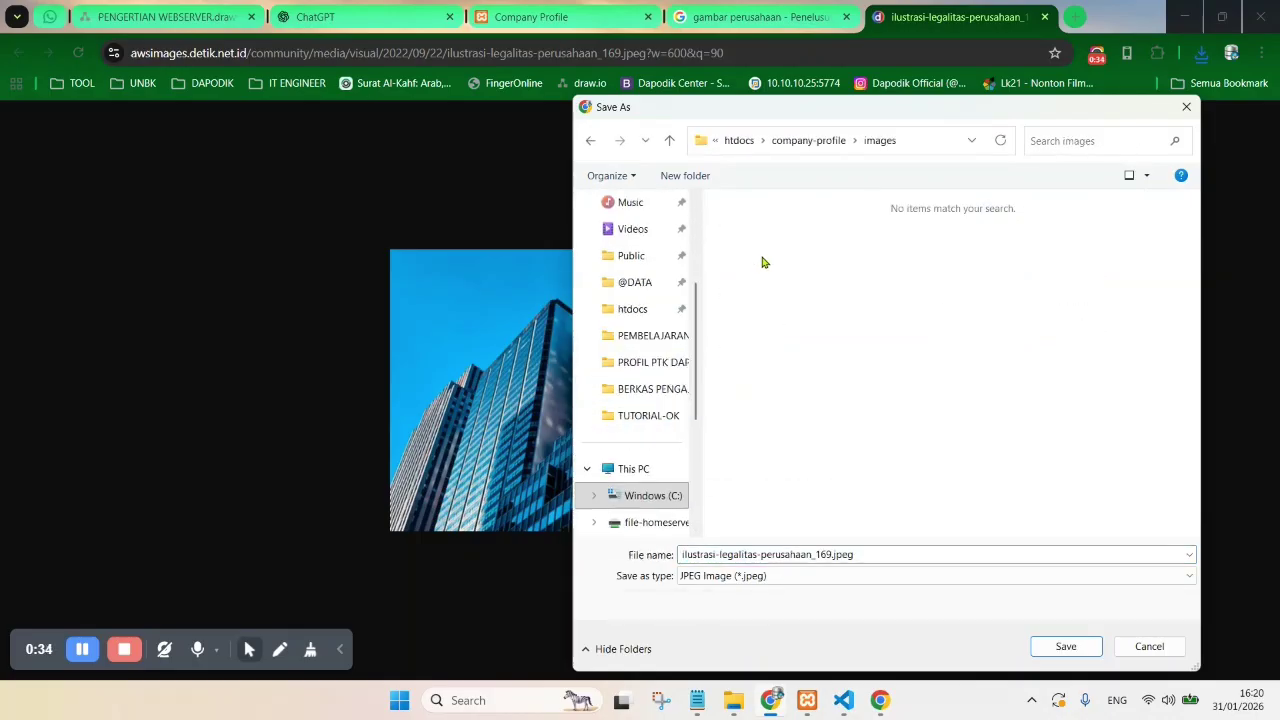
pyautogui.click(878, 575)
pyautogui.click(877, 572)
pyautogui.click(871, 556)
pyautogui.write('peru')
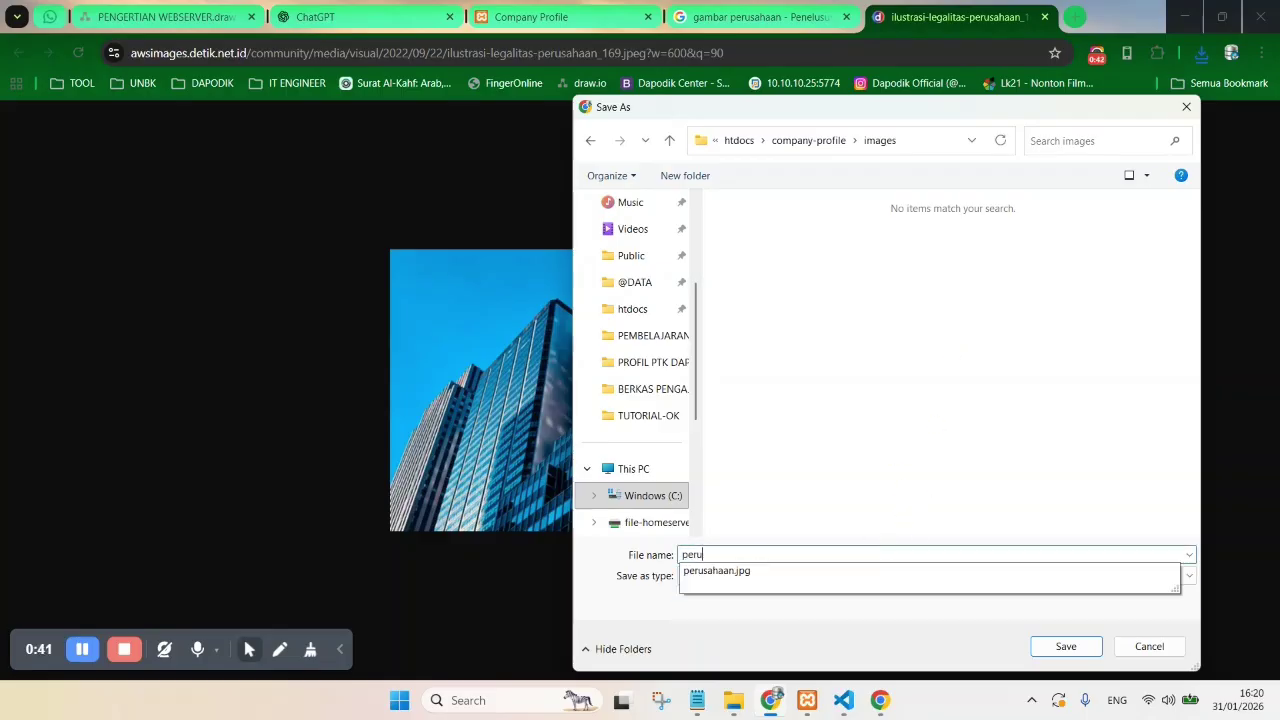
pyautogui.write('sahaan')
pyautogui.press('Return')
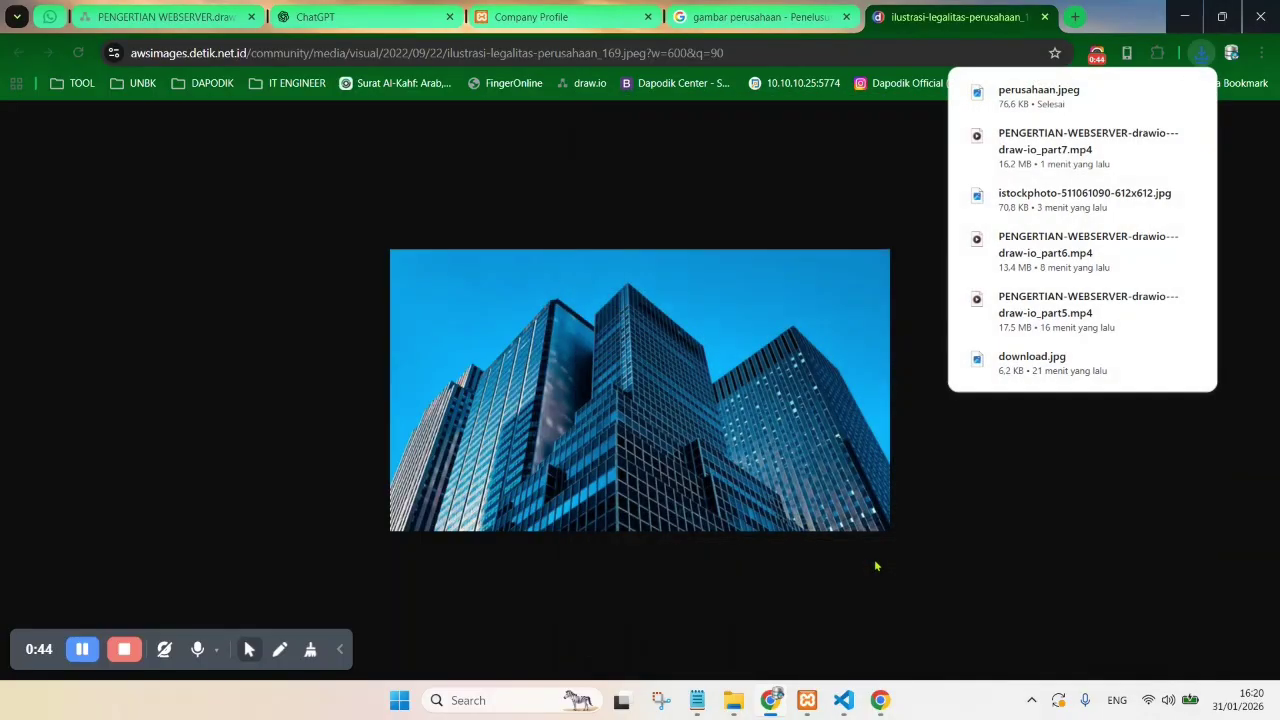
pyautogui.click(735, 700)
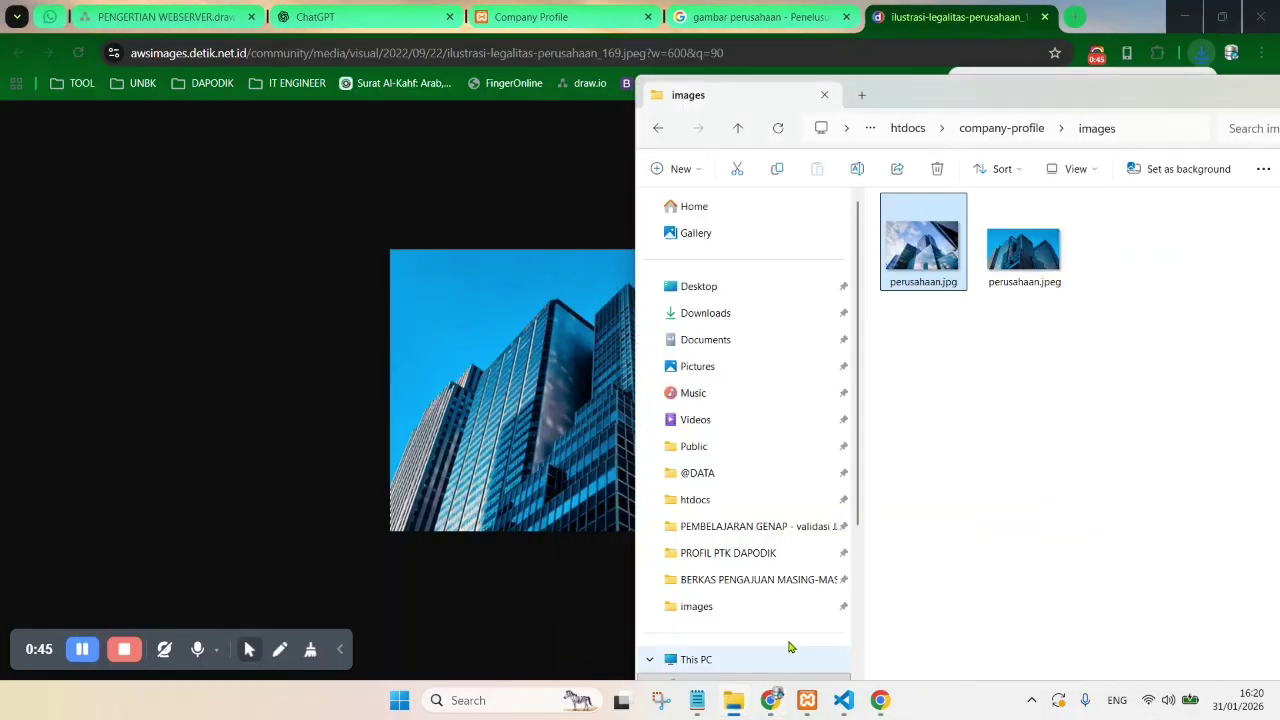
pyautogui.click(1019, 246)
# - Delete perusahaan.jpg, then undo the deletion to keep it
pyautogui.click(926, 280)
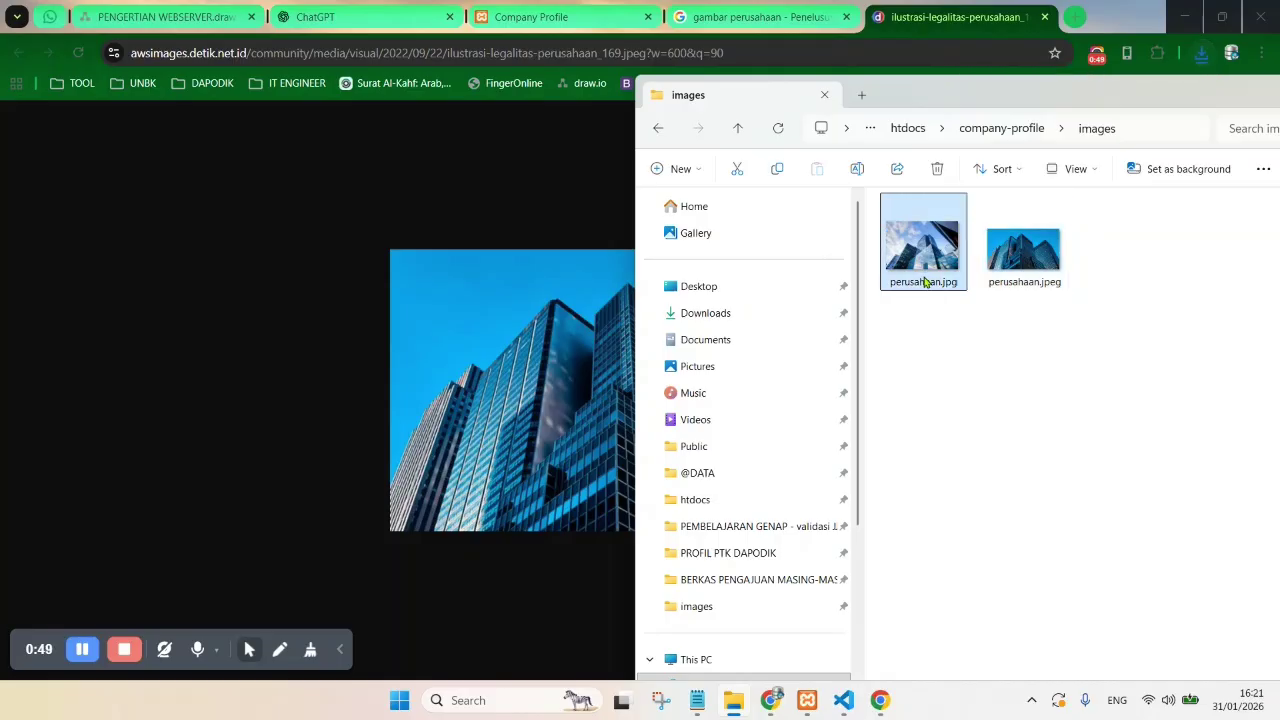
pyautogui.press('Delete')
pyautogui.hotkey('ctrl', 'z')
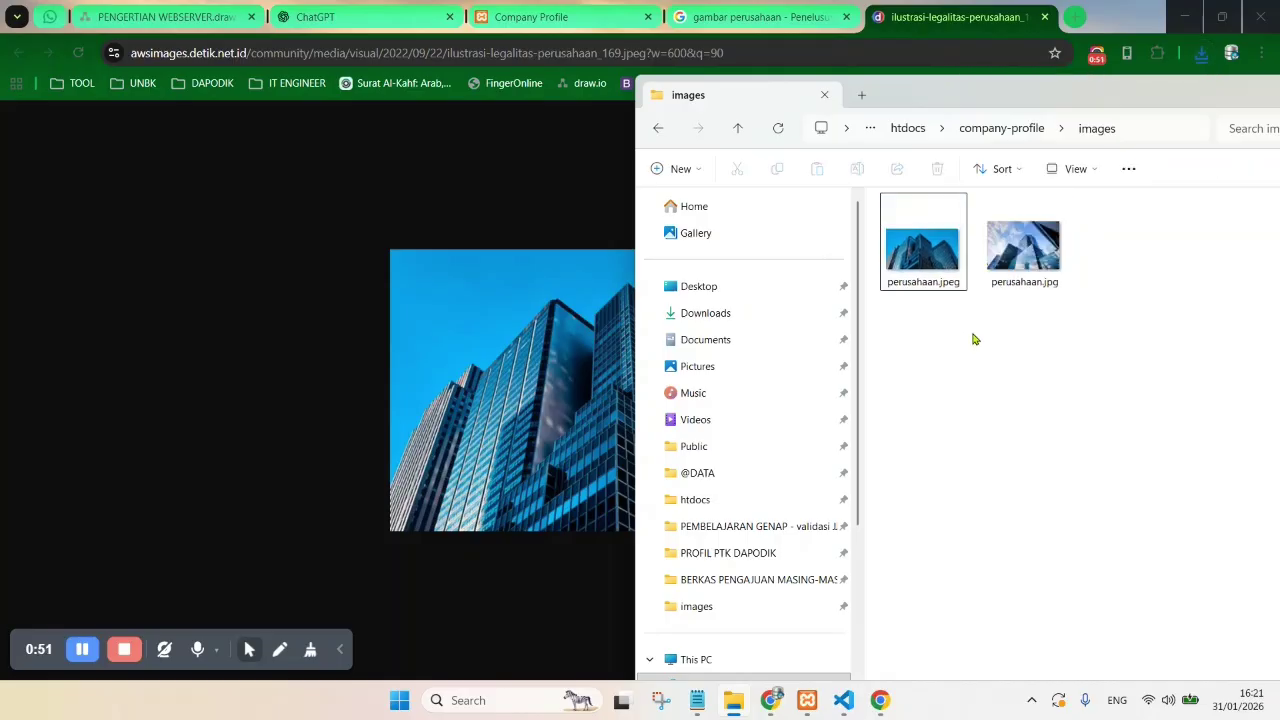
# - Reload the Company Profile page several times to check the hero image
pyautogui.click(545, 18)
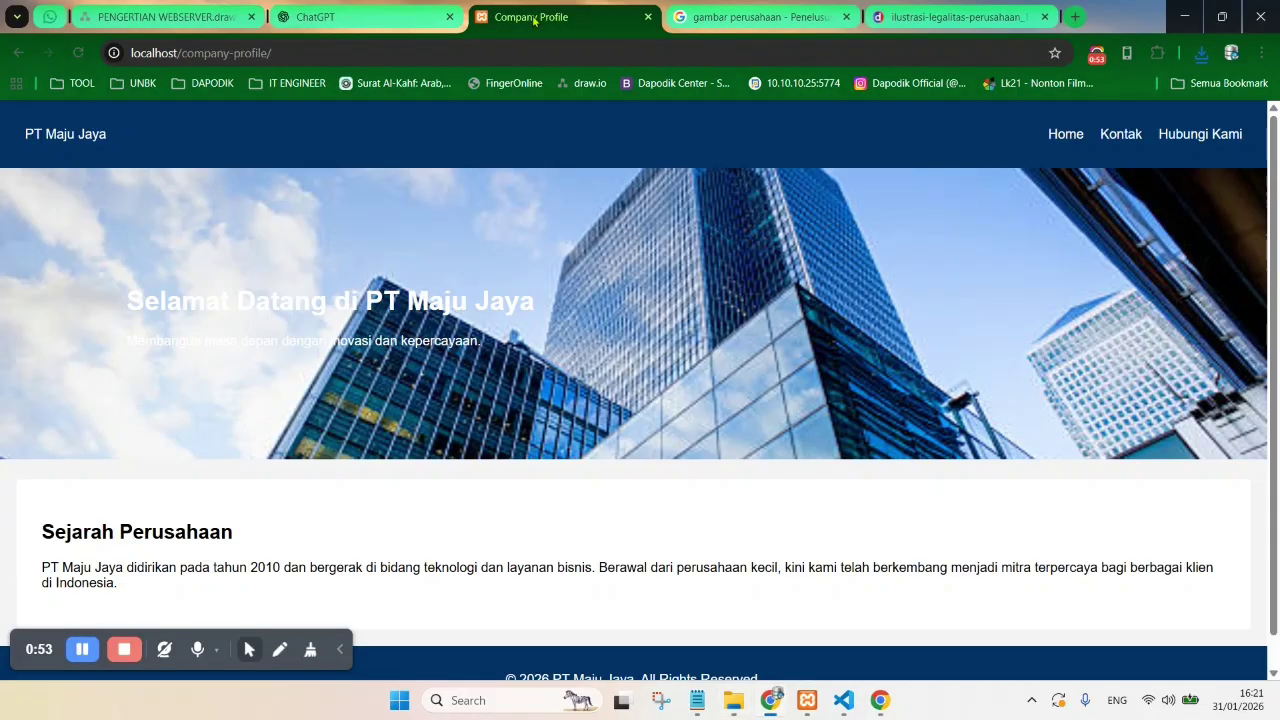
pyautogui.click(78, 53)
pyautogui.click(75, 53)
pyautogui.click(75, 53)
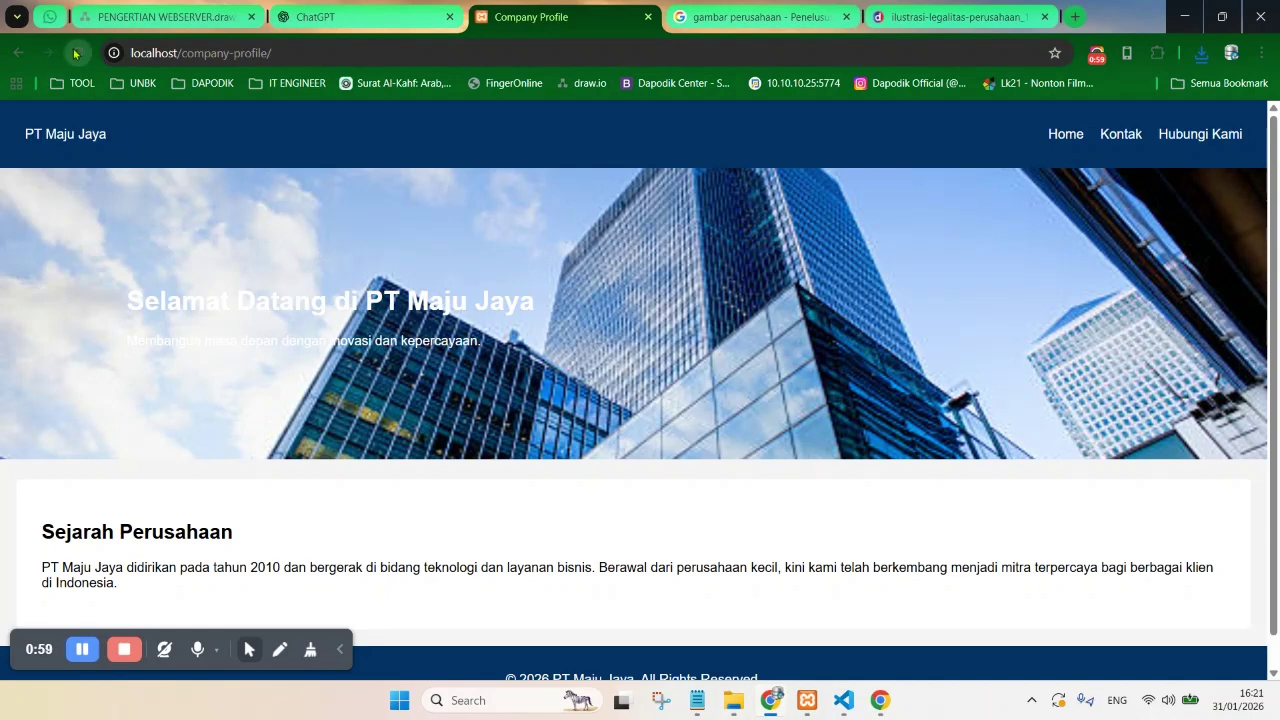
# - Compare perusahaan.jpeg and perusahaan.jpg in the images folder, ending on perusahaan.jpeg
pyautogui.click(733, 700)
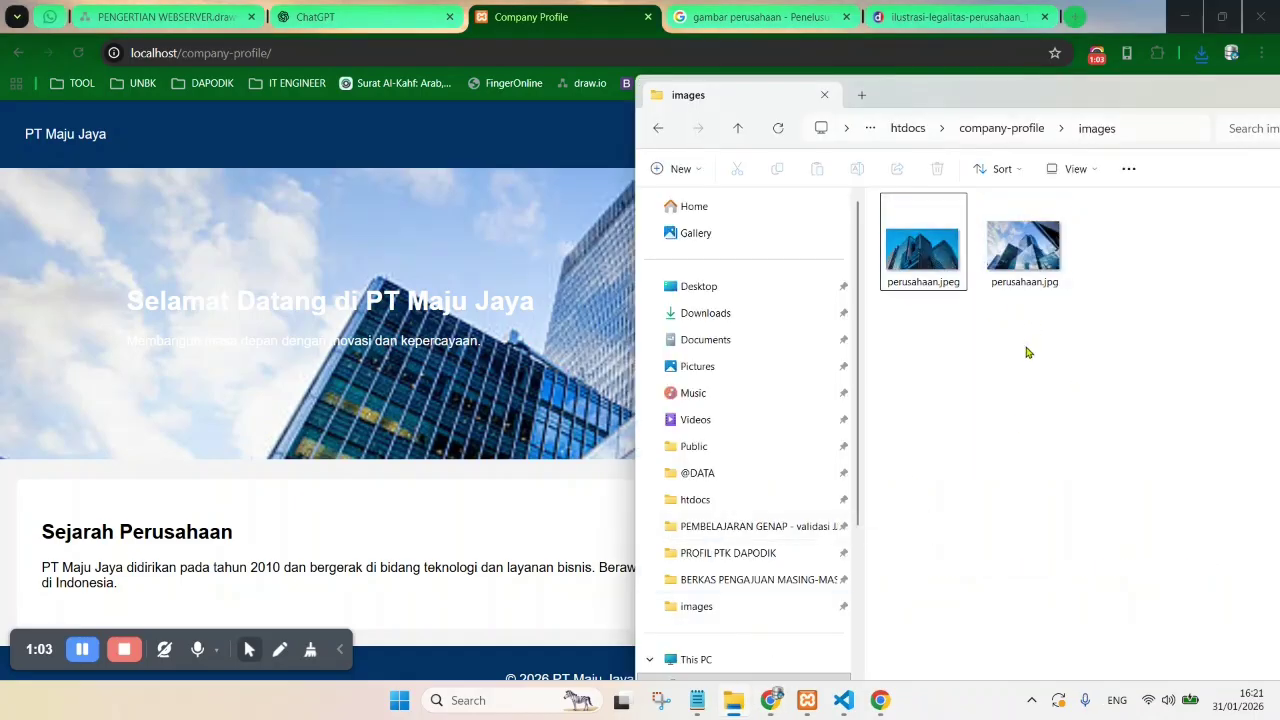
pyautogui.click(956, 274)
pyautogui.click(1028, 266)
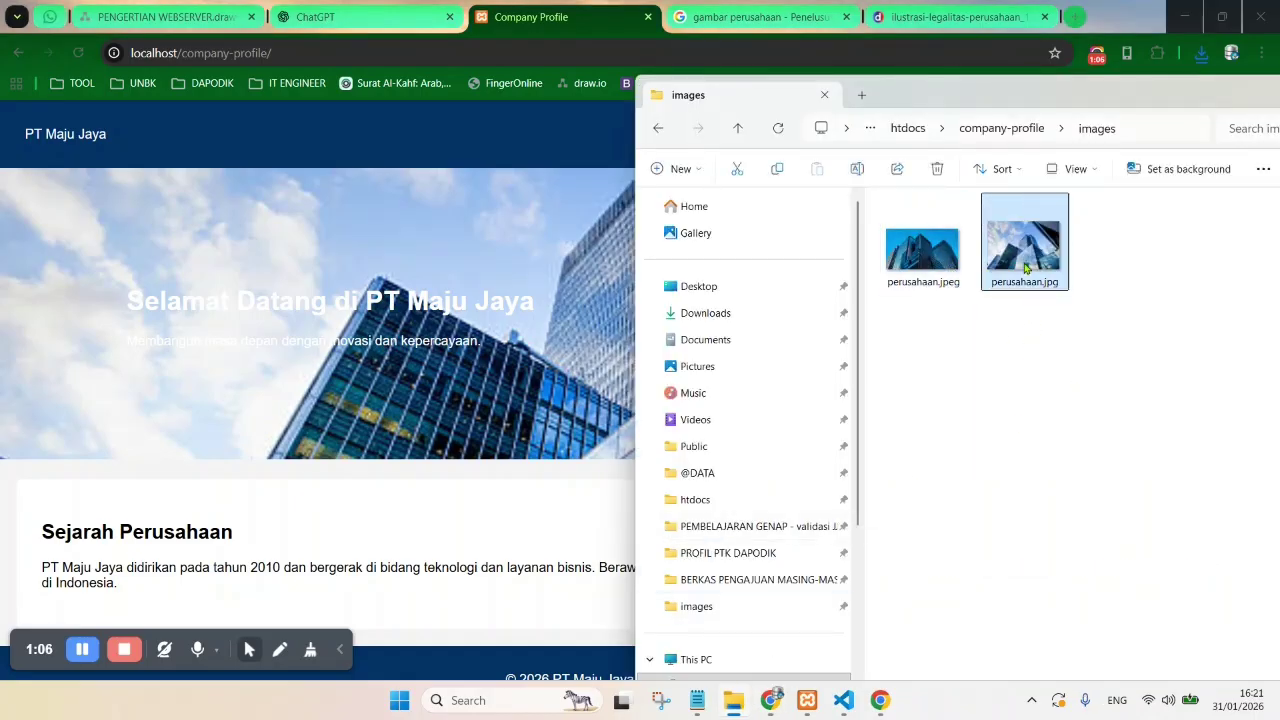
pyautogui.click(930, 265)
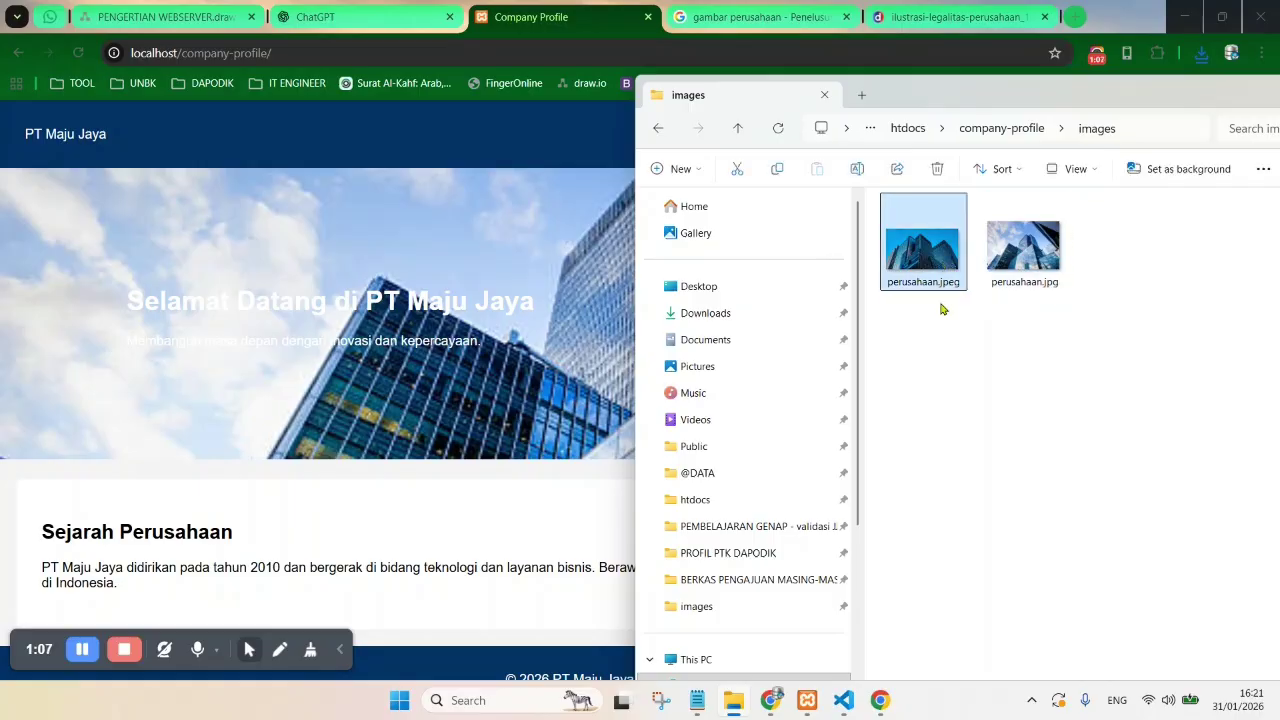
# - Change line 20's hero img src from perusahaan.jpg to perusahaan.jpeg and save index.php
pyautogui.click(845, 705)
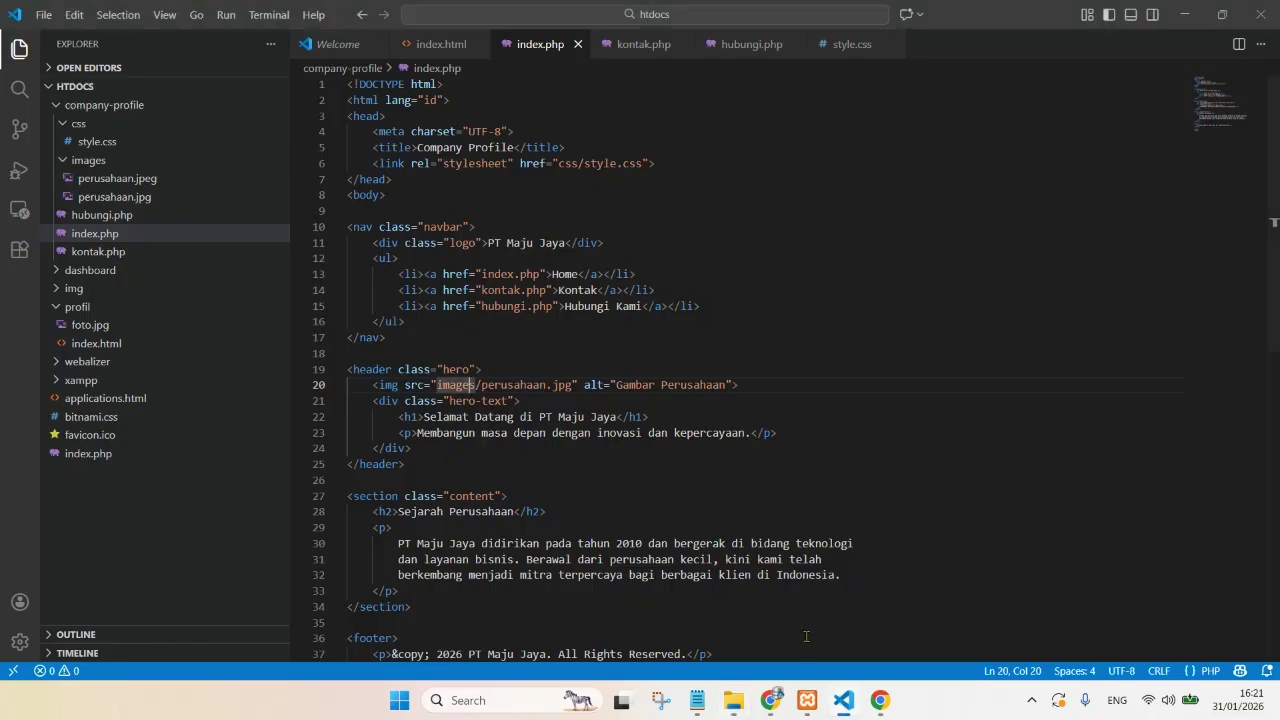
pyautogui.click(566, 386)
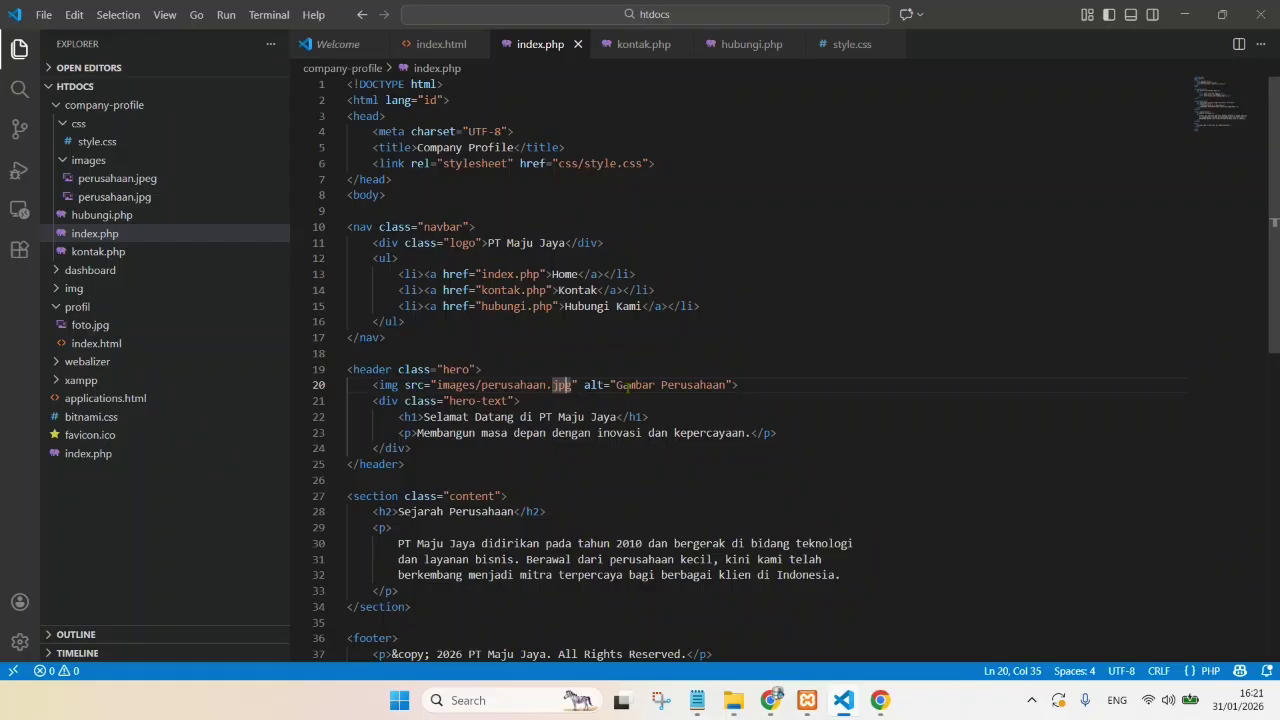
pyautogui.write('jpeg')
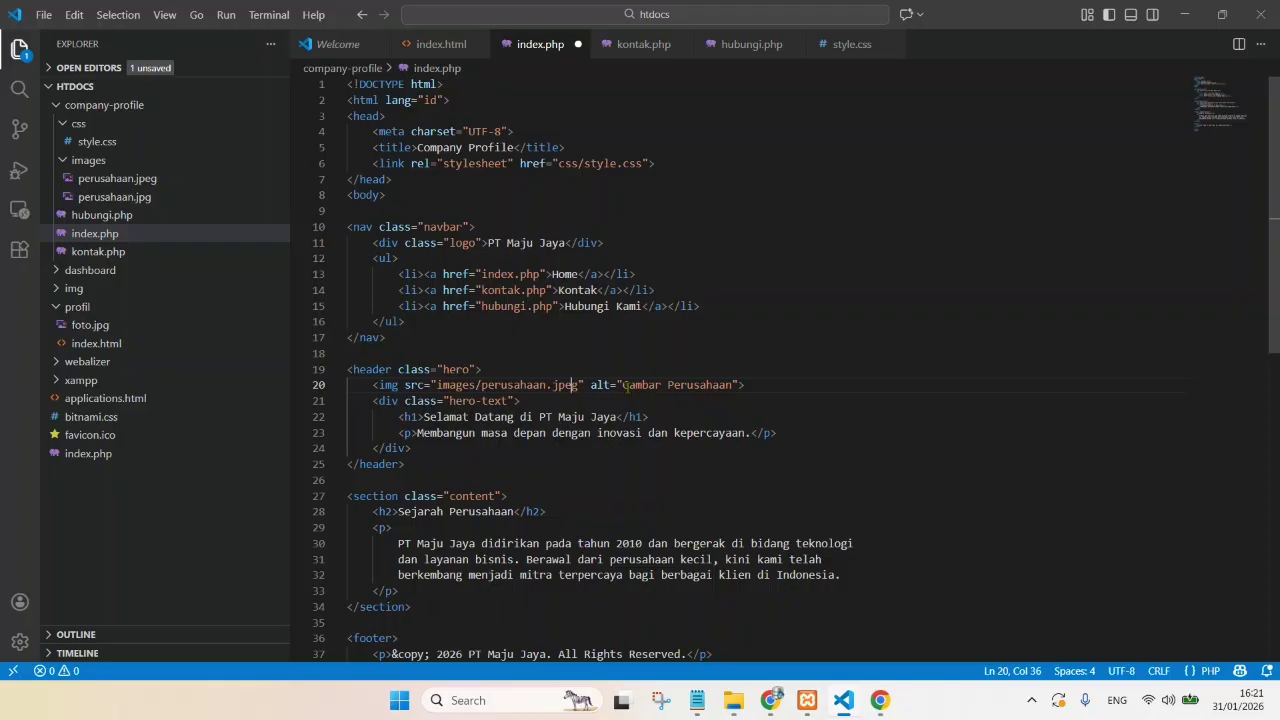
pyautogui.click(44, 14)
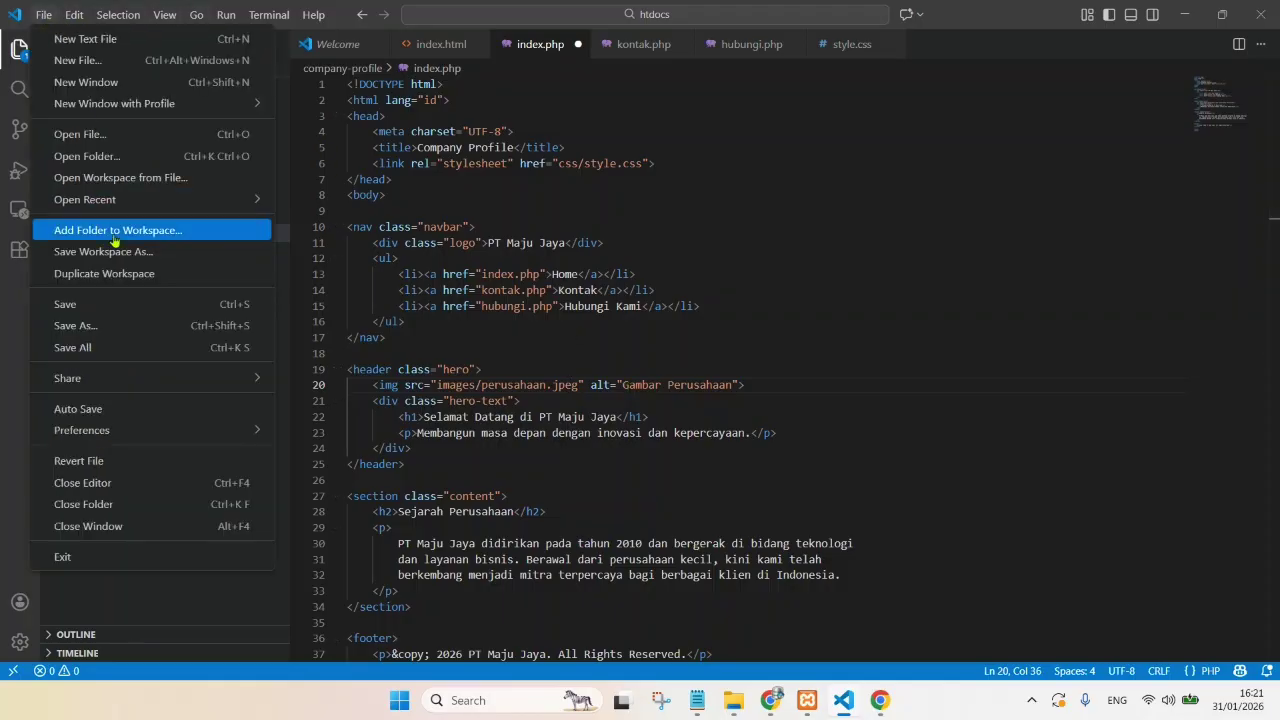
pyautogui.click(123, 300)
pyautogui.click(771, 700)
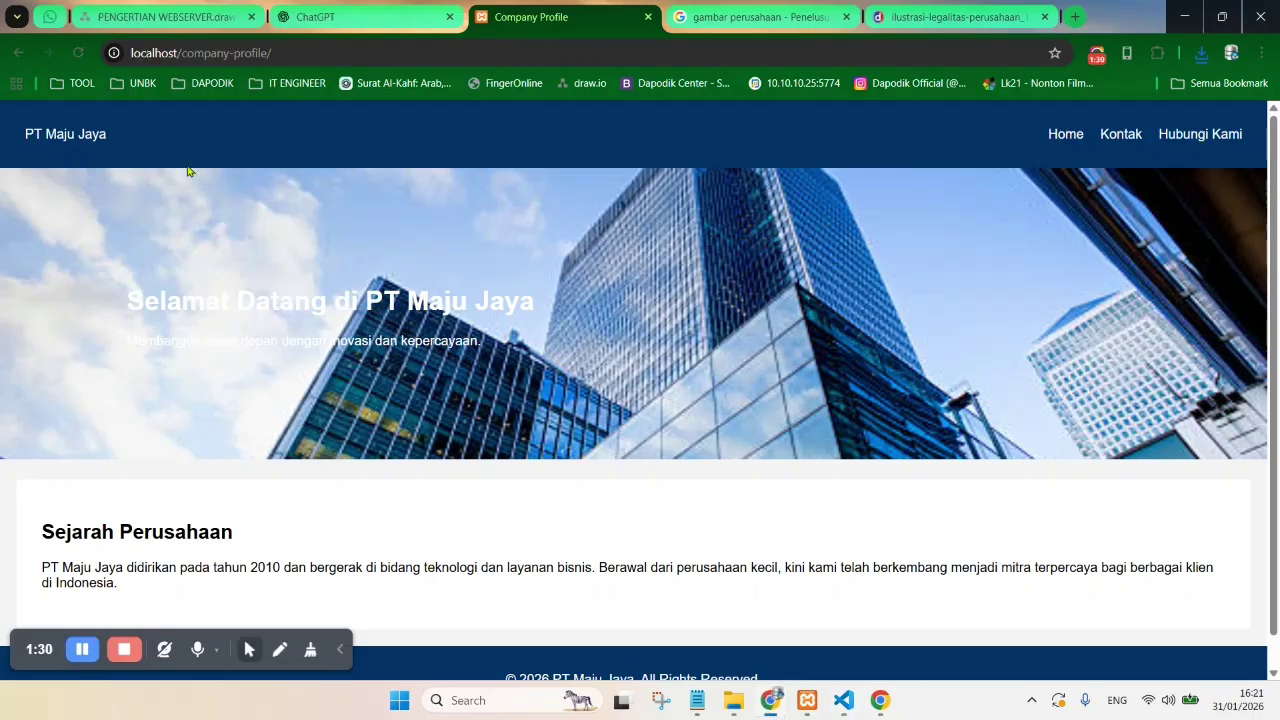
# - Reload to show the new hero photo, then visit Home, Kontak and Hubungi Kami
pyautogui.press('F5')
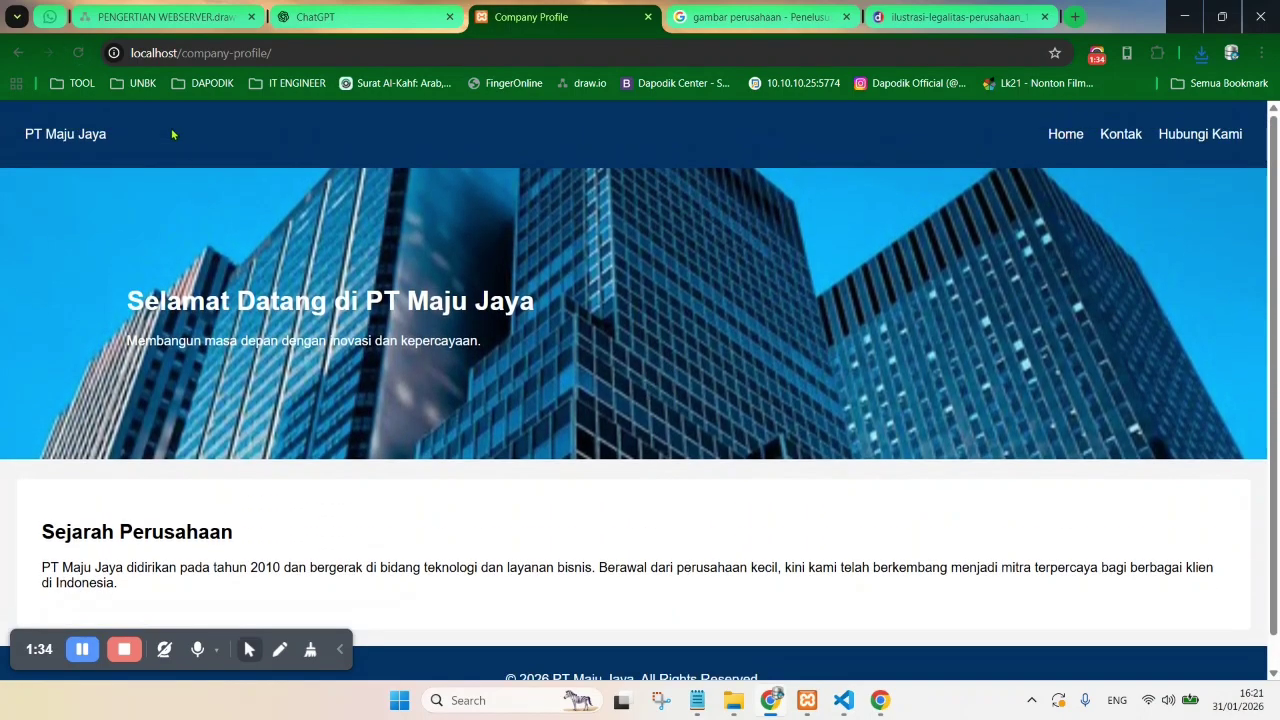
pyautogui.click(1071, 140)
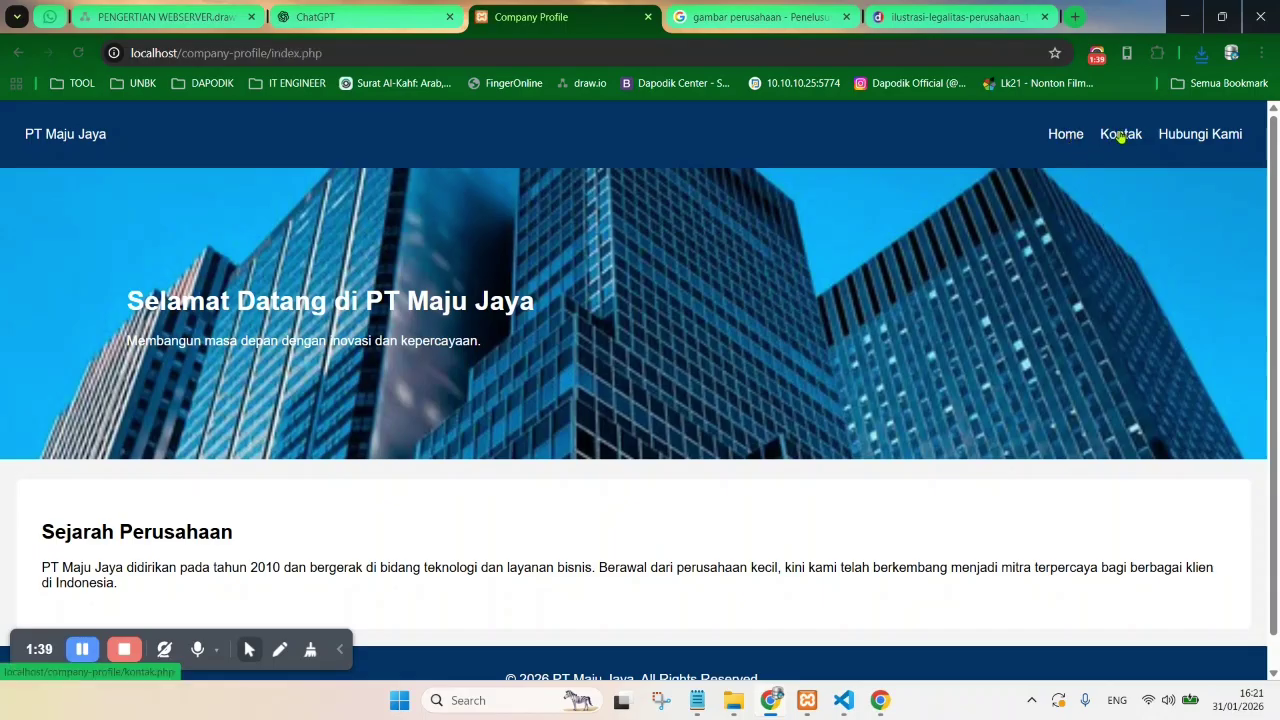
pyautogui.click(1120, 136)
pyautogui.click(1193, 140)
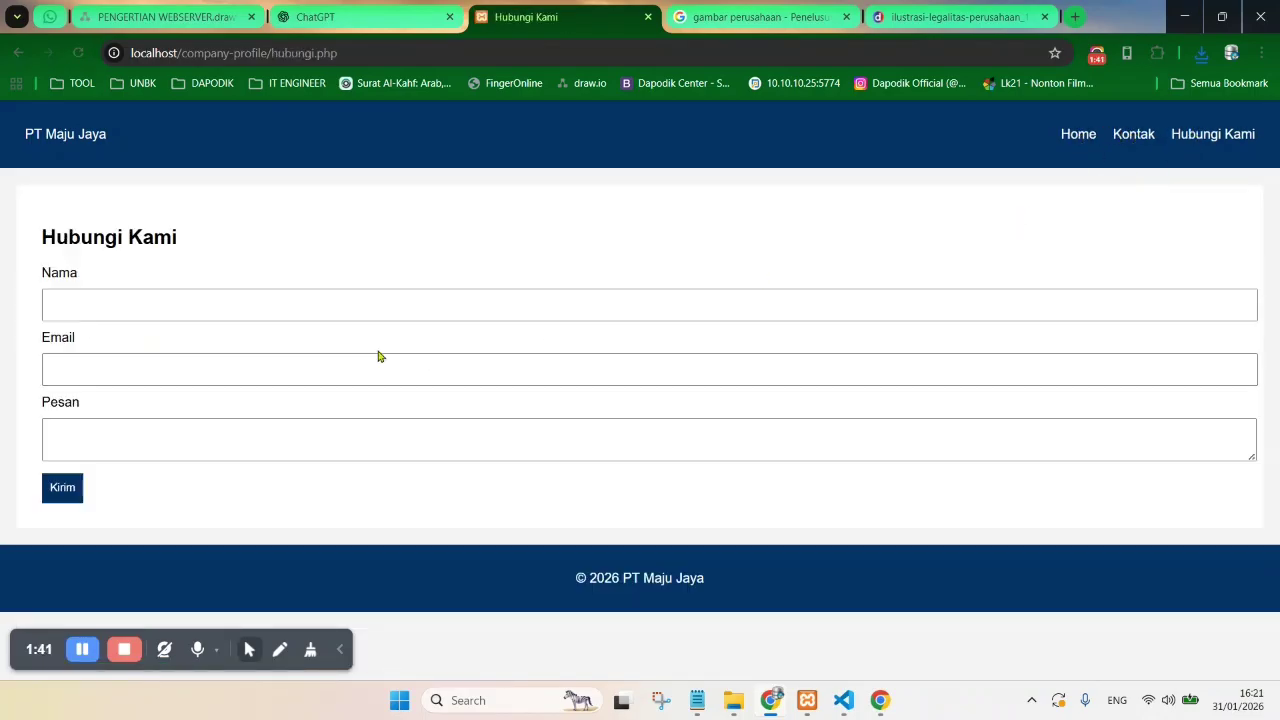
# - Test the Hubungi Kami form's Nama and Email fields and submit it empty to check validation
pyautogui.click(330, 308)
pyautogui.click(340, 369)
pyautogui.click(114, 500)
pyautogui.click(131, 309)
pyautogui.click(100, 374)
pyautogui.click(277, 490)
pyautogui.click(114, 312)
pyautogui.click(60, 489)
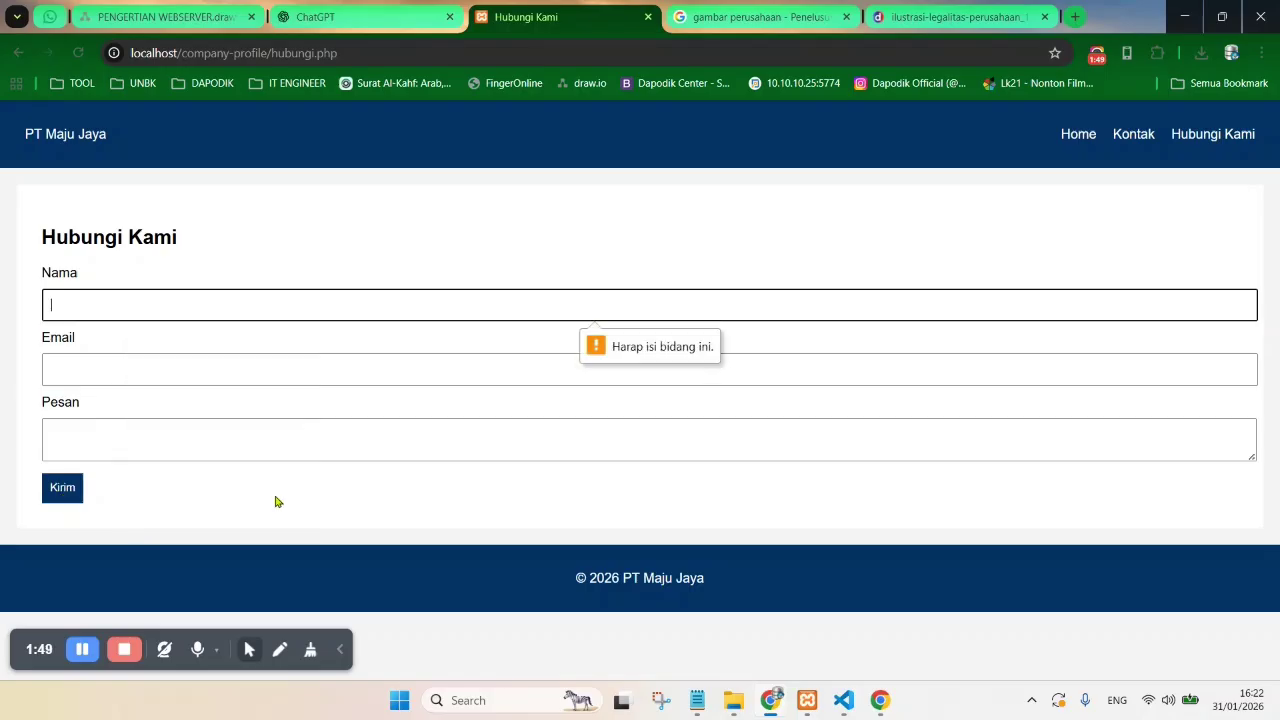
pyautogui.click(300, 490)
# - Switch between Kontak and Home, then review the homepage hero heading and scroll the page
pyautogui.click(1133, 138)
pyautogui.click(1090, 139)
pyautogui.click(1117, 137)
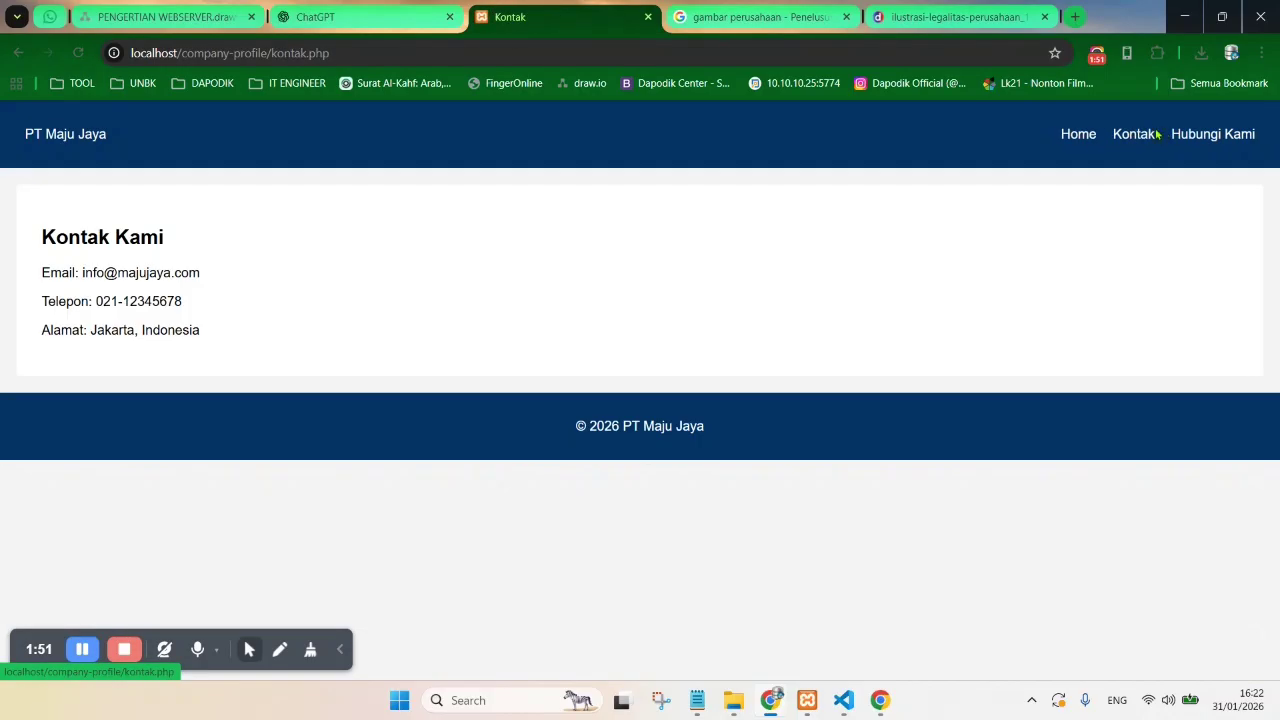
pyautogui.click(1077, 137)
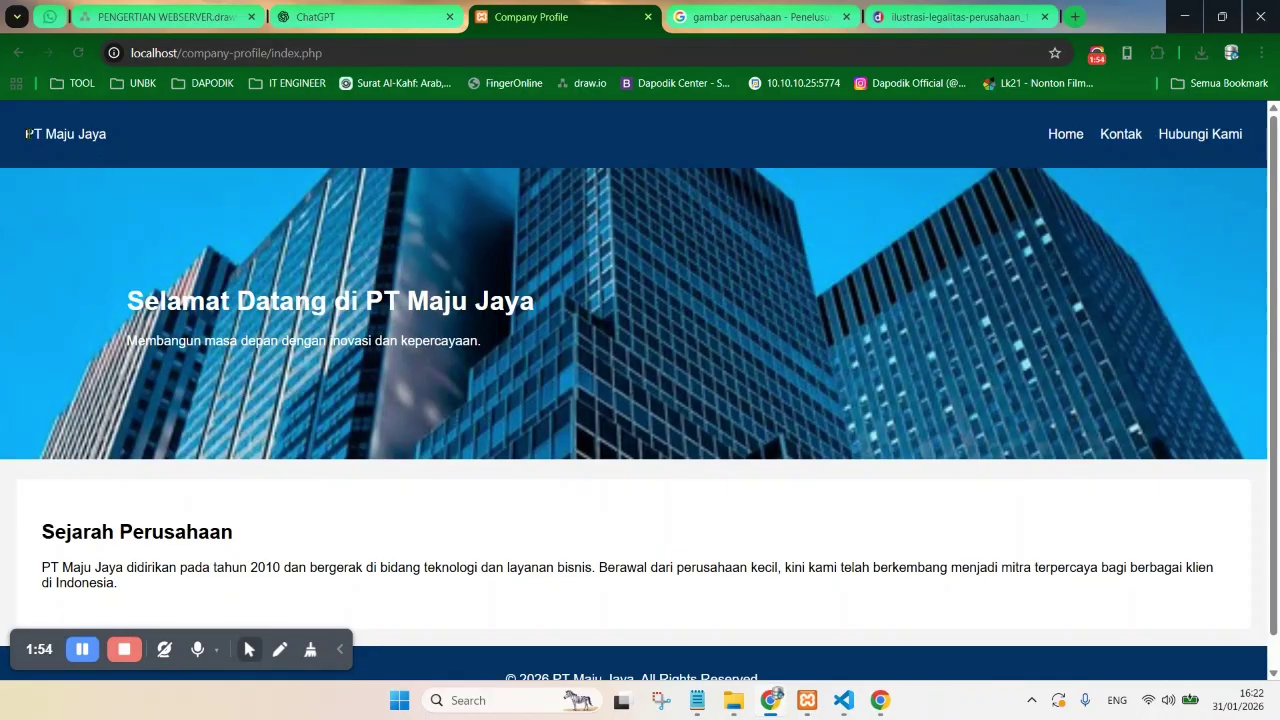
pyautogui.moveTo(206, 300); pyautogui.dragTo(759, 275)
pyautogui.scroll(-1, 759, 275)
pyautogui.scroll(1, 1021, 282)
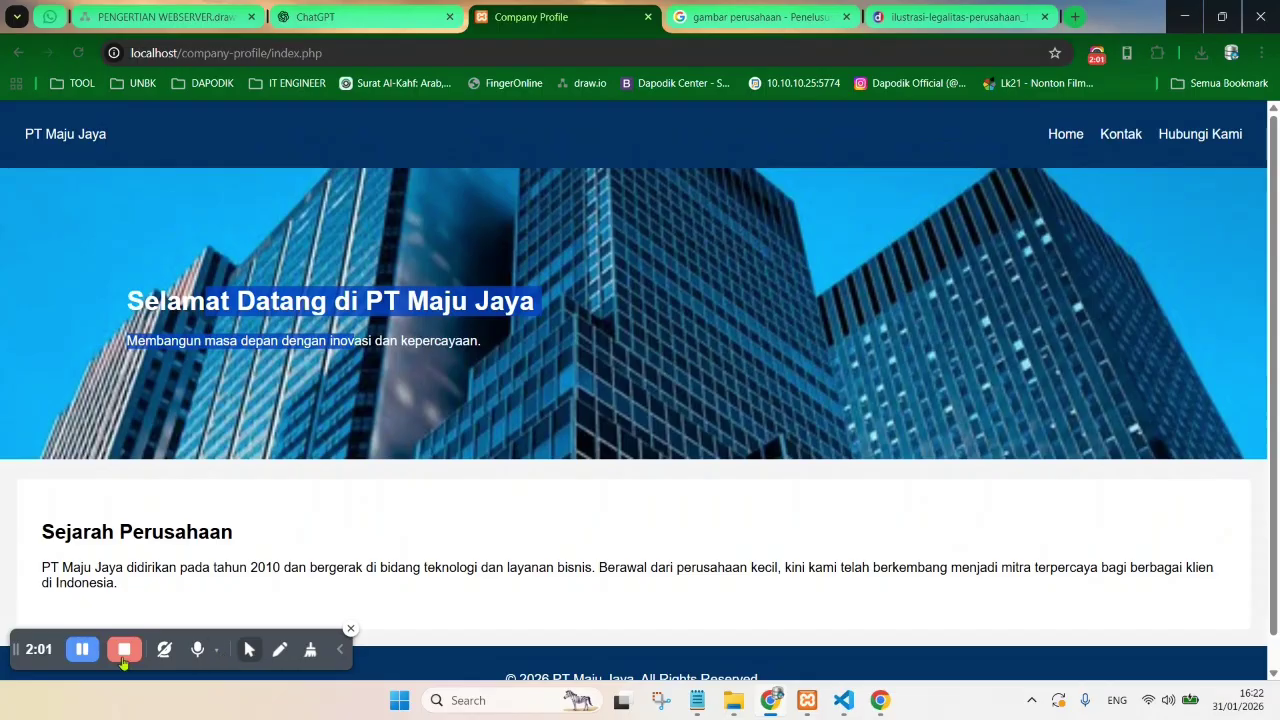
pyautogui.scroll(-1, 525, 490)
pyautogui.click(510, 530)
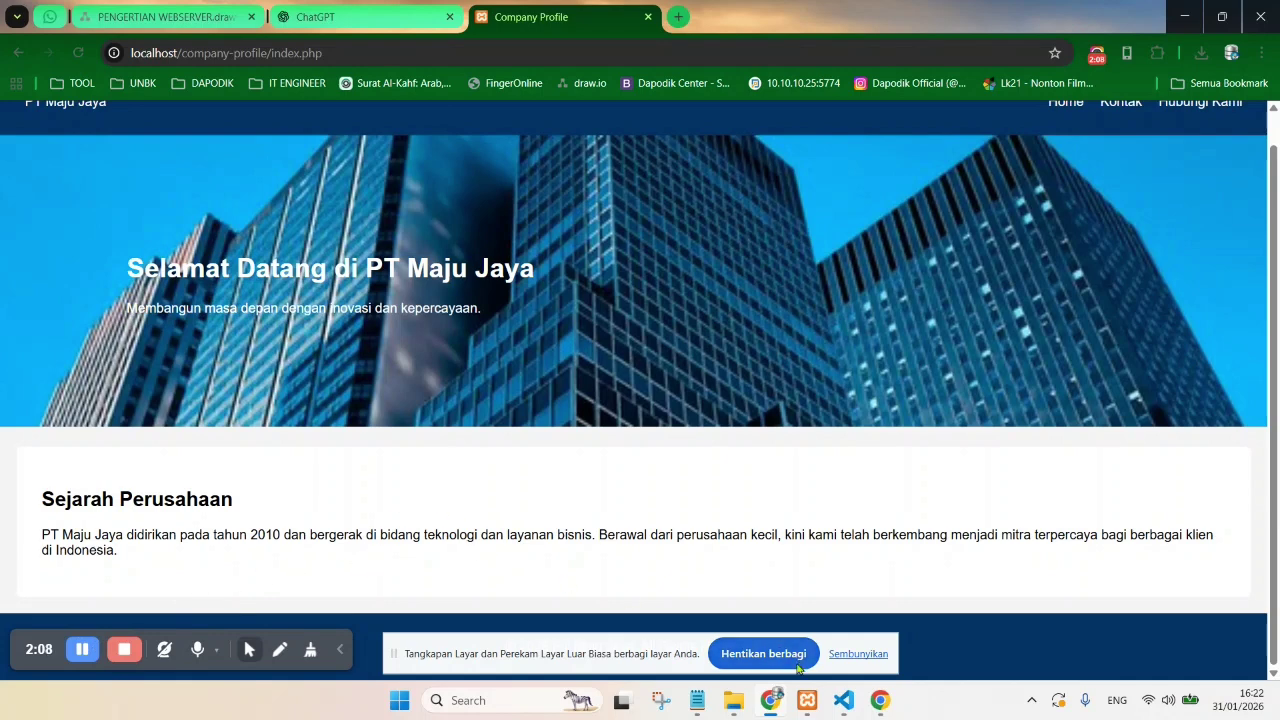
# - Delete perusahaan.jpg from the images folder
pyautogui.moveTo(735, 698)
pyautogui.click(731, 626)
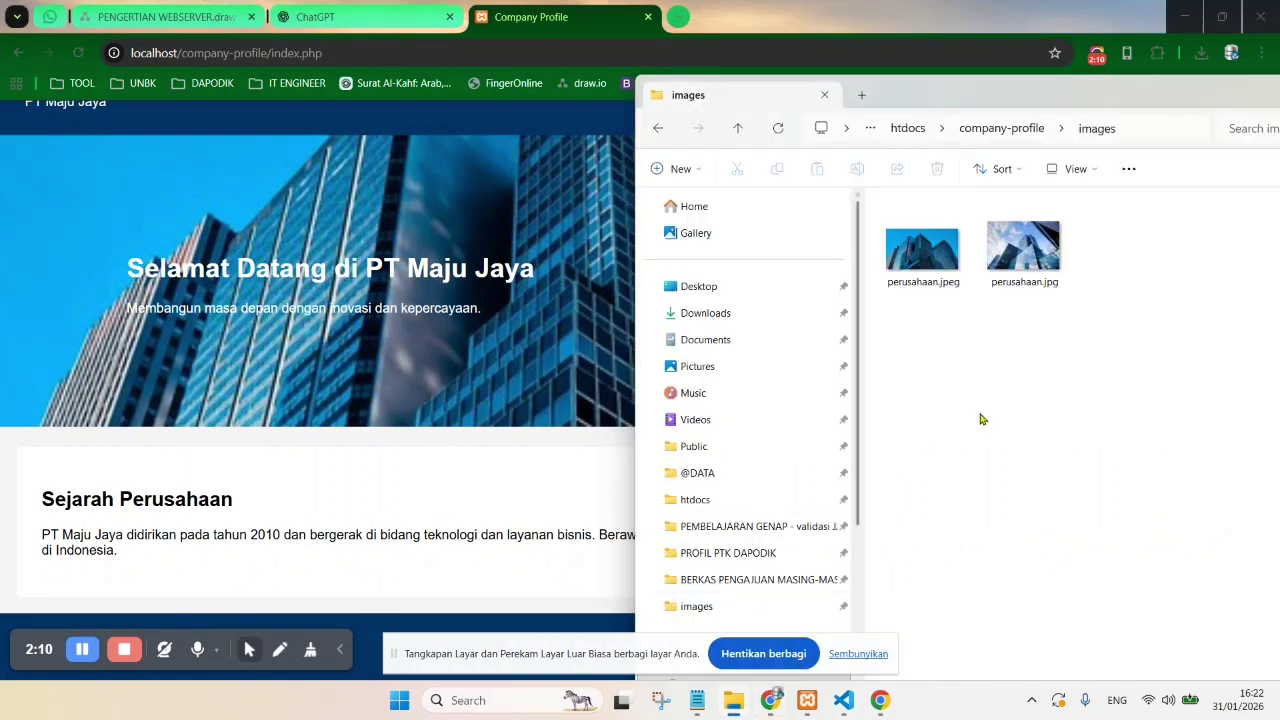
pyautogui.click(1020, 248)
pyautogui.press('Delete')
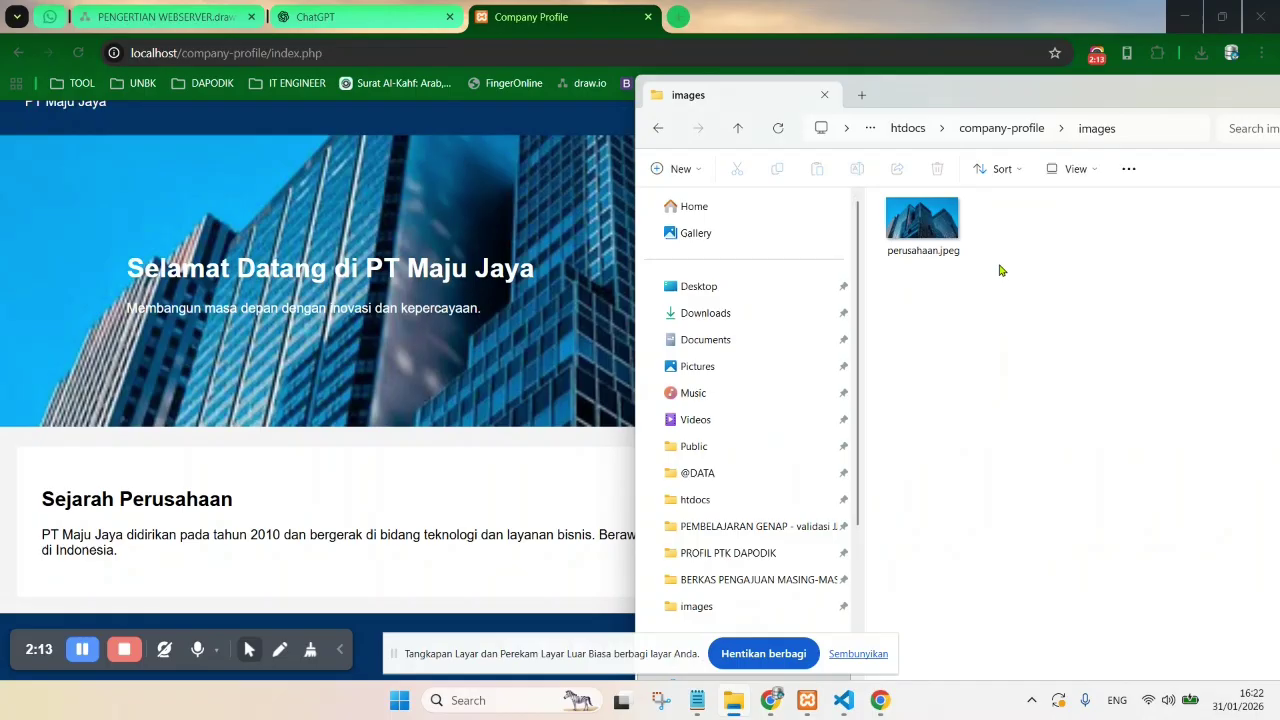
# - Create a folder named gambar inside images, move perusahaan.jpeg into it and open it
pyautogui.rightClick(982, 336)
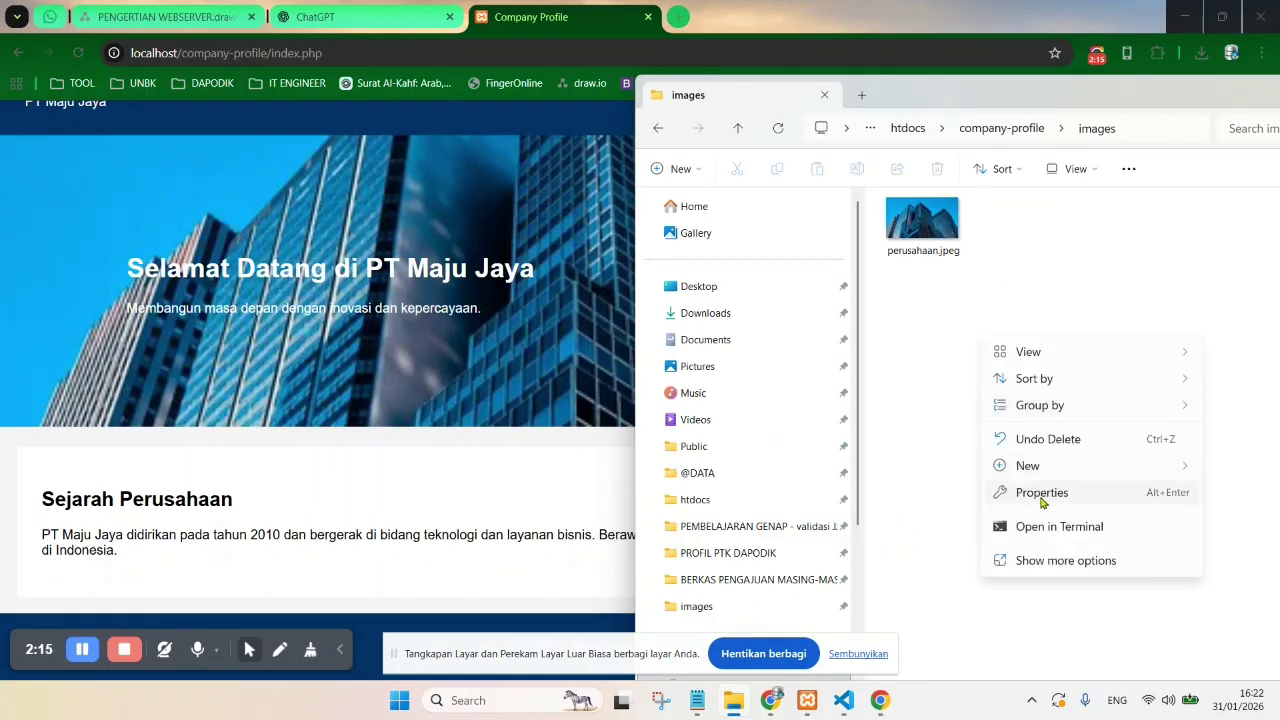
pyautogui.moveTo(1040, 474)
pyautogui.click(909, 471)
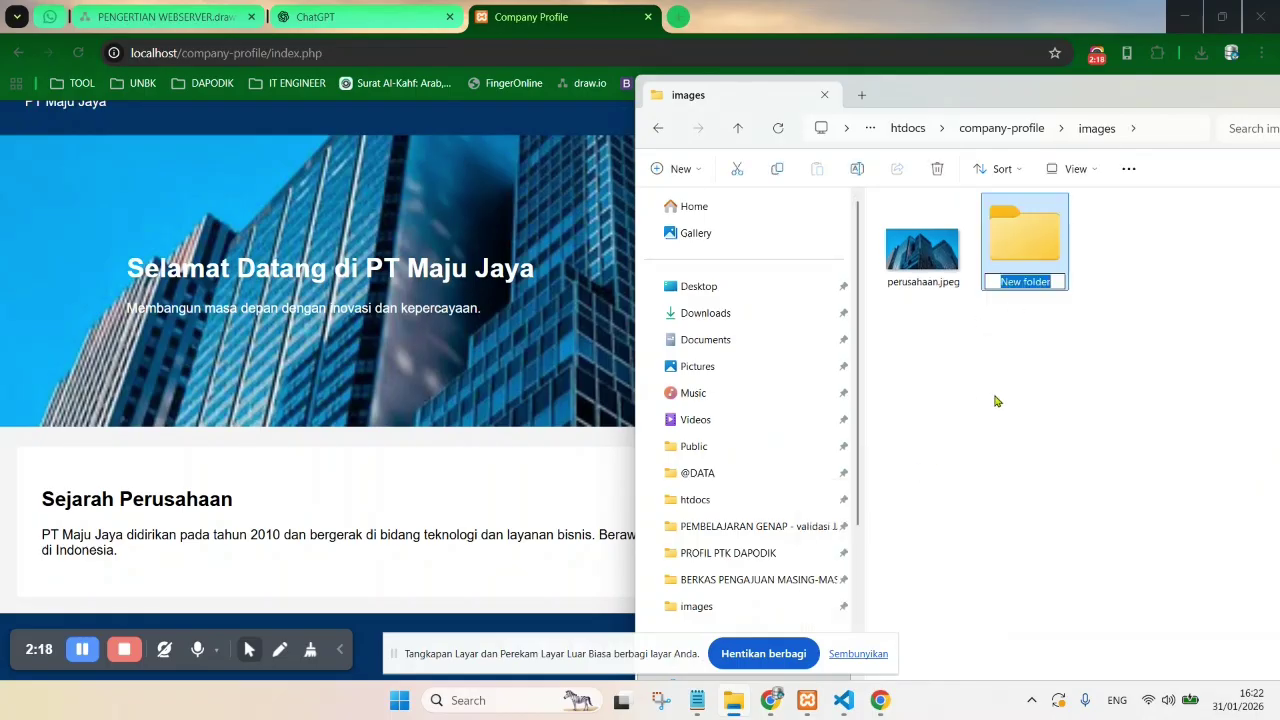
pyautogui.write('gambar')
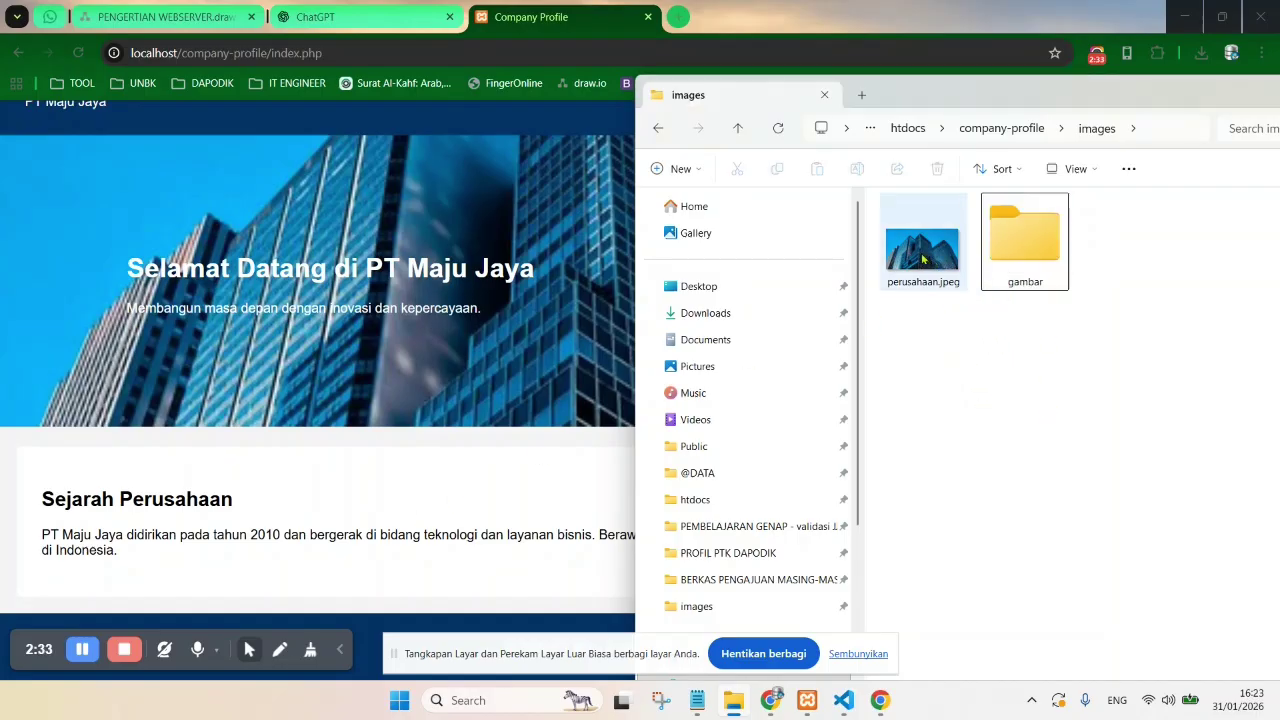
pyautogui.moveTo(922, 258); pyautogui.dragTo(1010, 255)
pyautogui.click(935, 262)
pyautogui.doubleClick(935, 262)
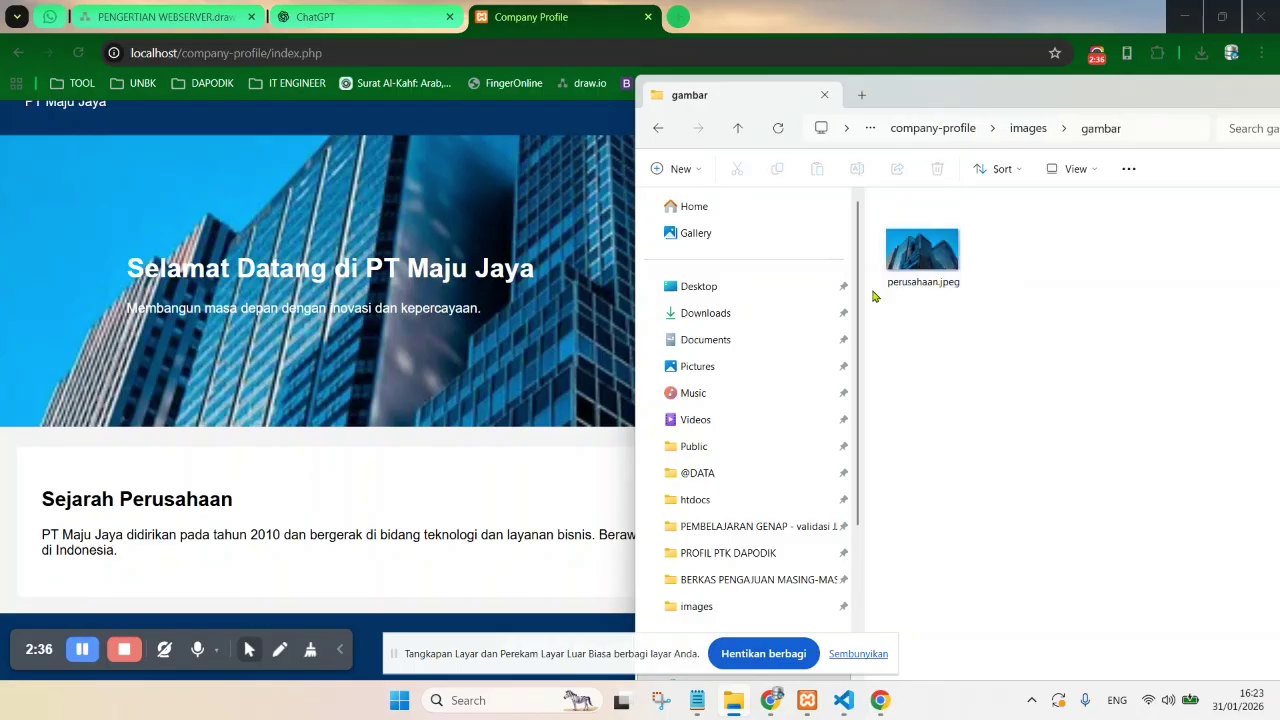
pyautogui.click(127, 74)
# - After seeing the broken hero, insert 'gambar/' so line 20 reads images/gambar/perusahaan.jpeg
pyautogui.click(85, 56)
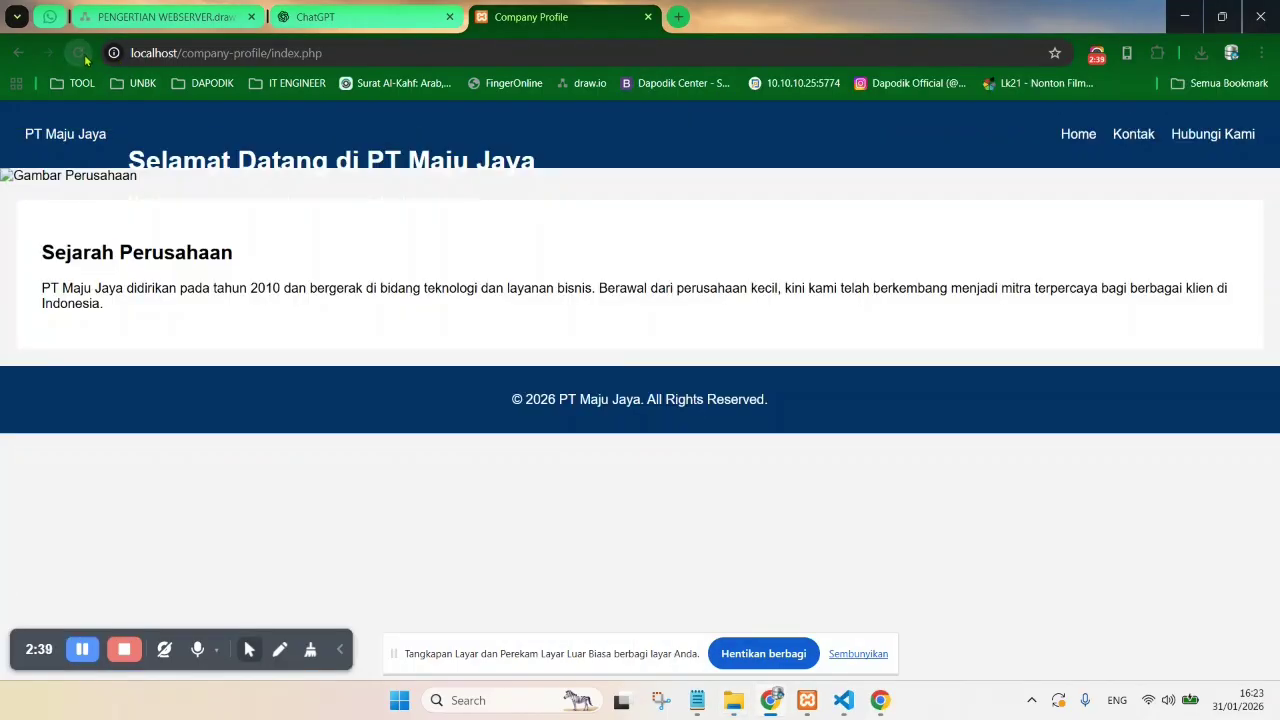
pyautogui.click(740, 710)
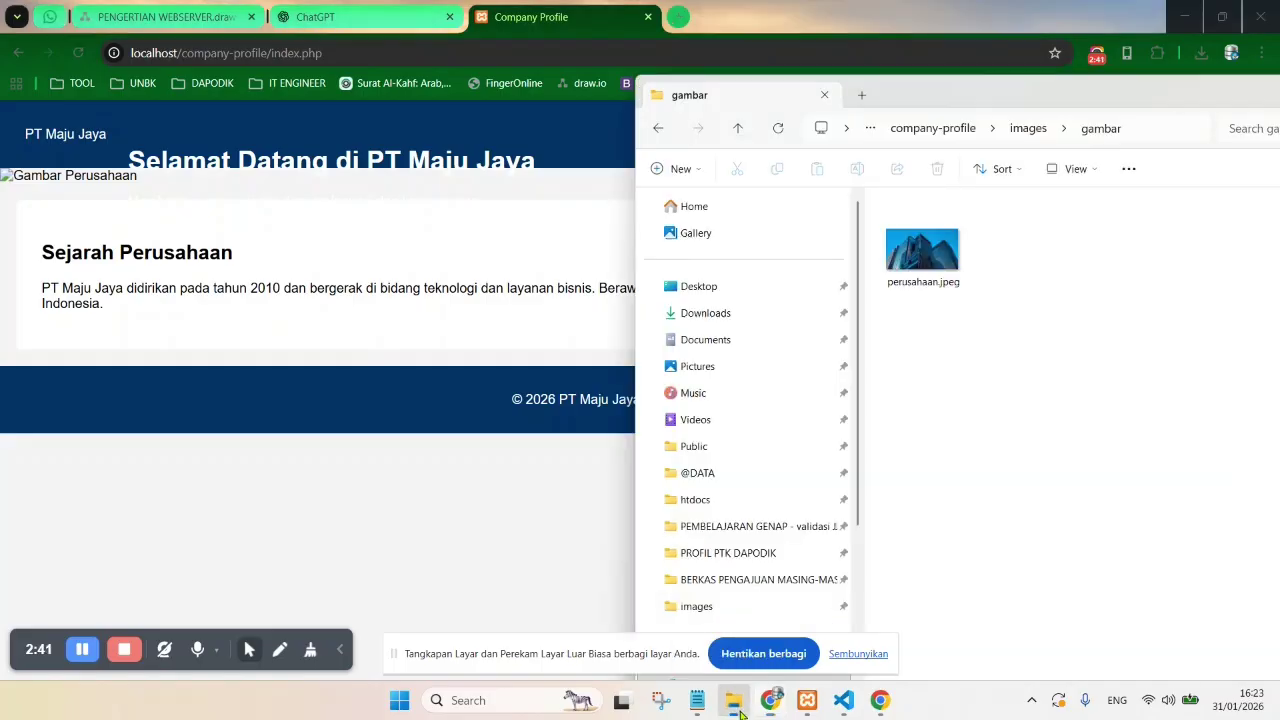
pyautogui.click(843, 702)
pyautogui.click(502, 388)
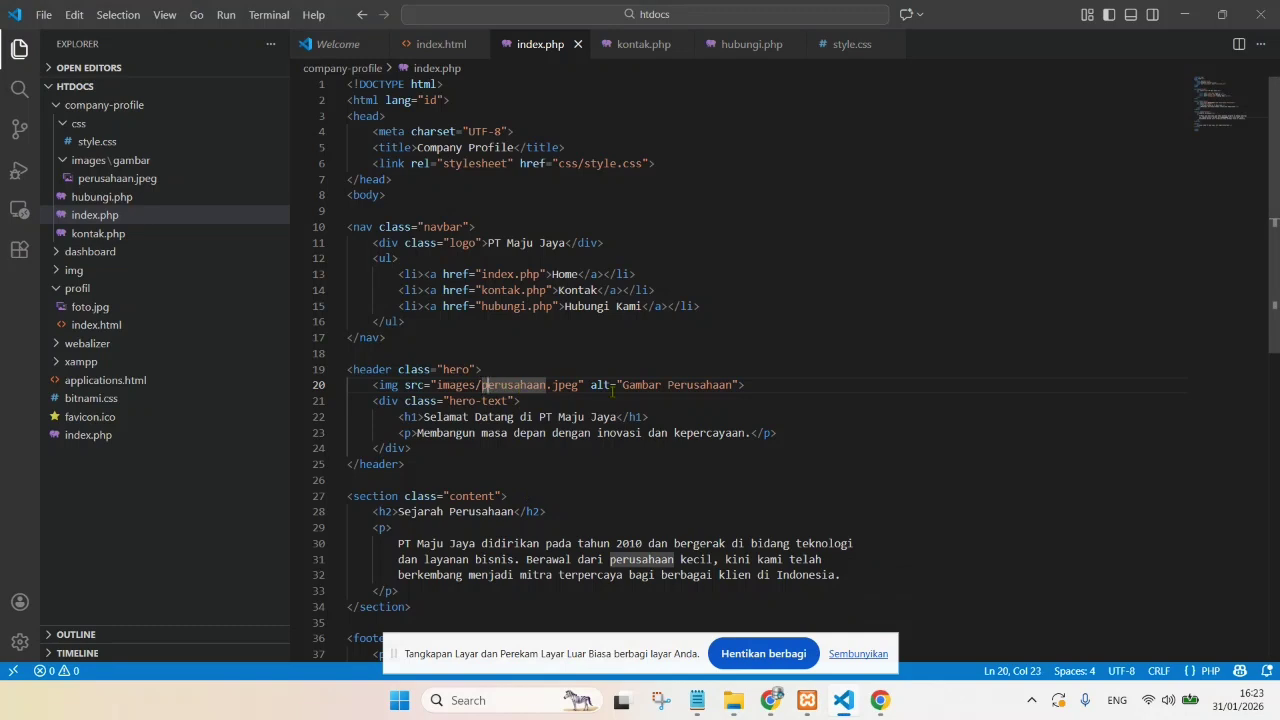
pyautogui.press('Left')
pyautogui.write('gambar/')
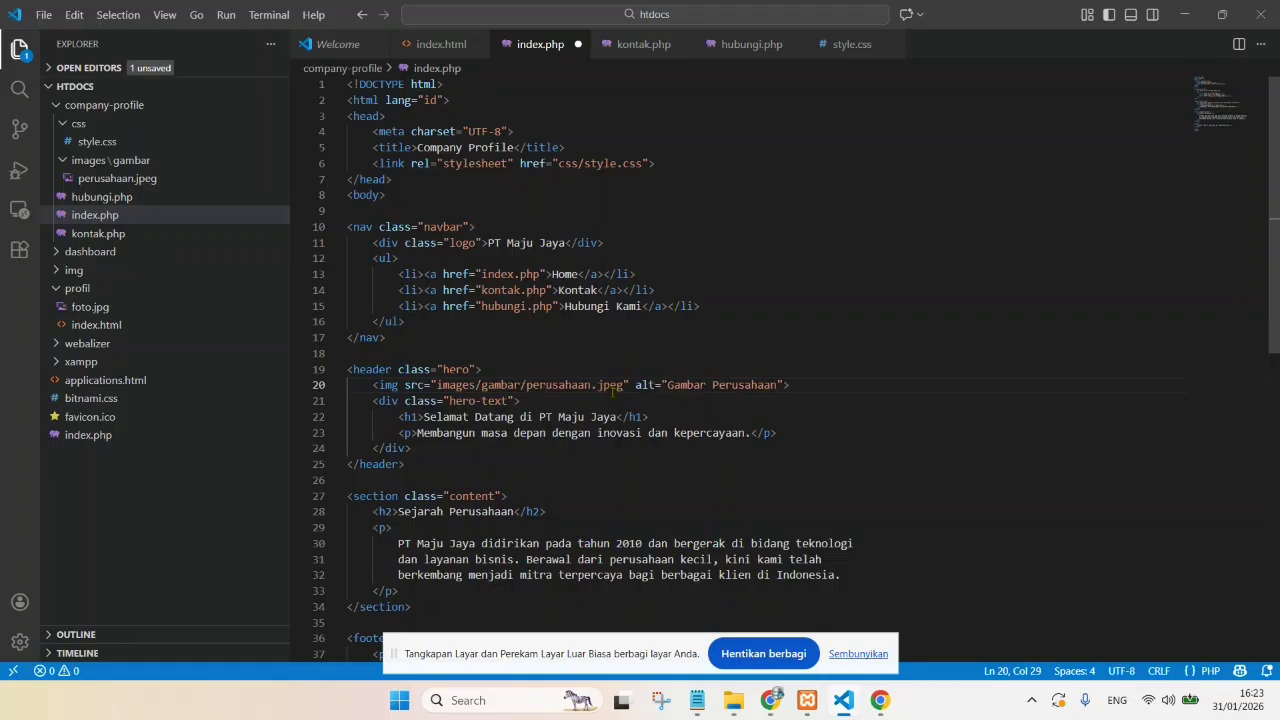
pyautogui.click(611, 389)
pyautogui.doubleClick(541, 387)
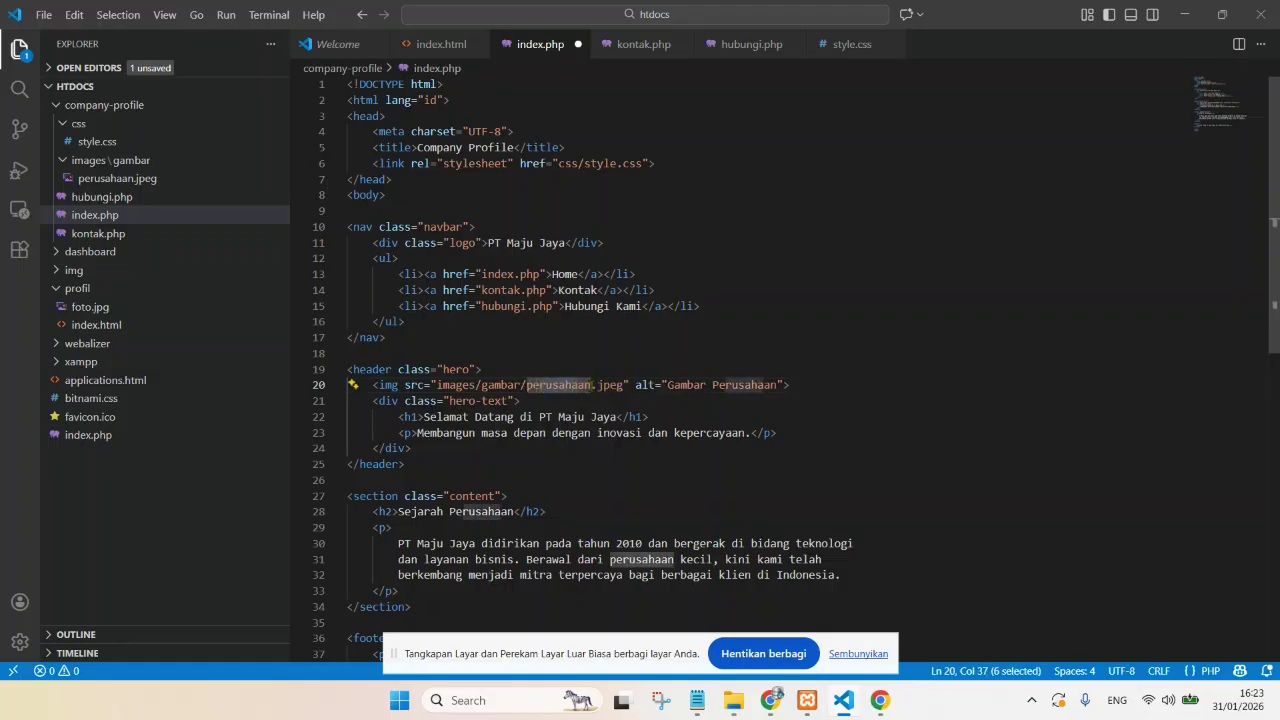
pyautogui.press('Right')
pyautogui.press('Right')
pyautogui.press('Right')
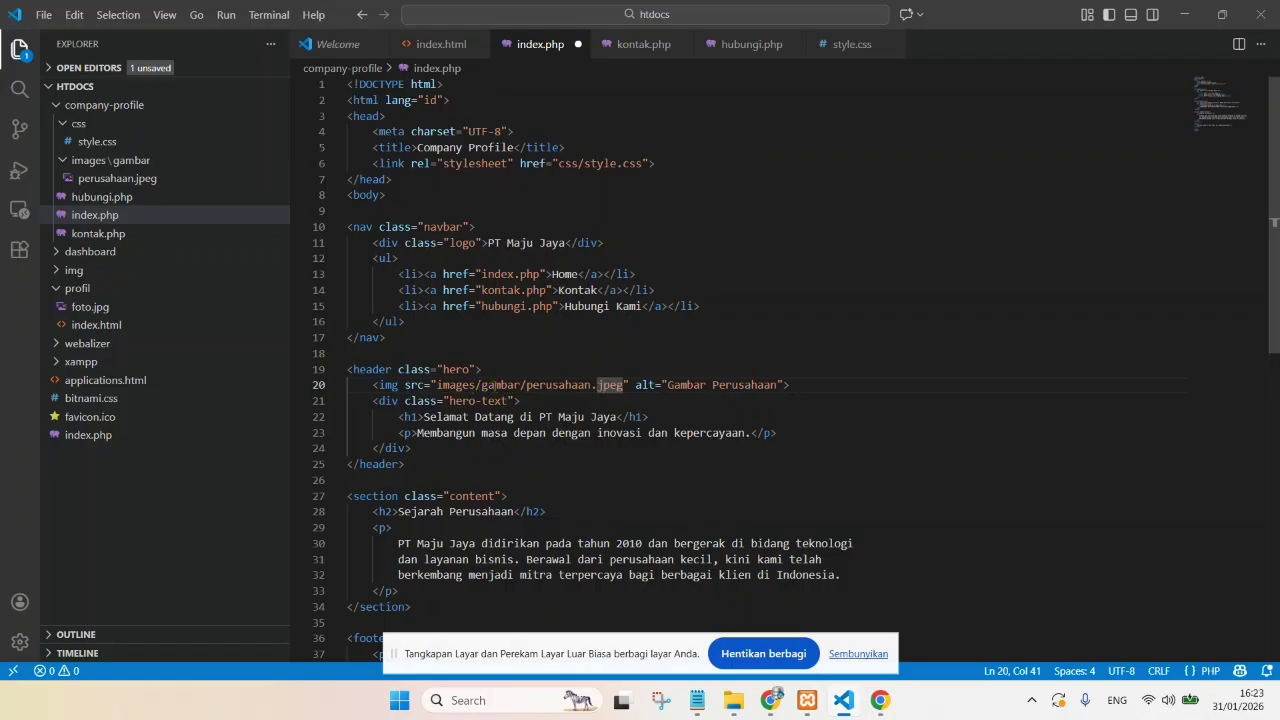
pyautogui.click(513, 387)
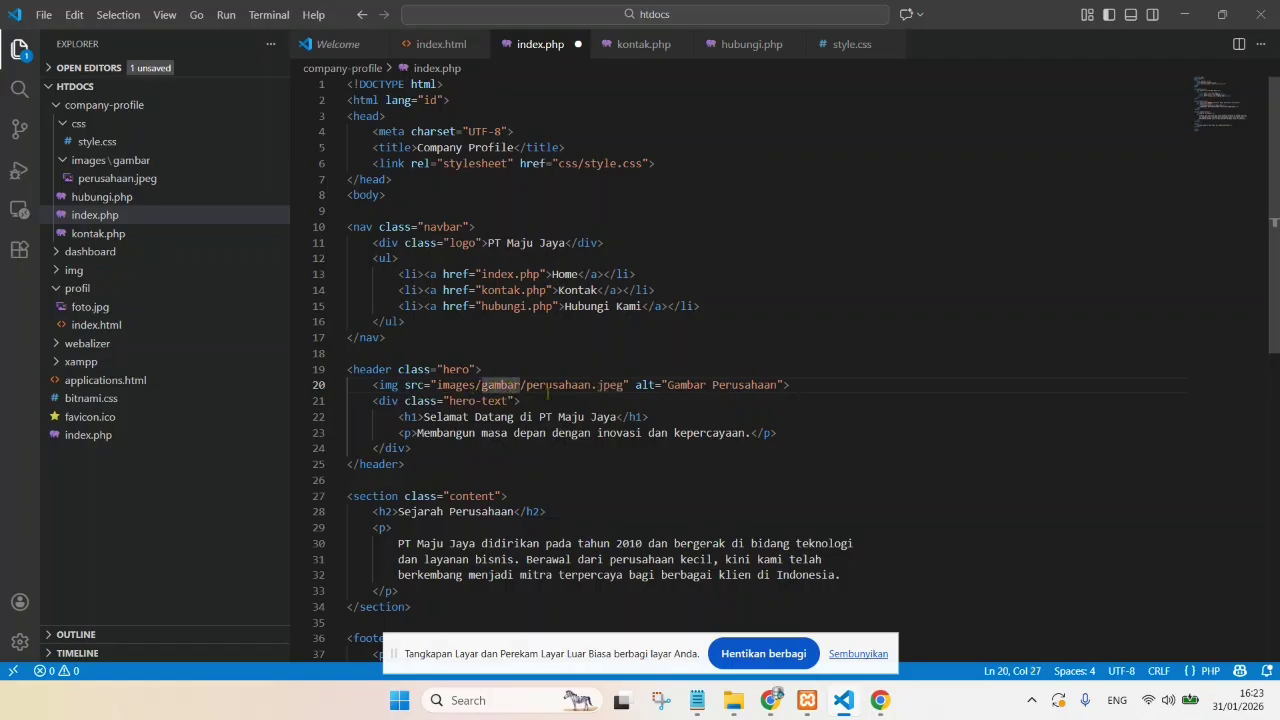
# - Save index.php and reload the page to show the glass-tower hero photo
pyautogui.click(44, 14)
pyautogui.click(65, 304)
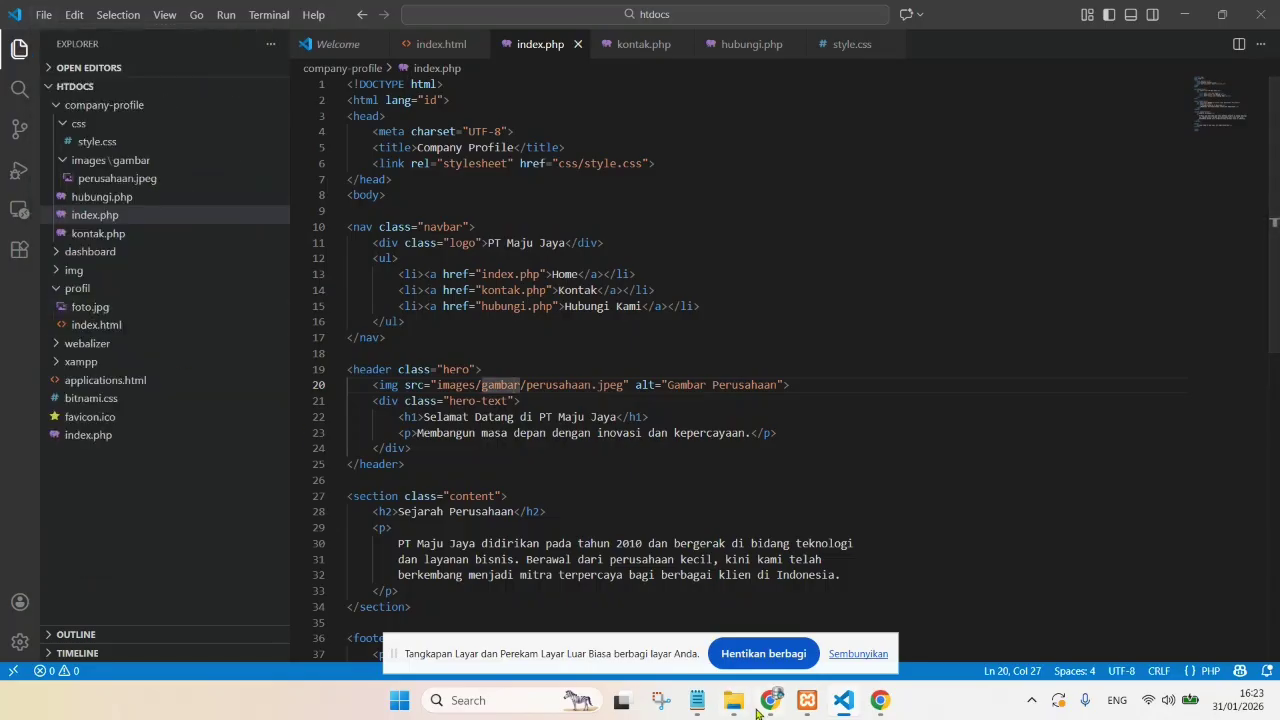
pyautogui.hotkey('alt', 'Tab')
pyautogui.press('F5')
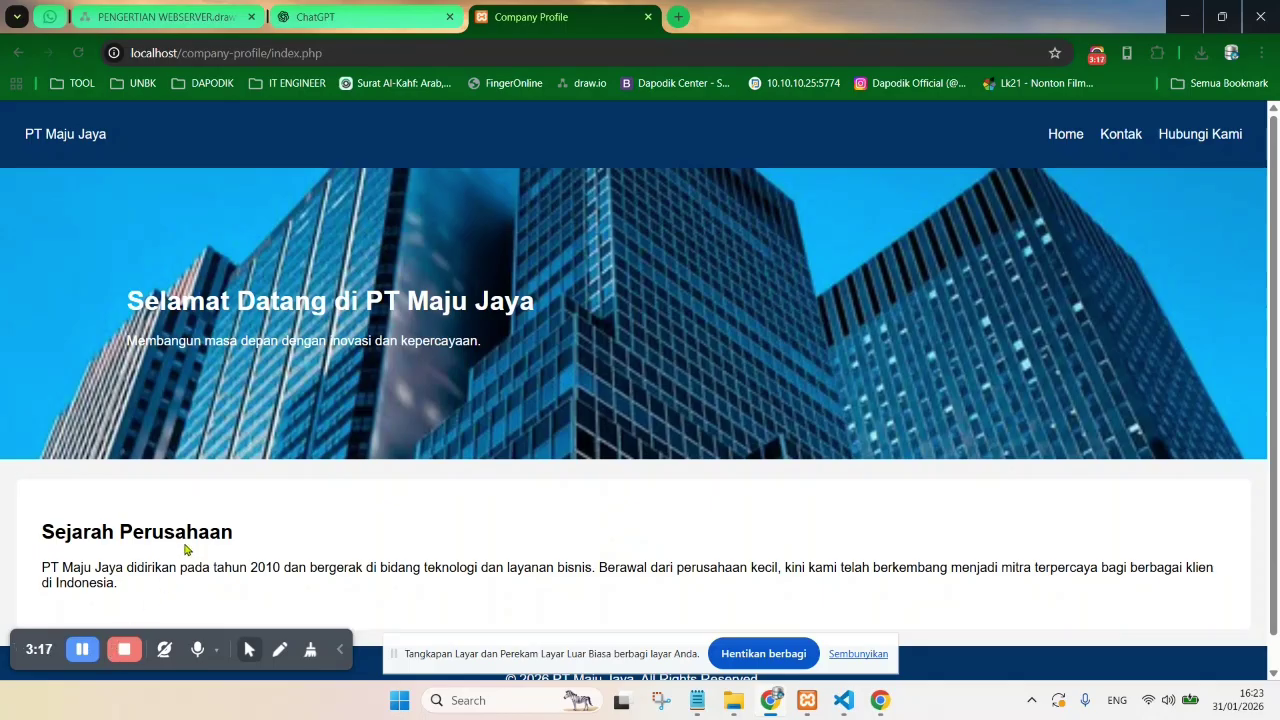
pyautogui.tripleClick(384, 573)
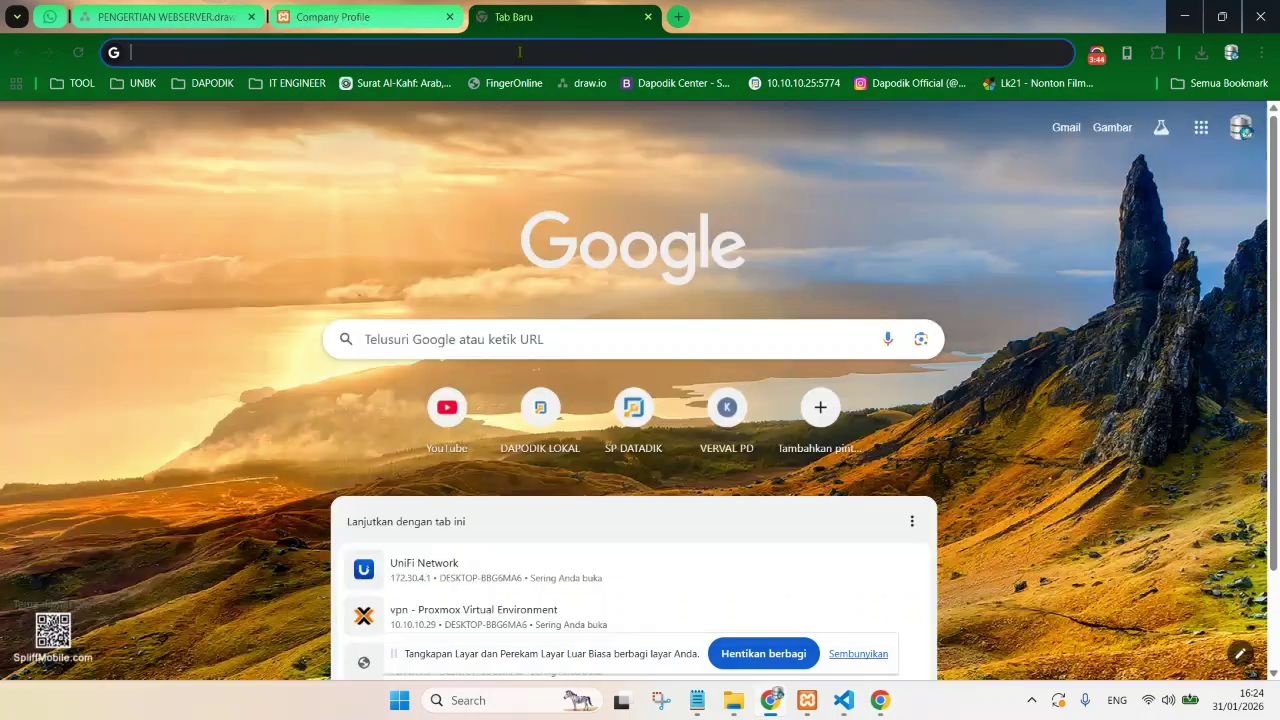
pyautogui.click(519, 52)
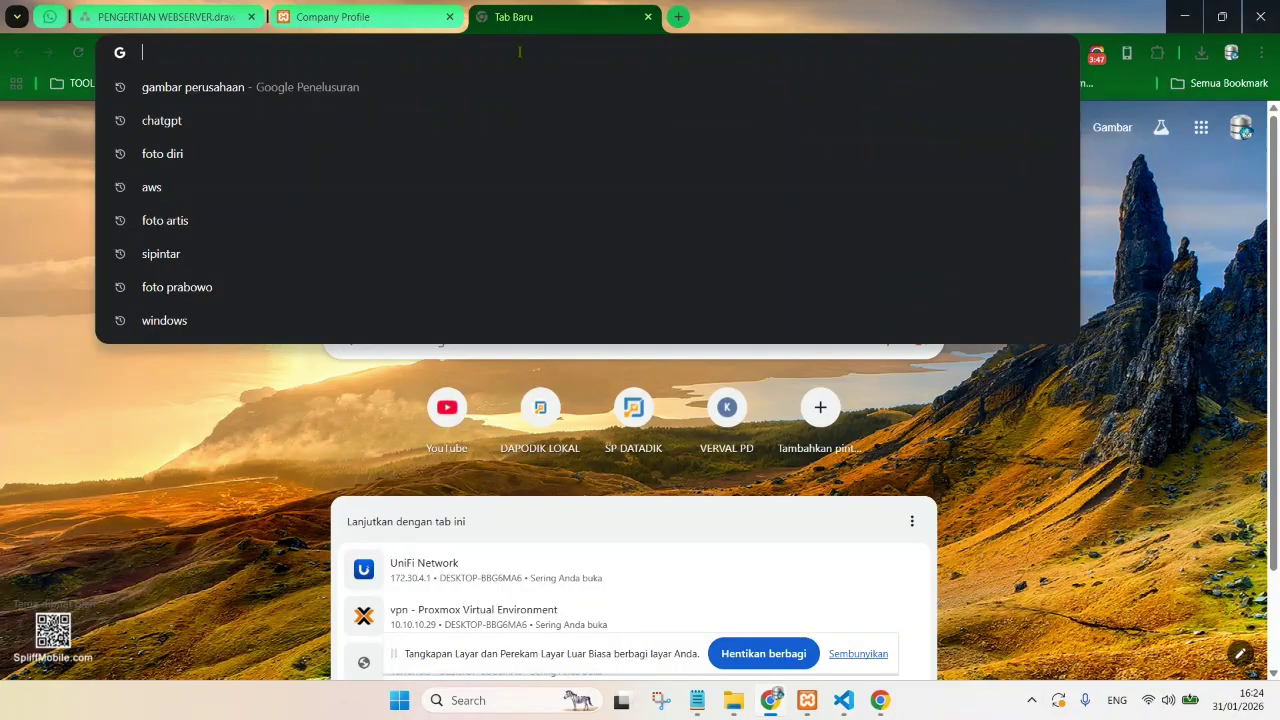
pyautogui.moveTo(697, 700)
pyautogui.click(691, 606)
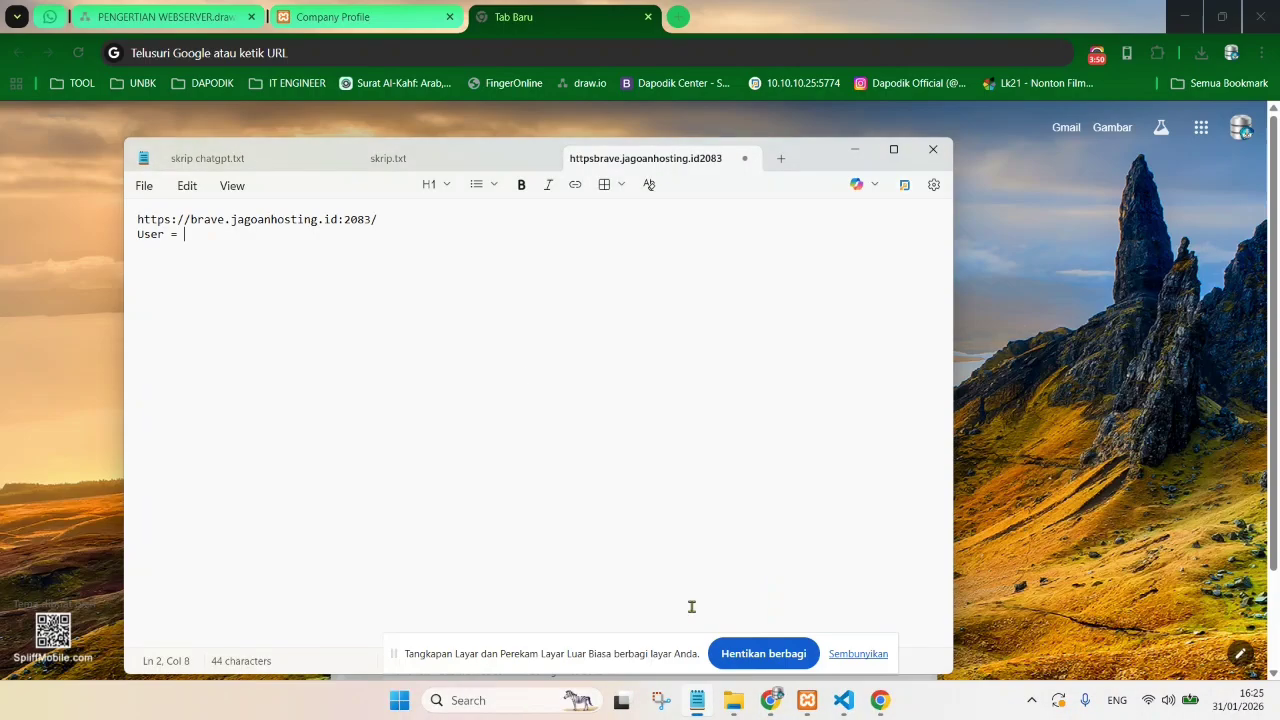
pyautogui.moveTo(377, 220); pyautogui.dragTo(140, 222)
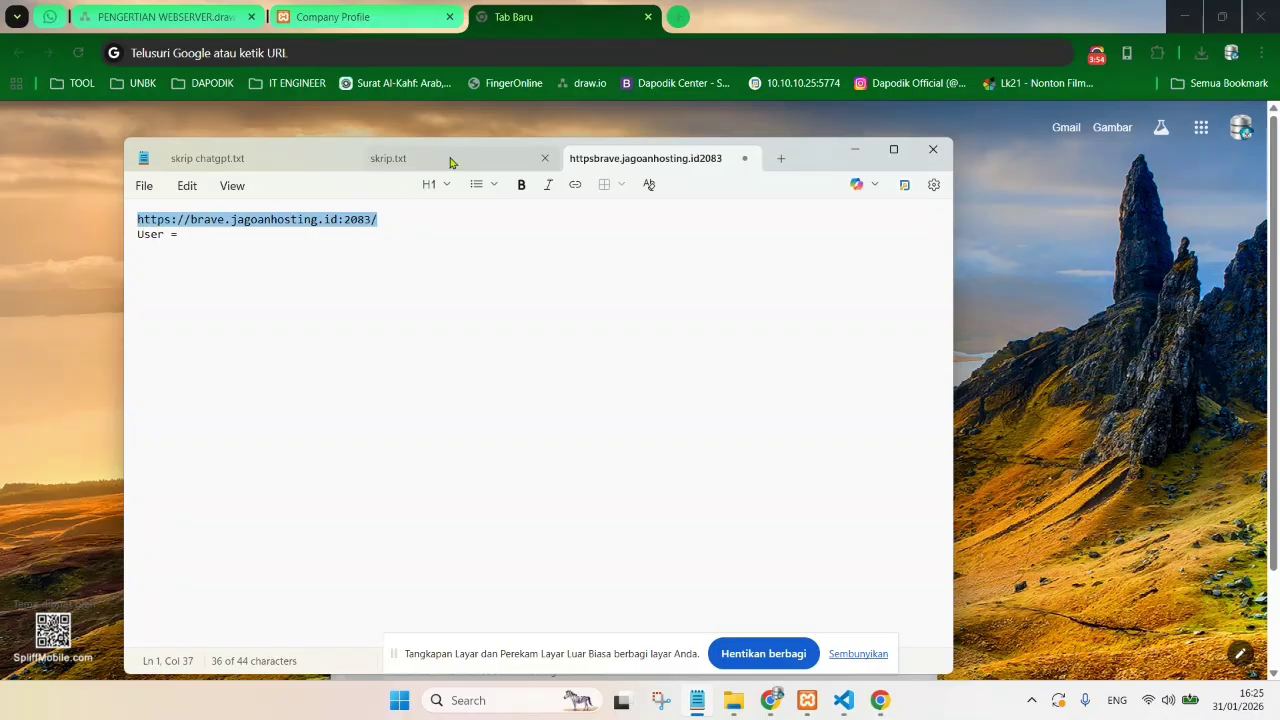
pyautogui.click(591, 17)
pyautogui.click(523, 58)
# - Load the cPanel login page and sign in using the browser's saved login
pyautogui.write('https://brave.jagoanhosting.id:2083/')
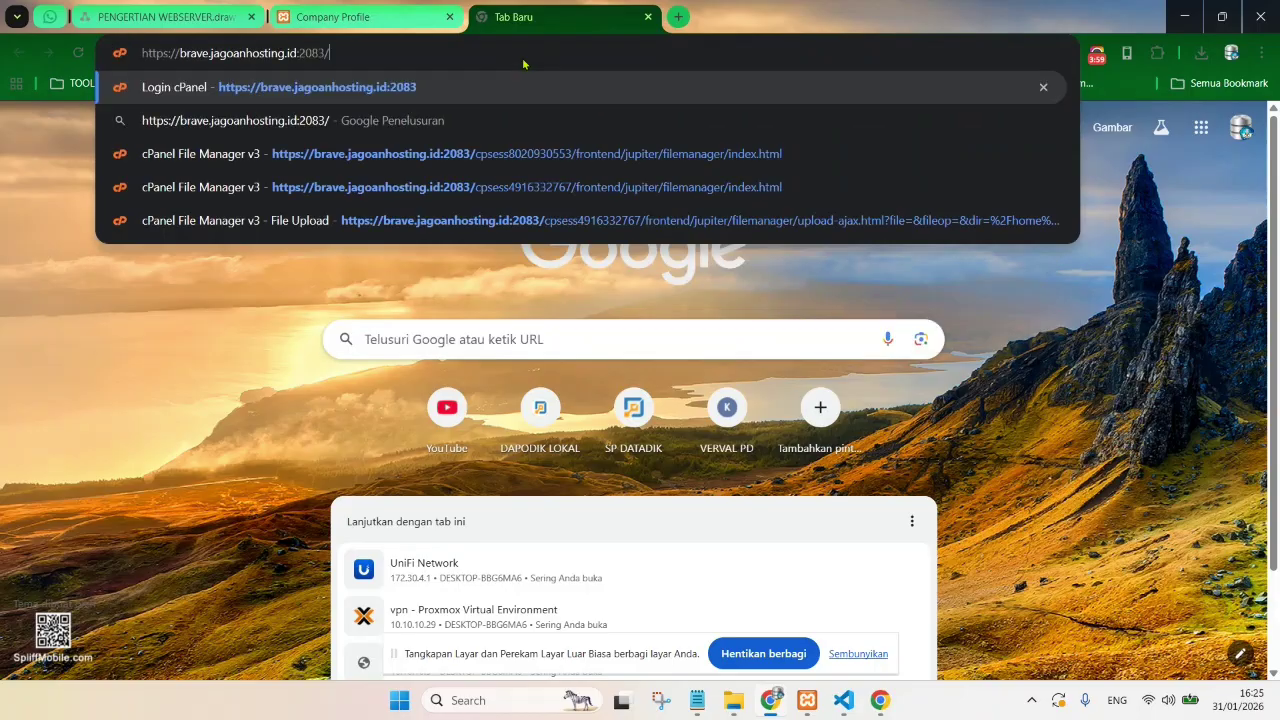
pyautogui.press('Return')
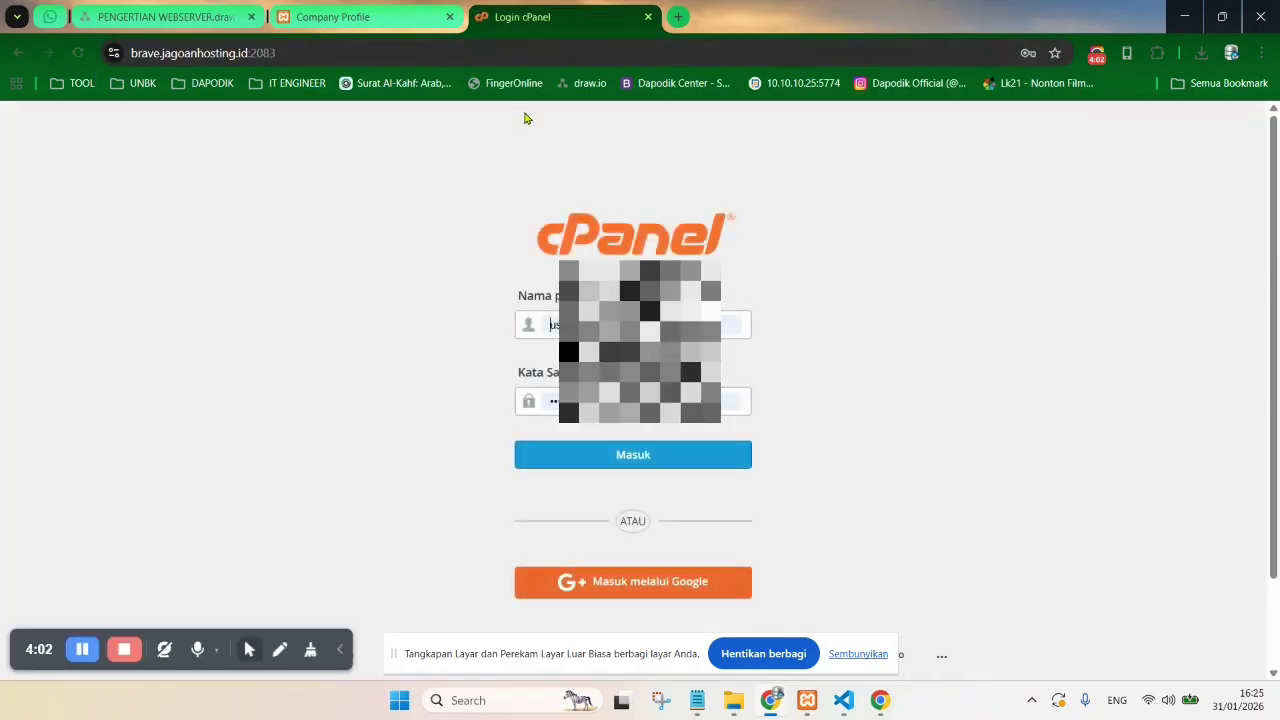
pyautogui.click(638, 325)
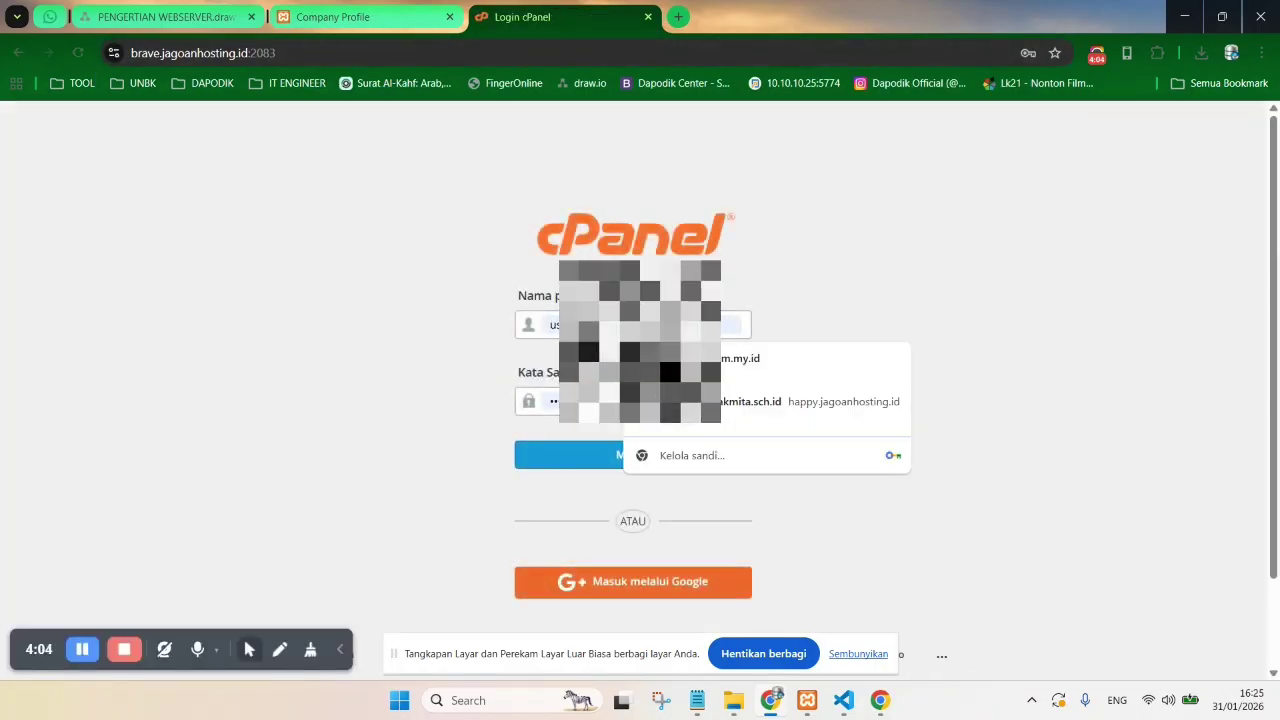
pyautogui.click(380, 376)
pyautogui.click(251, 653)
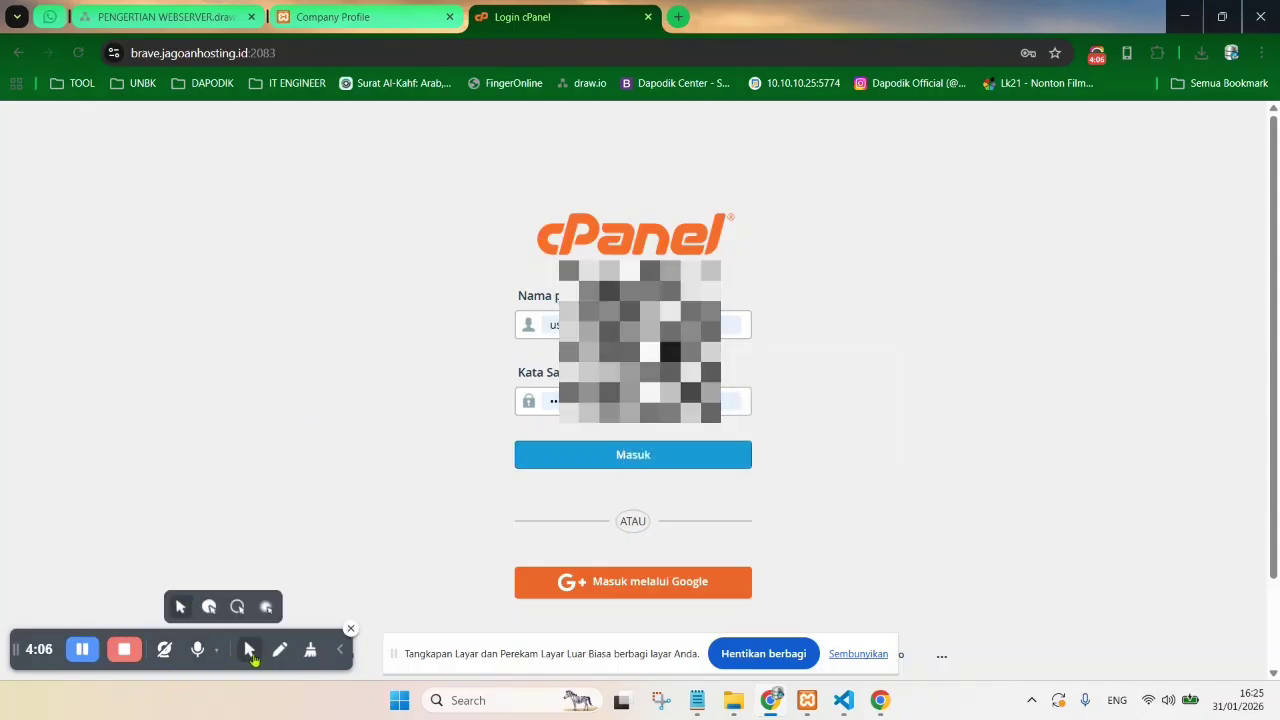
pyautogui.click(209, 607)
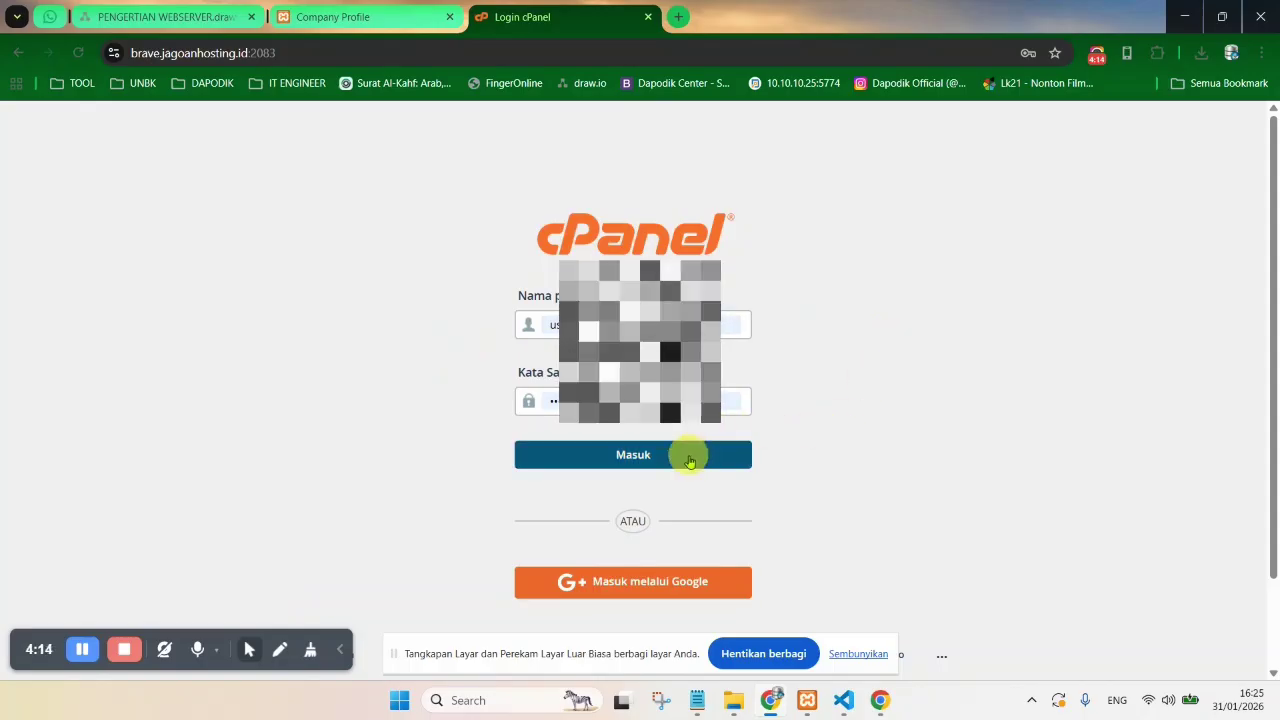
pyautogui.moveTo(660, 325); pyautogui.dragTo(512, 328)
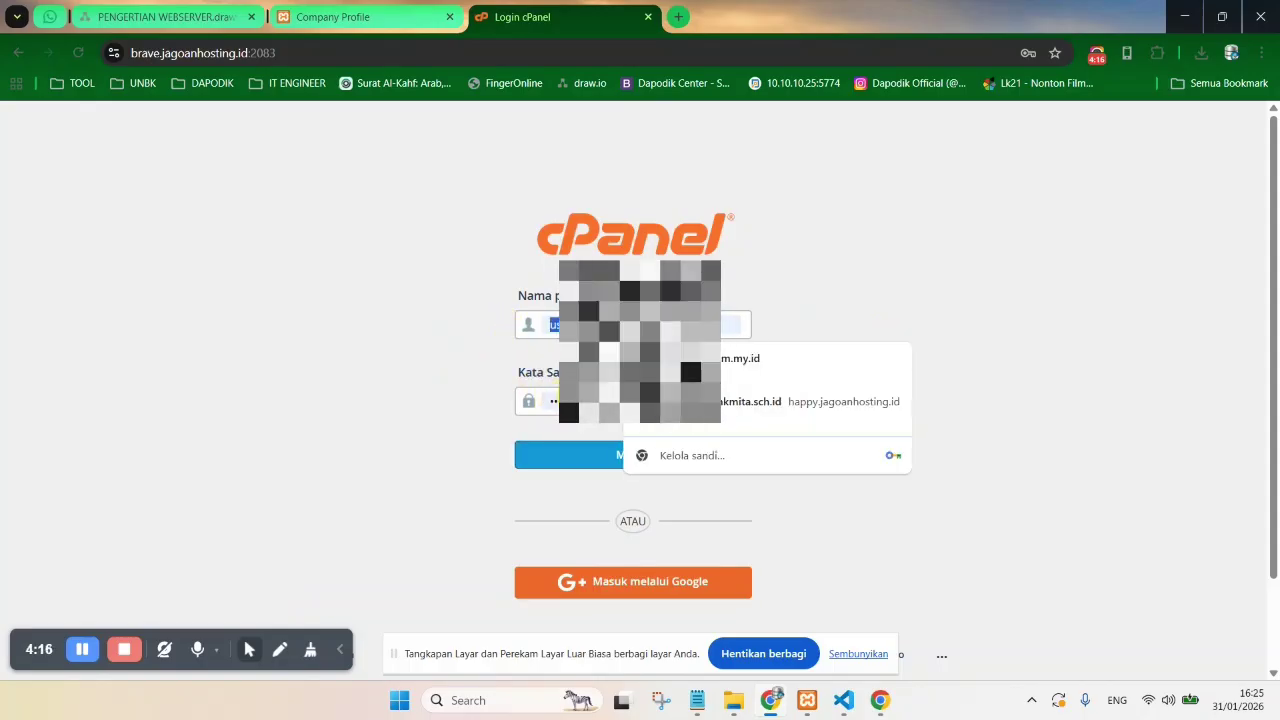
pyautogui.click(690, 404)
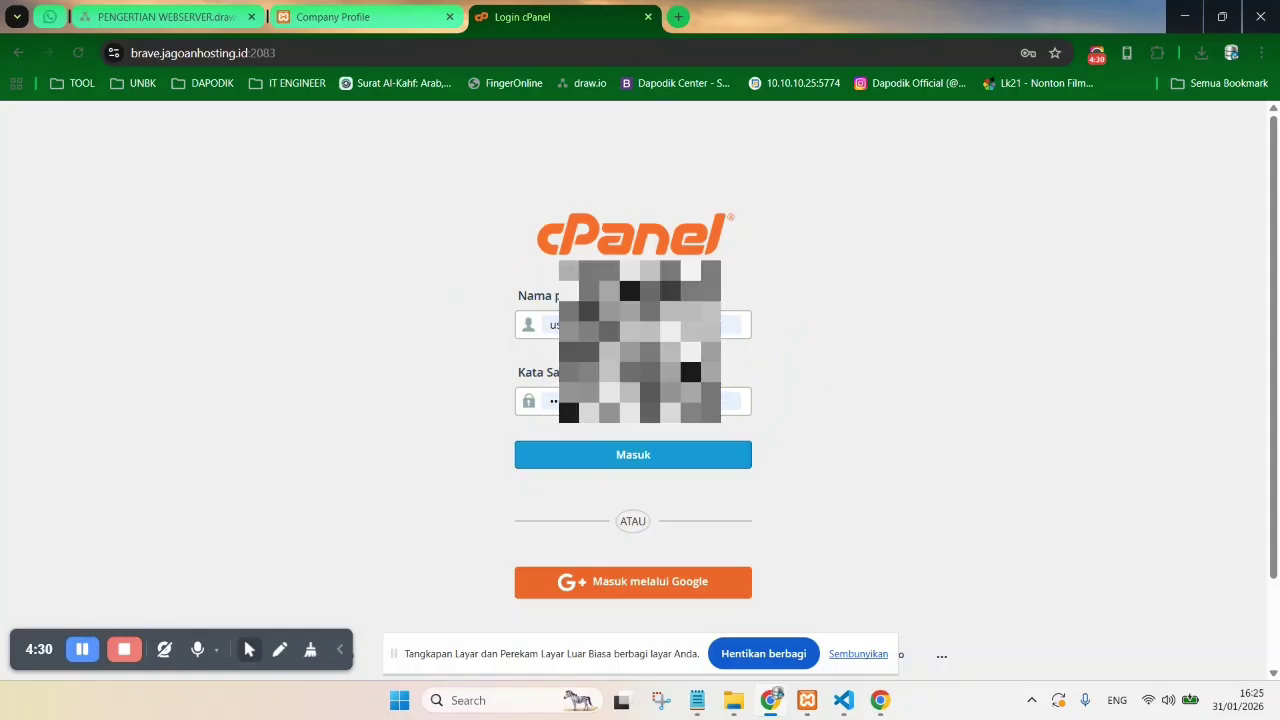
pyautogui.click(672, 468)
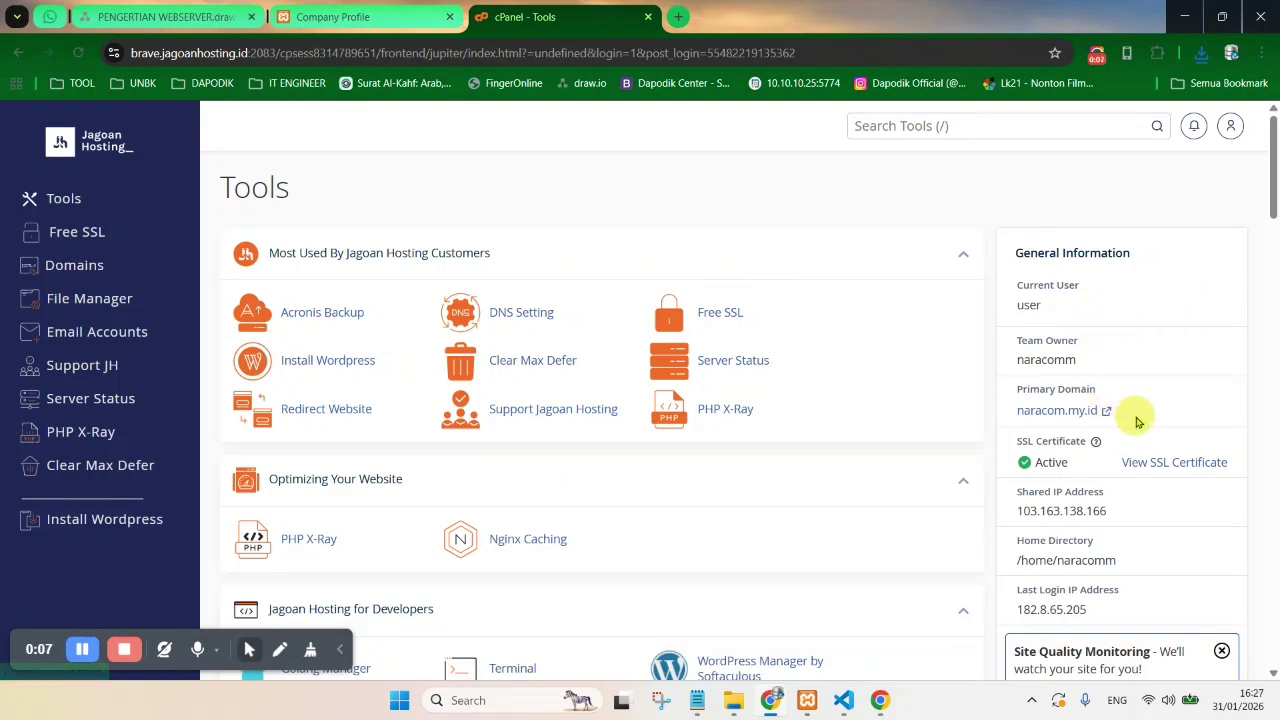
# - Select the shared IP address 103.163.138.166 on the Tools dashboard
pyautogui.scroll(-1, 1115, 412)
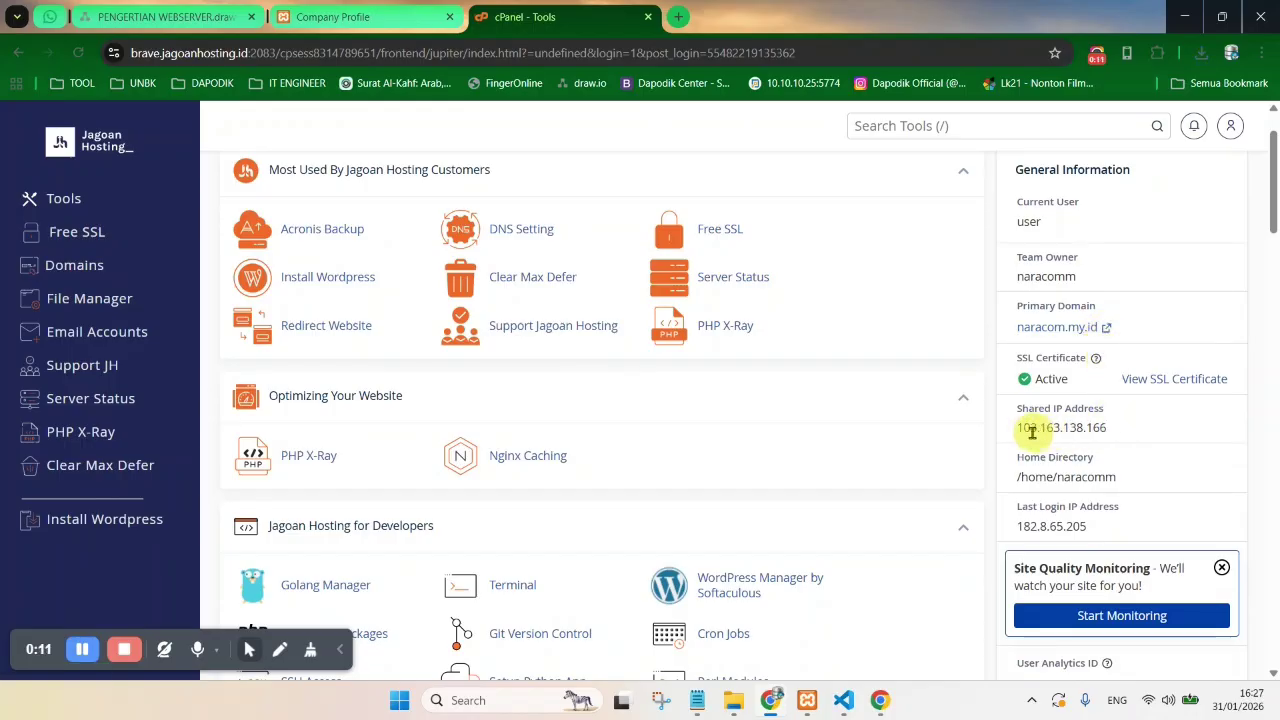
pyautogui.moveTo(1019, 427); pyautogui.dragTo(1115, 427)
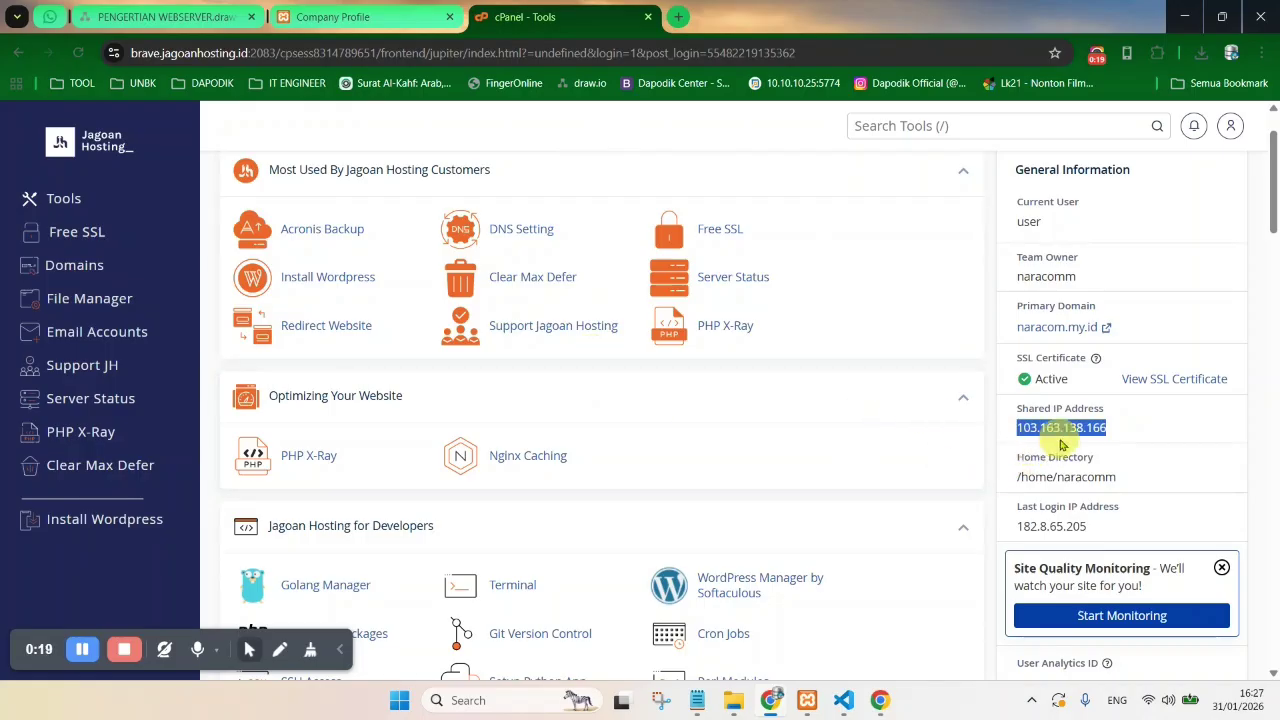
pyautogui.doubleClick(1093, 425)
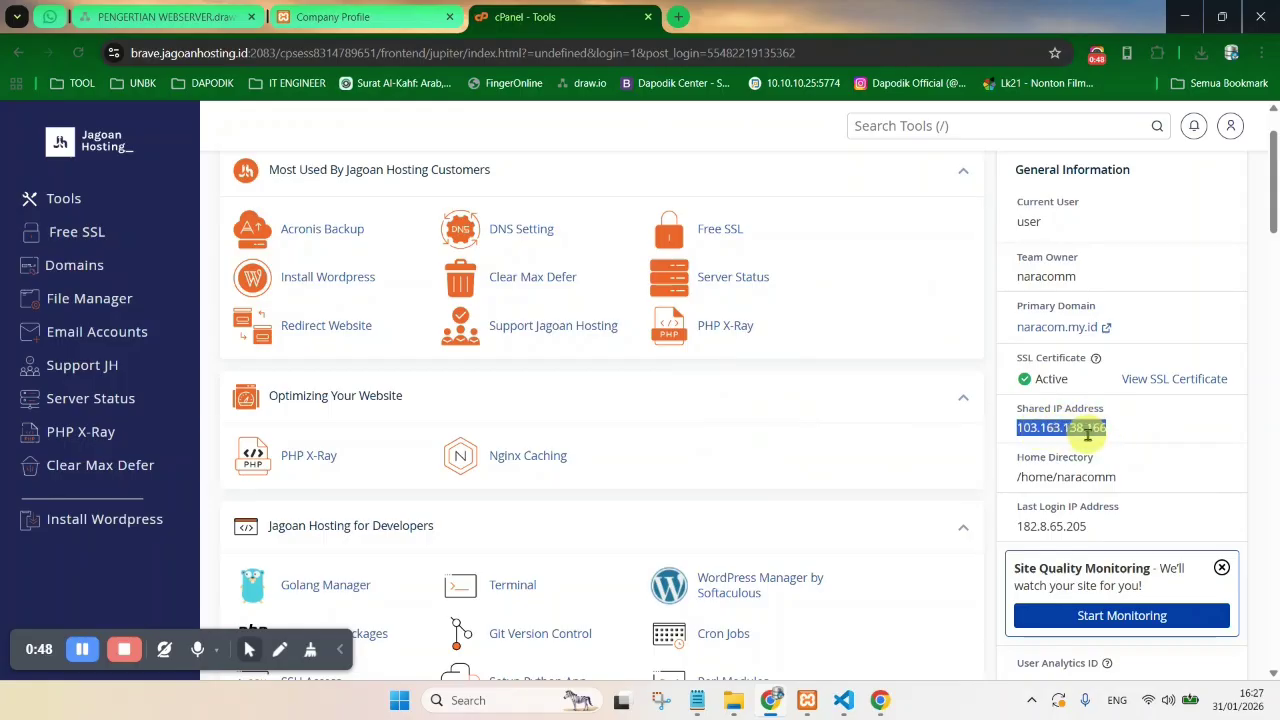
# - Open naracom.my.id from the Primary Domain link and scroll through its Fingerapp landing page
pyautogui.click(1072, 333)
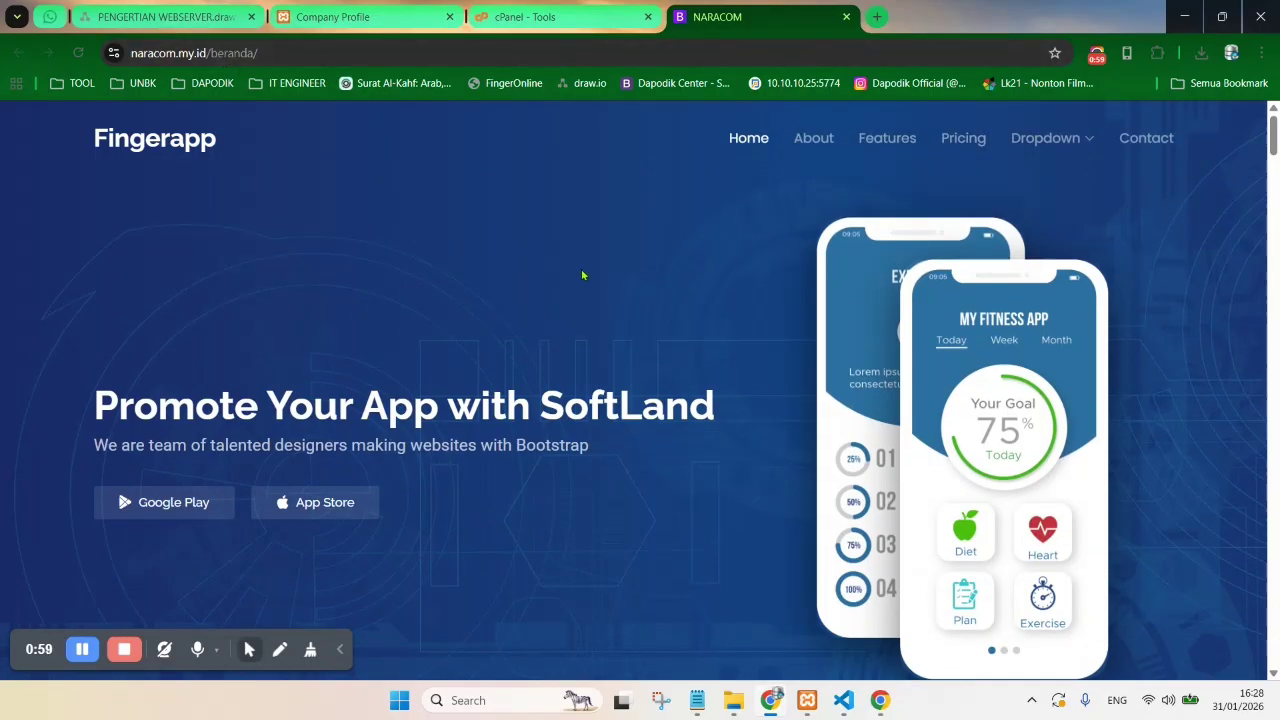
pyautogui.scroll(-10, 810, 333)
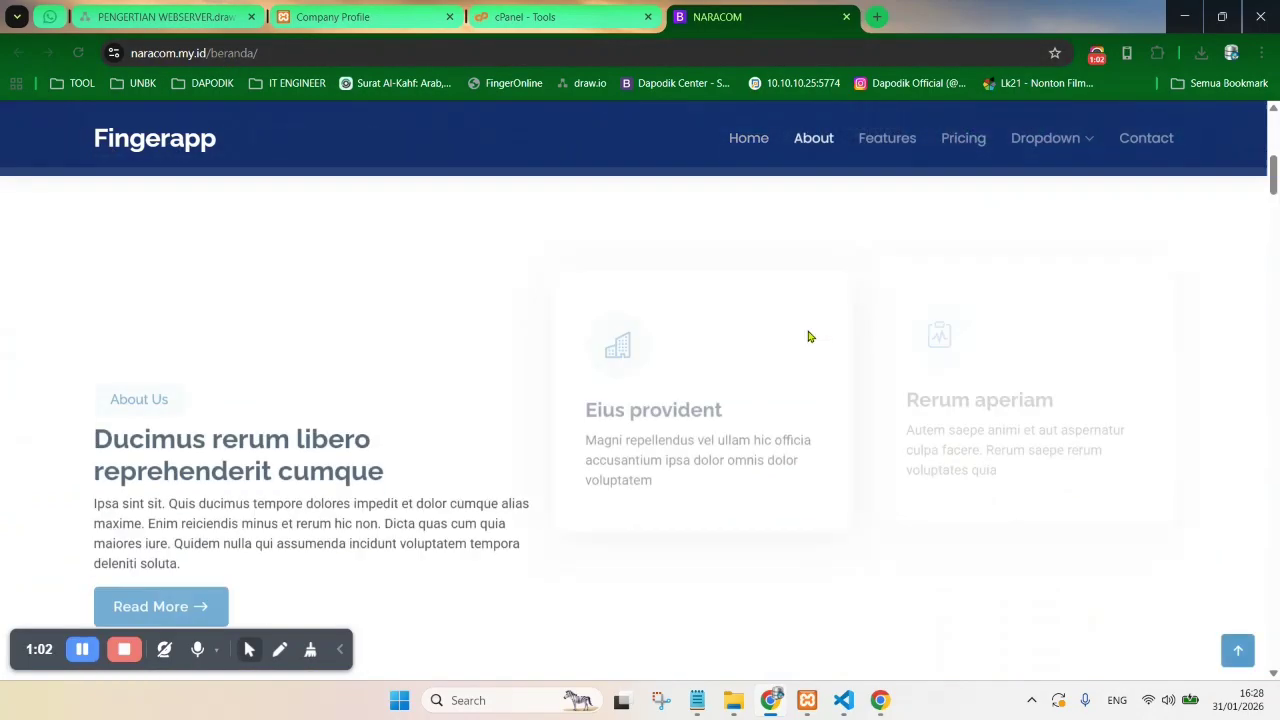
pyautogui.scroll(-10, 810, 336)
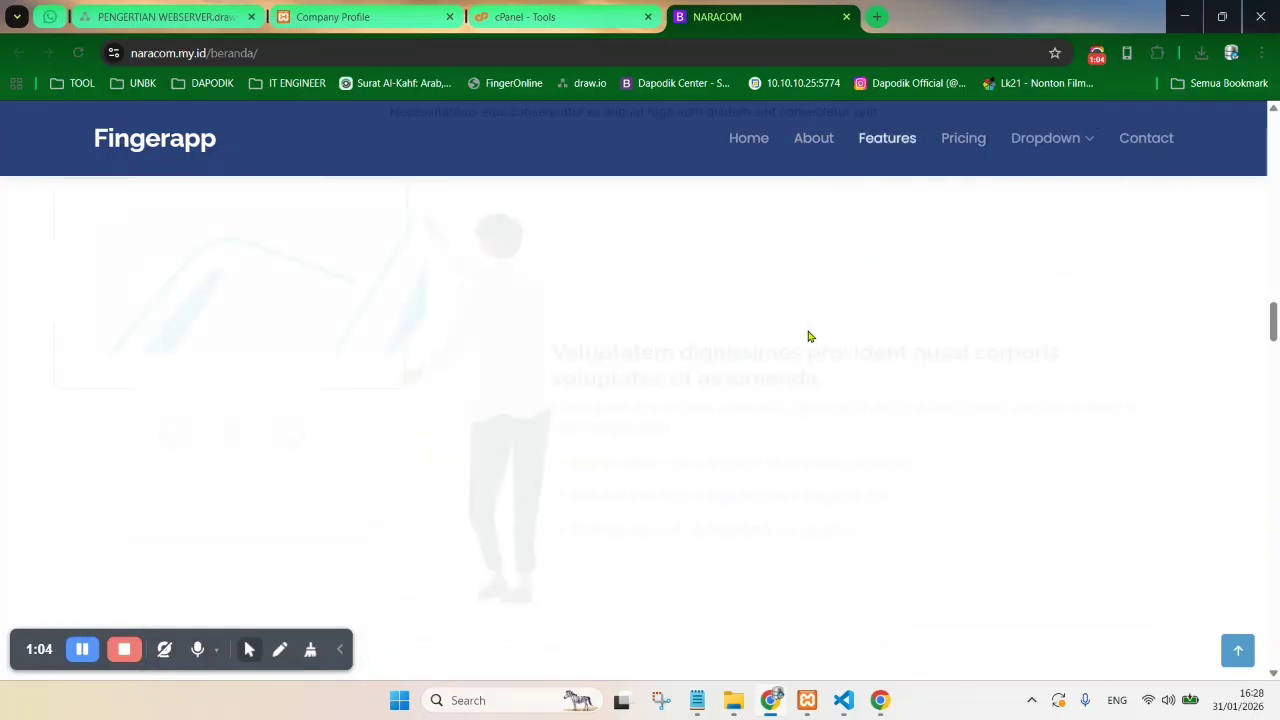
pyautogui.scroll(-10, 810, 336)
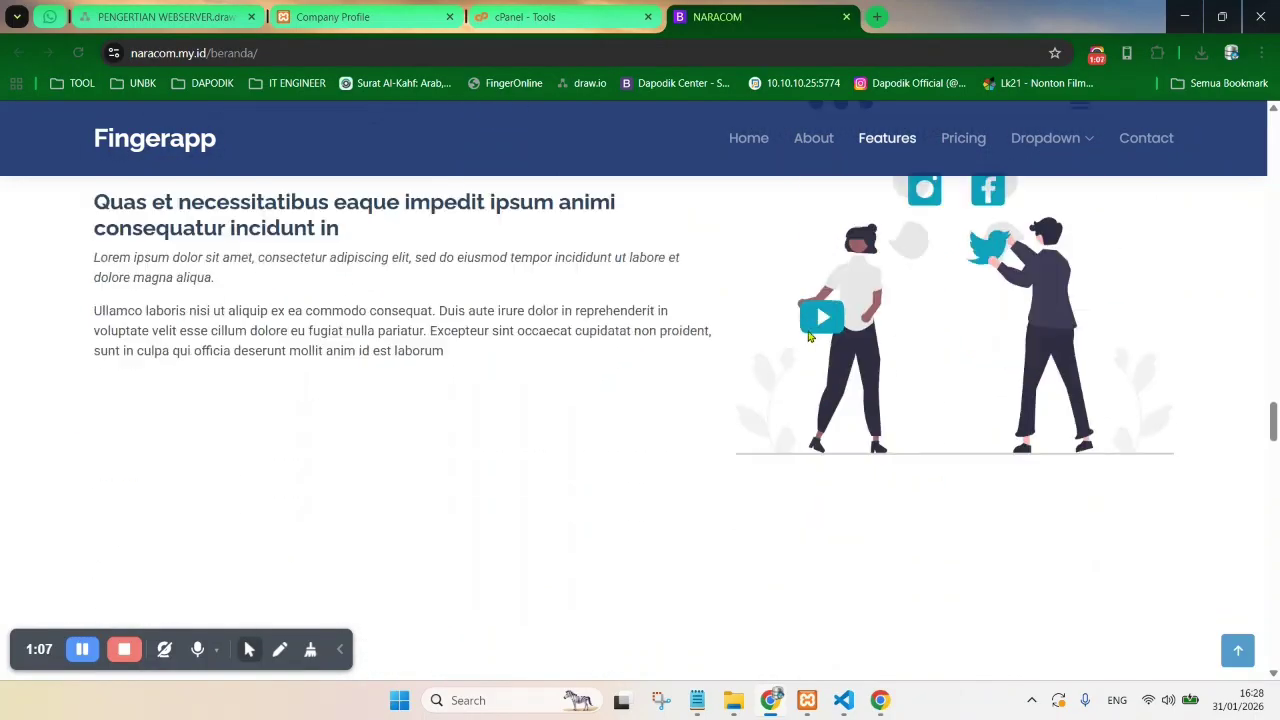
pyautogui.scroll(-3, 810, 338)
pyautogui.scroll(12, 810, 338)
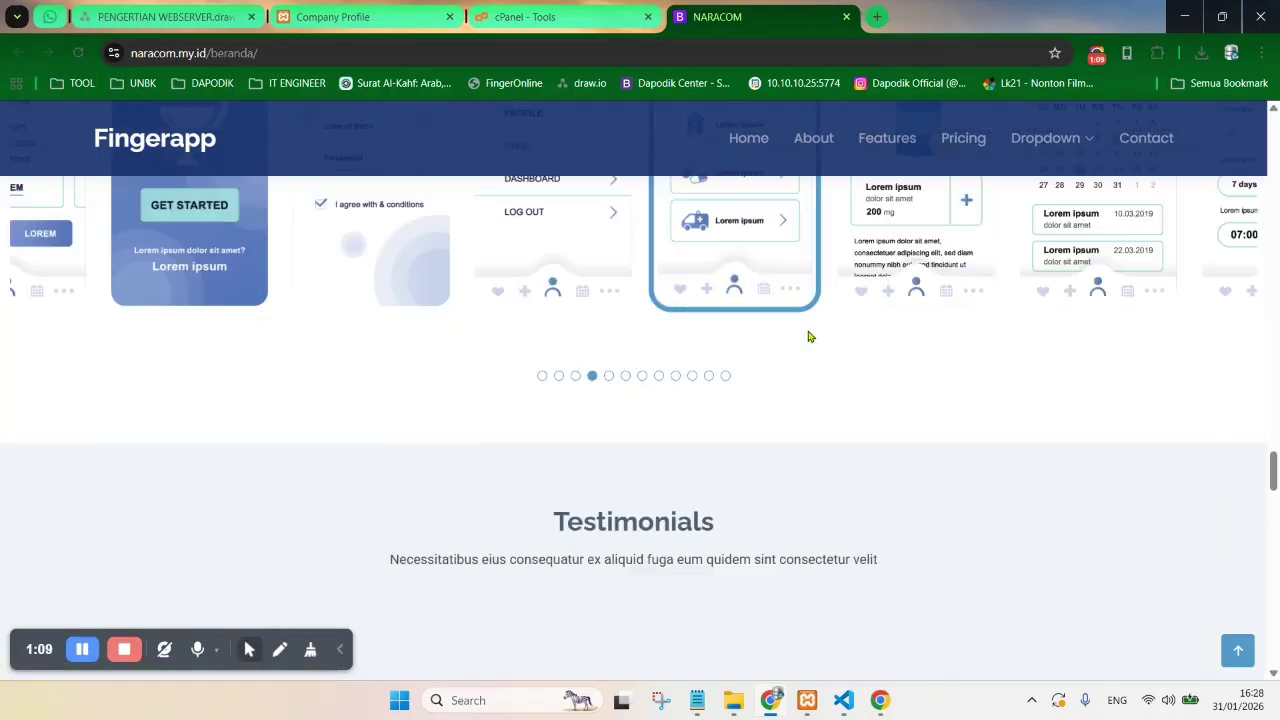
pyautogui.scroll(15, 810, 337)
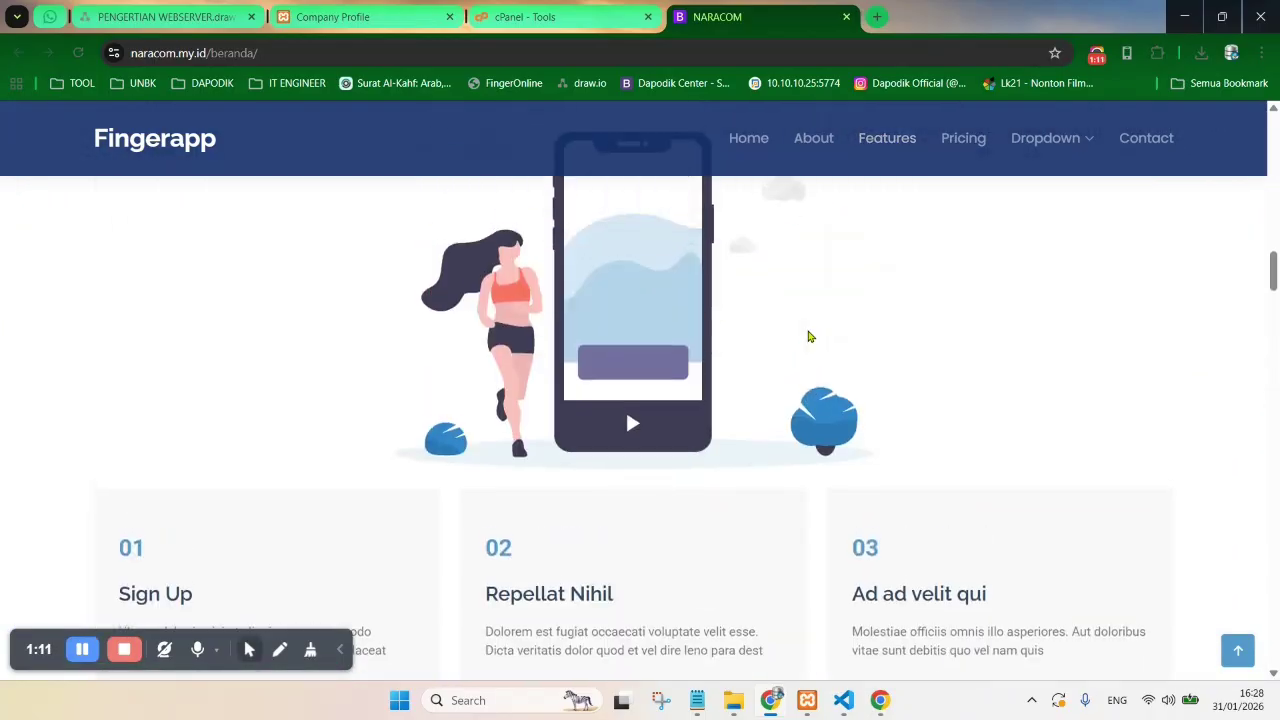
pyautogui.scroll(5, 810, 336)
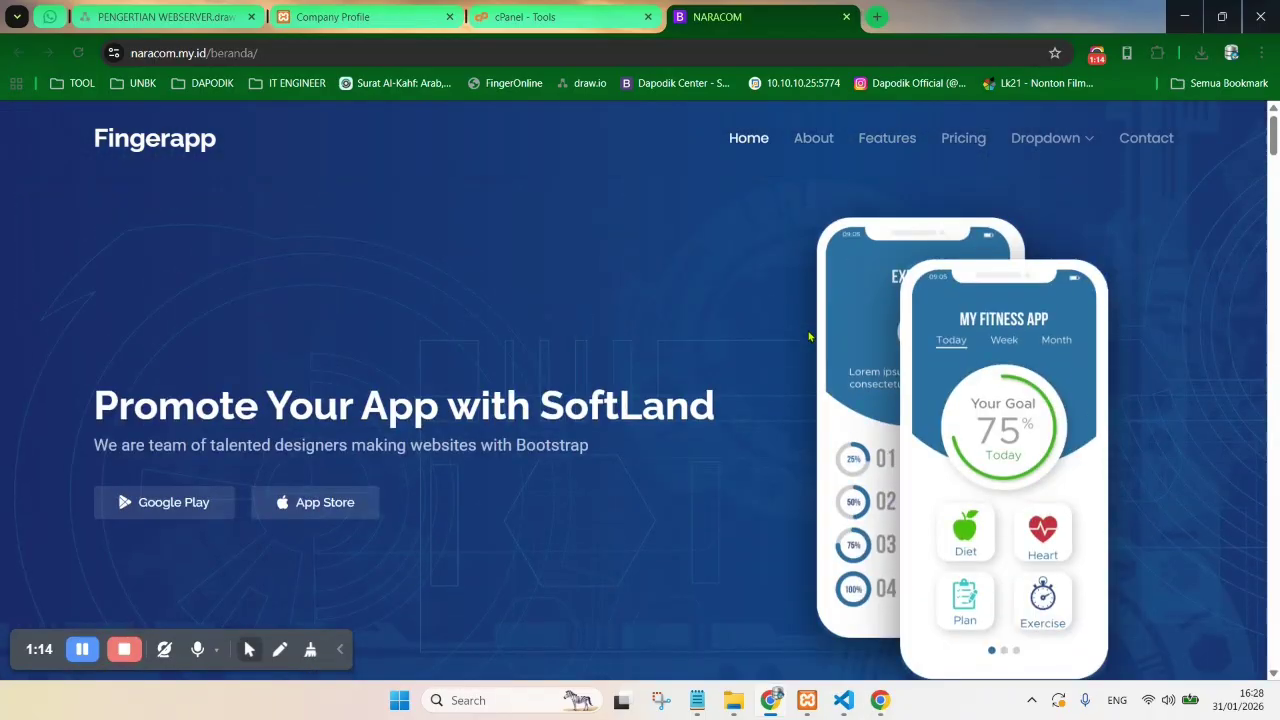
pyautogui.scroll(-2, 812, 337)
pyautogui.scroll(2, 800, 342)
# - Back on cPanel Tools, scroll to the Files section and launch File Manager
pyautogui.click(538, 17)
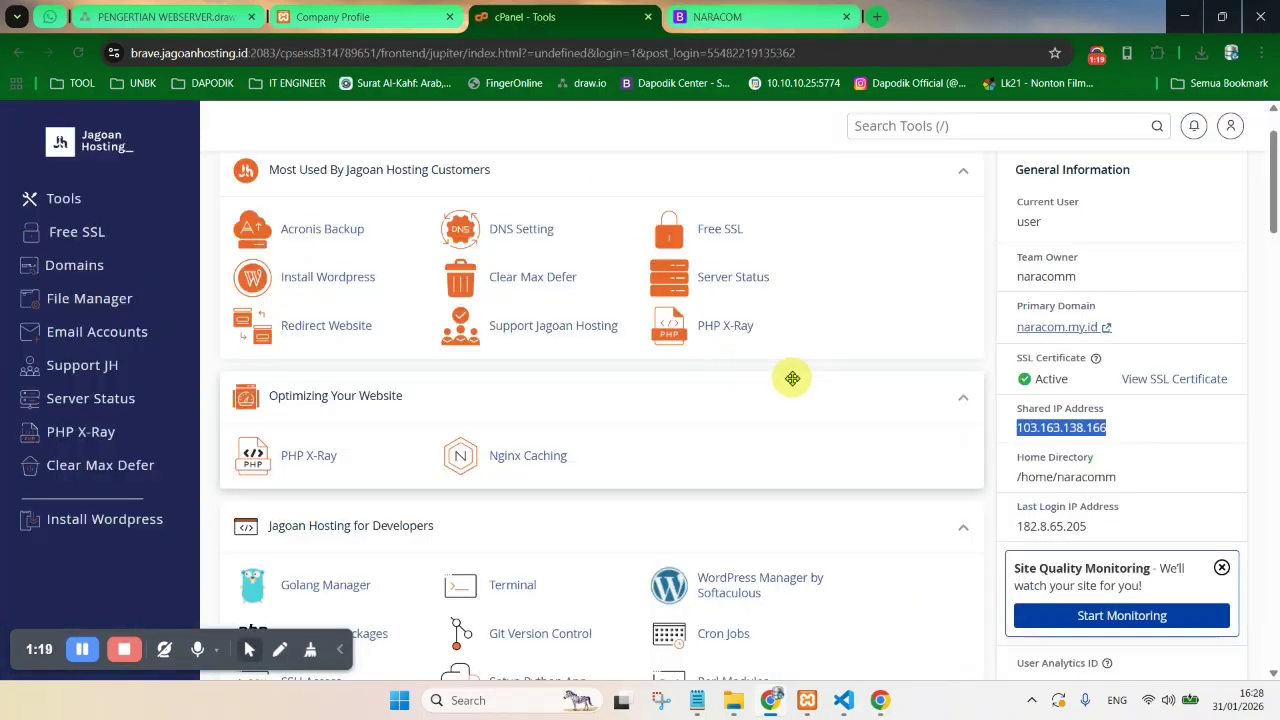
pyautogui.scroll(-3, 790, 378)
pyautogui.scroll(4, 700, 350)
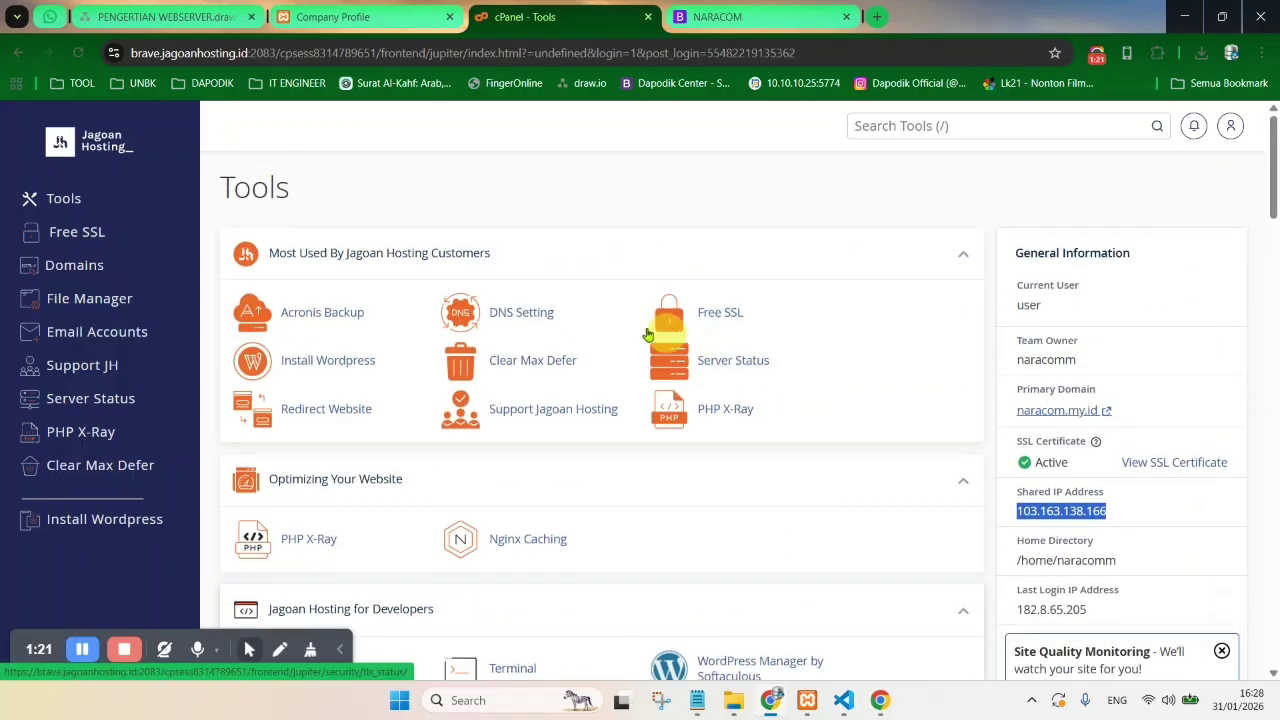
pyautogui.scroll(-3, 590, 399)
pyautogui.scroll(-8, 590, 399)
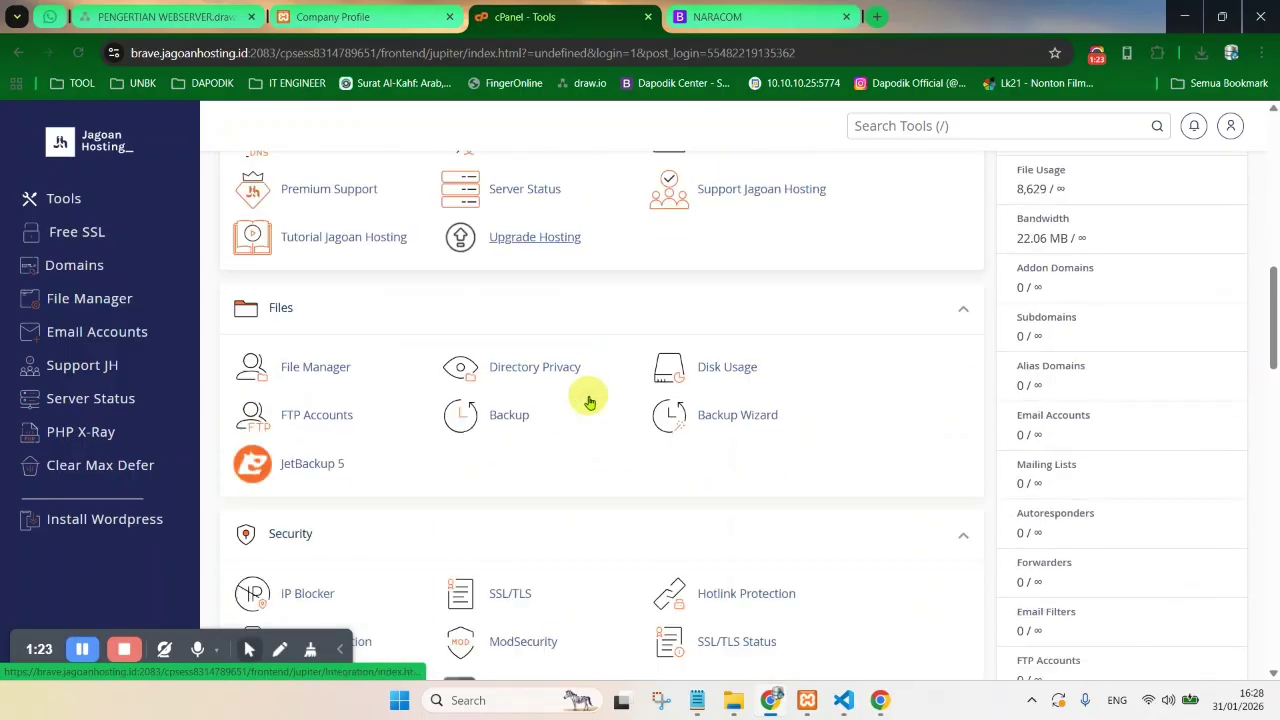
pyautogui.scroll(-2, 590, 401)
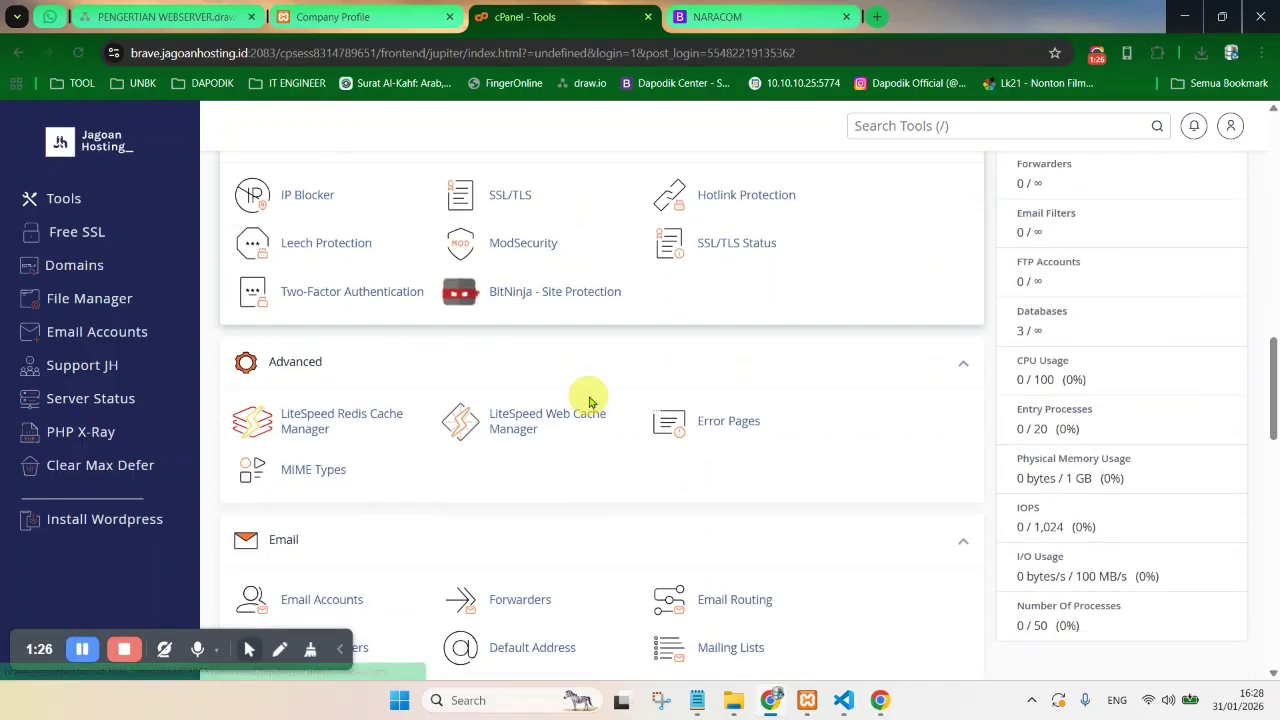
pyautogui.scroll(-3, 592, 401)
pyautogui.scroll(12, 592, 401)
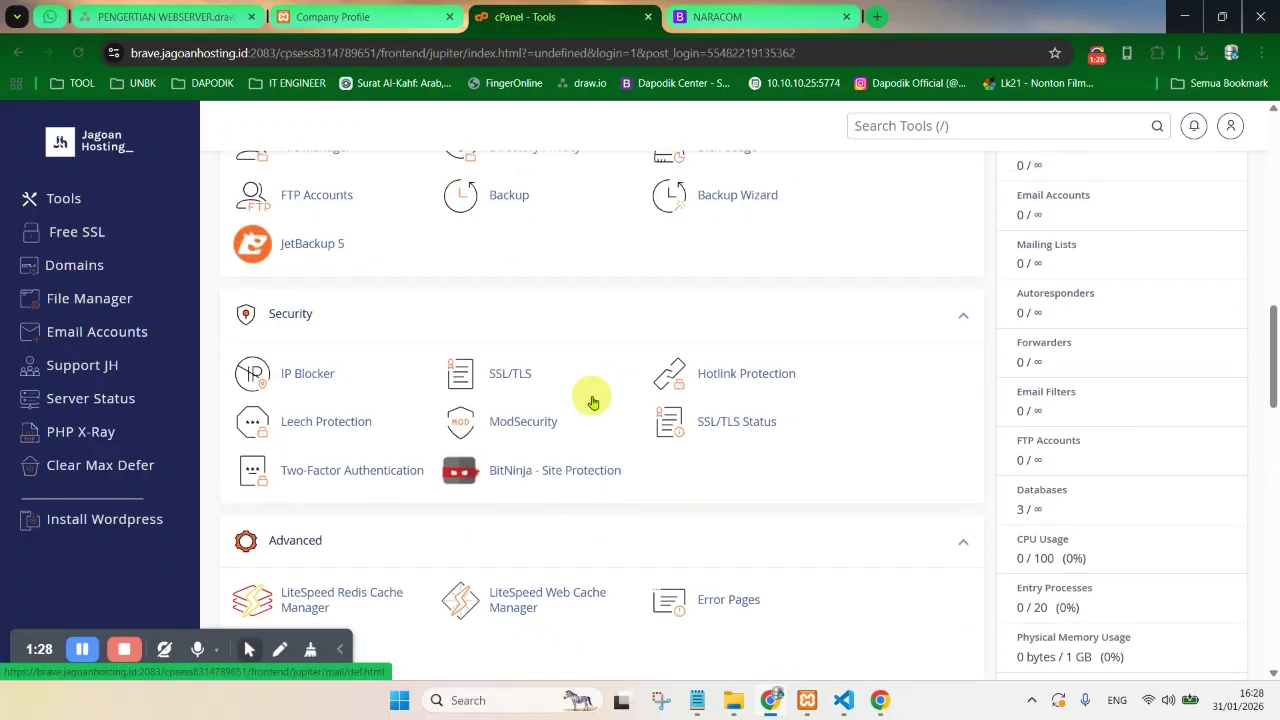
pyautogui.scroll(2, 592, 401)
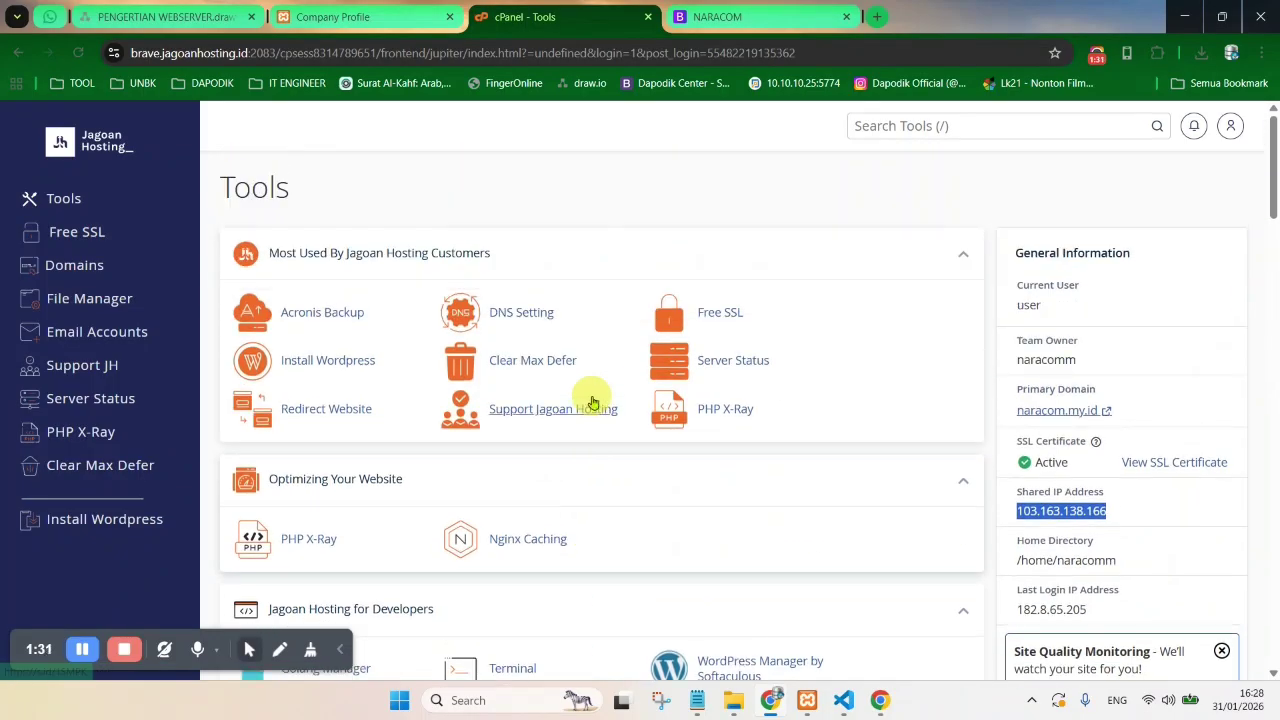
pyautogui.scroll(-6, 592, 401)
pyautogui.scroll(-3, 514, 486)
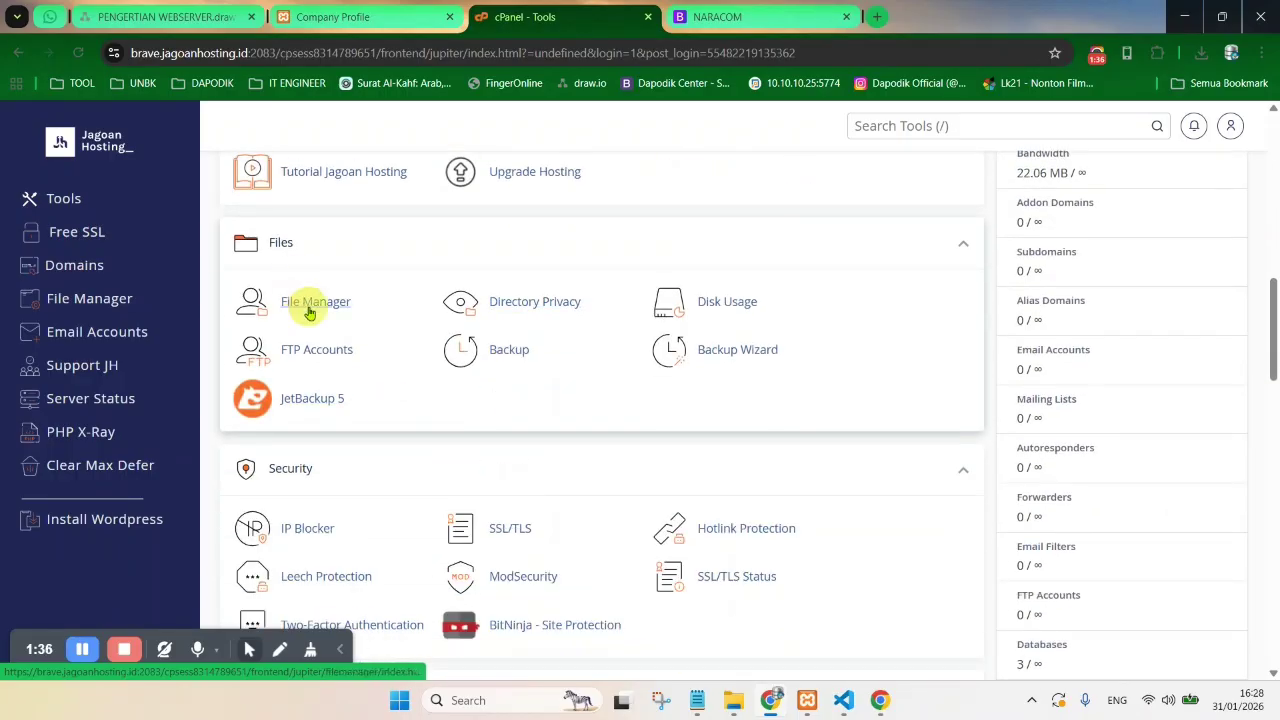
pyautogui.scroll(-8, 529, 374)
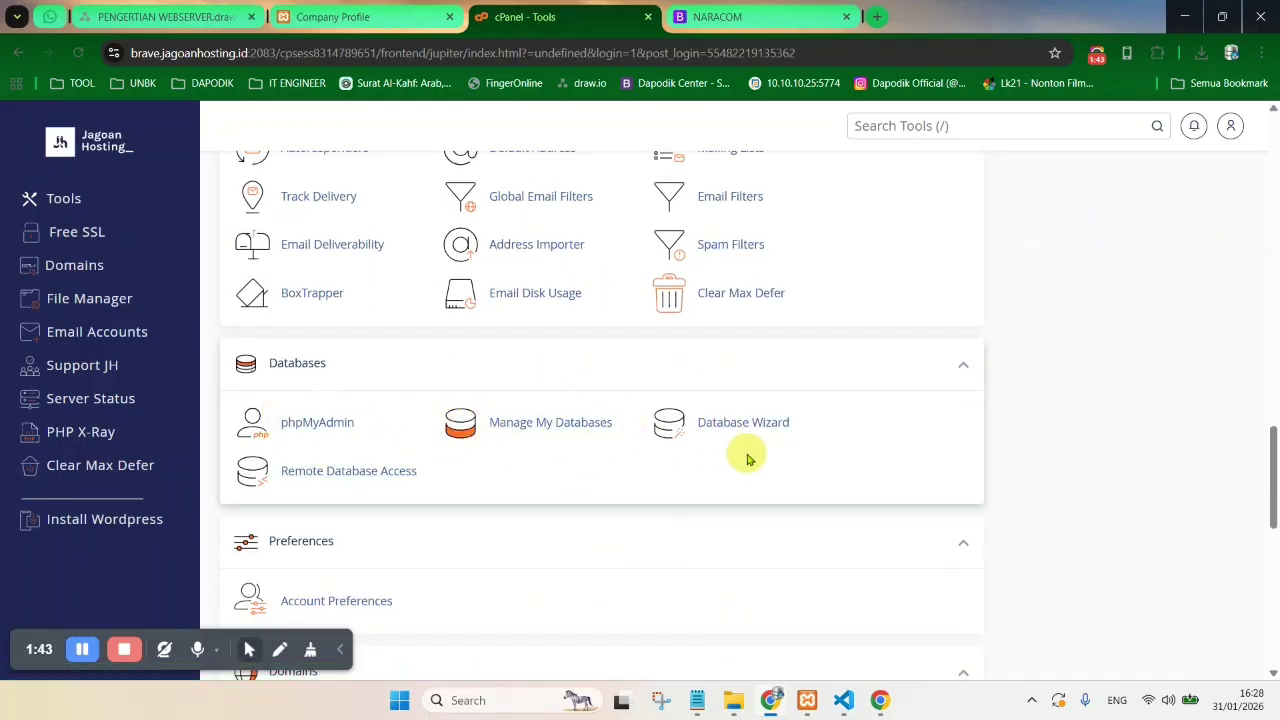
pyautogui.scroll(3, 746, 460)
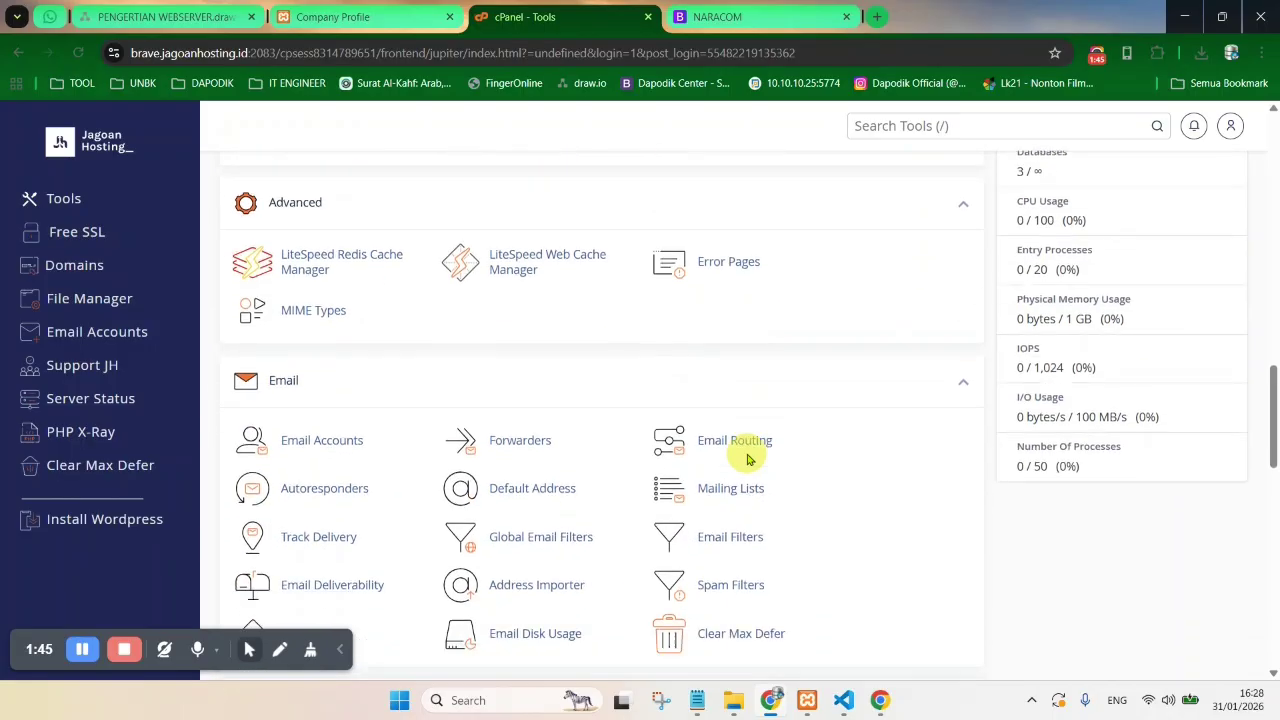
pyautogui.scroll(-2, 743, 586)
pyautogui.scroll(6, 741, 585)
pyautogui.scroll(4, 737, 580)
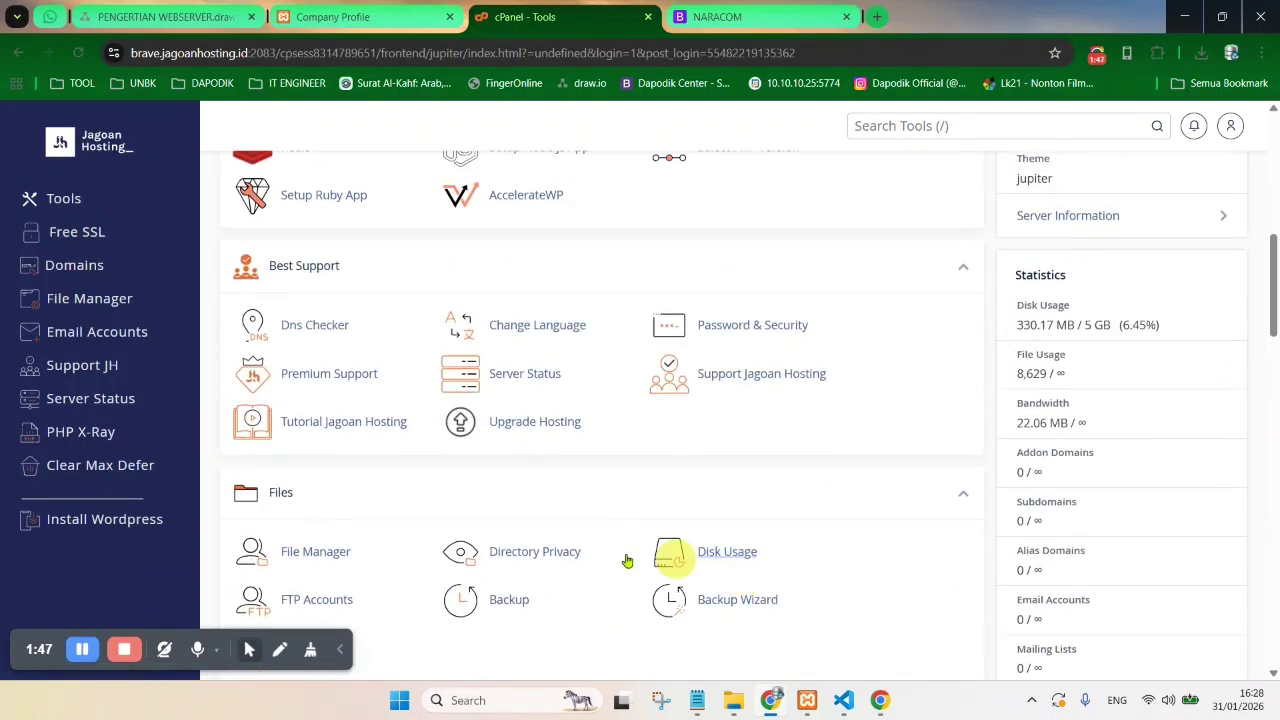
pyautogui.scroll(-2, 300, 465)
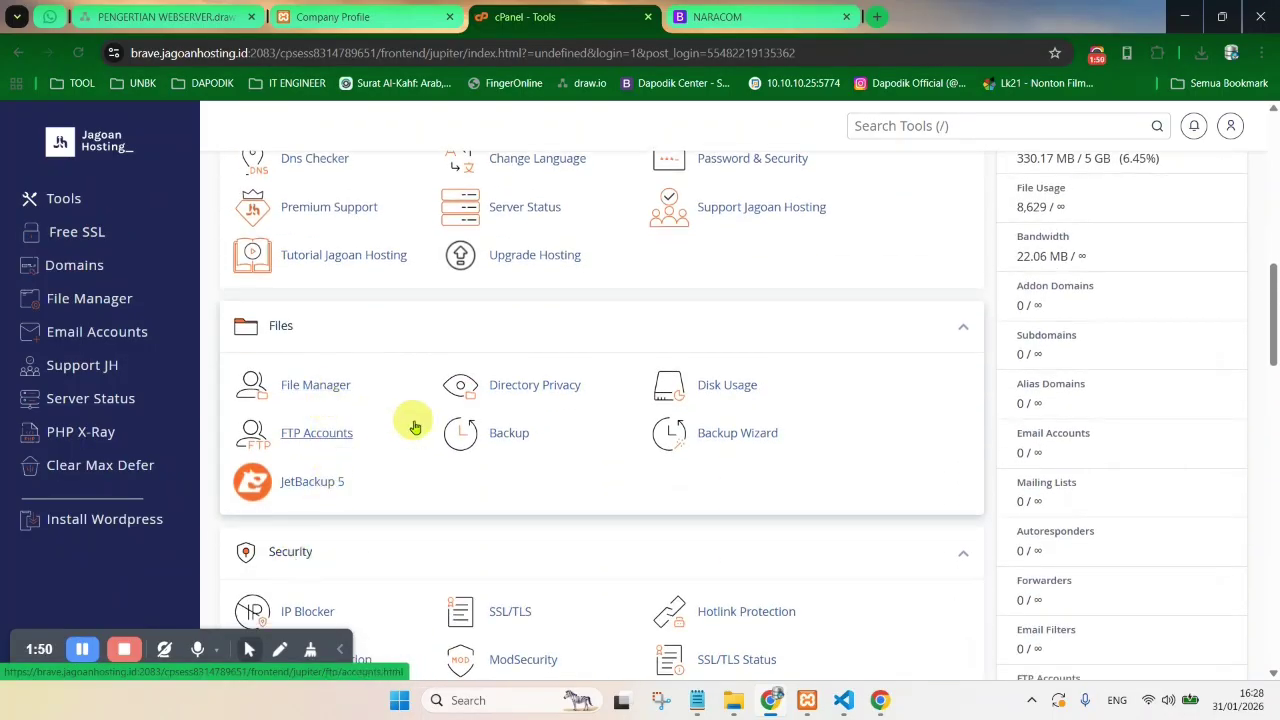
pyautogui.click(315, 385)
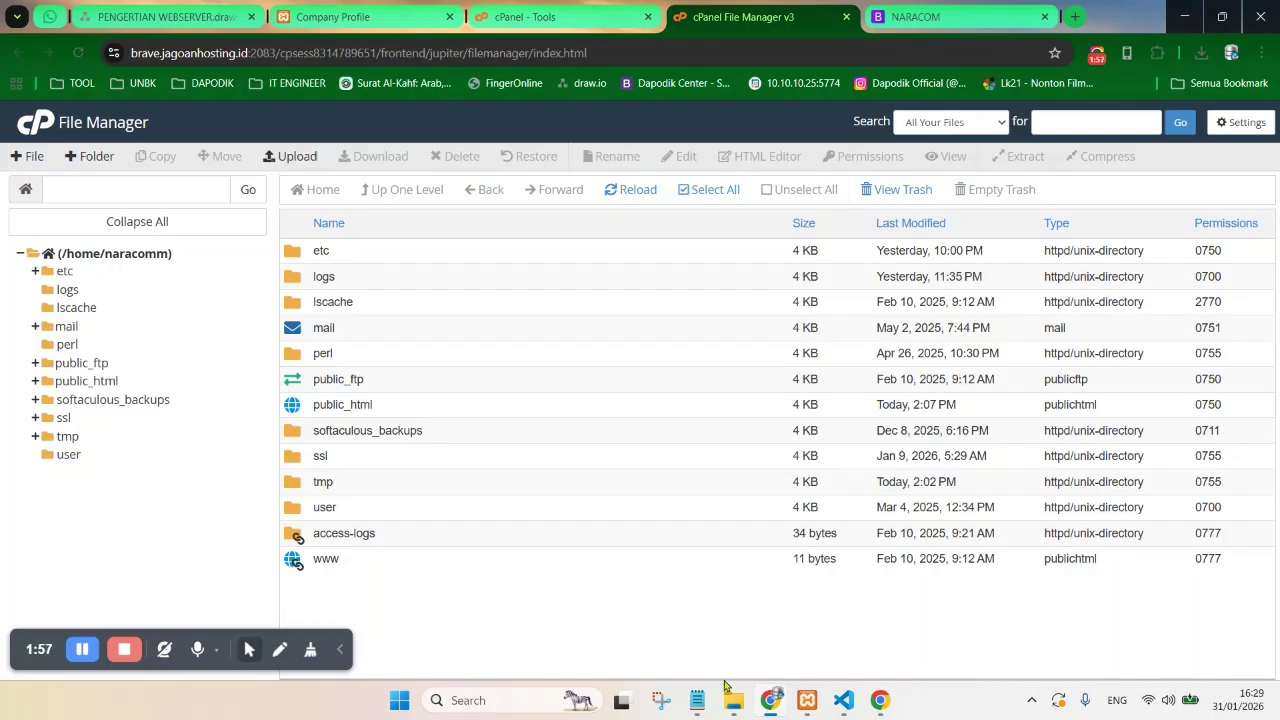
# - Browse the local folders up to xampp\htdocs, then show public_html's beranda, index.php and phpinfo.php
pyautogui.moveTo(738, 703)
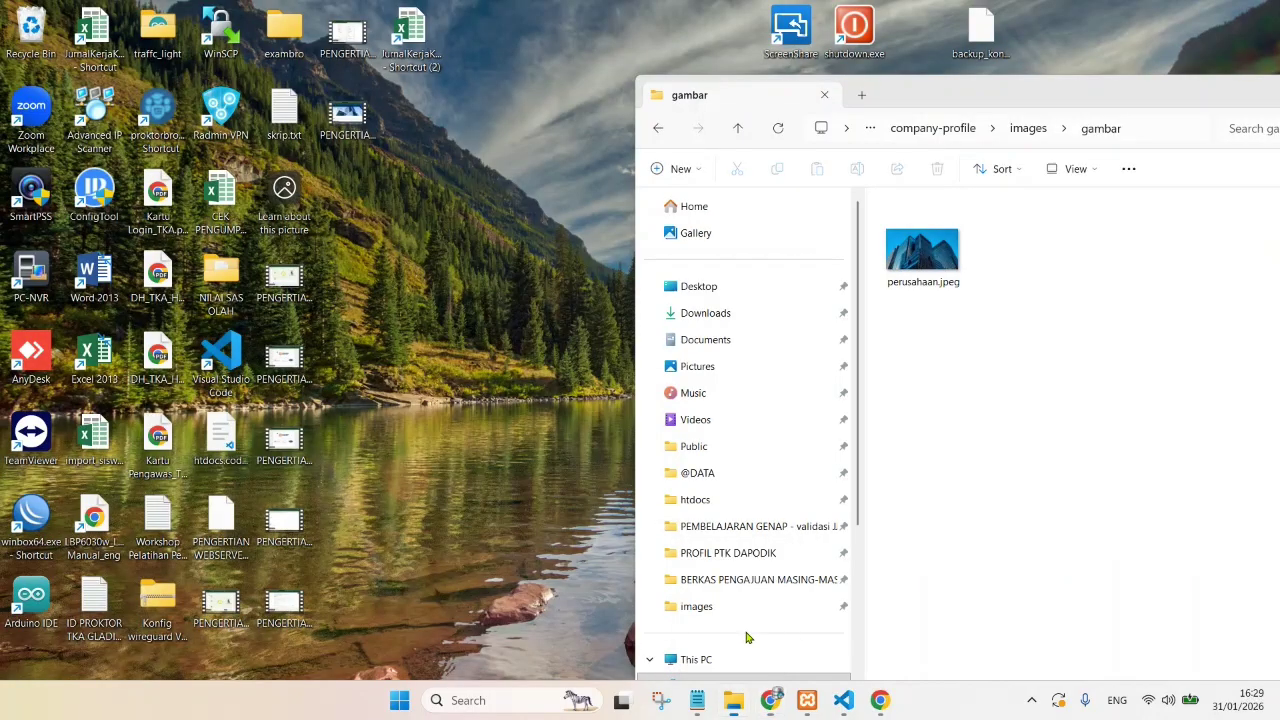
pyautogui.click(746, 634)
pyautogui.click(954, 136)
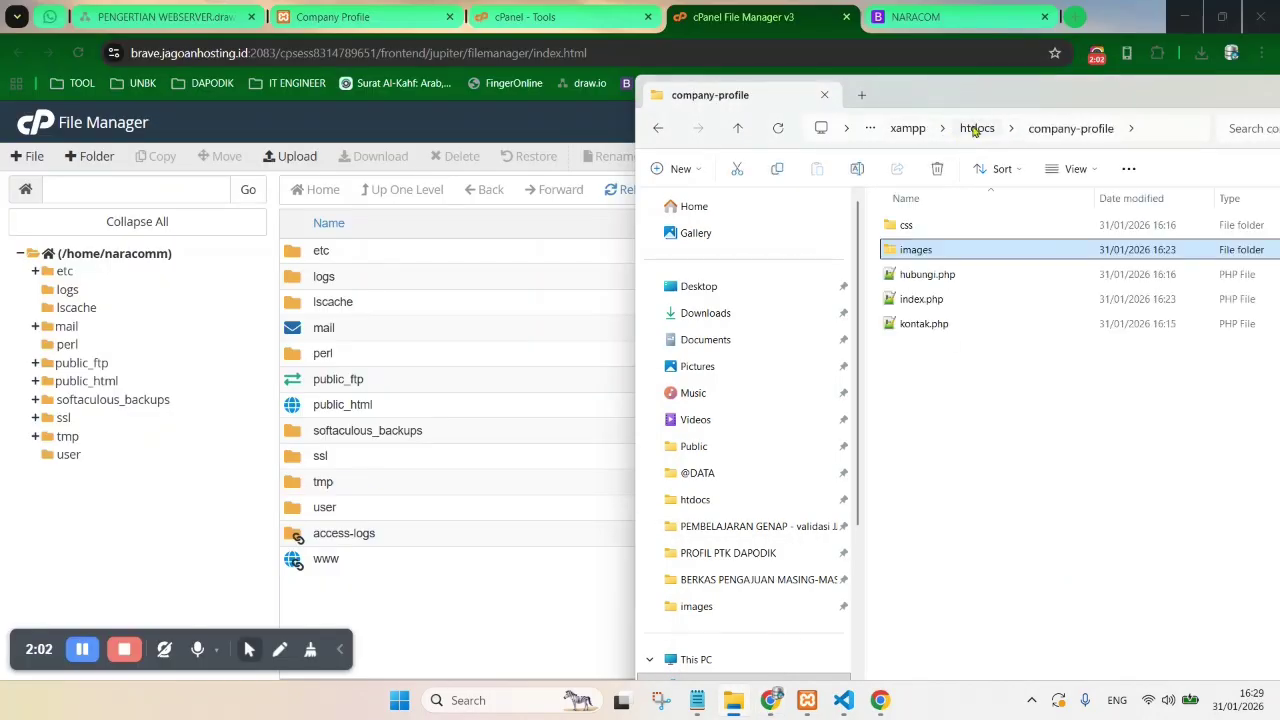
pyautogui.click(975, 130)
pyautogui.click(1055, 129)
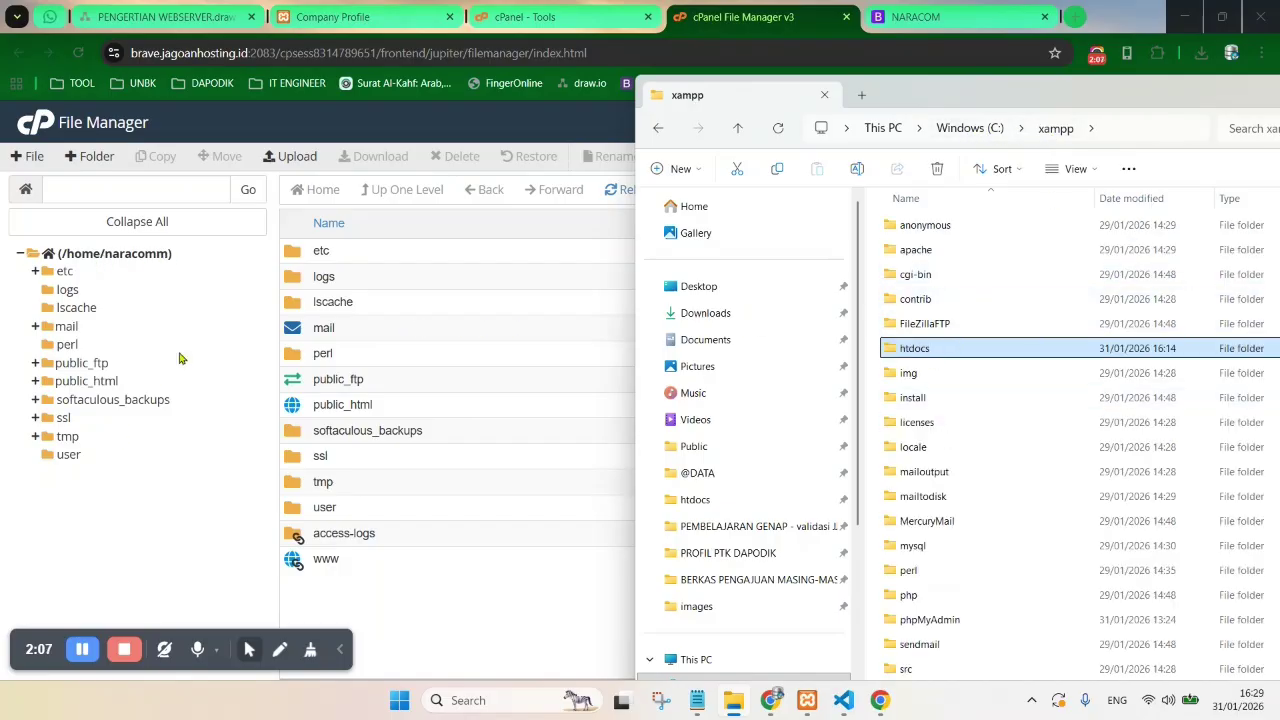
pyautogui.doubleClick(924, 352)
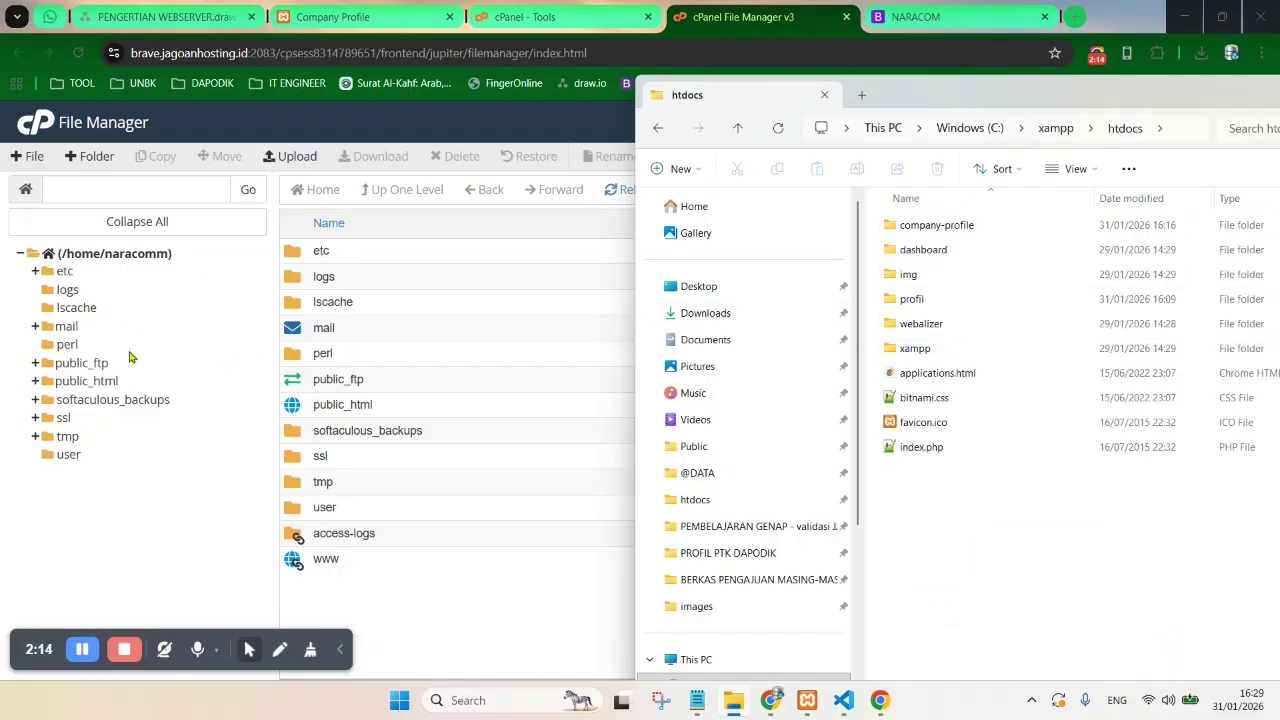
pyautogui.click(72, 388)
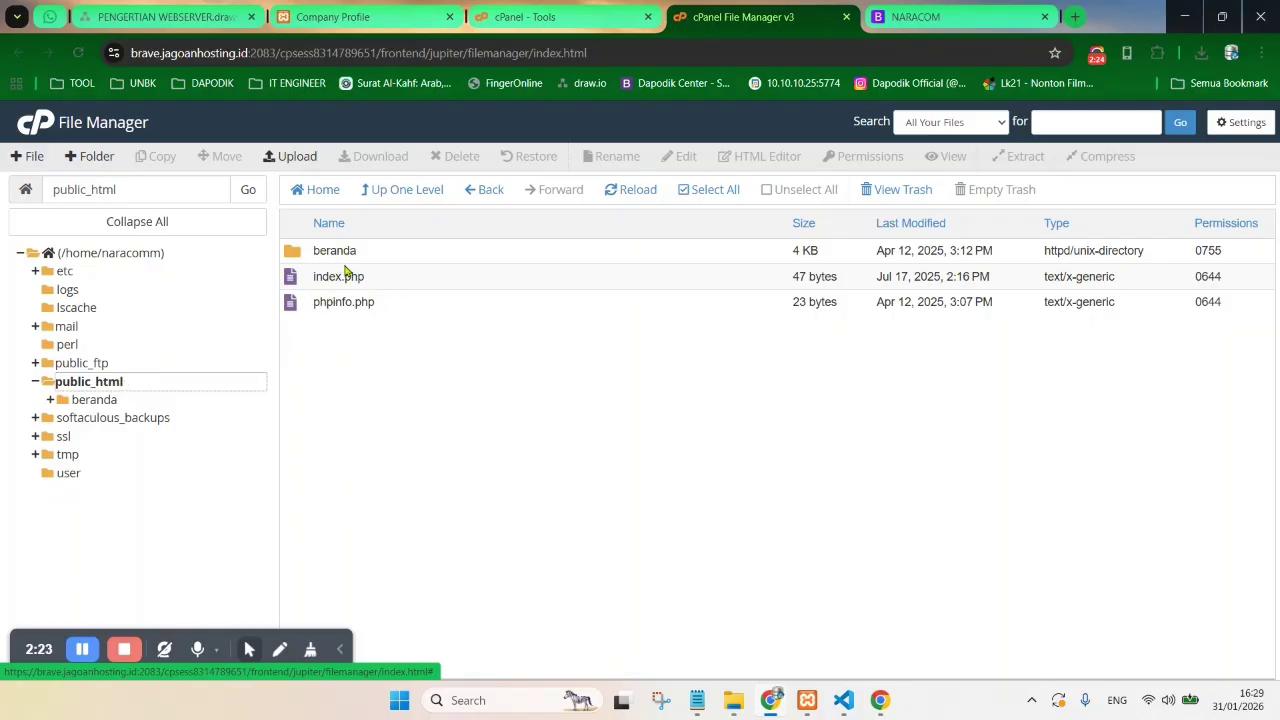
pyautogui.click(337, 251)
pyautogui.click(985, 16)
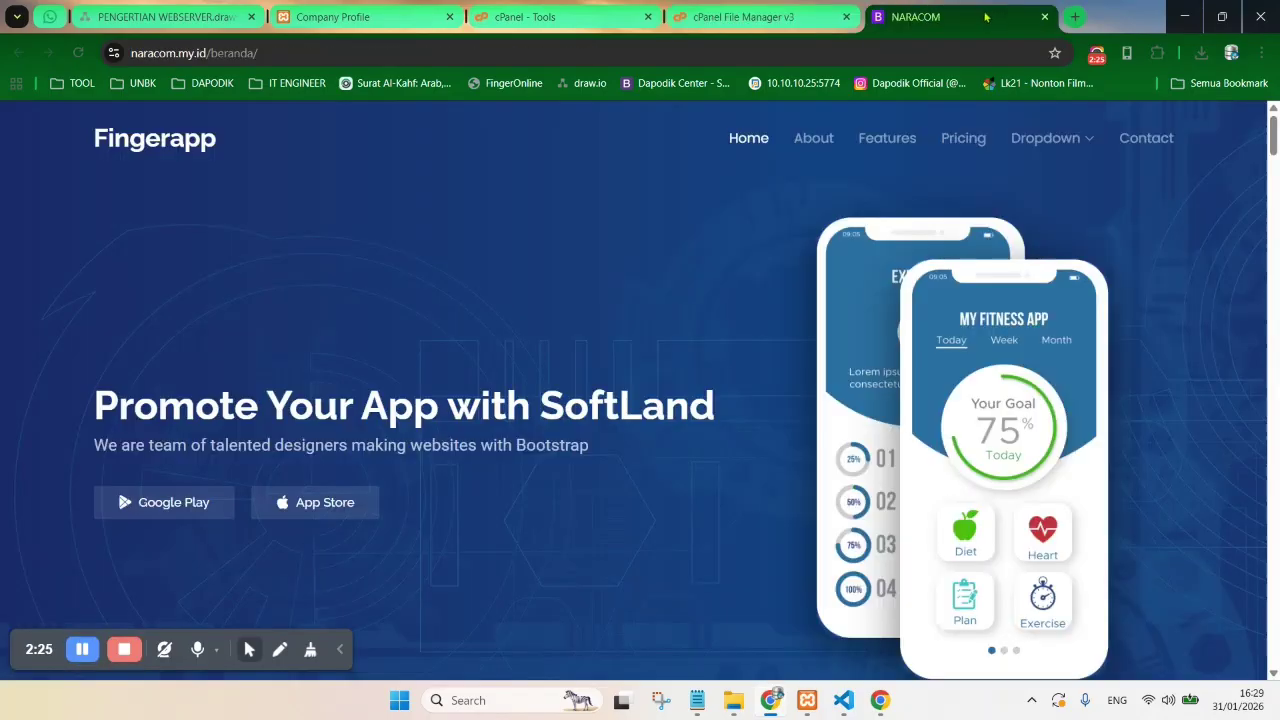
pyautogui.click(258, 56)
pyautogui.click(257, 64)
pyautogui.click(690, 22)
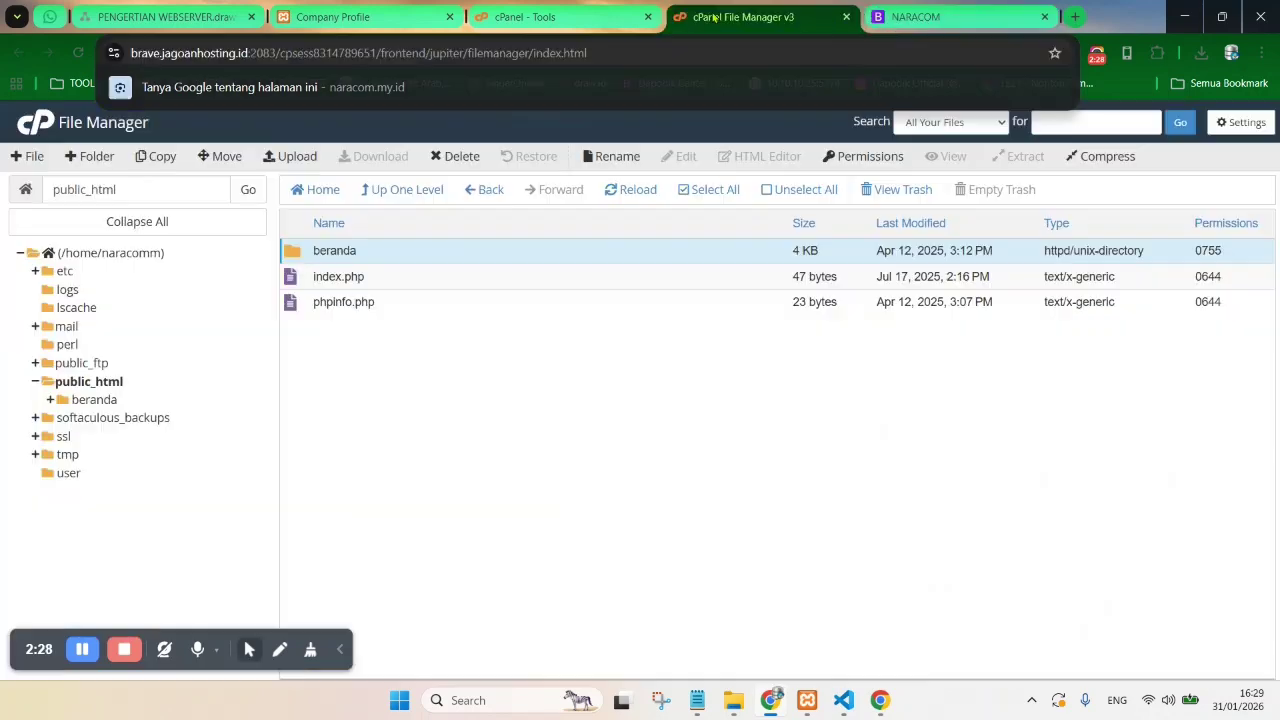
pyautogui.click(877, 22)
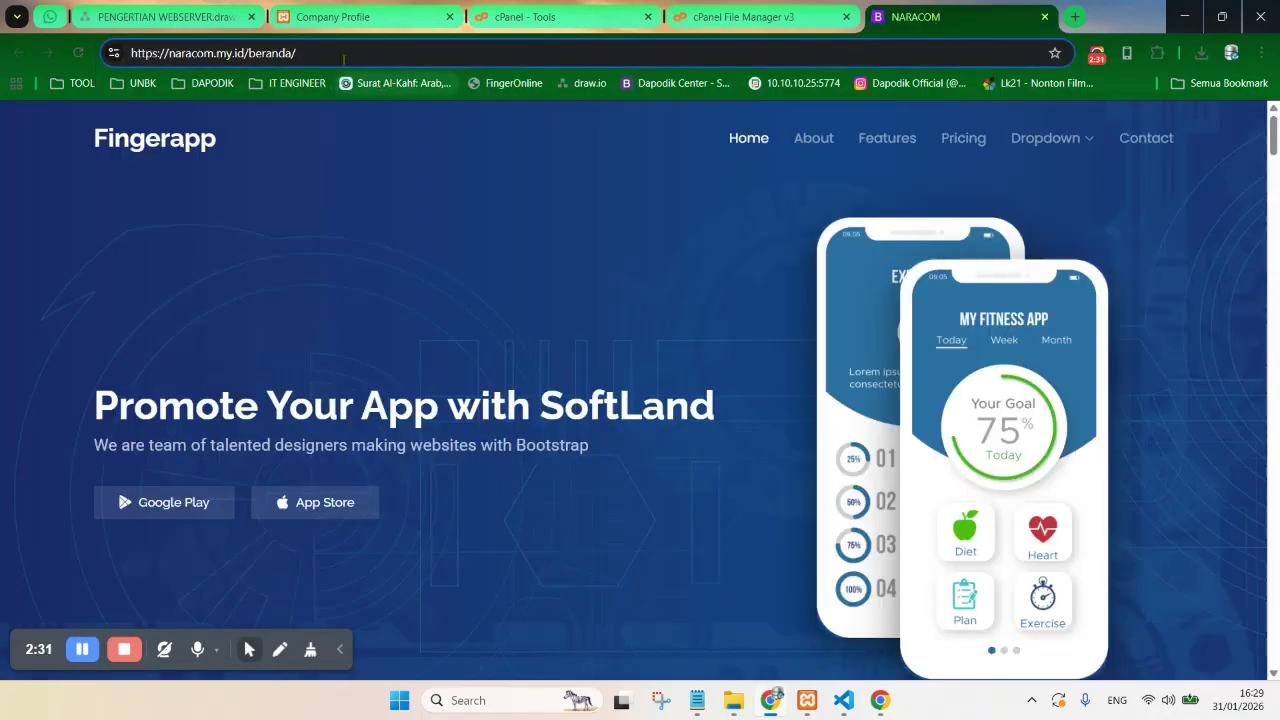
pyautogui.doubleClick(278, 53)
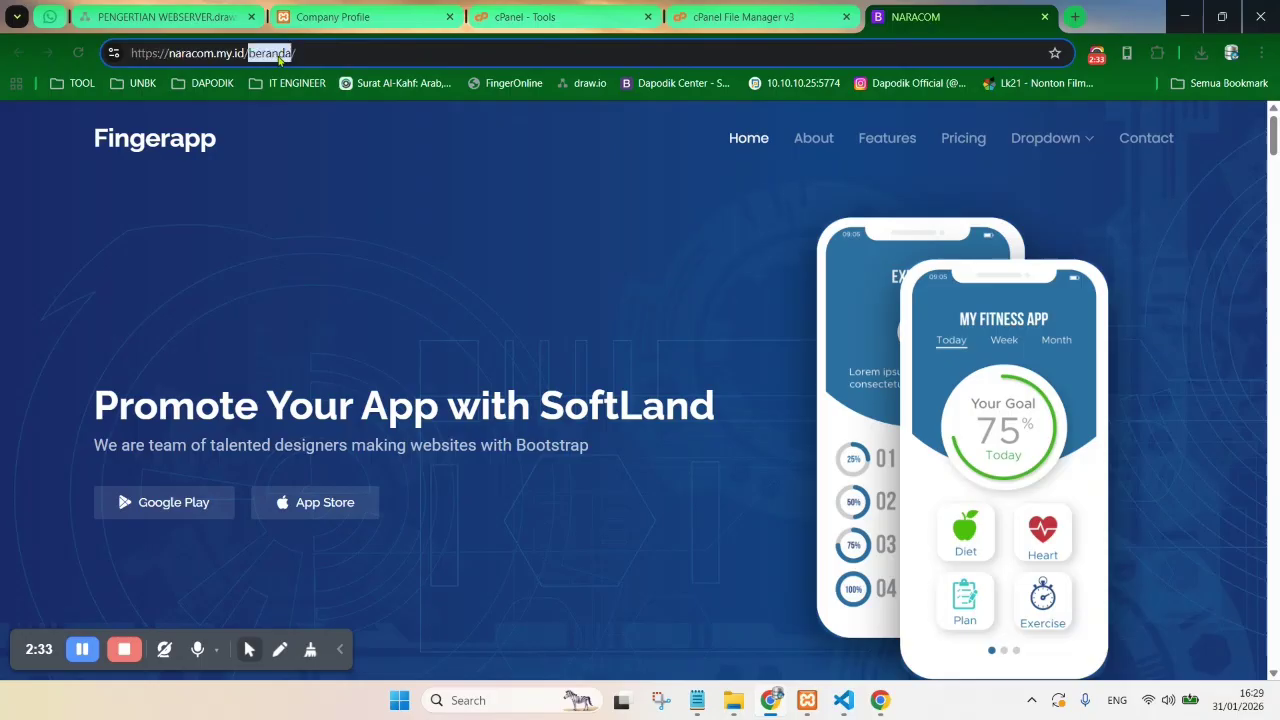
pyautogui.click(747, 19)
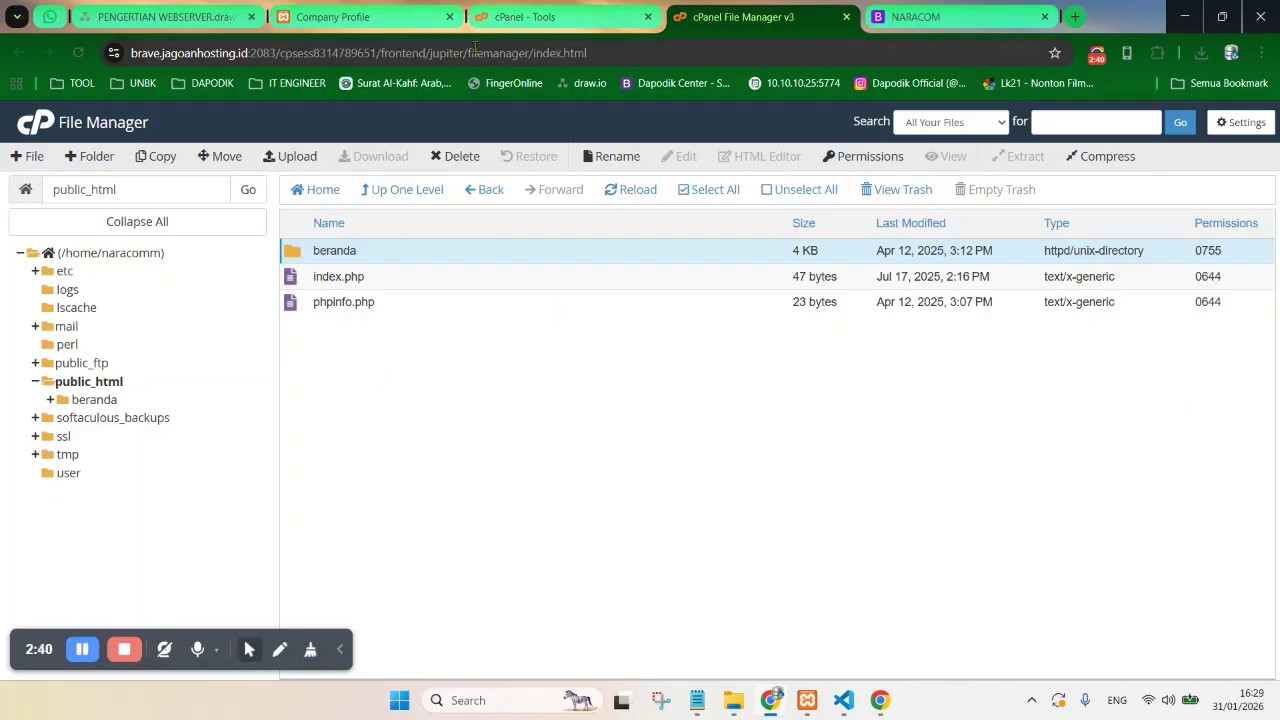
pyautogui.click(733, 700)
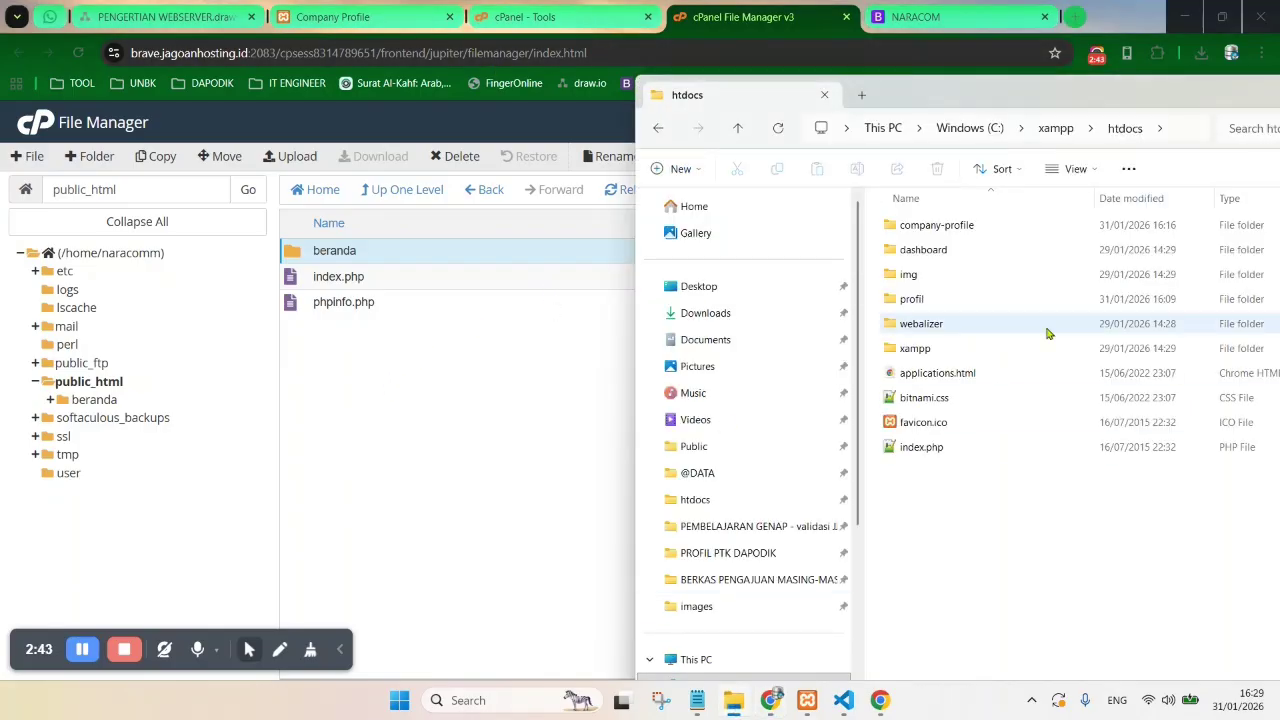
pyautogui.click(930, 299)
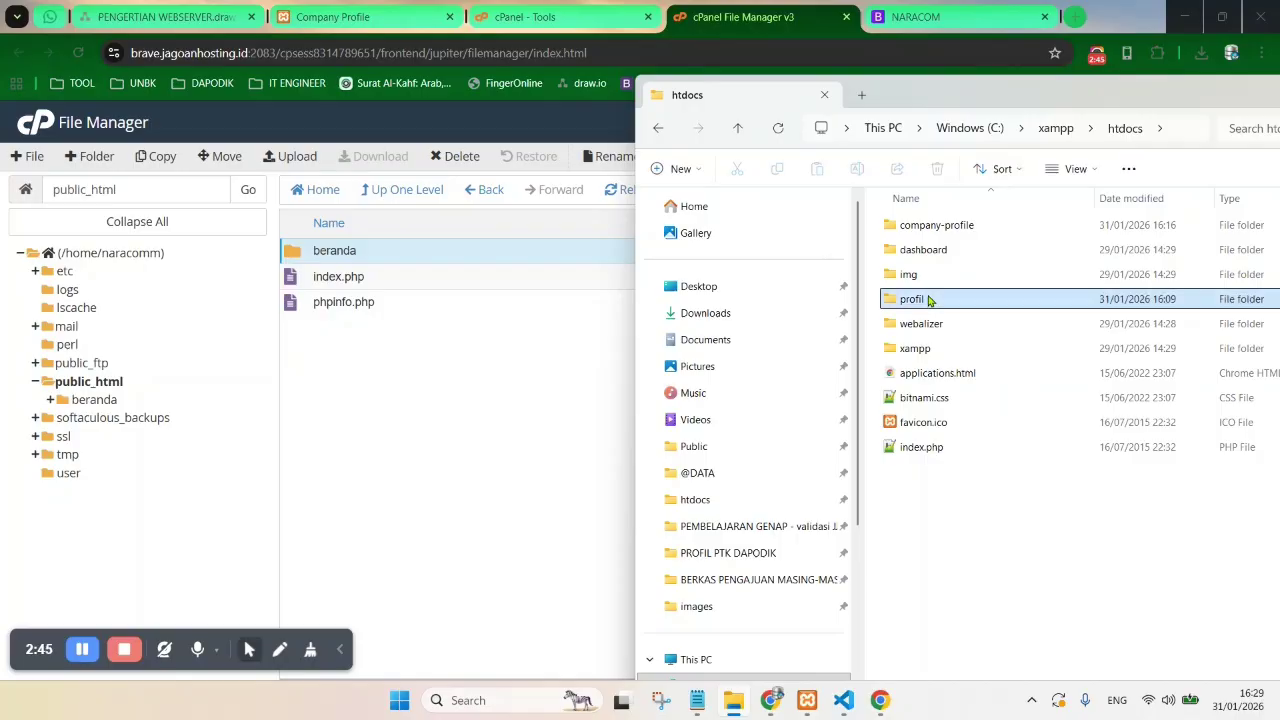
pyautogui.click(932, 229)
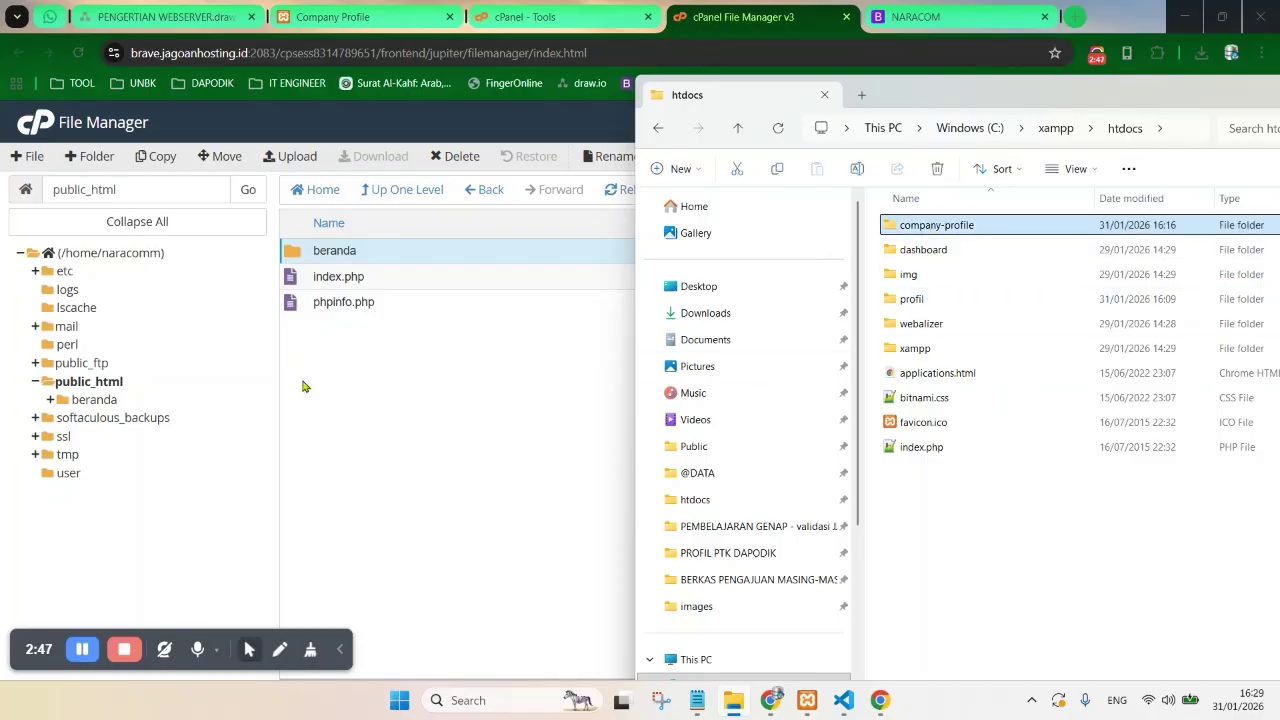
pyautogui.click(388, 390)
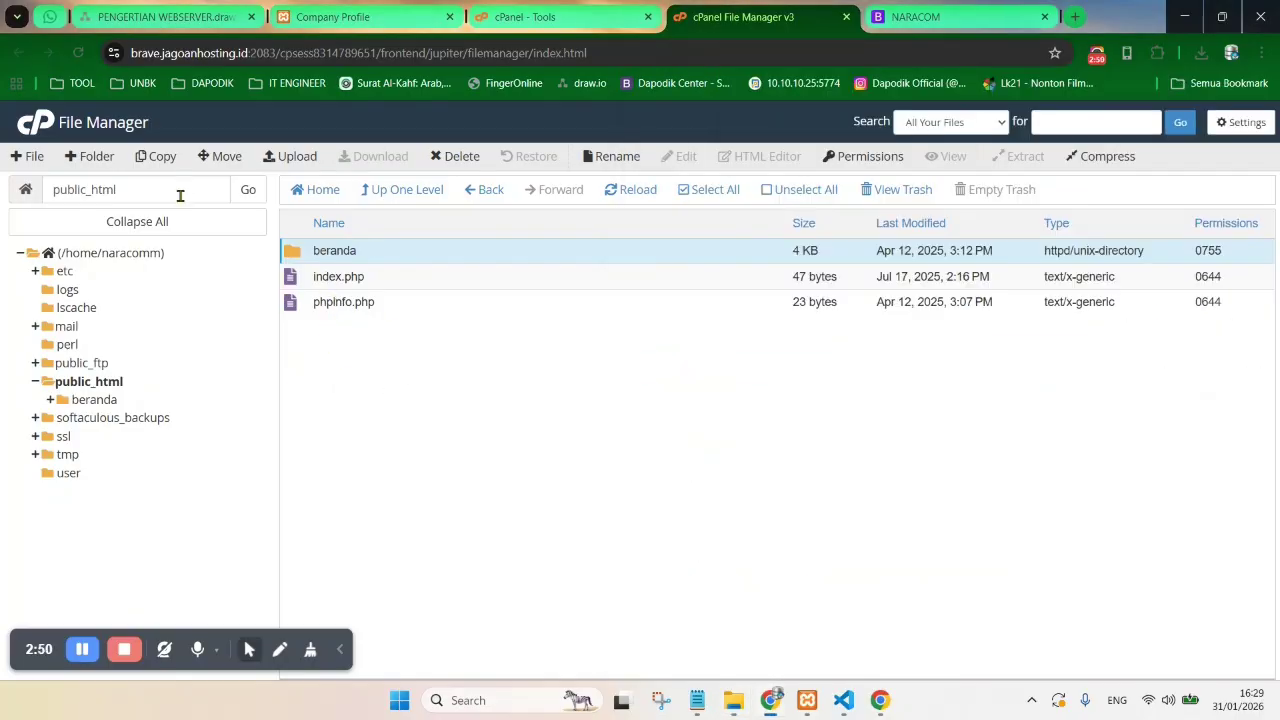
# - Create a new folder named fauzi inside public_html
pyautogui.click(92, 156)
pyautogui.click(468, 367)
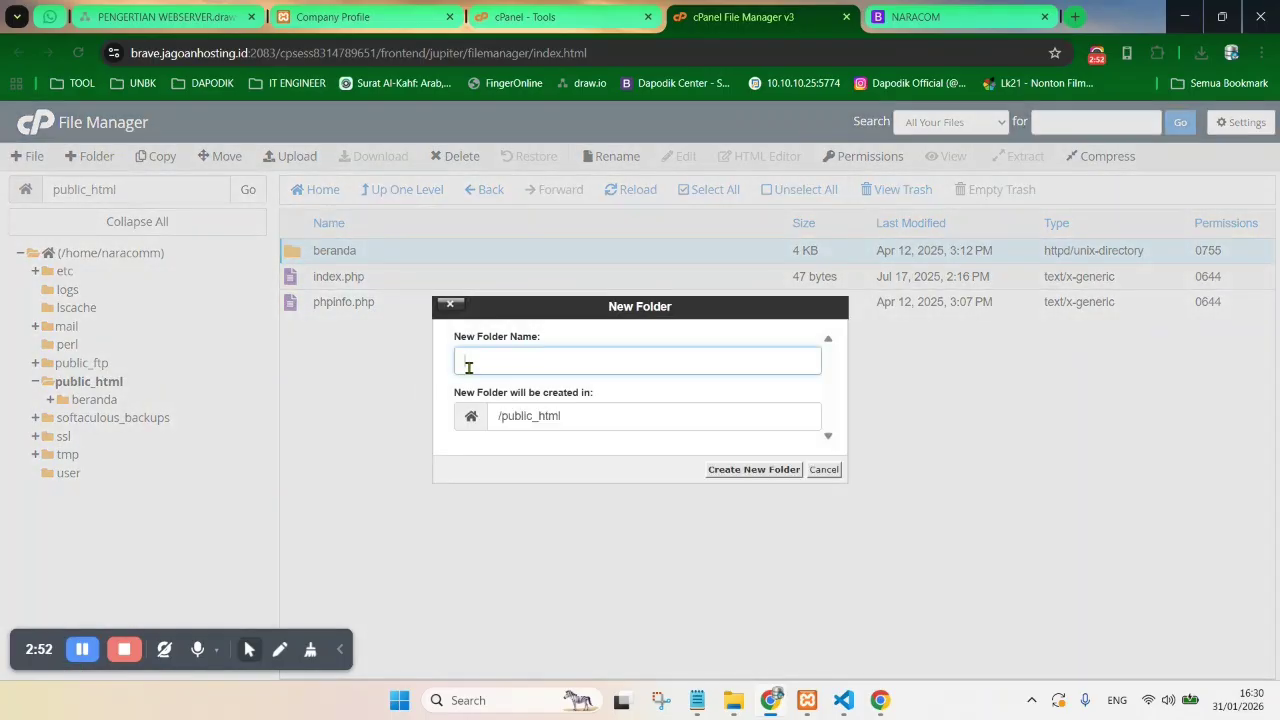
pyautogui.write('fauzi')
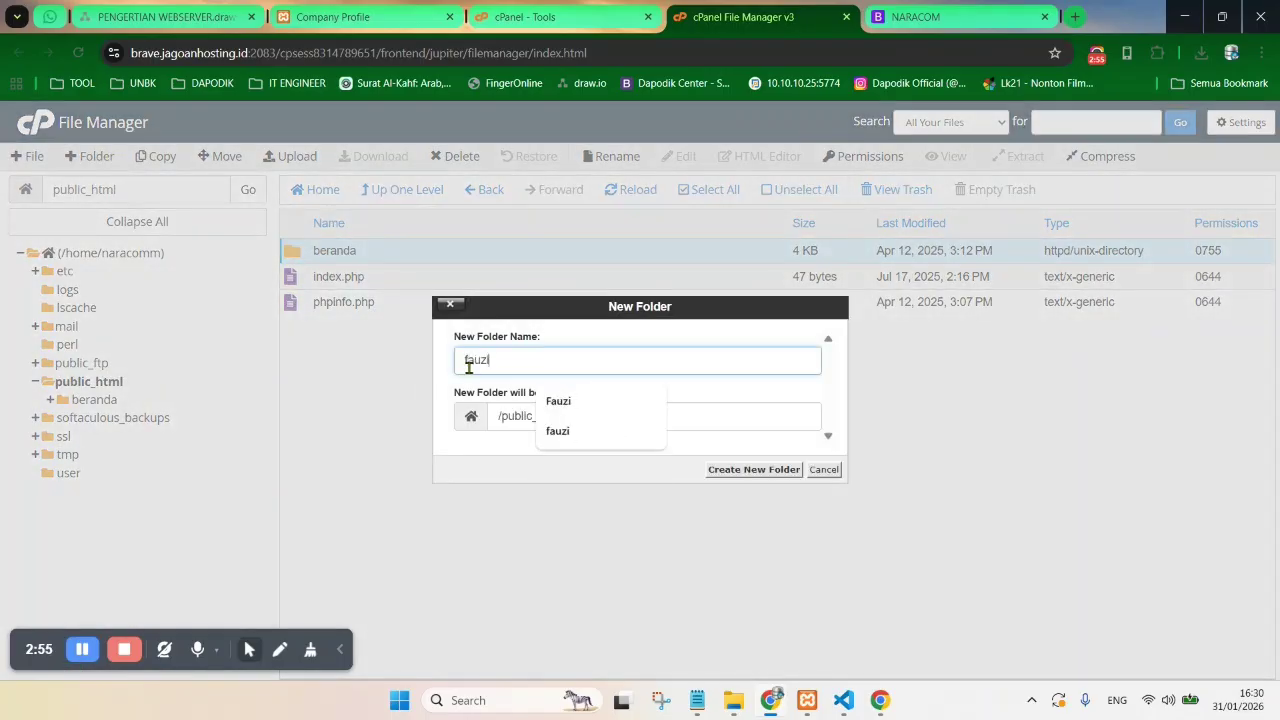
pyautogui.press('Return')
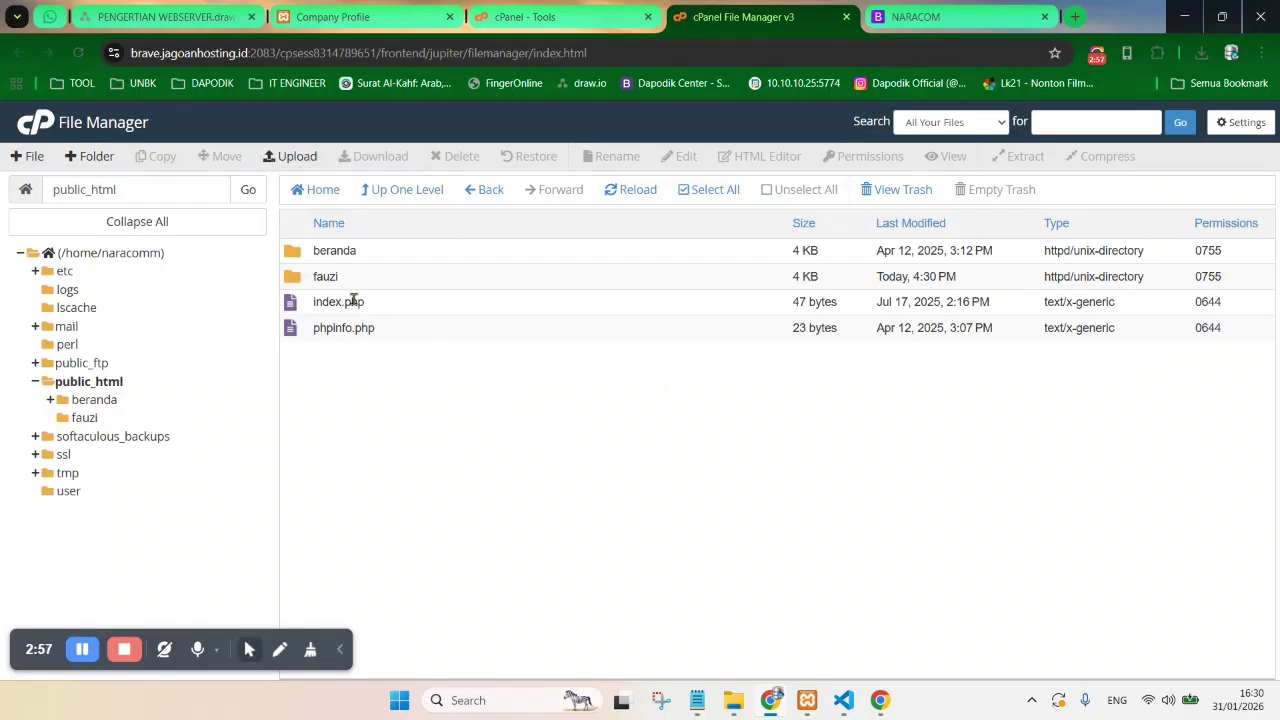
pyautogui.click(323, 280)
# - Locate the local profil folder in the htdocs window, then return to File Manager
pyautogui.click(734, 700)
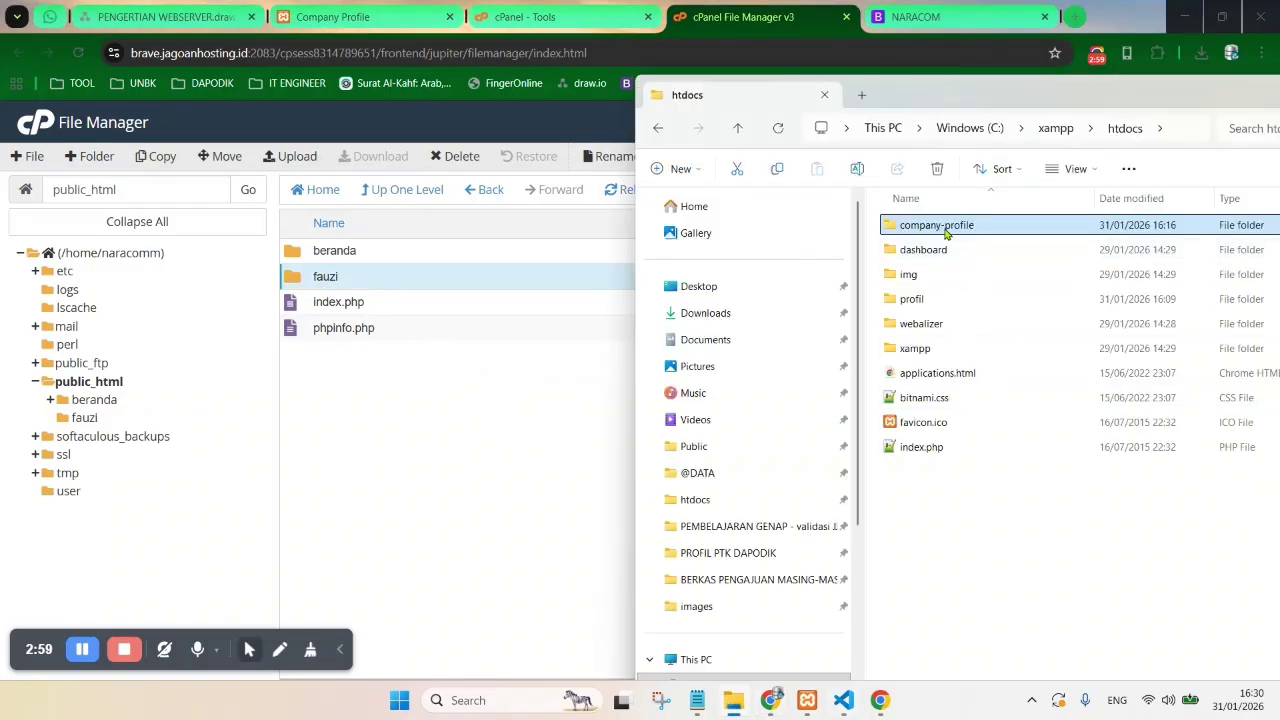
pyautogui.click(927, 305)
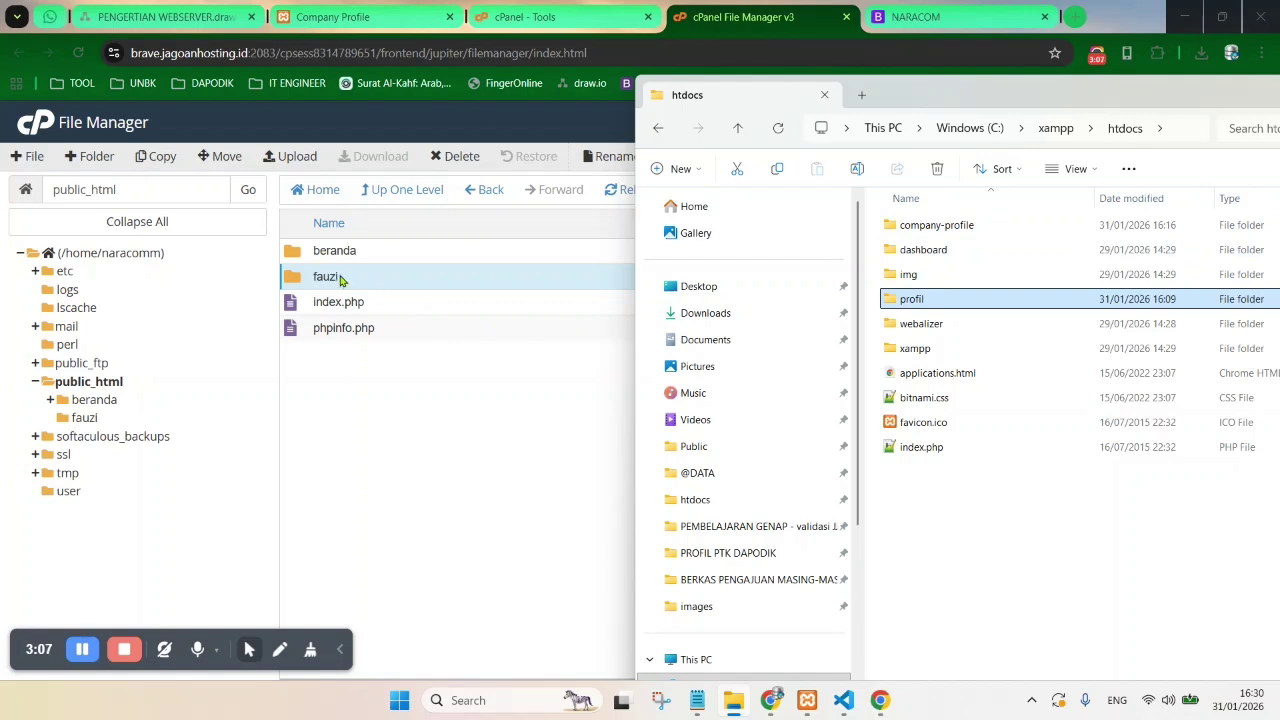
pyautogui.click(380, 382)
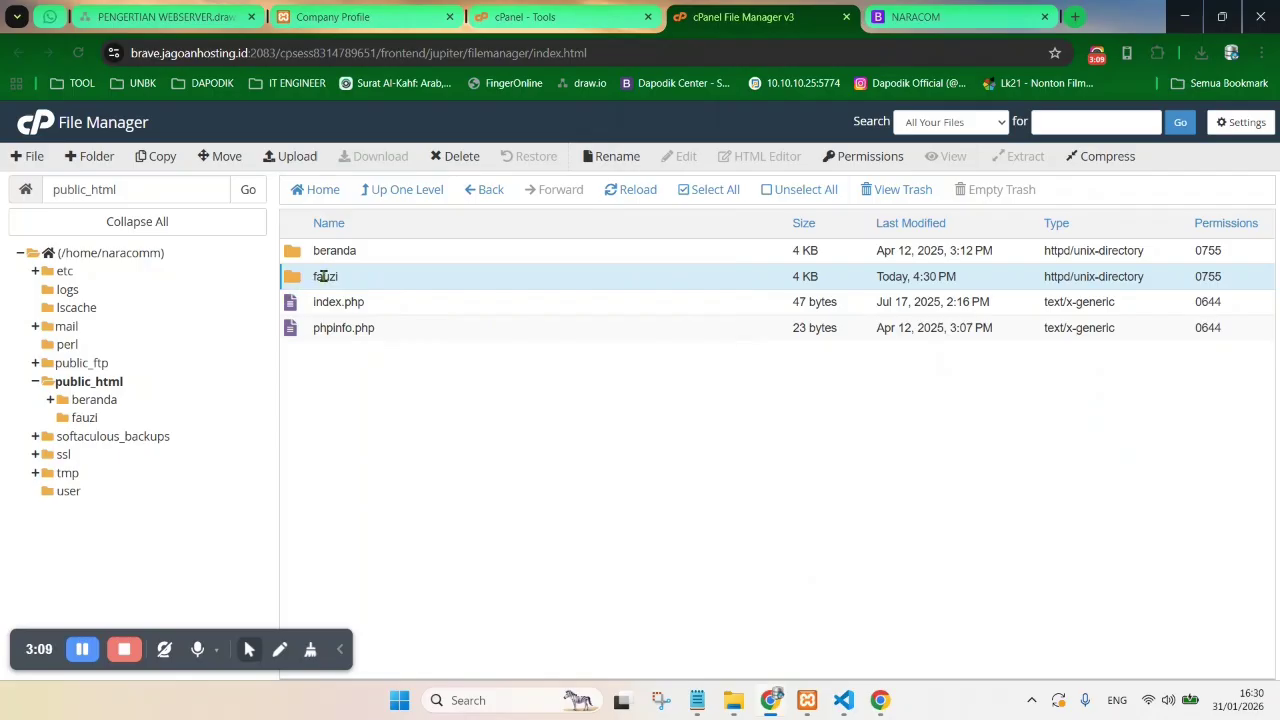
# - Open the empty fauzi folder and its upload page
pyautogui.doubleClick(306, 281)
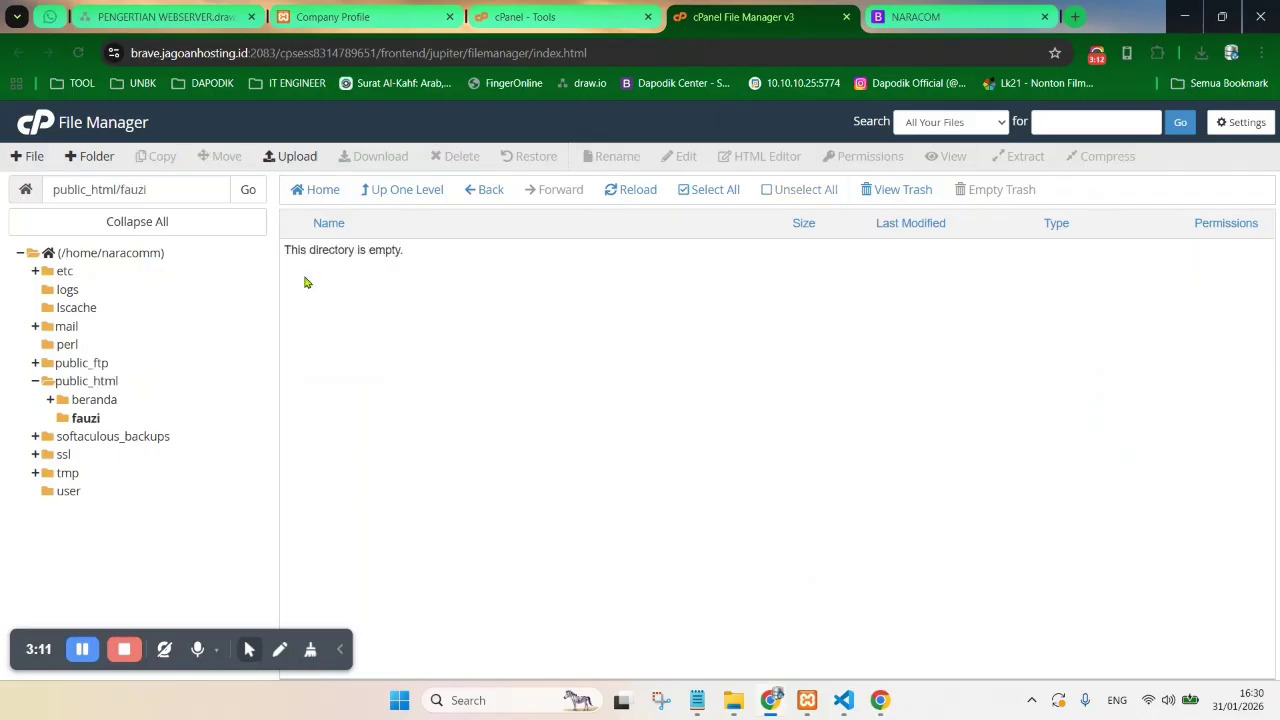
pyautogui.click(296, 156)
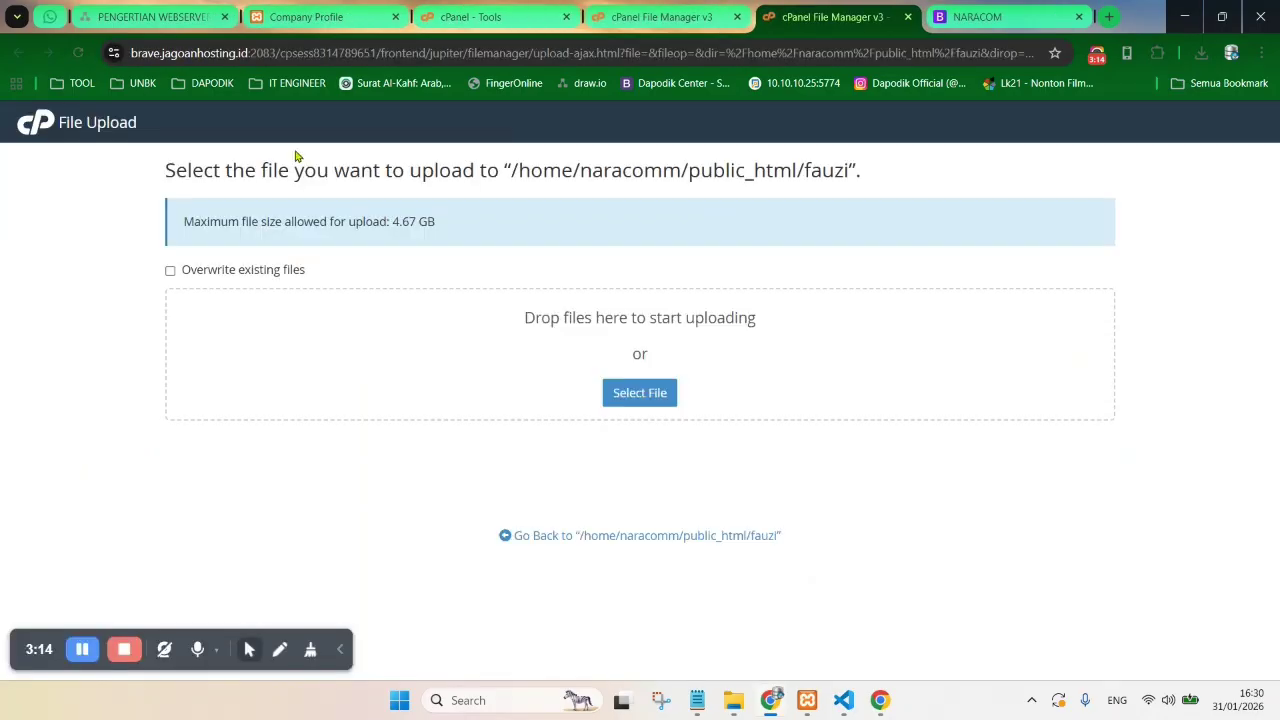
pyautogui.click(652, 397)
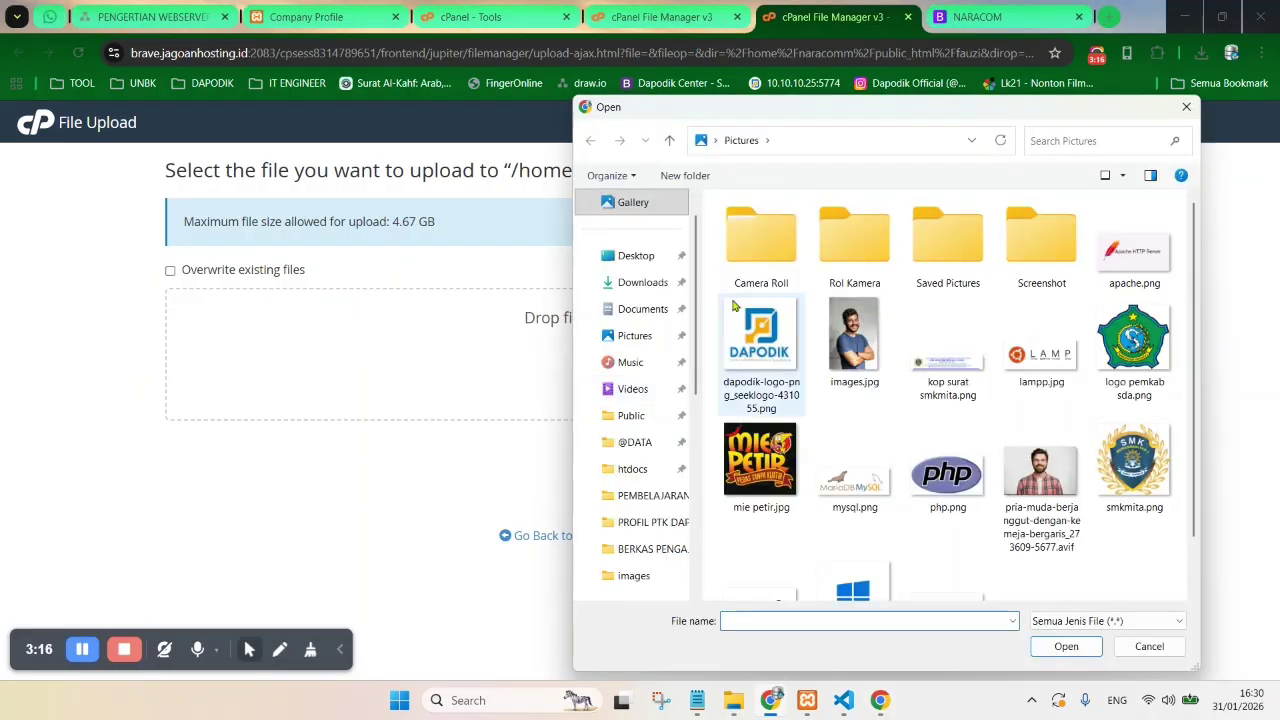
pyautogui.scroll(-5, 636, 424)
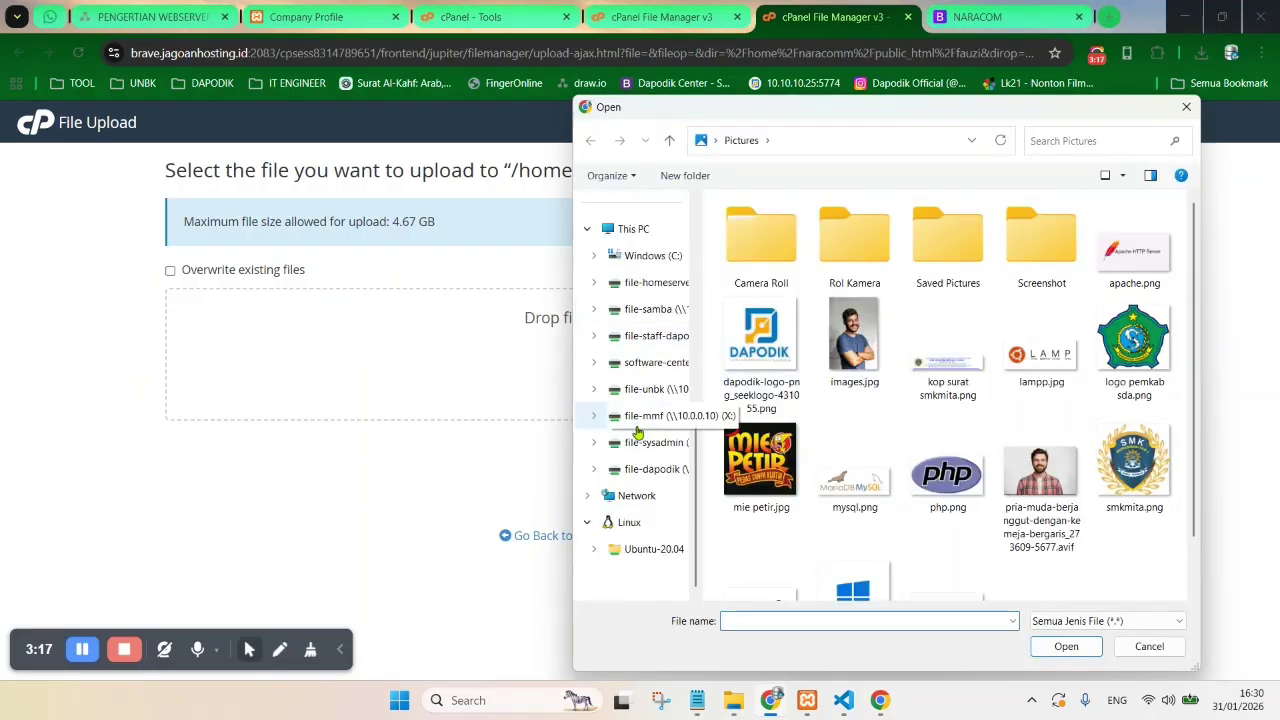
pyautogui.click(1149, 646)
# - Drag index.html and foto.jpg from the local profil folder onto the upload drop zone
pyautogui.click(733, 700)
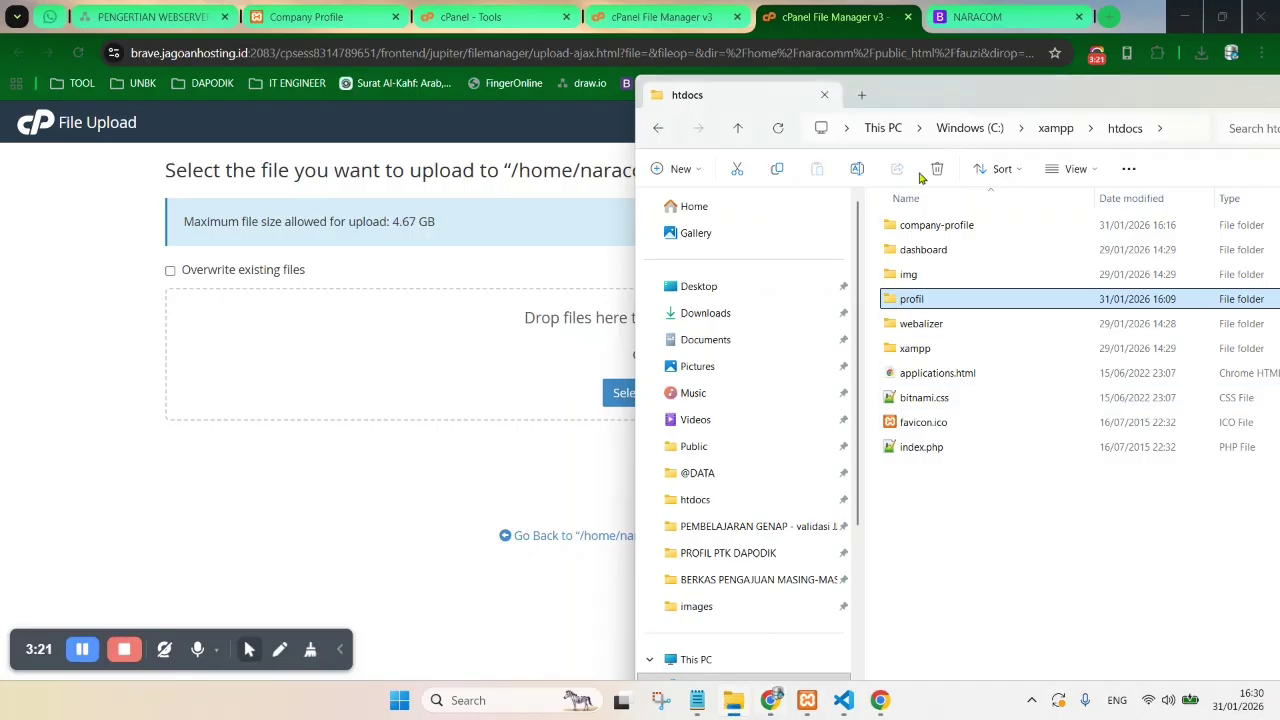
pyautogui.moveTo(893, 97); pyautogui.dragTo(1032, 122)
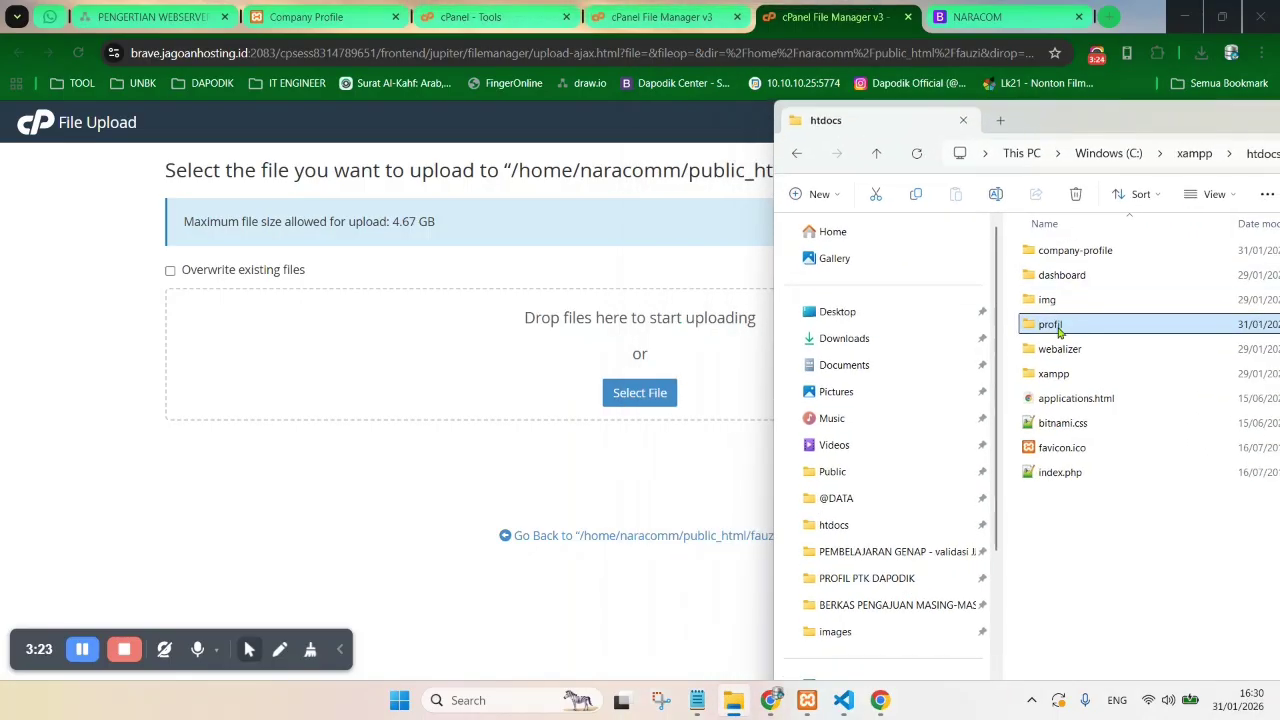
pyautogui.doubleClick(1058, 328)
pyautogui.moveTo(1062, 277); pyautogui.dragTo(643, 366)
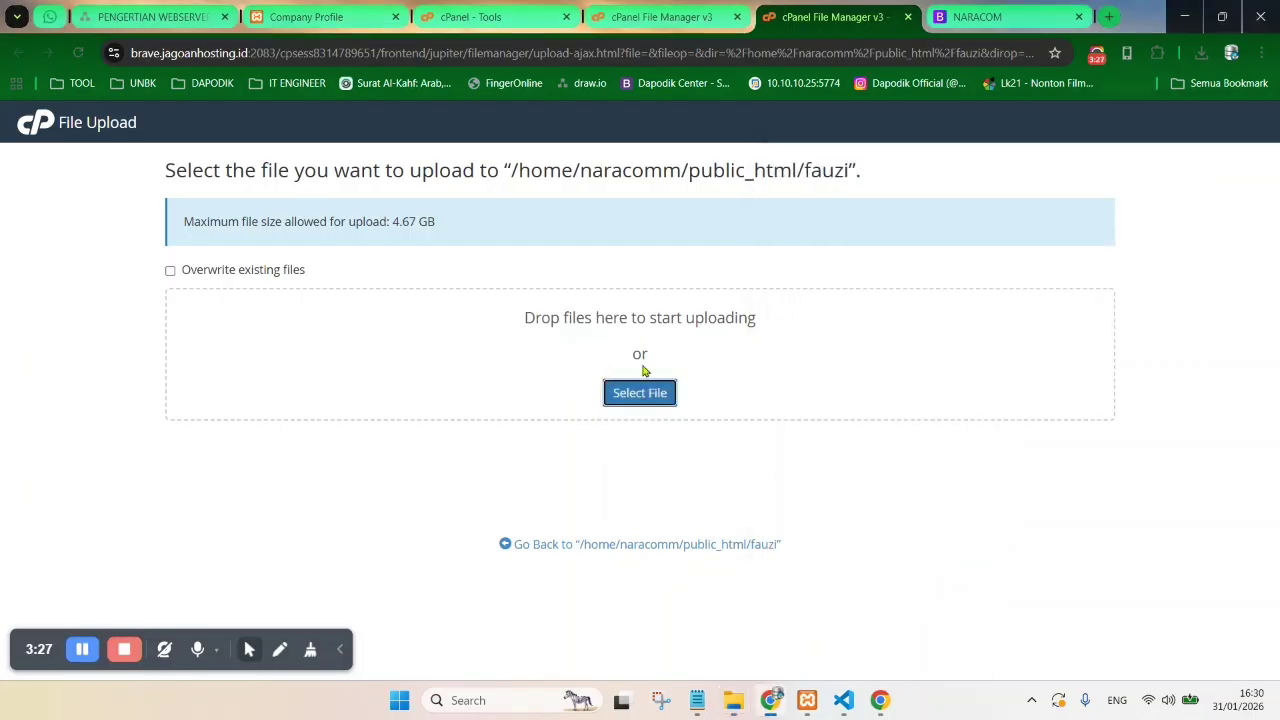
pyautogui.click(740, 712)
pyautogui.moveTo(1060, 252); pyautogui.dragTo(563, 379)
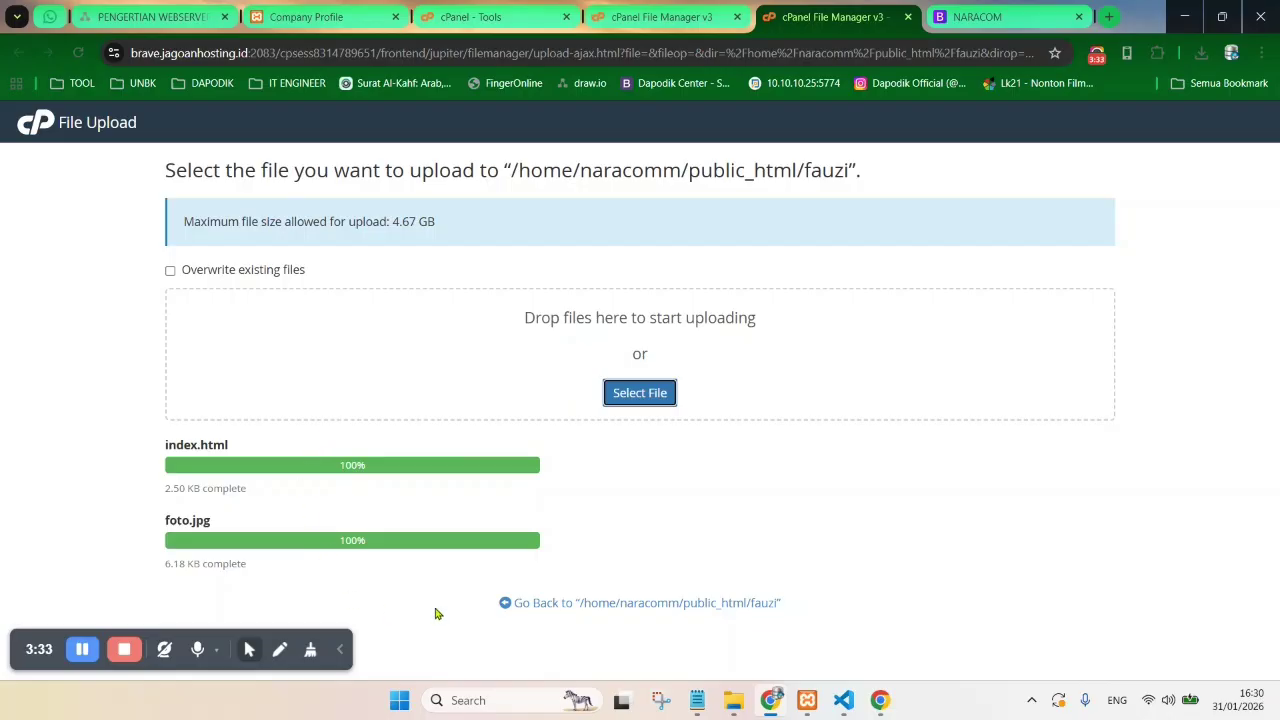
# - Go back and reopen fauzi to see the uploaded index.html and foto.jpg
pyautogui.click(563, 606)
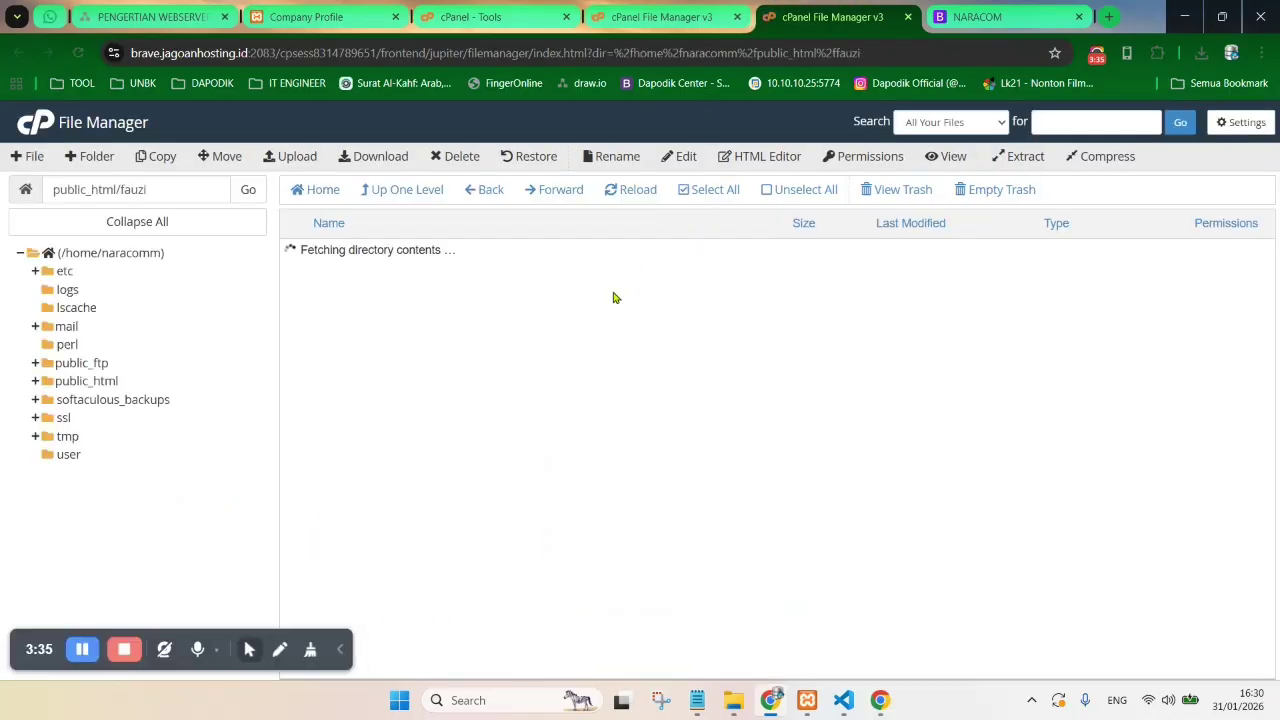
pyautogui.click(380, 190)
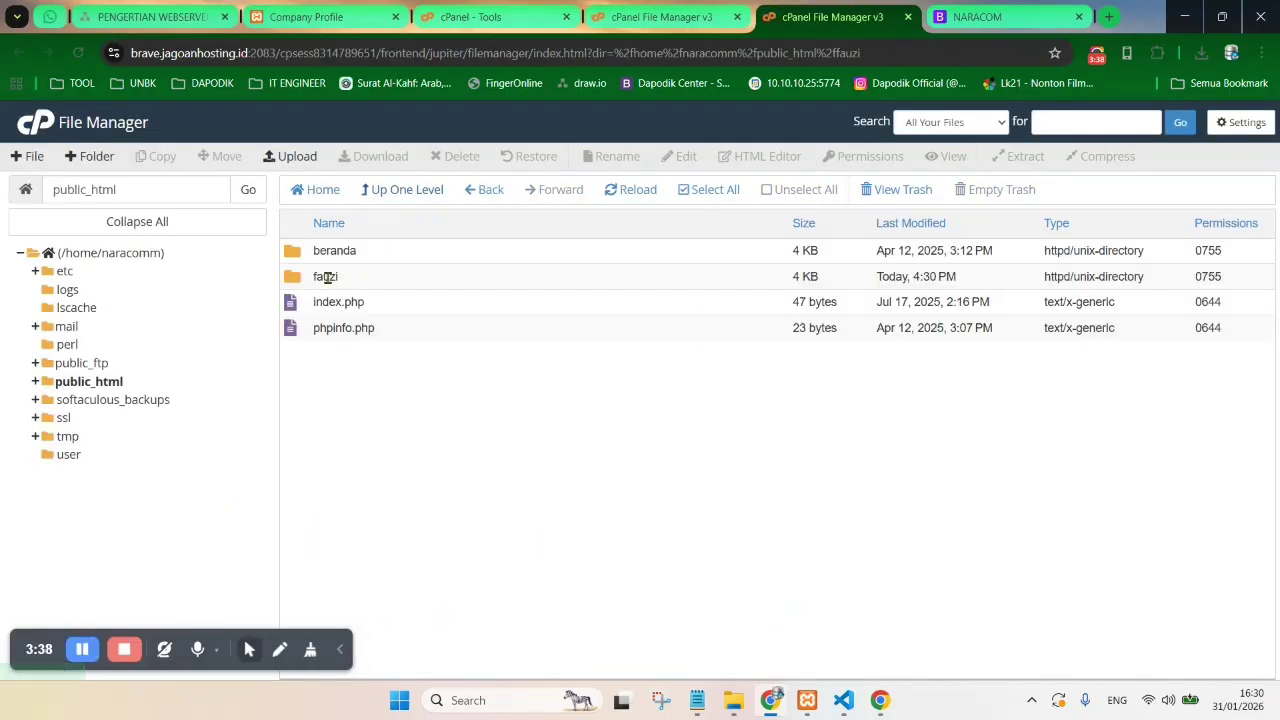
pyautogui.doubleClick(325, 276)
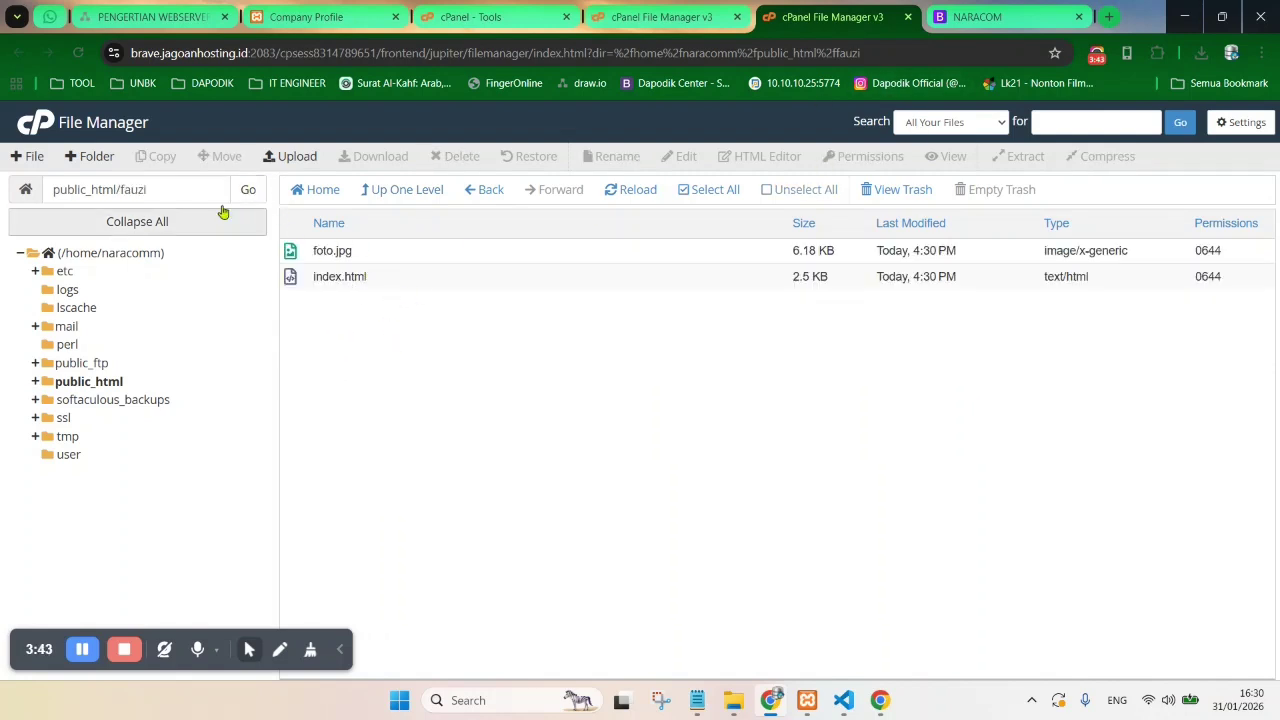
pyautogui.click(95, 157)
# - Create a profil folder in fauzi and move foto.jpg into it
pyautogui.write('p')
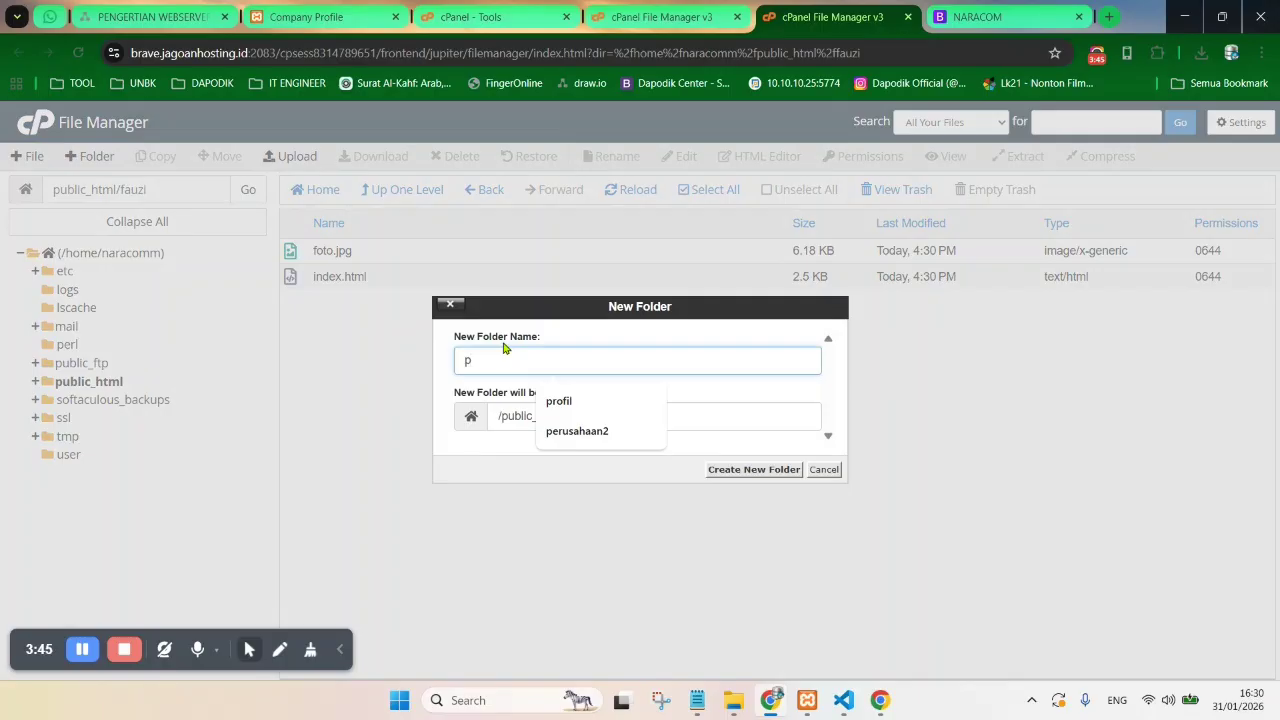
pyautogui.write('rofil')
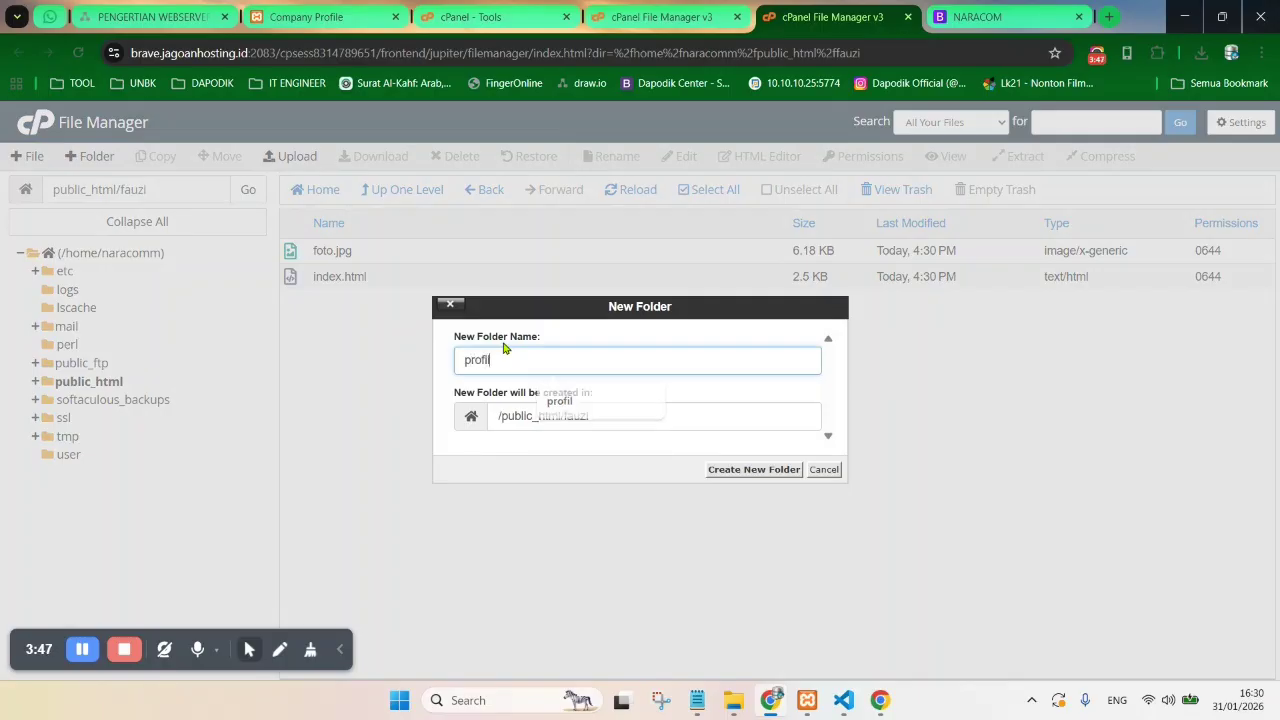
pyautogui.press('Return')
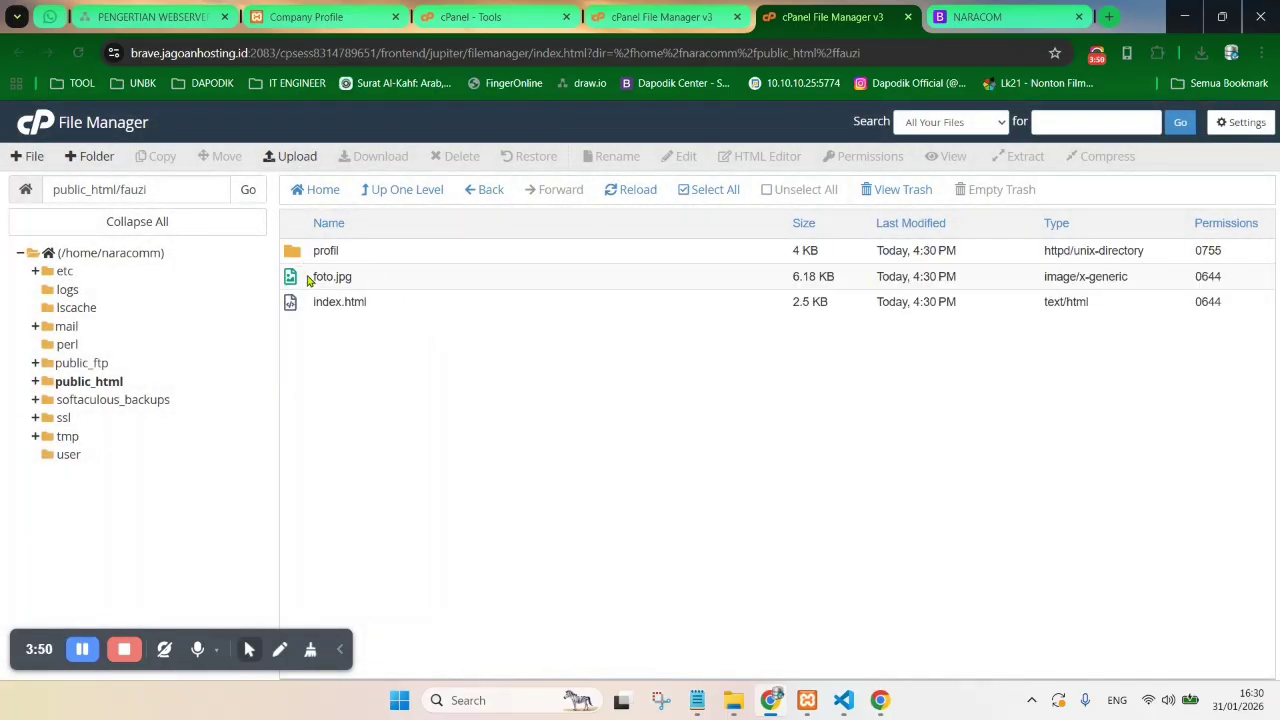
pyautogui.keyDown('shift'); pyautogui.click(295, 285); pyautogui.keyUp('shift')
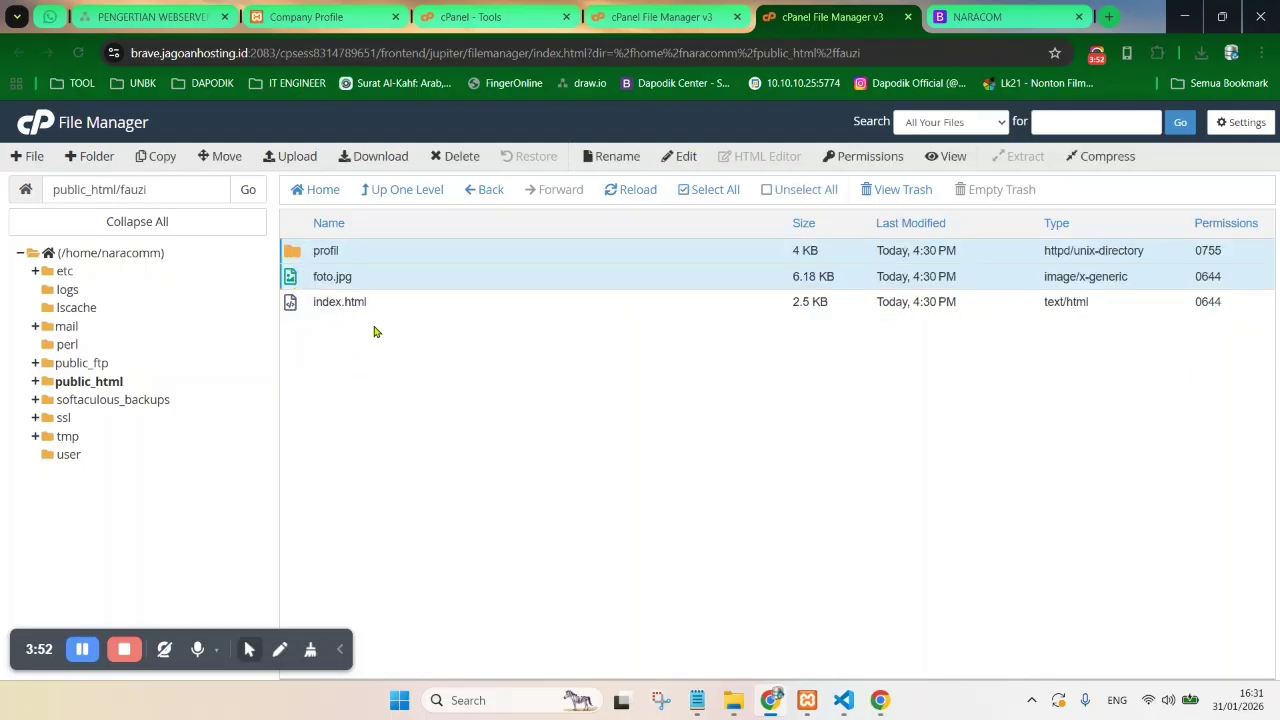
pyautogui.click(318, 303)
pyautogui.moveTo(295, 284); pyautogui.dragTo(299, 258)
# - Move index.html into profil as well, then go up to public_html
pyautogui.keyDown('shift'); pyautogui.click(293, 251); pyautogui.keyUp('shift')
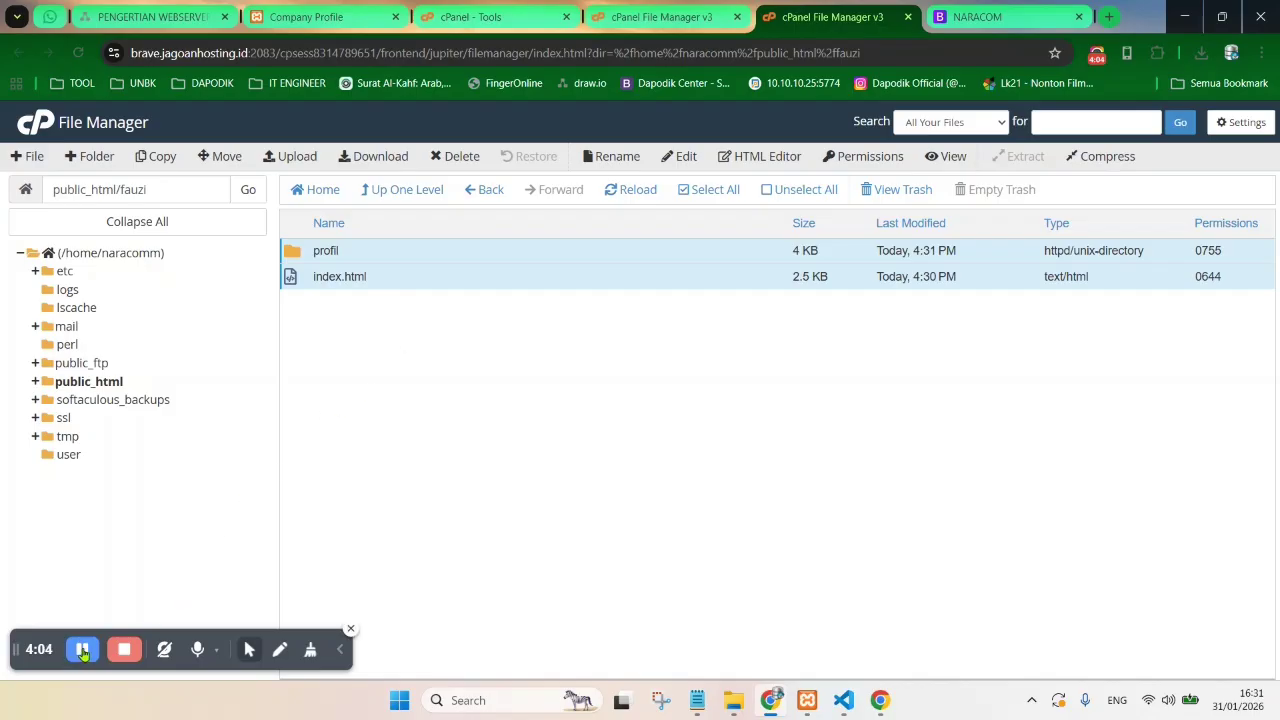
pyautogui.click(378, 479)
pyautogui.moveTo(325, 277)
pyautogui.mouseDown()
pyautogui.moveTo(306, 283)
pyautogui.moveTo(308, 258)
pyautogui.mouseUp()
pyautogui.click(388, 194)
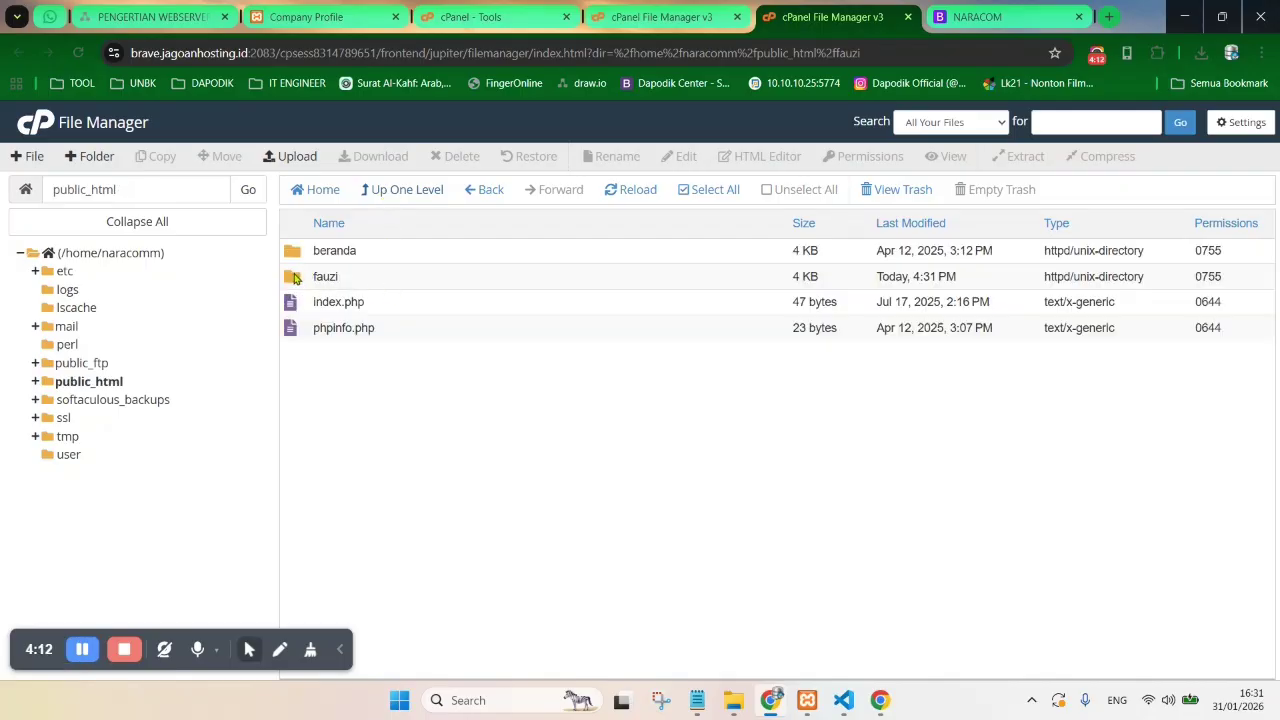
# - Load naracom.my.id/fauzi/ on the live site, which returns 403 Forbidden
pyautogui.doubleClick(296, 278)
pyautogui.click(1017, 12)
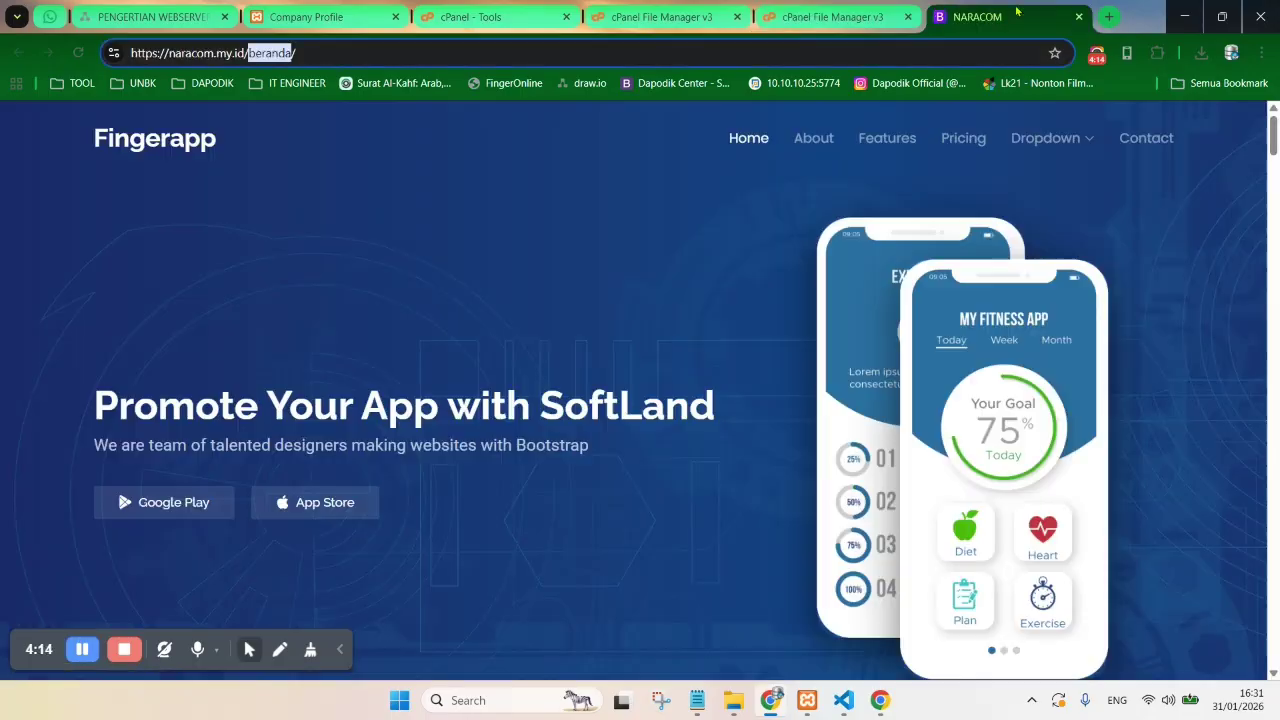
pyautogui.write('fauzi/')
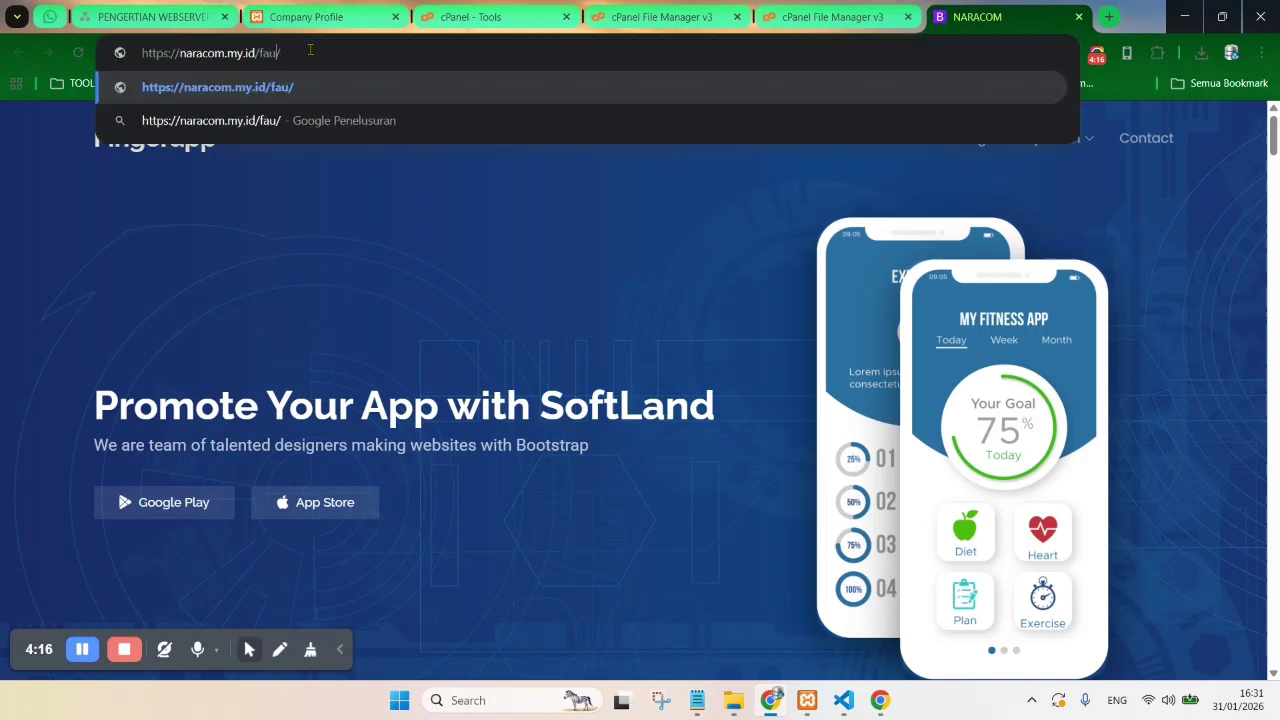
pyautogui.press('Return')
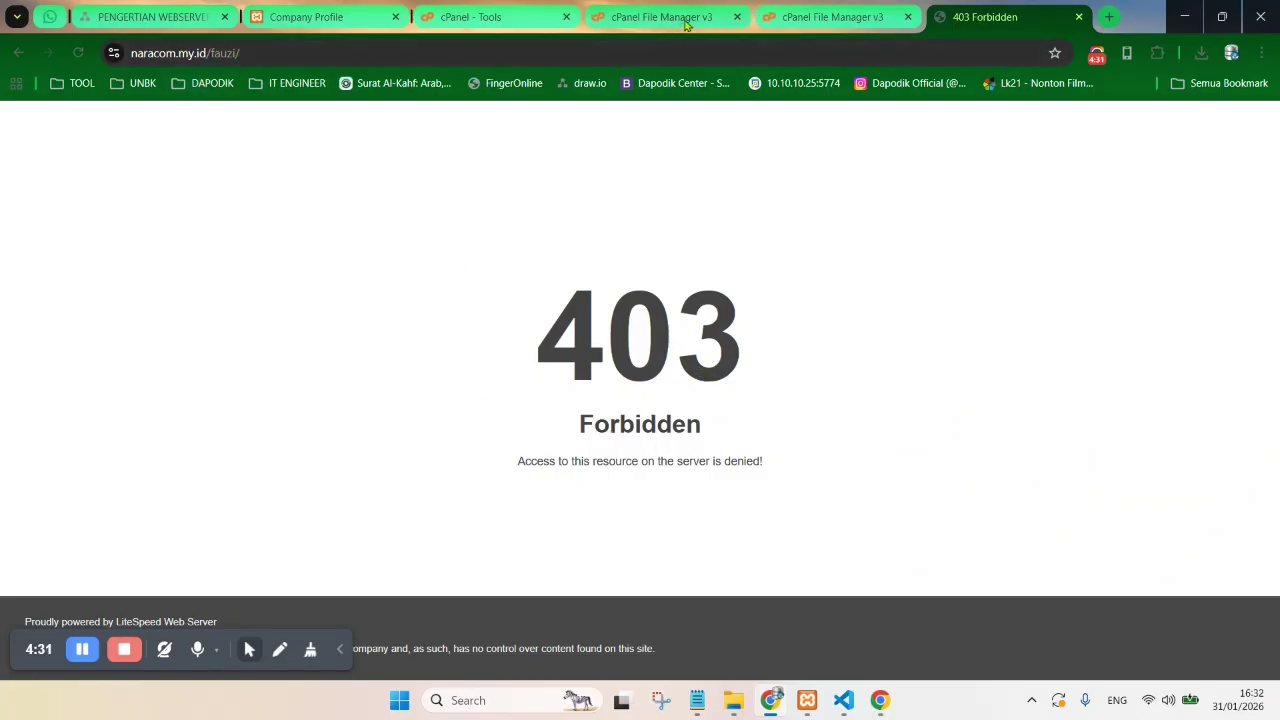
# - Check that fauzi on the server holds only profil, then return to the 403 page
pyautogui.click(833, 17)
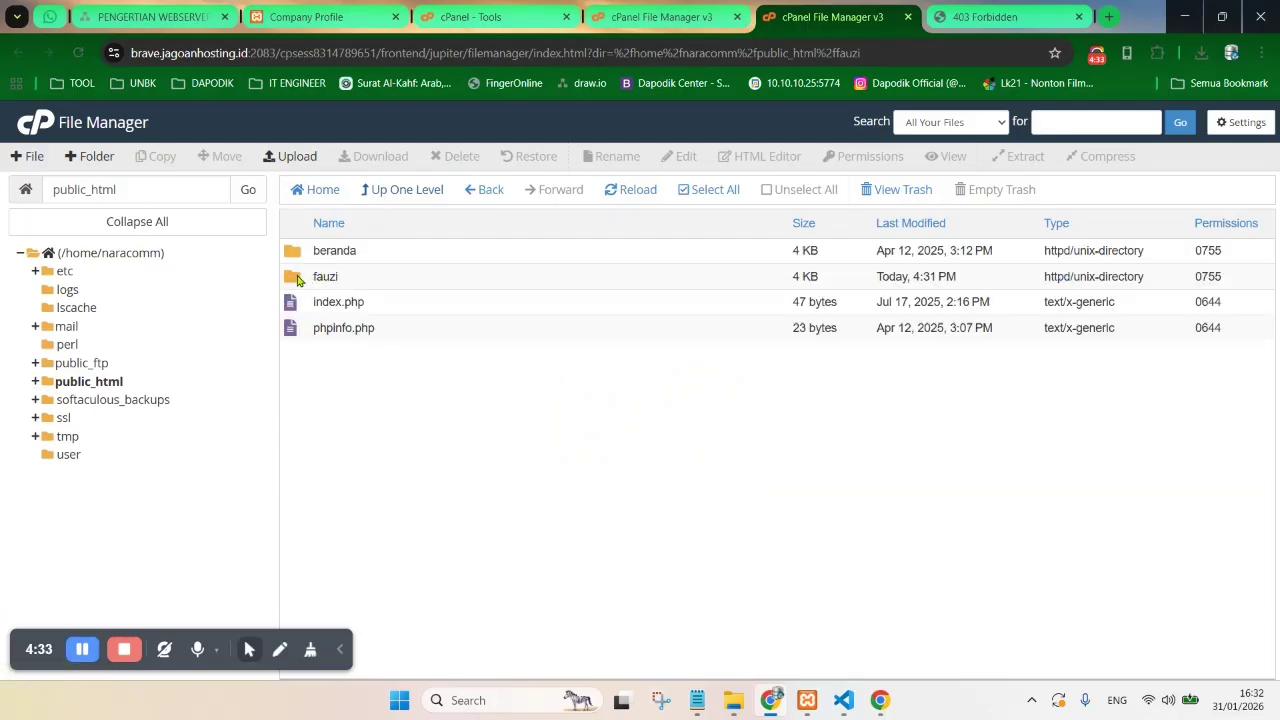
pyautogui.doubleClick(298, 279)
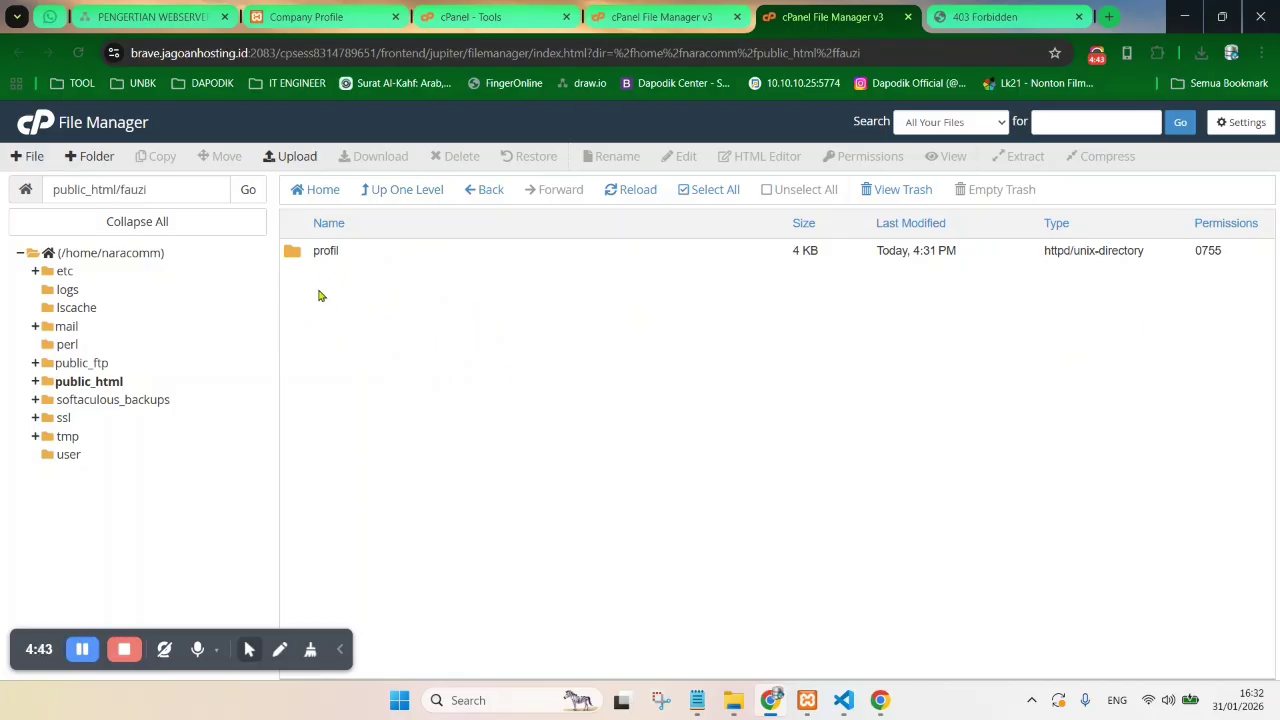
pyautogui.click(944, 21)
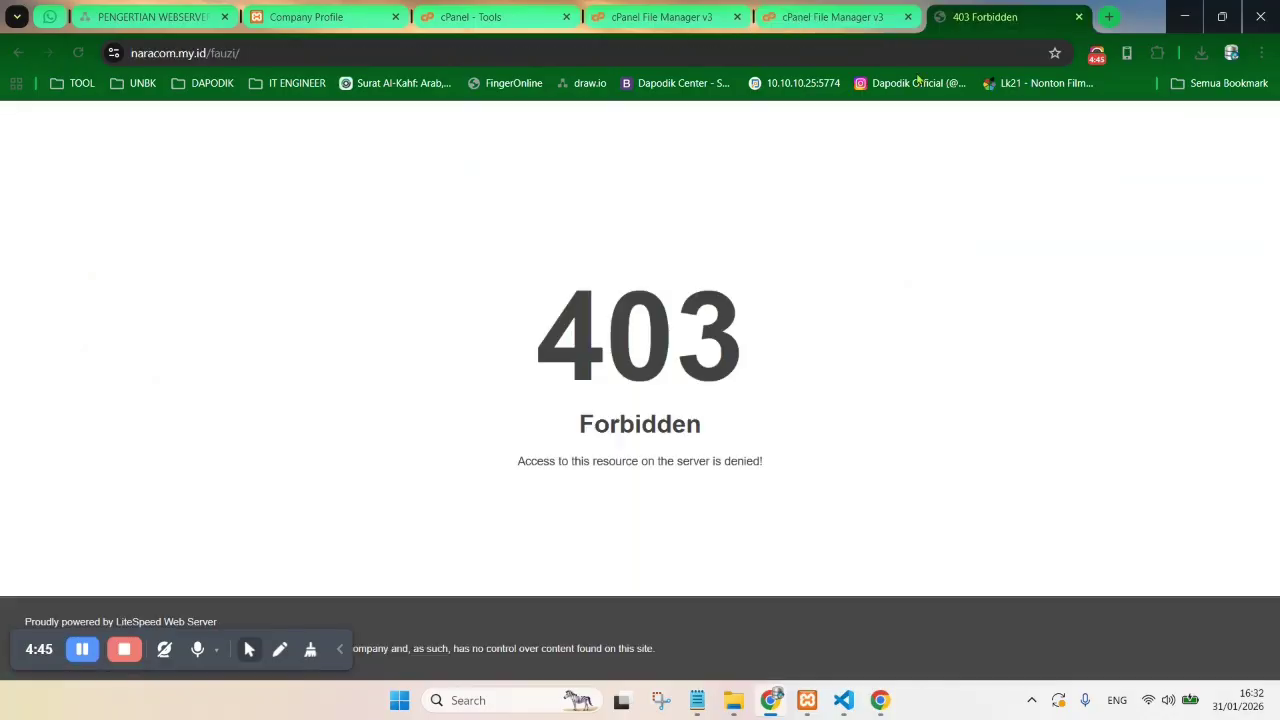
# - Load localhost/profil/ to list foto.jpg and index2.html, and compare with the local profil folder
pyautogui.click(344, 24)
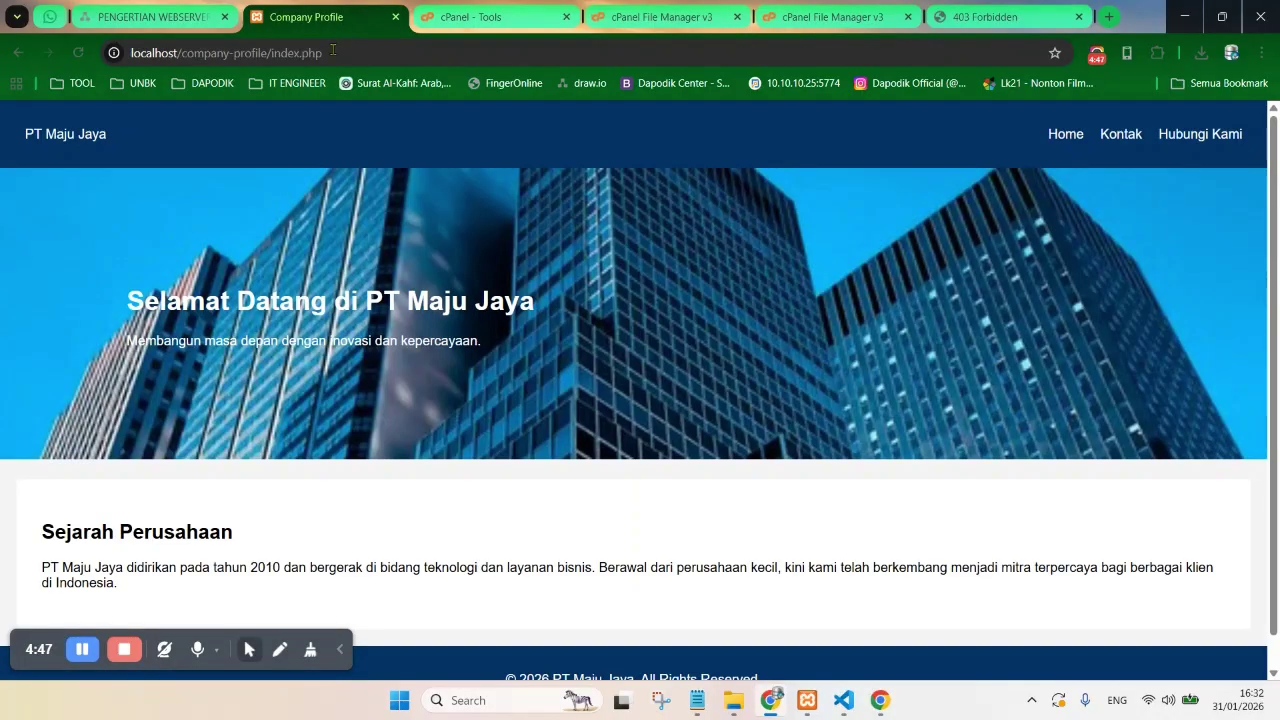
pyautogui.click(333, 52)
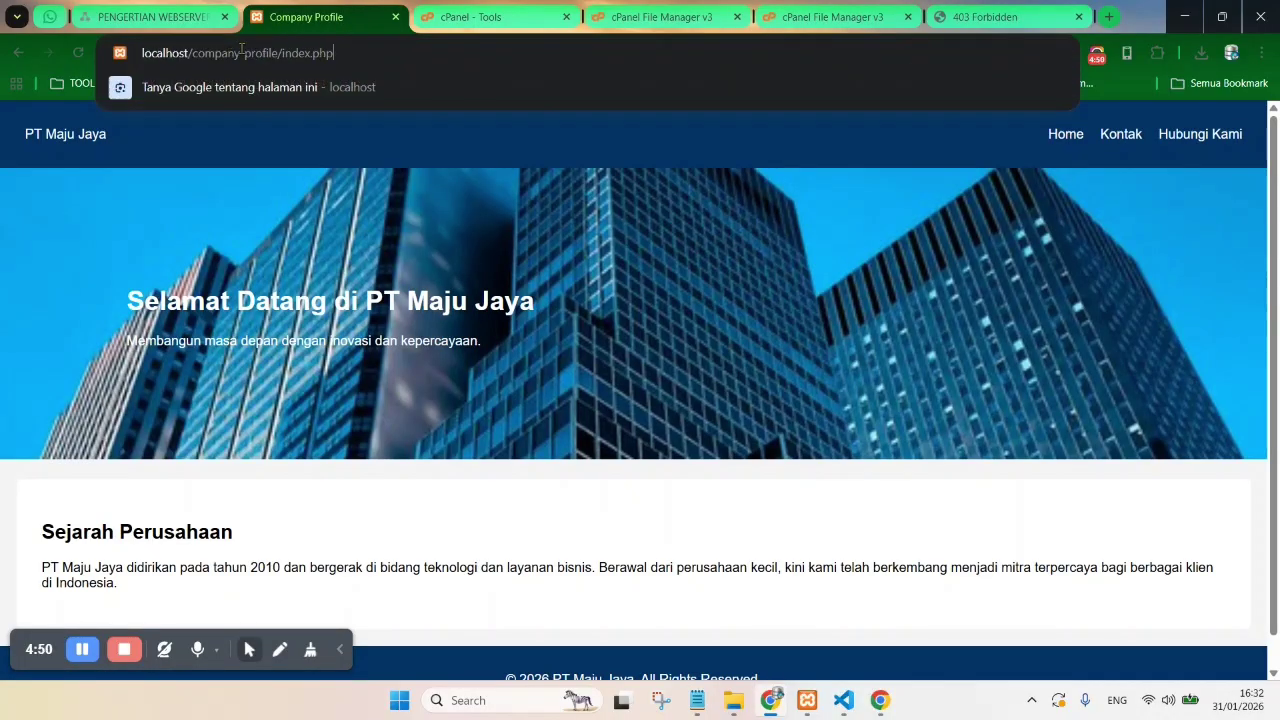
pyautogui.moveTo(281, 50); pyautogui.dragTo(427, 49)
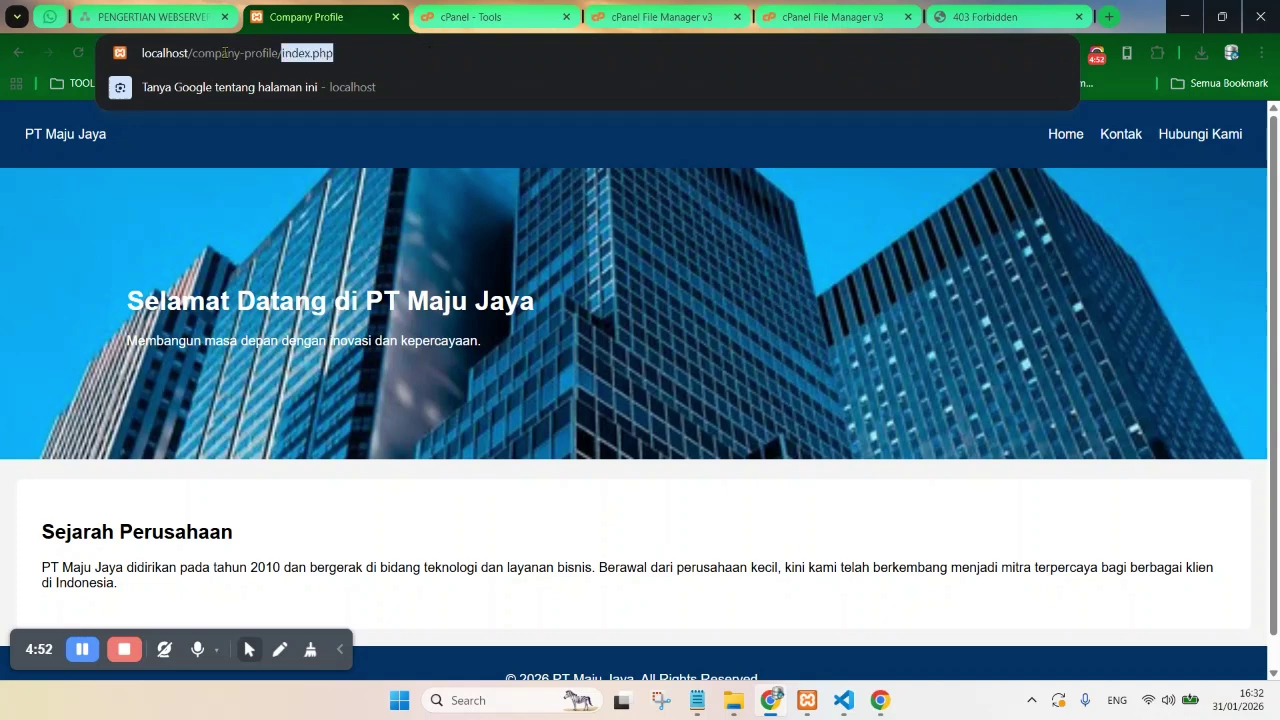
pyautogui.click(348, 627)
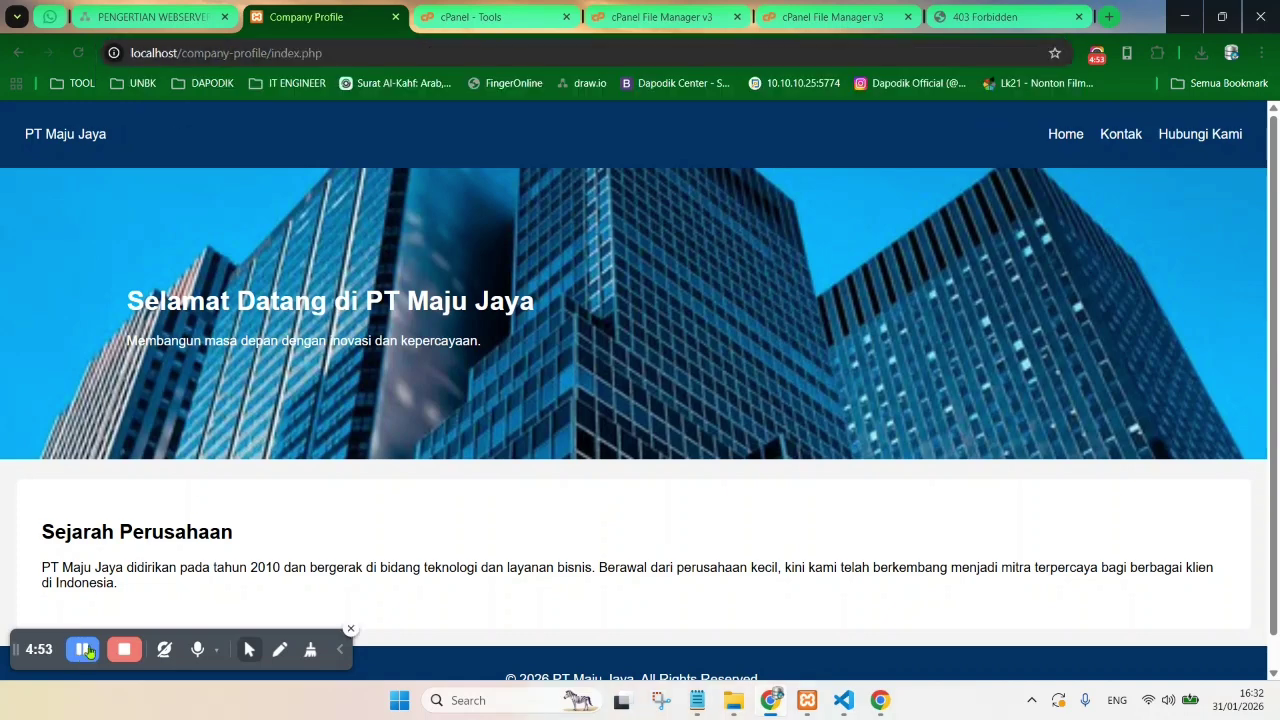
pyautogui.click(343, 55)
pyautogui.moveTo(192, 53); pyautogui.dragTo(427, 63)
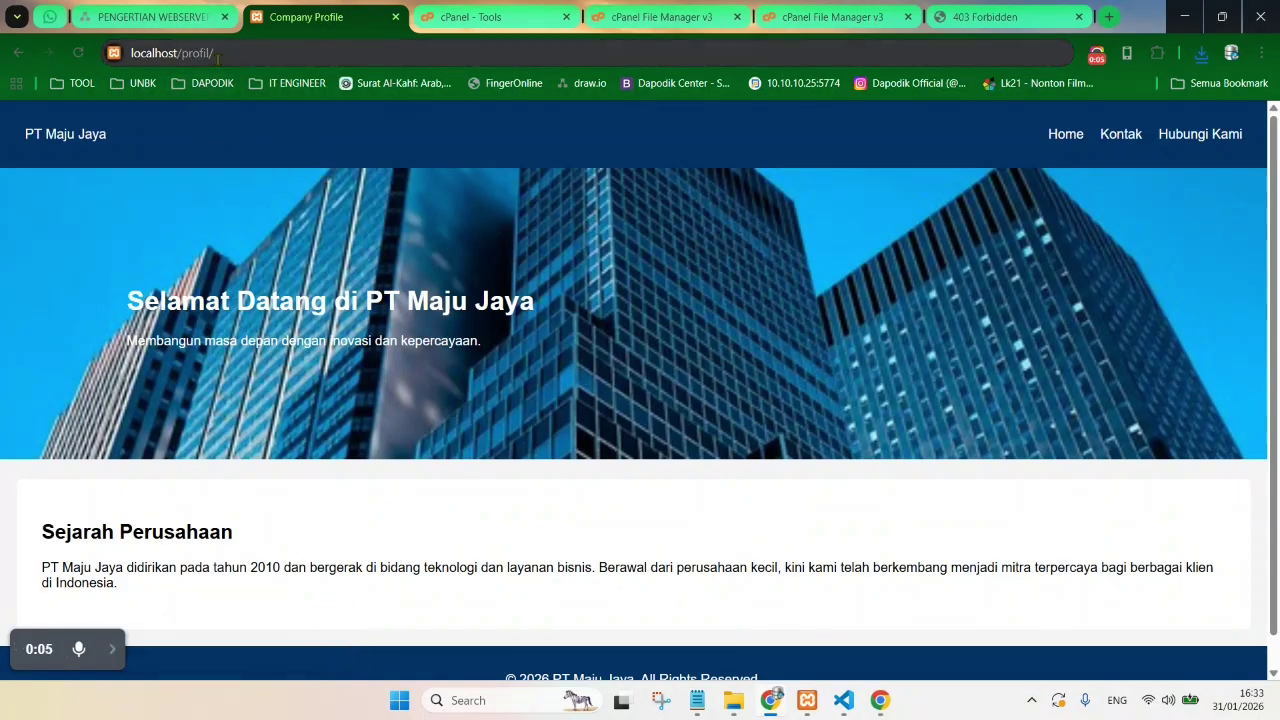
pyautogui.click(247, 55)
pyautogui.click(247, 57)
pyautogui.press('Return')
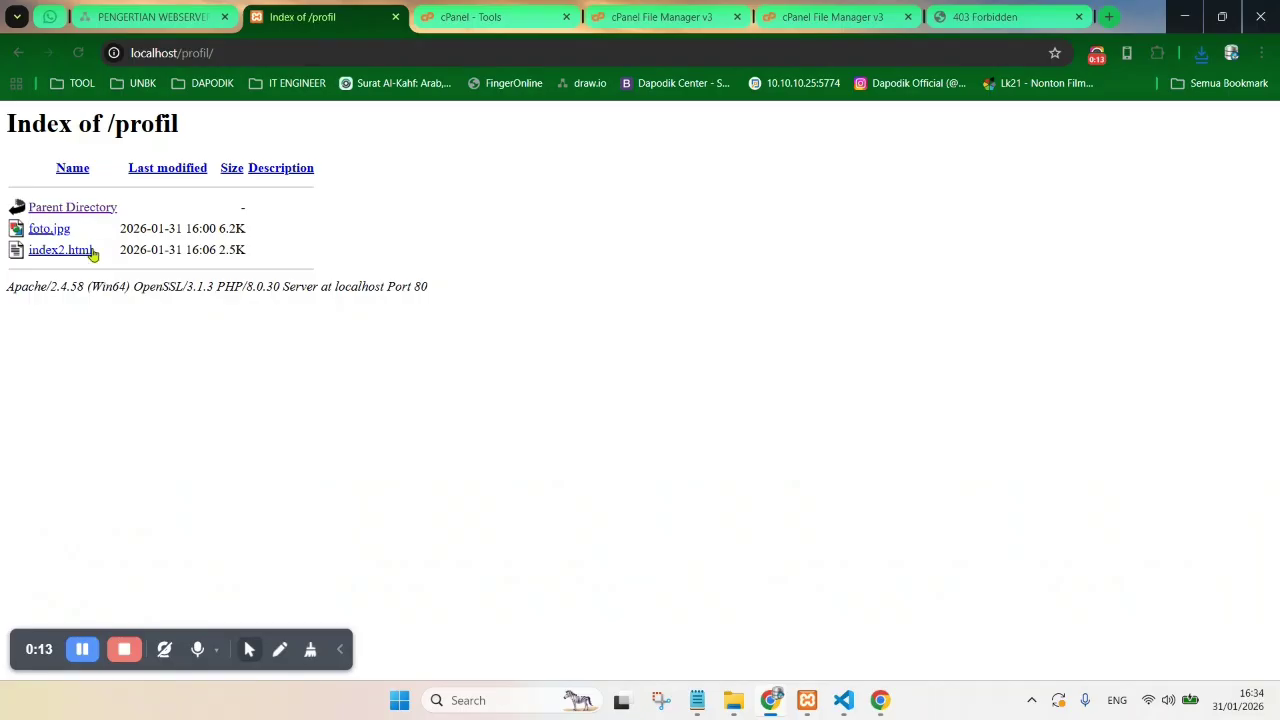
pyautogui.click(733, 700)
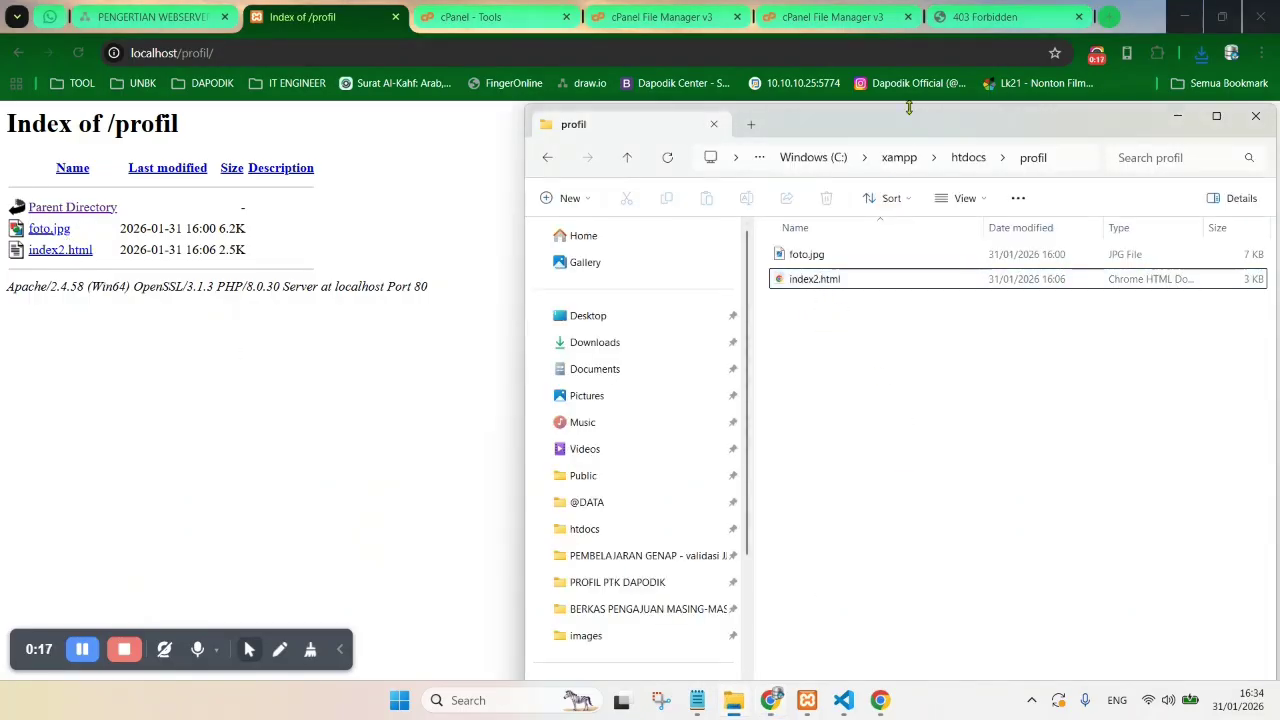
pyautogui.click(831, 12)
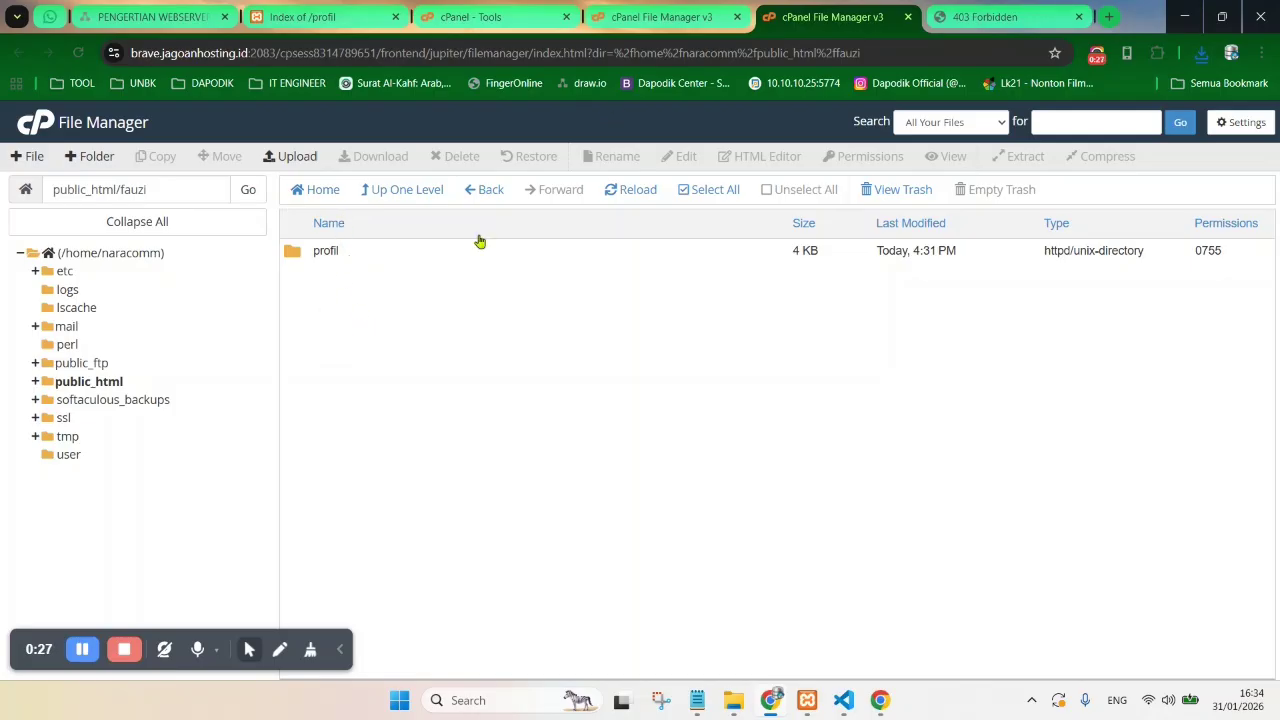
# - Review the 403 Forbidden message and check the profil folder's contents on the server
pyautogui.hotkey('ctrl', '2')
pyautogui.click(1025, 17)
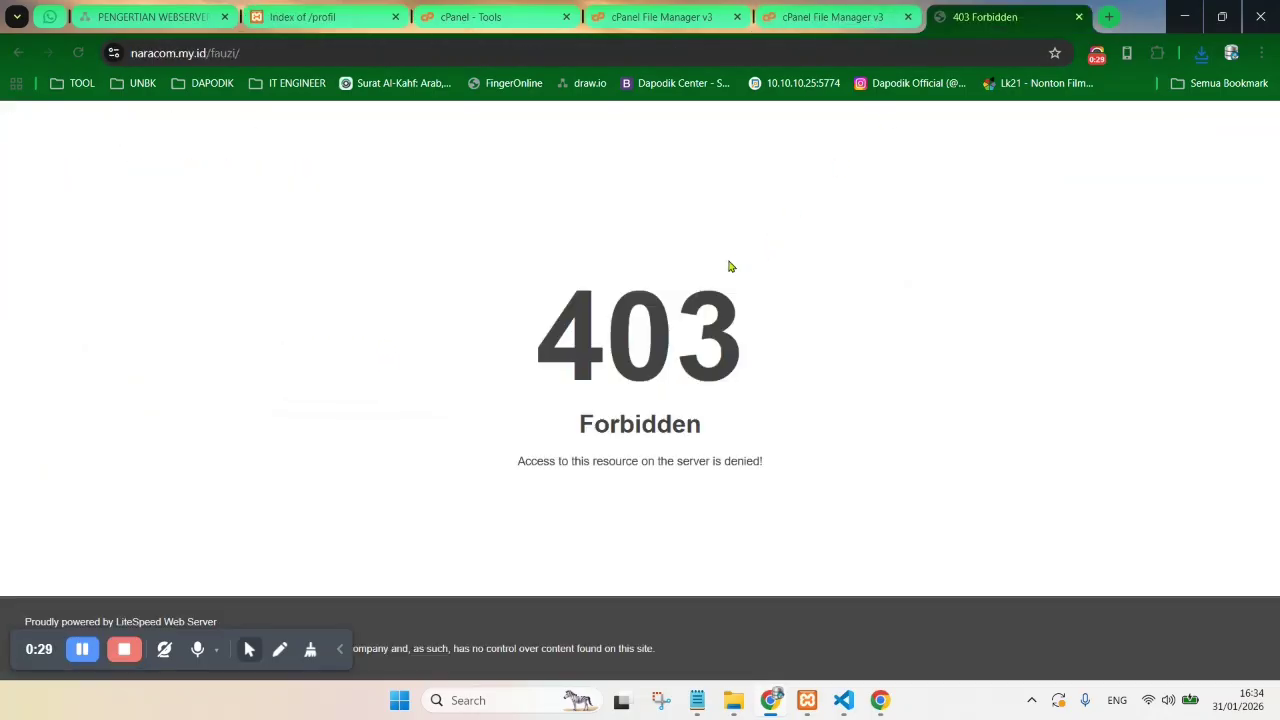
pyautogui.moveTo(530, 326); pyautogui.dragTo(791, 431)
pyautogui.click(675, 388)
pyautogui.moveTo(562, 311); pyautogui.dragTo(737, 477)
pyautogui.click(784, 390)
pyautogui.click(822, 22)
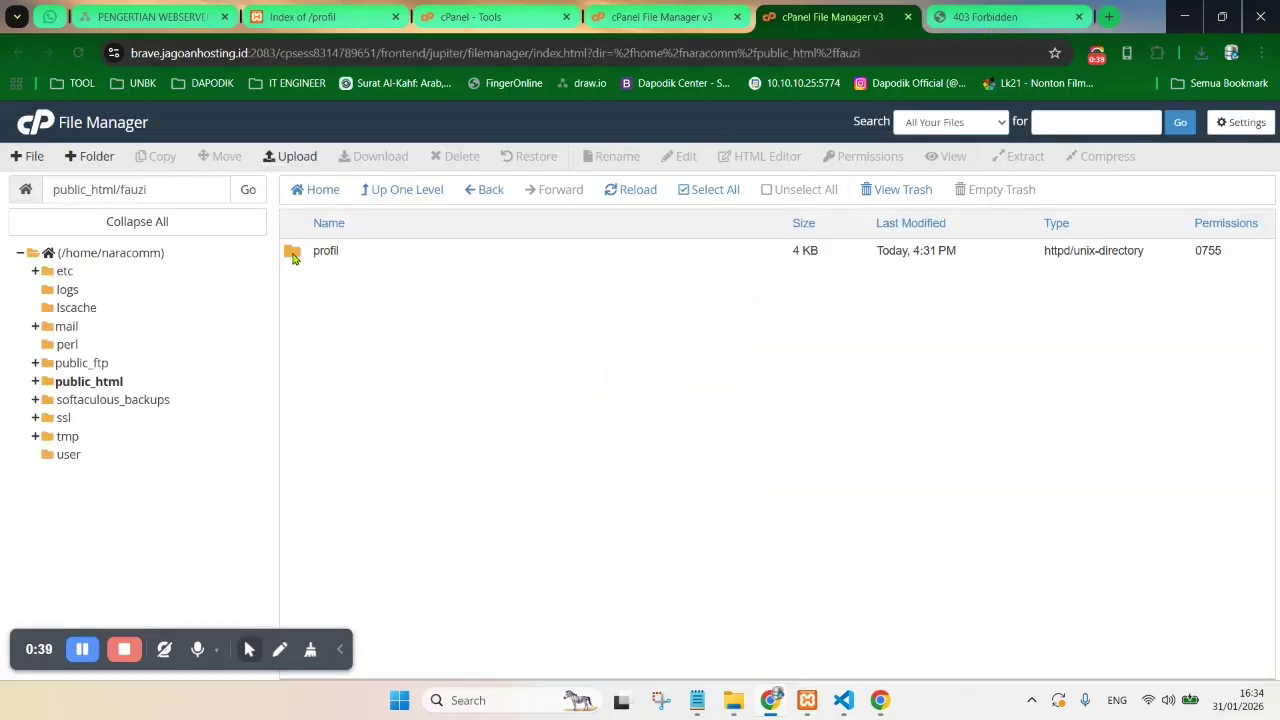
pyautogui.doubleClick(292, 254)
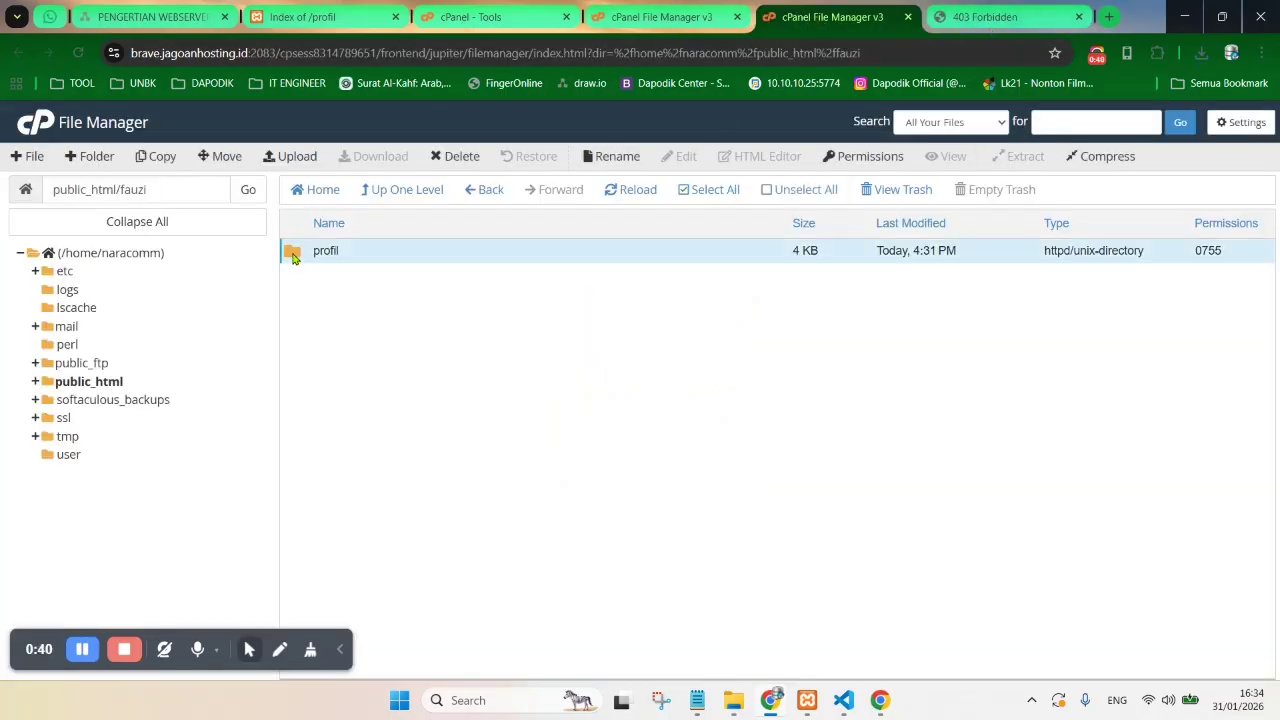
pyautogui.click(383, 191)
# - Load naracom.my.id/fauzi/profil to view the live Profil Data Diri page
pyautogui.click(985, 17)
pyautogui.click(334, 52)
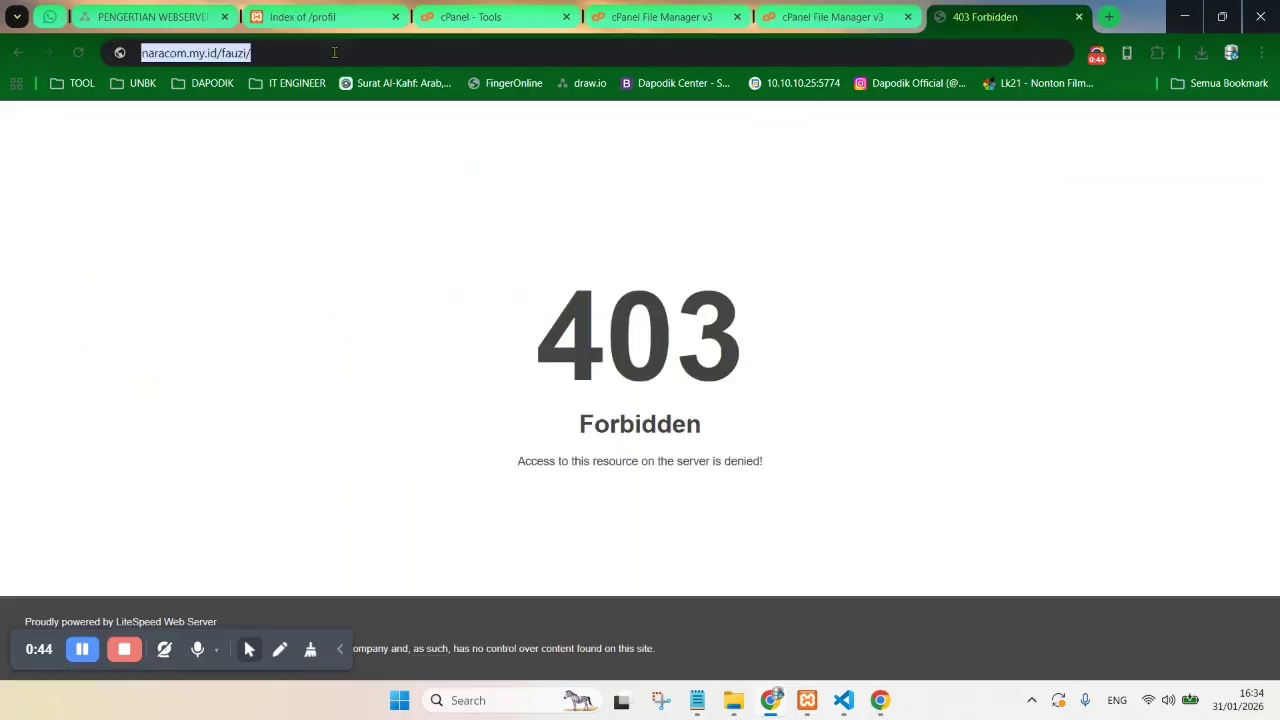
pyautogui.click(386, 52)
pyautogui.write('prof')
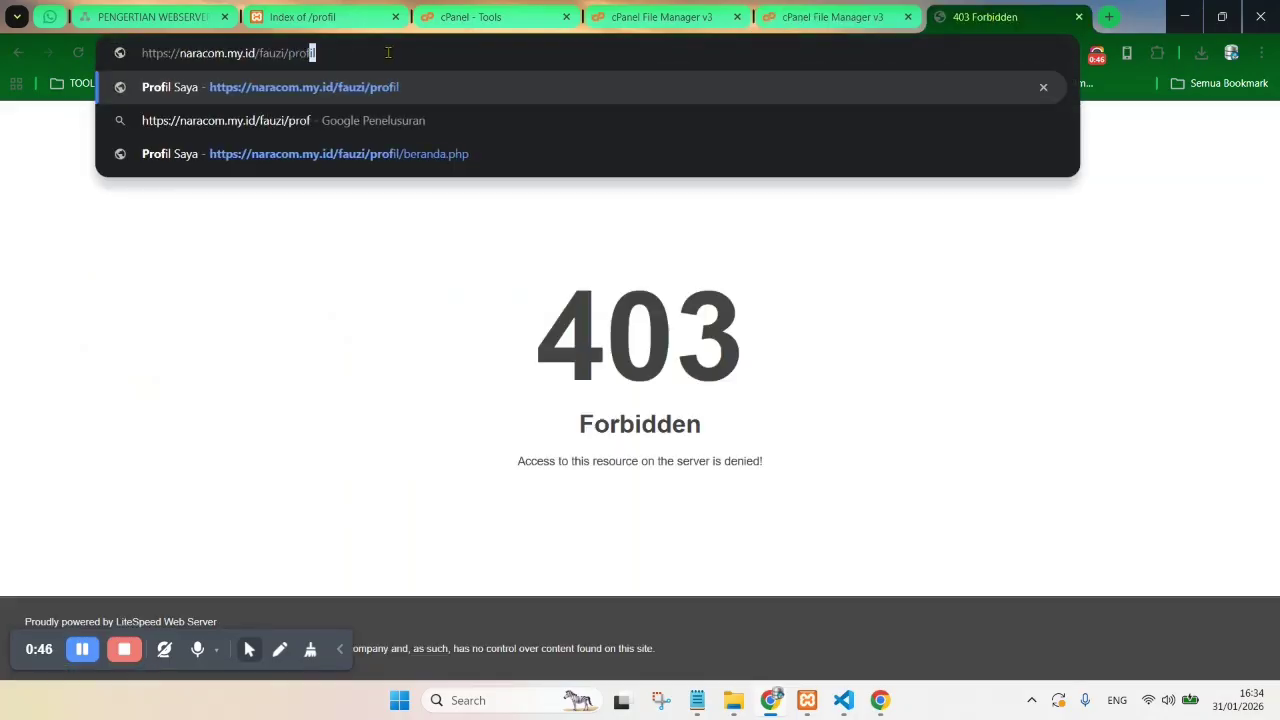
pyautogui.write('il')
pyautogui.press('Return')
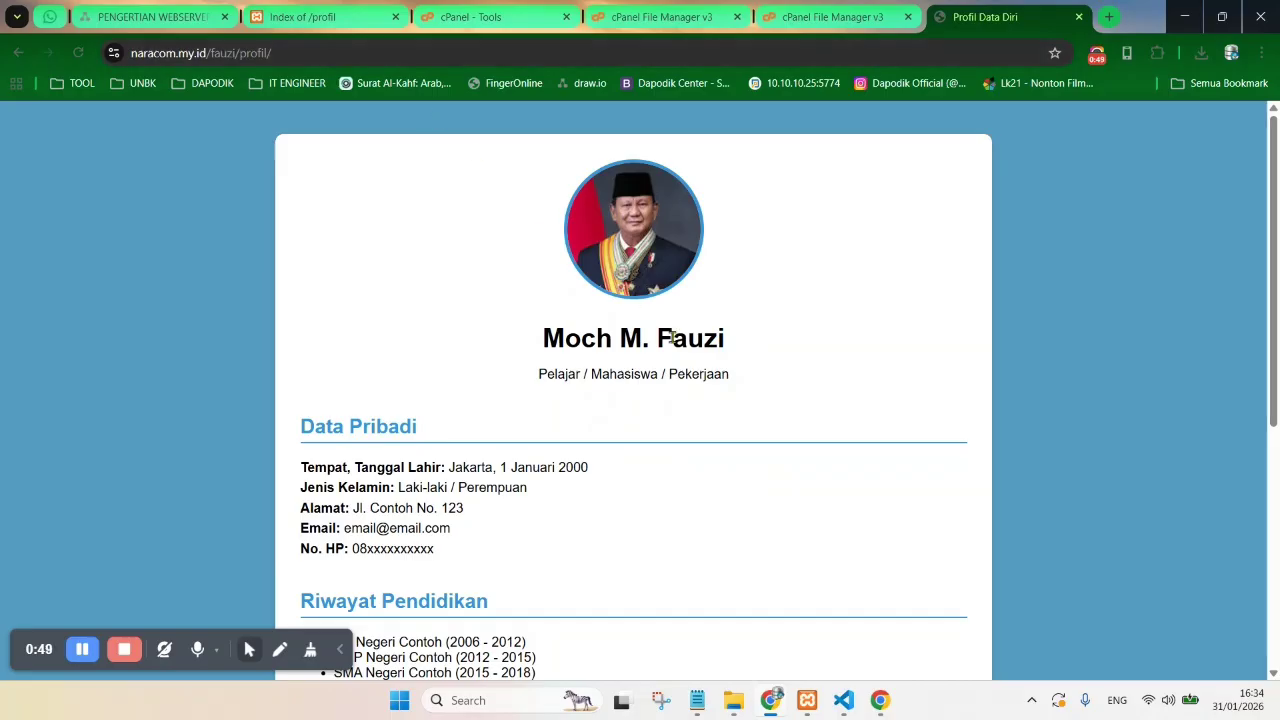
pyautogui.scroll(-4, 674, 371)
pyautogui.scroll(5, 680, 380)
pyautogui.scroll(-2, 600, 374)
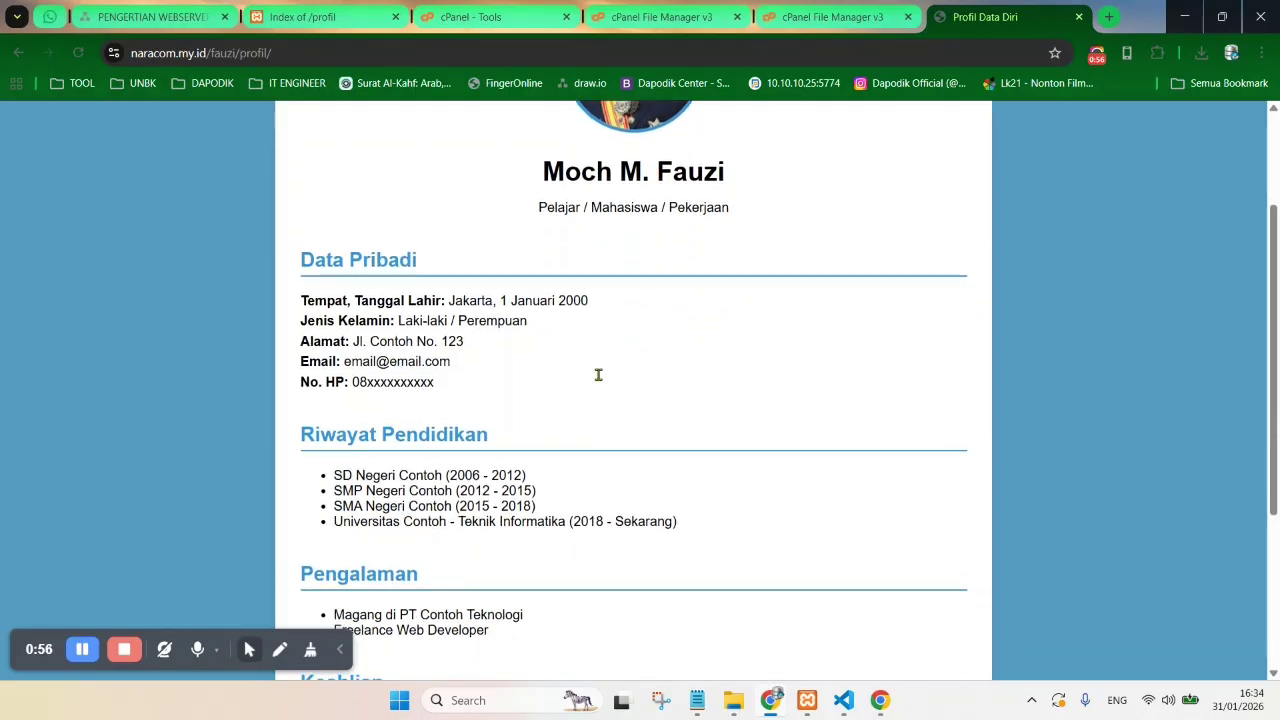
pyautogui.scroll(2, 600, 374)
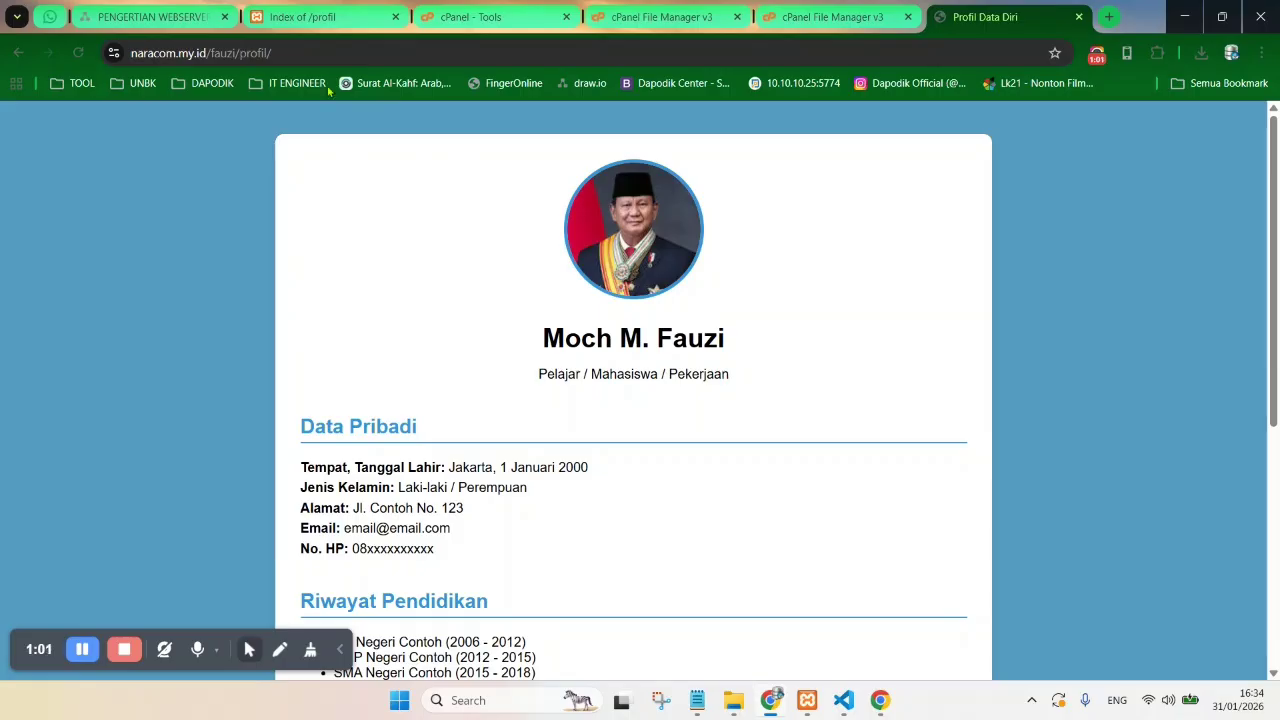
# - Inspect the full naracom.my.id/fauzi/profil/ address and scroll through the page
pyautogui.click(286, 53)
pyautogui.click(230, 175)
pyautogui.click(173, 53)
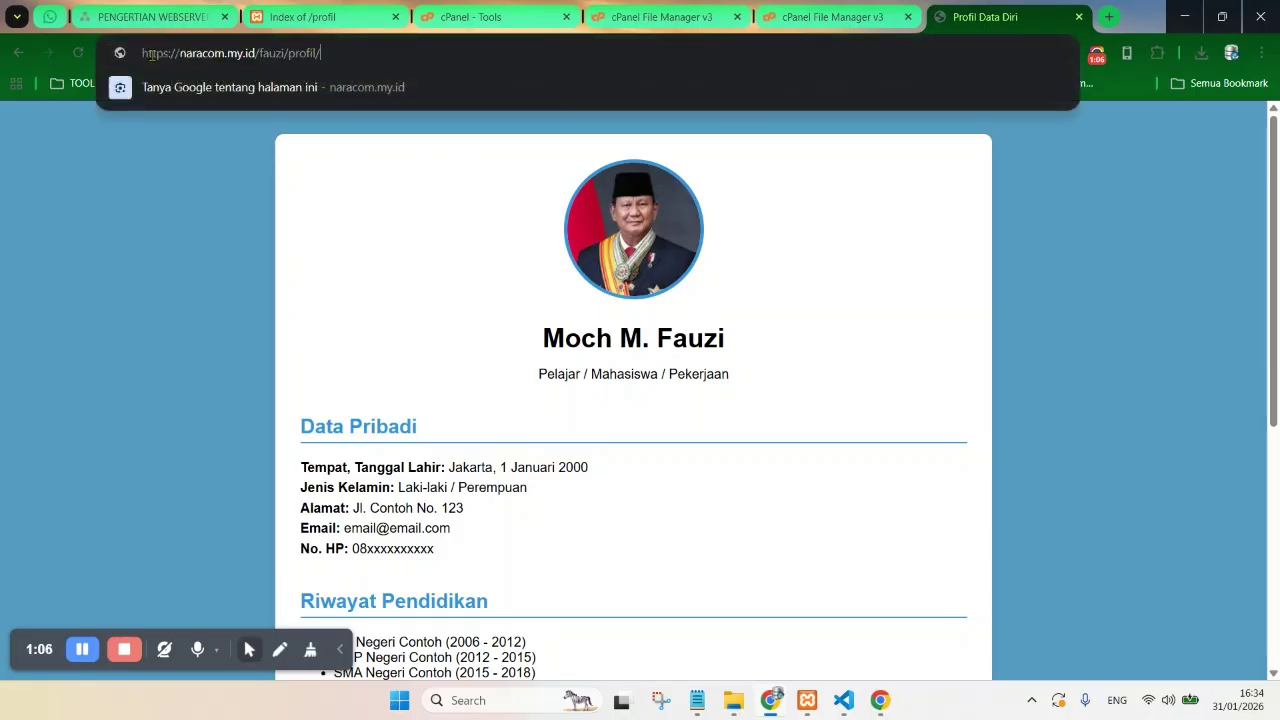
pyautogui.moveTo(142, 54); pyautogui.dragTo(357, 53)
pyautogui.click(612, 288)
pyautogui.scroll(-3, 668, 333)
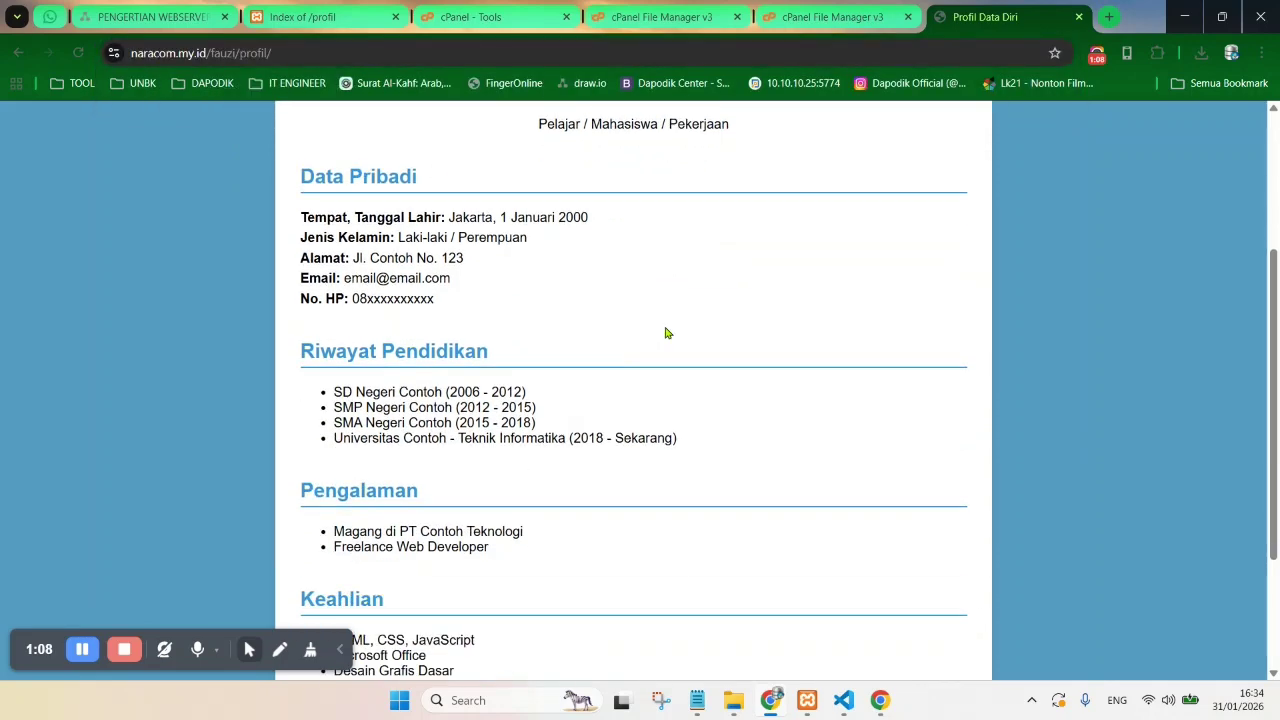
pyautogui.scroll(3, 668, 333)
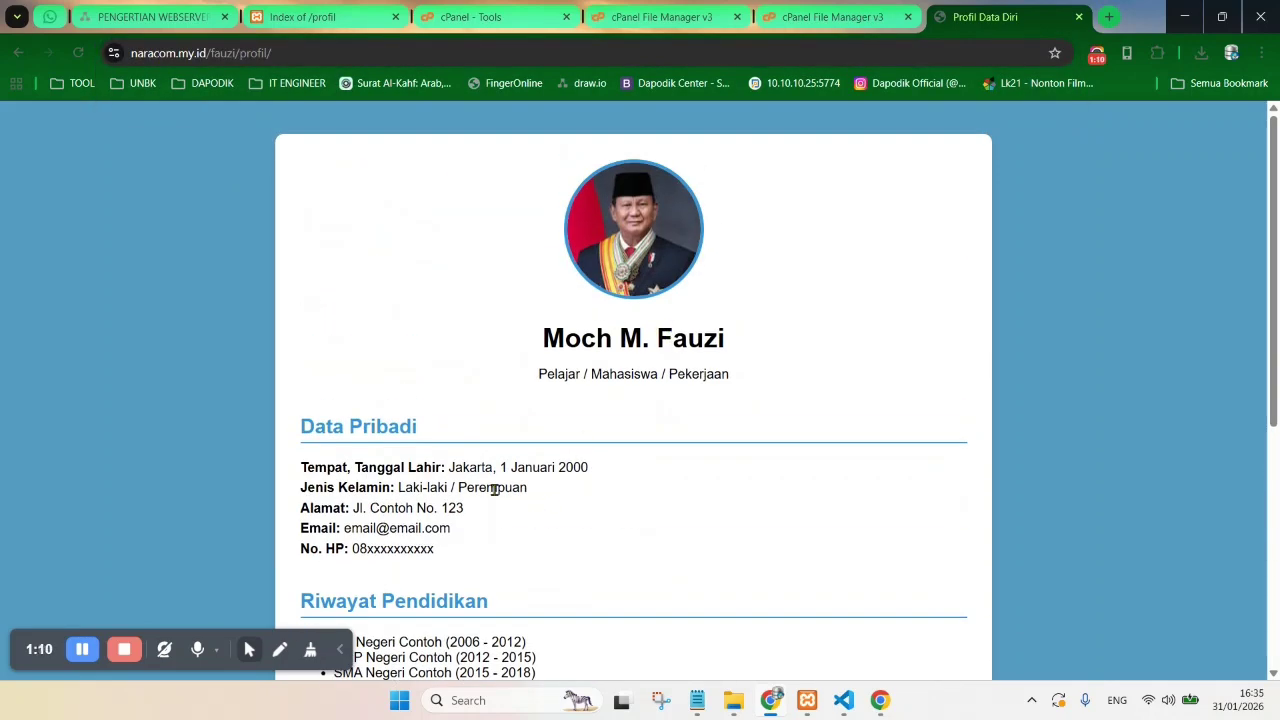
pyautogui.scroll(-1, 800, 258)
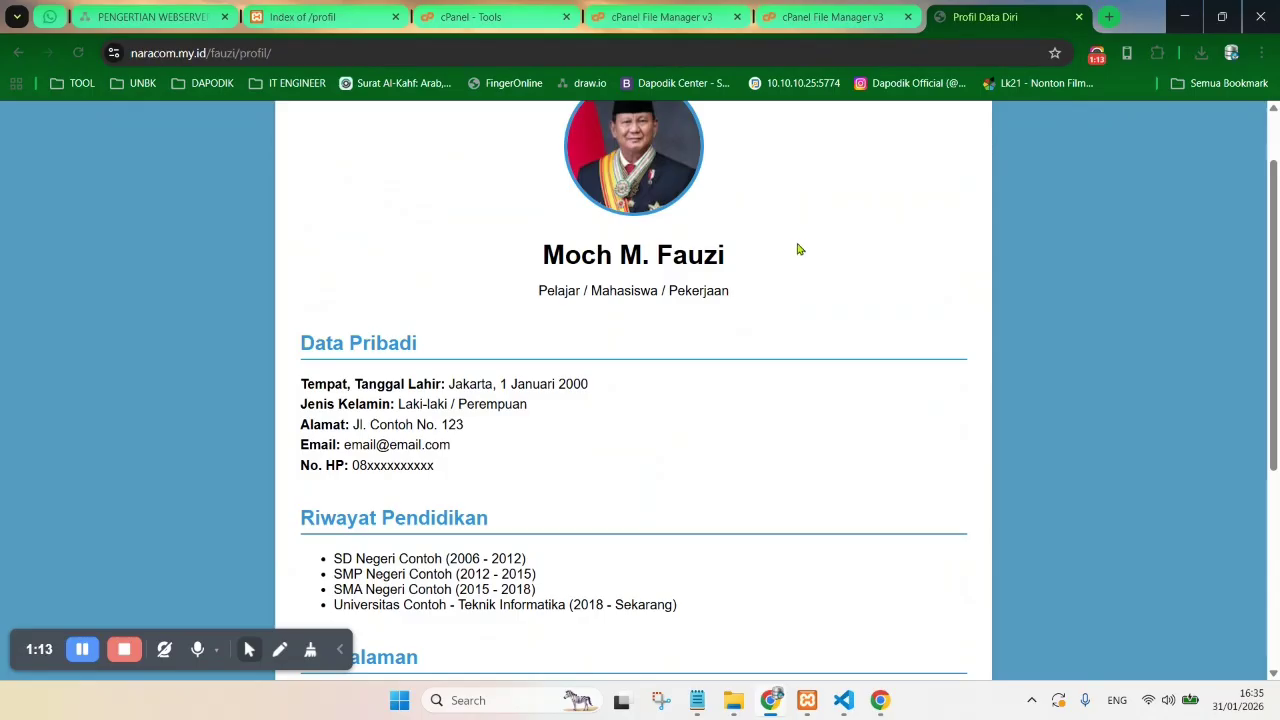
pyautogui.click(812, 8)
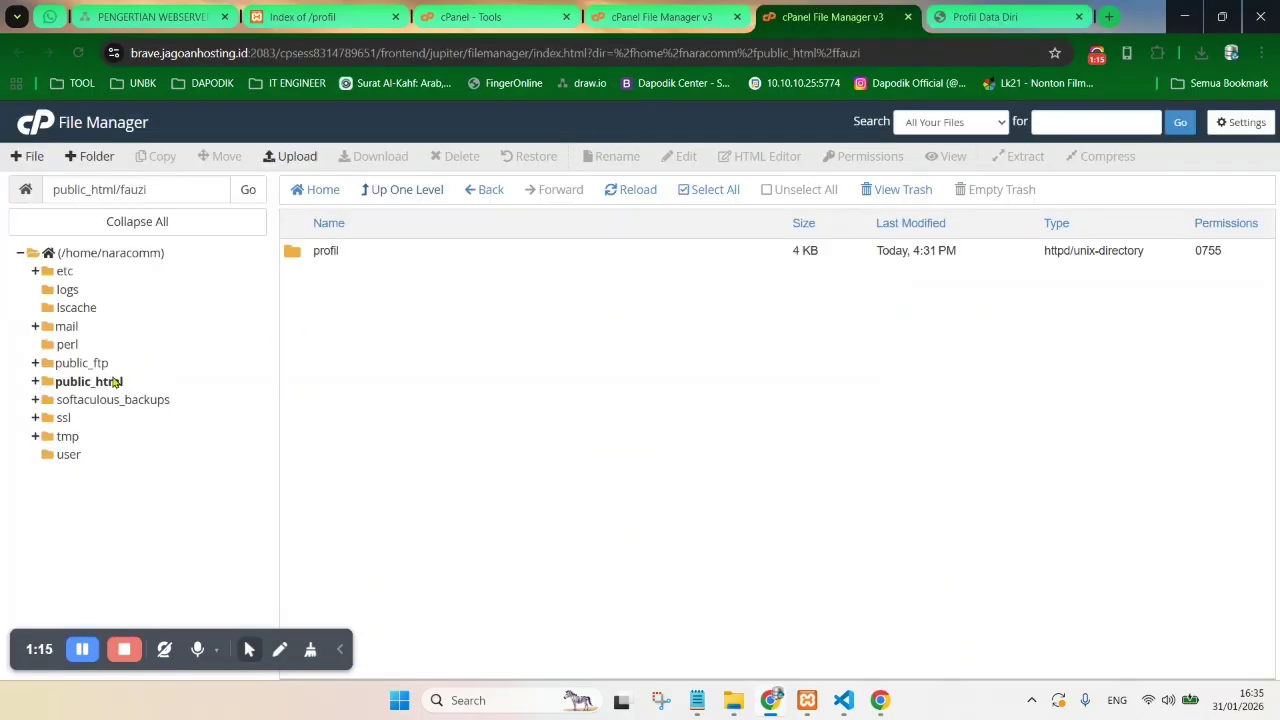
# - Create a company folder inside fauzi and open it
pyautogui.click(115, 382)
pyautogui.click(307, 286)
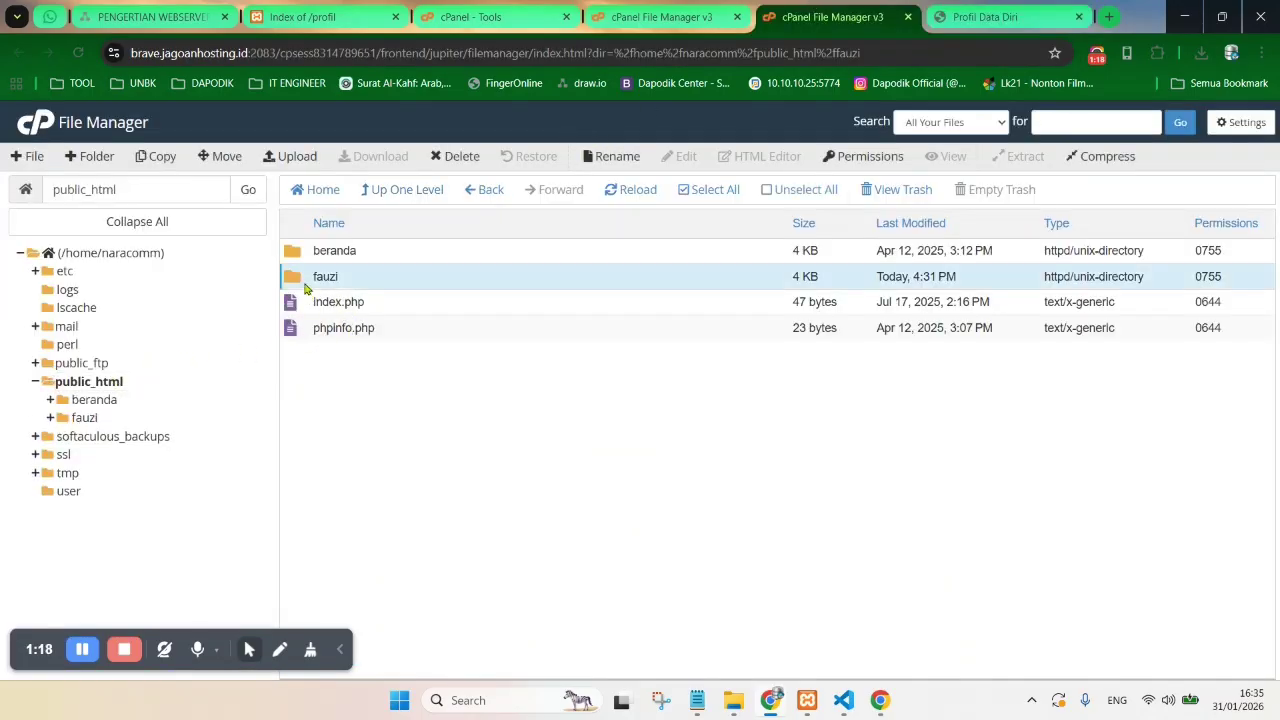
pyautogui.doubleClick(307, 288)
pyautogui.click(97, 156)
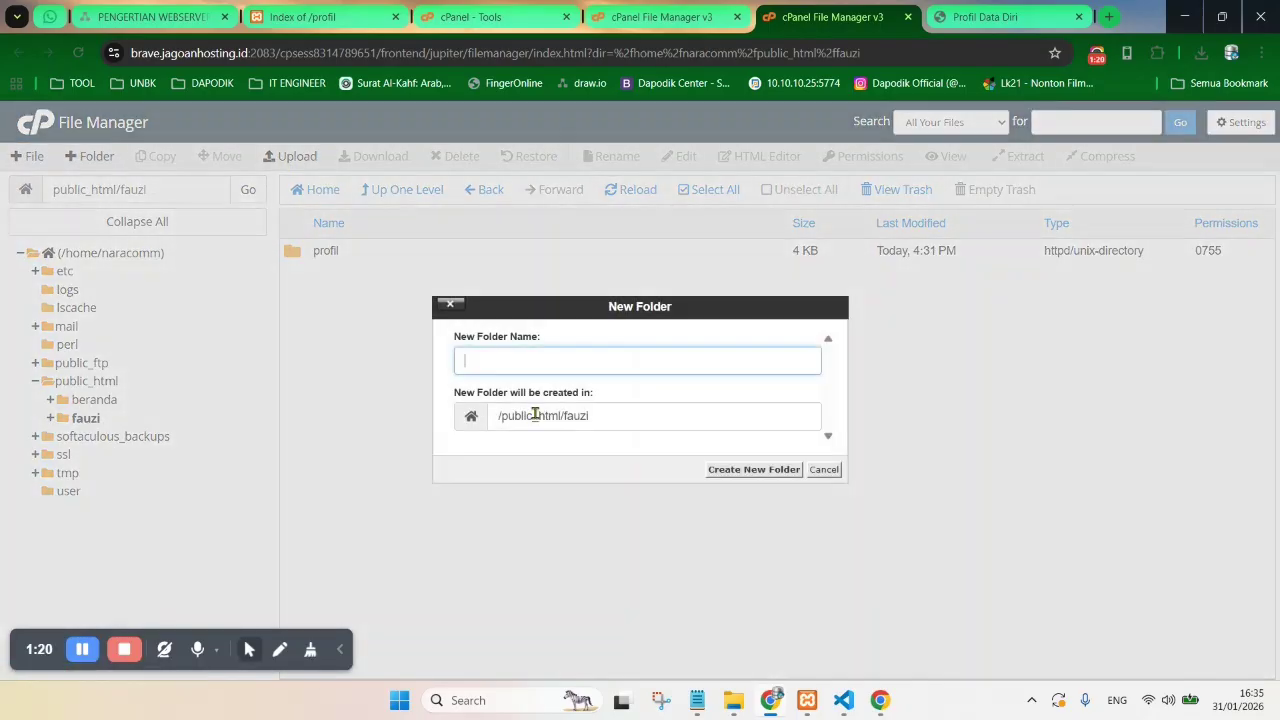
pyautogui.write('company')
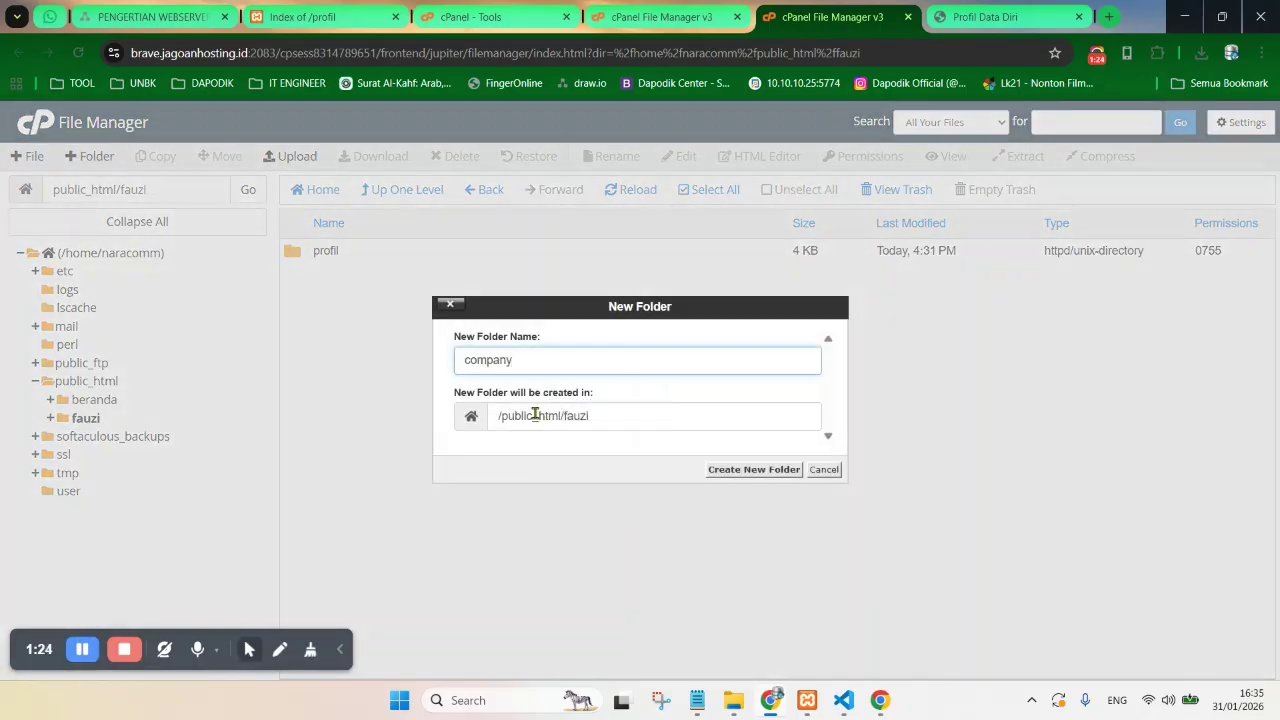
pyautogui.press('Return')
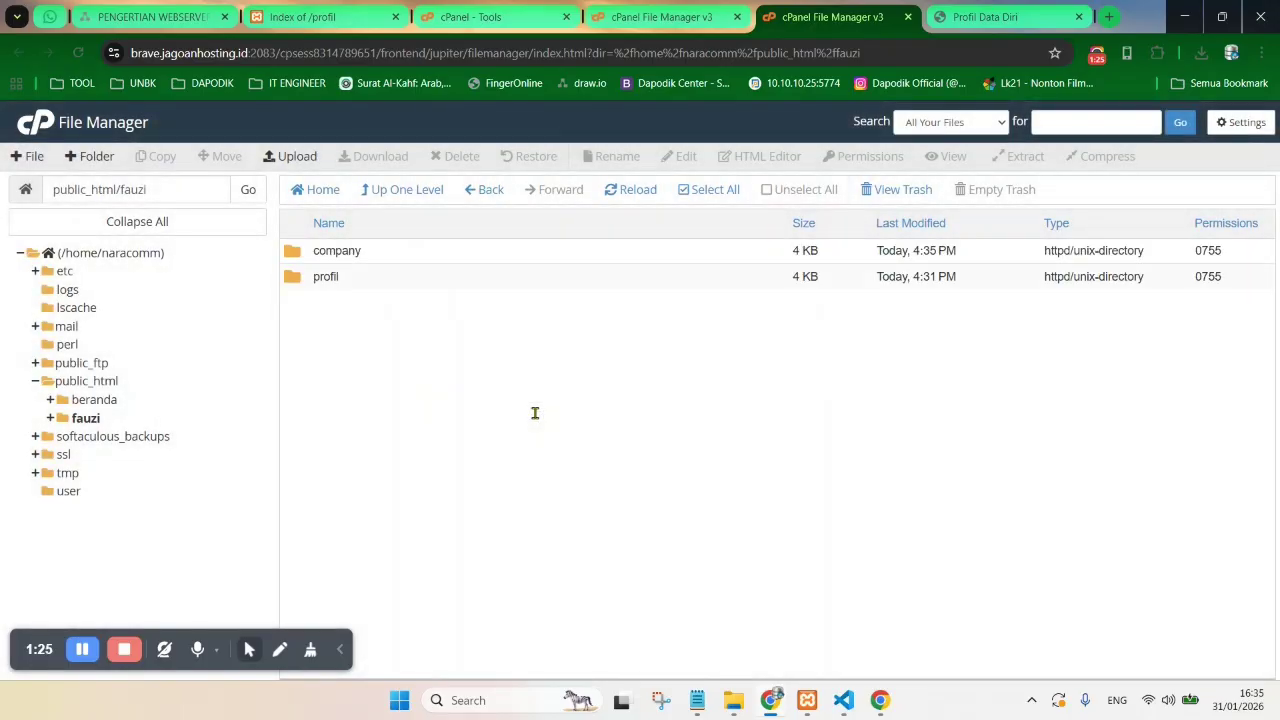
pyautogui.doubleClick(297, 254)
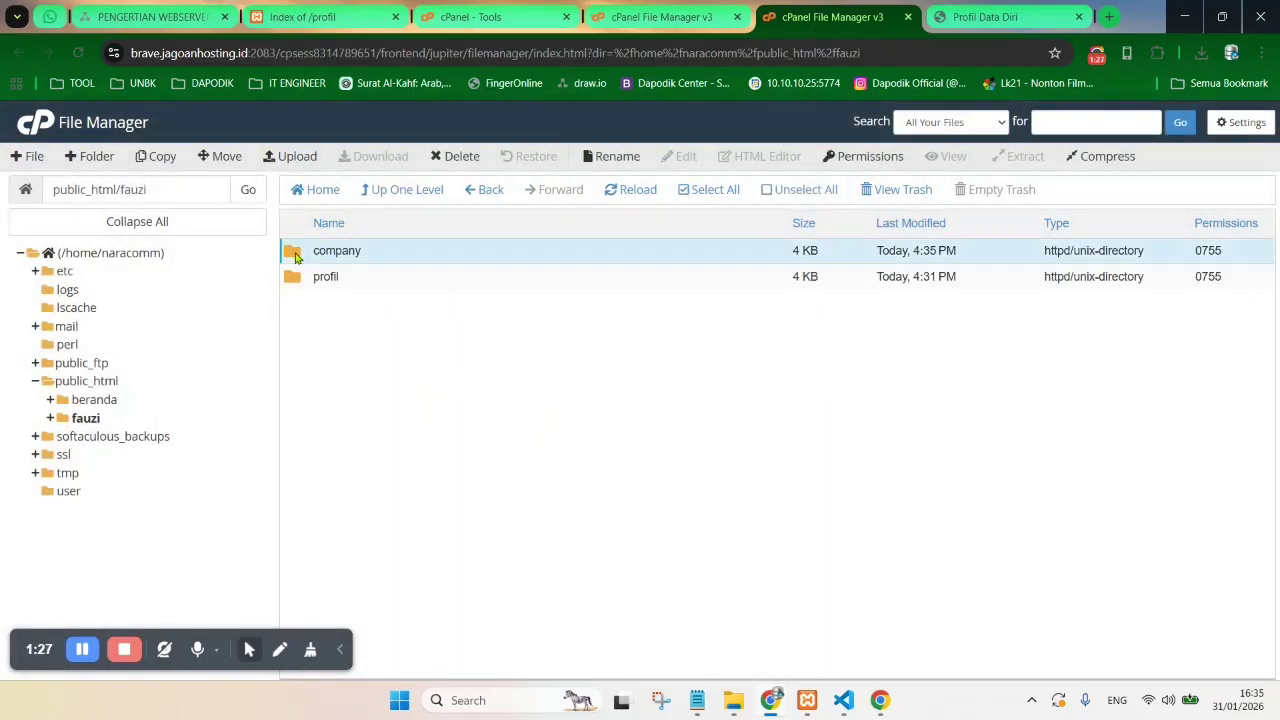
# - Open the local htdocs company-profile folder and close the hubungi.php tab a stray drag opened
pyautogui.click(733, 700)
pyautogui.click(966, 158)
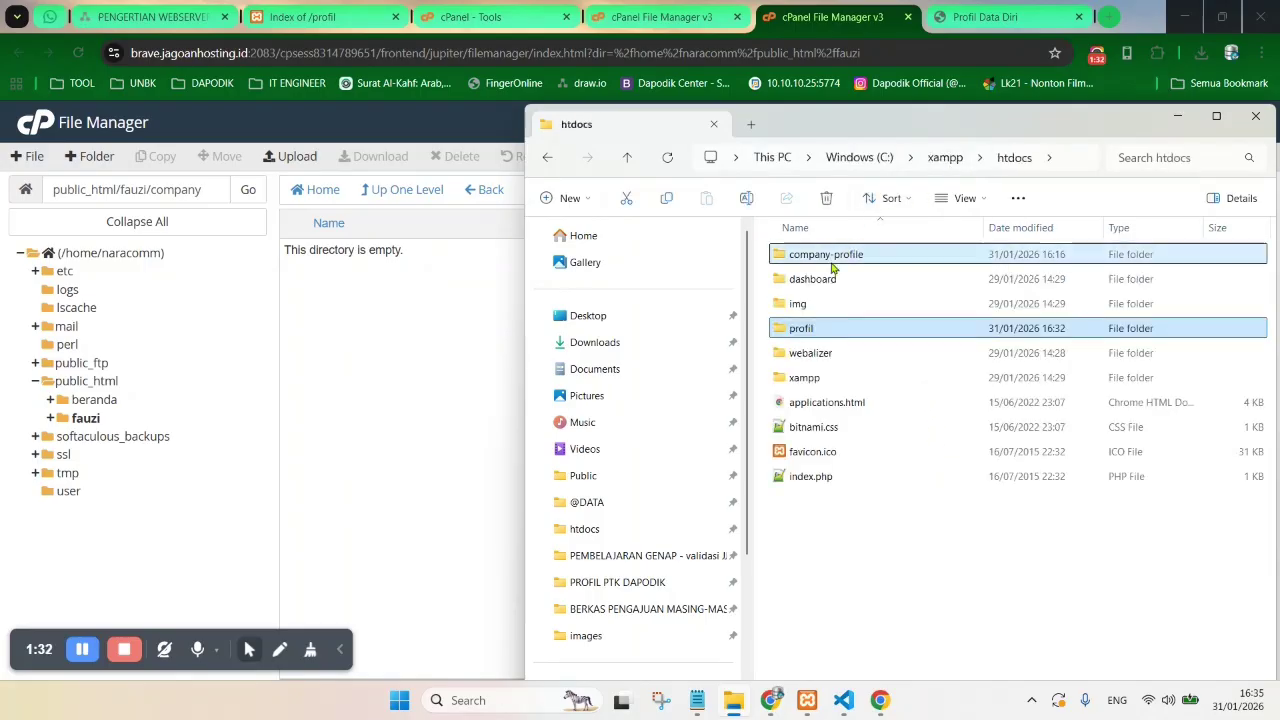
pyautogui.doubleClick(820, 252)
pyautogui.moveTo(886, 121); pyautogui.dragTo(1013, 121)
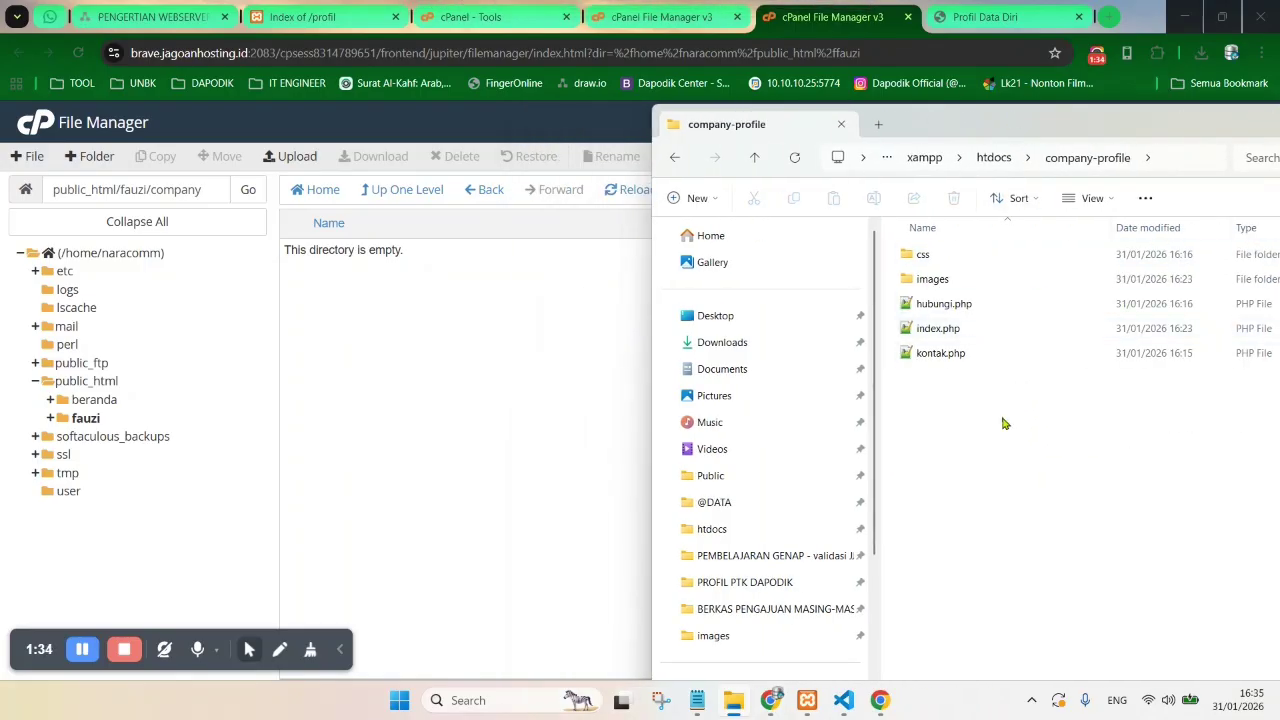
pyautogui.moveTo(1004, 423); pyautogui.dragTo(453, 346)
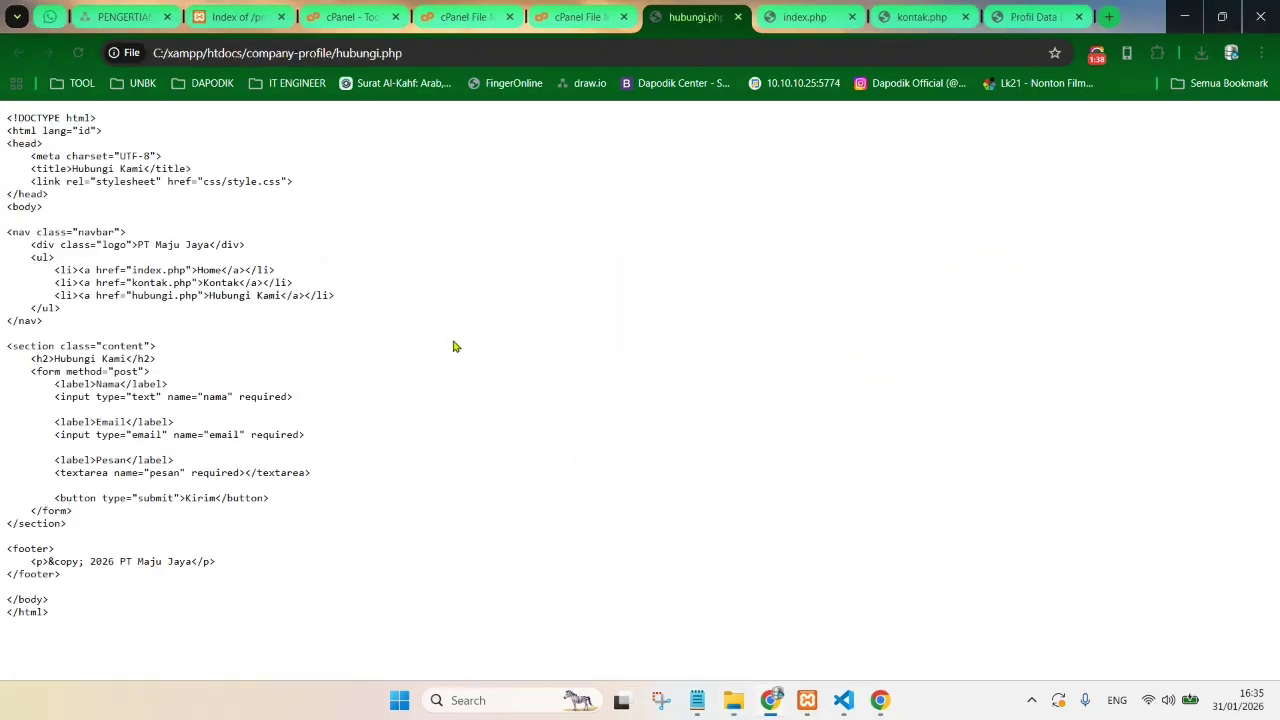
pyautogui.click(737, 17)
pyautogui.click(597, 17)
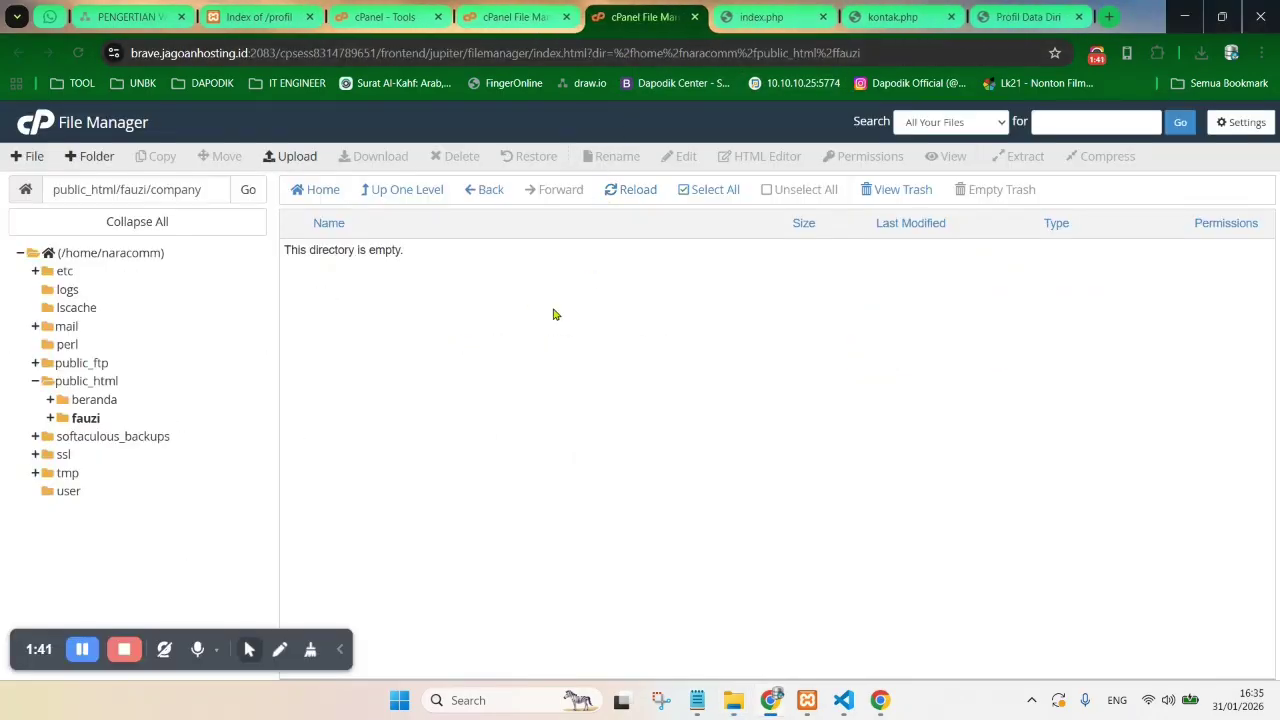
# - Upload hubungi.php, index.php and kontak.php into the company folder
pyautogui.click(291, 158)
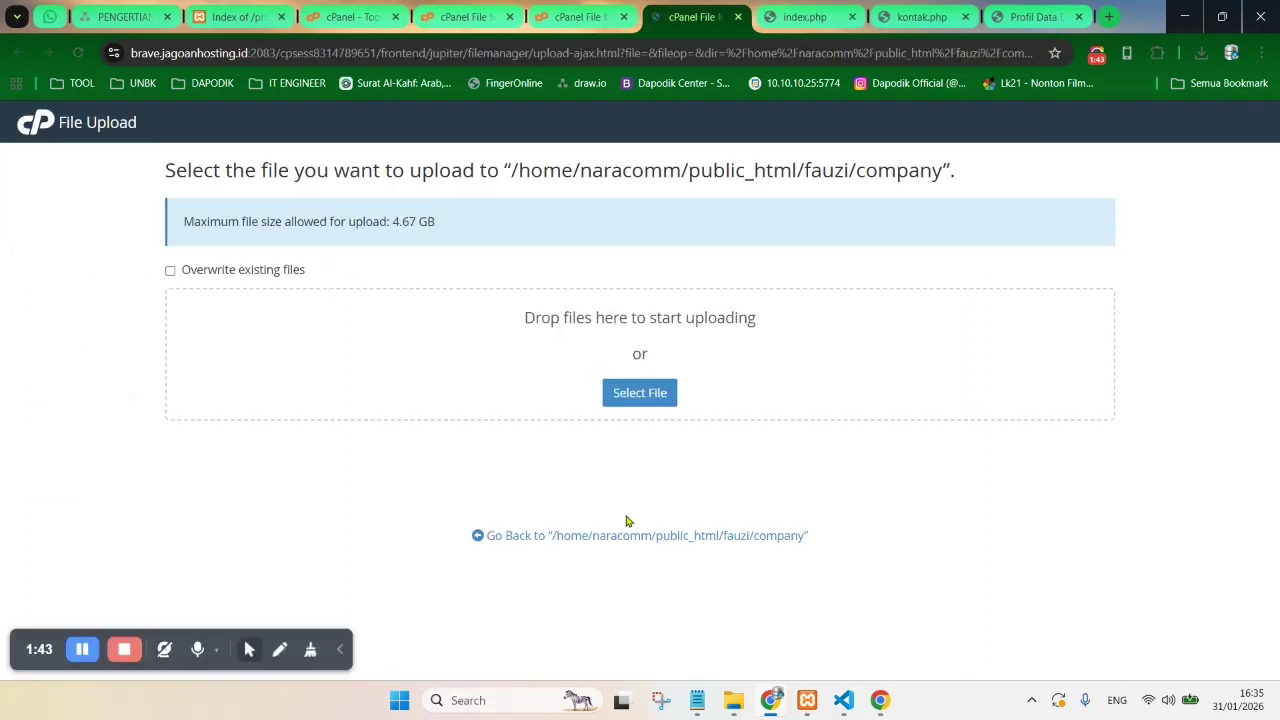
pyautogui.click(735, 700)
pyautogui.moveTo(976, 306); pyautogui.dragTo(545, 367)
pyautogui.scroll(-1, 510, 490)
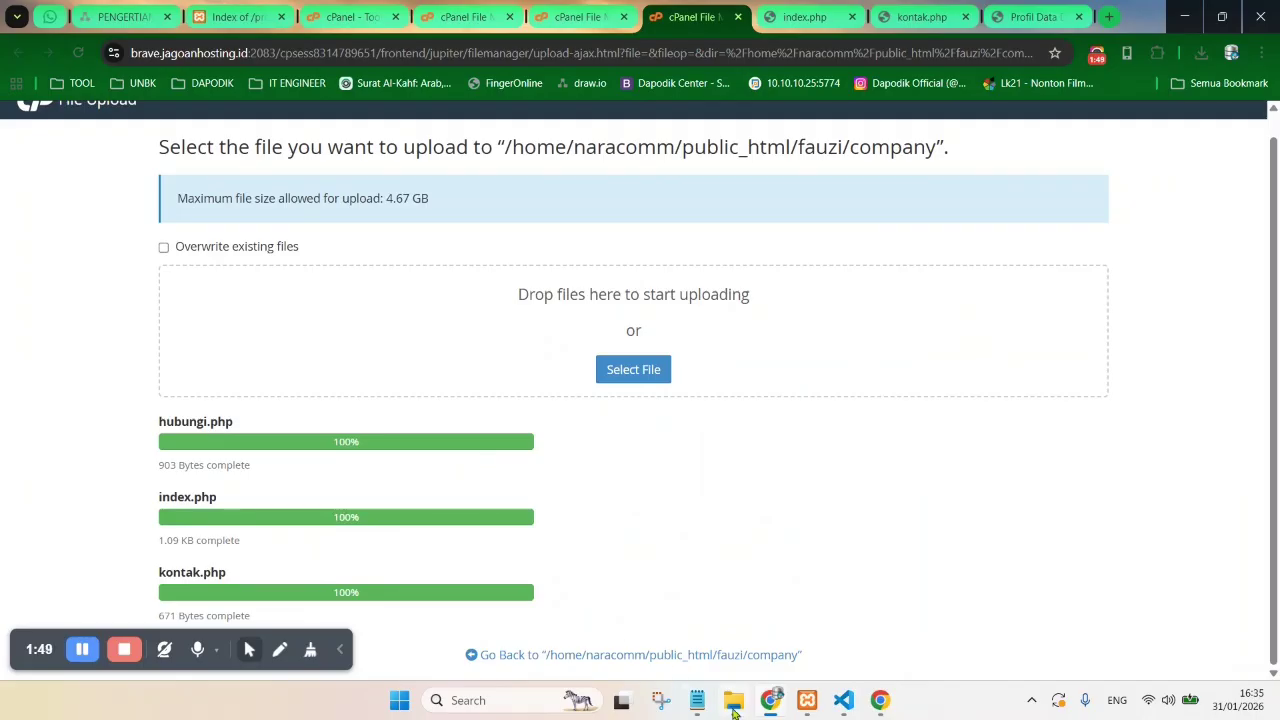
# - Try uploading the css folder, which fails with an error
pyautogui.click(735, 705)
pyautogui.click(1006, 491)
pyautogui.click(943, 254)
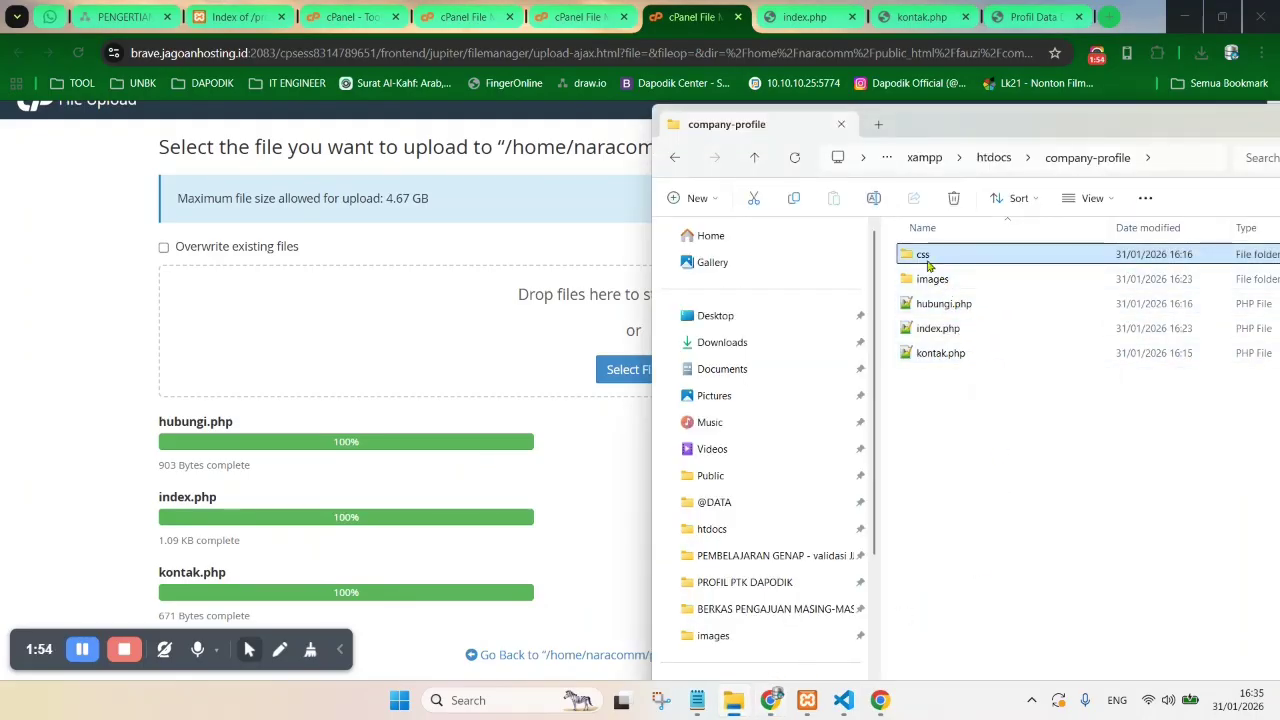
pyautogui.moveTo(920, 255); pyautogui.dragTo(503, 337)
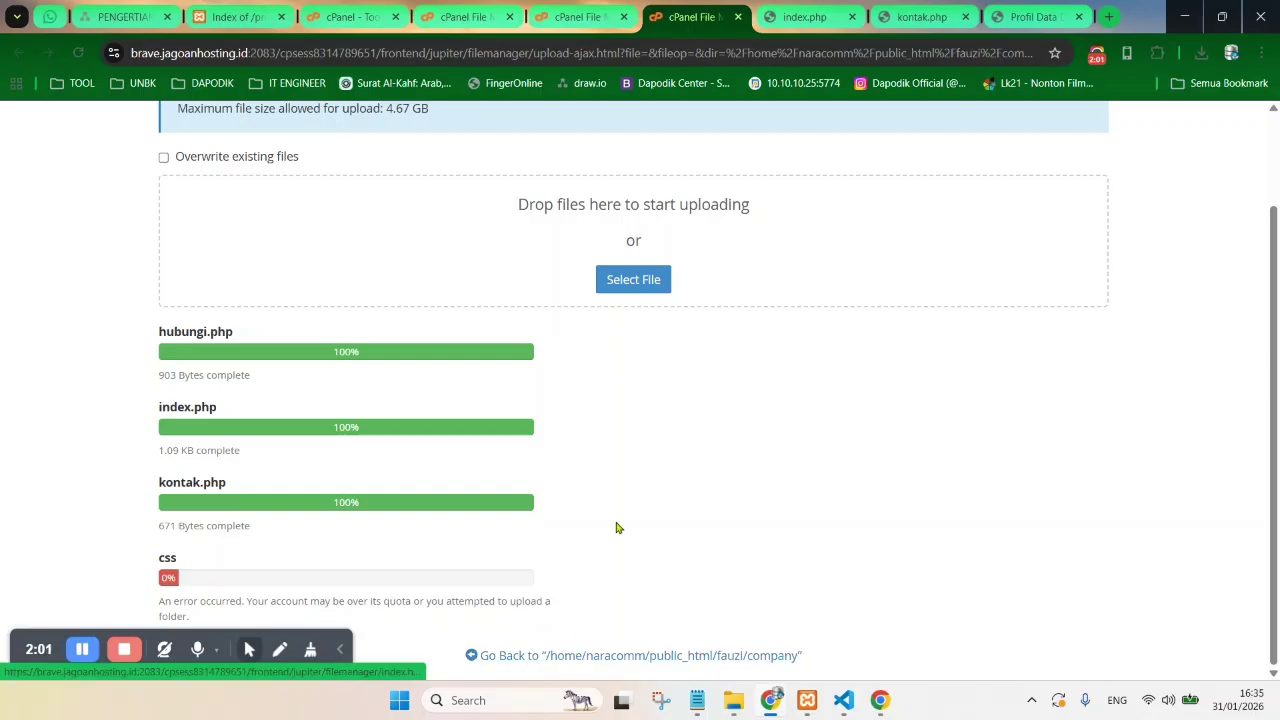
# - Inspect the local css folder, then select the items in company-profile
pyautogui.click(742, 700)
pyautogui.click(940, 278)
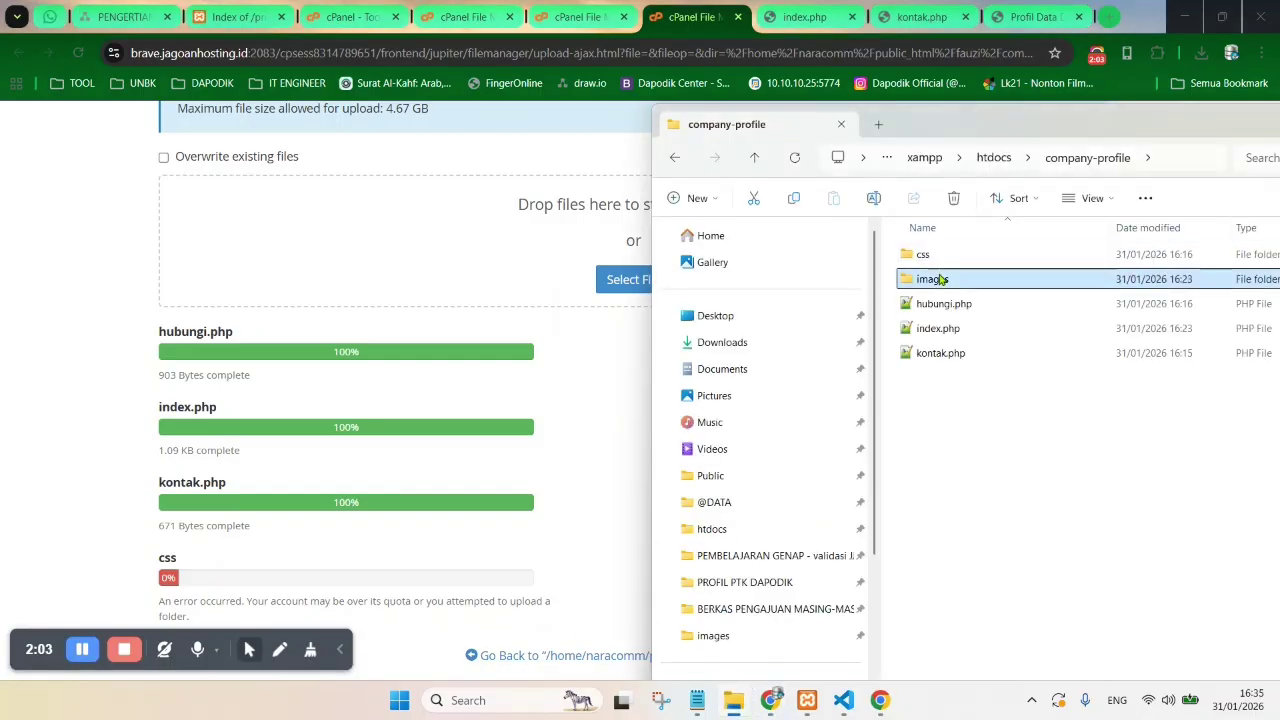
pyautogui.click(980, 414)
pyautogui.doubleClick(941, 263)
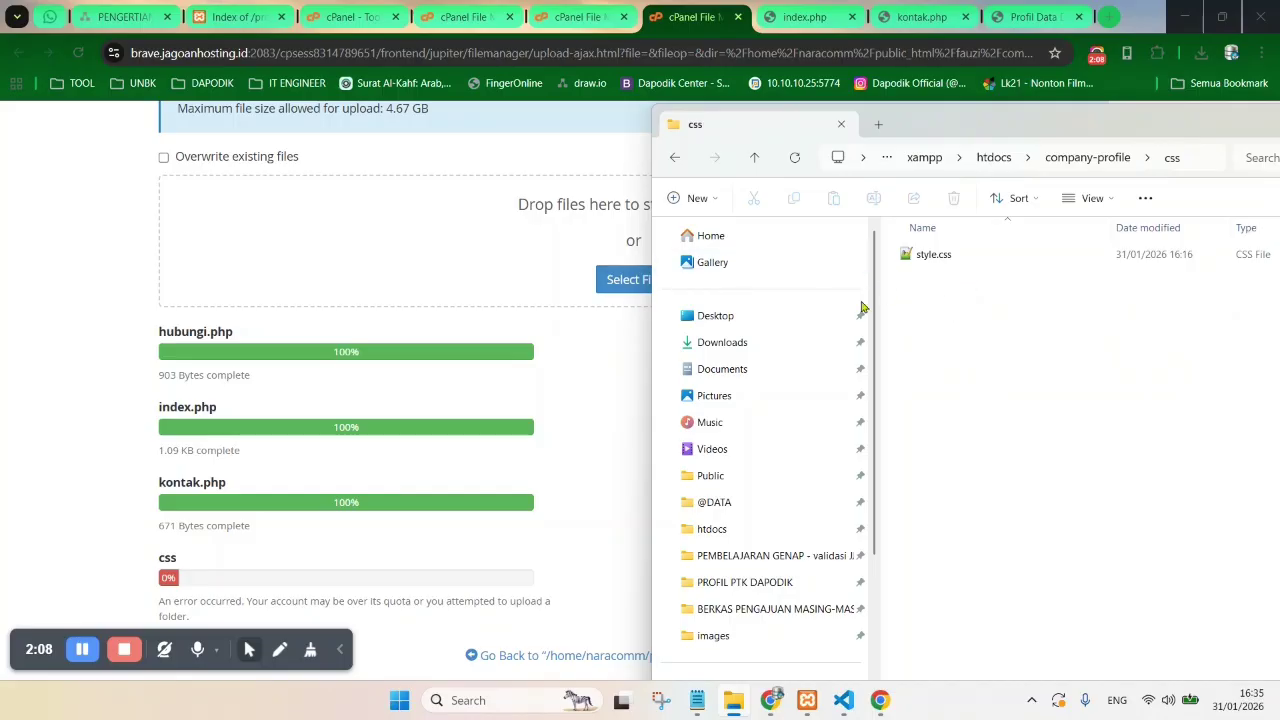
pyautogui.click(756, 159)
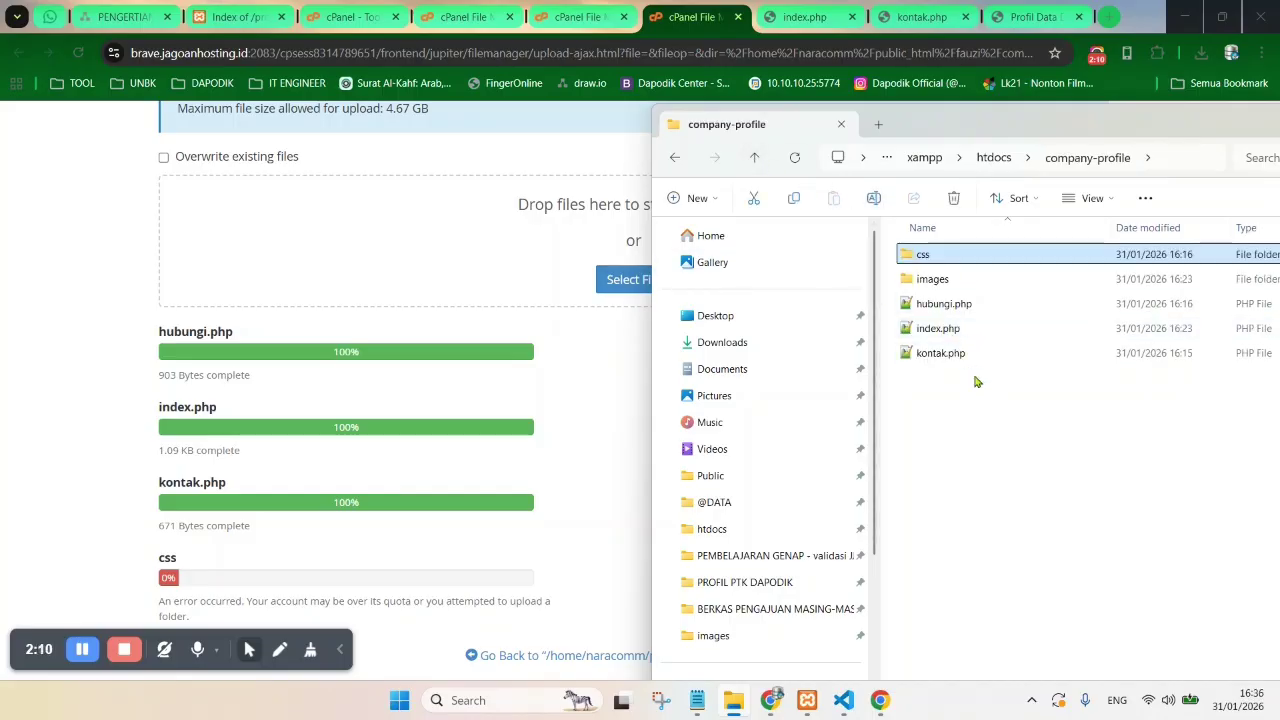
pyautogui.click(979, 430)
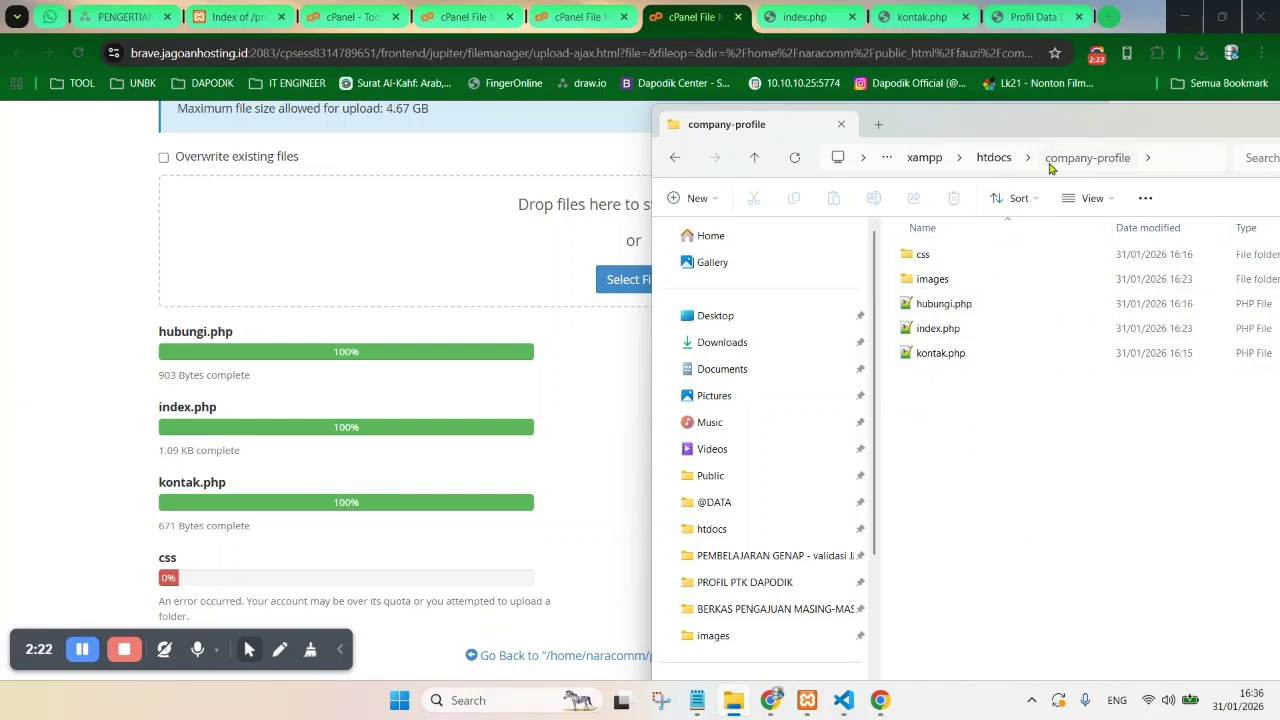
pyautogui.click(1003, 164)
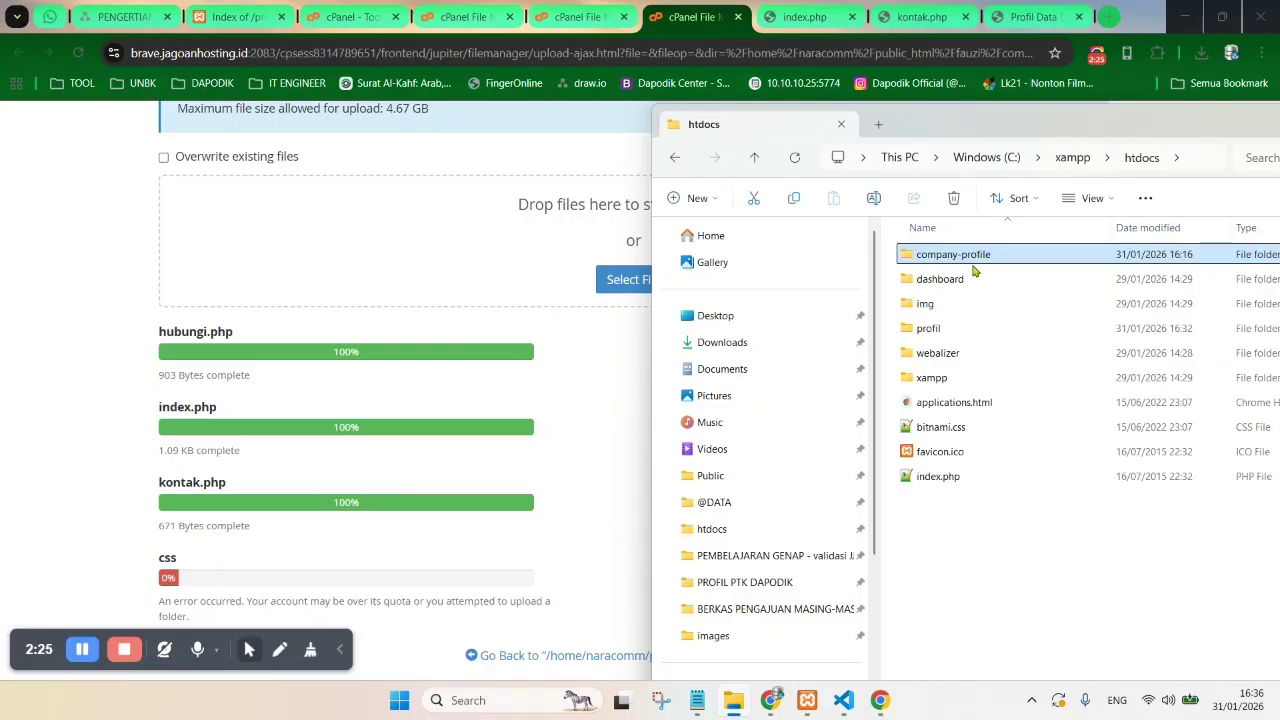
pyautogui.doubleClick(973, 262)
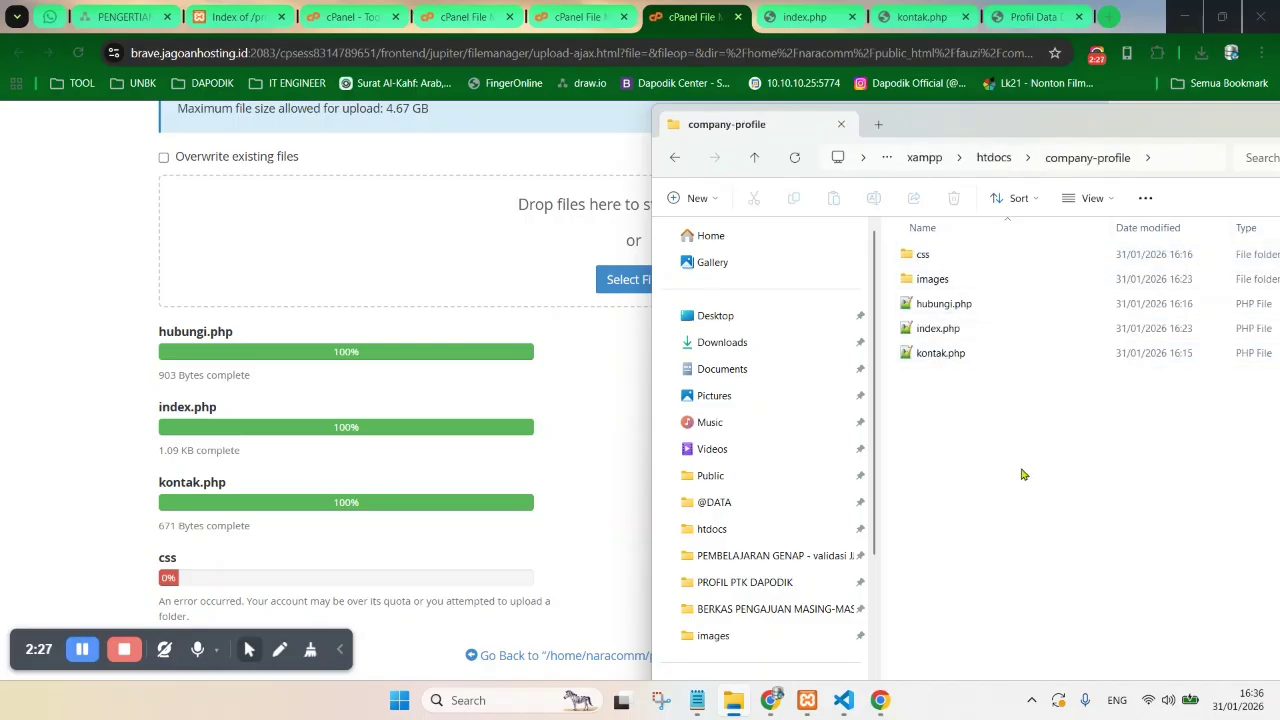
pyautogui.moveTo(1022, 468); pyautogui.dragTo(920, 258)
# - Compress the project files into css.zip and close the failed upload page
pyautogui.rightClick(943, 266)
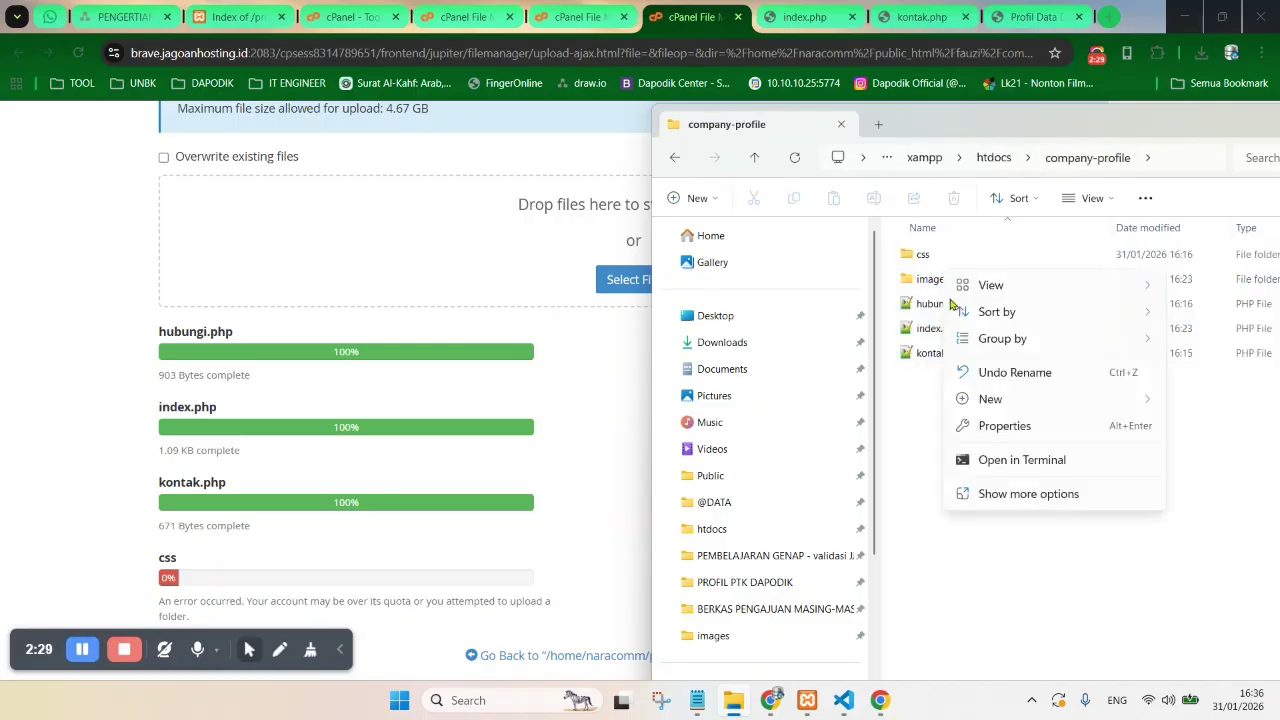
pyautogui.click(925, 432)
pyautogui.moveTo(961, 411); pyautogui.dragTo(912, 252)
pyautogui.rightClick(936, 254)
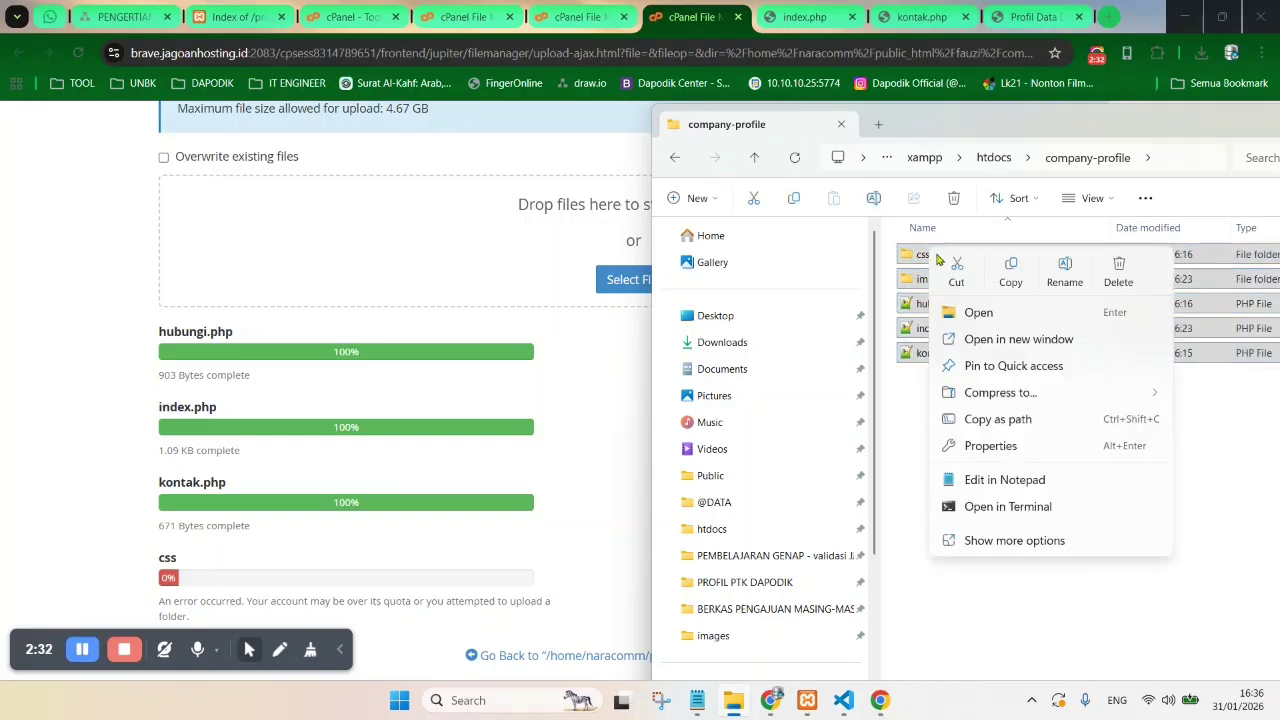
pyautogui.moveTo(997, 403)
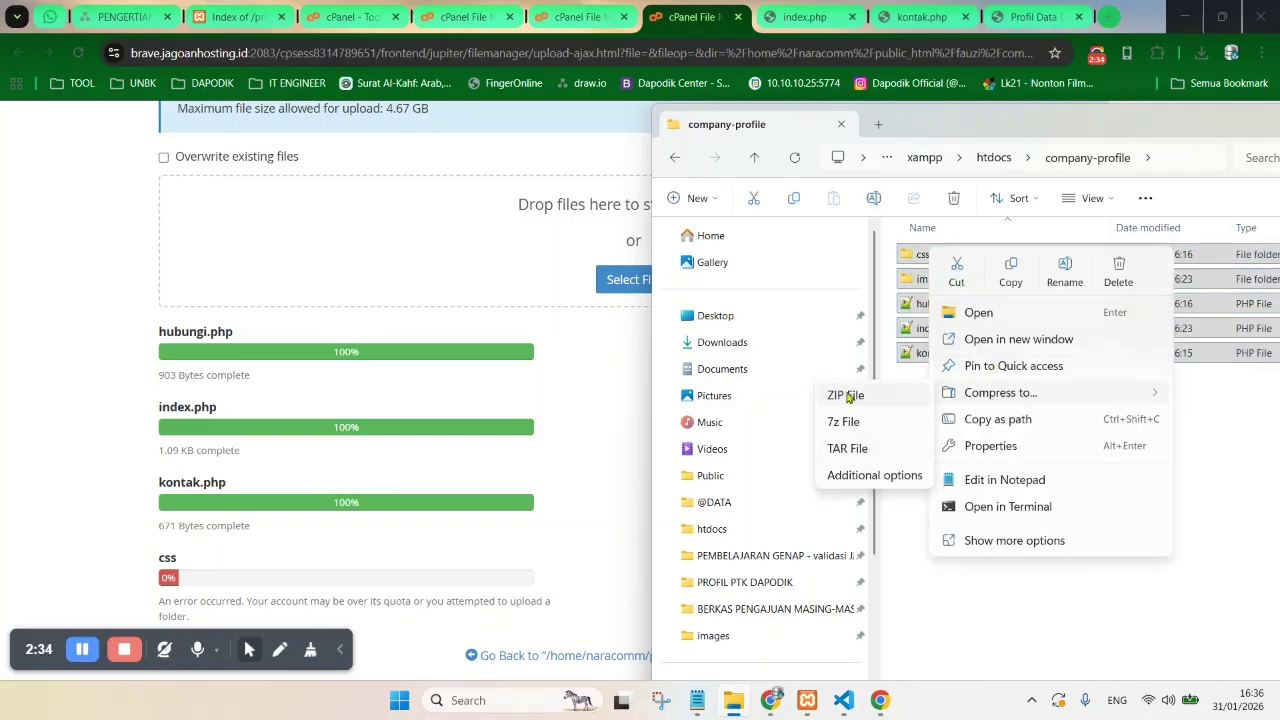
pyautogui.click(849, 476)
pyautogui.press('Return')
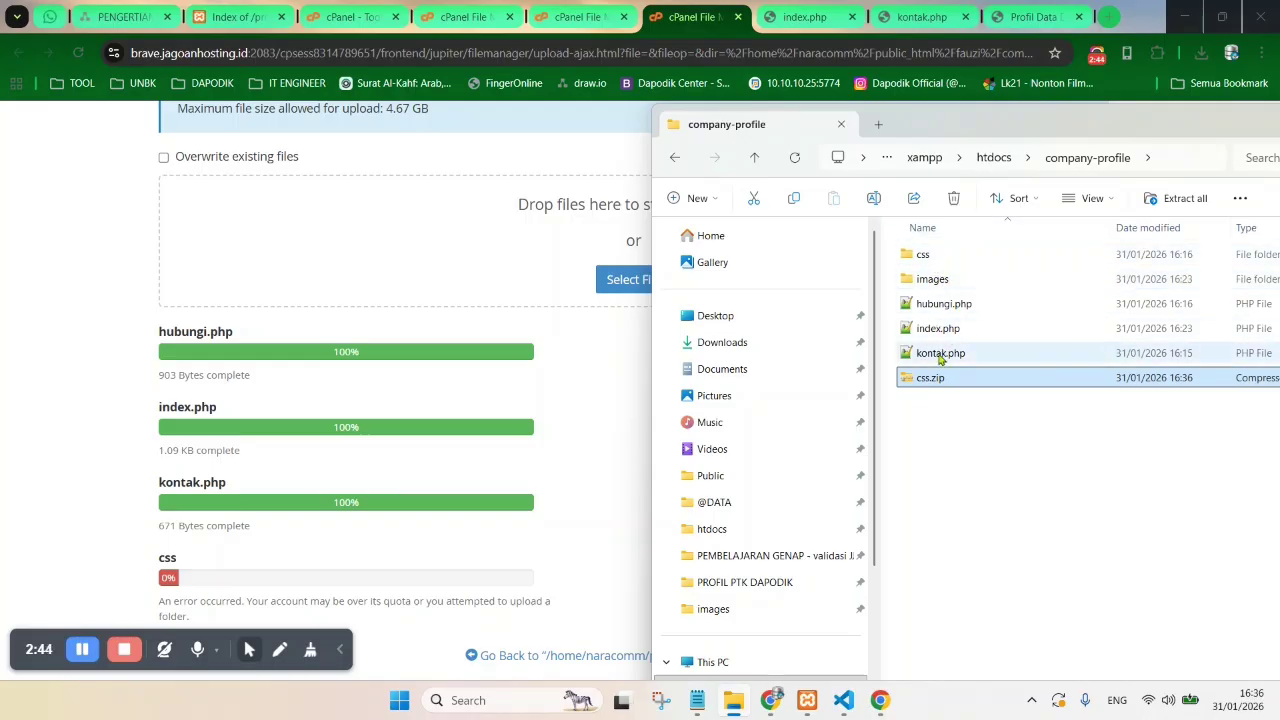
pyautogui.click(608, 493)
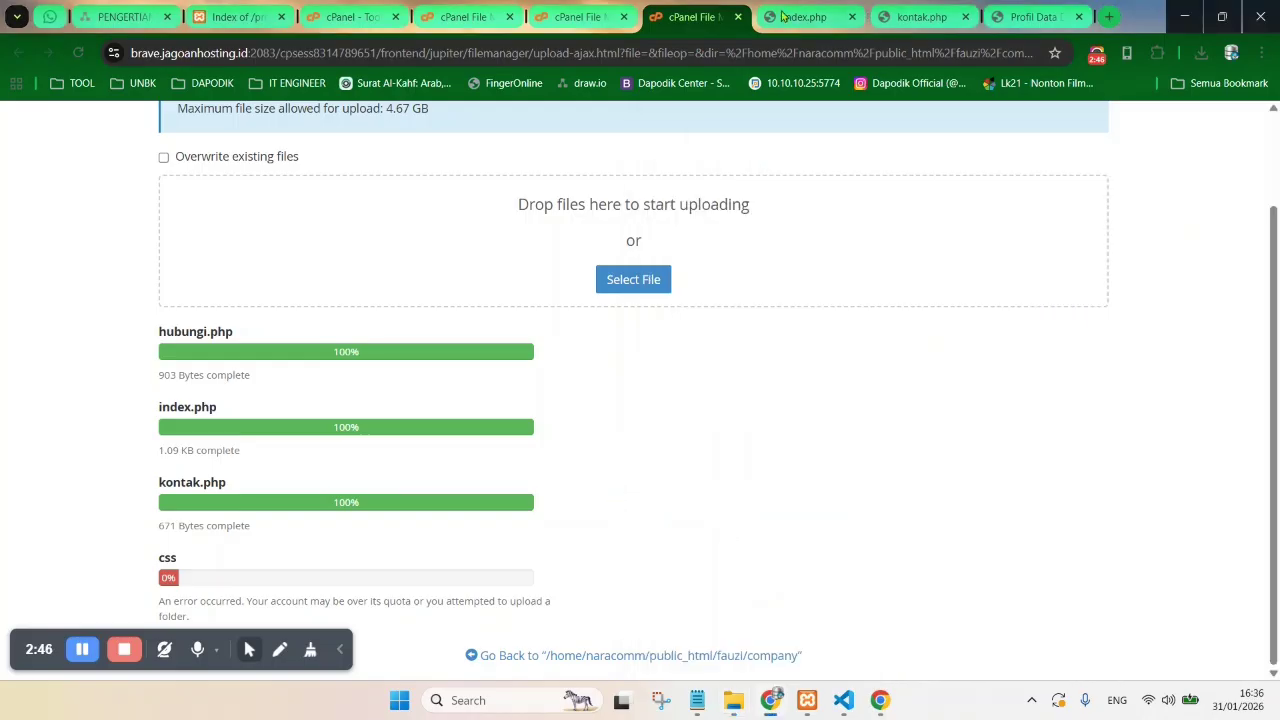
pyautogui.click(737, 16)
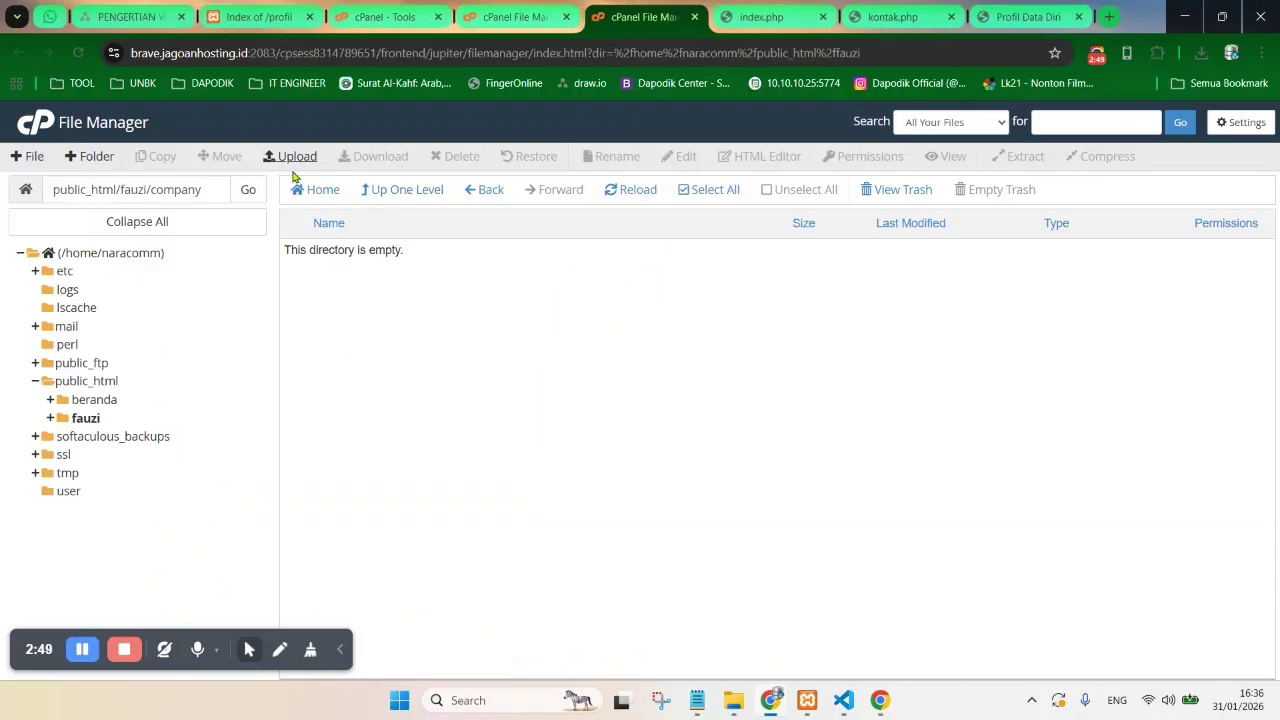
# - Refresh fauzi/company and trash hubungi.php, index.php and kontak.php
pyautogui.click(638, 190)
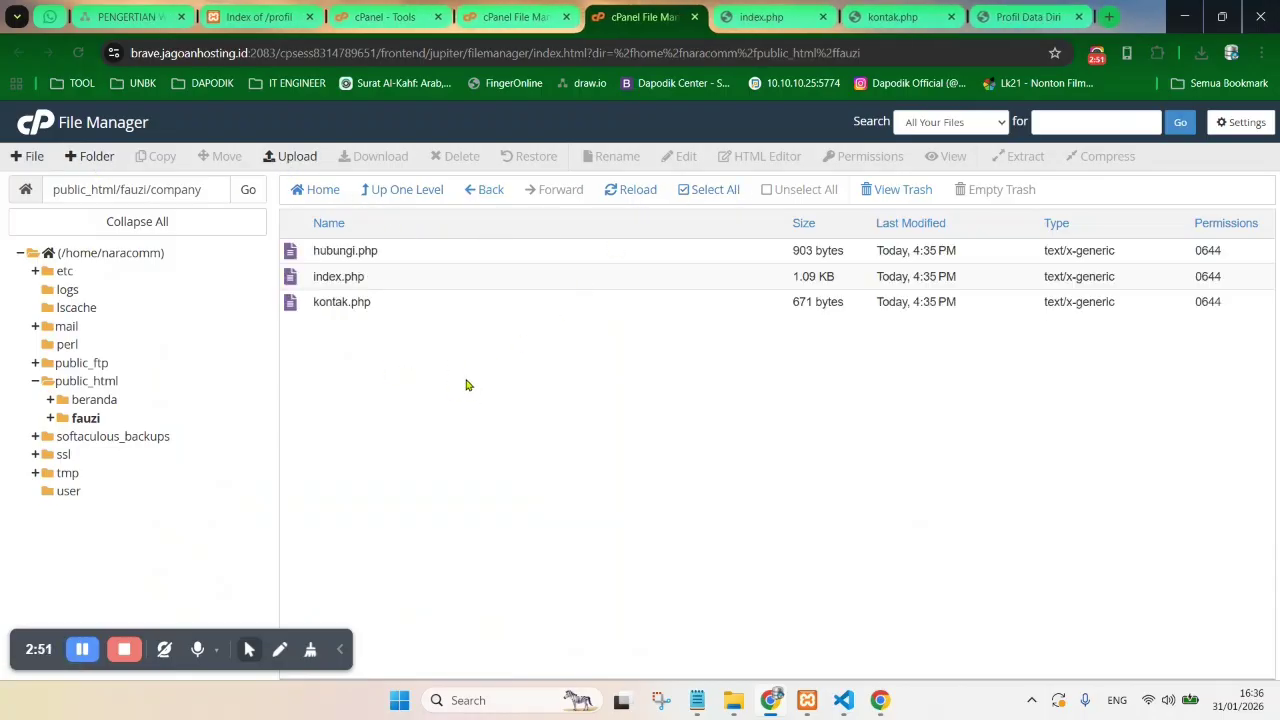
pyautogui.moveTo(305, 244); pyautogui.dragTo(354, 282)
pyautogui.click(306, 258)
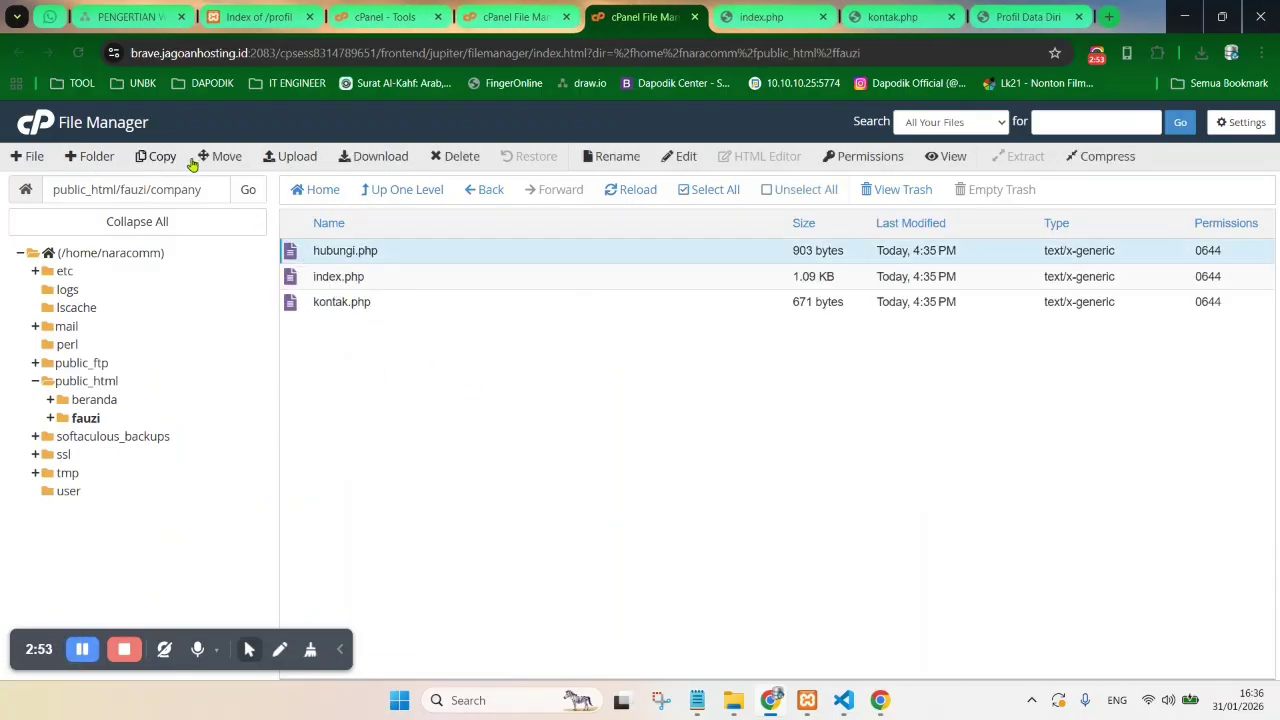
pyautogui.click(463, 157)
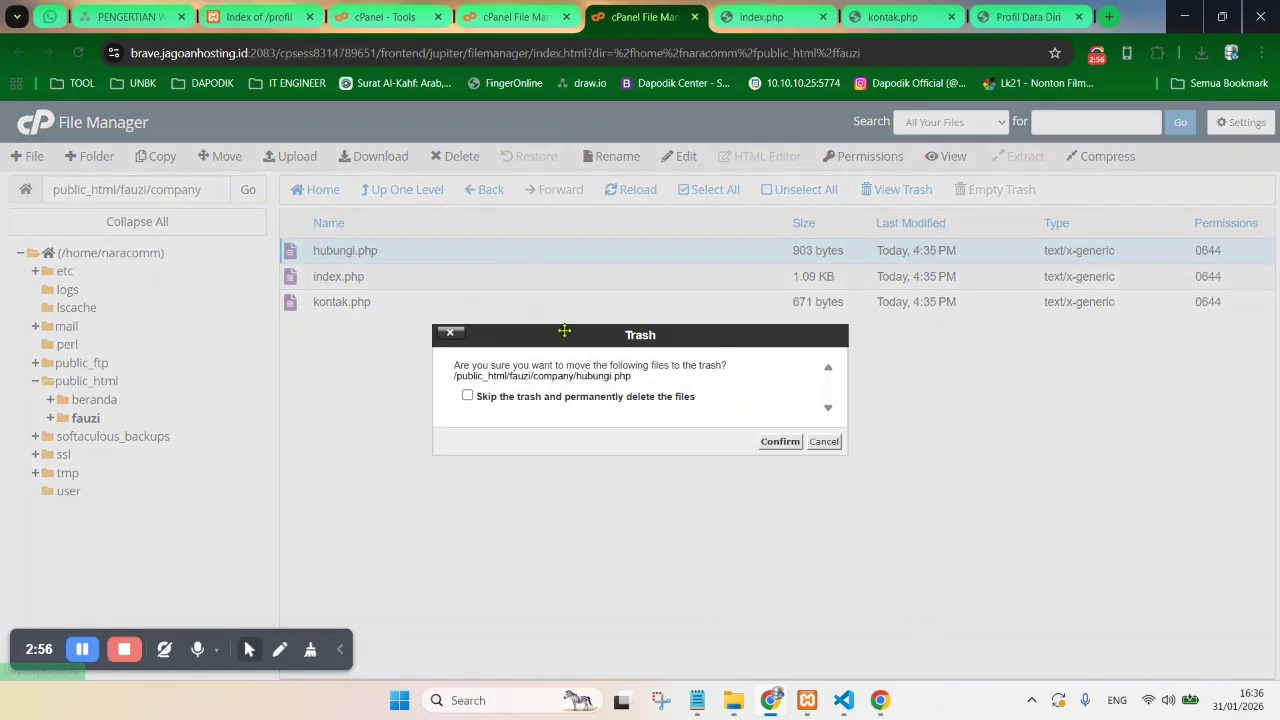
pyautogui.click(771, 443)
pyautogui.click(437, 251)
pyautogui.click(462, 157)
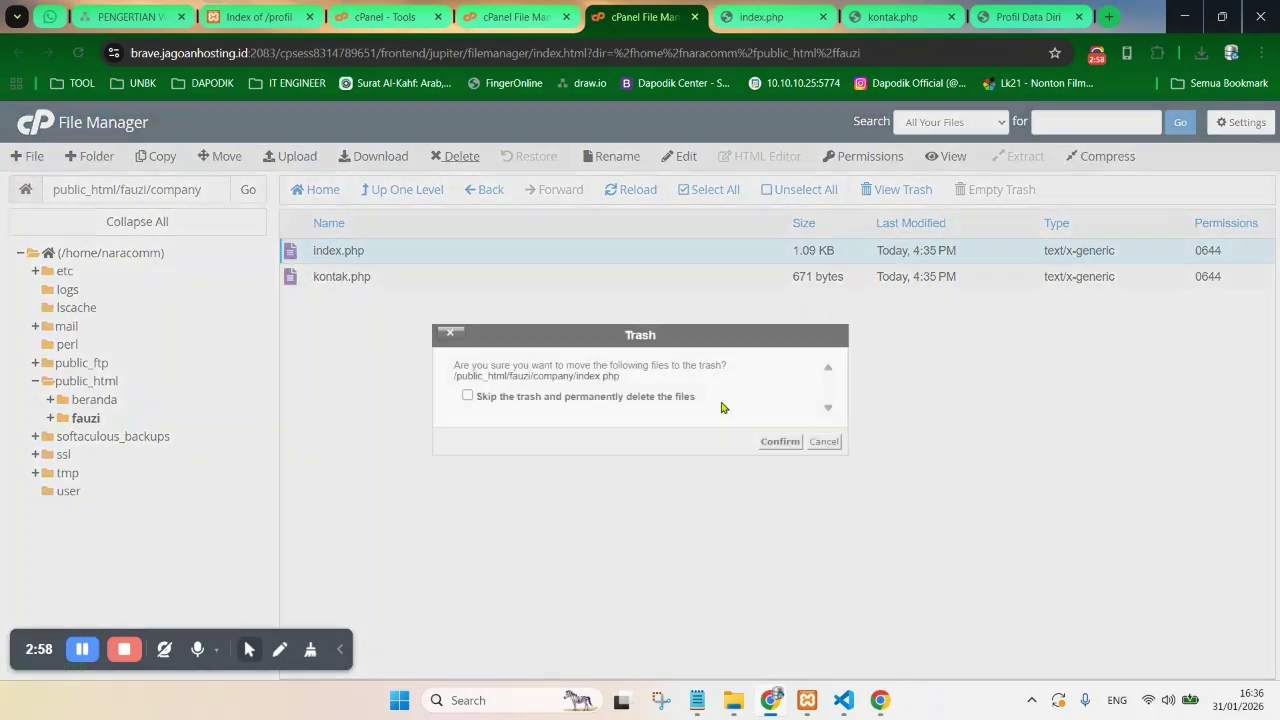
pyautogui.click(772, 442)
pyautogui.click(400, 249)
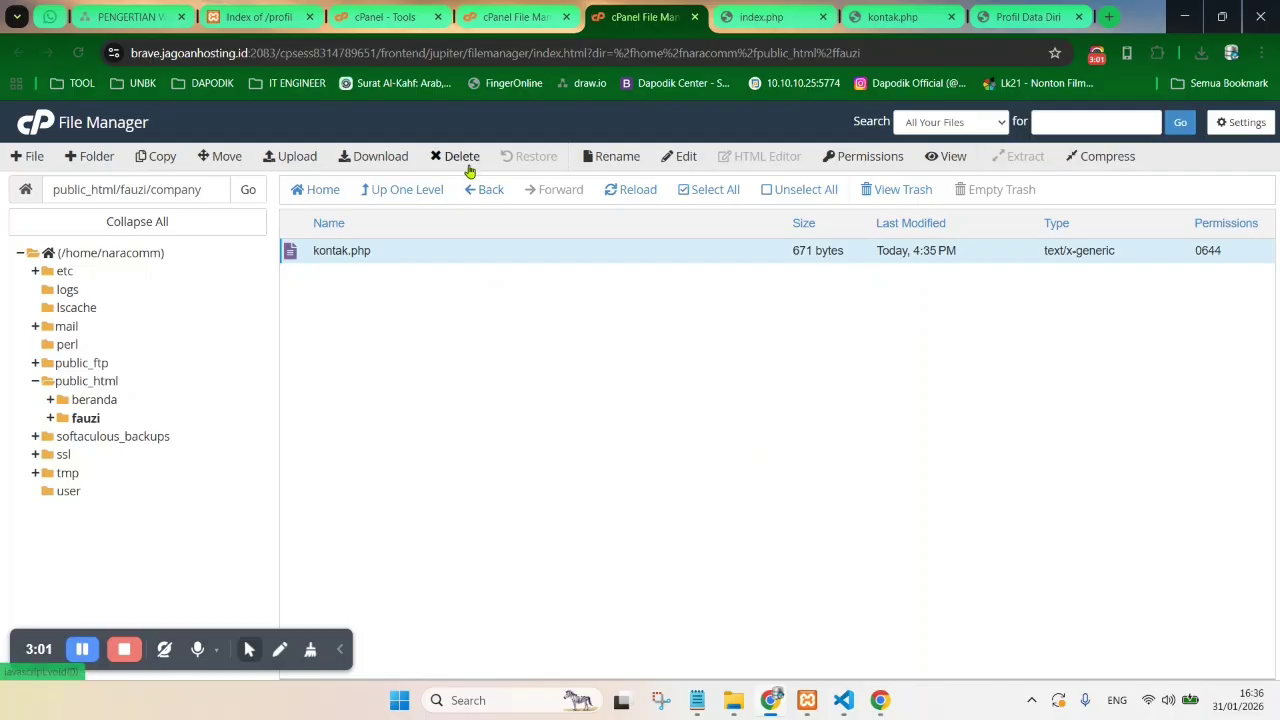
pyautogui.click(462, 157)
pyautogui.click(786, 446)
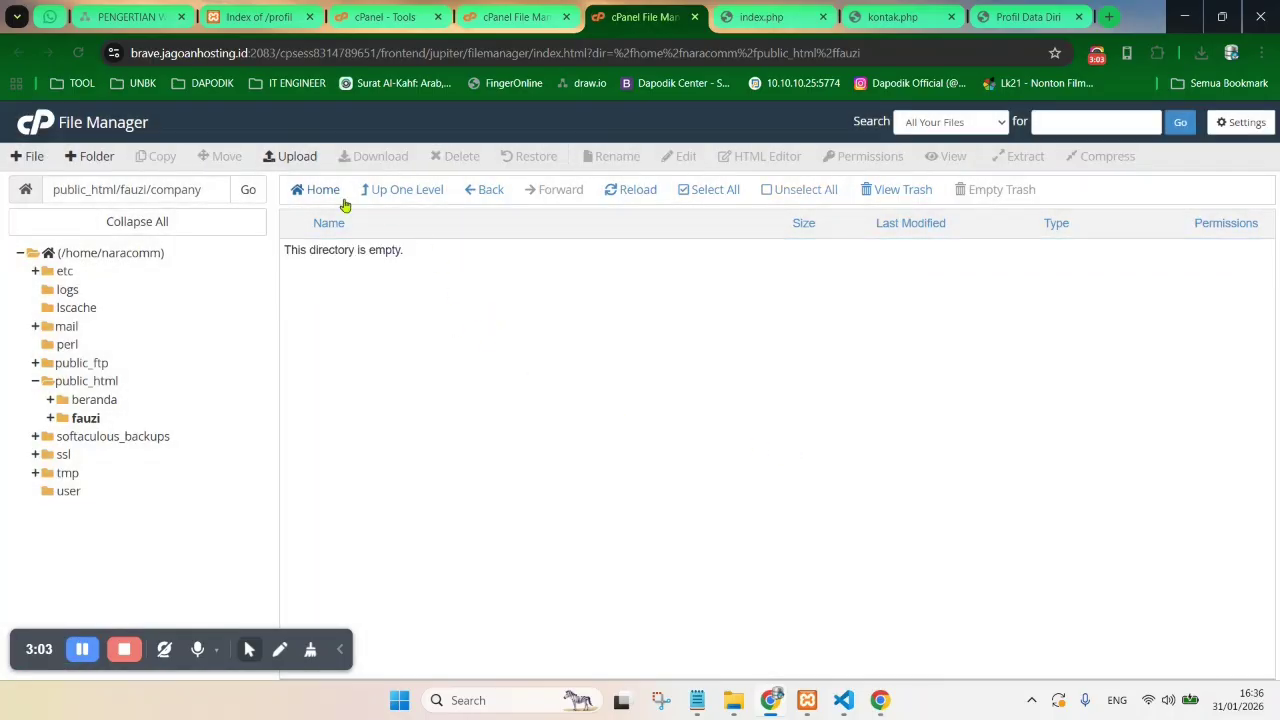
# - Upload css.zip from the local project folder into the company folder by drag-and-drop
pyautogui.click(290, 157)
pyautogui.click(733, 700)
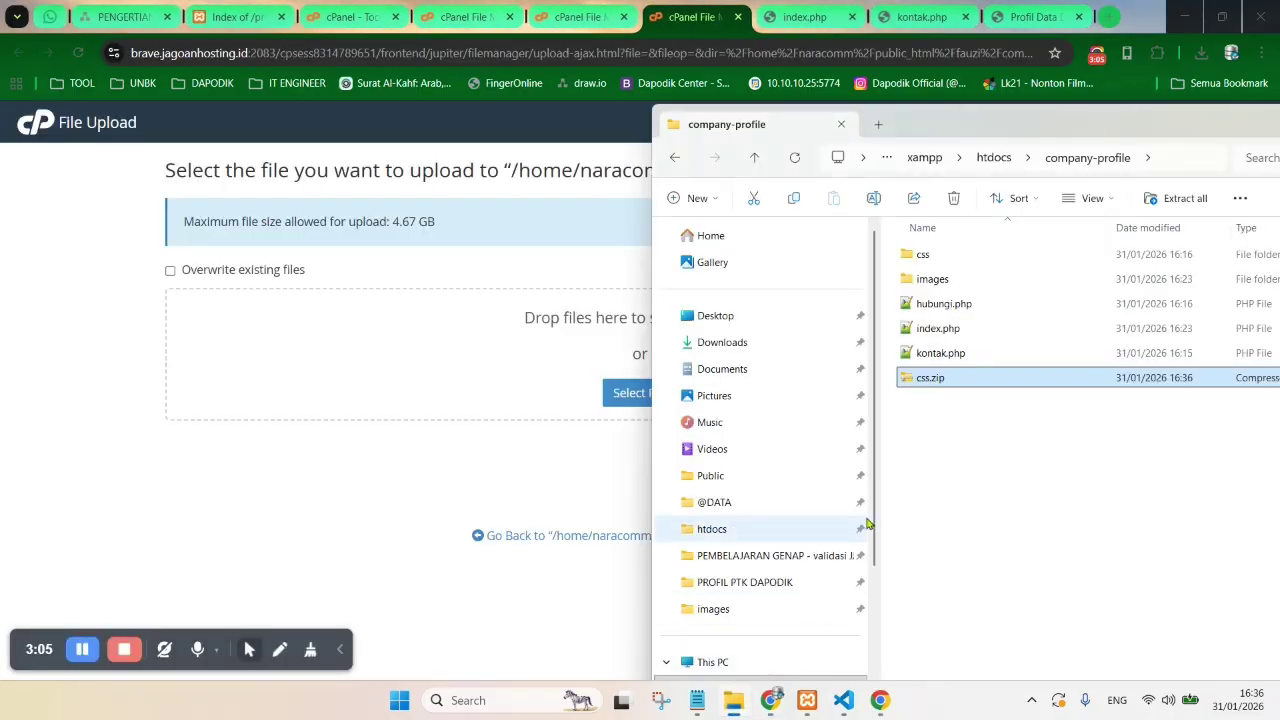
pyautogui.click(937, 377)
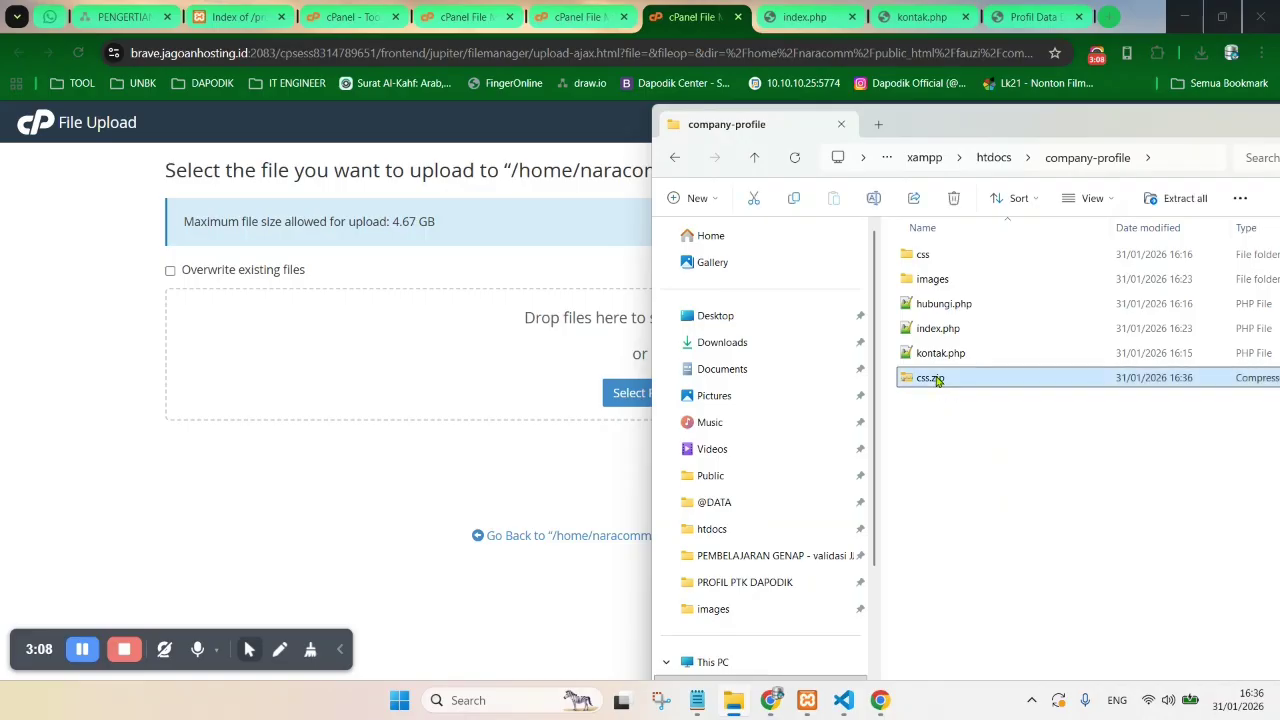
pyautogui.moveTo(937, 377); pyautogui.dragTo(451, 371)
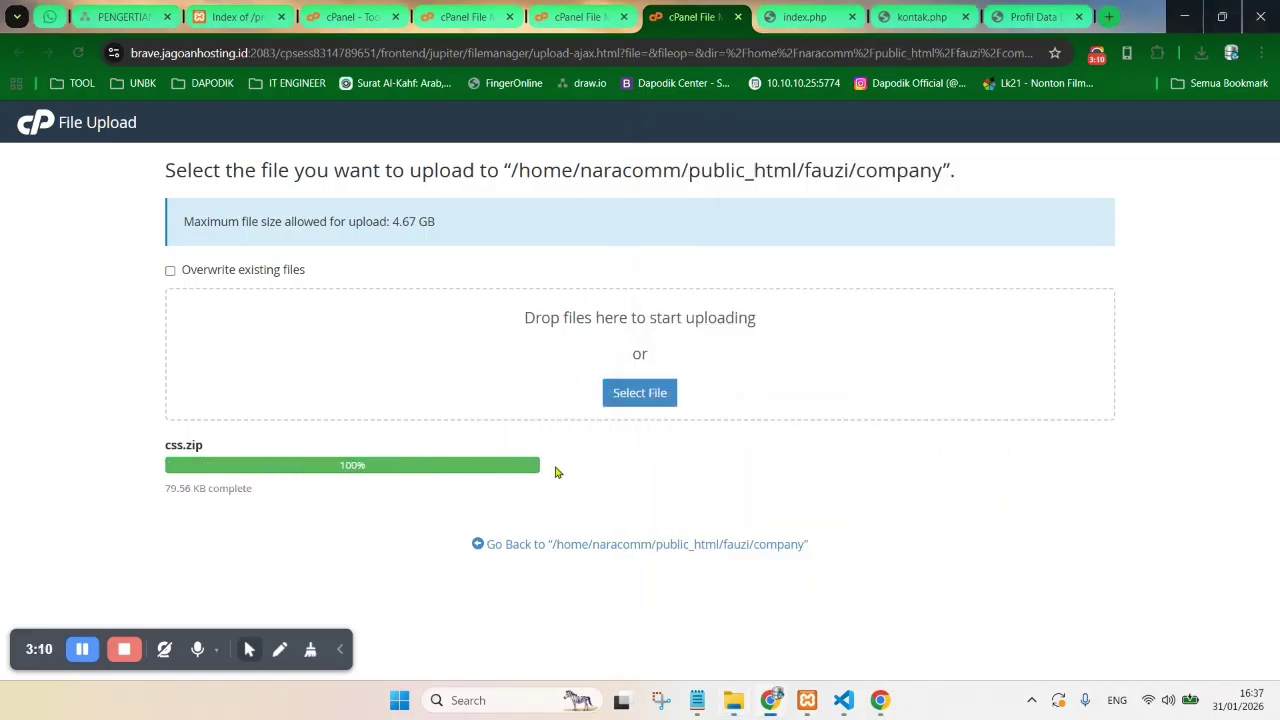
pyautogui.click(580, 548)
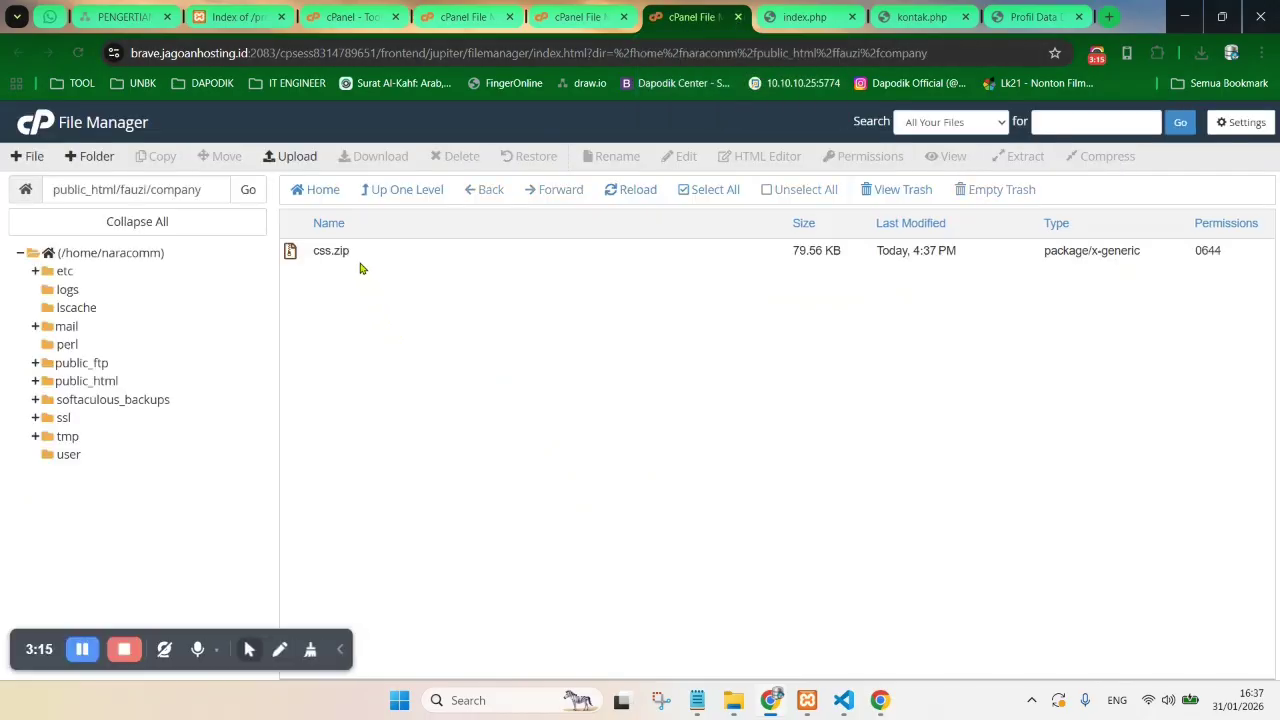
# - Extract css.zip into the company folder and dismiss the extraction results
pyautogui.click(355, 253)
pyautogui.click(731, 697)
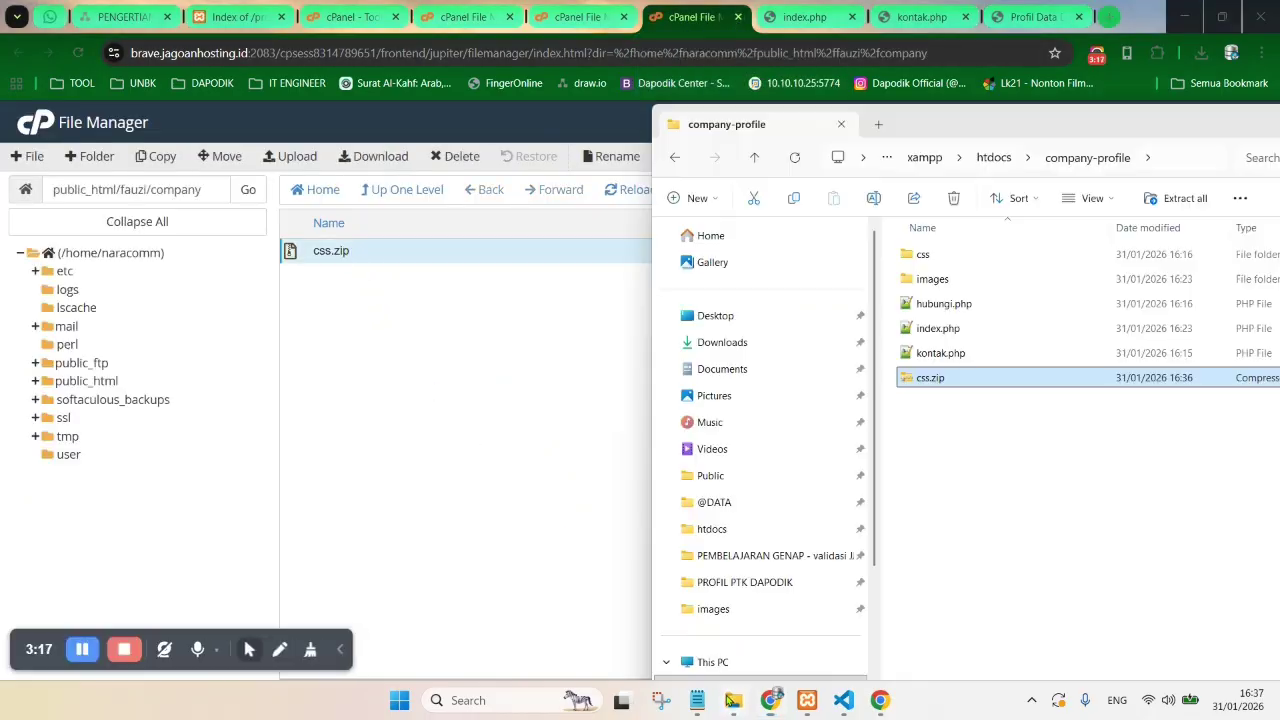
pyautogui.click(935, 460)
pyautogui.click(398, 385)
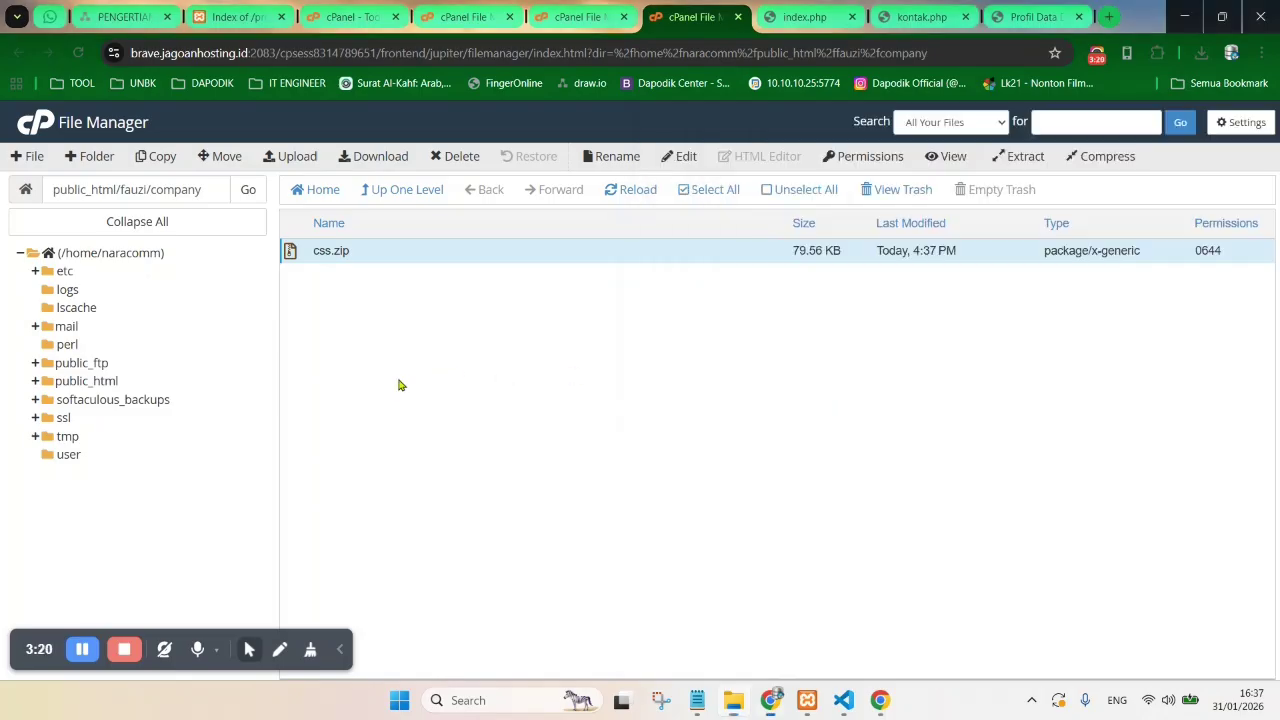
pyautogui.rightClick(351, 258)
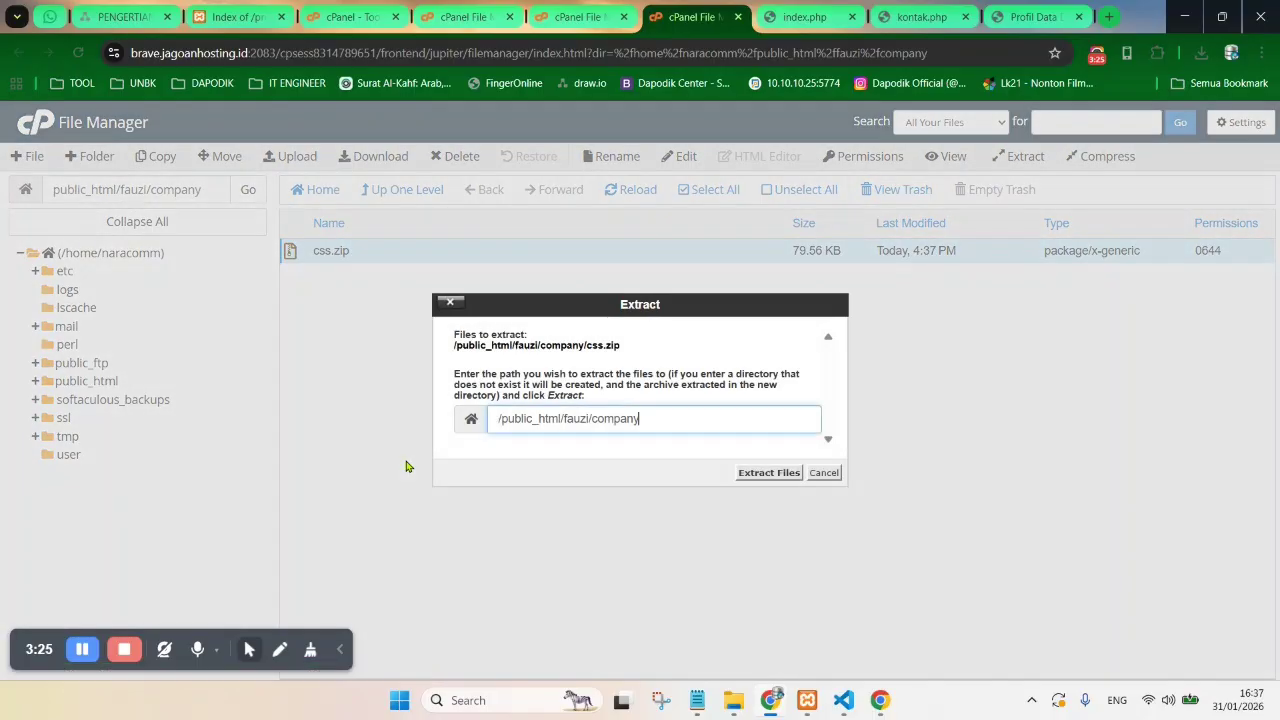
pyautogui.click(770, 474)
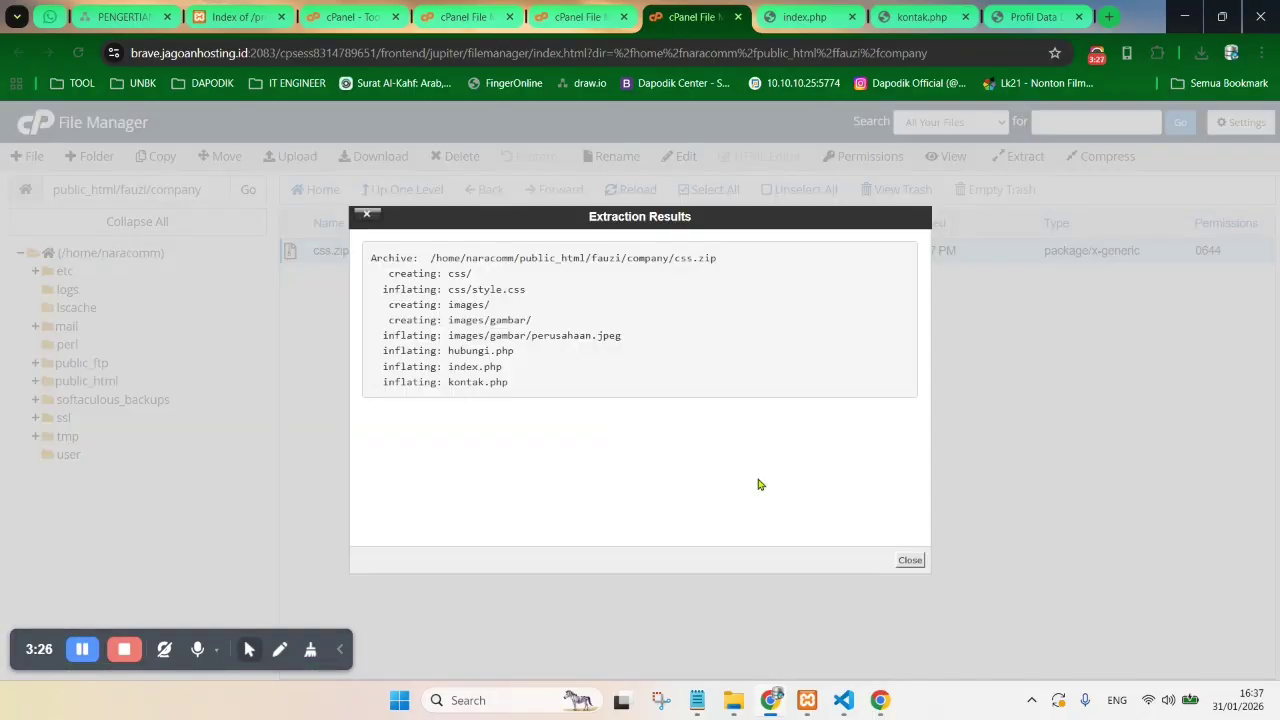
pyautogui.click(906, 562)
# - Refresh the listing and check the extracted images and css folders
pyautogui.click(625, 193)
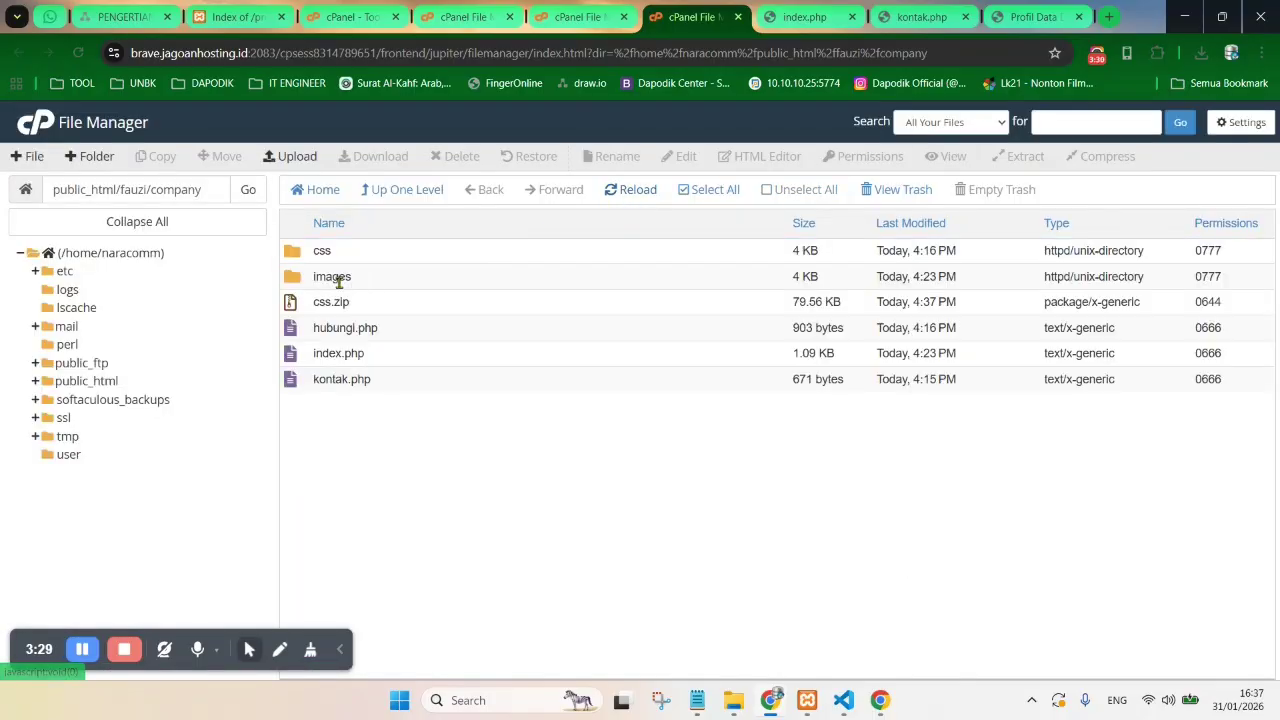
pyautogui.doubleClick(320, 276)
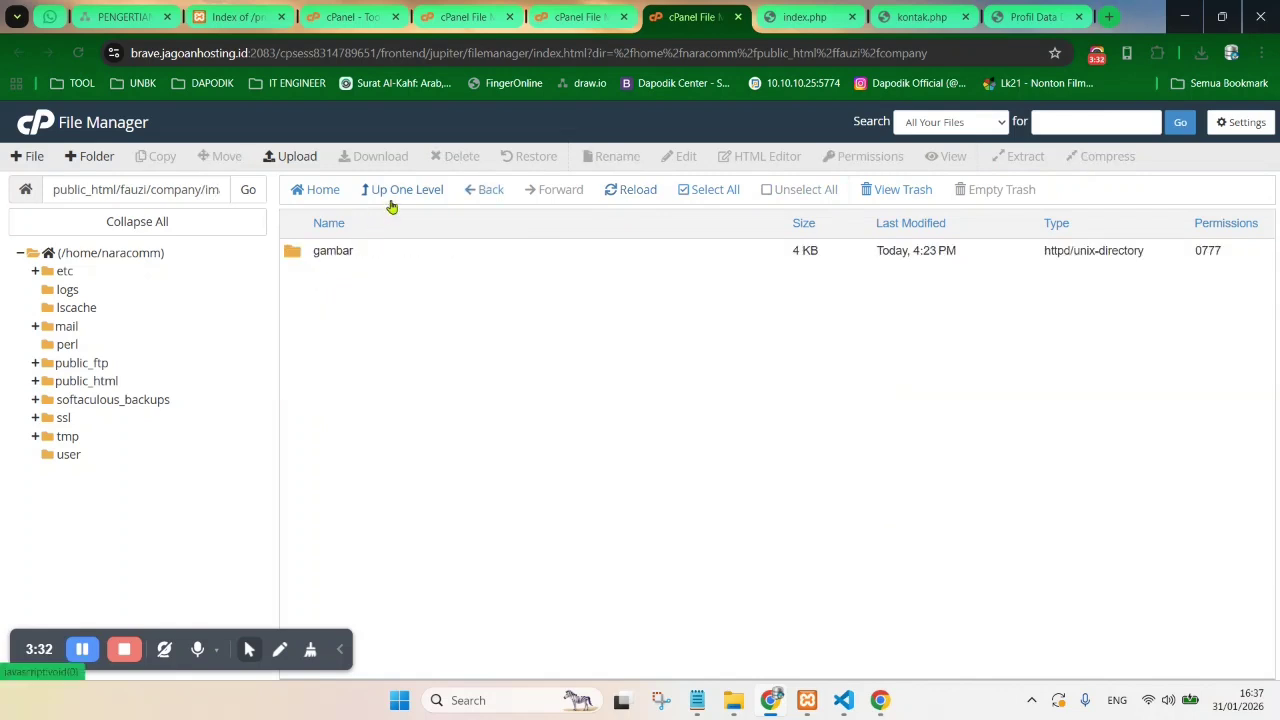
pyautogui.click(395, 190)
pyautogui.click(322, 251)
pyautogui.doubleClick(302, 256)
pyautogui.click(397, 194)
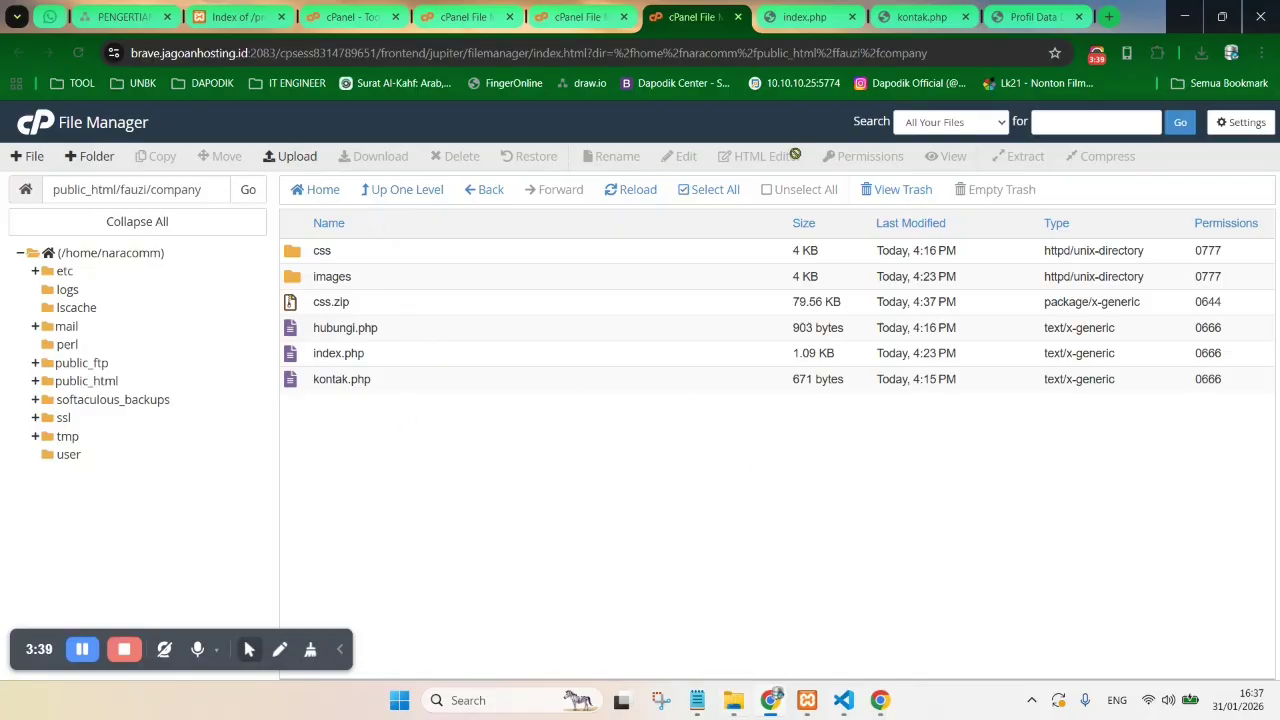
pyautogui.click(1027, 17)
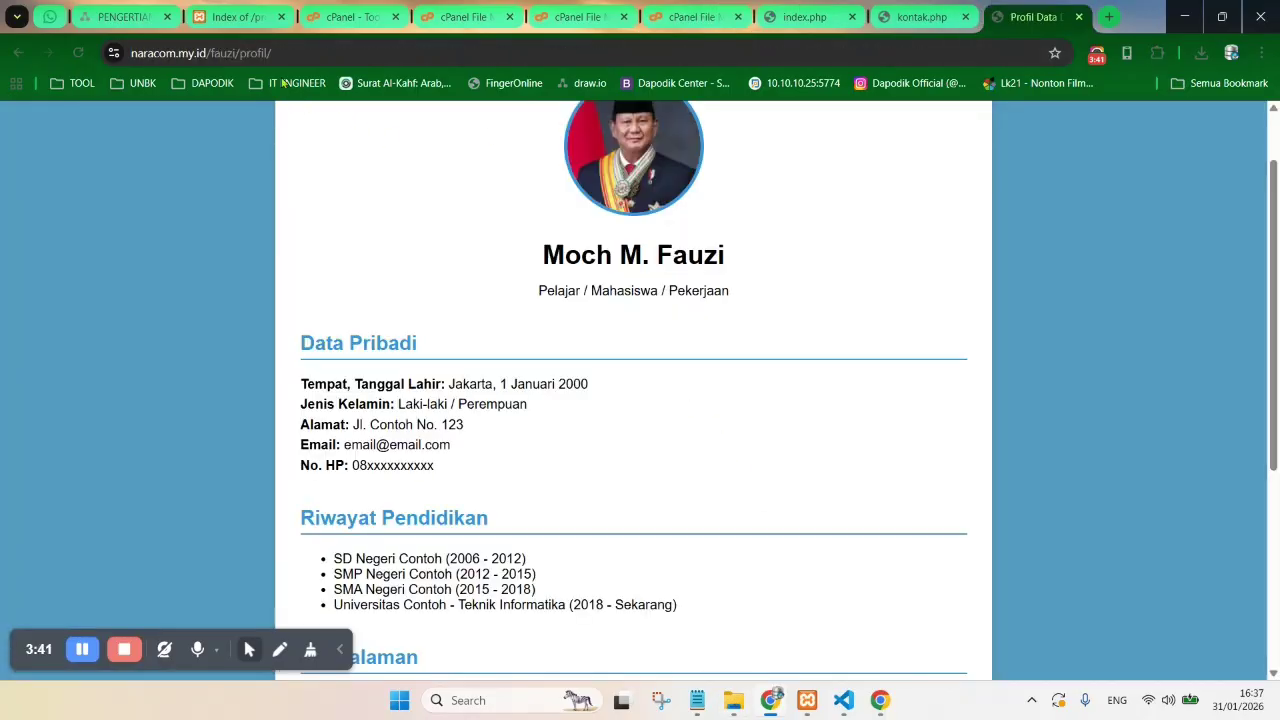
# - Change 'profil' to 'company' in the address to load naracom.my.id/fauzi/company
pyautogui.doubleClick(300, 52)
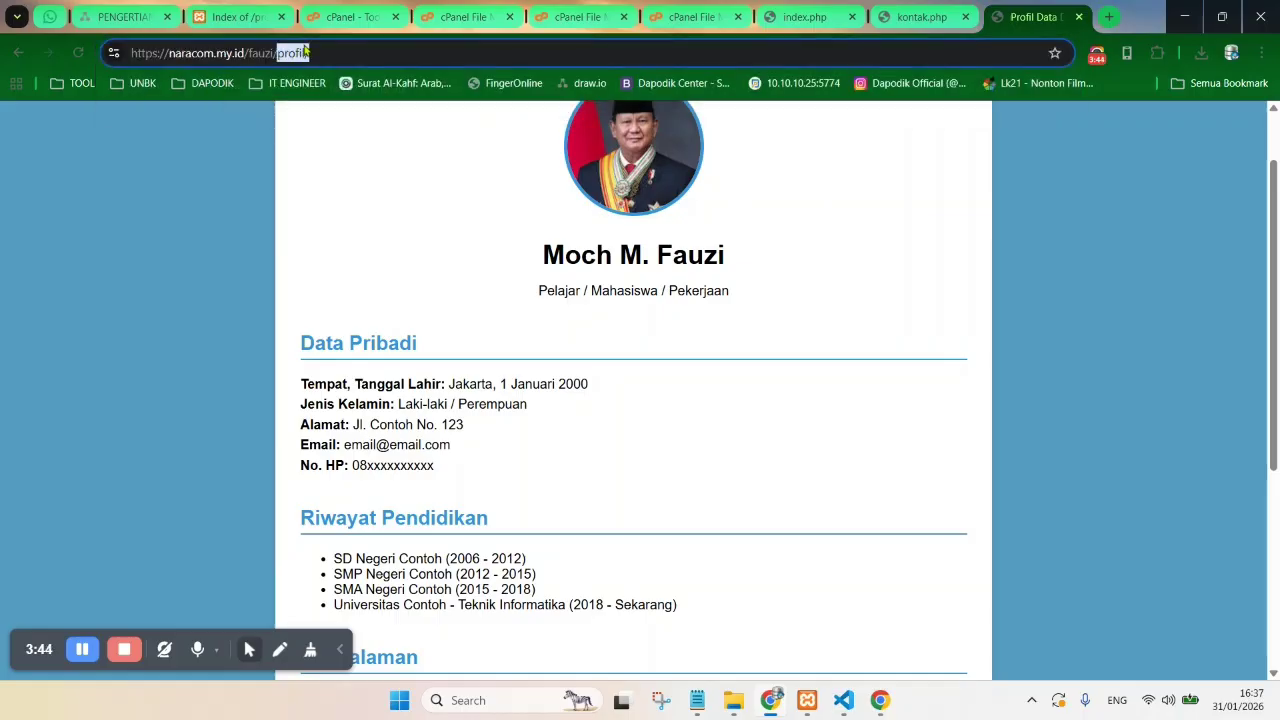
pyautogui.write('company')
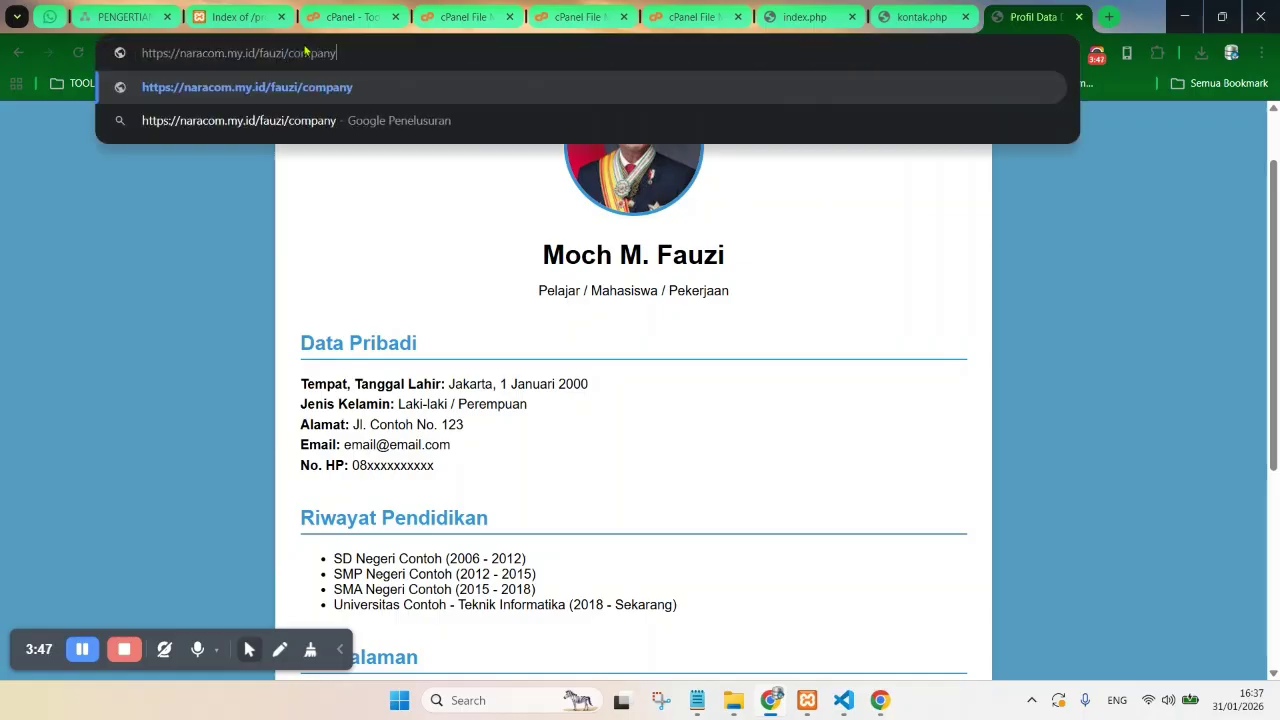
pyautogui.press('Return')
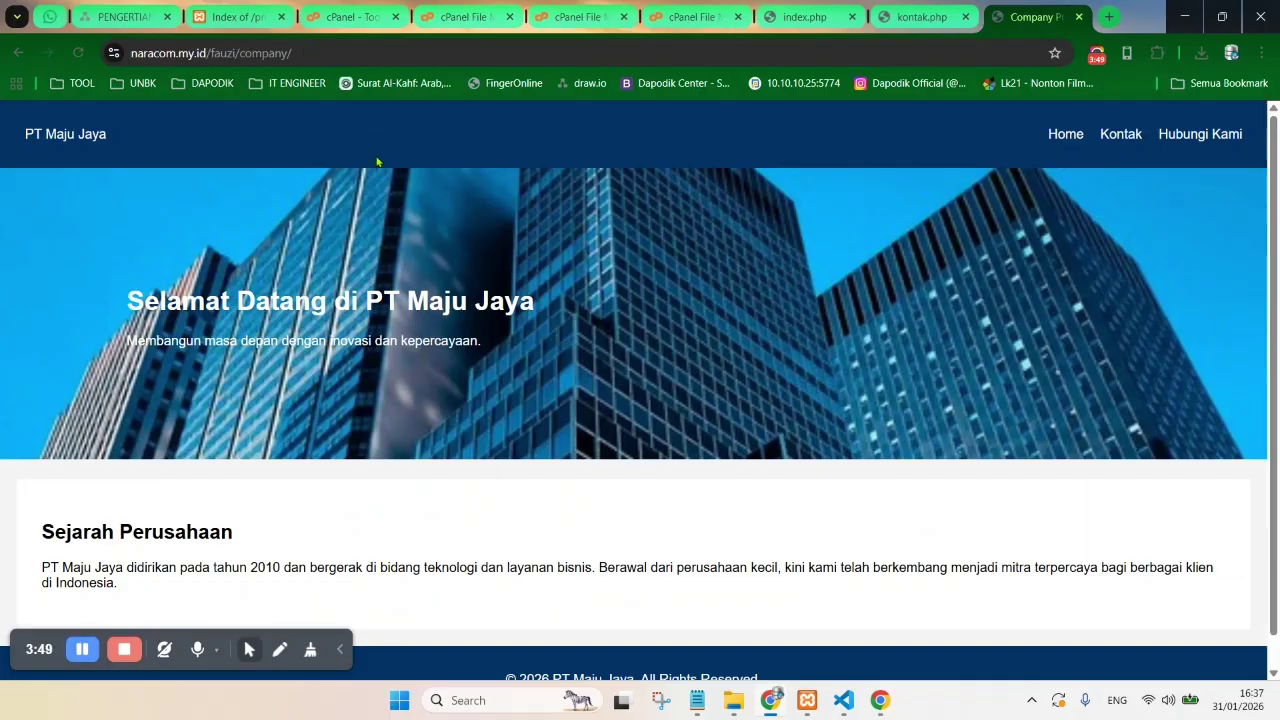
pyautogui.scroll(-1, 706, 486)
pyautogui.scroll(1, 706, 486)
# - Browse the site's Kontak, Hubungi Kami and Home pages to confirm the navigation works
pyautogui.click(1113, 142)
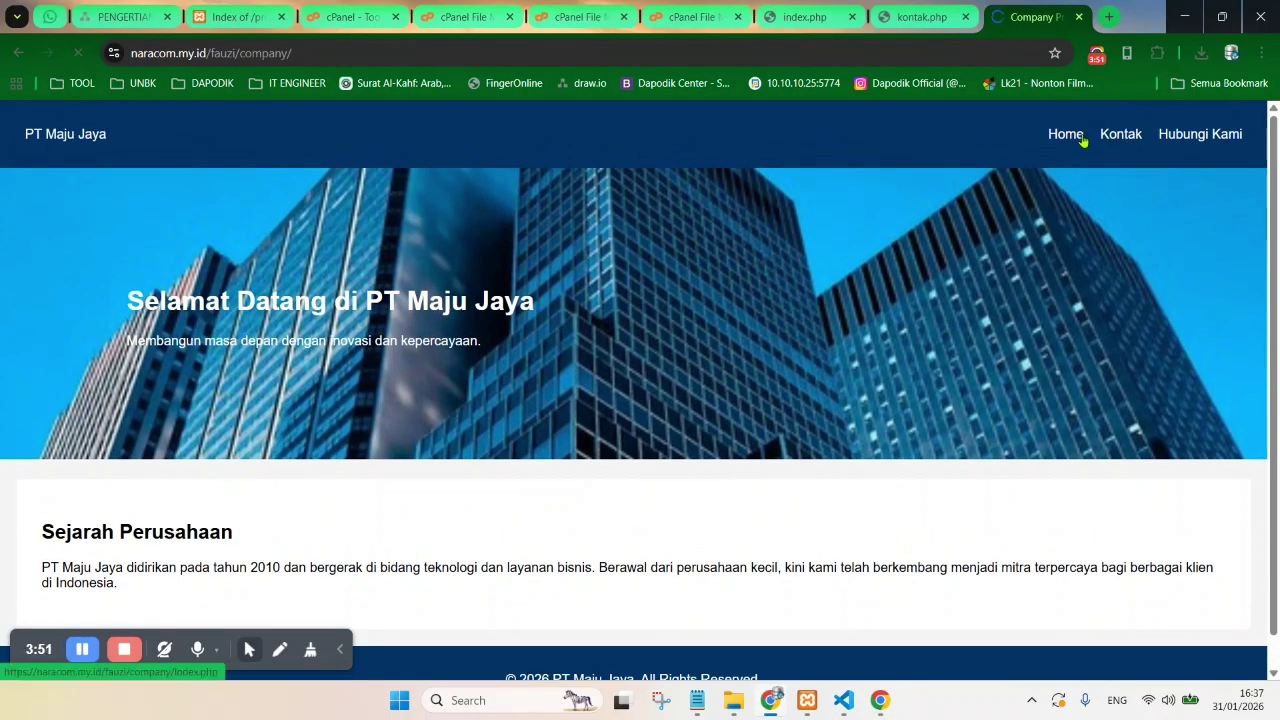
pyautogui.click(1197, 137)
pyautogui.click(1131, 137)
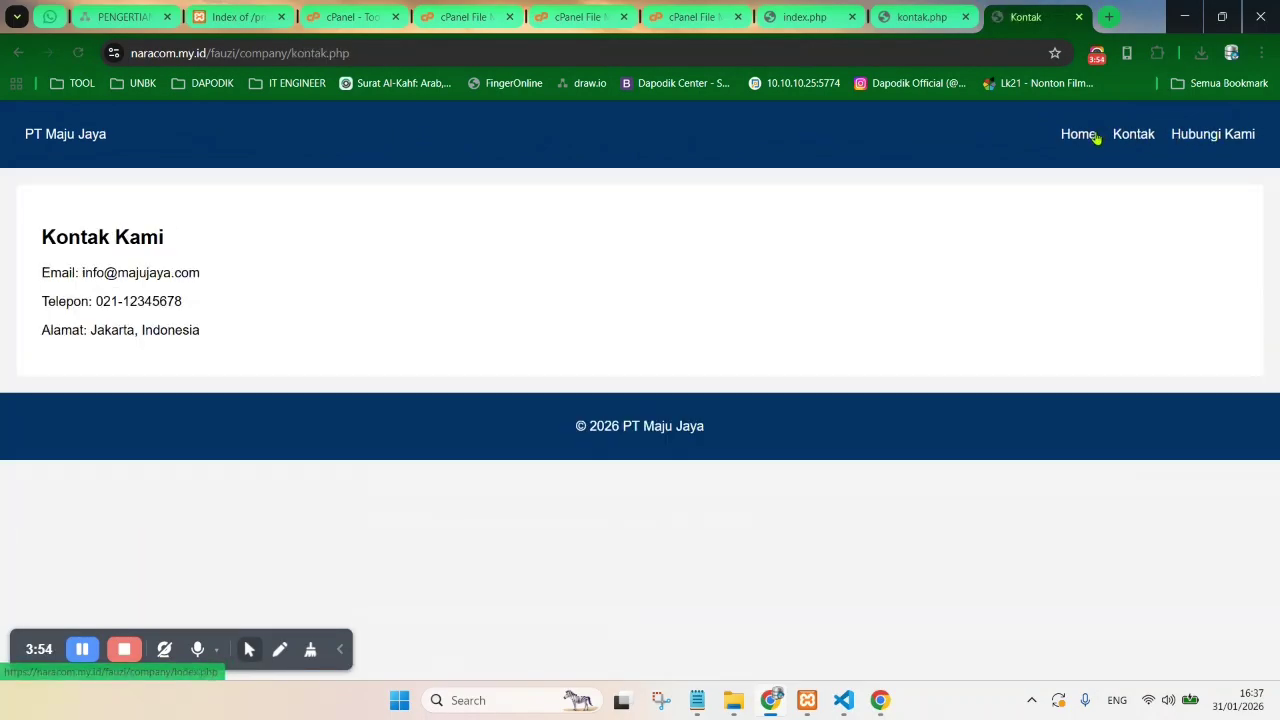
pyautogui.click(1090, 137)
pyautogui.click(1133, 137)
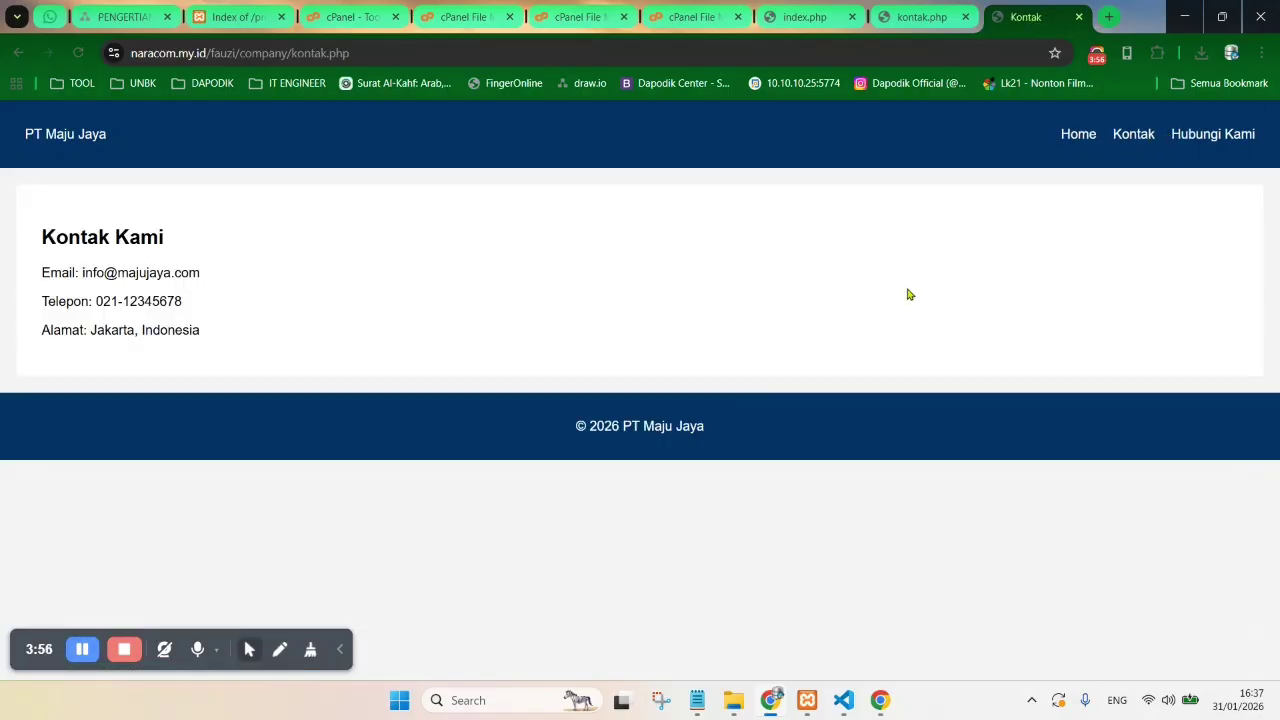
pyautogui.click(1072, 134)
pyautogui.scroll(-1, 587, 557)
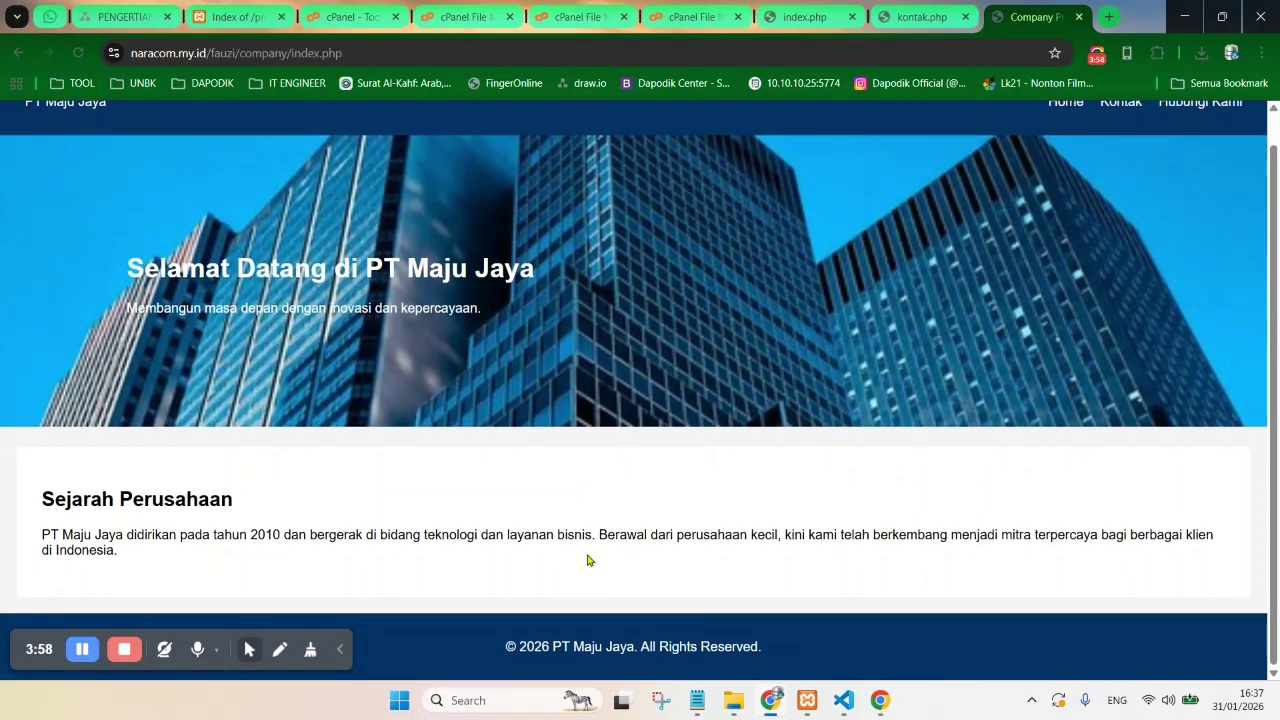
pyautogui.scroll(1, 587, 557)
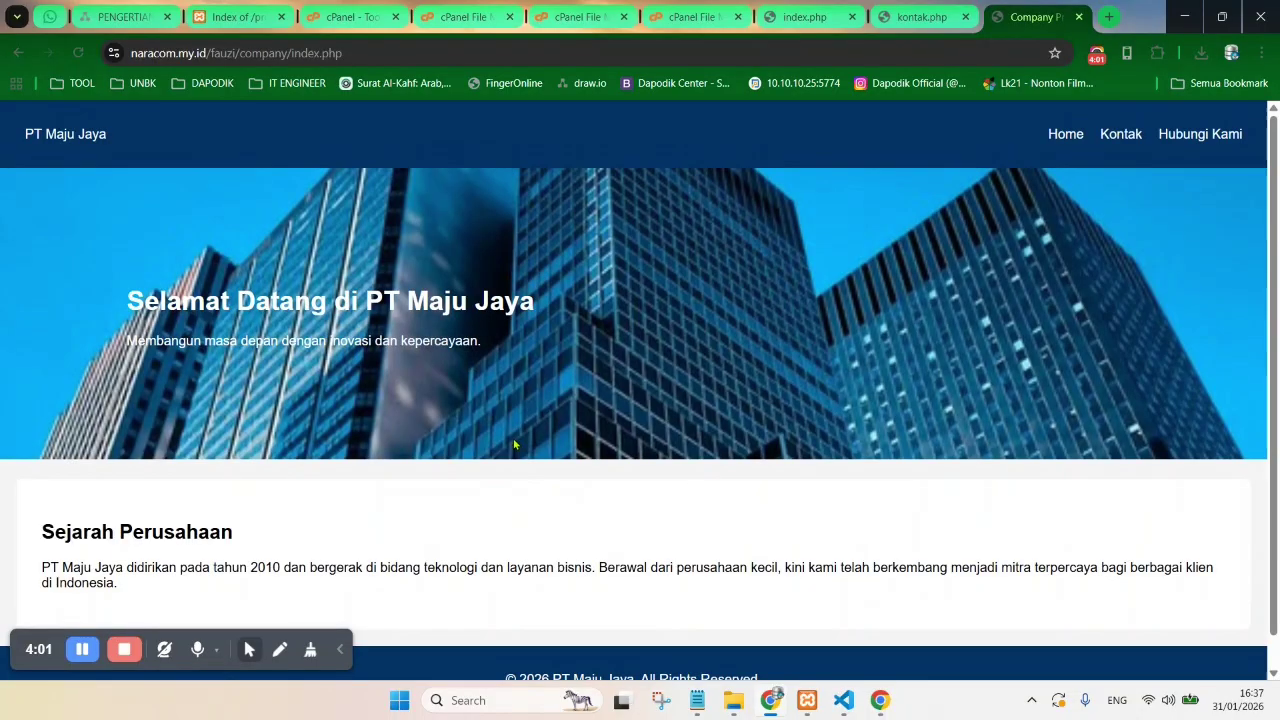